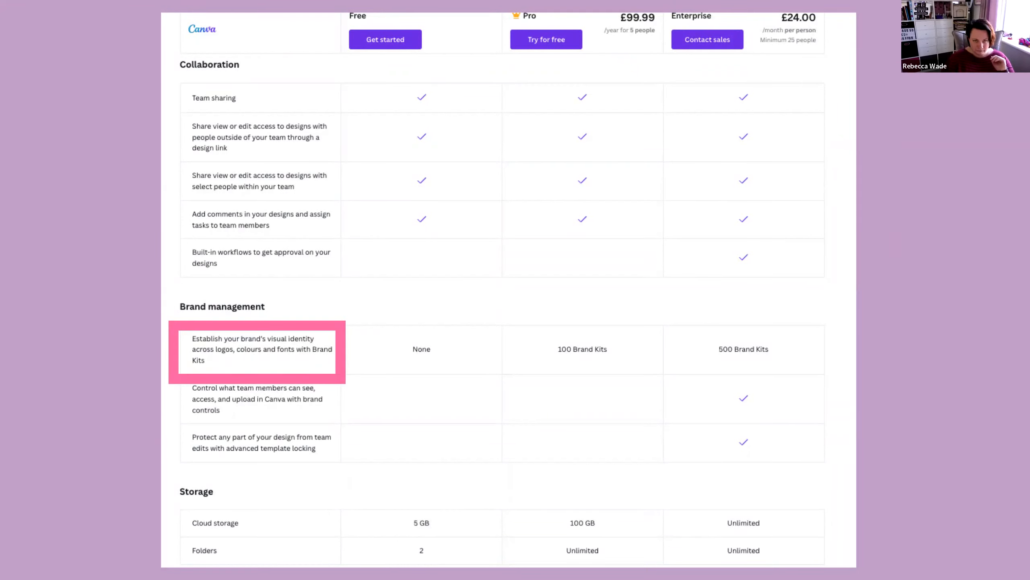
# Leave Present mode on the plan-comparison slide to get back to the desktop
pyautogui.press('Escape')
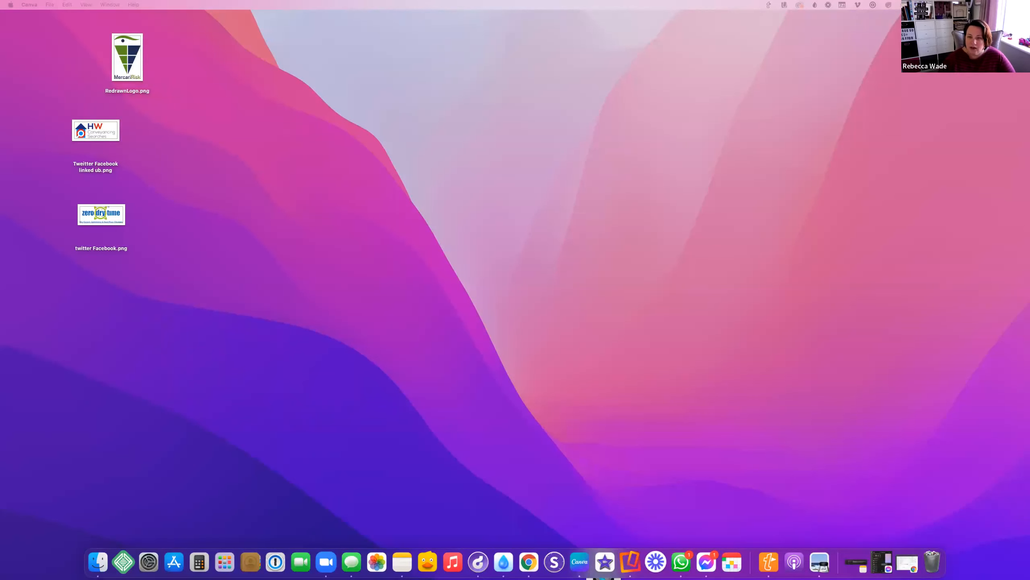
# Arrange the Canva app beside the Instagram Post templates browser window and return the app to Home
pyautogui.moveTo(872, 446); pyautogui.dragTo(383, 51)
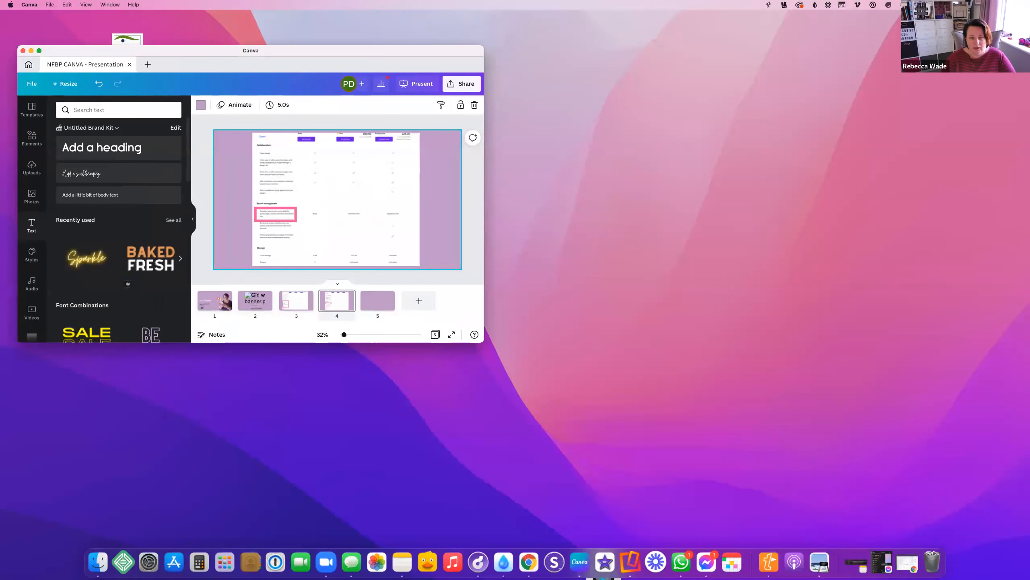
pyautogui.moveTo(1026, 168); pyautogui.dragTo(779, 41)
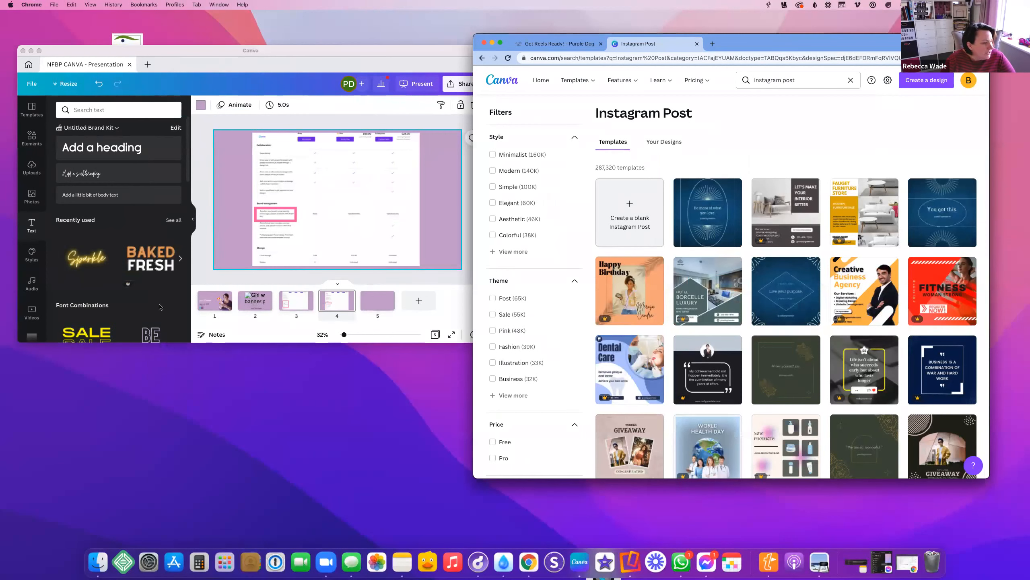
pyautogui.scroll(-5, 830, 268)
pyautogui.scroll(5, 831, 284)
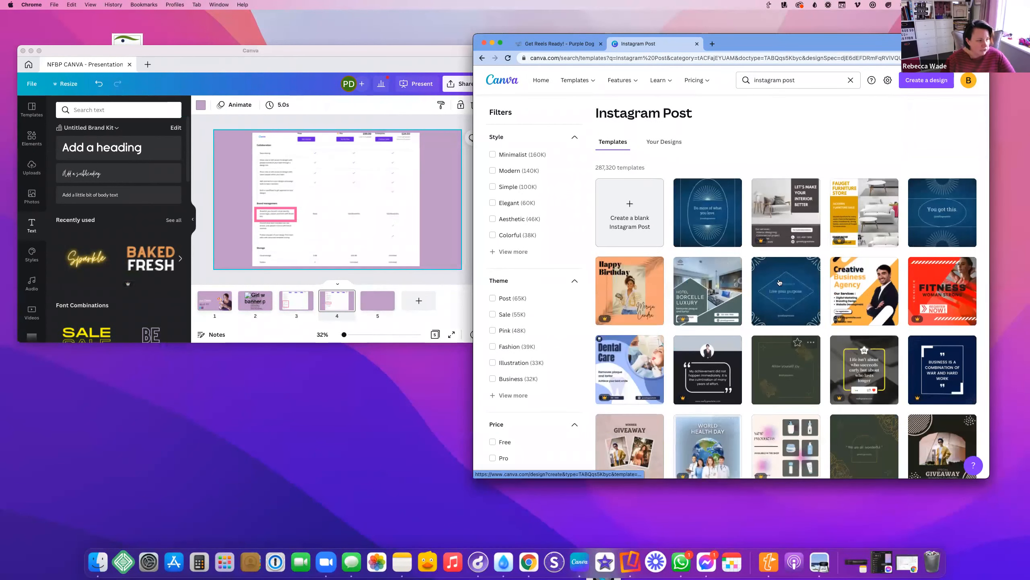
pyautogui.scroll(-1, 718, 292)
pyautogui.scroll(2, 710, 300)
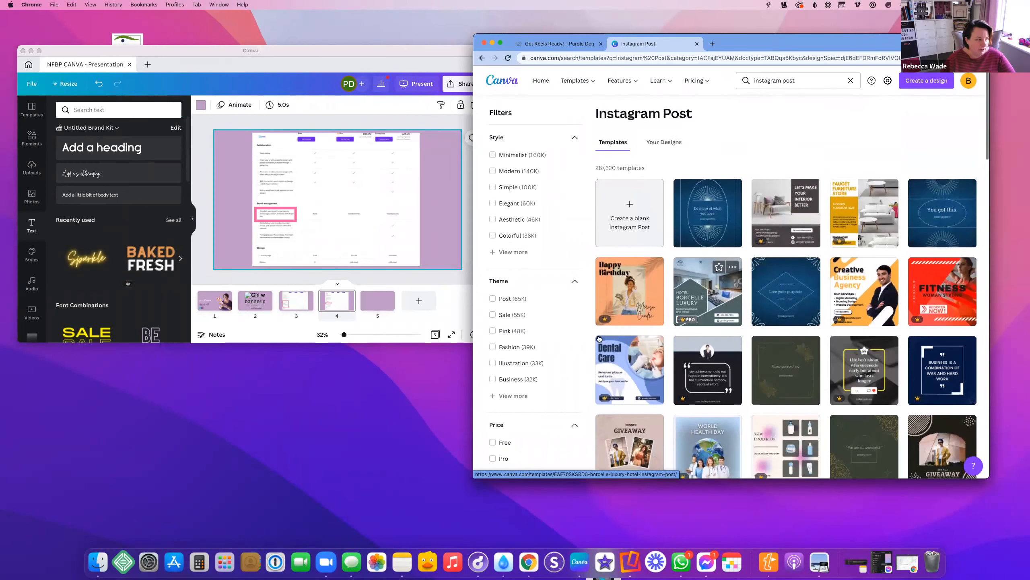
pyautogui.click(28, 65)
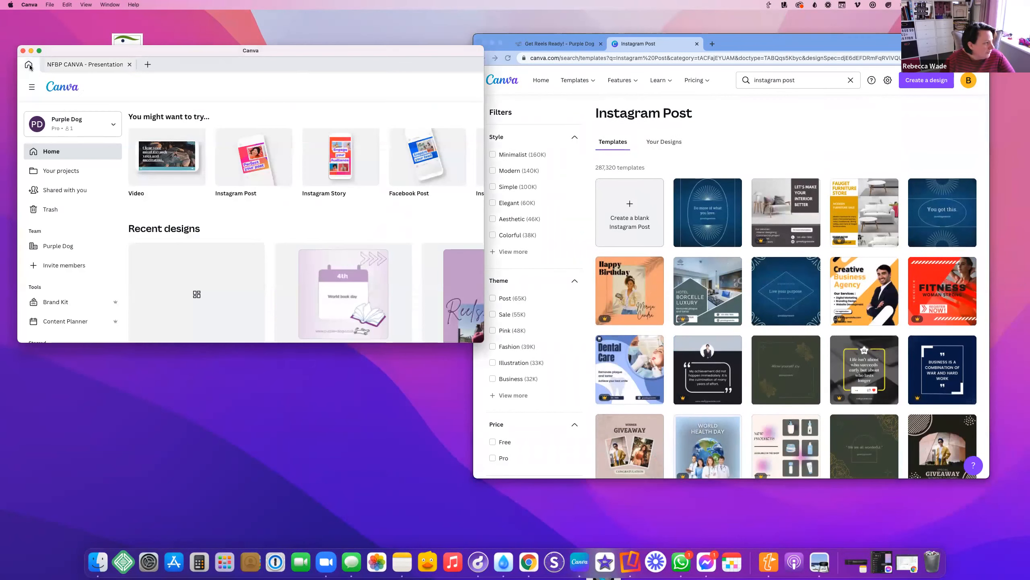
# Open a blank Instagram post in an enlarged Canva window, then bring the browser's template results forward
pyautogui.click(224, 149)
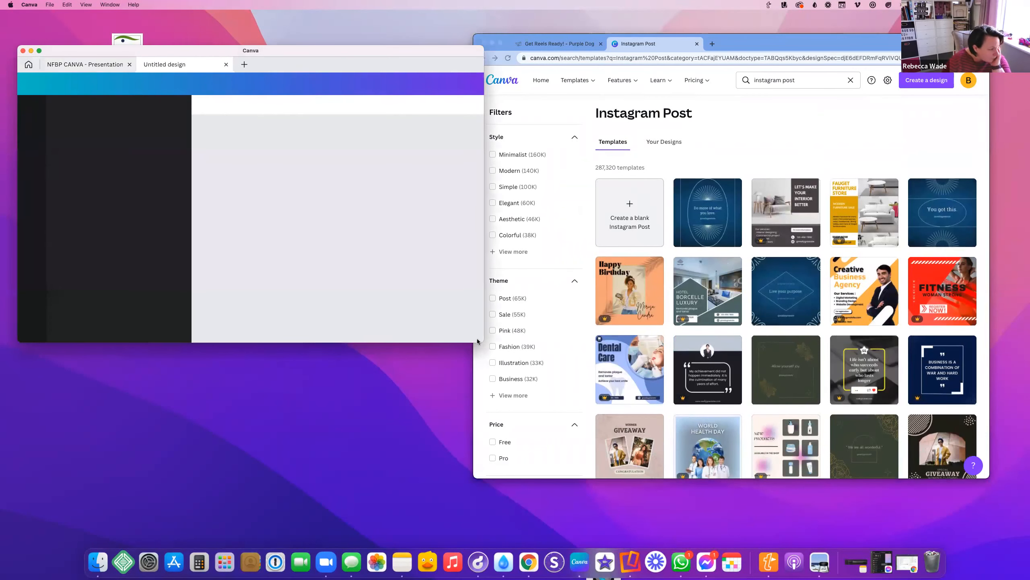
pyautogui.moveTo(477, 343); pyautogui.dragTo(491, 553)
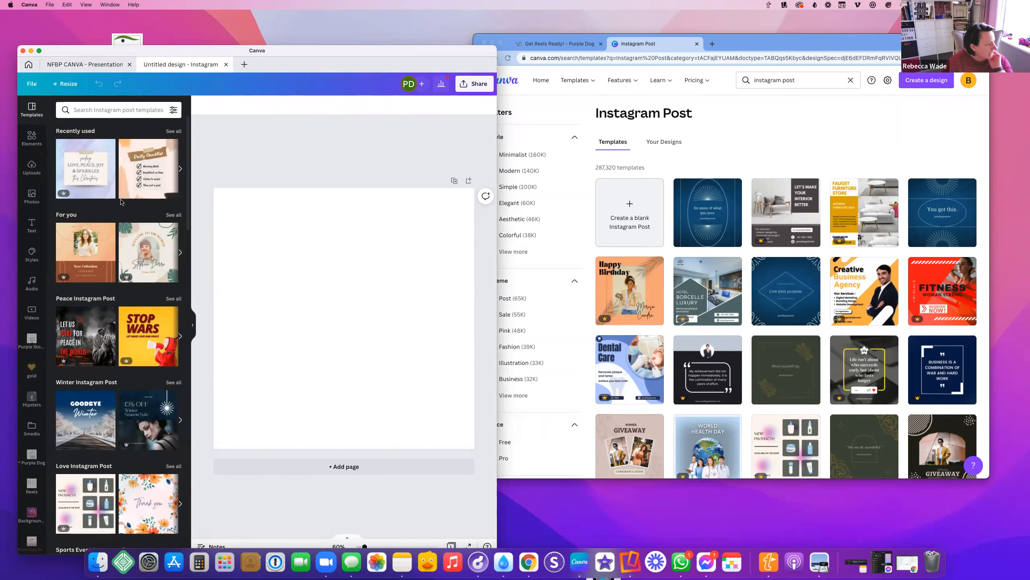
pyautogui.scroll(-10, 109, 347)
pyautogui.scroll(-15, 108, 347)
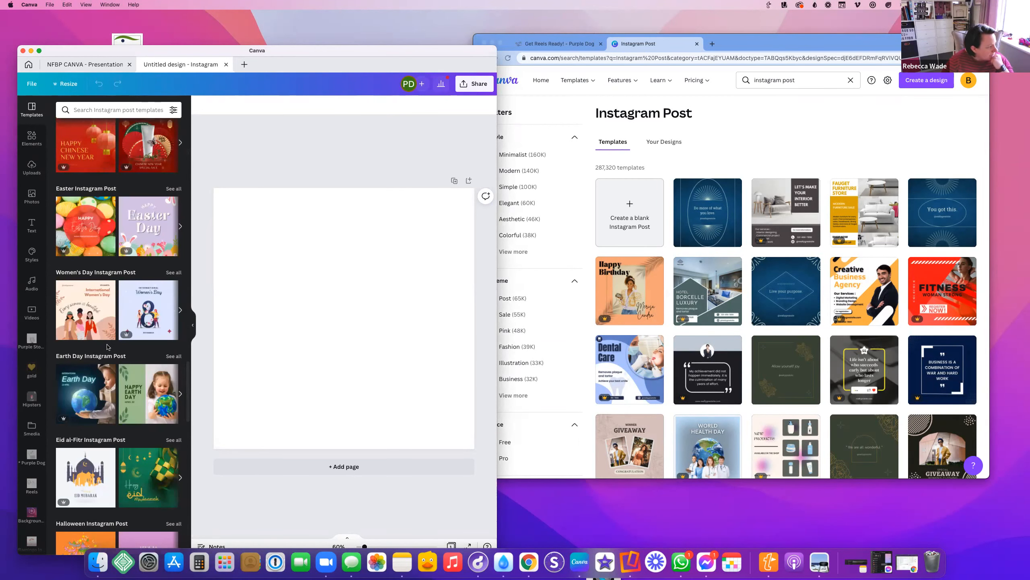
pyautogui.scroll(1, 108, 348)
pyautogui.scroll(20, 107, 347)
pyautogui.click(753, 150)
pyautogui.moveTo(765, 241)
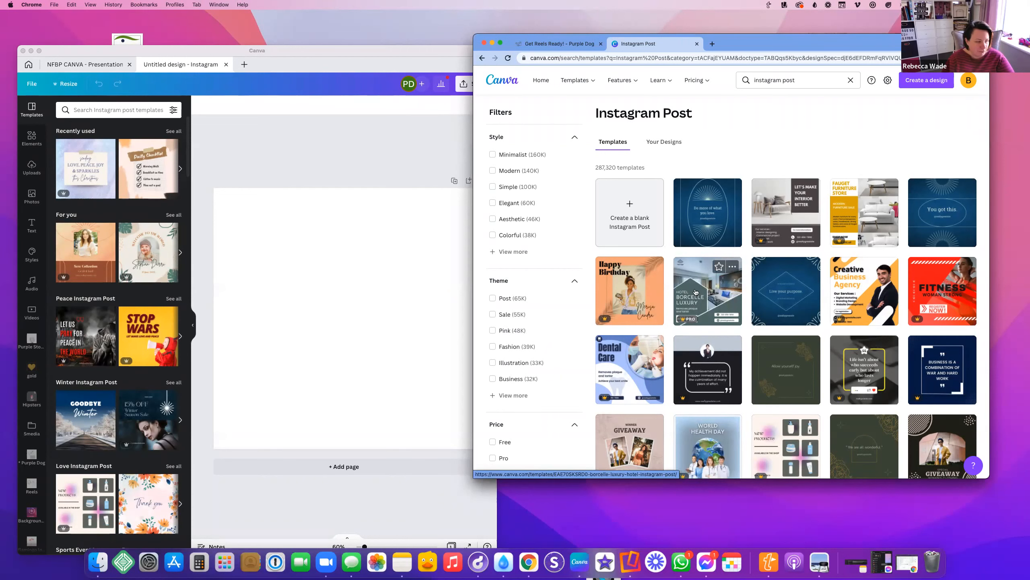
# Scroll the Instagram Post templates and open 'Blue Modern Home For Sale' as a design
pyautogui.scroll(-2, 695, 291)
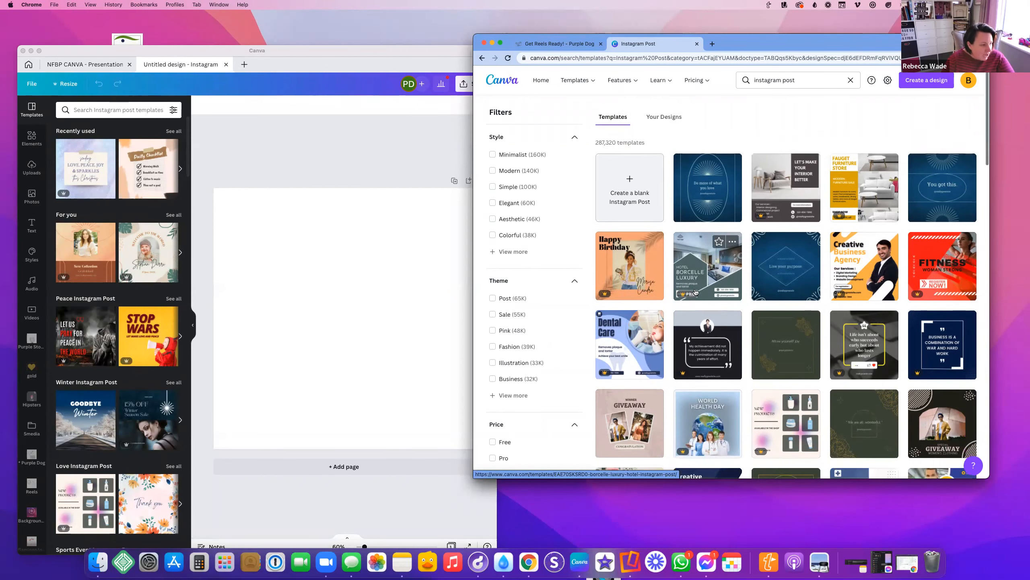
pyautogui.scroll(-4, 695, 292)
pyautogui.scroll(-15, 695, 292)
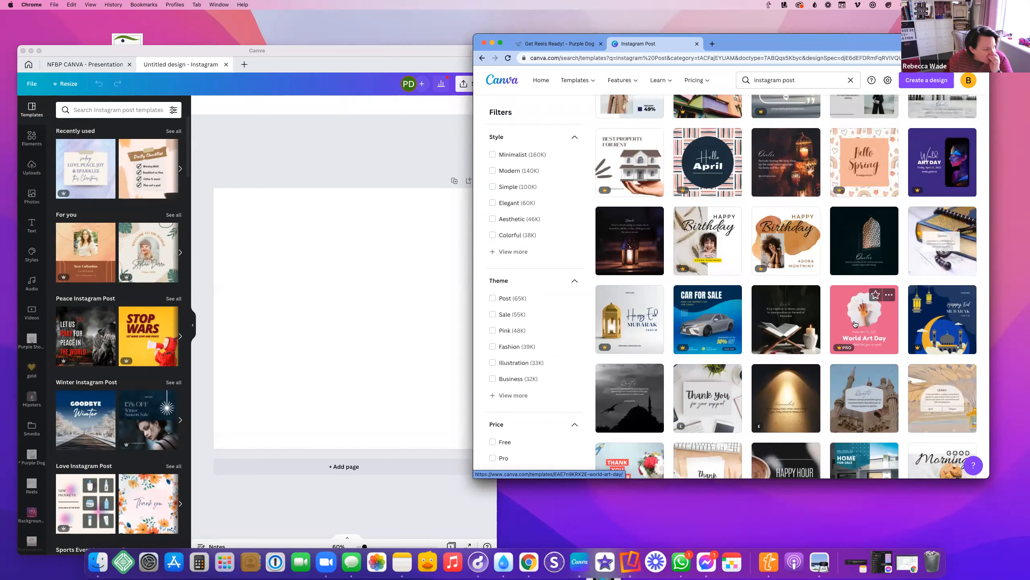
pyautogui.scroll(-5, 855, 324)
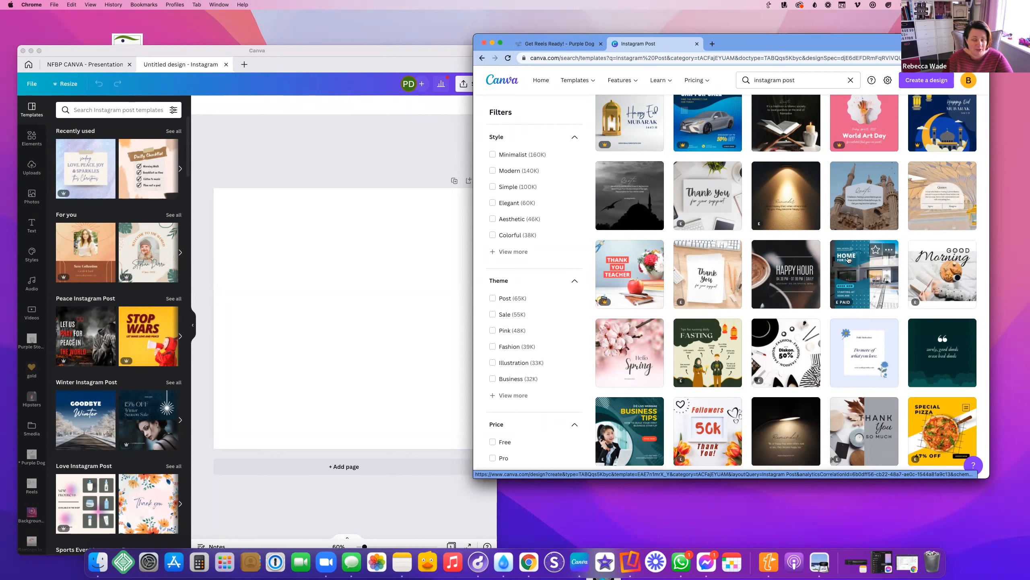
pyautogui.click(865, 271)
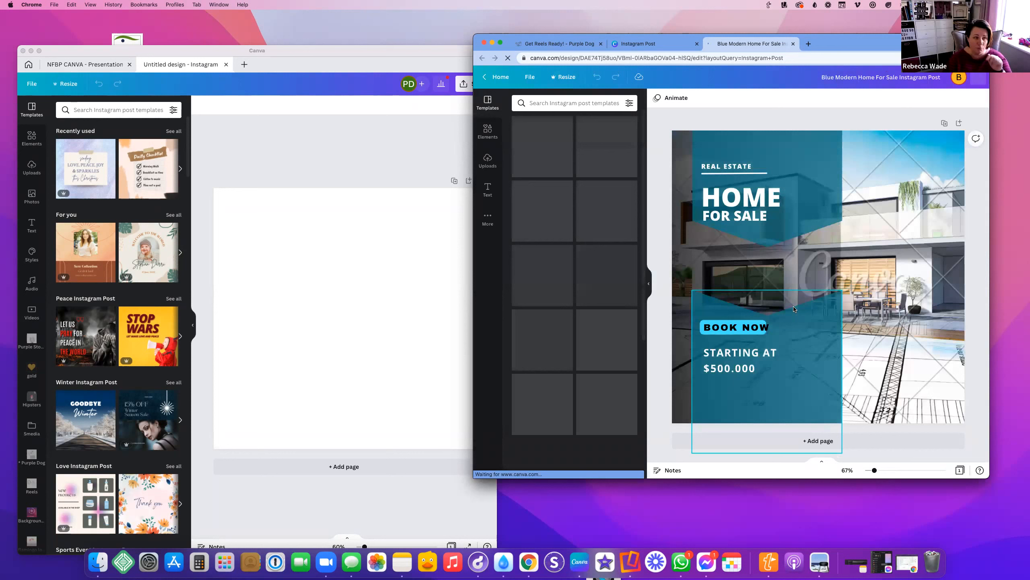
# Delete the house background photo and place the uploaded woman's photo in its place
pyautogui.click(940, 167)
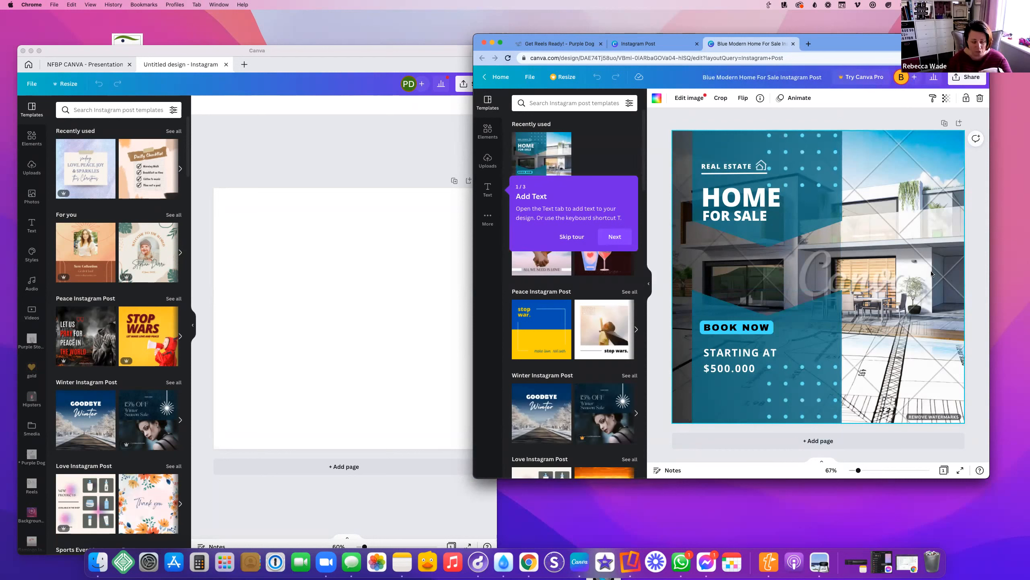
pyautogui.press('Delete')
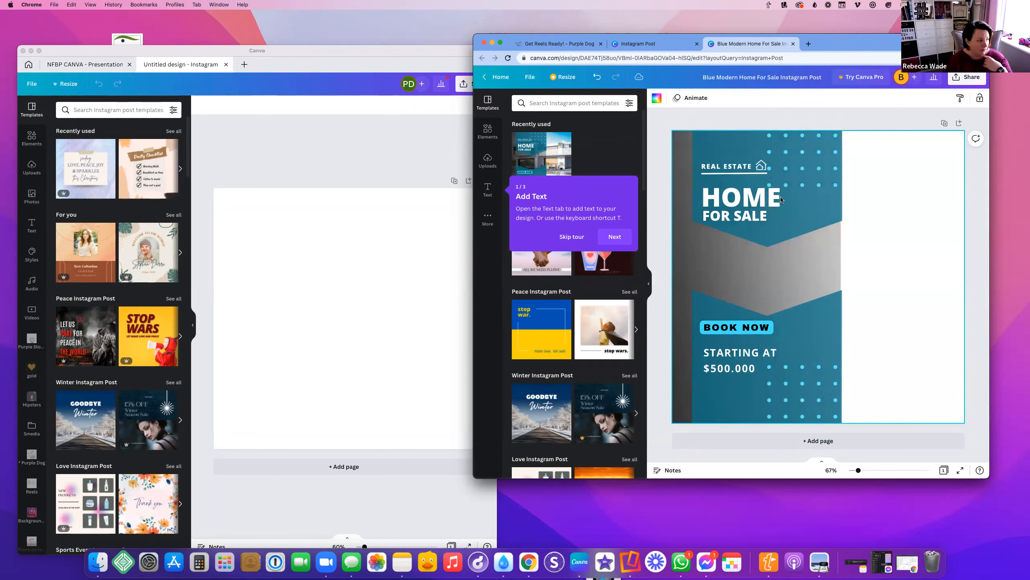
pyautogui.click(487, 160)
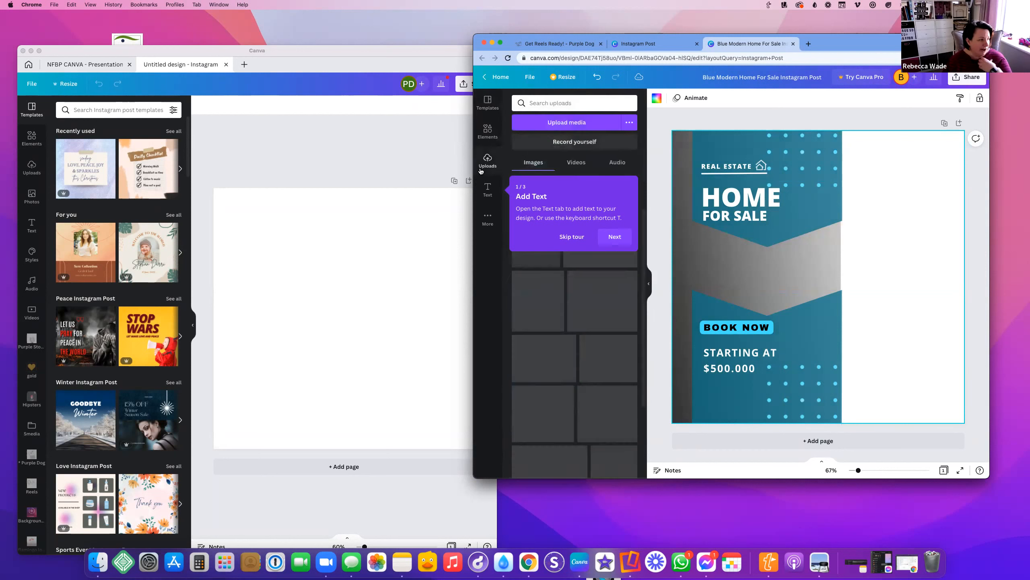
pyautogui.click(572, 237)
pyautogui.moveTo(542, 239); pyautogui.dragTo(805, 179)
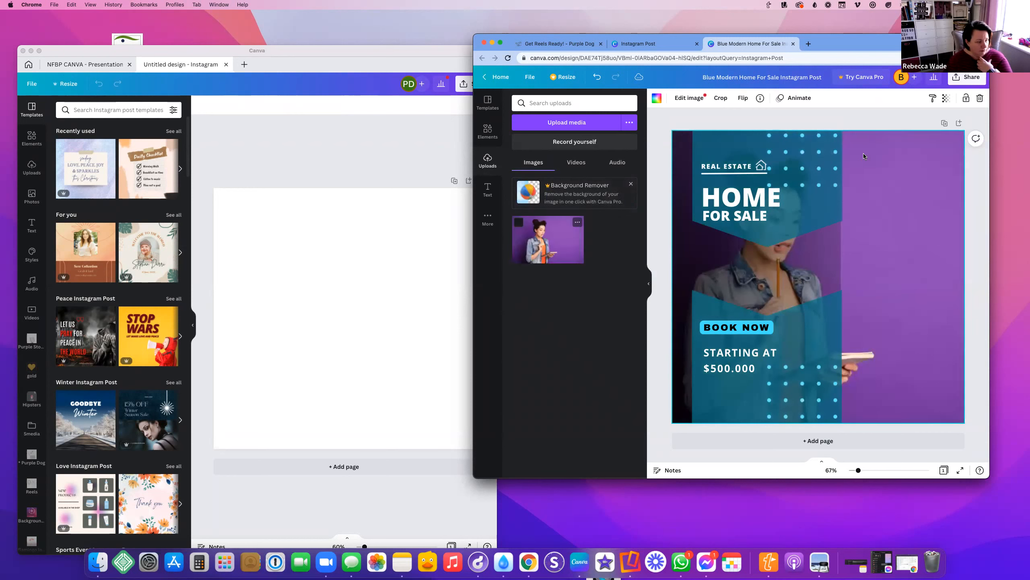
# Flip the woman's photo horizontally so she stands on the right
pyautogui.click(742, 98)
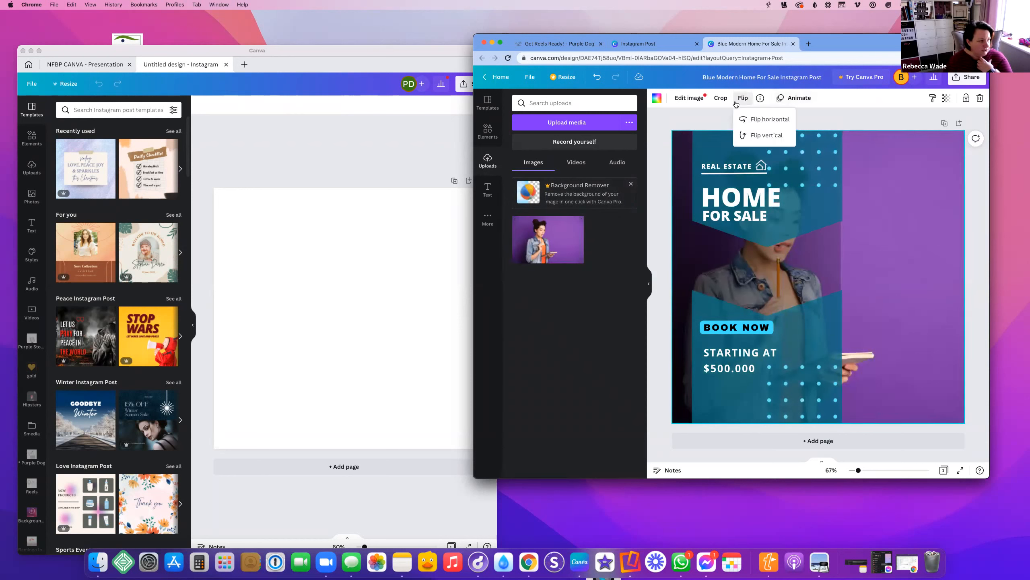
pyautogui.click(759, 118)
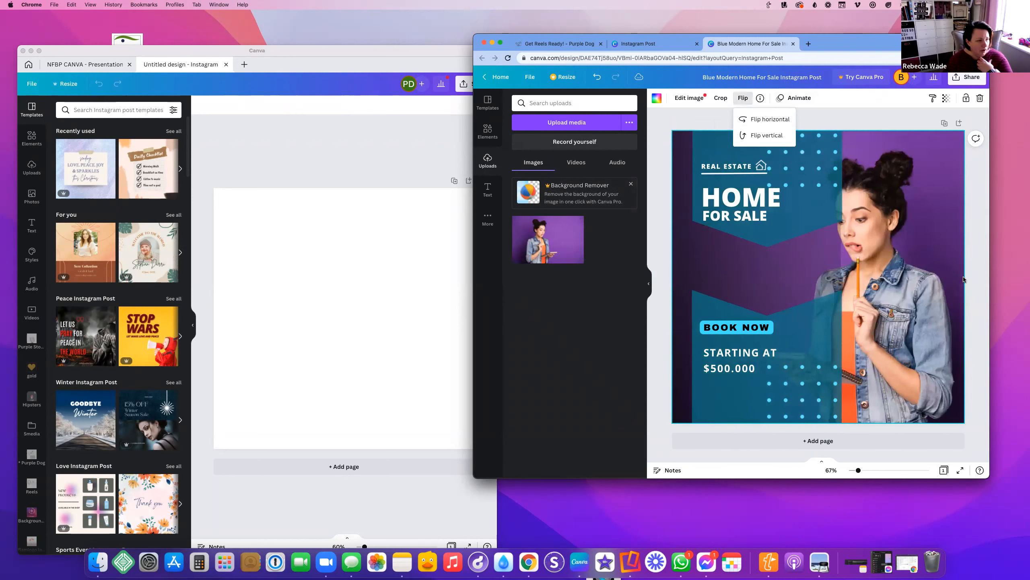
pyautogui.click(976, 277)
pyautogui.click(967, 78)
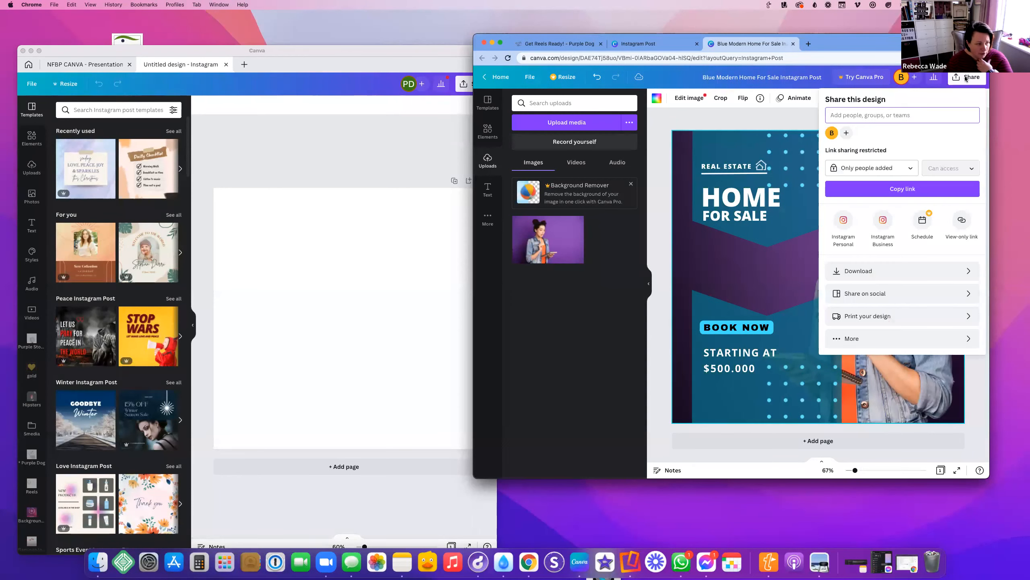
# Check the PNG download settings (£2.97 for 3 premium images) and close them without downloading
pyautogui.click(882, 269)
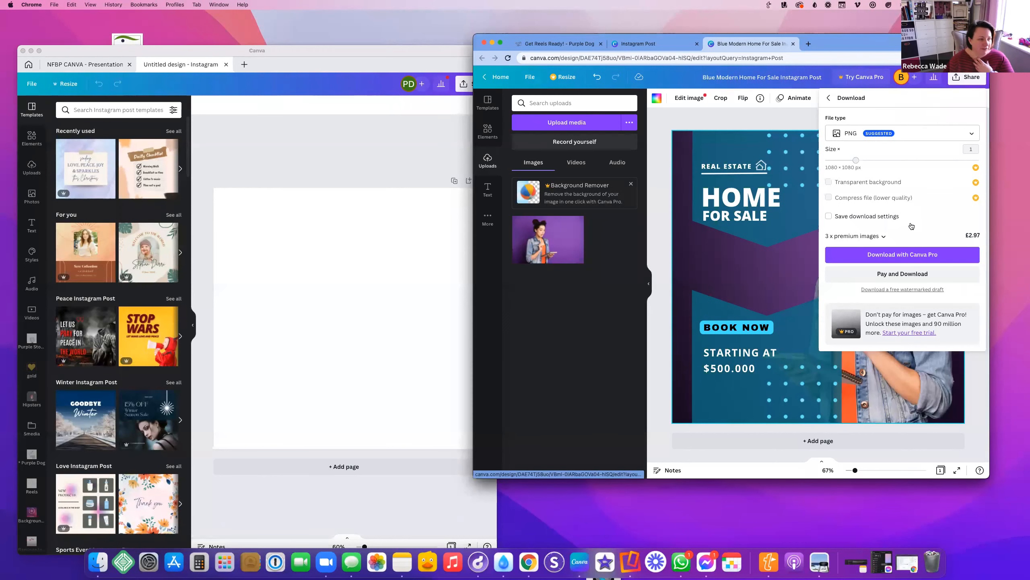
pyautogui.click(745, 283)
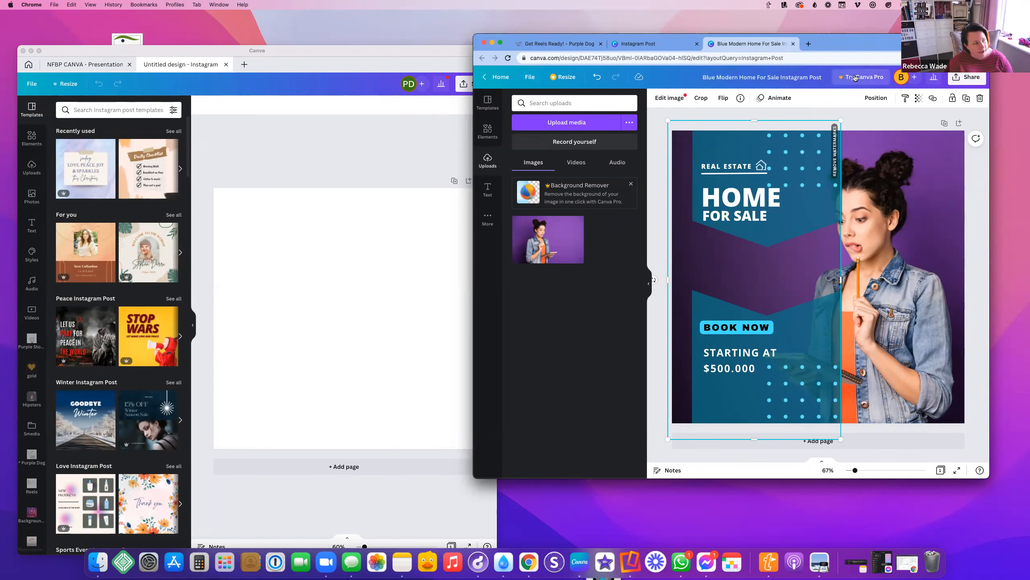
pyautogui.click(793, 44)
pyautogui.click(484, 42)
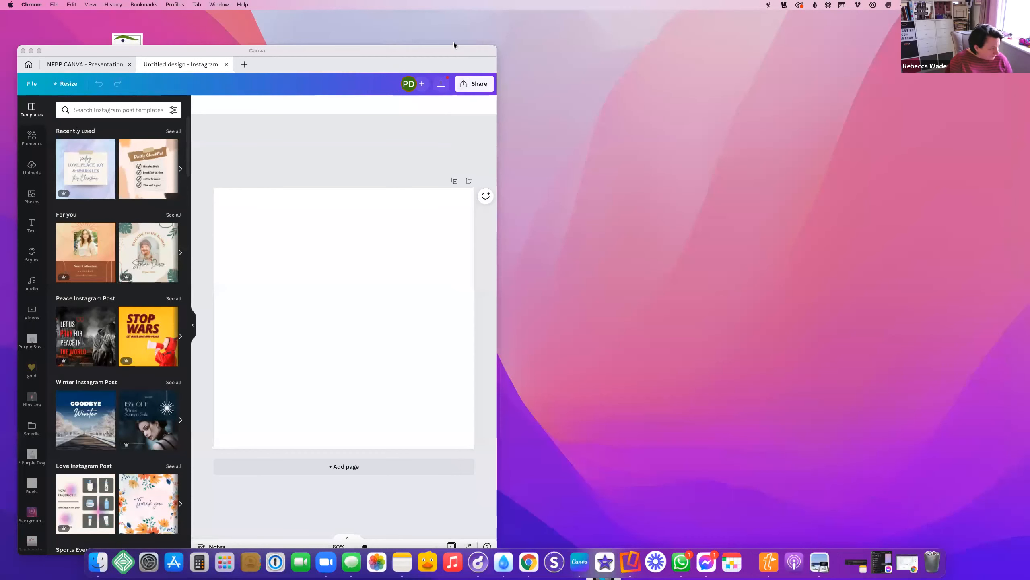
pyautogui.click(489, 51)
pyautogui.moveTo(723, 49); pyautogui.dragTo(1029, 10)
pyautogui.click(28, 29)
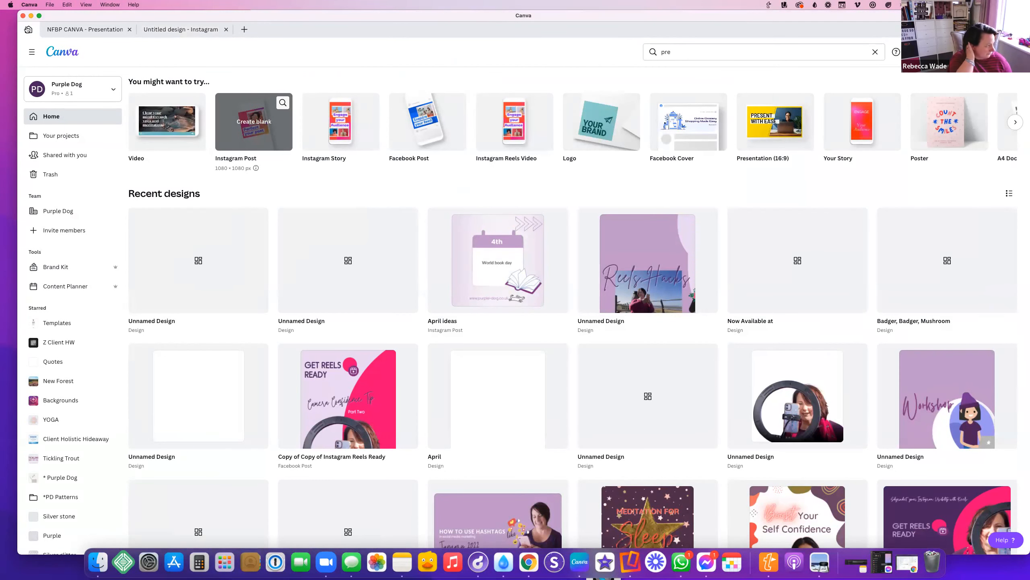
pyautogui.click(67, 59)
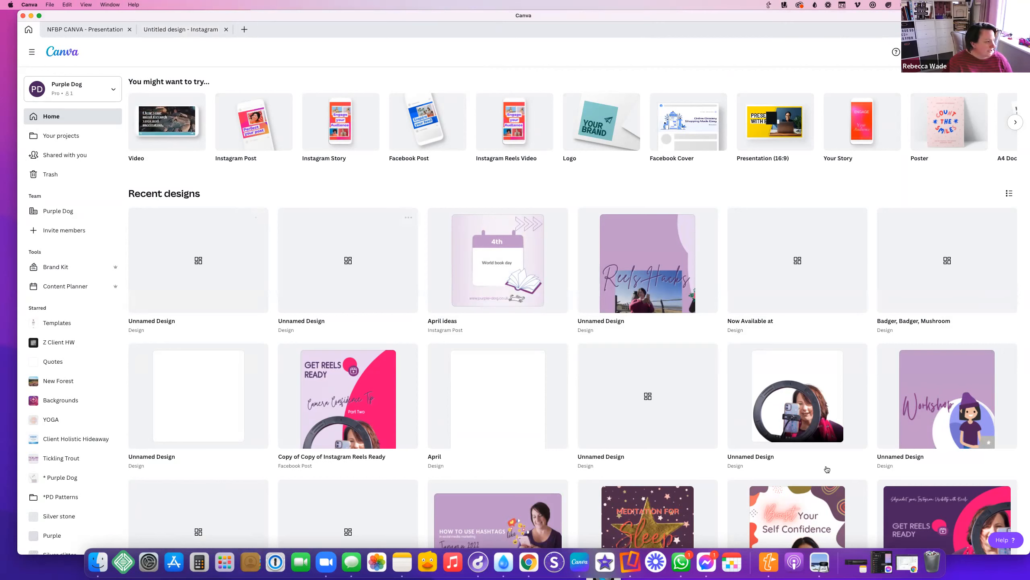
pyautogui.scroll(-1, 750, 503)
pyautogui.scroll(-20, 749, 503)
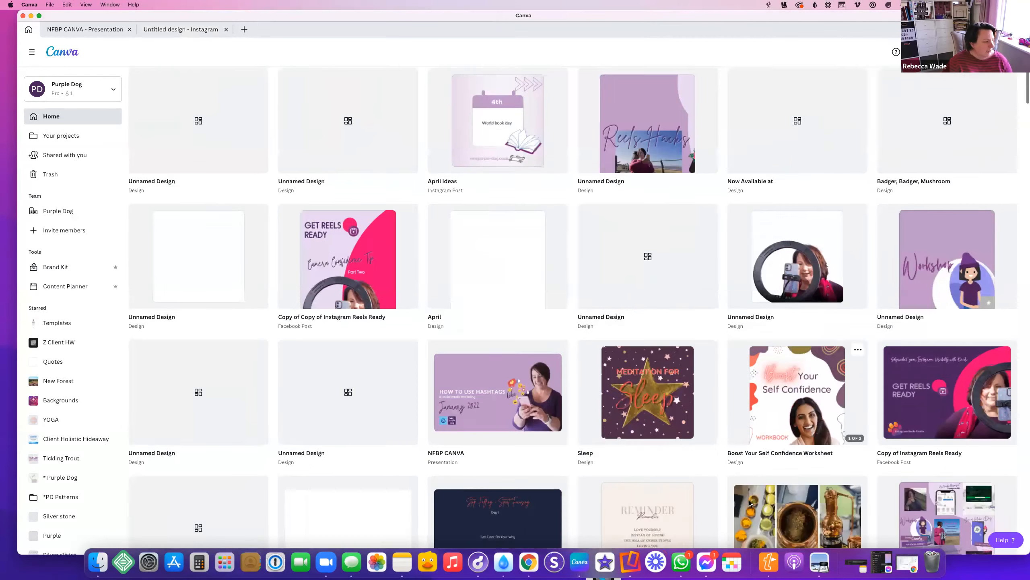
pyautogui.scroll(-15, 757, 449)
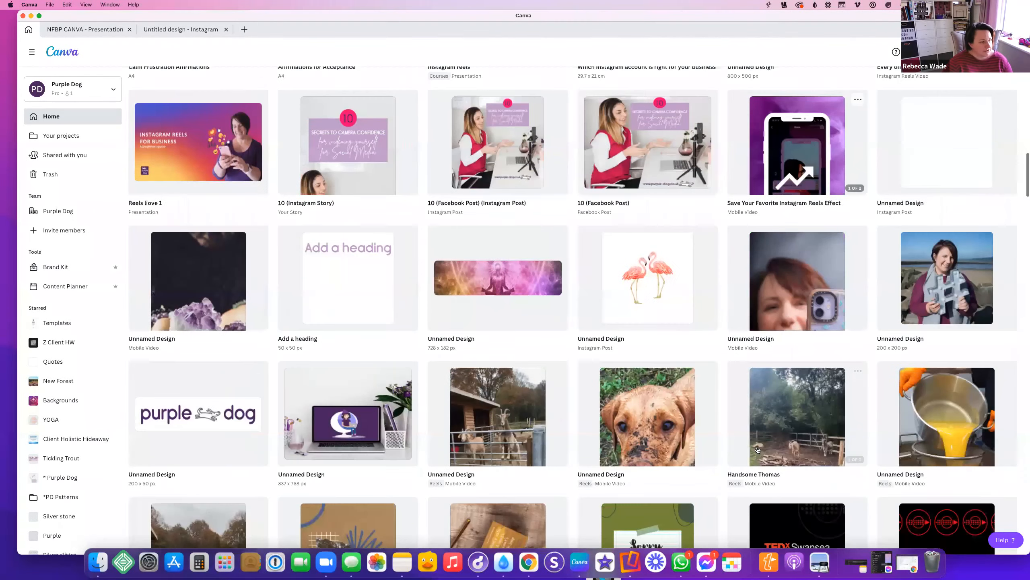
pyautogui.scroll(4, 758, 449)
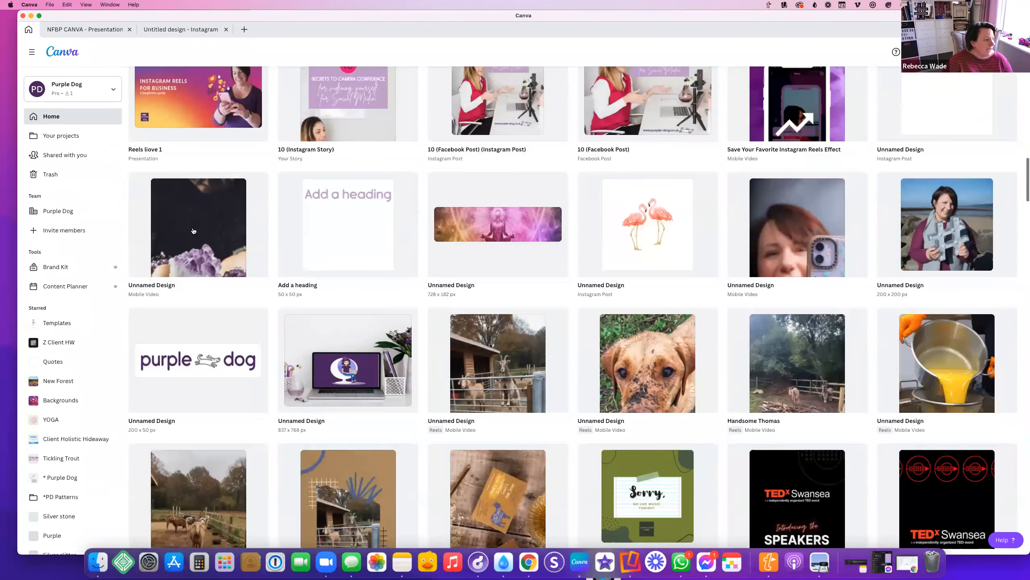
pyautogui.scroll(20, 194, 231)
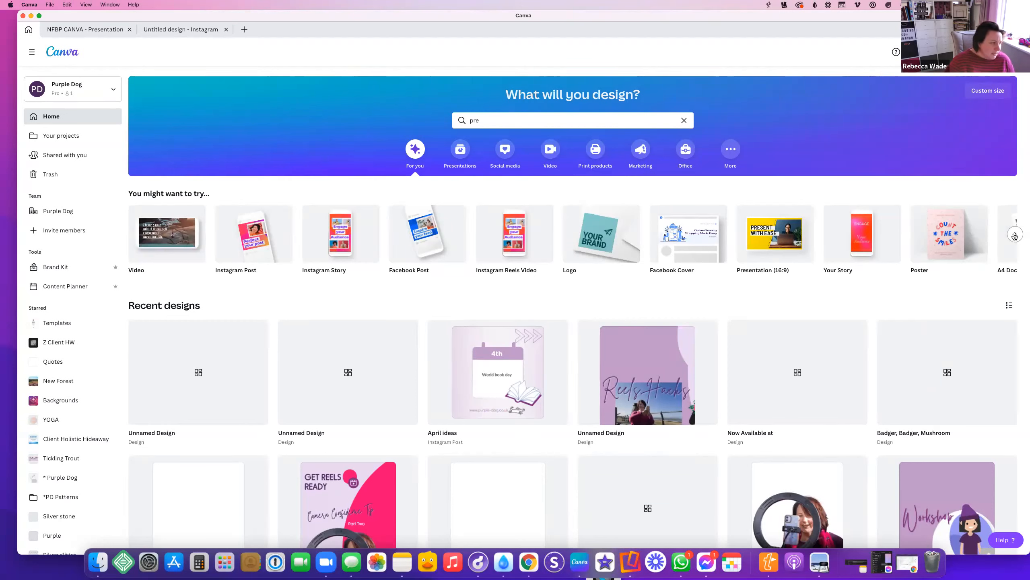
# Browse forward and back through the 'You might want to try' design-type carousel
pyautogui.click(1015, 234)
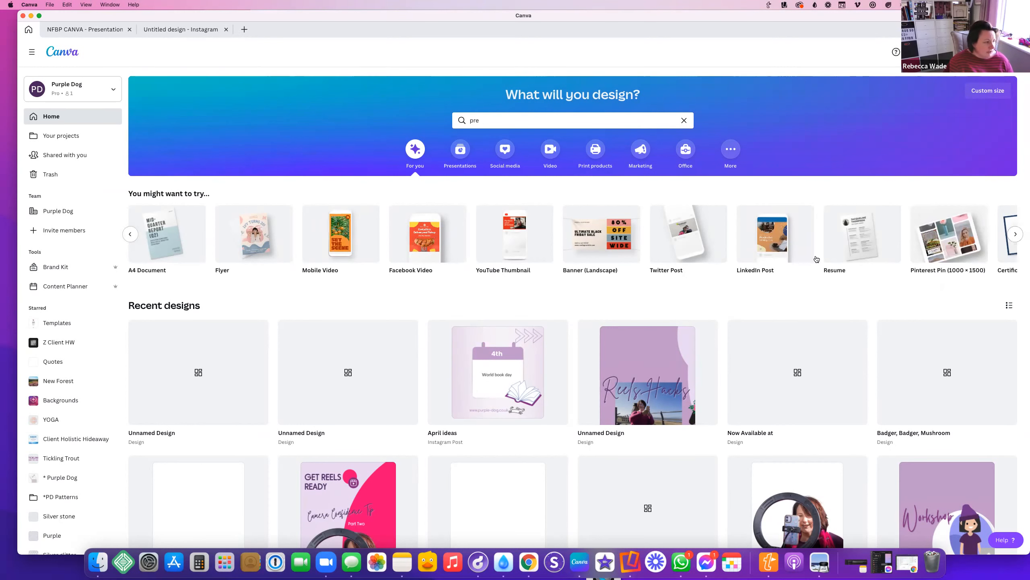
pyautogui.click(1015, 235)
pyautogui.click(1014, 237)
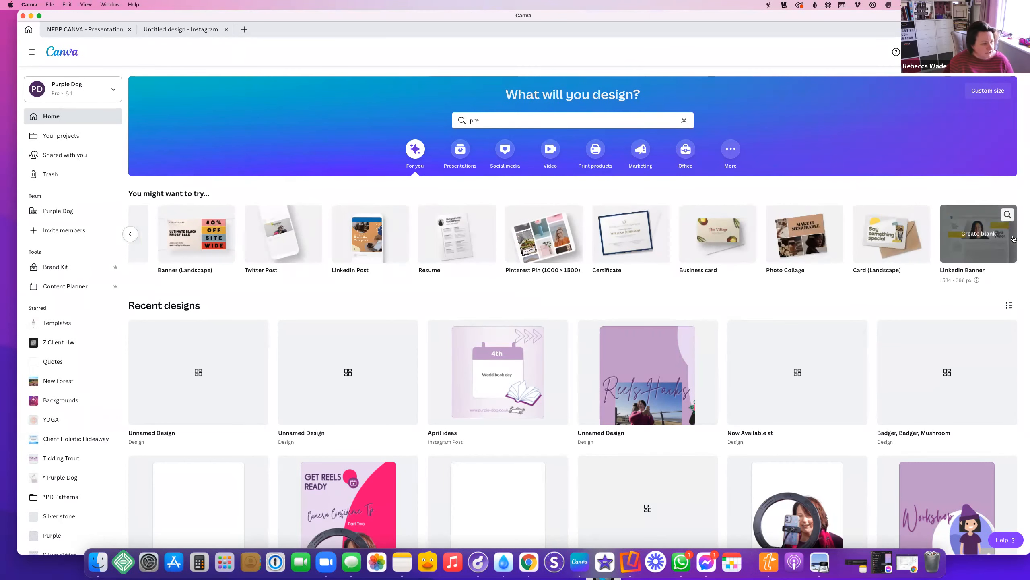
# Enter 'Facebook event' in the Home search box, then select 'event' for replacement
pyautogui.click(483, 122)
pyautogui.press('BackSpace')
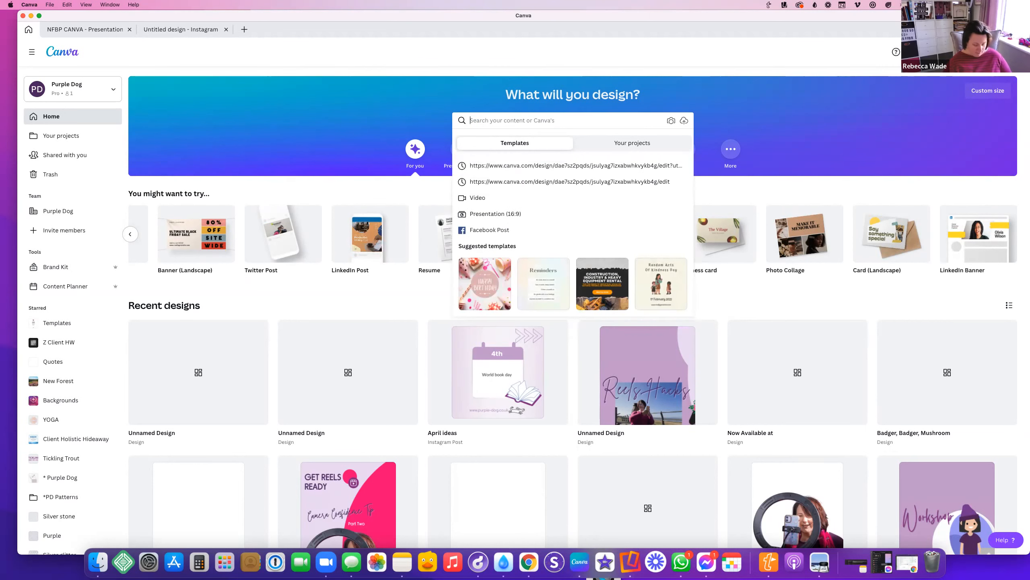
pyautogui.write('Facebook')
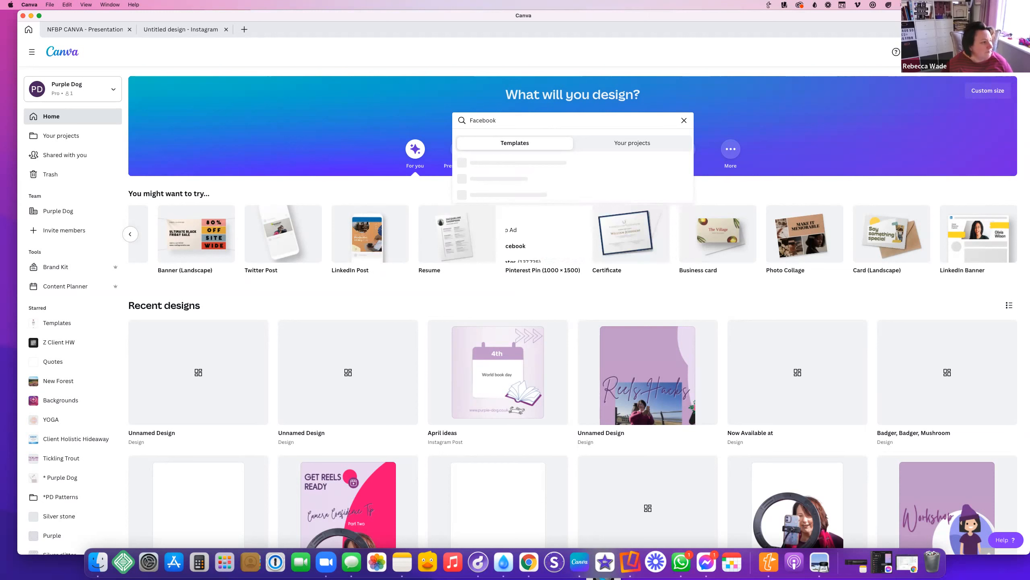
pyautogui.scroll(-1, 510, 203)
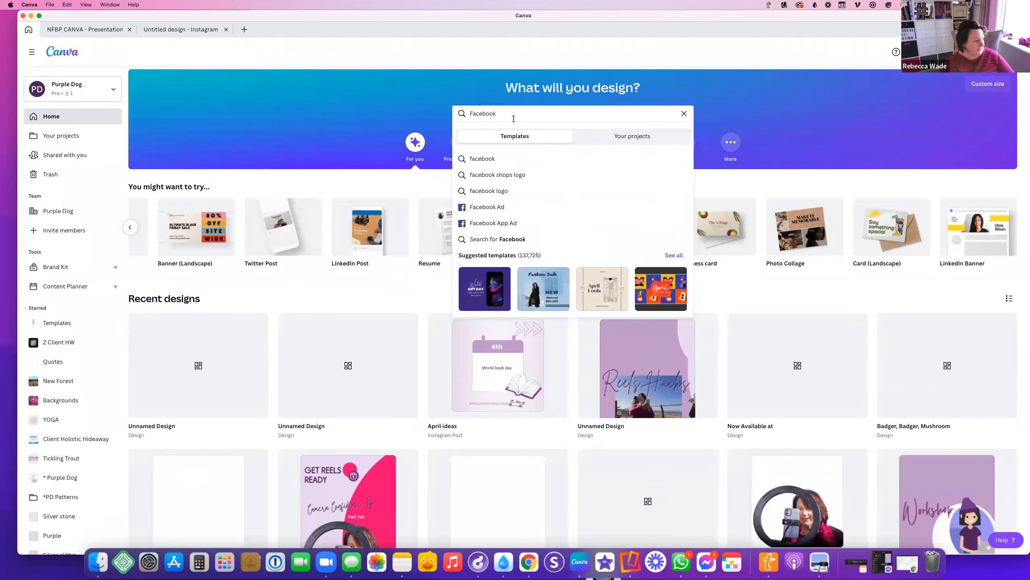
pyautogui.write('po')
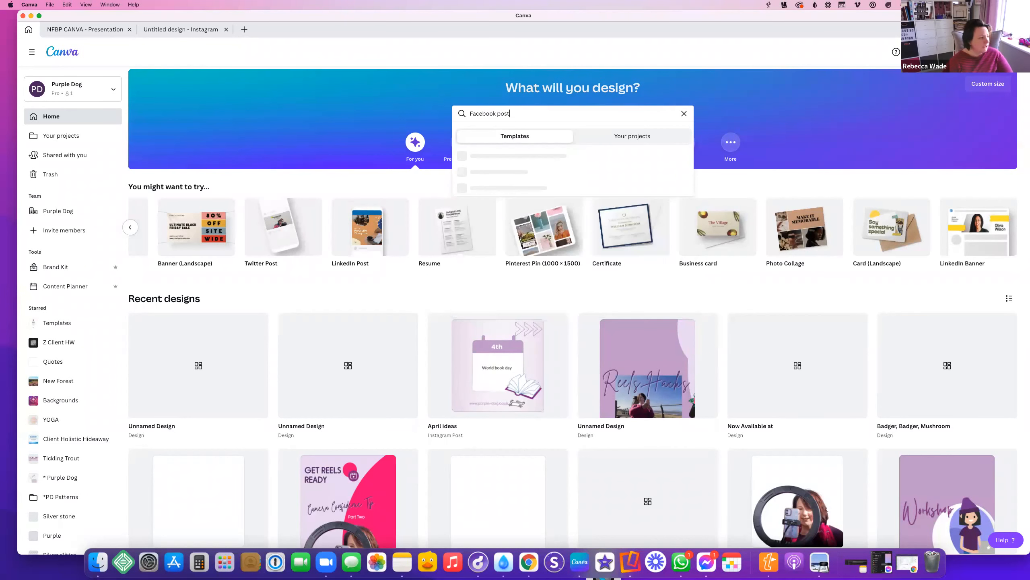
pyautogui.write('st')
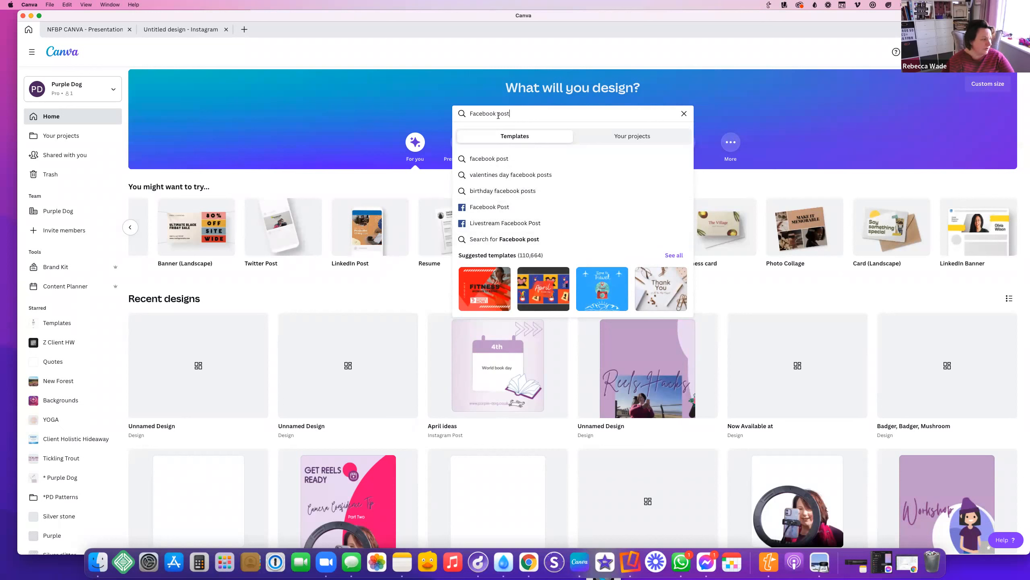
pyautogui.press('BackSpace')
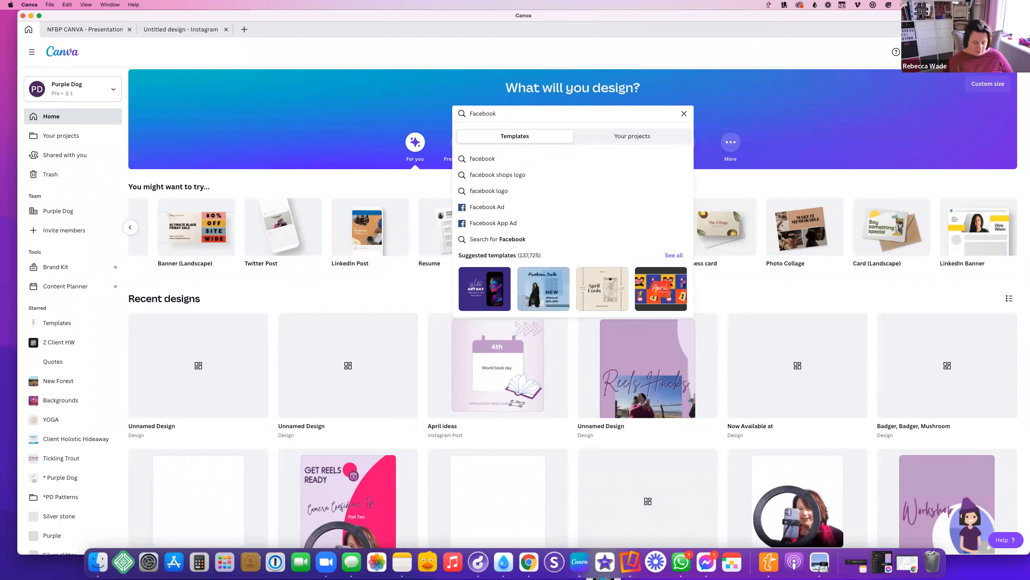
pyautogui.write('event')
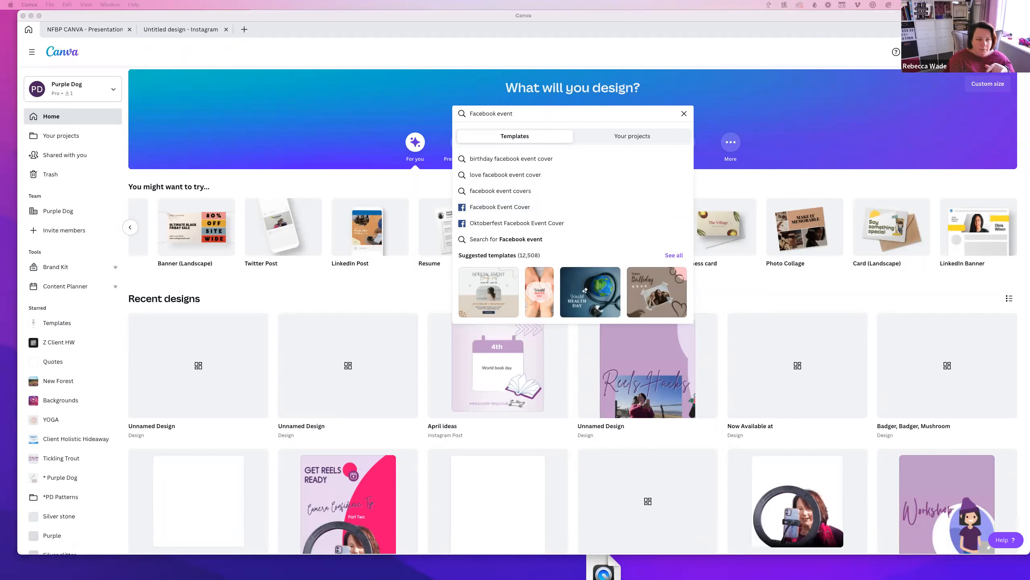
pyautogui.click(131, 226)
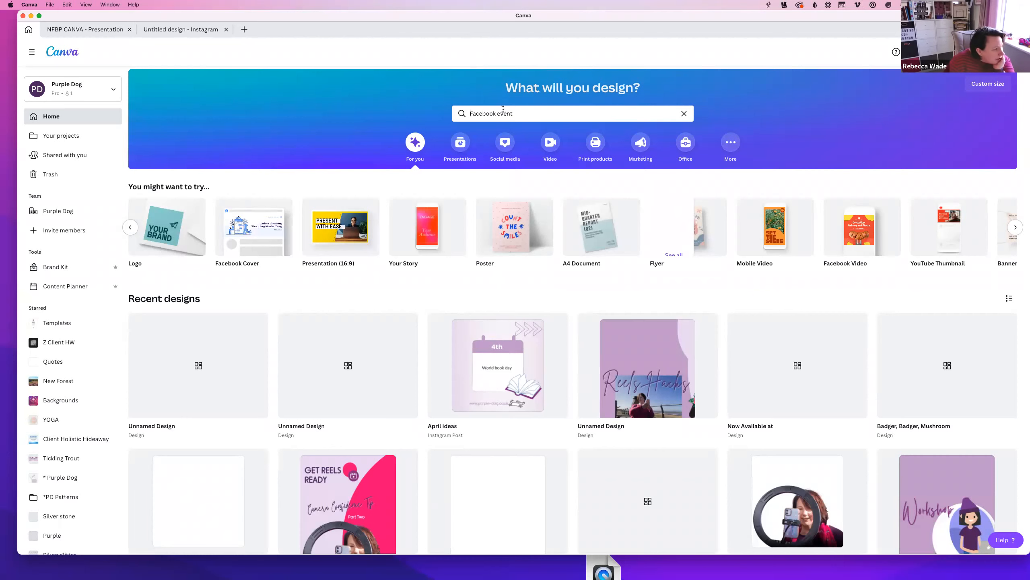
pyautogui.click(495, 113)
pyautogui.moveTo(496, 113); pyautogui.dragTo(563, 115)
# Search 'Facebook post' templates and start a blank Facebook post design
pyautogui.write('post')
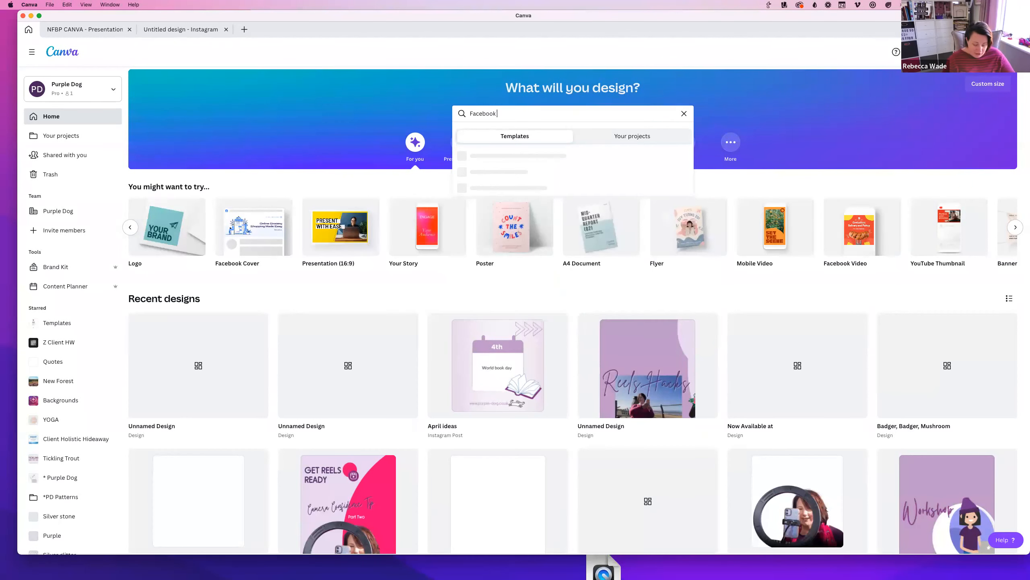
pyautogui.press('Return')
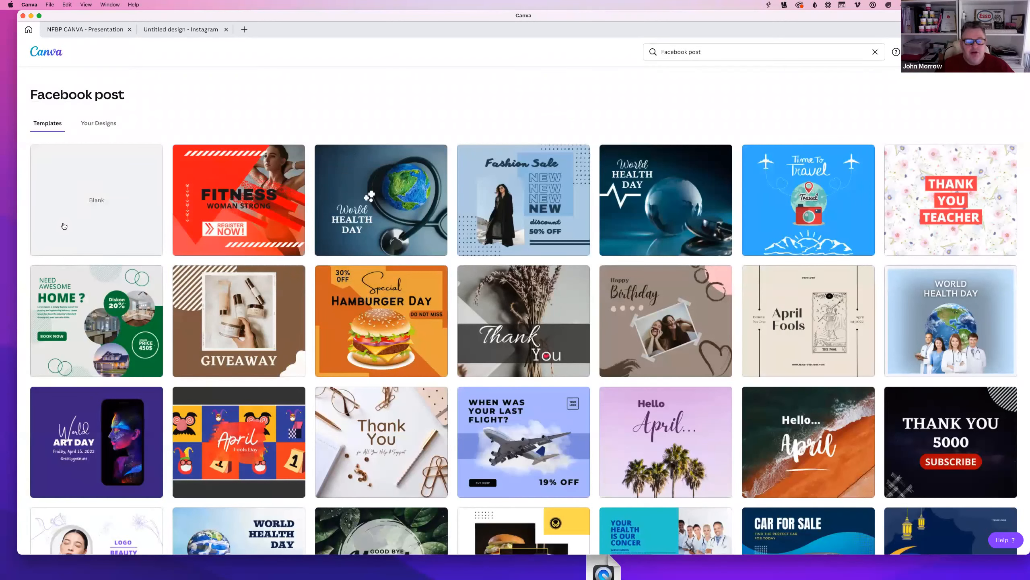
pyautogui.click(81, 198)
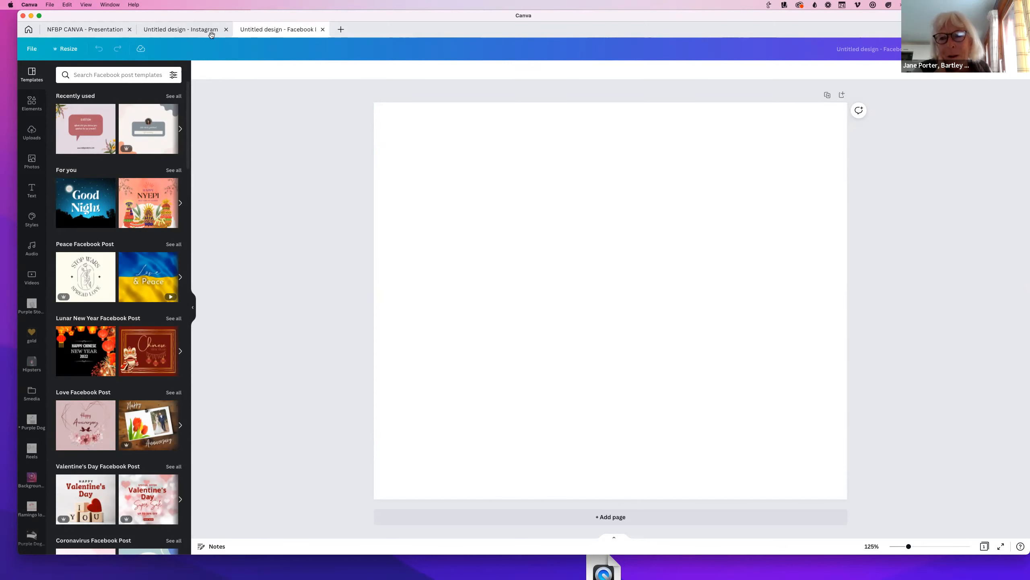
# Reposition the Canva window and select the blank Facebook post page
pyautogui.moveTo(65, 15); pyautogui.dragTo(88, 28)
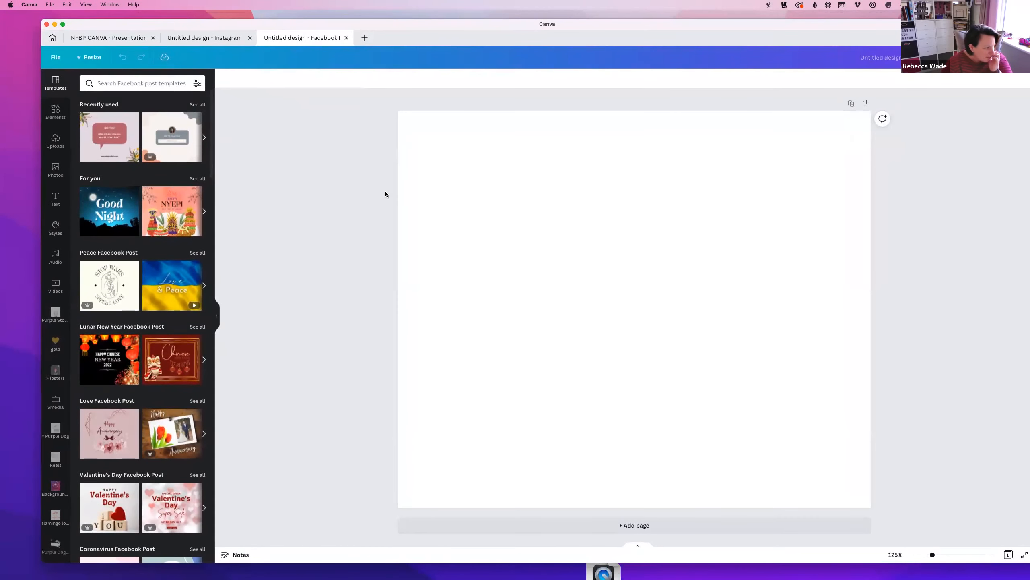
pyautogui.click(442, 267)
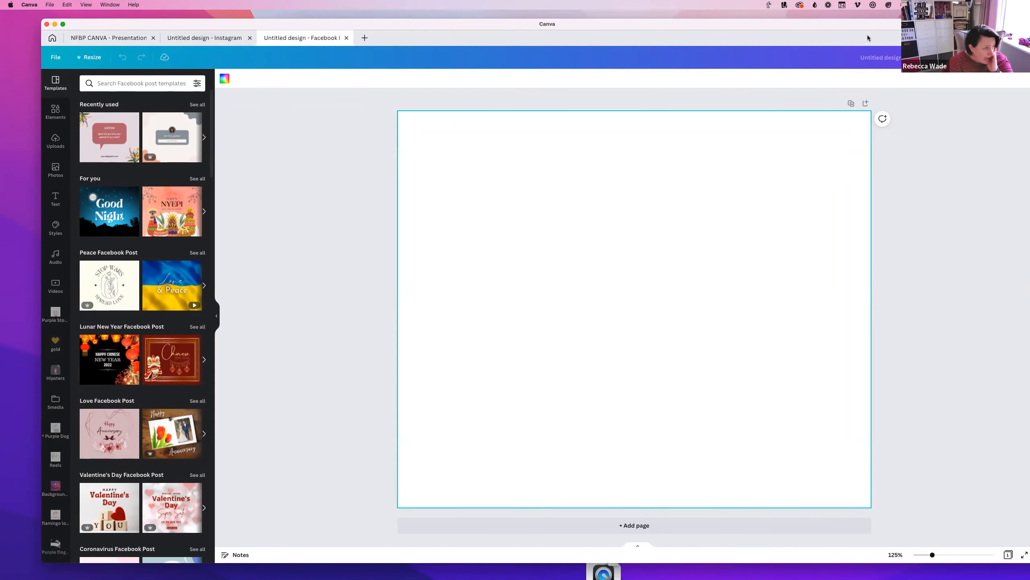
pyautogui.moveTo(868, 28); pyautogui.dragTo(837, 25)
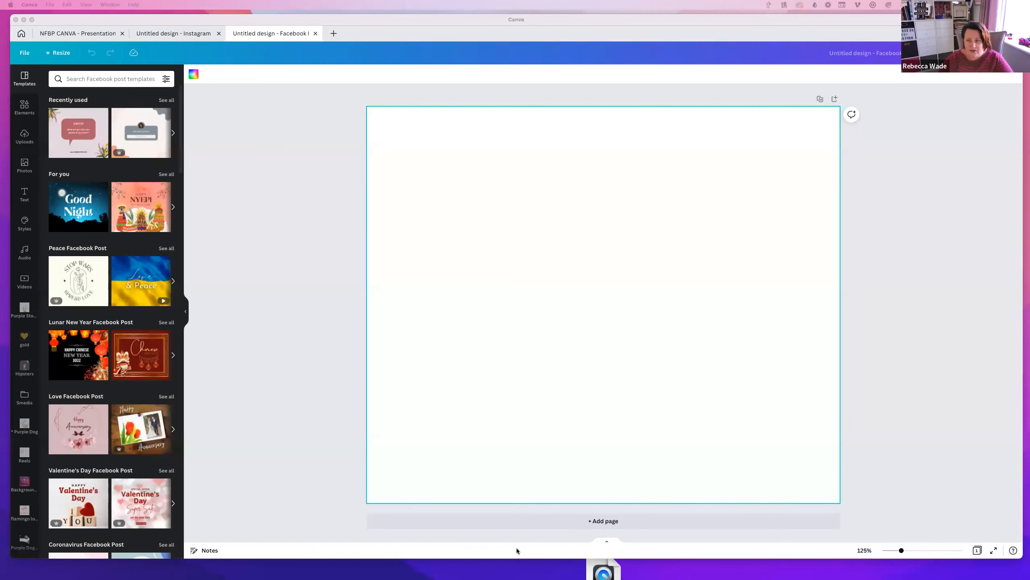
pyautogui.click(463, 521)
# Add Page 2 to the Facebook post and scroll between the two blank pages
pyautogui.click(464, 521)
pyautogui.scroll(10, 530, 350)
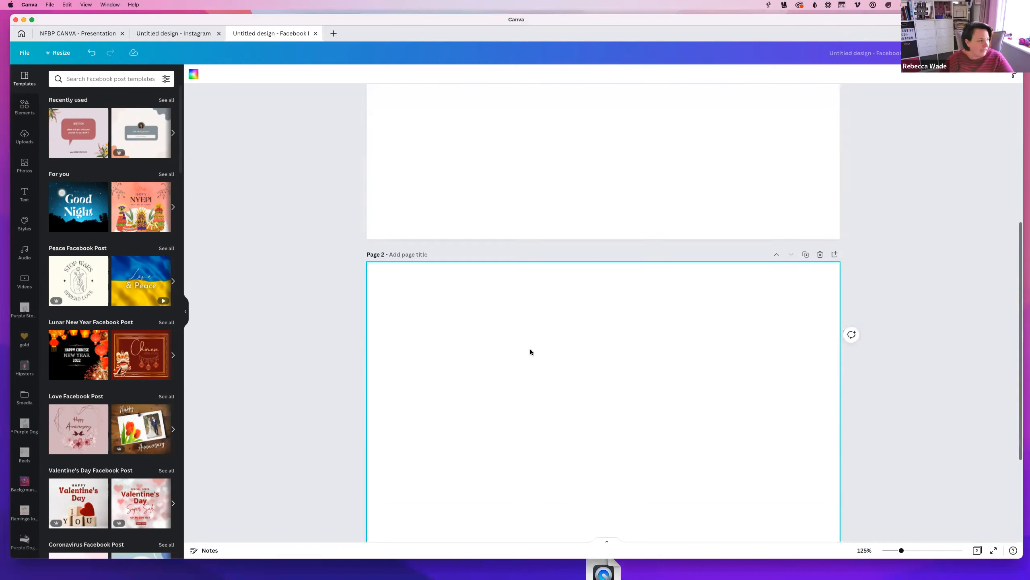
pyautogui.scroll(2, 530, 352)
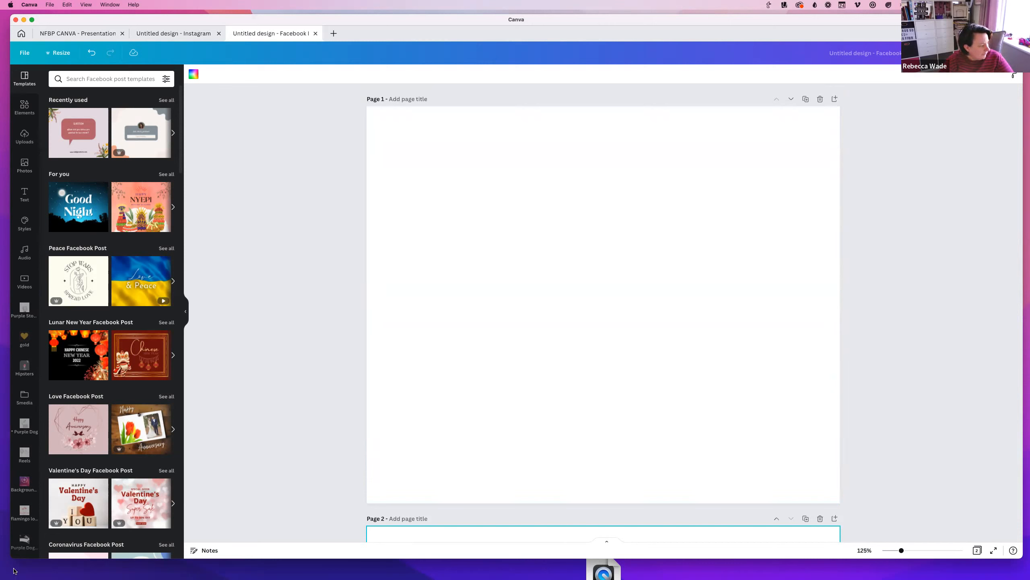
pyautogui.scroll(-10, 20, 534)
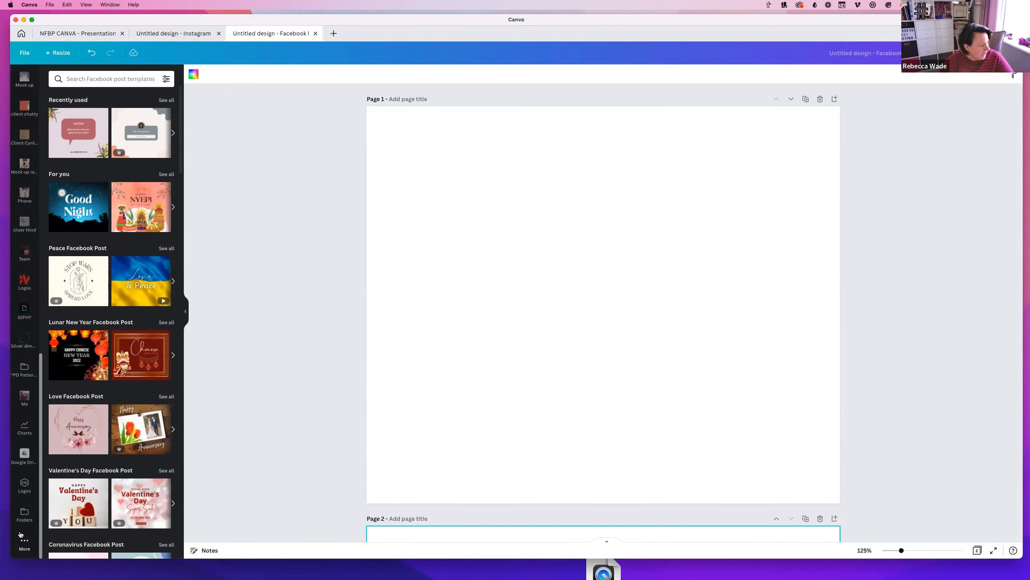
pyautogui.scroll(10, 20, 535)
pyautogui.scroll(-10, 20, 535)
pyautogui.scroll(10, 20, 456)
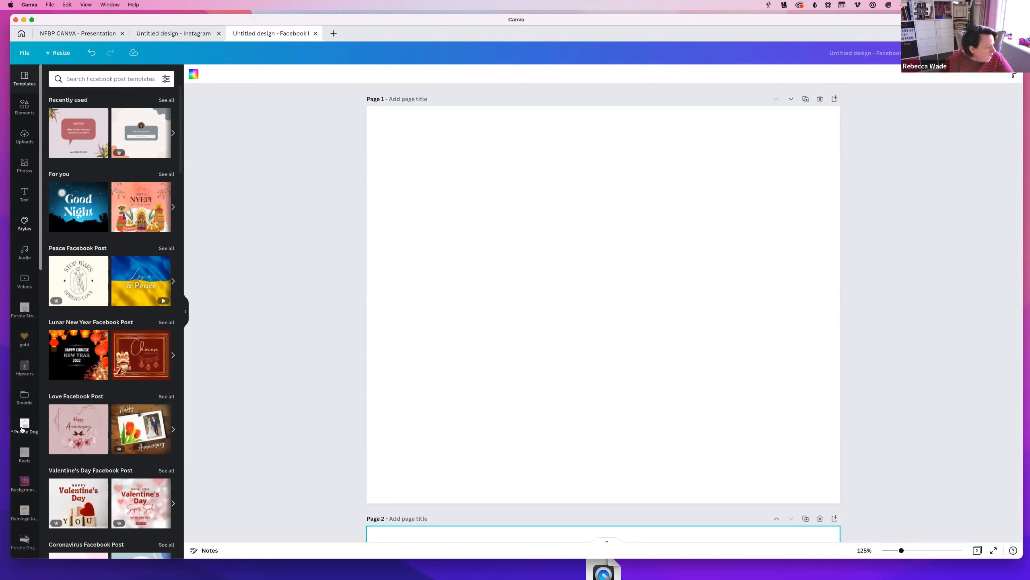
pyautogui.scroll(-10, 20, 540)
pyautogui.scroll(-5, 12, 539)
# Open the Apps panel and browse its import sources like Box, Dropbox and Google Drive
pyautogui.click(22, 542)
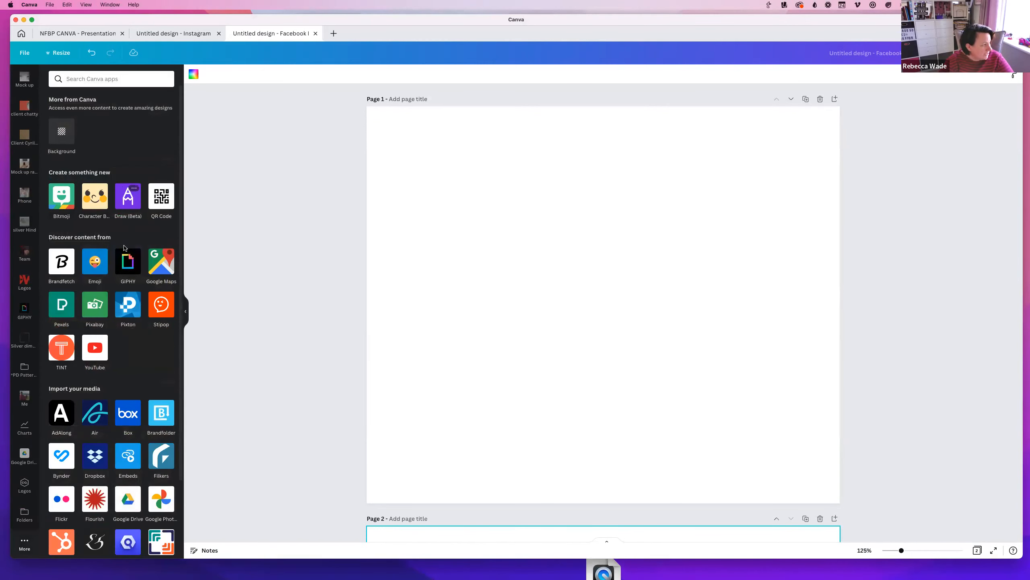
pyautogui.scroll(-3, 98, 304)
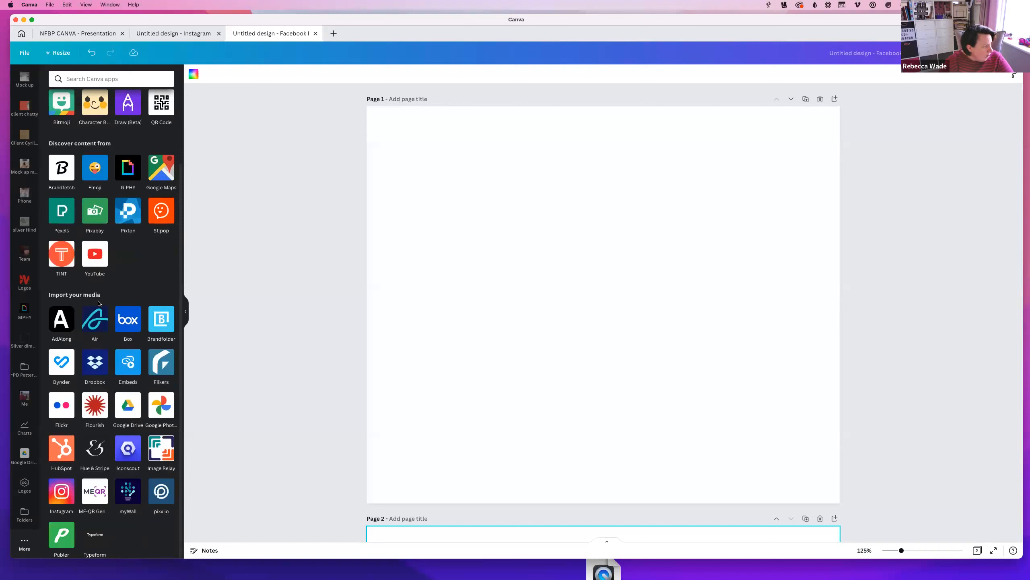
pyautogui.scroll(3, 98, 303)
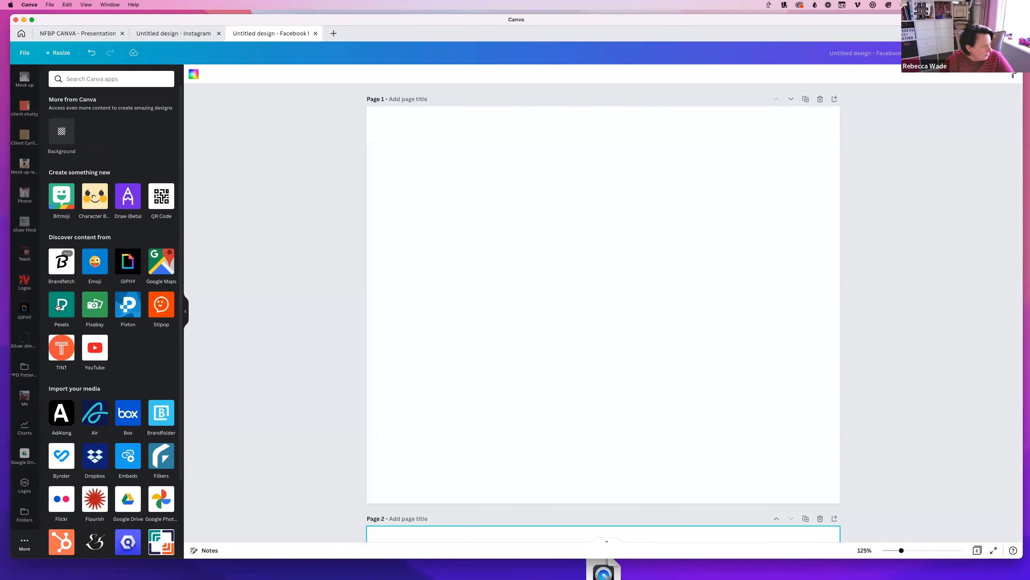
pyautogui.scroll(10, 22, 140)
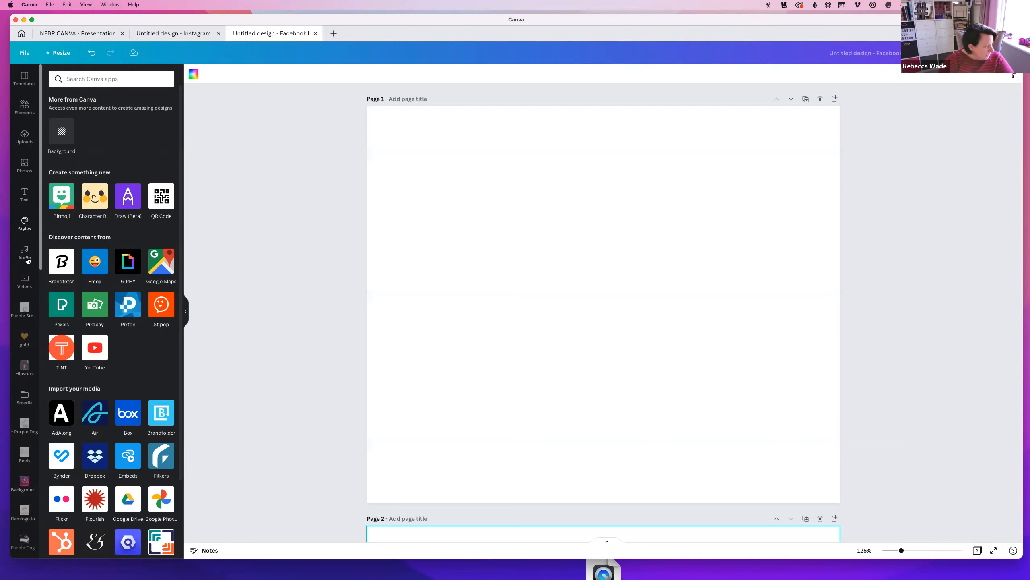
pyautogui.scroll(-1, 16, 516)
pyautogui.scroll(-15, 16, 521)
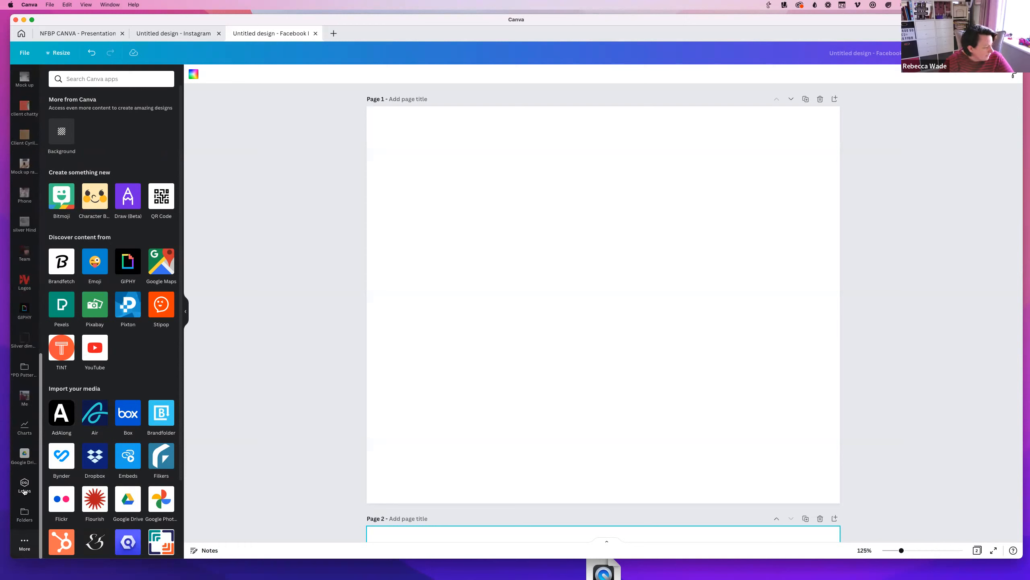
pyautogui.scroll(-3, 116, 285)
pyautogui.scroll(3, 116, 285)
pyautogui.scroll(7, 25, 427)
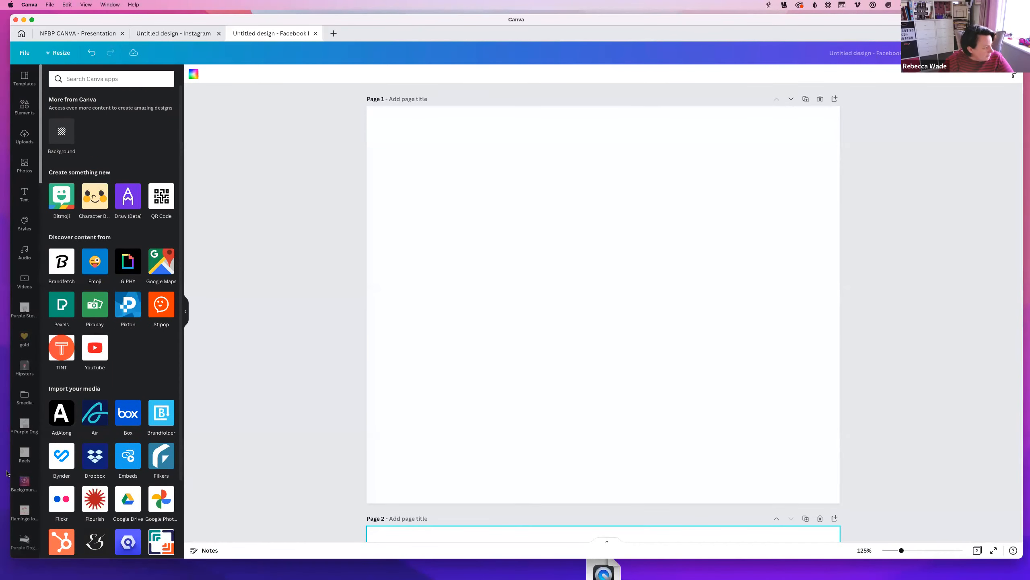
pyautogui.scroll(-7, 25, 531)
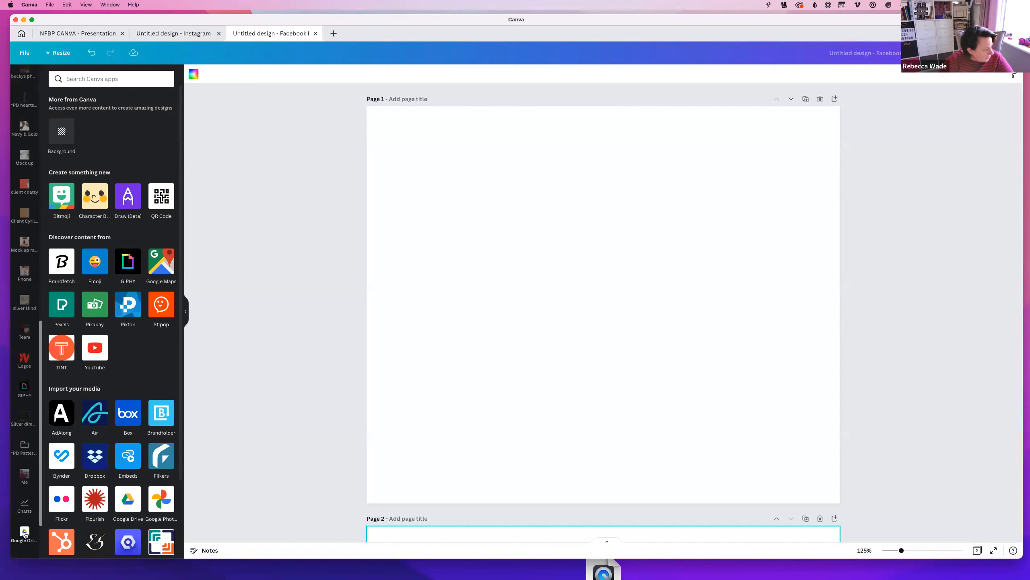
pyautogui.scroll(-2, 24, 534)
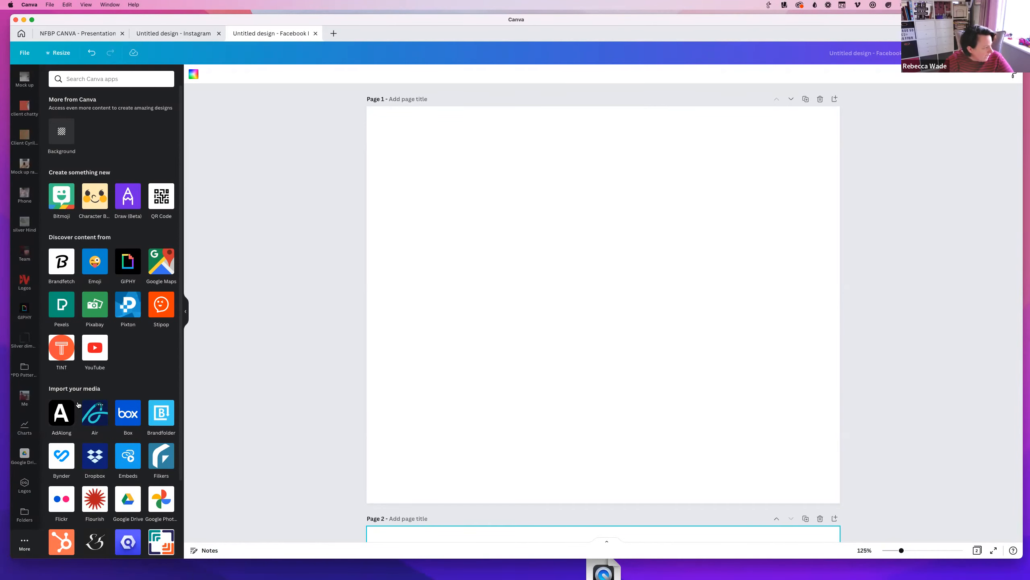
pyautogui.scroll(5, 23, 304)
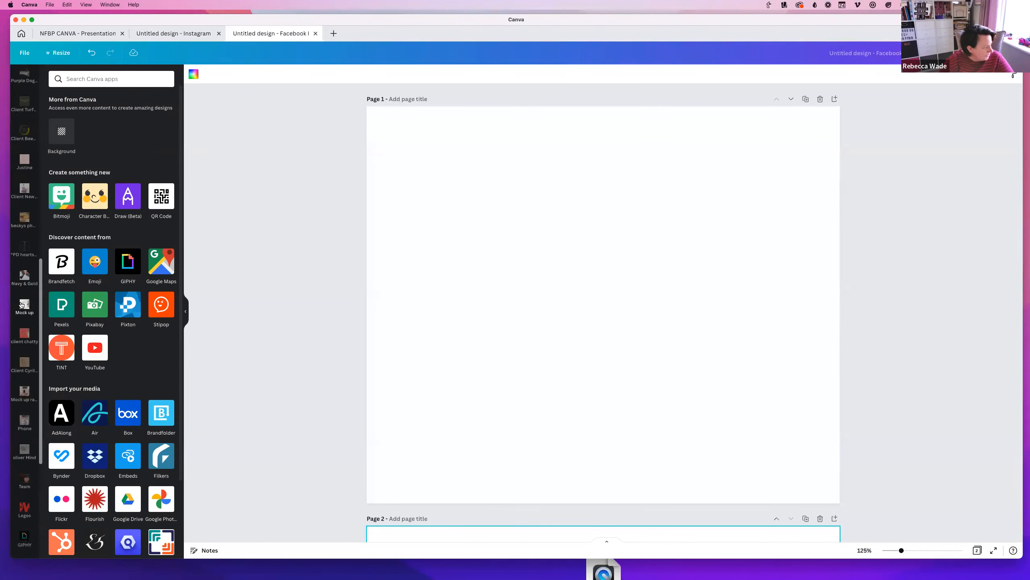
pyautogui.scroll(5, 17, 364)
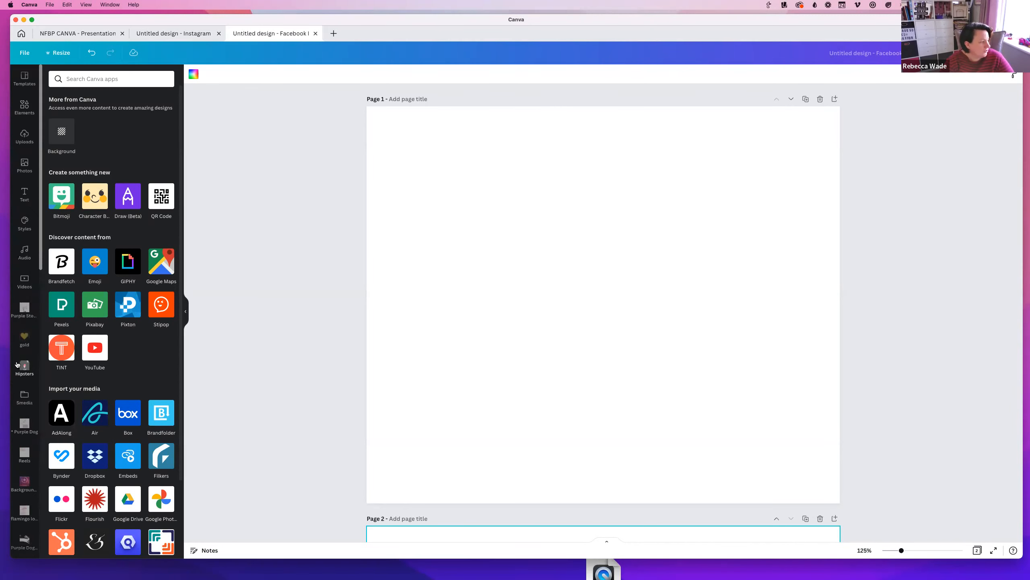
# Search the Facebook post templates for 'mothers day' and look over the results
pyautogui.click(29, 83)
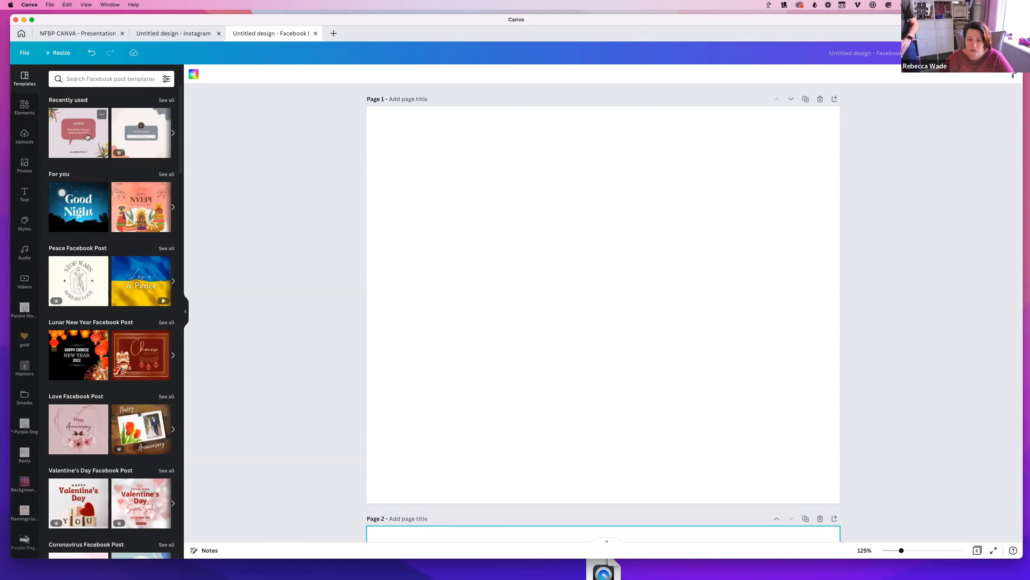
pyautogui.click(87, 80)
pyautogui.write('mother')
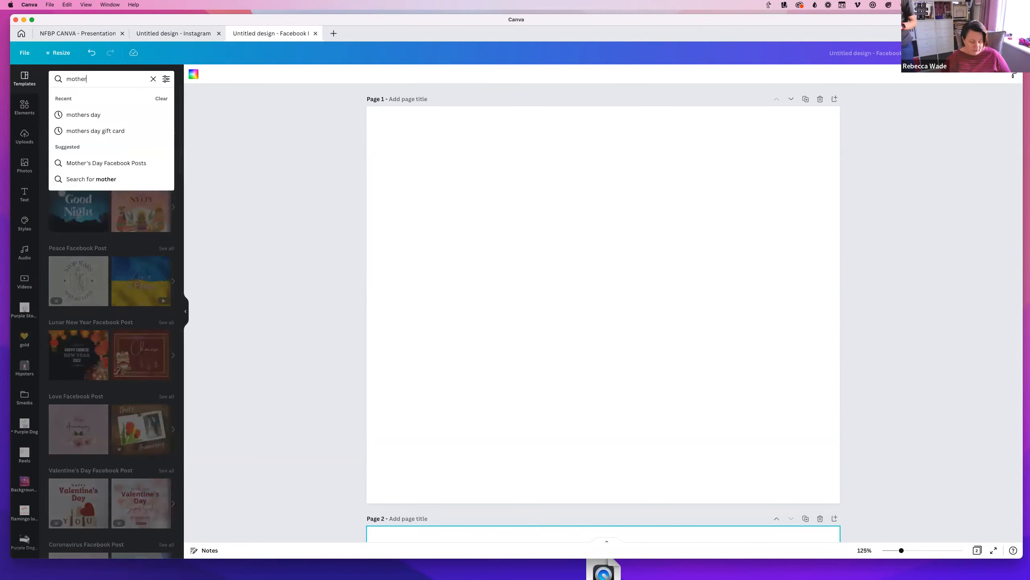
pyautogui.write('s day')
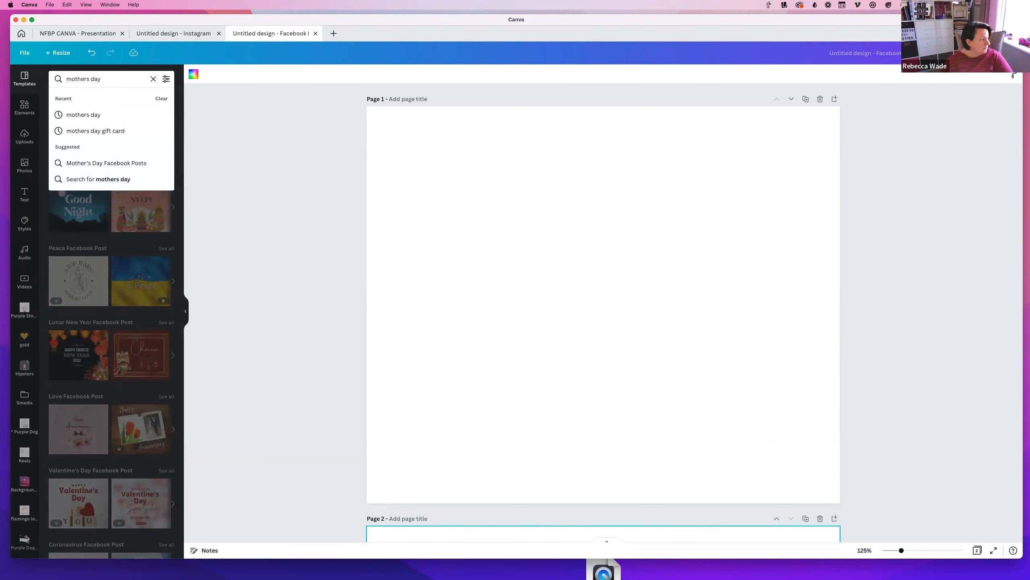
pyautogui.press('Return')
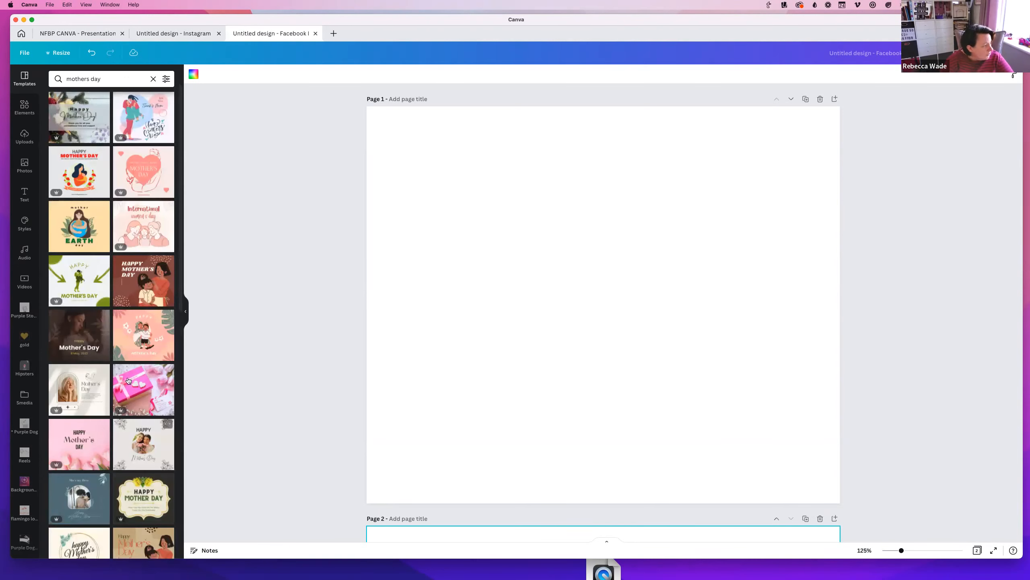
pyautogui.scroll(-10, 128, 381)
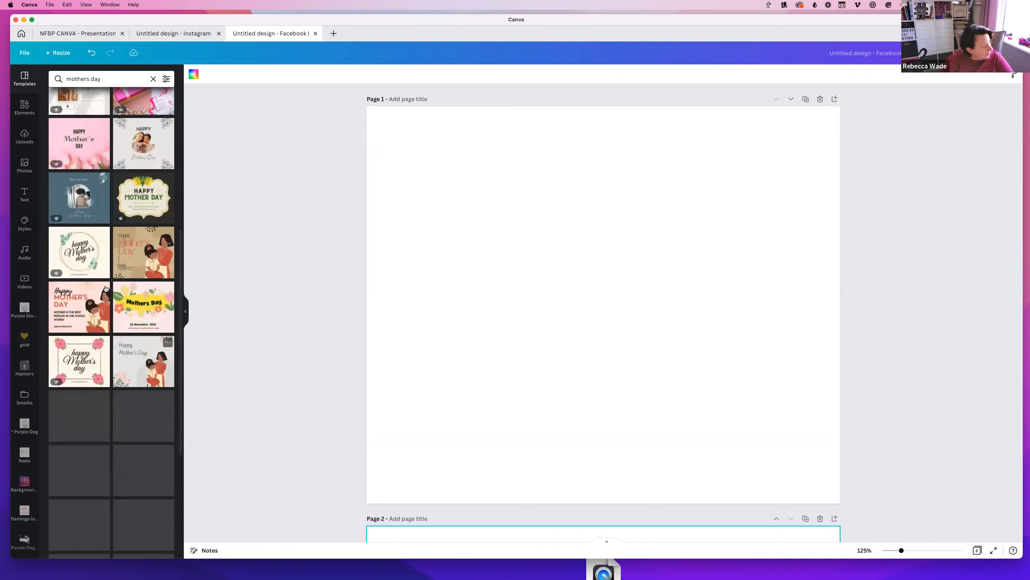
pyautogui.scroll(5, 104, 289)
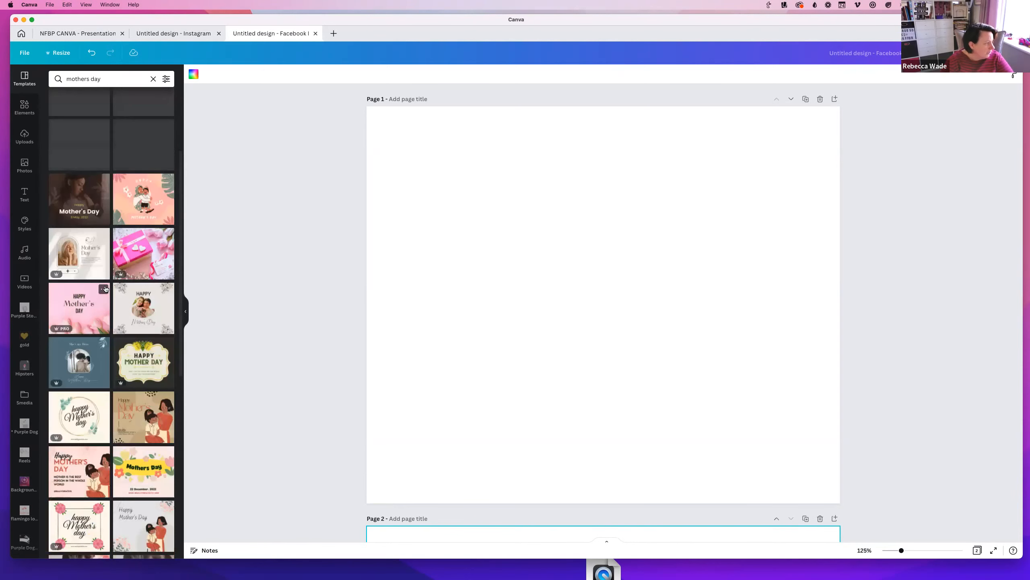
pyautogui.scroll(4, 105, 289)
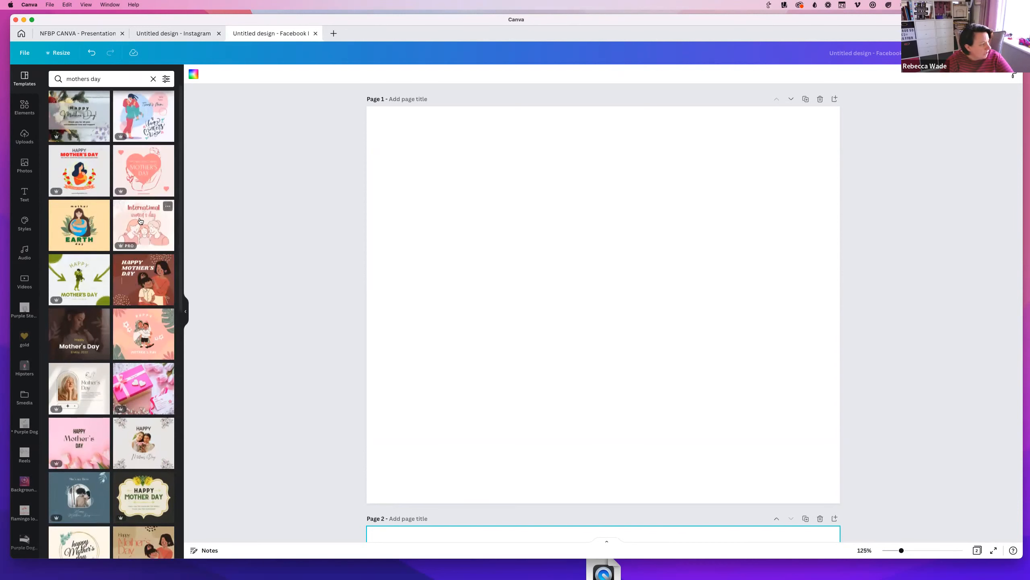
# Apply the mother EARTH day template to Page 1 and bring up its background colours
pyautogui.click(74, 235)
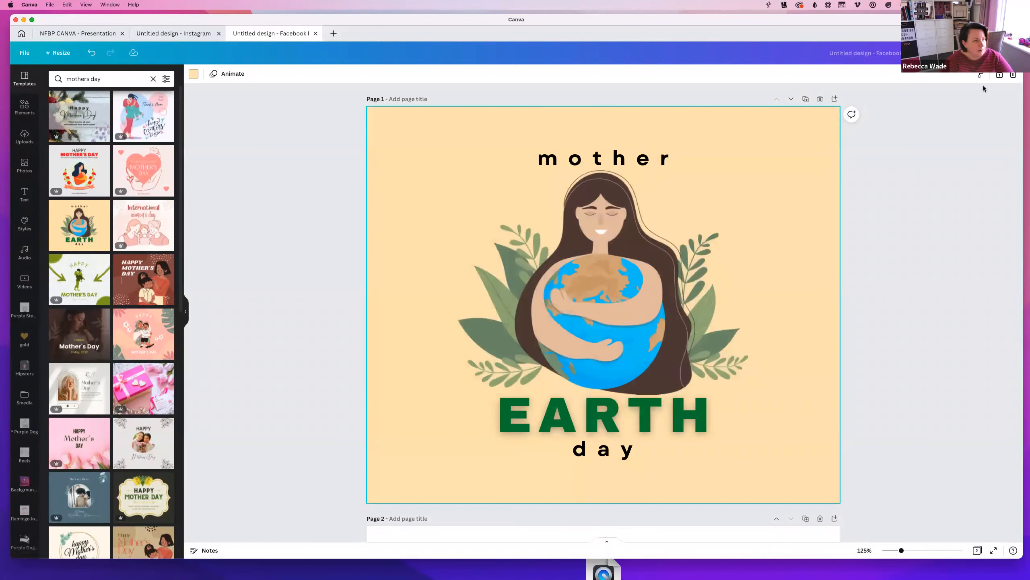
pyautogui.moveTo(1023, 15); pyautogui.dragTo(554, 12)
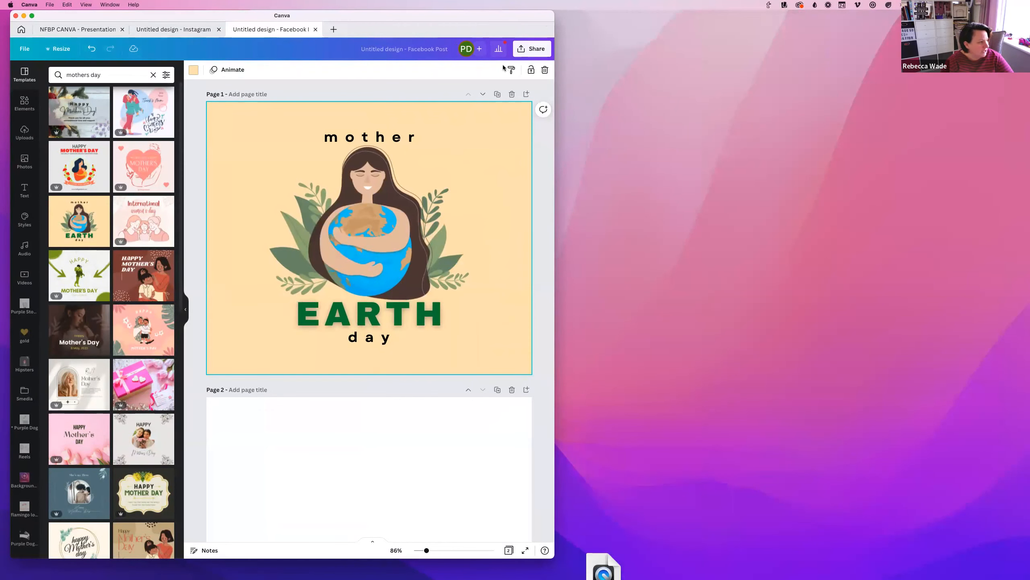
pyautogui.moveTo(684, 26); pyautogui.dragTo(985, 11)
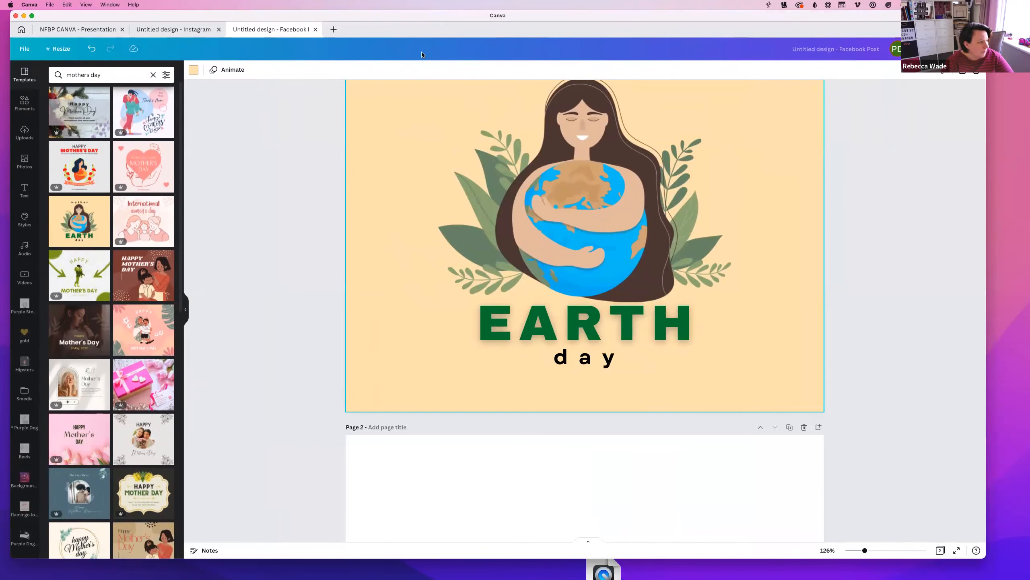
pyautogui.click(193, 70)
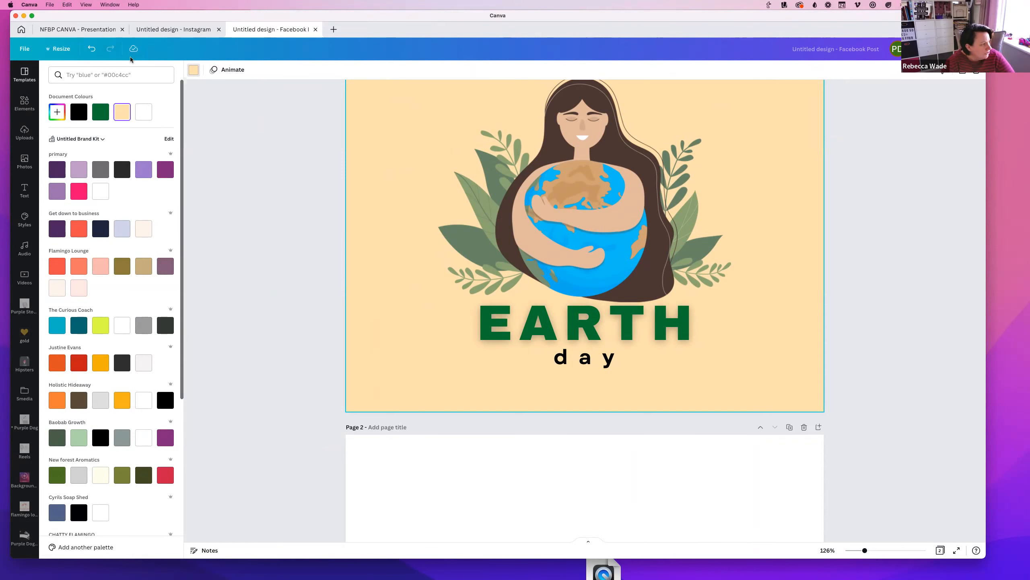
pyautogui.scroll(-6, 75, 519)
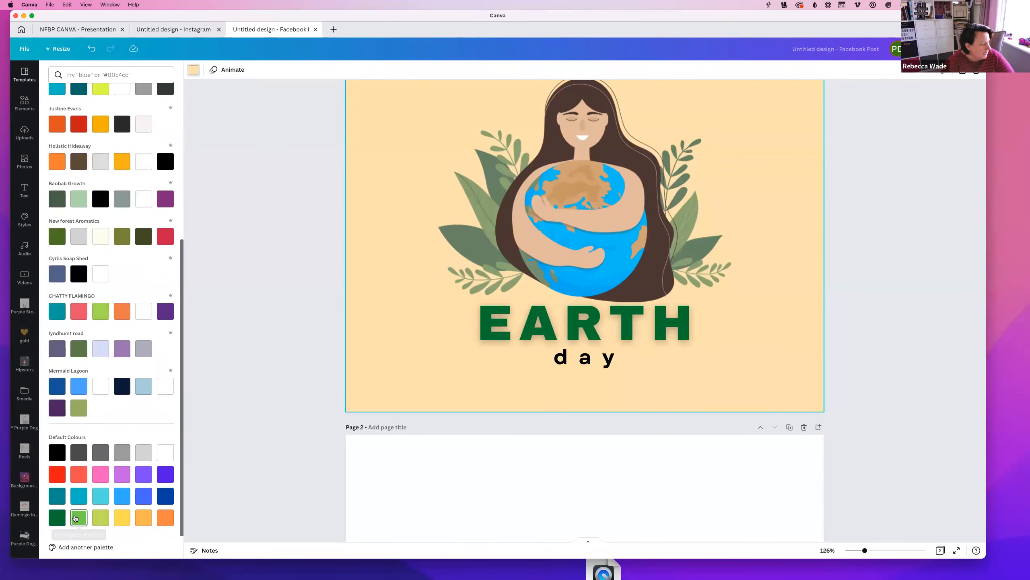
pyautogui.scroll(6, 75, 519)
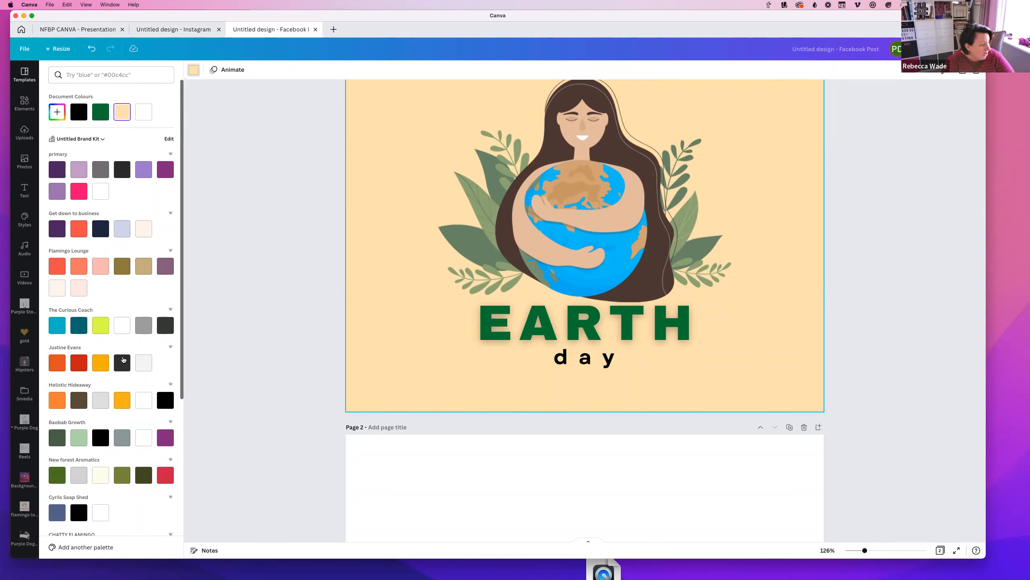
pyautogui.scroll(-6, 121, 361)
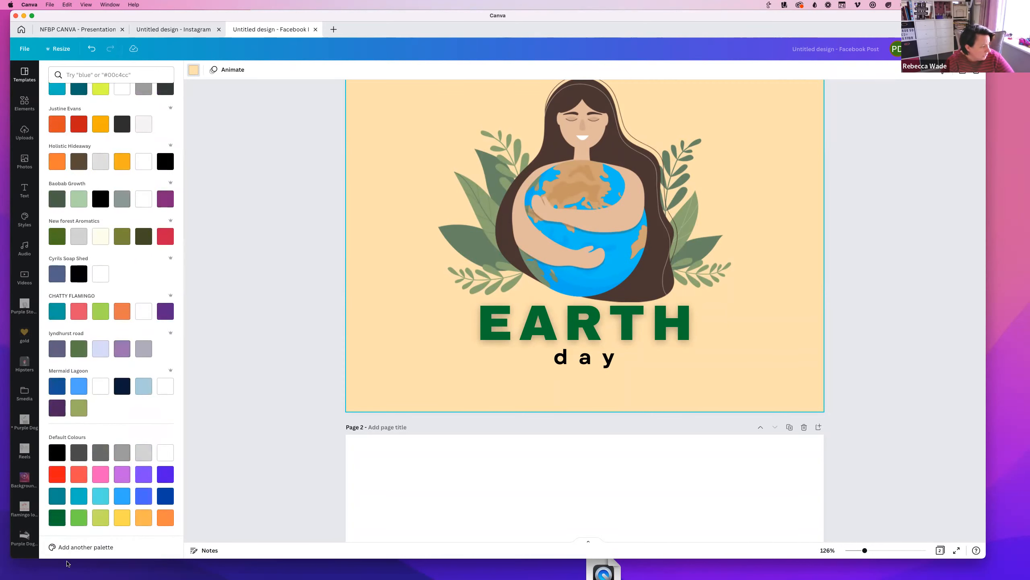
pyautogui.click(86, 547)
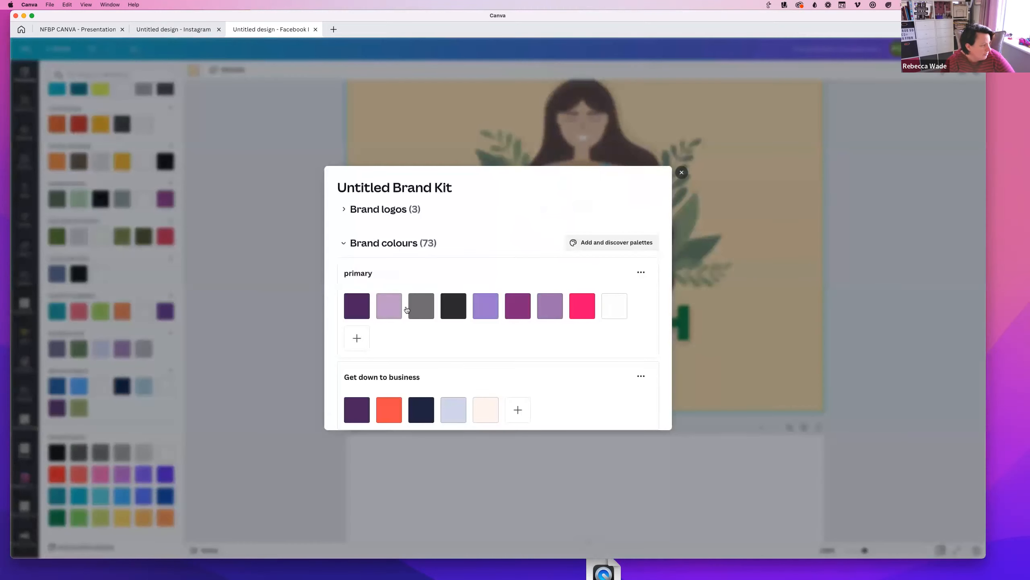
pyautogui.scroll(-2, 414, 297)
pyautogui.scroll(-10, 544, 328)
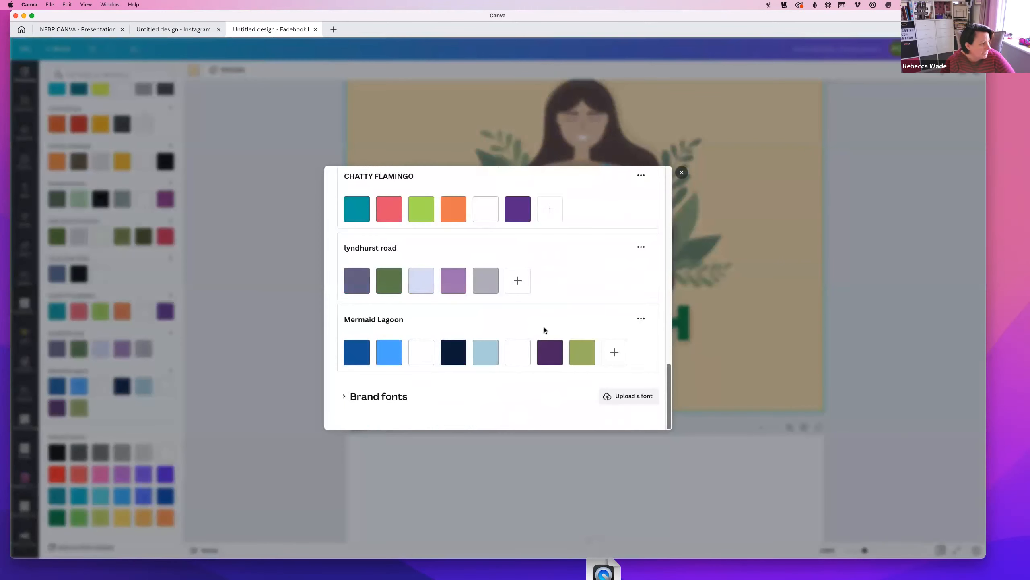
pyautogui.click(682, 174)
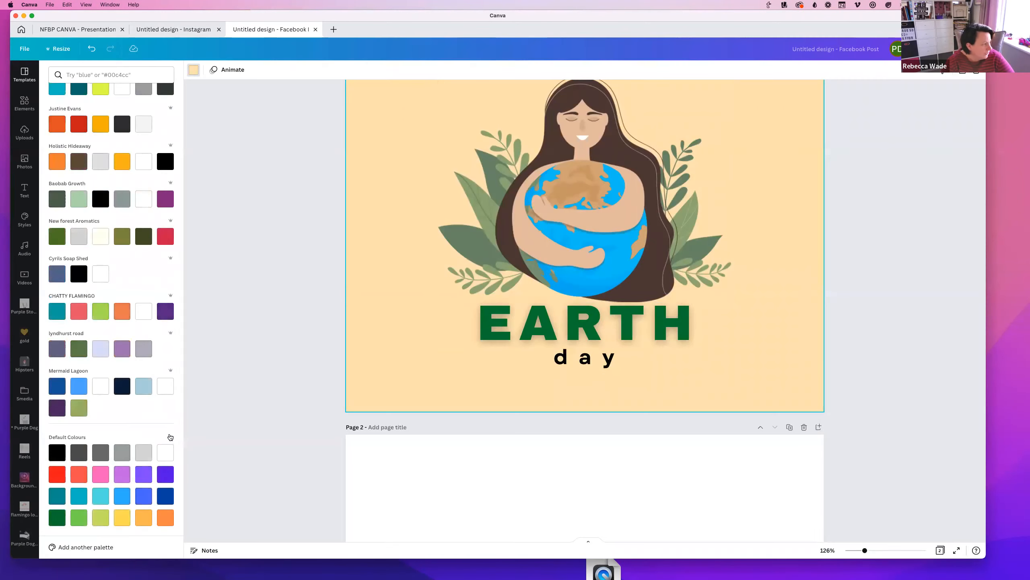
pyautogui.scroll(5, 151, 298)
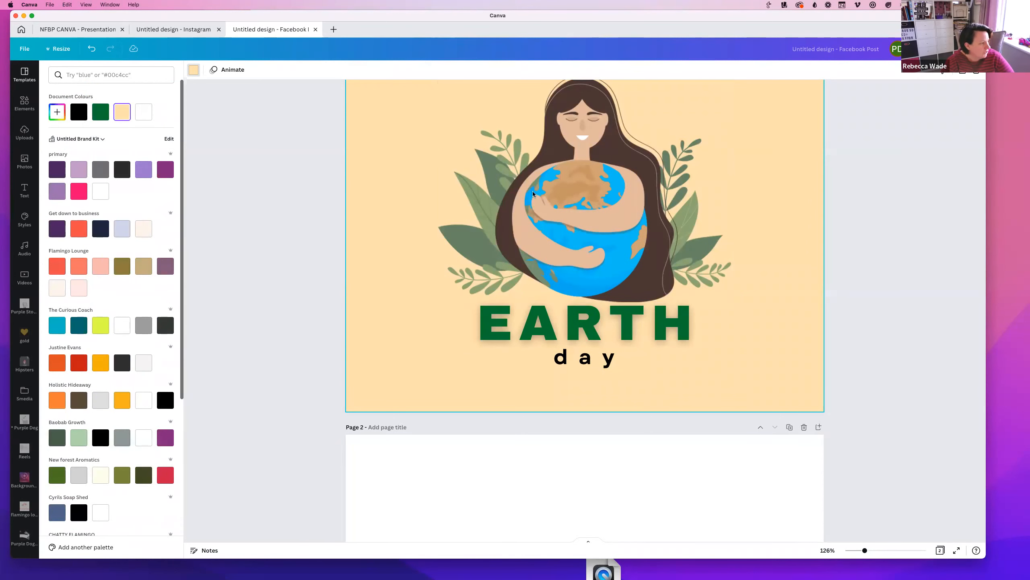
pyautogui.scroll(3, 393, 114)
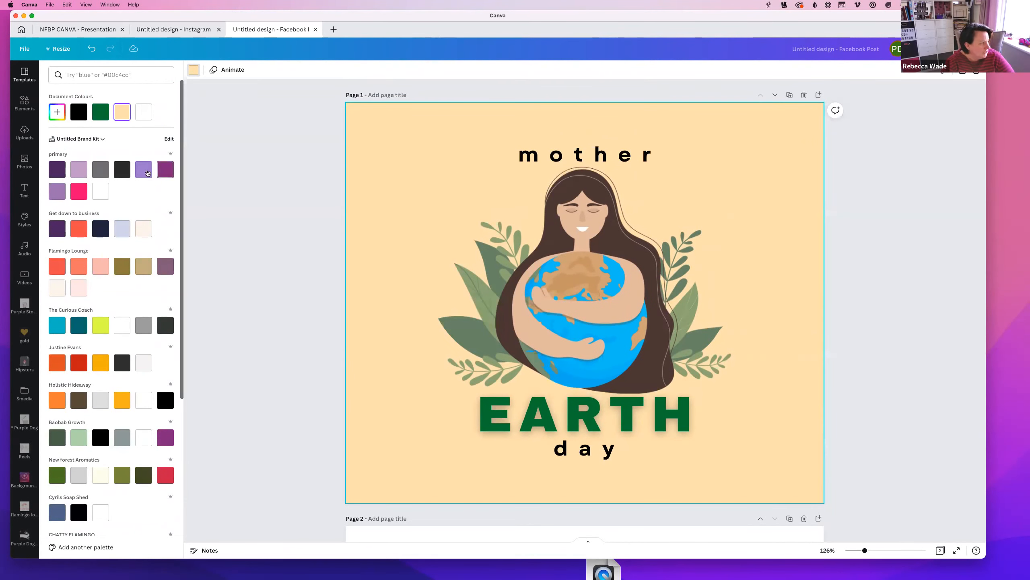
# Set Page 1's background to the custom pale lilac #C8BDCD
pyautogui.click(103, 172)
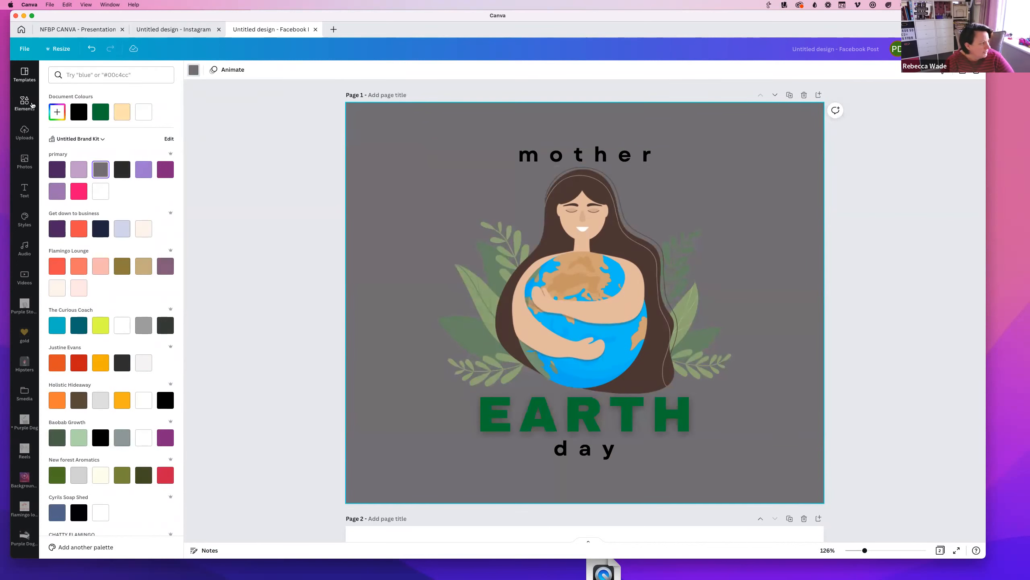
pyautogui.click(57, 112)
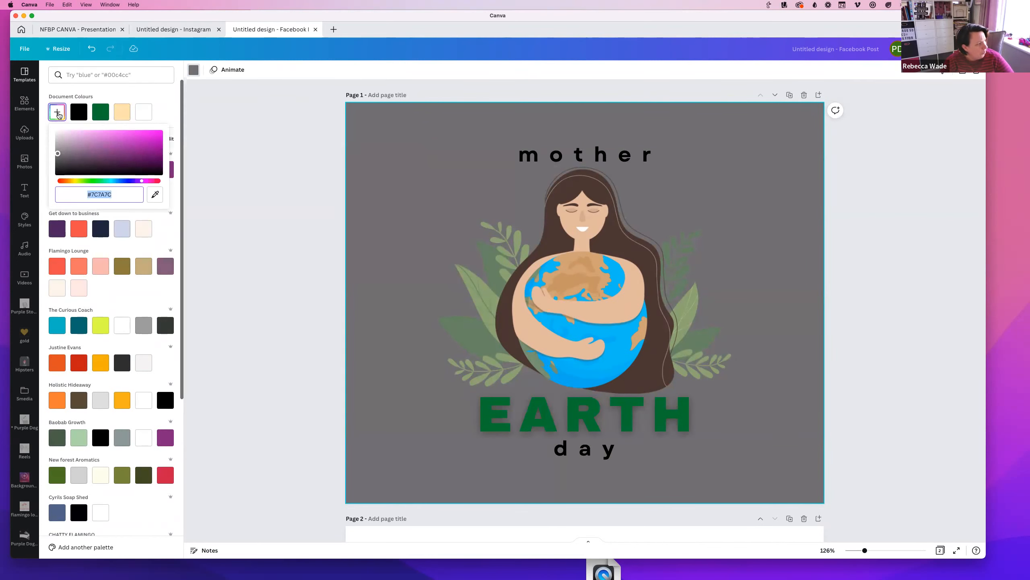
pyautogui.moveTo(57, 154); pyautogui.dragTo(64, 141)
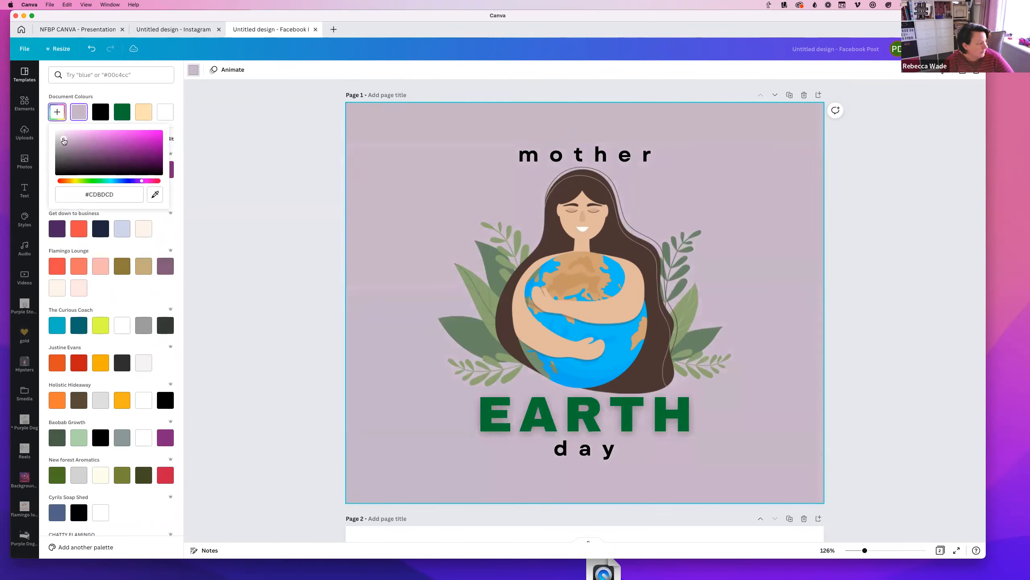
pyautogui.moveTo(138, 183)
pyautogui.mouseDown()
pyautogui.moveTo(67, 183)
pyautogui.moveTo(136, 184)
pyautogui.mouseUp()
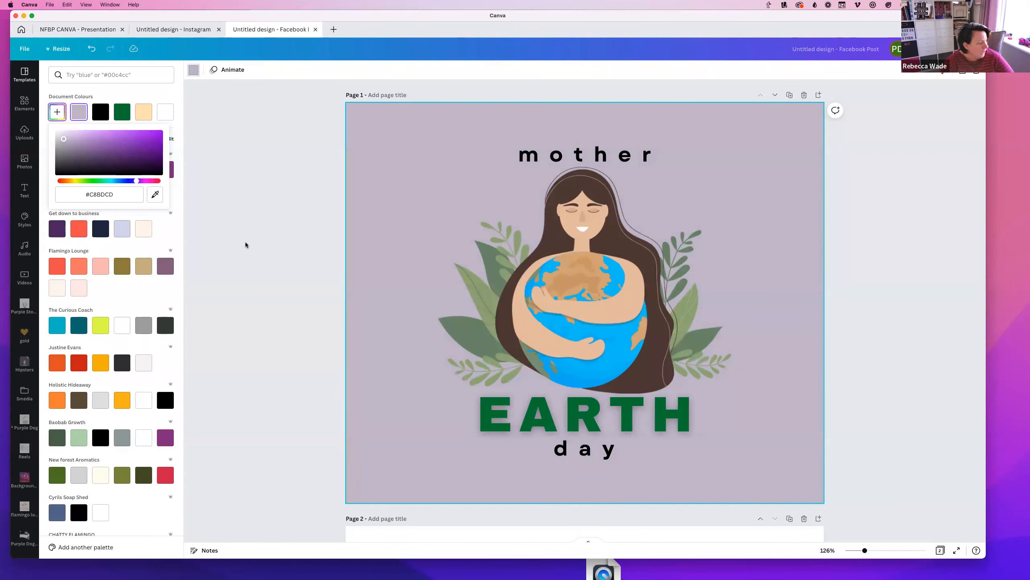
pyautogui.click(247, 240)
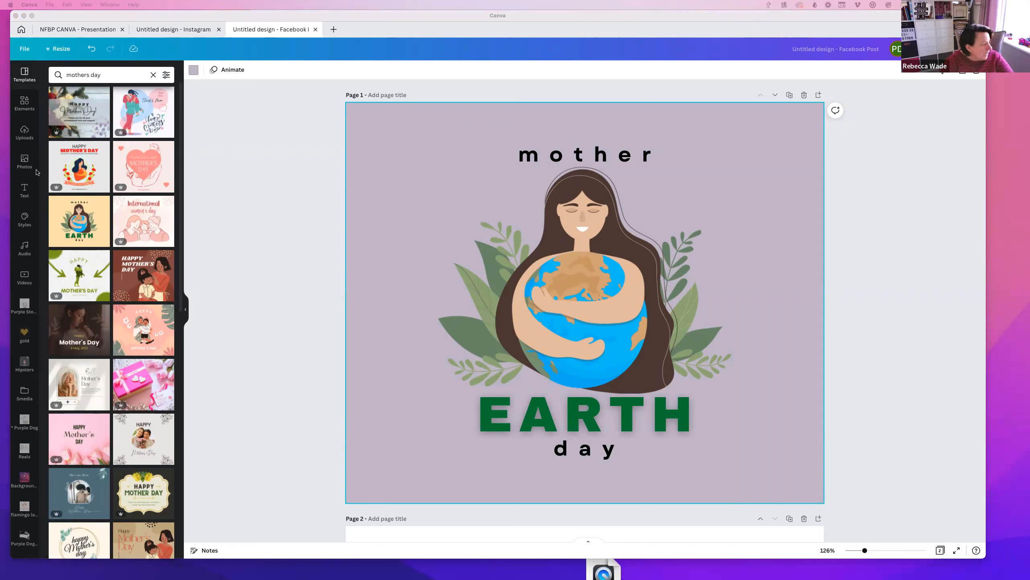
# Upload the Bartley Marketing logo and add it to the page
pyautogui.click(24, 138)
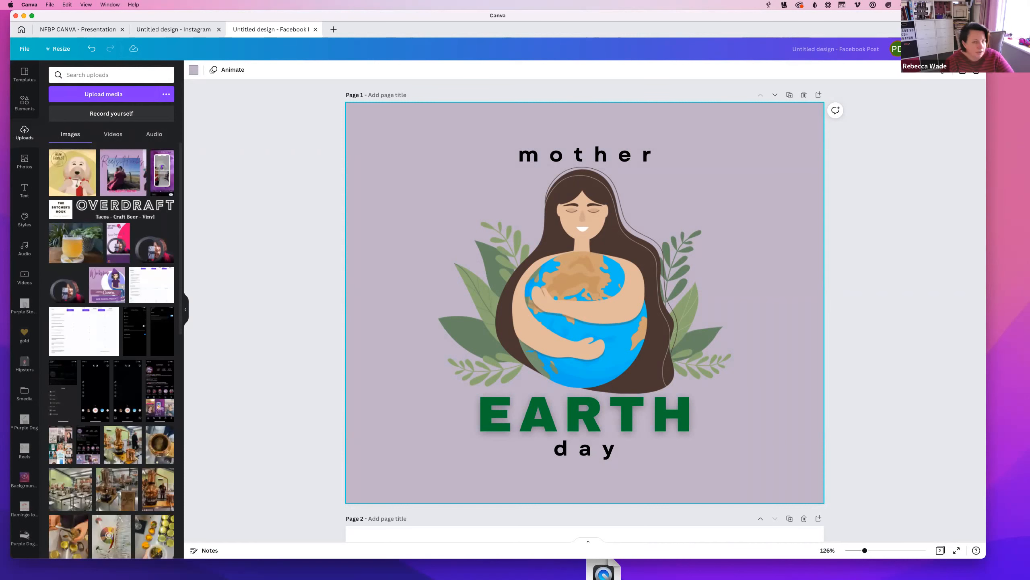
pyautogui.moveTo(378, 393); pyautogui.dragTo(187, 243)
pyautogui.moveTo(333, 350); pyautogui.dragTo(121, 186)
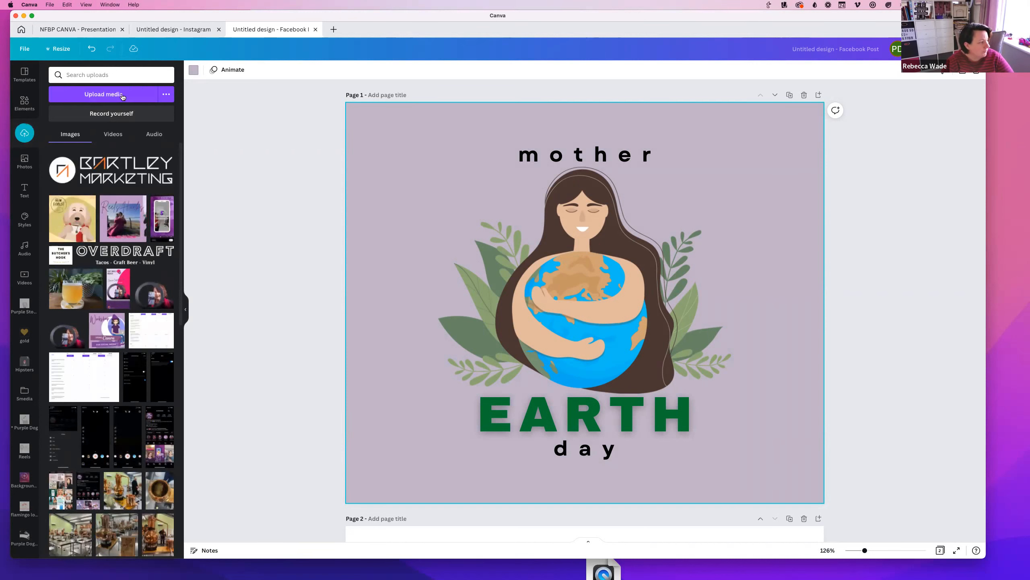
pyautogui.click(93, 170)
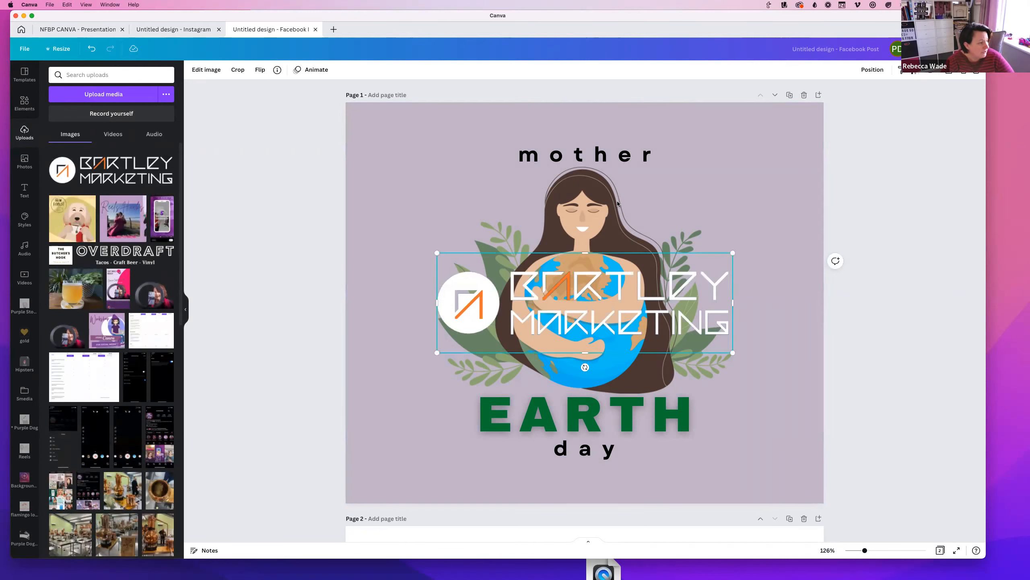
# Shrink the logo and position it in the page's top-right corner
pyautogui.moveTo(473, 309); pyautogui.dragTo(535, 168)
pyautogui.click(550, 378)
pyautogui.click(380, 172)
pyautogui.click(633, 146)
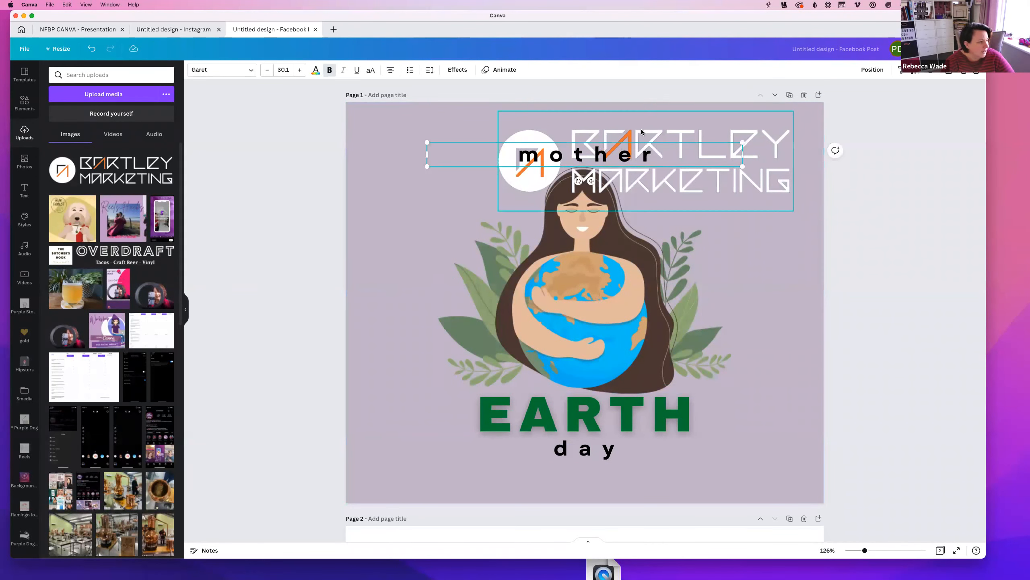
pyautogui.click(665, 179)
pyautogui.moveTo(498, 211); pyautogui.dragTo(654, 186)
pyautogui.click(462, 272)
pyautogui.click(364, 239)
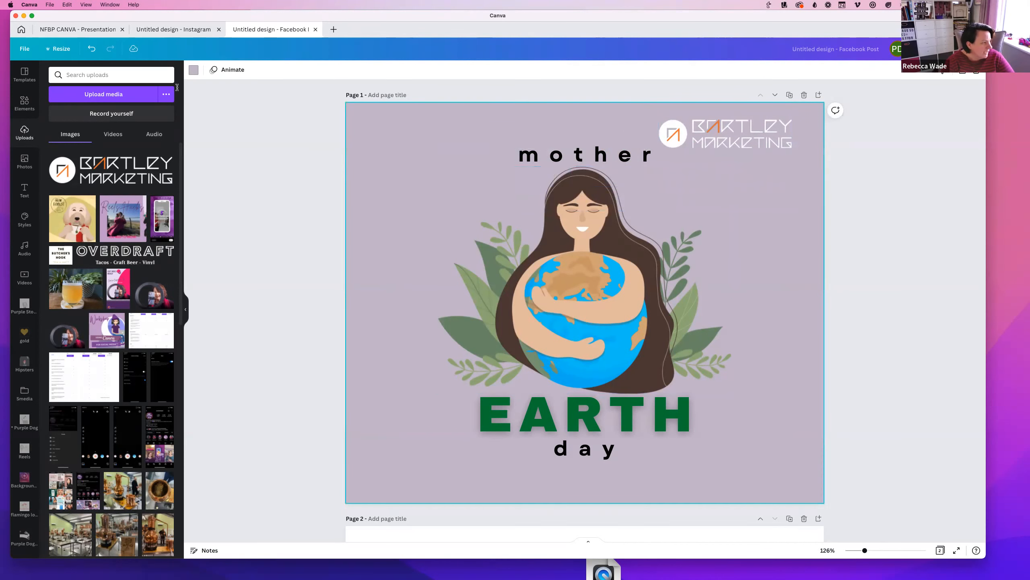
pyautogui.click(193, 70)
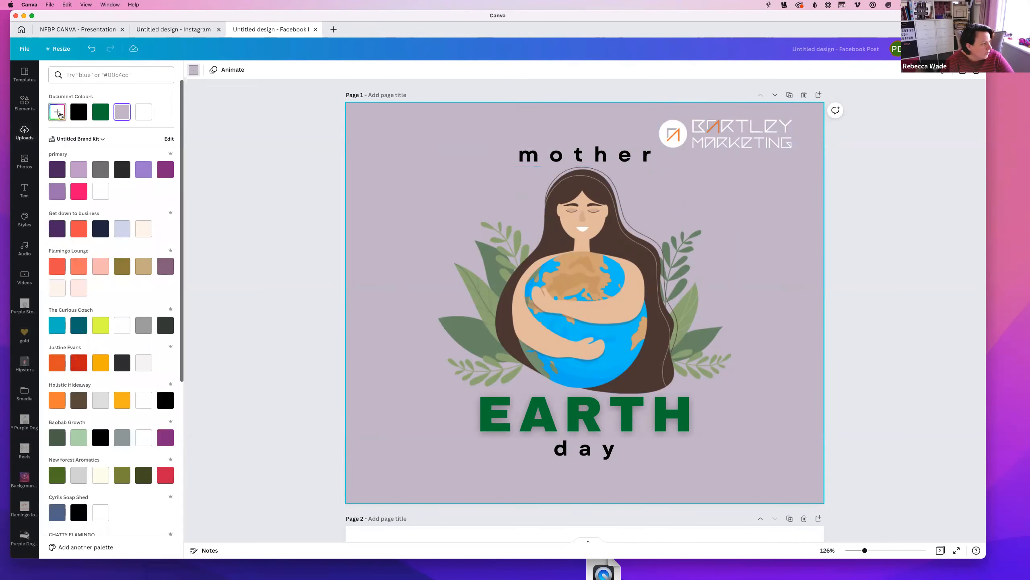
# Eyedrop the logo's orange to make the page background #F47C31
pyautogui.click(58, 113)
pyautogui.click(155, 193)
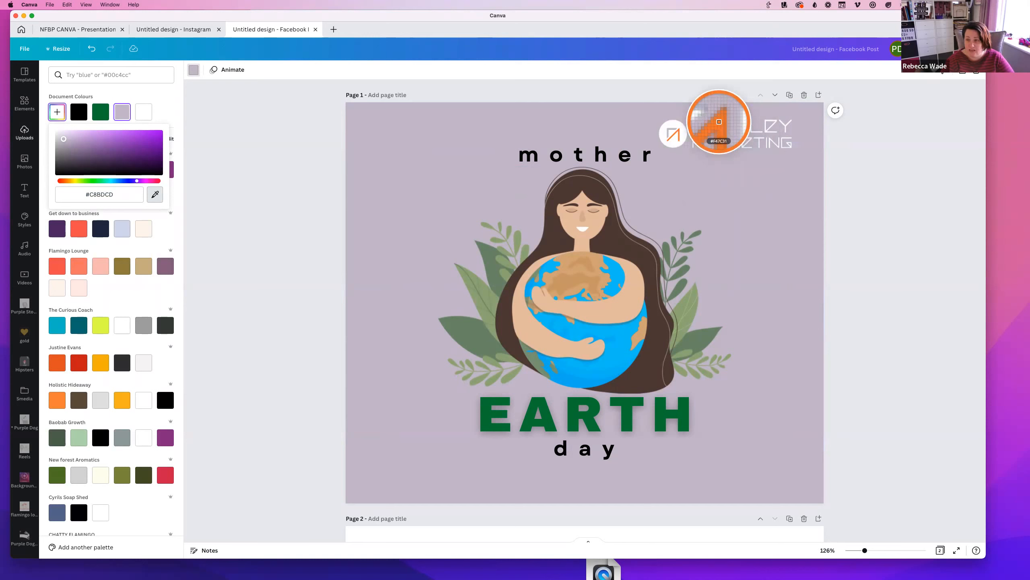
pyautogui.click(719, 122)
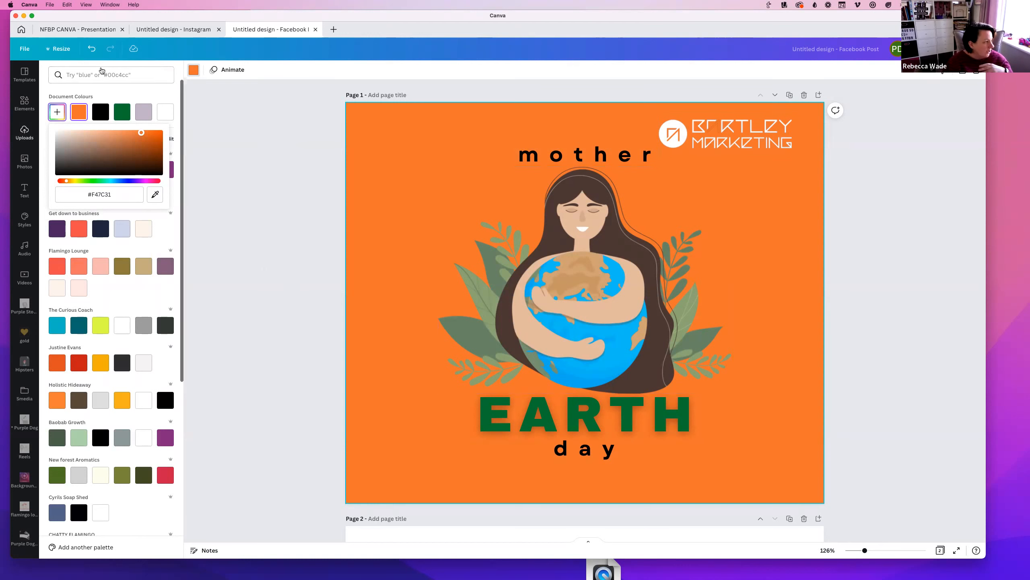
pyautogui.click(274, 214)
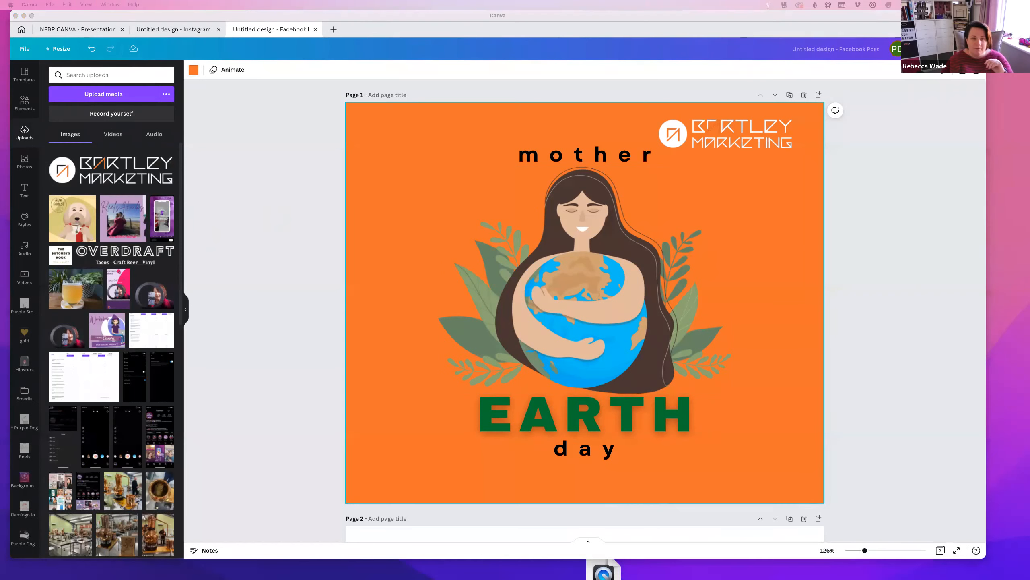
pyautogui.click(20, 104)
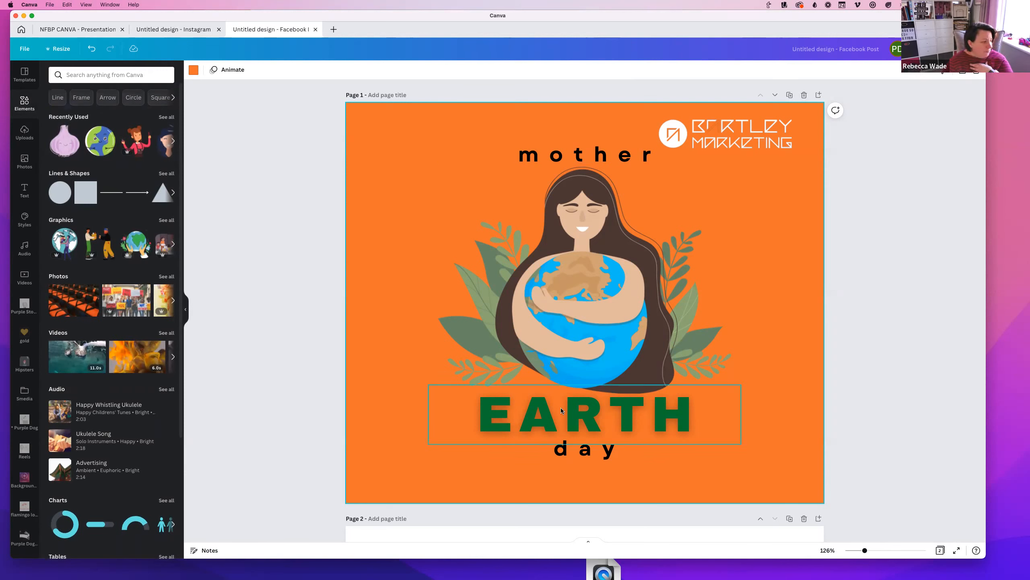
pyautogui.click(639, 315)
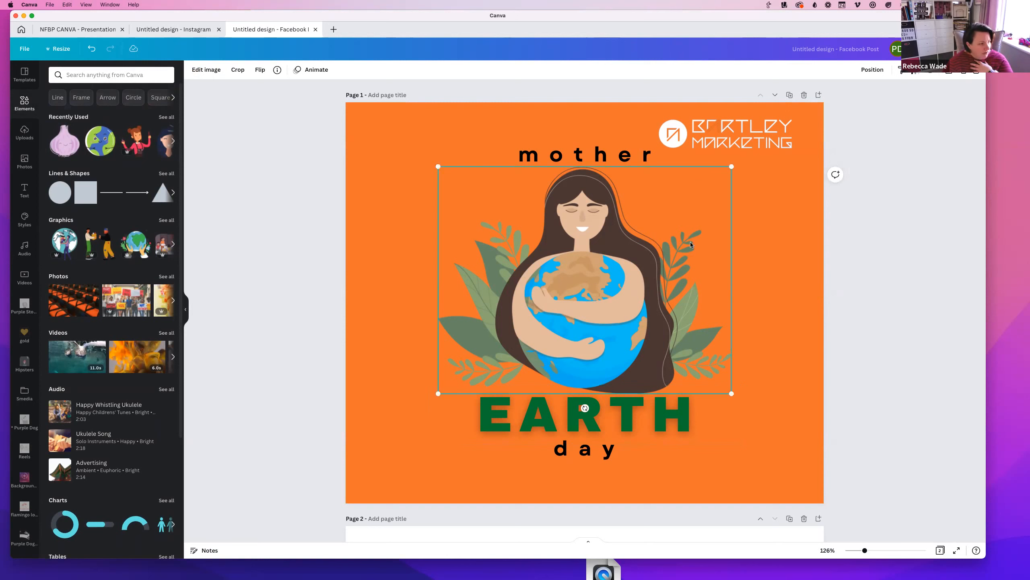
# Search Elements for 'website design' and add the first graphic from the Graphics results
pyautogui.click(73, 76)
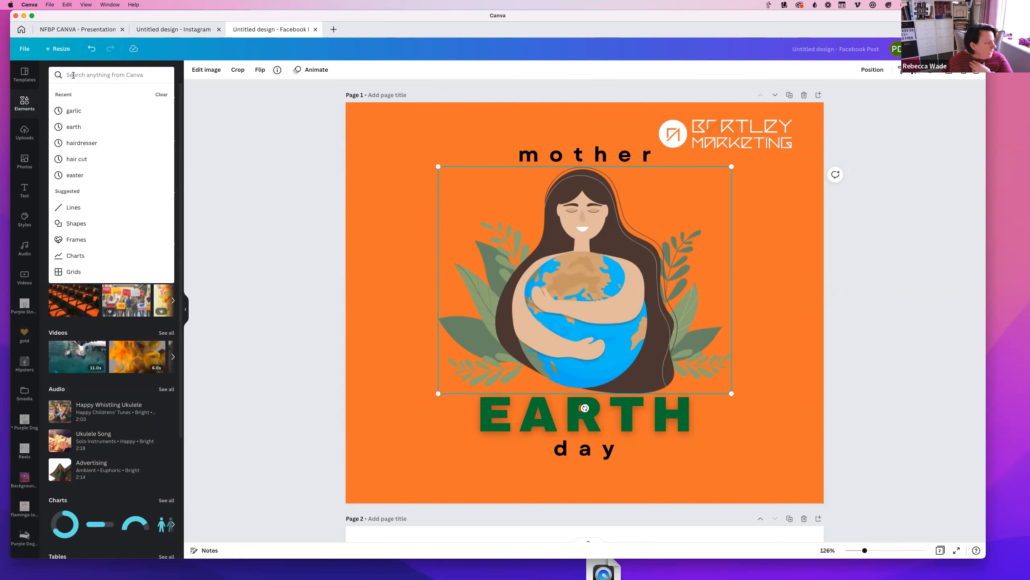
pyautogui.write('web')
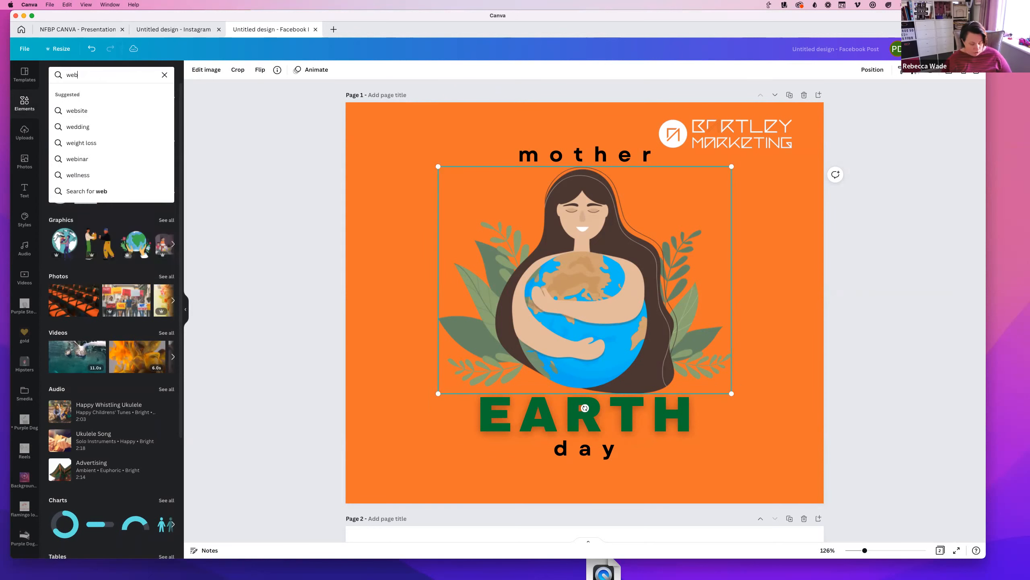
pyautogui.write('site design')
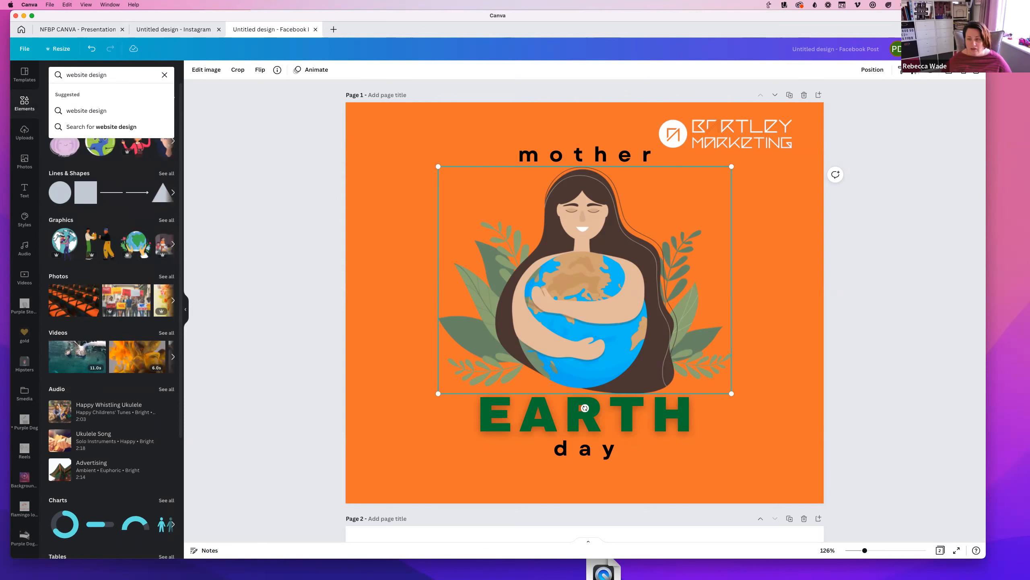
pyautogui.press('Return')
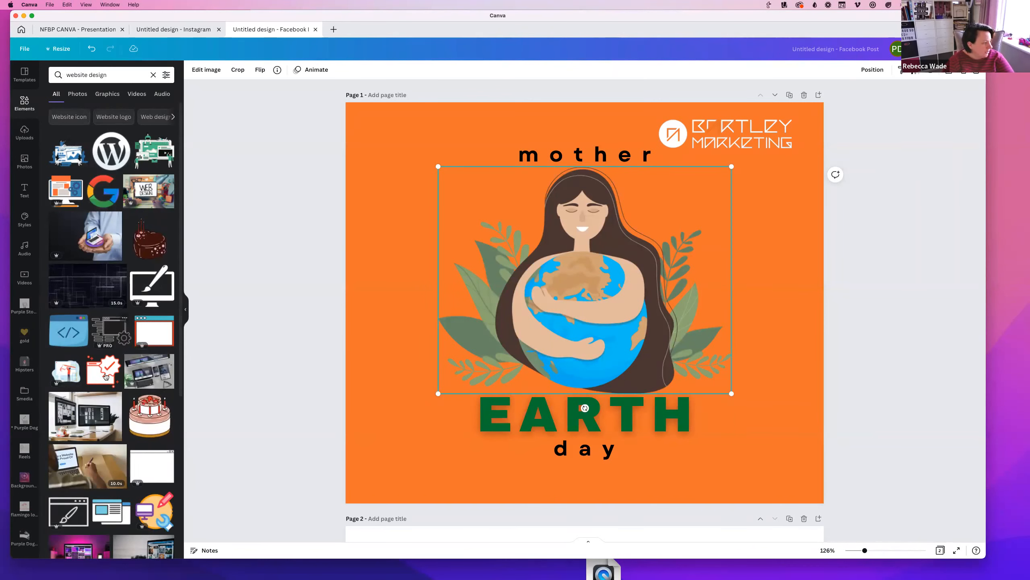
pyautogui.scroll(-1, 120, 446)
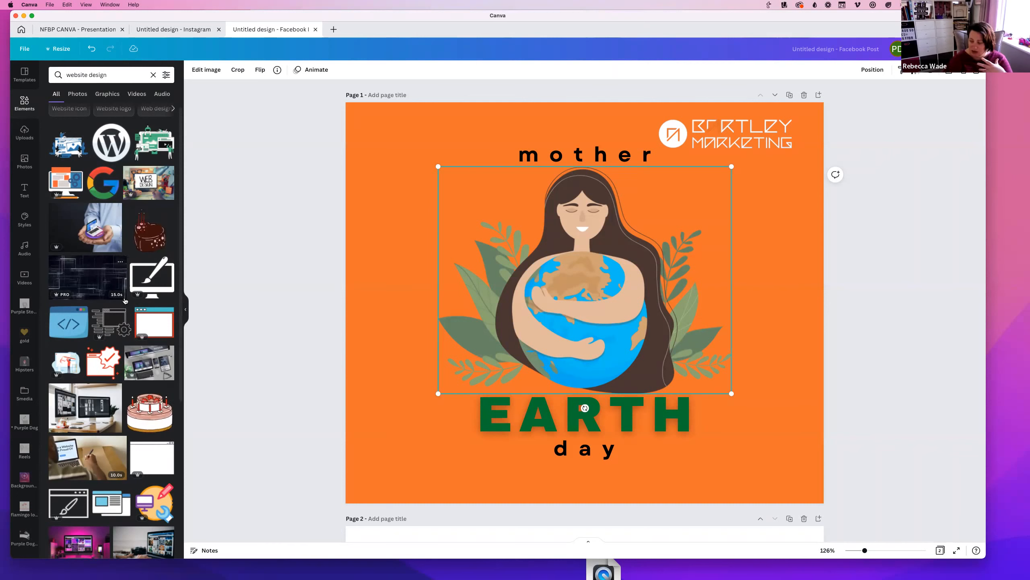
pyautogui.scroll(1, 149, 147)
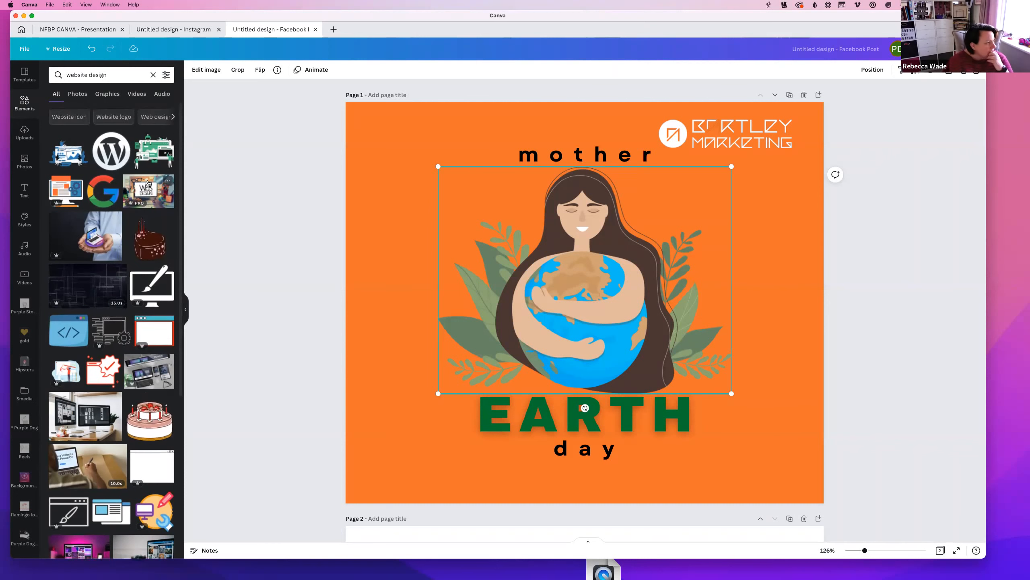
pyautogui.click(81, 93)
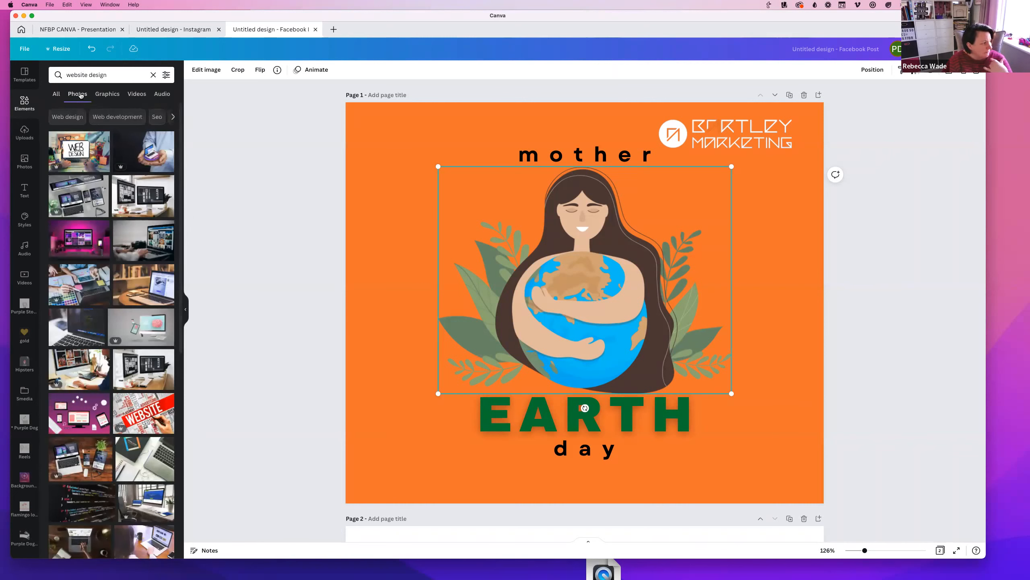
pyautogui.click(108, 94)
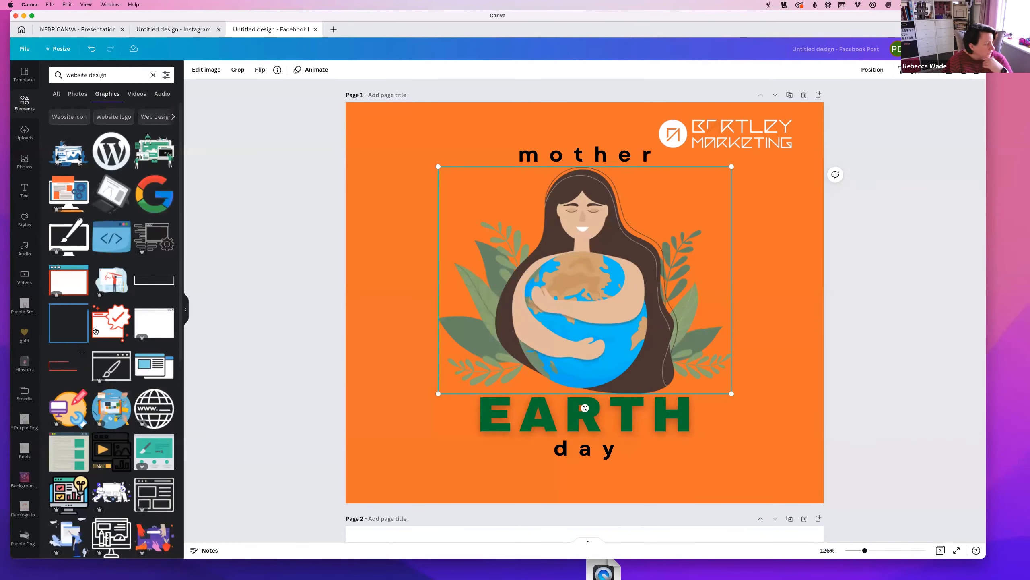
pyautogui.scroll(-7, 93, 336)
pyautogui.scroll(7, 93, 336)
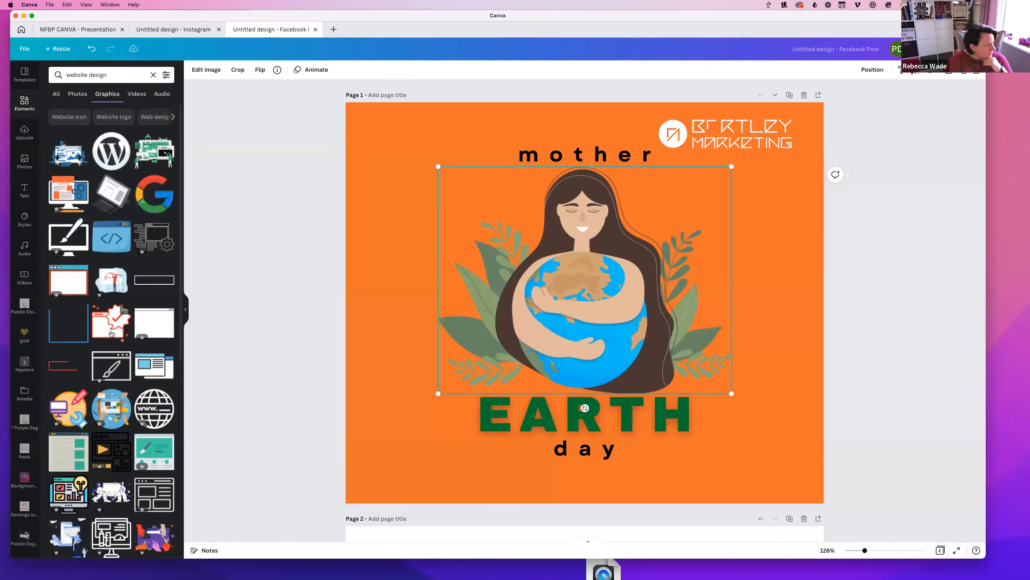
pyautogui.click(137, 94)
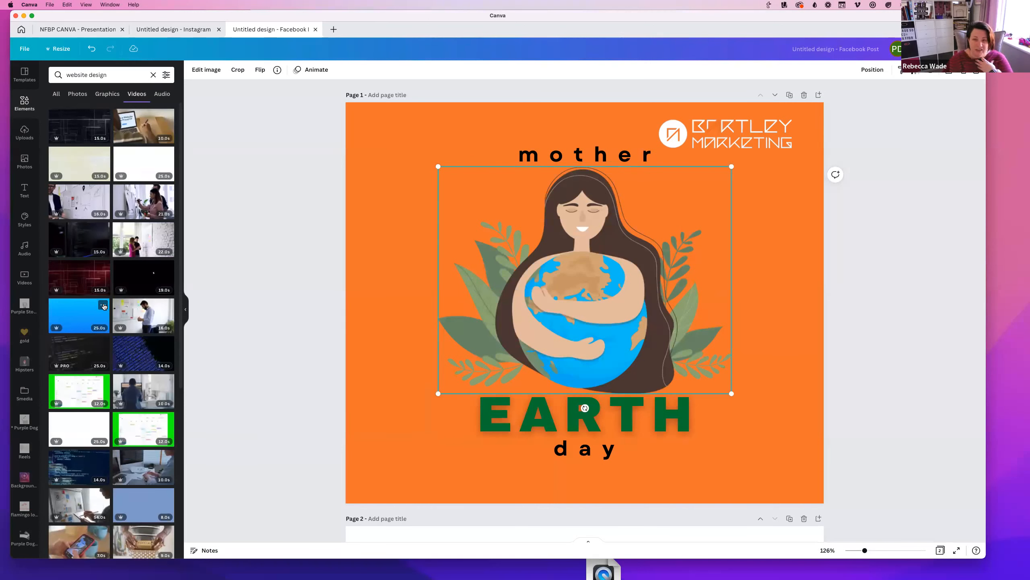
pyautogui.click(91, 96)
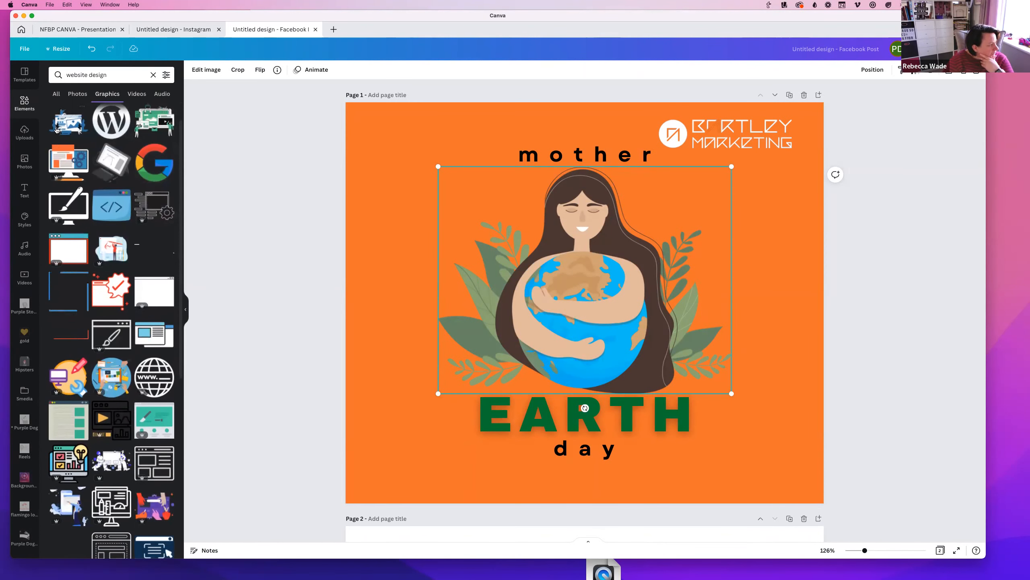
pyautogui.click(55, 131)
# Move the website design illustration to the top-left and delete the extra code-window graphic
pyautogui.moveTo(600, 308); pyautogui.dragTo(461, 183)
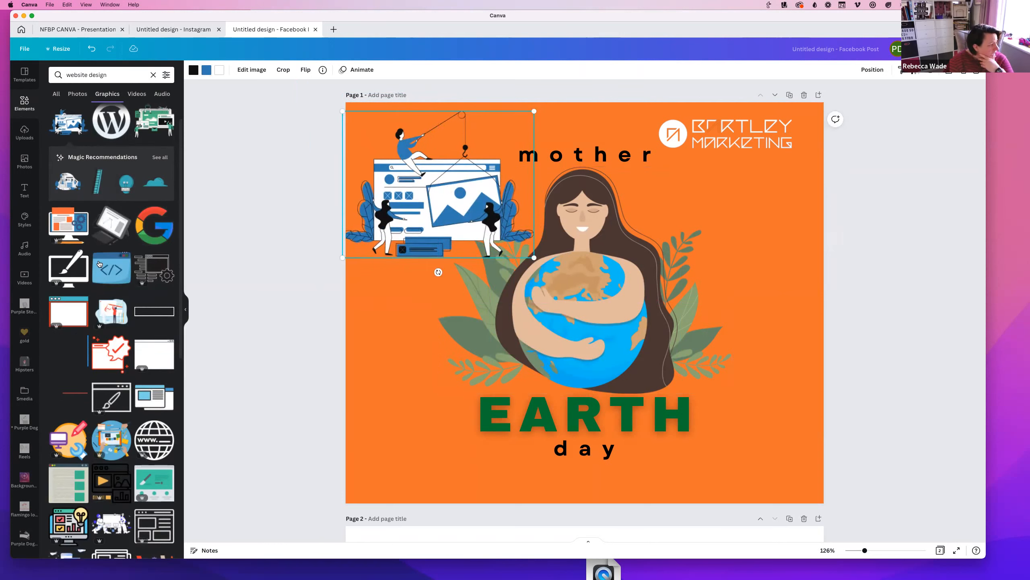
pyautogui.click(102, 273)
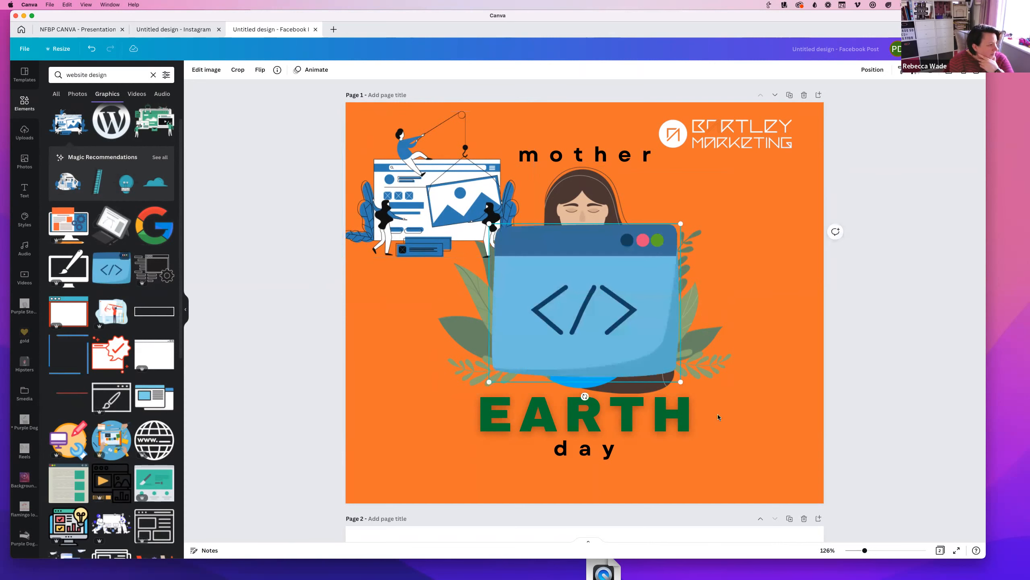
pyautogui.moveTo(596, 258); pyautogui.dragTo(489, 297)
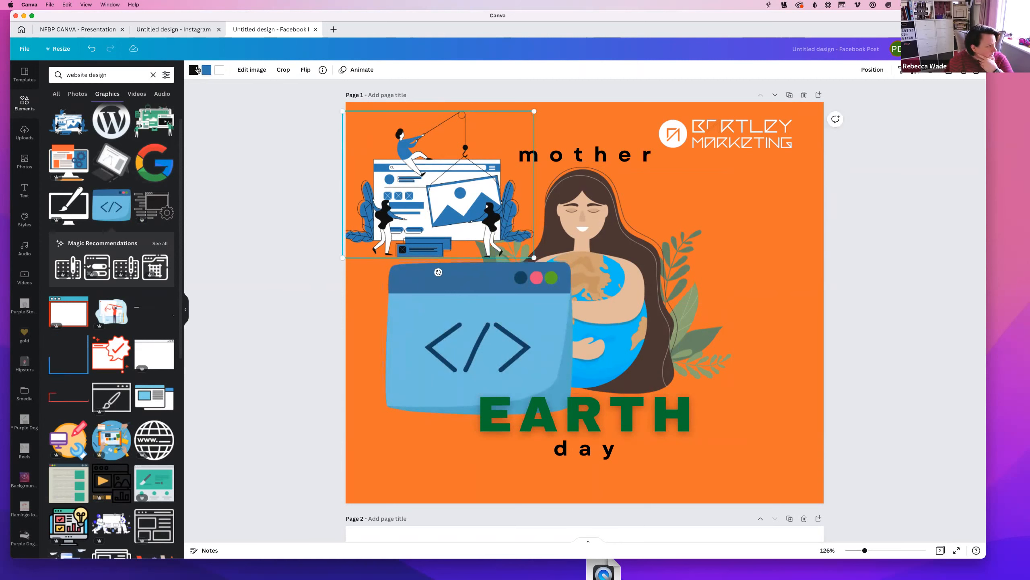
pyautogui.click(484, 277)
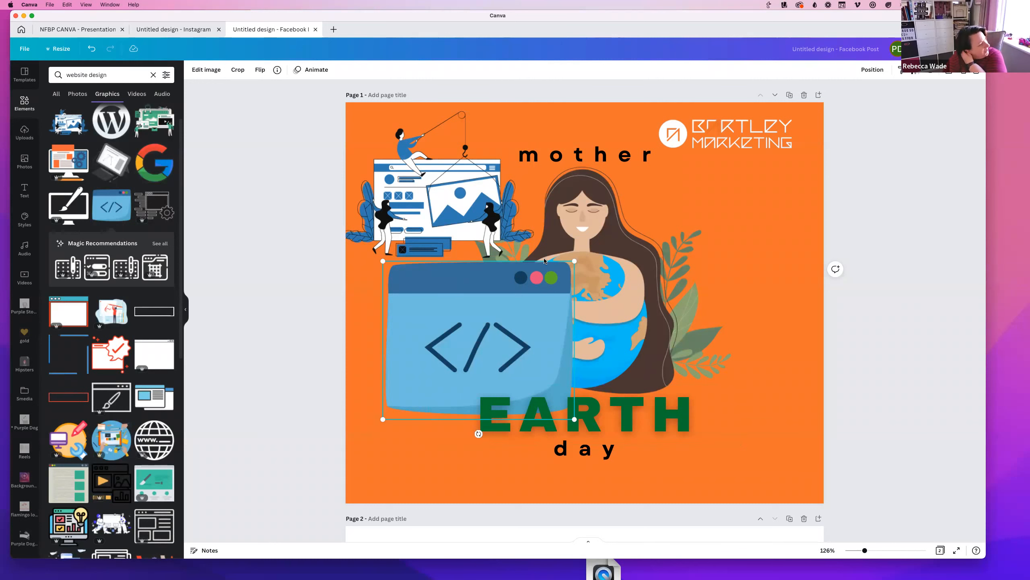
pyautogui.press('Delete')
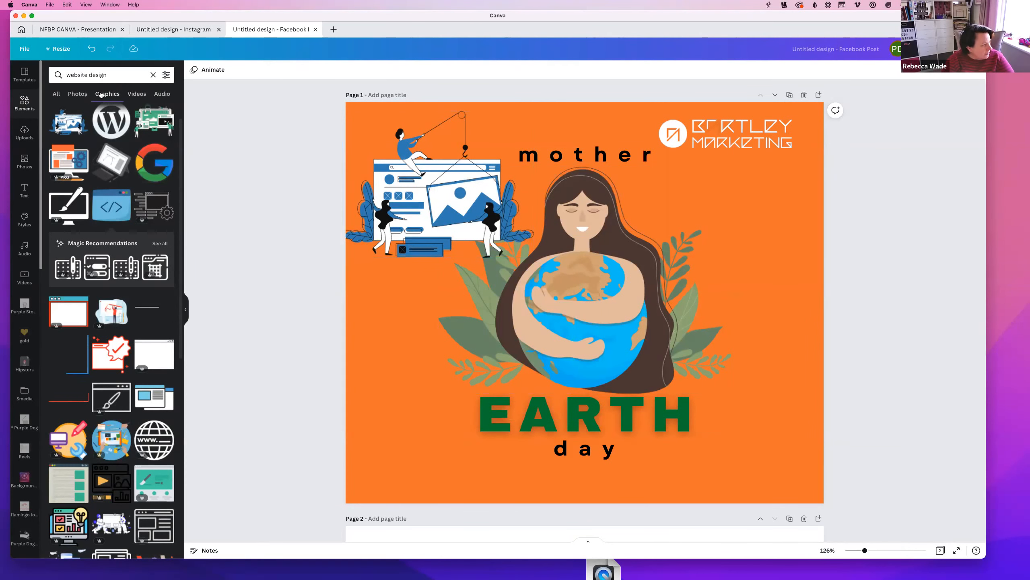
# Search Elements for 'line' graphics
pyautogui.tripleClick(120, 76)
pyautogui.write('li')
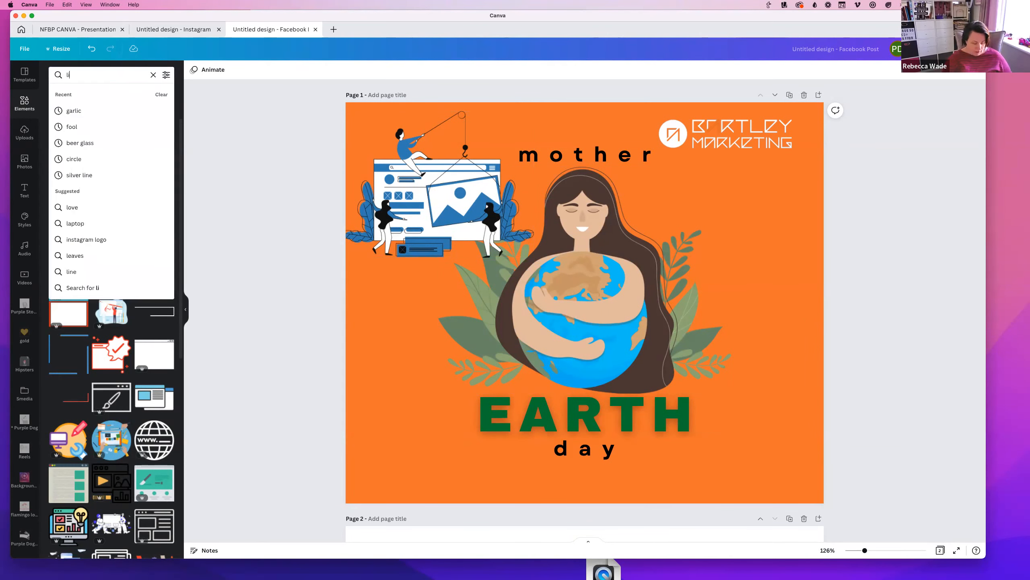
pyautogui.write('ne')
pyautogui.press('Return')
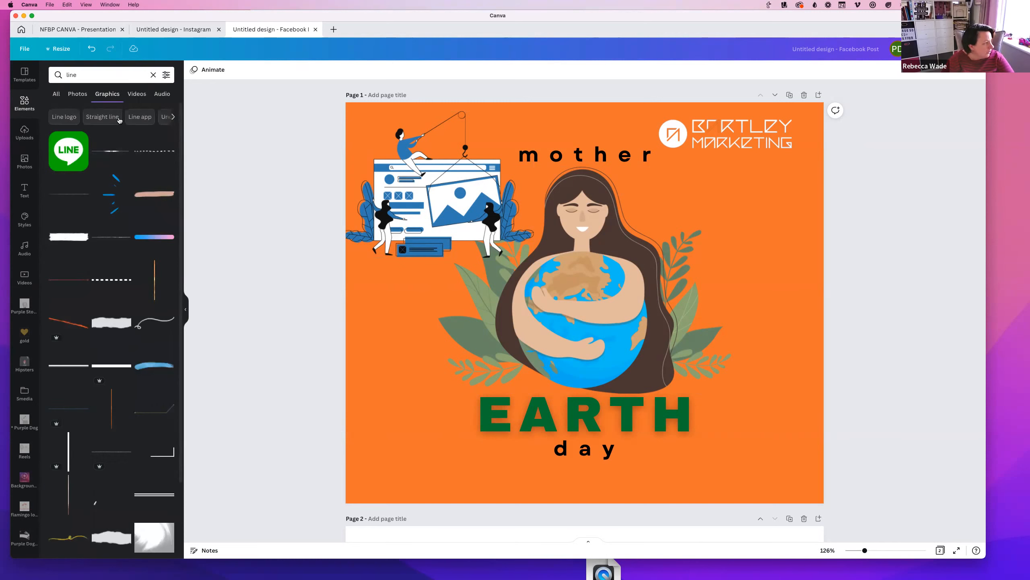
pyautogui.scroll(-3, 115, 301)
pyautogui.scroll(3, 115, 301)
# Search Elements for 'rectangle' graphics, then switch to the uploaded images library
pyautogui.doubleClick(82, 72)
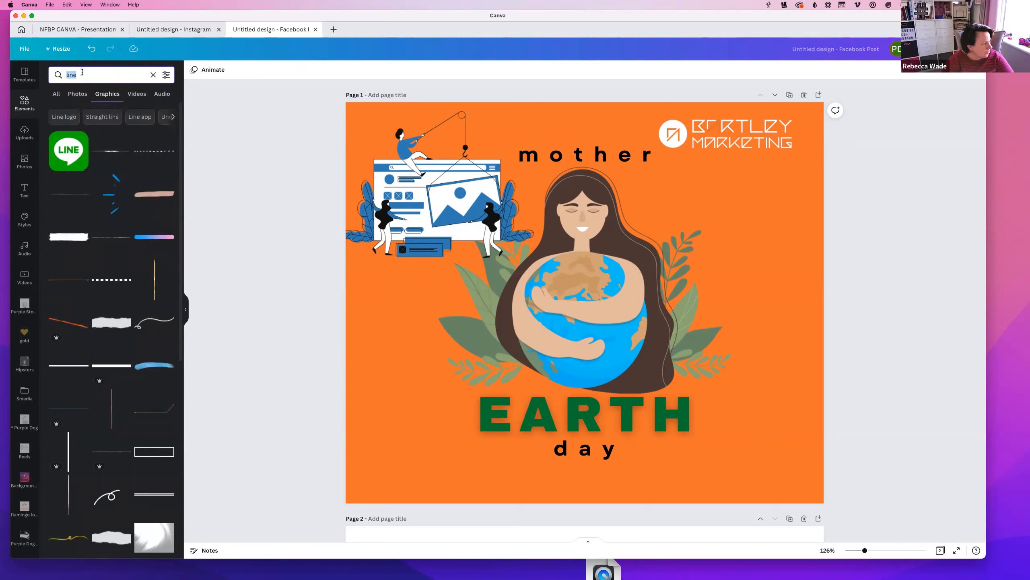
pyautogui.write('rectangle')
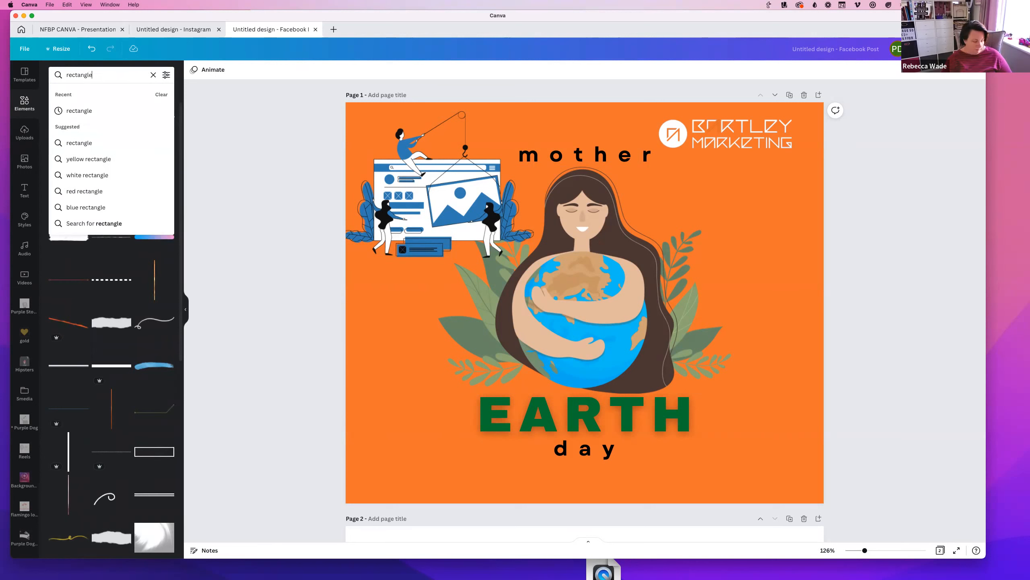
pyautogui.press('Return')
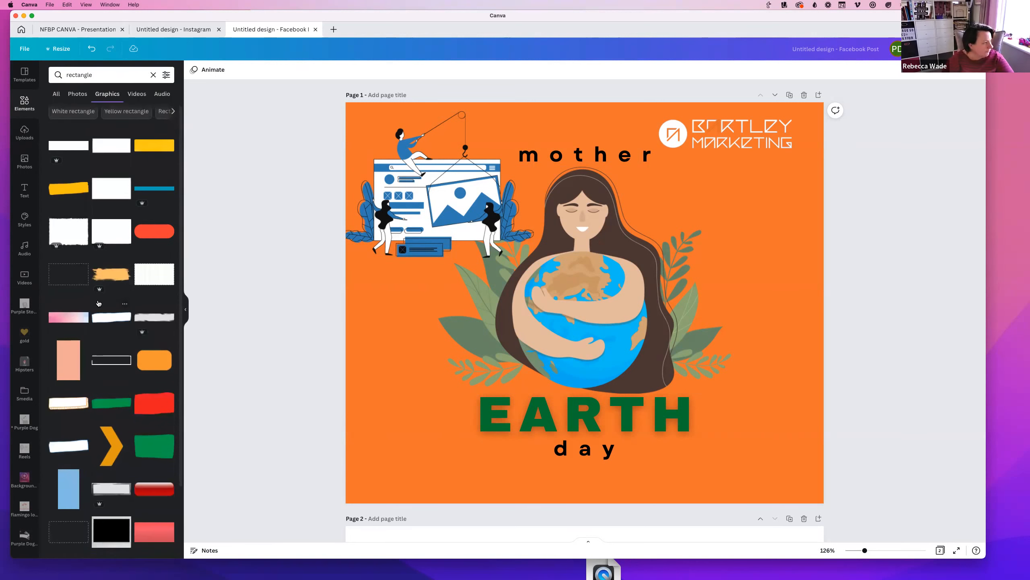
pyautogui.scroll(-5, 99, 292)
pyautogui.scroll(-3, 109, 204)
pyautogui.scroll(8, 108, 205)
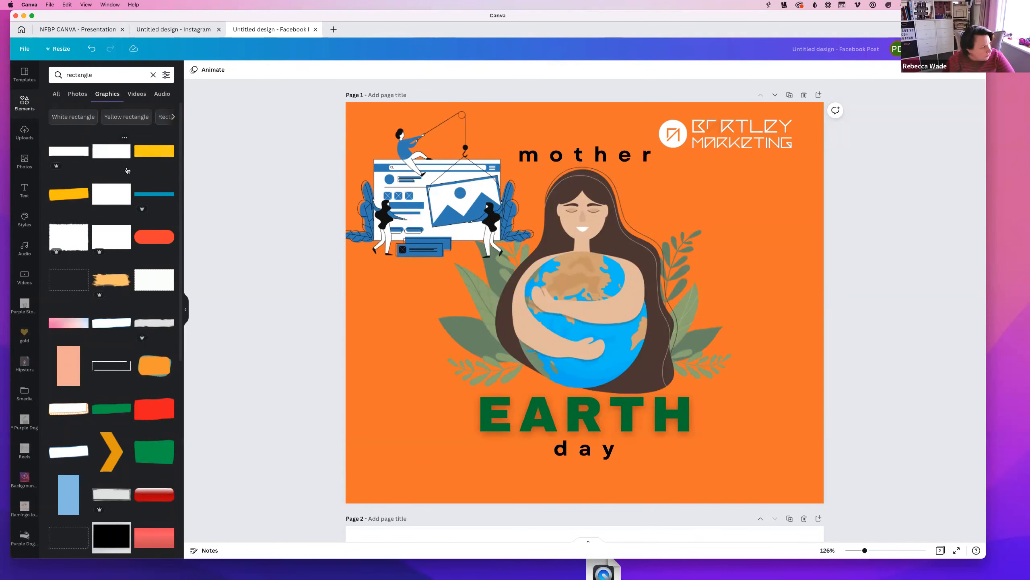
pyautogui.click(25, 132)
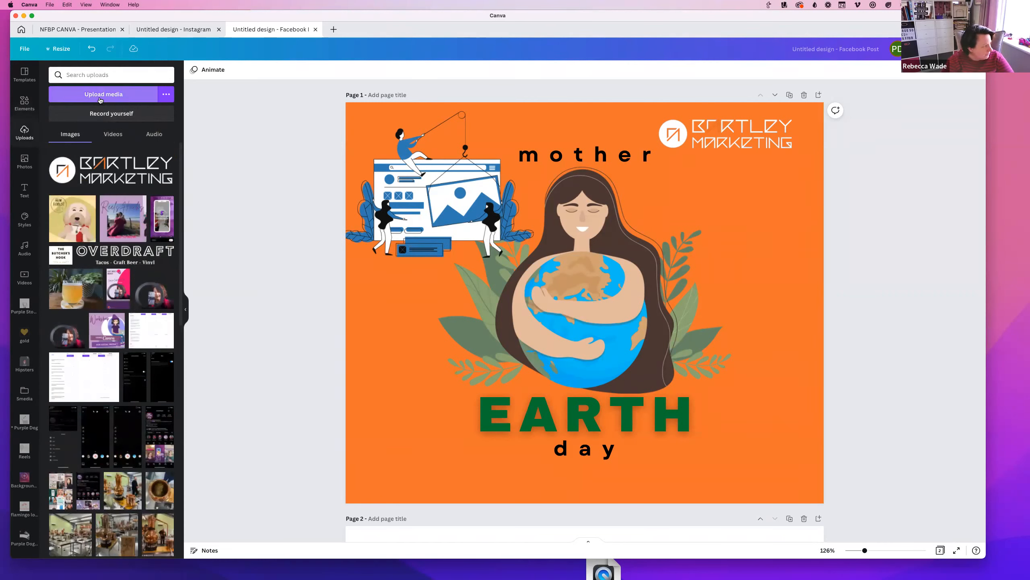
# Cancel the new media upload and show the stock Photos library instead
pyautogui.click(99, 97)
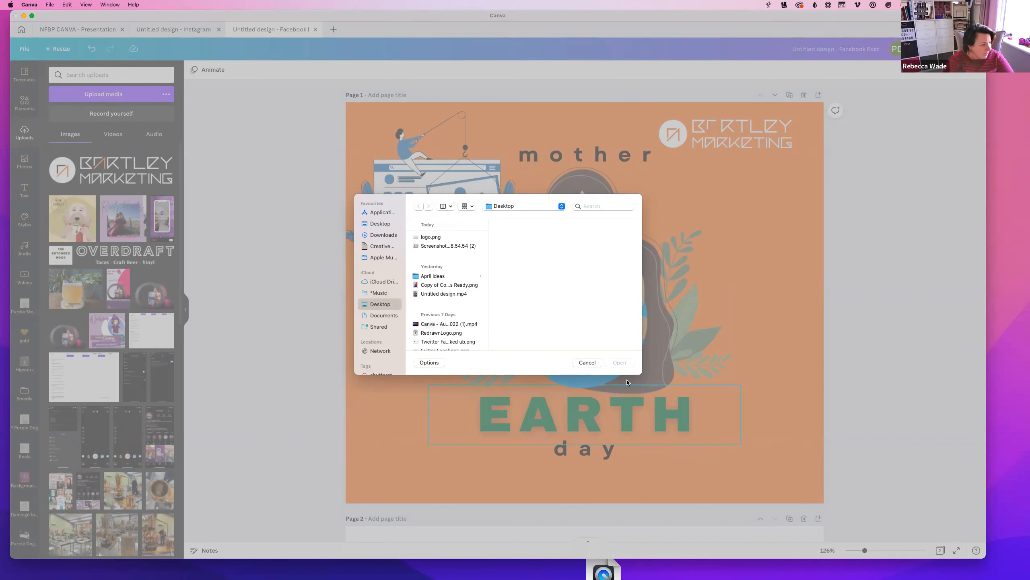
pyautogui.click(587, 362)
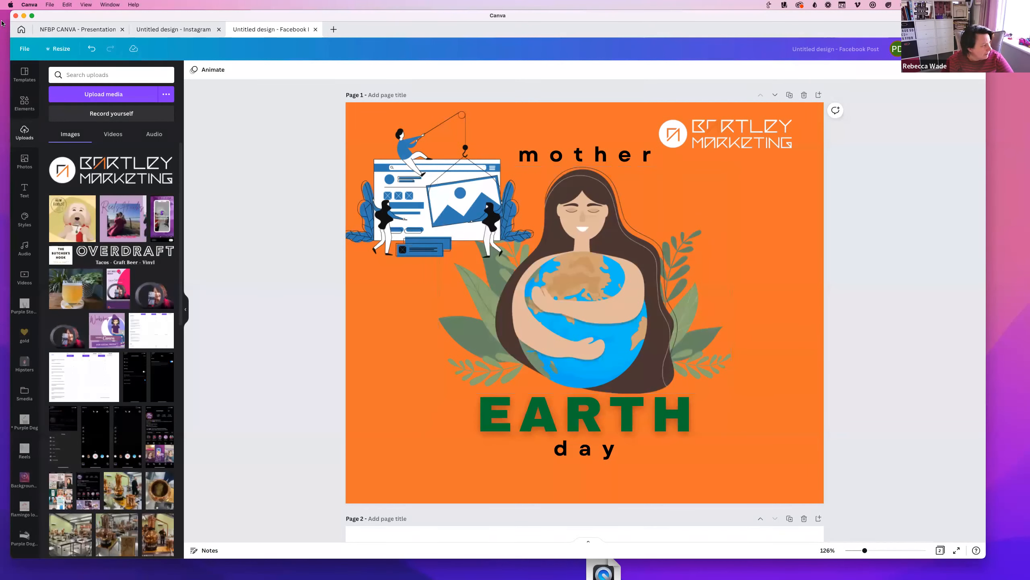
pyautogui.click(24, 161)
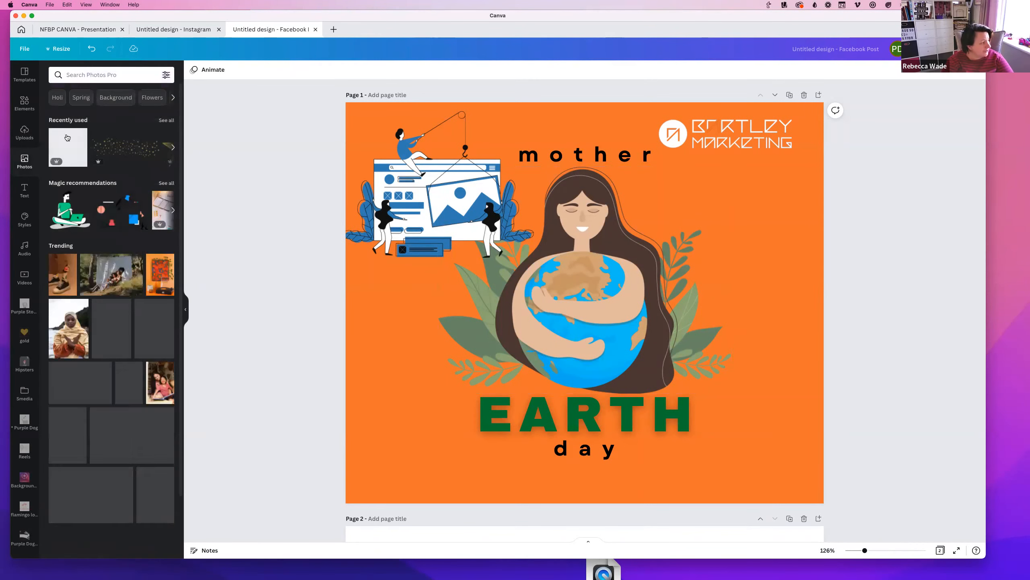
# Search photos for 'webs', then 'social media', browse the results, and start an 'ins' search
pyautogui.scroll(-5, 148, 378)
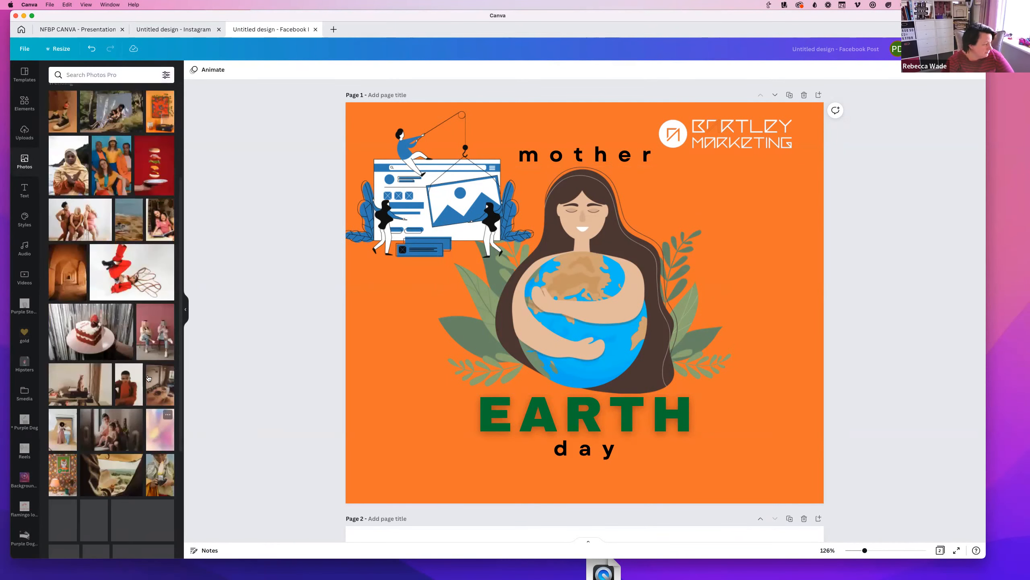
pyautogui.click(106, 75)
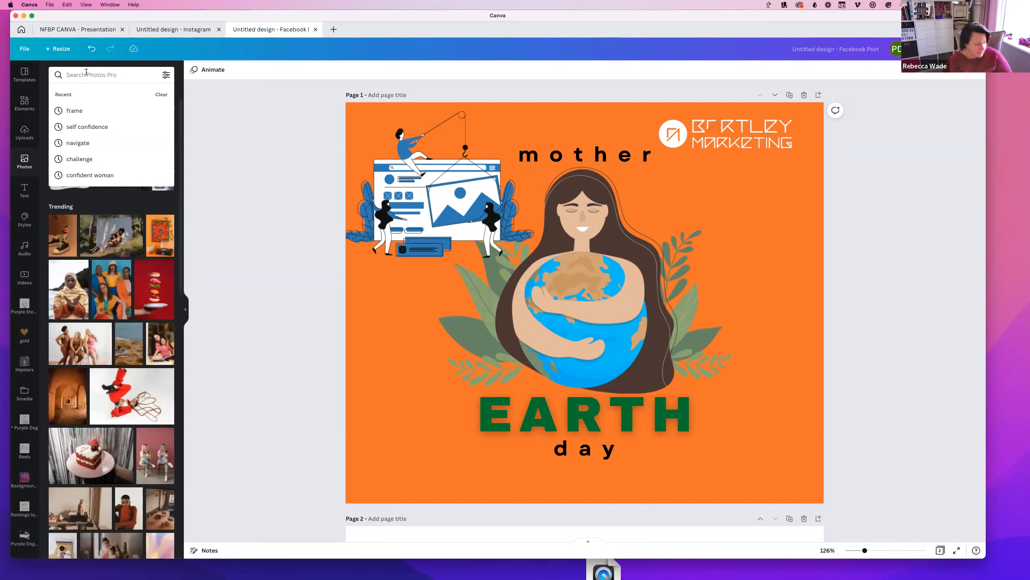
pyautogui.write('webs')
pyautogui.press('BackSpace')
pyautogui.press('BackSpace')
pyautogui.press('BackSpace')
pyautogui.press('BackSpace')
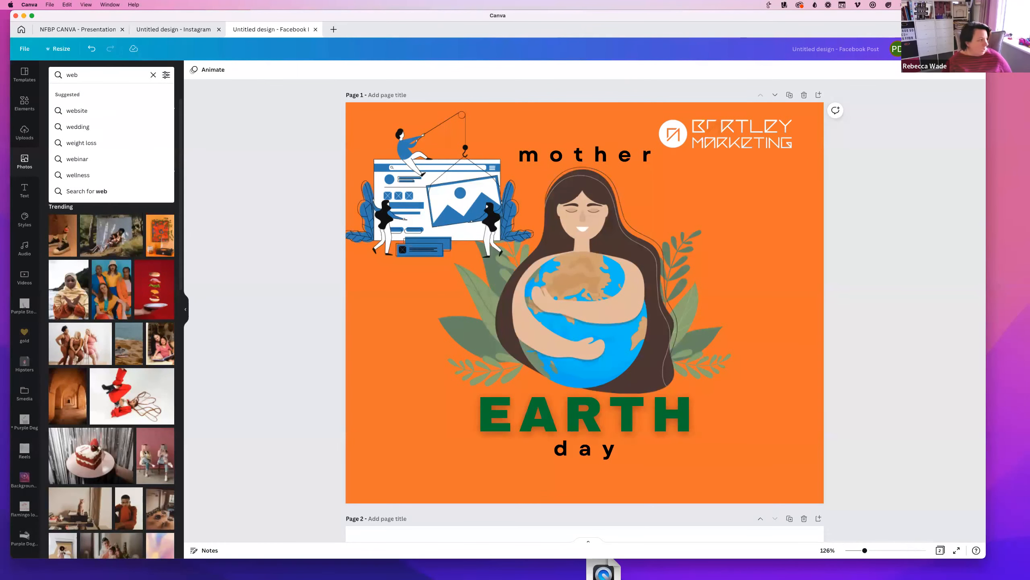
pyautogui.write('social media')
pyautogui.press('Return')
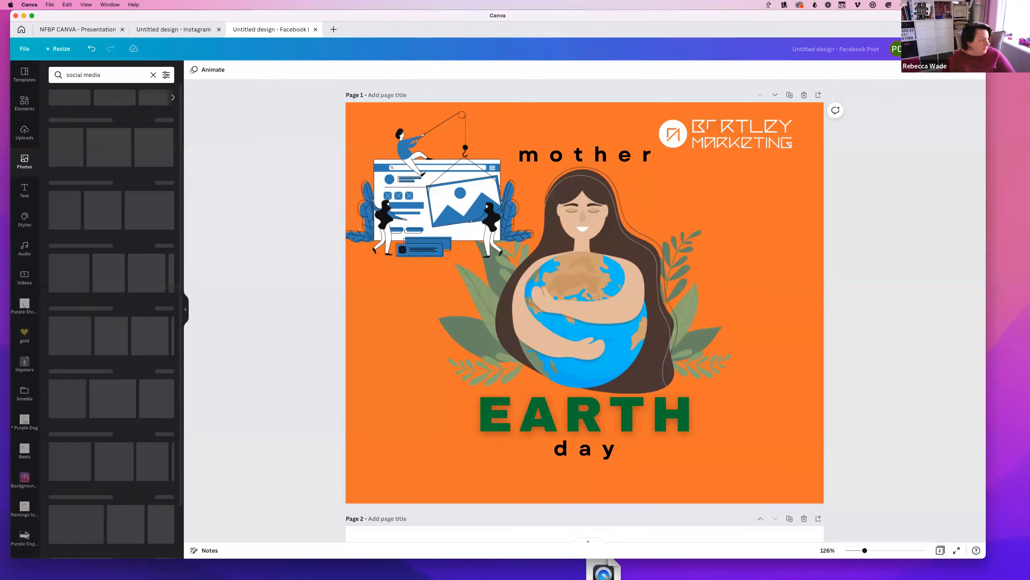
pyautogui.scroll(-6, 77, 346)
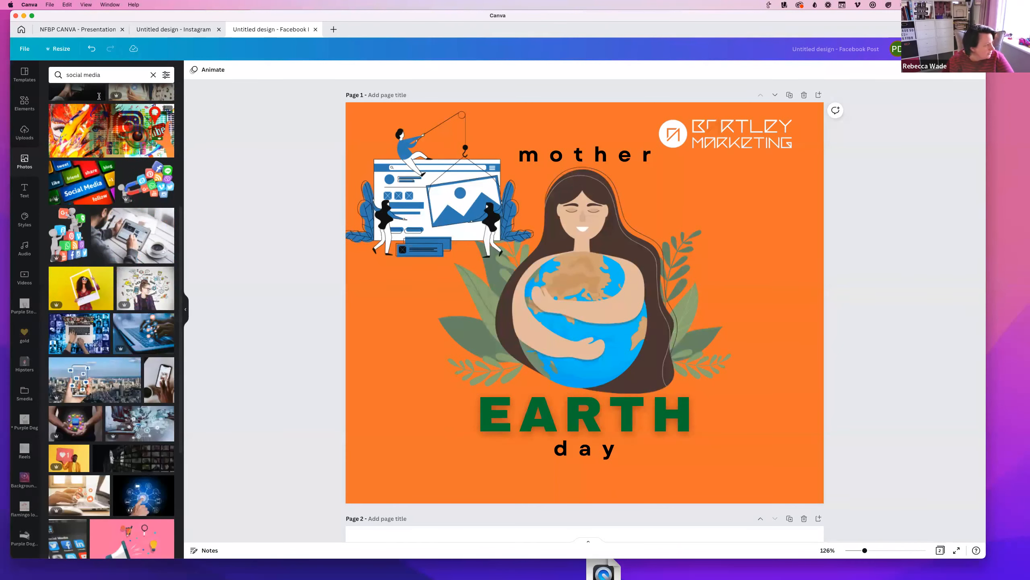
pyautogui.tripleClick(102, 75)
pyautogui.write('ins')
# Delete the Earth Day illustration and wording from page 1 and add a heading text box
pyautogui.click(582, 284)
pyautogui.press('Delete')
pyautogui.click(585, 415)
pyautogui.press('Delete')
pyautogui.click(25, 190)
pyautogui.click(111, 113)
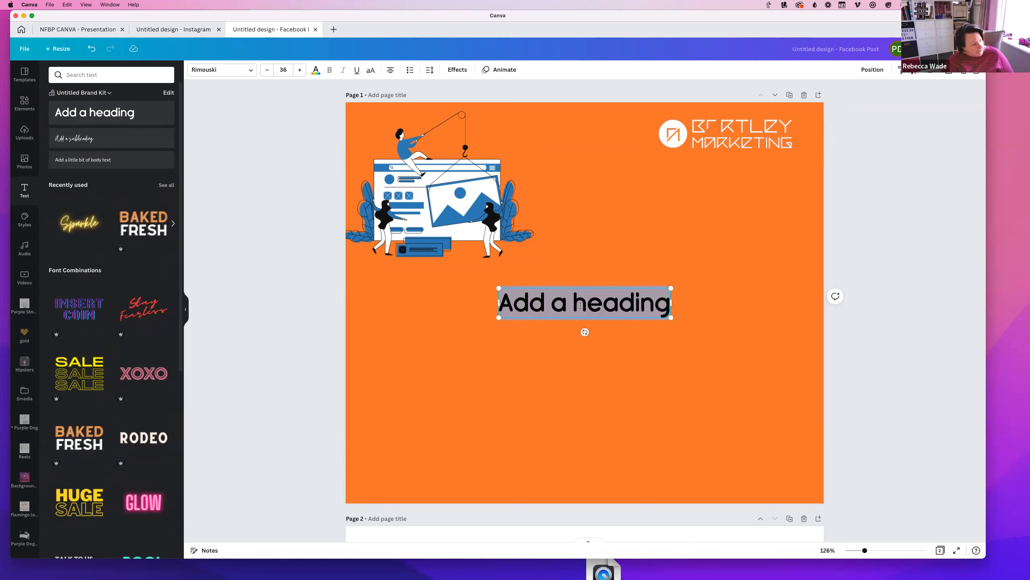
# Type 'Text added here' into the new heading and select all of it
pyautogui.write('Te')
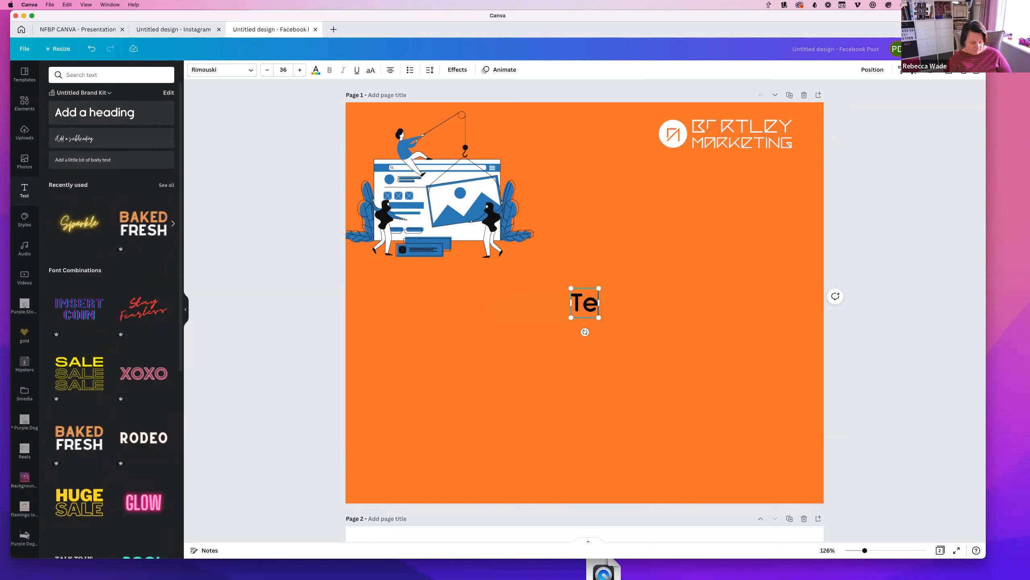
pyautogui.write('xt added here')
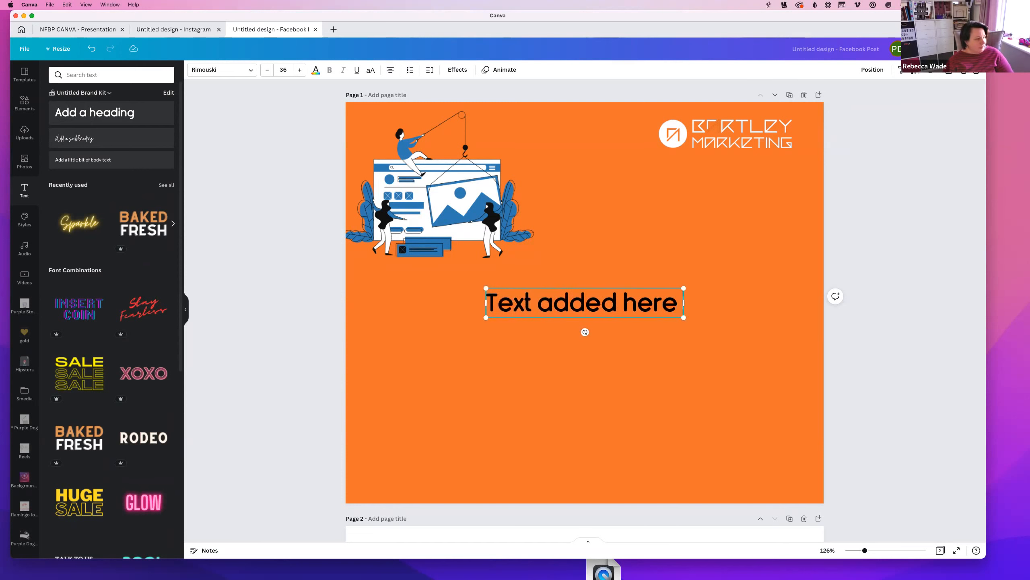
pyautogui.tripleClick(615, 299)
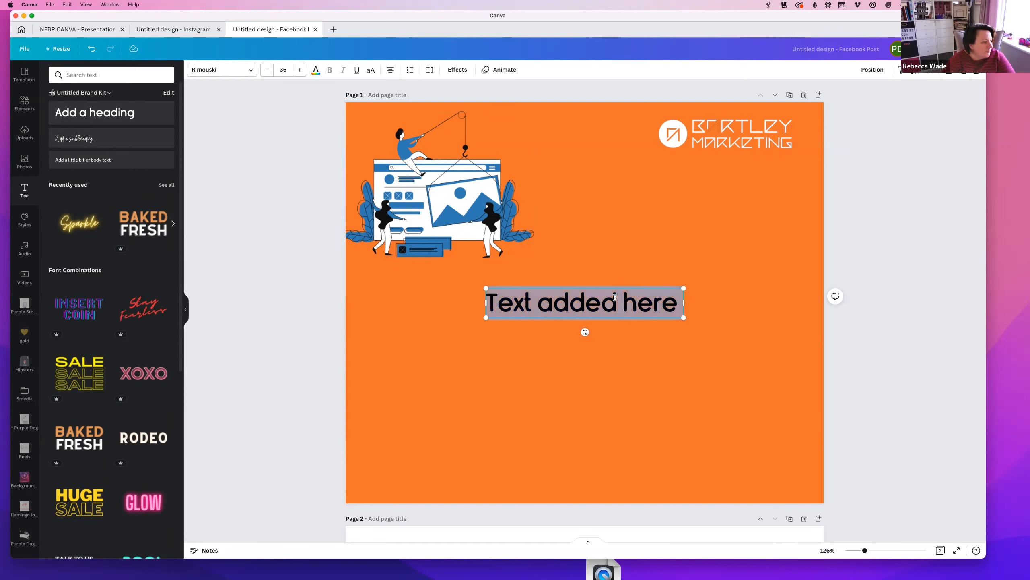
# Change the heading's font to Horizon
pyautogui.click(251, 70)
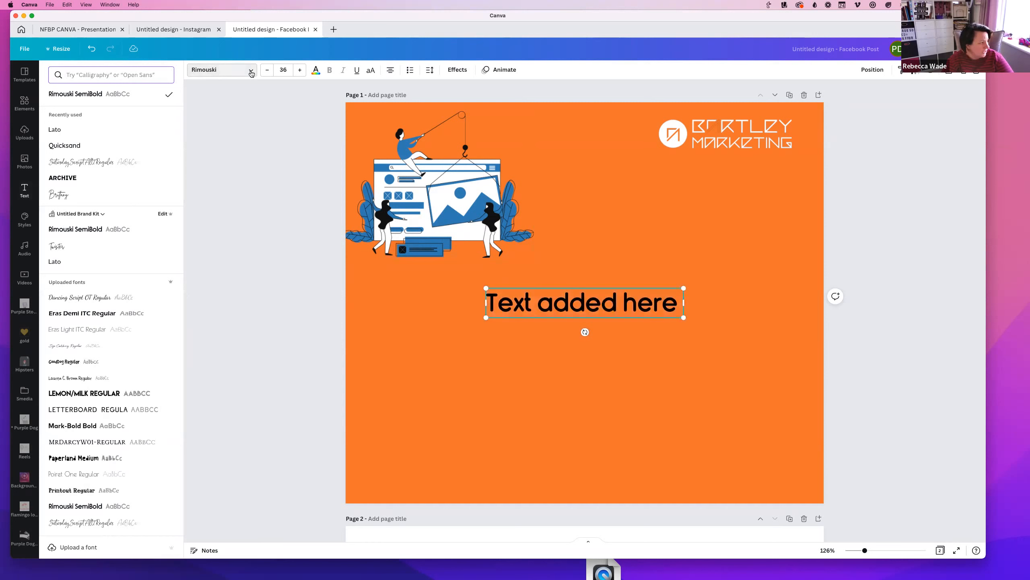
pyautogui.scroll(-1, 94, 365)
pyautogui.scroll(1, 94, 367)
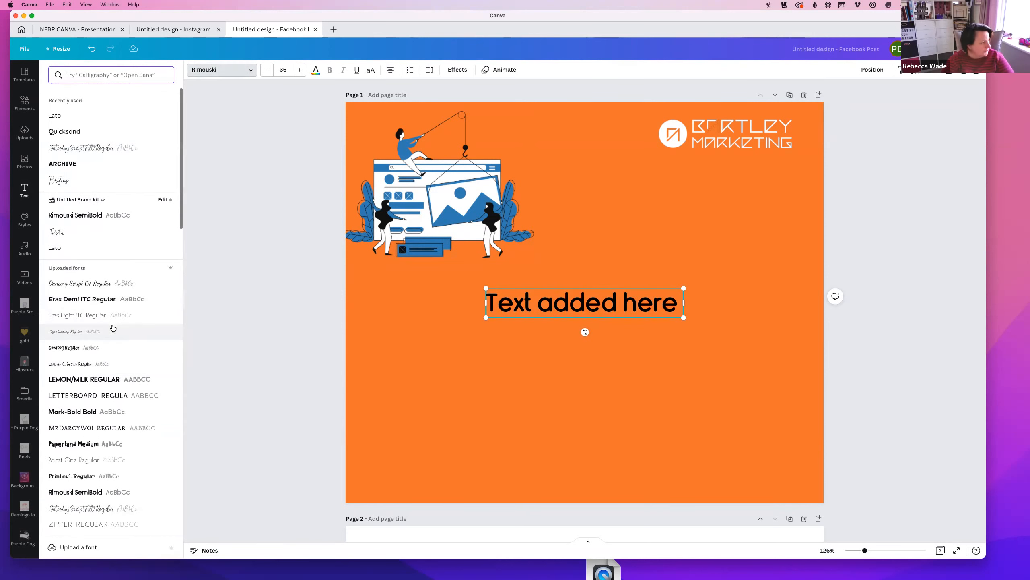
pyautogui.scroll(-5, 114, 329)
pyautogui.scroll(-4, 107, 336)
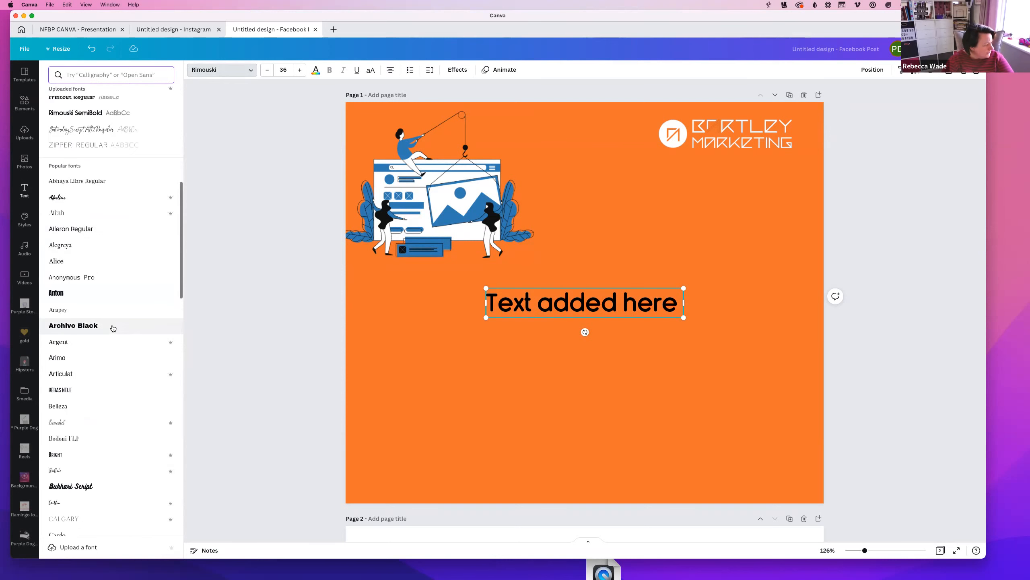
pyautogui.scroll(-3, 92, 369)
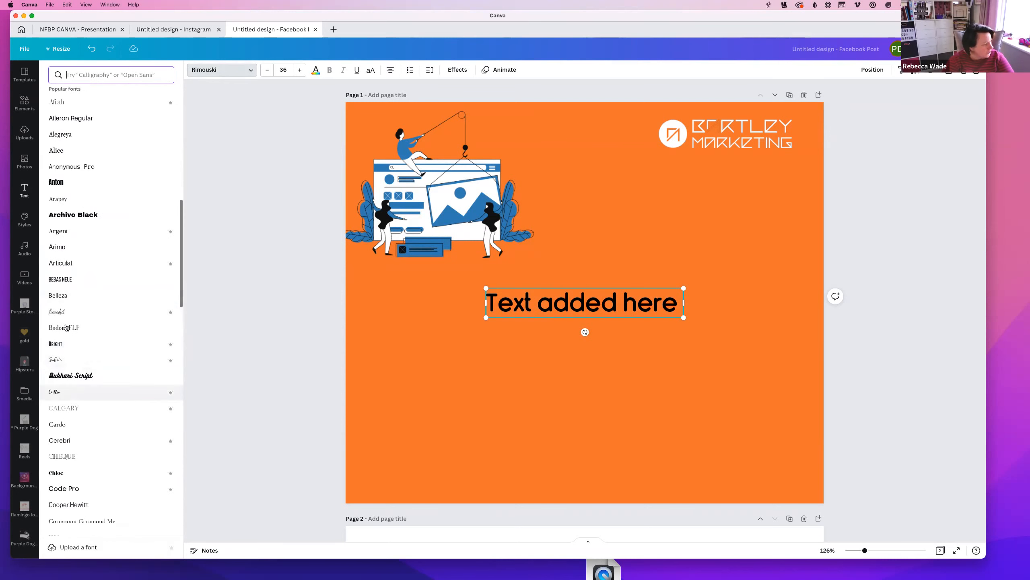
pyautogui.scroll(-2, 97, 450)
pyautogui.scroll(-7, 100, 422)
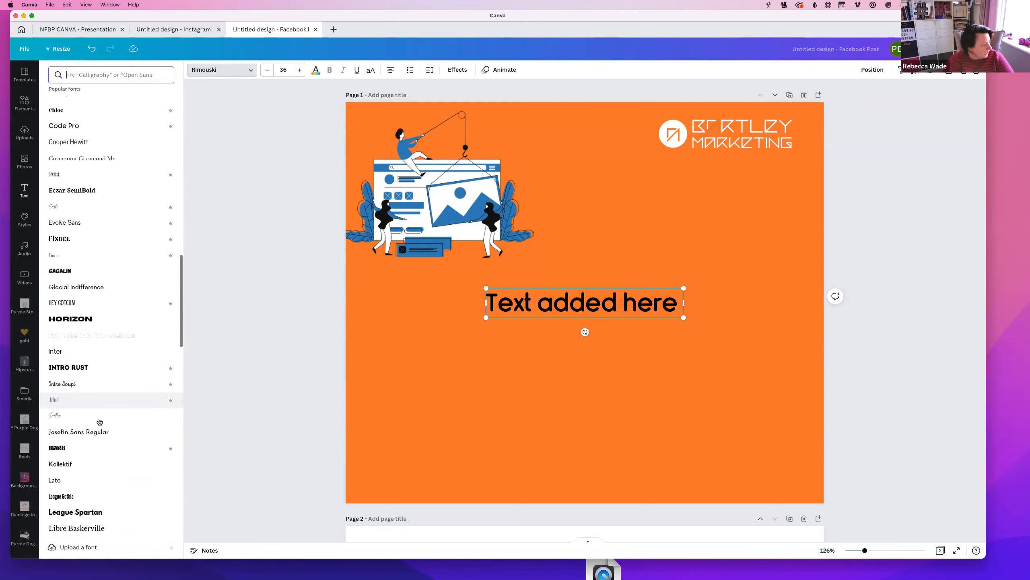
pyautogui.click(70, 320)
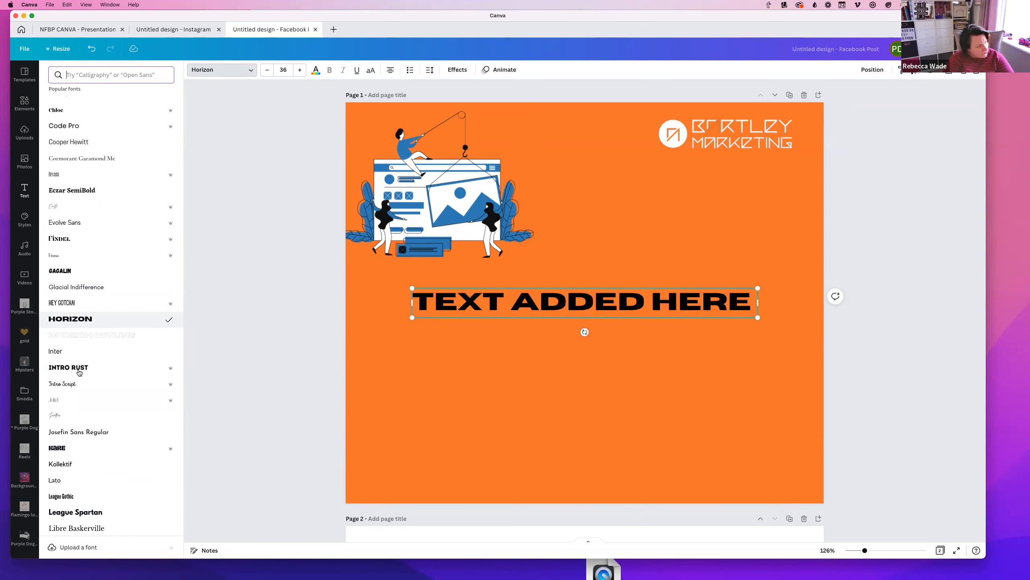
pyautogui.scroll(15, 74, 285)
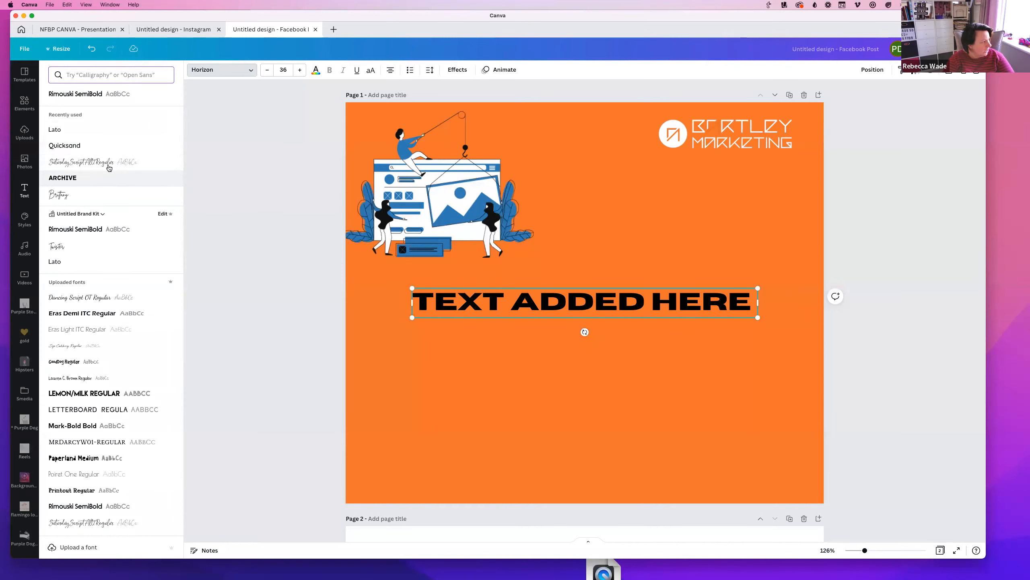
pyautogui.scroll(-20, 76, 453)
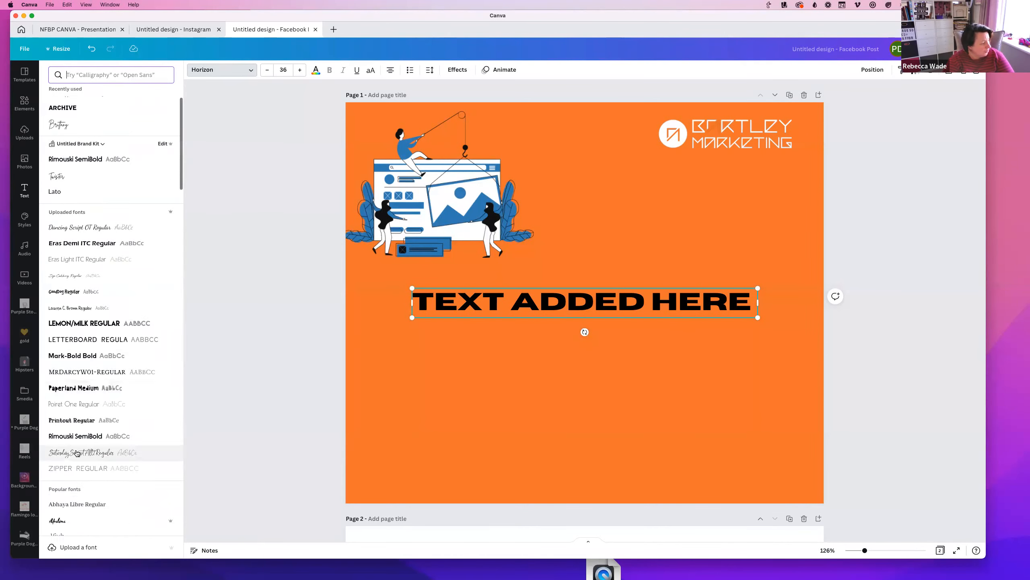
pyautogui.scroll(20, 76, 452)
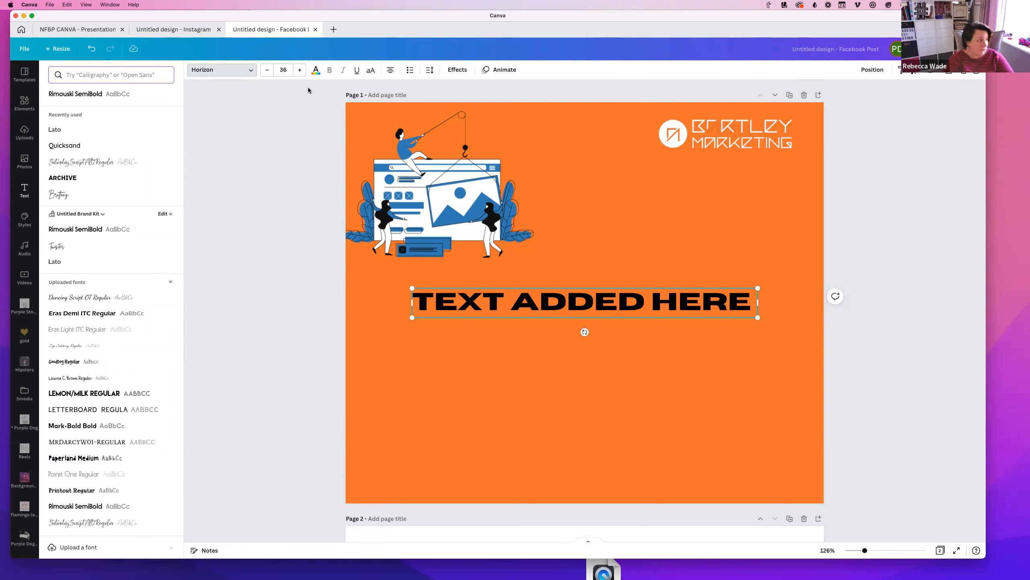
# Look over the text colour choices without changing them, then shrink the heading slightly
pyautogui.click(313, 73)
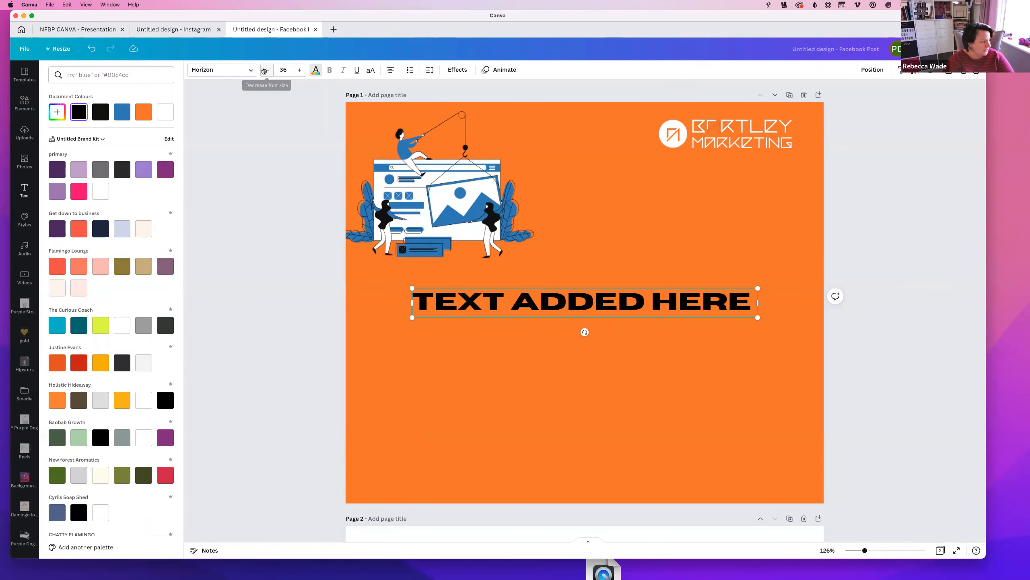
pyautogui.click(489, 307)
pyautogui.moveTo(413, 316); pyautogui.dragTo(400, 404)
# Enlarge the heading to size 44, narrow it onto three lines, and centre-align it
pyautogui.click(299, 70)
pyautogui.click(299, 70)
pyautogui.click(298, 70)
pyautogui.click(299, 69)
pyautogui.click(299, 69)
pyautogui.click(299, 69)
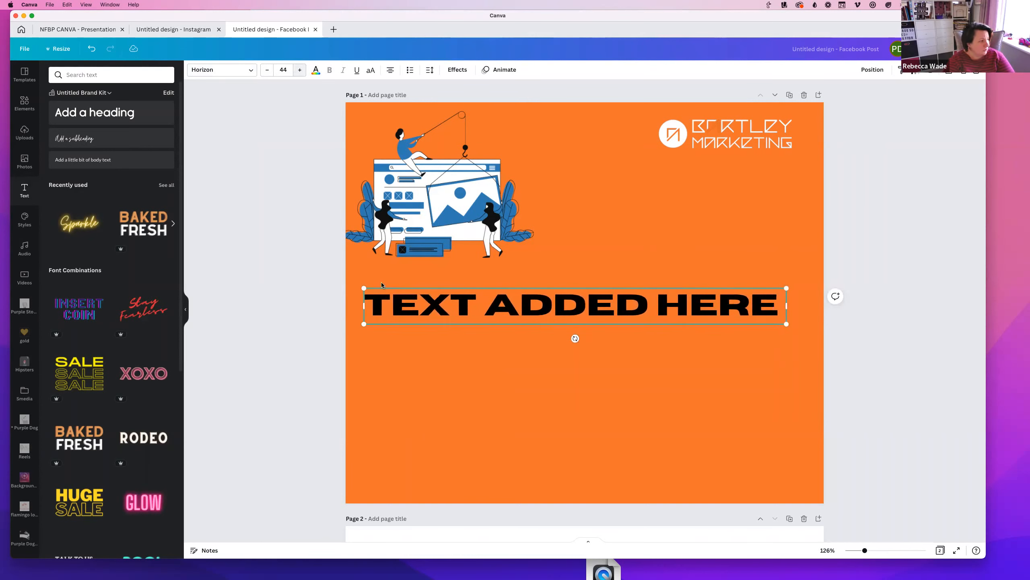
pyautogui.moveTo(735, 308); pyautogui.dragTo(627, 308)
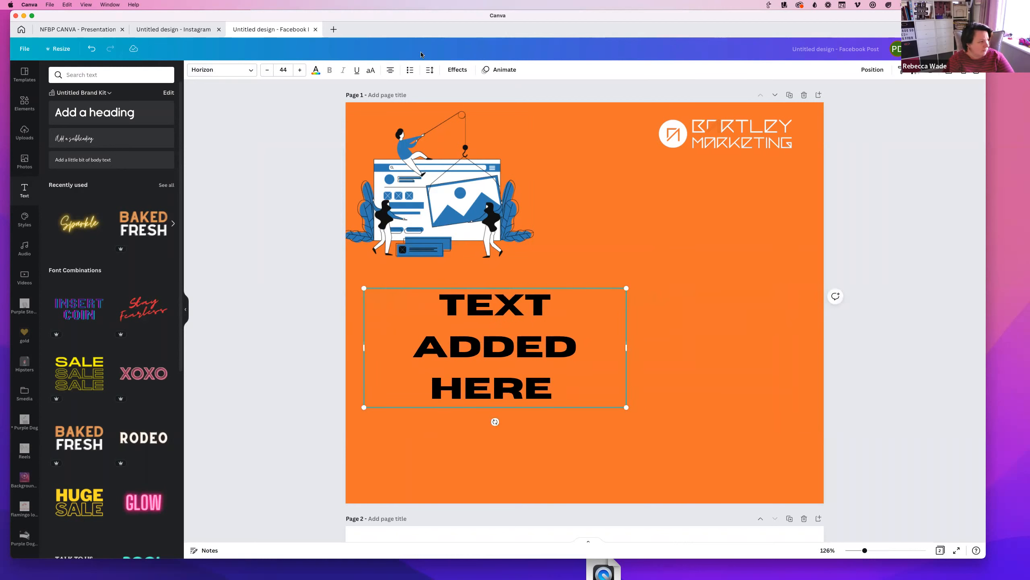
pyautogui.click(390, 70)
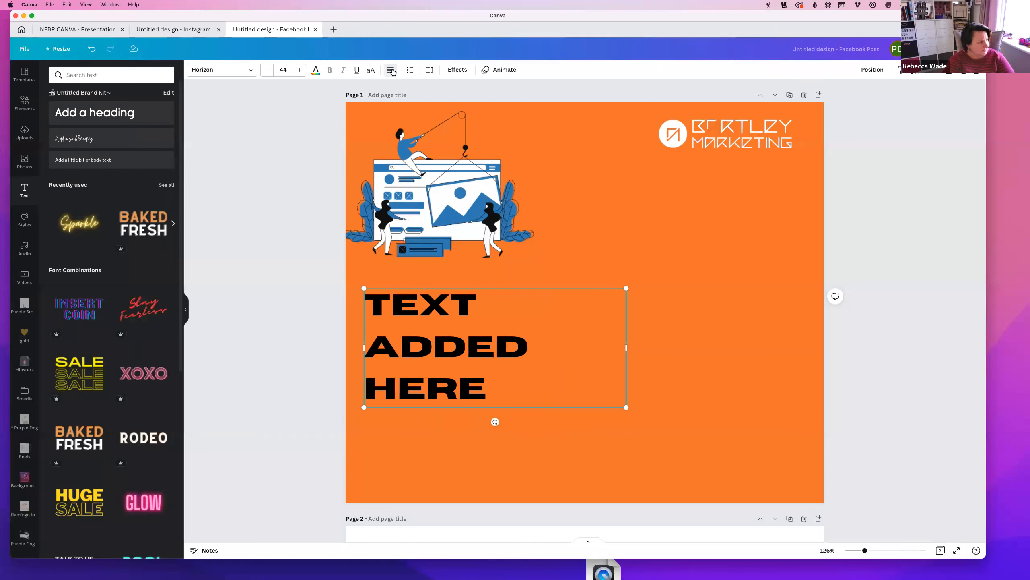
pyautogui.click(391, 71)
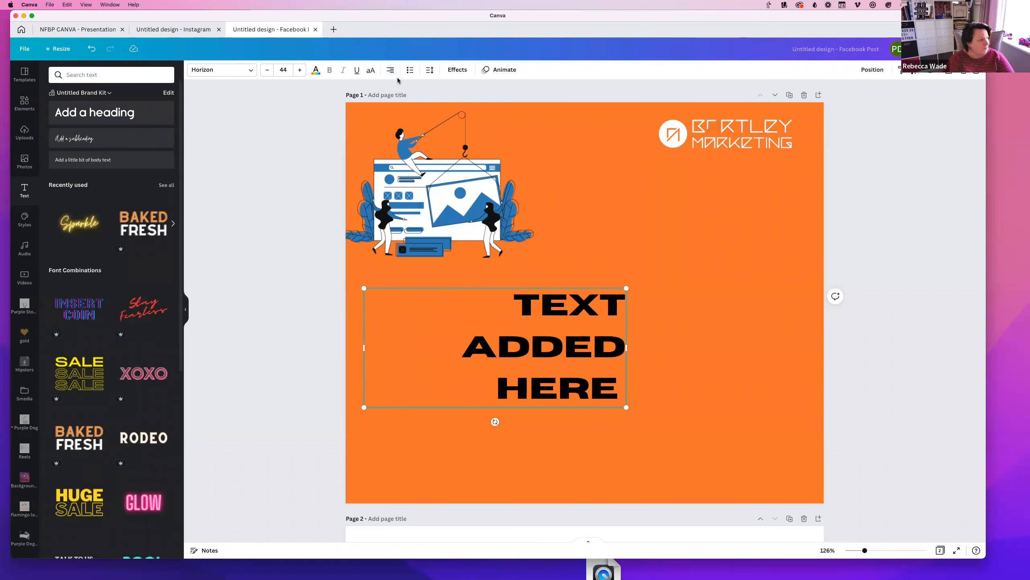
pyautogui.click(390, 71)
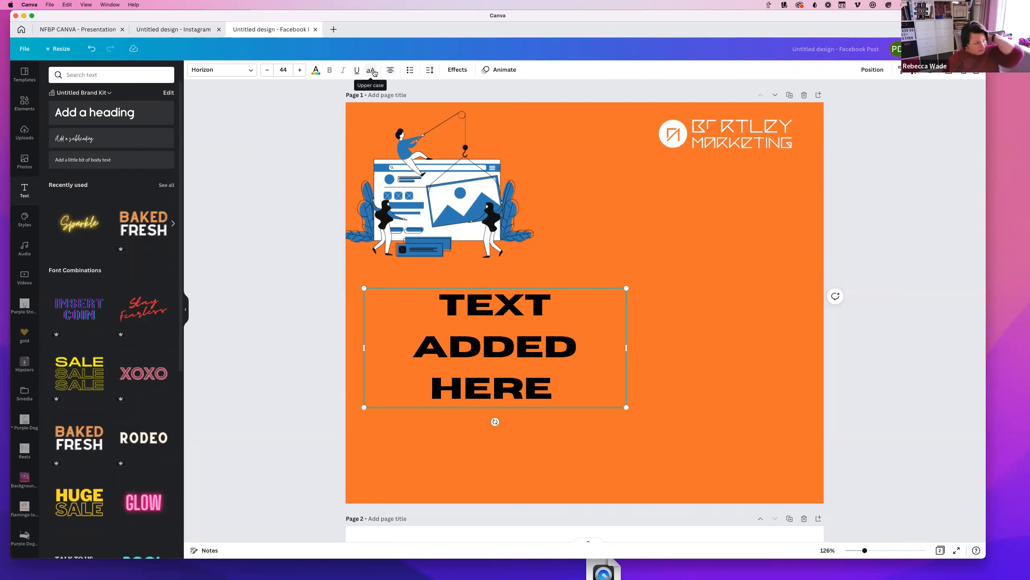
# Select the whole heading and switch its font to Quicksand
pyautogui.doubleClick(483, 361)
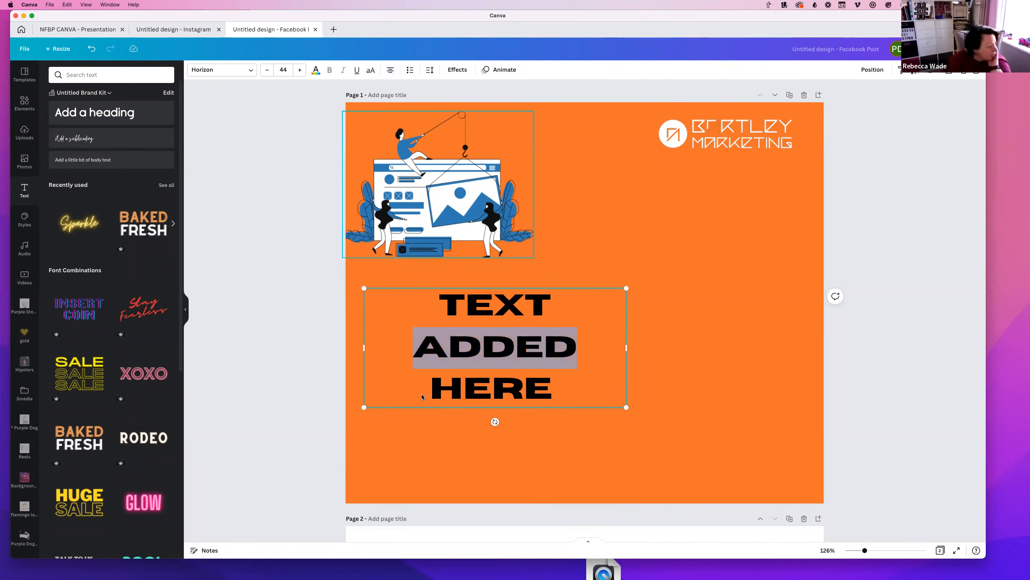
pyautogui.tripleClick(484, 362)
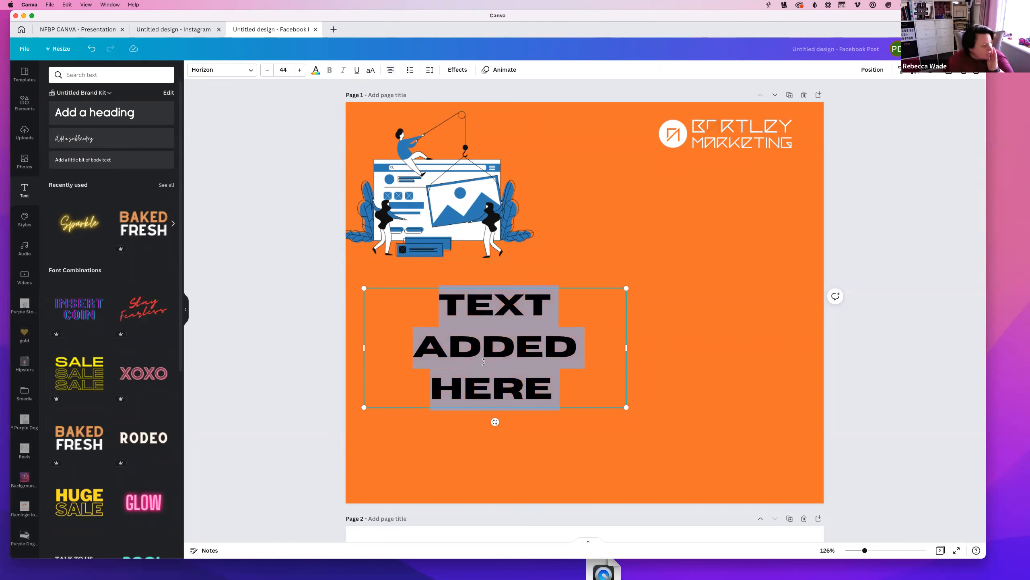
pyautogui.click(235, 70)
pyautogui.click(65, 145)
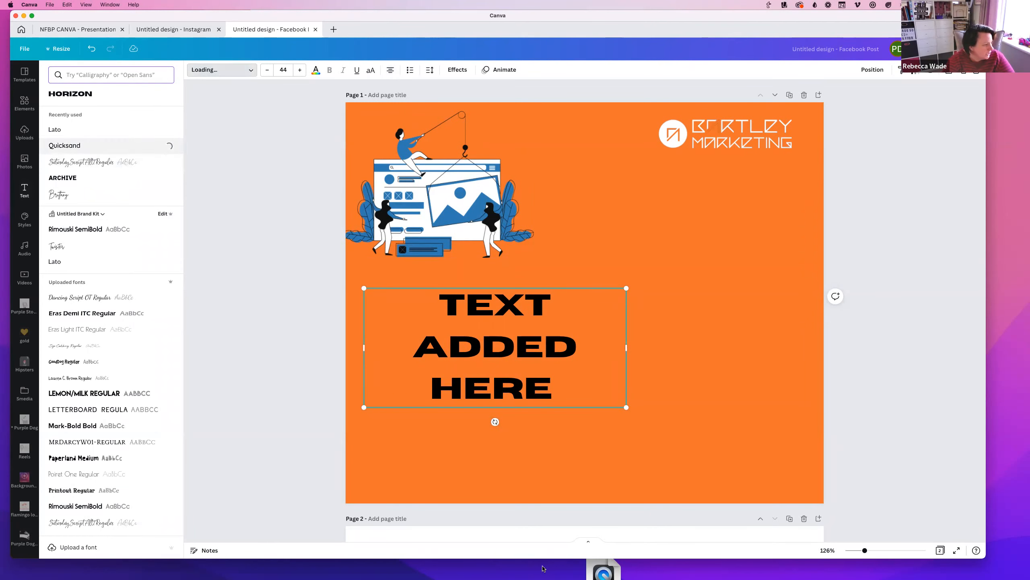
# Test bold, underline and uppercase, keeping the heading bold in normal case, then show brand Styles
pyautogui.click(330, 71)
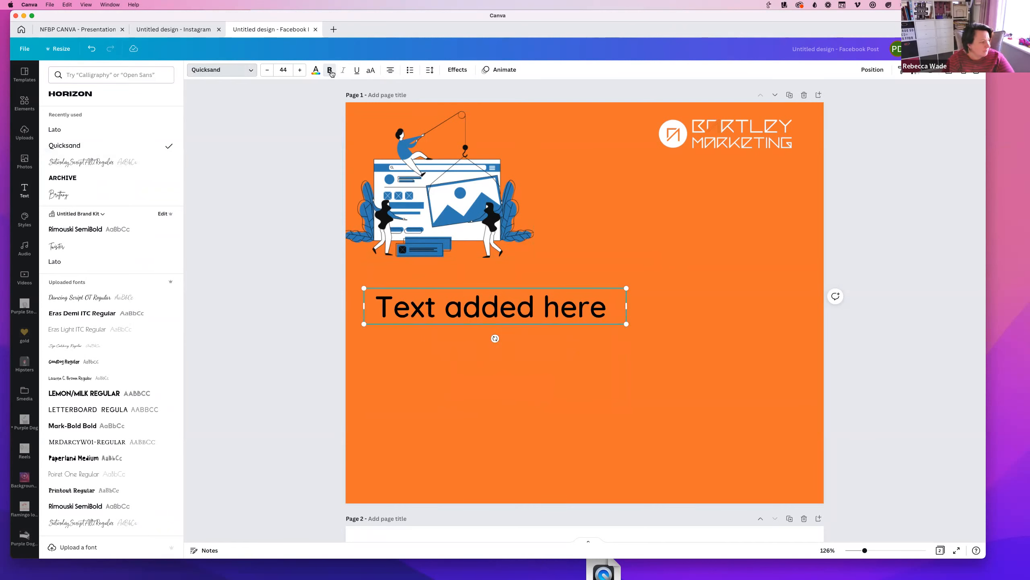
pyautogui.click(331, 71)
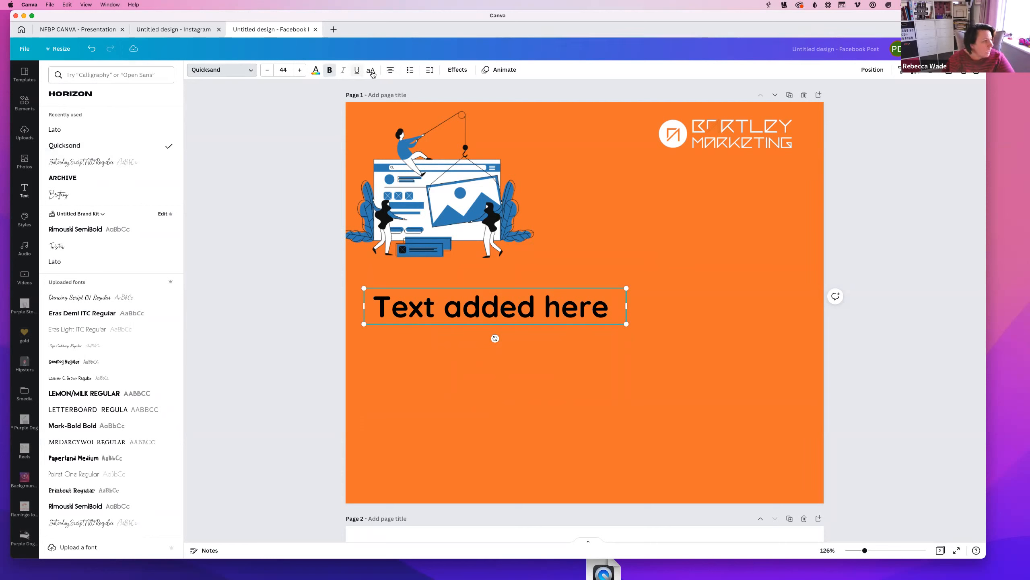
pyautogui.click(358, 70)
pyautogui.click(359, 71)
pyautogui.click(369, 71)
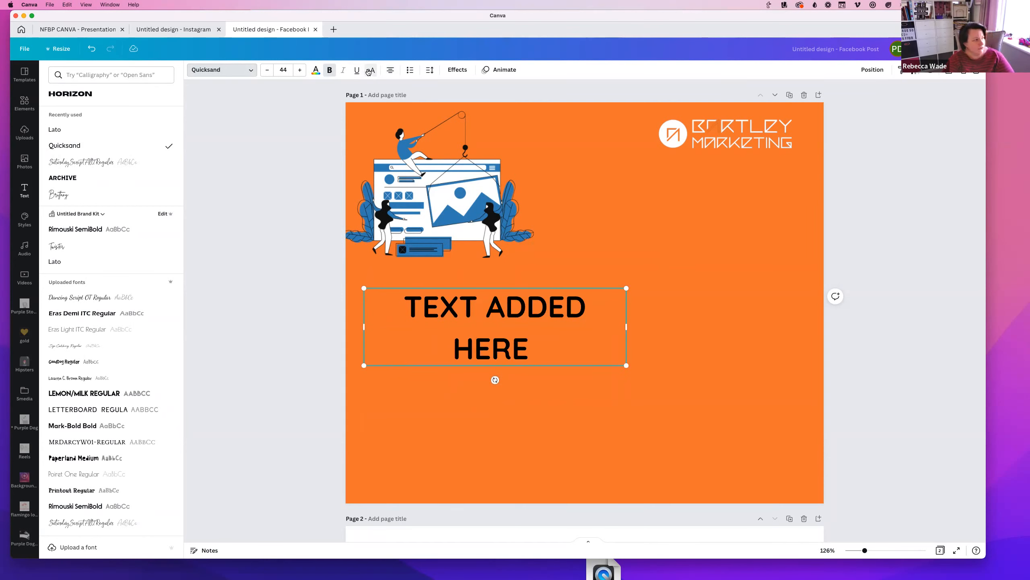
pyautogui.click(369, 71)
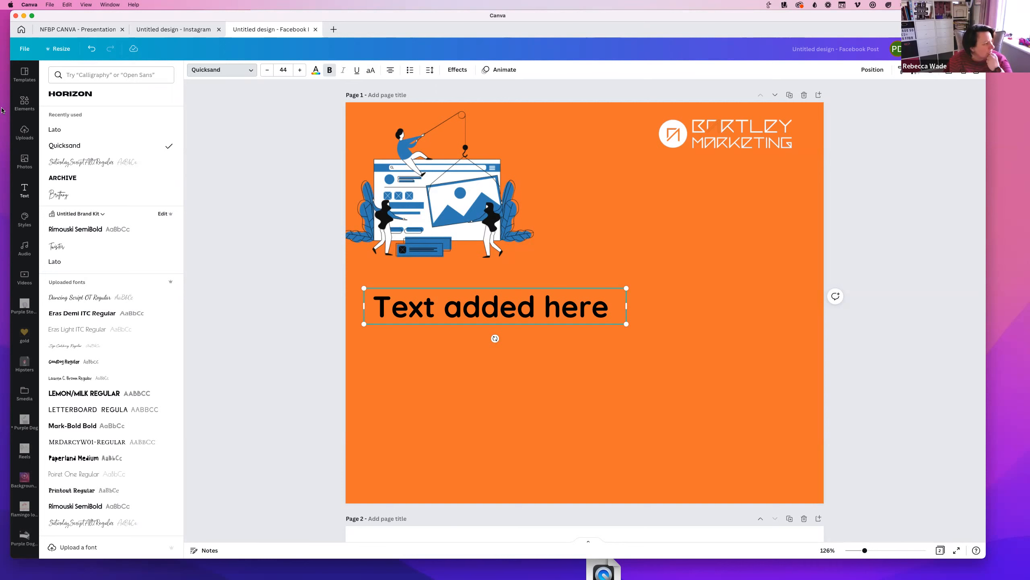
pyautogui.click(24, 220)
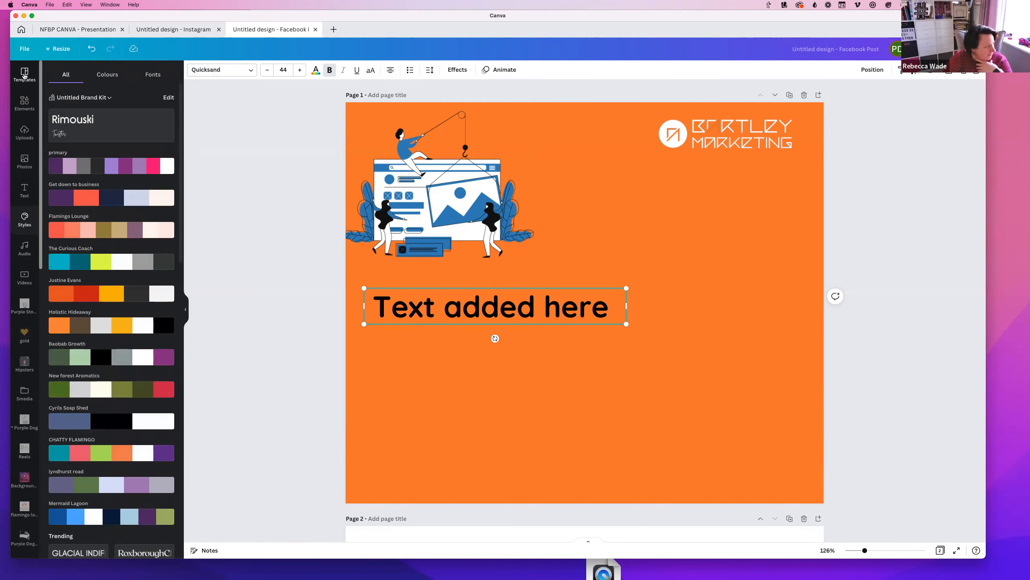
# Apply the International women's day template to the blank page 2
pyautogui.click(506, 536)
pyautogui.scroll(-5, 446, 405)
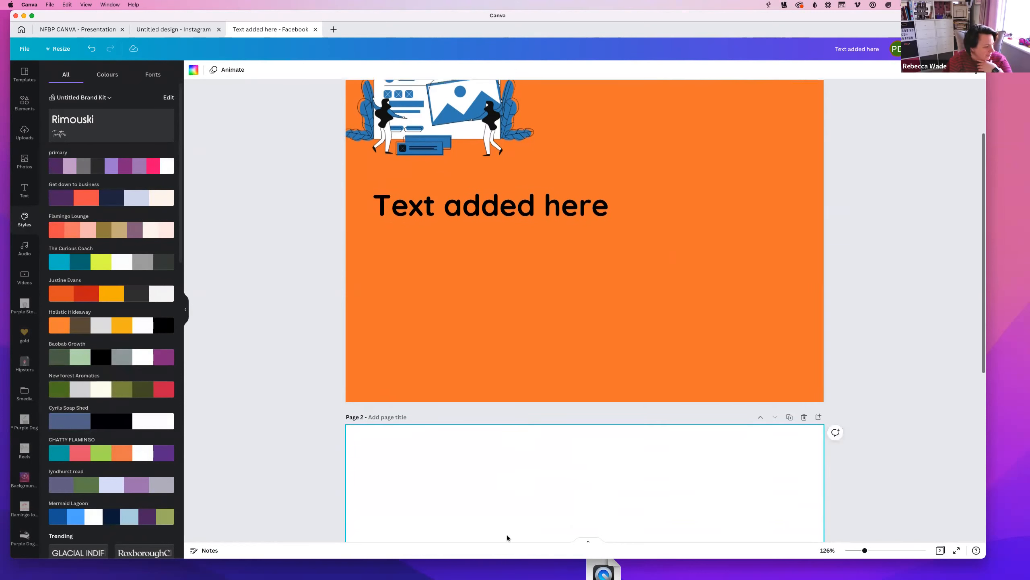
pyautogui.click(24, 74)
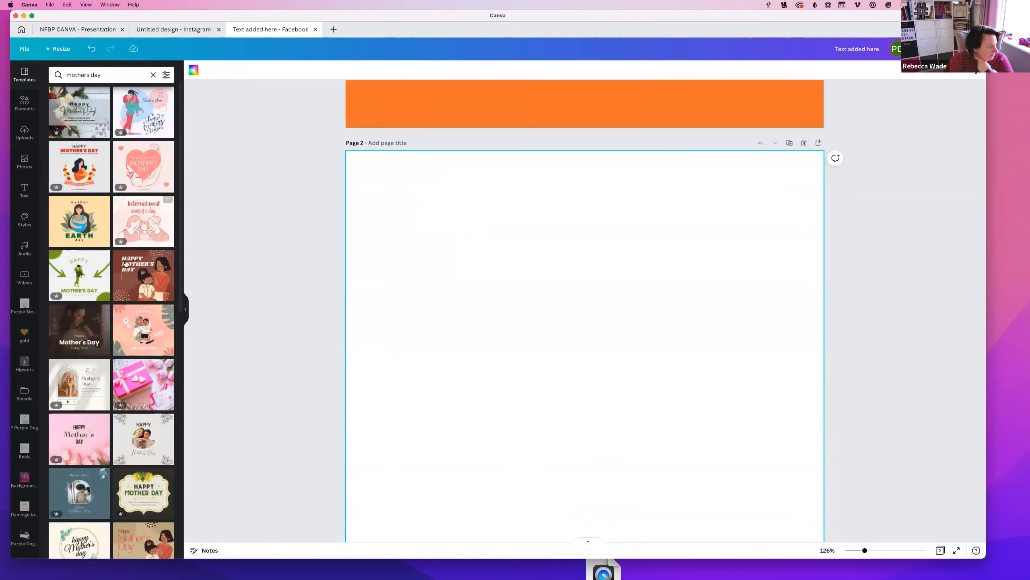
pyautogui.click(138, 228)
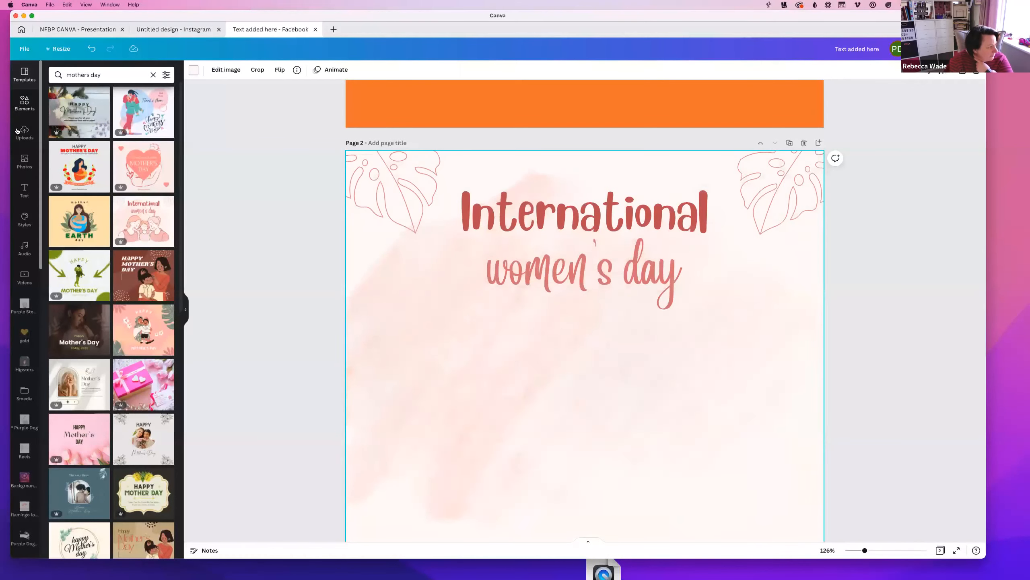
# Recolour it with the primary brand palette, shuffling until the background is pink with a purple title
pyautogui.click(24, 219)
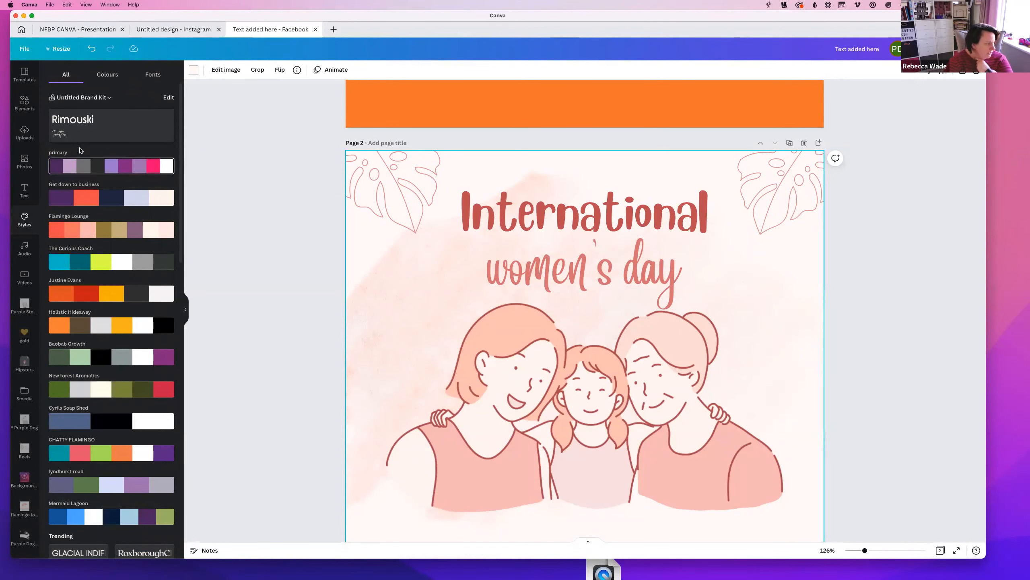
pyautogui.scroll(-1, 510, 287)
pyautogui.scroll(-2, 510, 288)
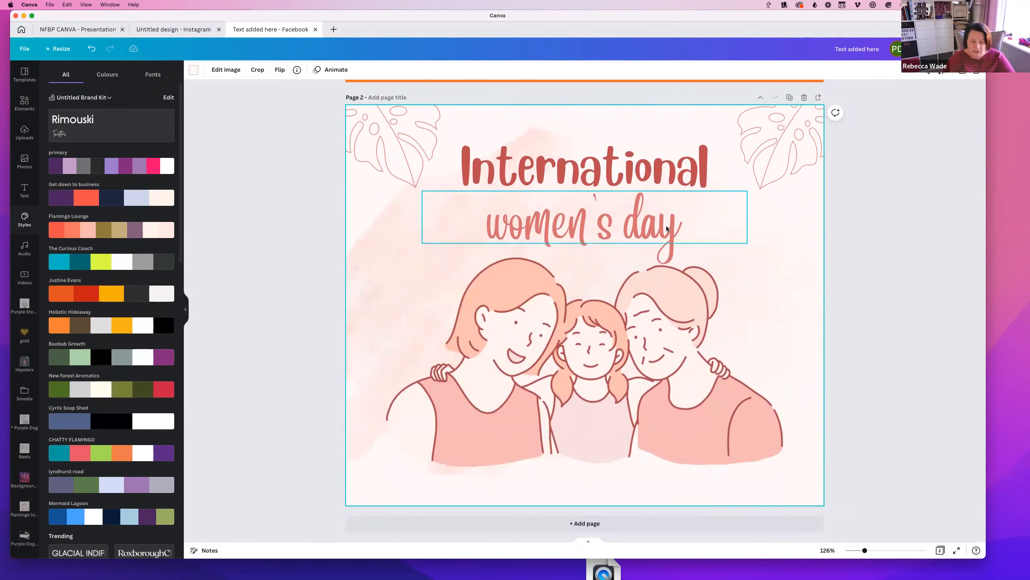
pyautogui.click(87, 169)
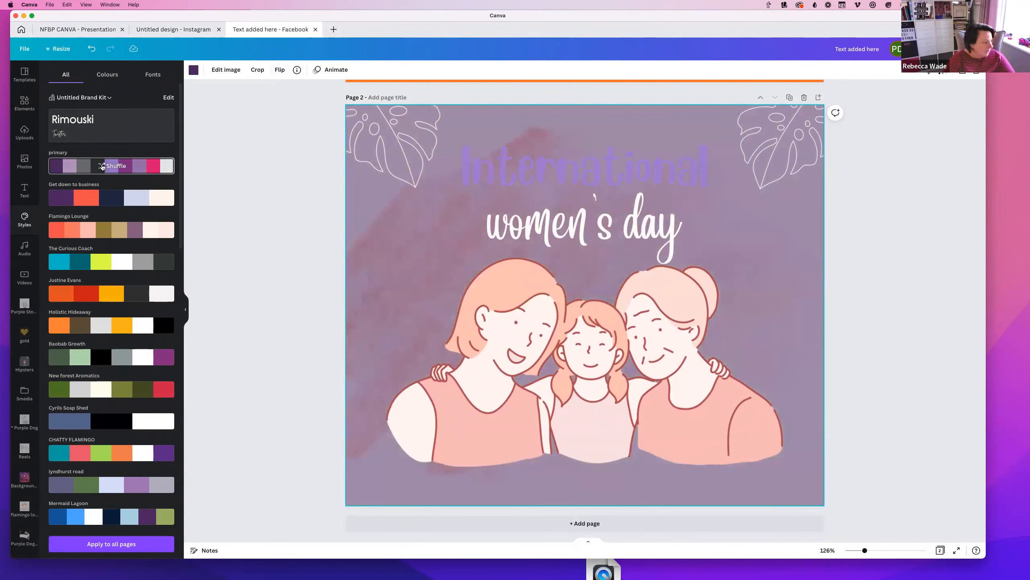
pyautogui.click(102, 166)
pyautogui.click(102, 166)
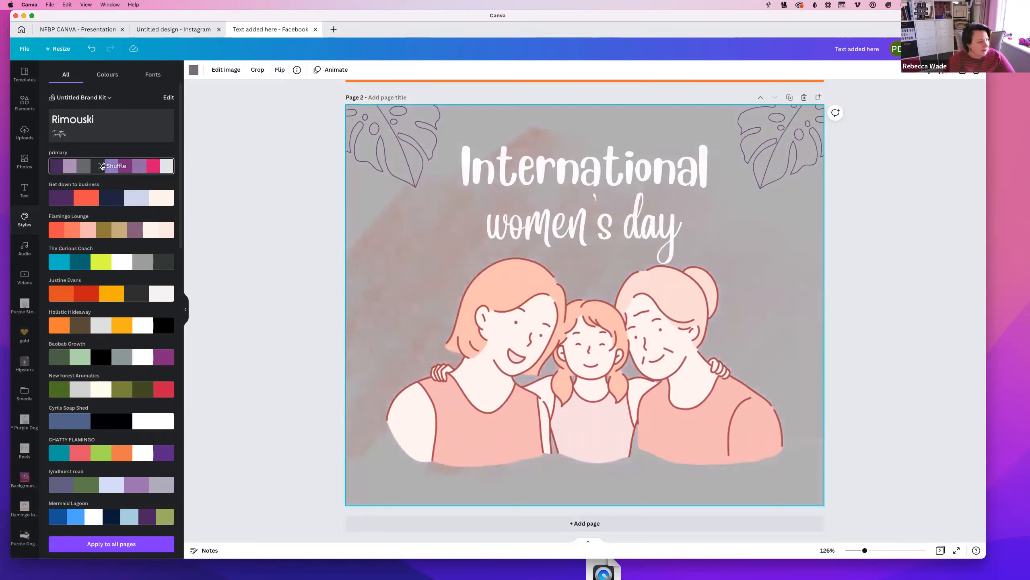
pyautogui.click(102, 166)
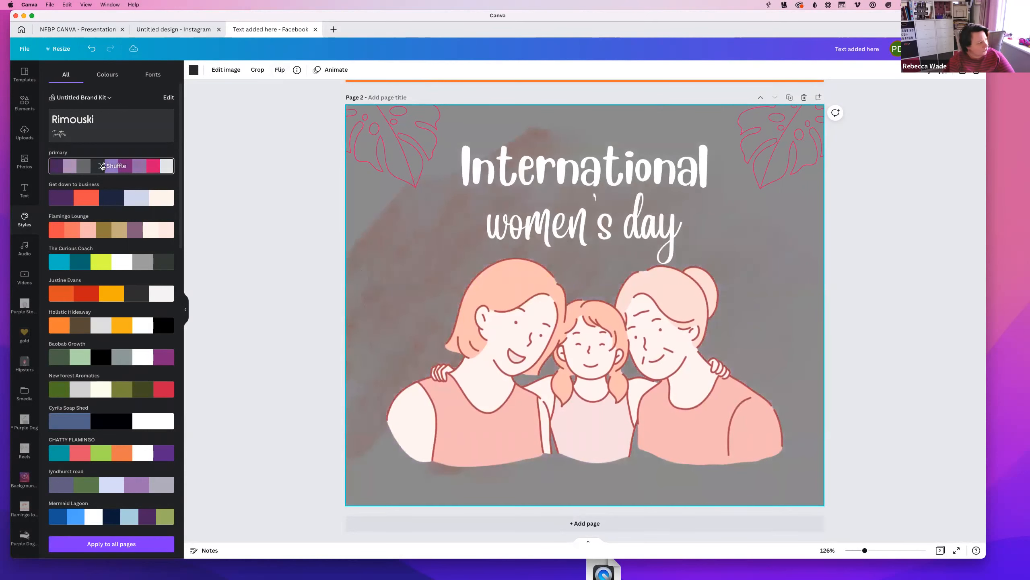
pyautogui.click(102, 166)
pyautogui.click(102, 166)
pyautogui.click(102, 167)
pyautogui.click(102, 166)
pyautogui.click(515, 346)
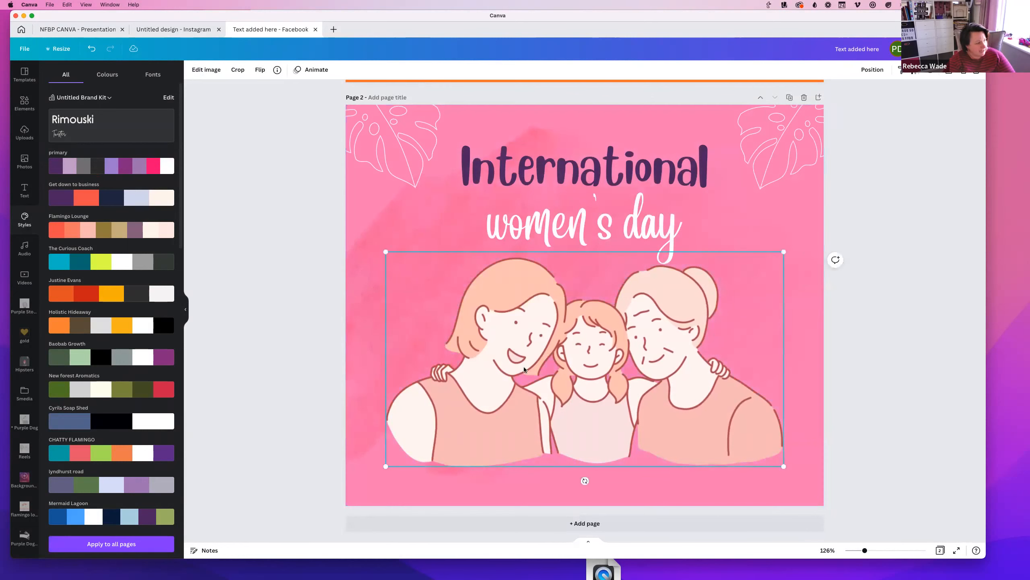
pyautogui.click(24, 78)
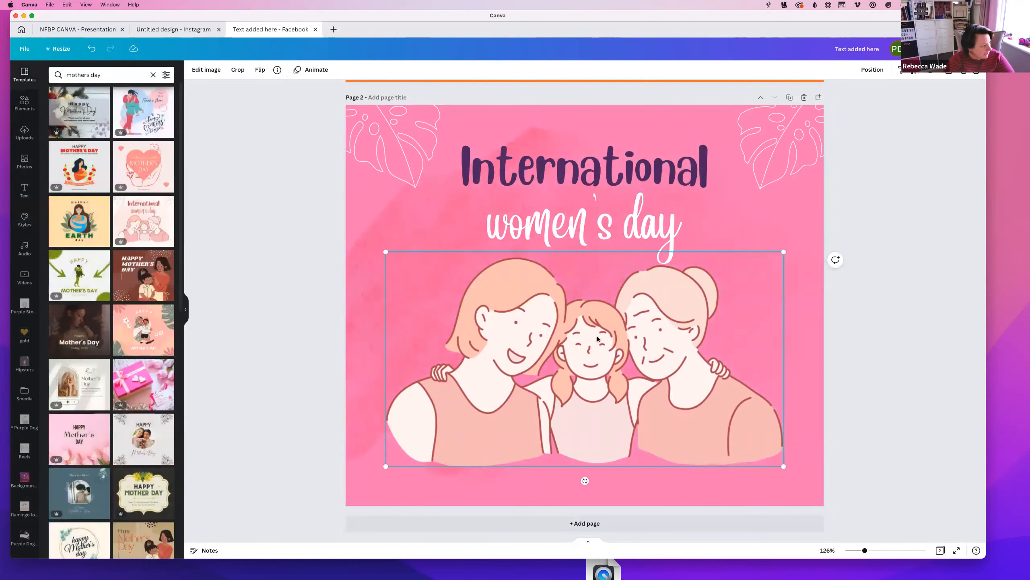
# Clear and delete page 2, add a fresh page, and apply the Happy Mother's Day template
pyautogui.moveTo(310, 119); pyautogui.dragTo(908, 507)
pyautogui.press('Delete')
pyautogui.click(804, 98)
pyautogui.click(446, 524)
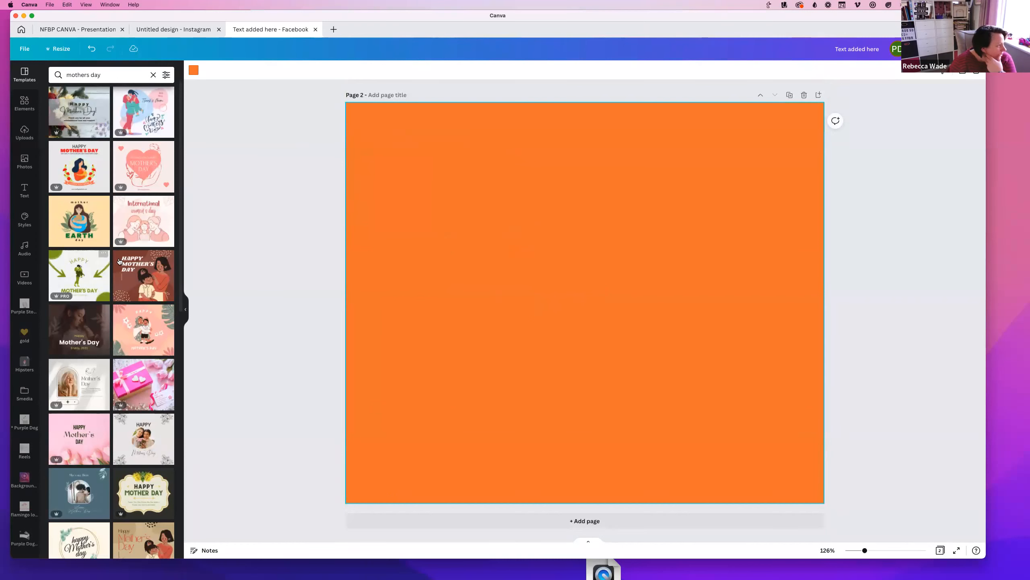
pyautogui.click(77, 173)
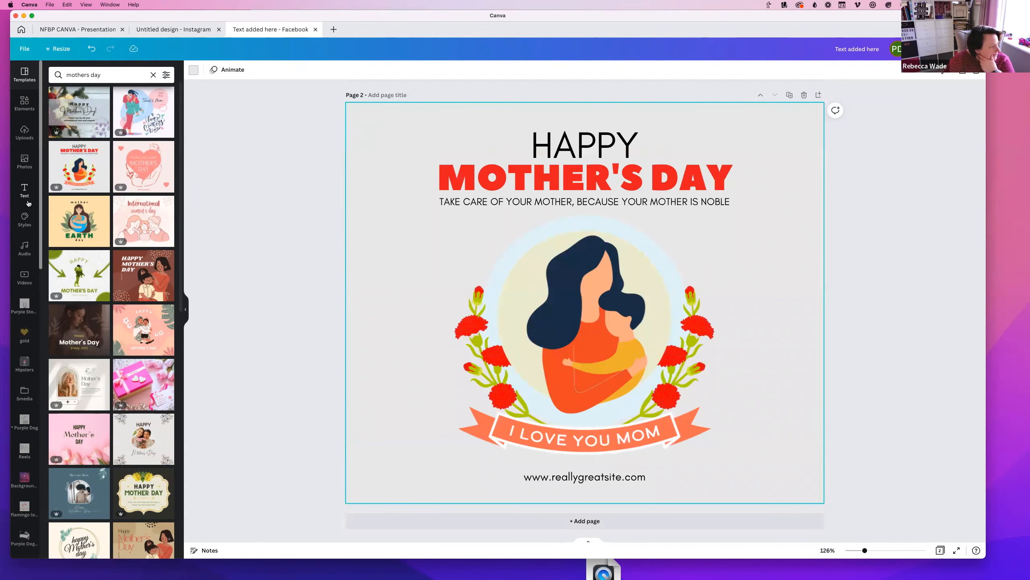
# Recolour the Mother's Day design with the primary brand palette, shuffling its colours several times
pyautogui.click(576, 325)
pyautogui.click(24, 219)
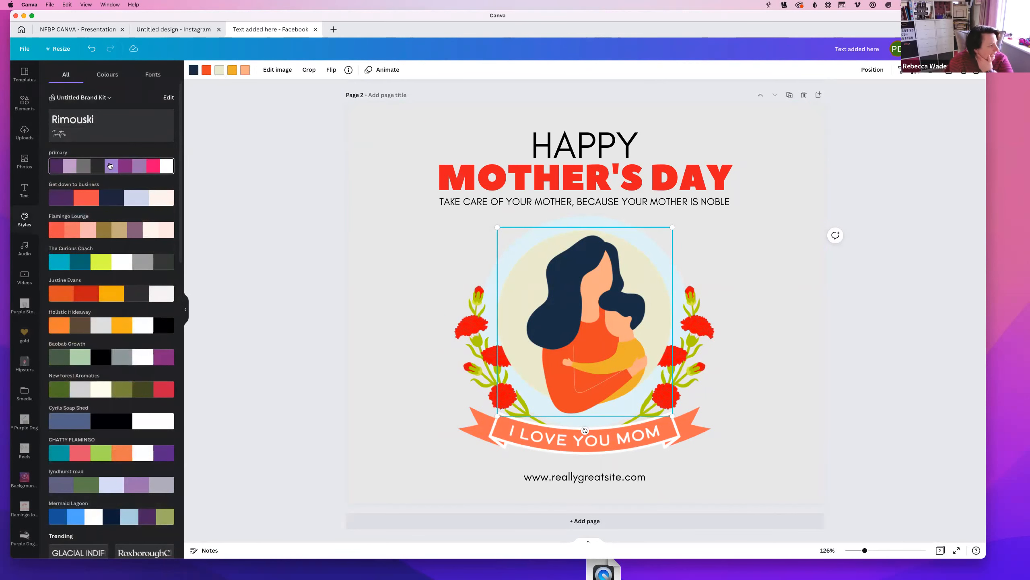
pyautogui.click(109, 165)
pyautogui.click(109, 165)
pyautogui.click(98, 168)
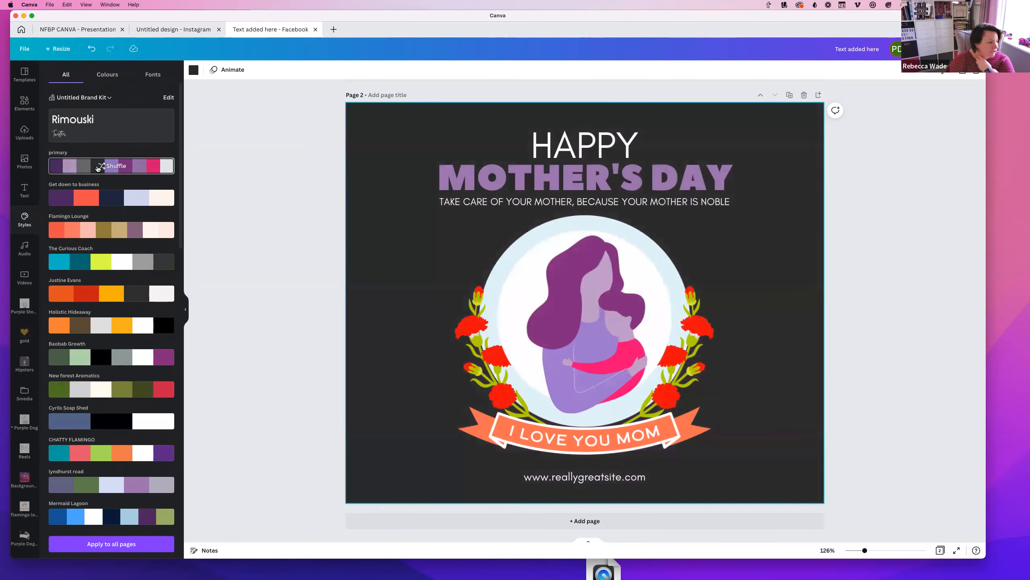
pyautogui.click(97, 168)
pyautogui.click(97, 168)
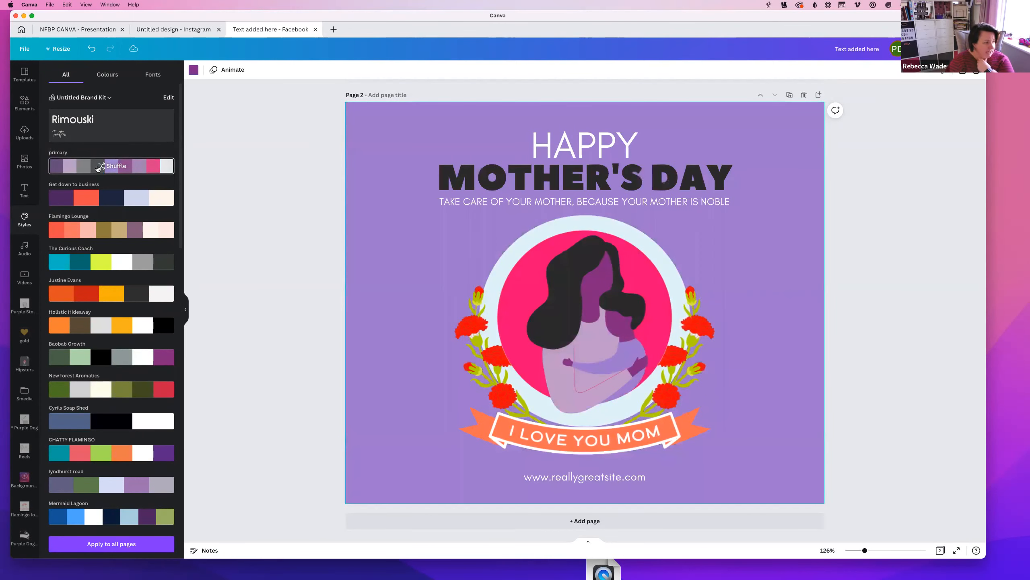
pyautogui.click(97, 167)
pyautogui.click(97, 168)
pyautogui.click(97, 168)
# Switch to the Flamingo Lounge palette and shuffle to a tan background with white headline
pyautogui.click(65, 232)
pyautogui.click(64, 232)
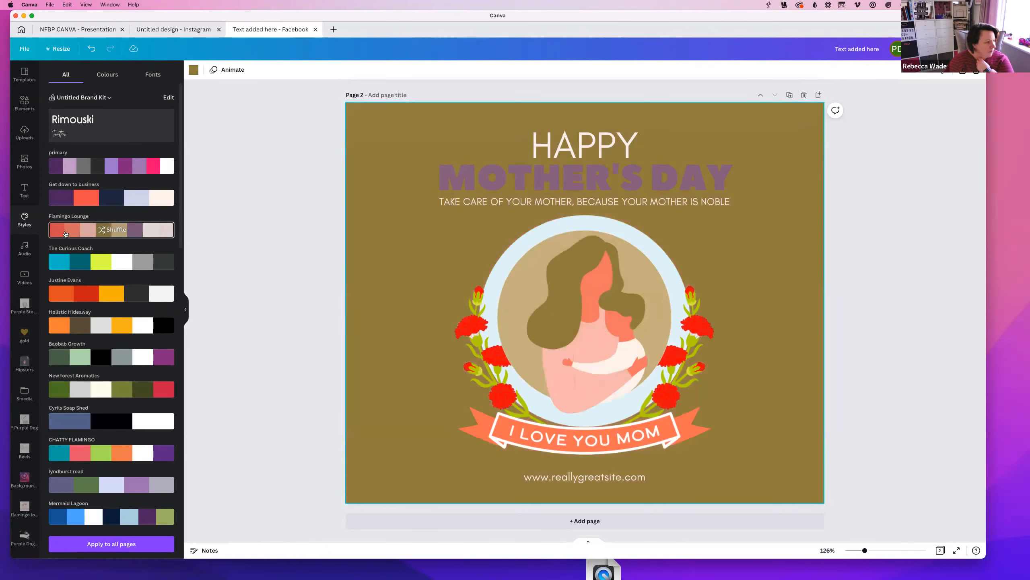
pyautogui.click(101, 233)
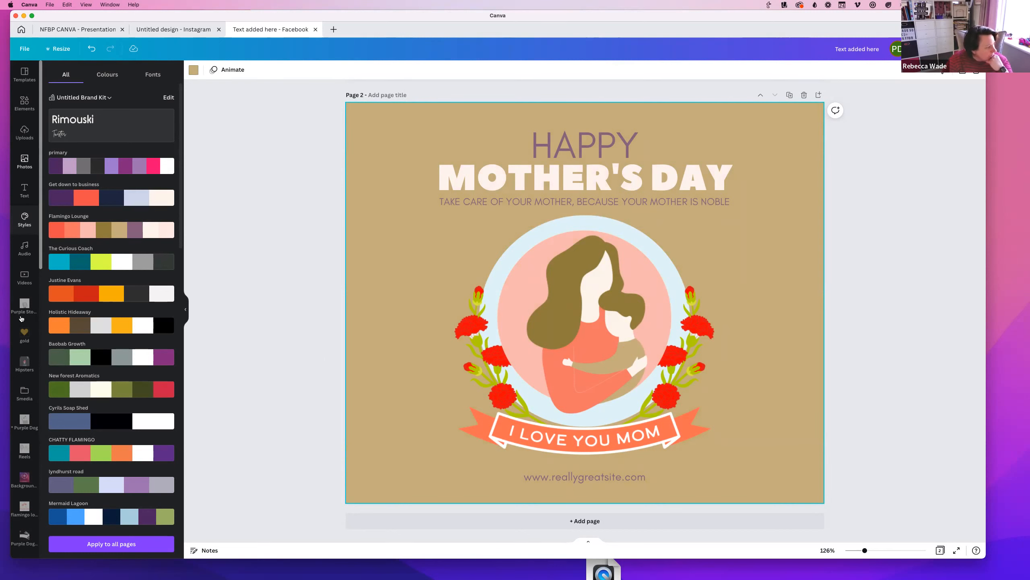
pyautogui.click(21, 249)
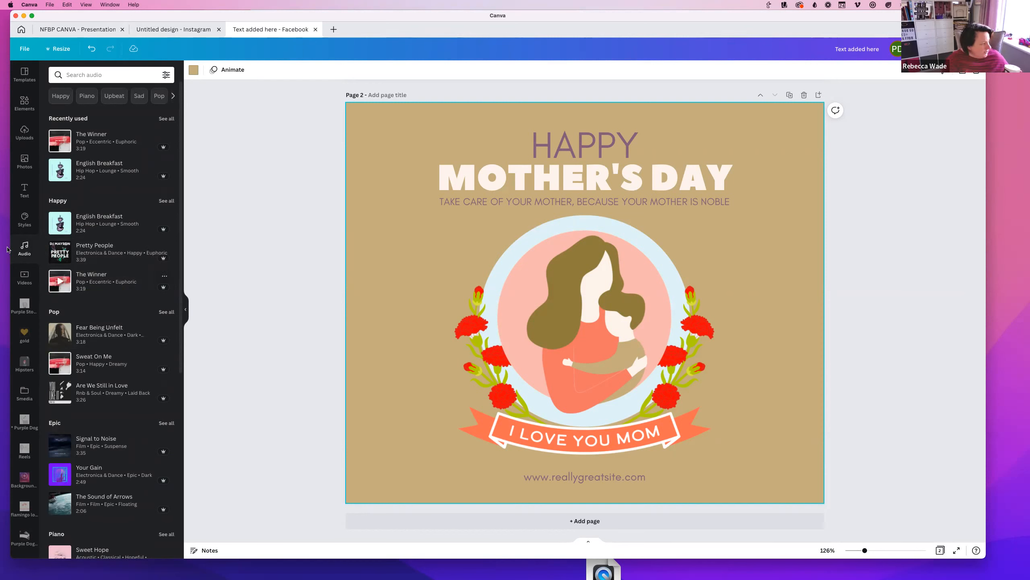
# Add page 3, search videos for 'new forest', and add the grazing horse clip
pyautogui.click(25, 277)
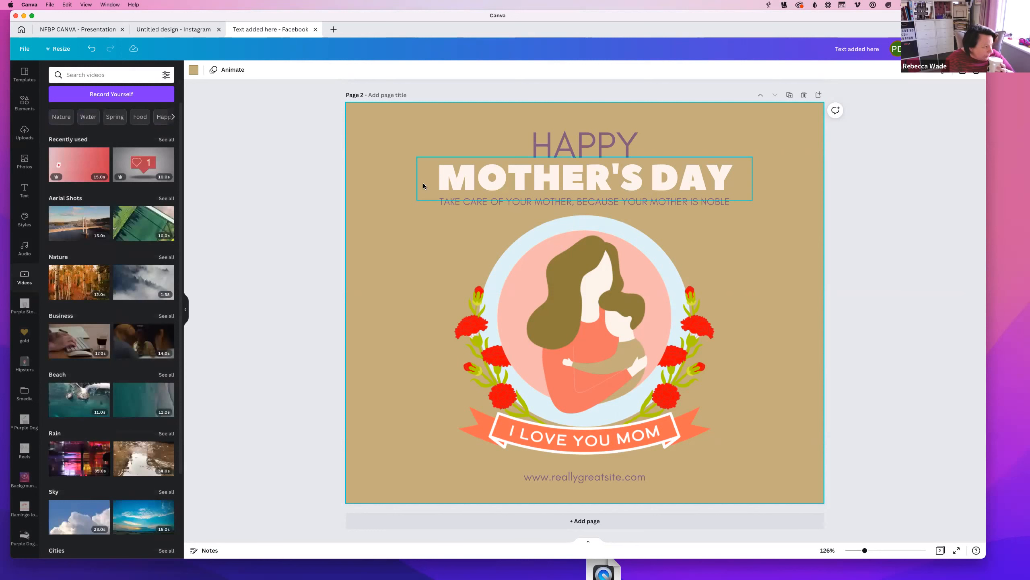
pyautogui.click(584, 521)
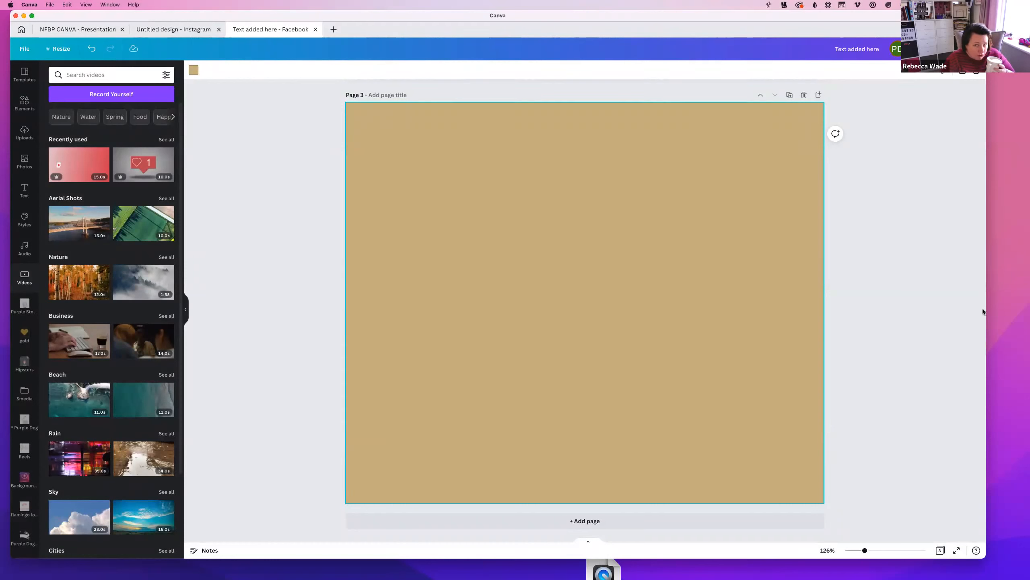
pyautogui.scroll(-5, 122, 284)
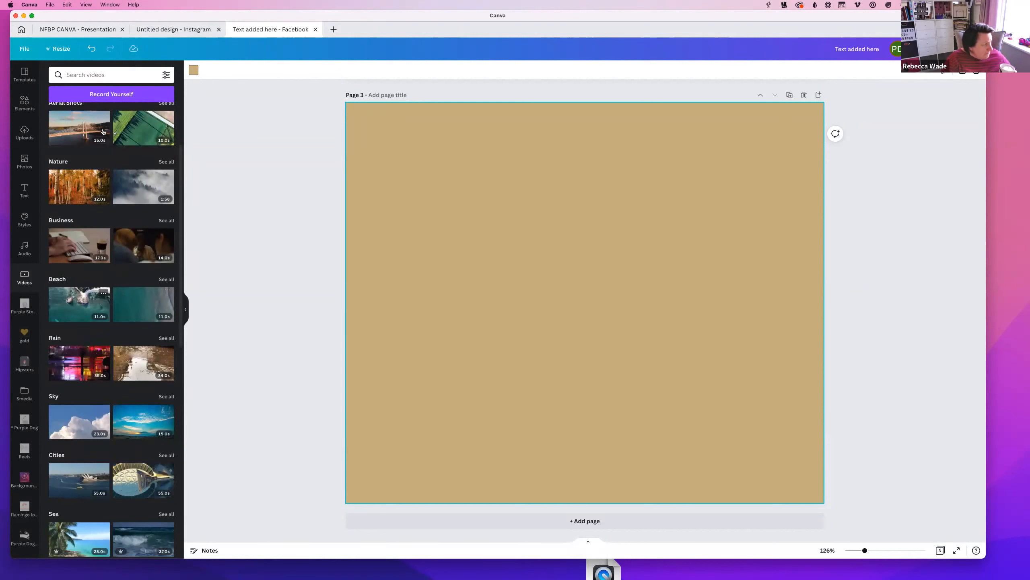
pyautogui.click(78, 77)
pyautogui.write('ne')
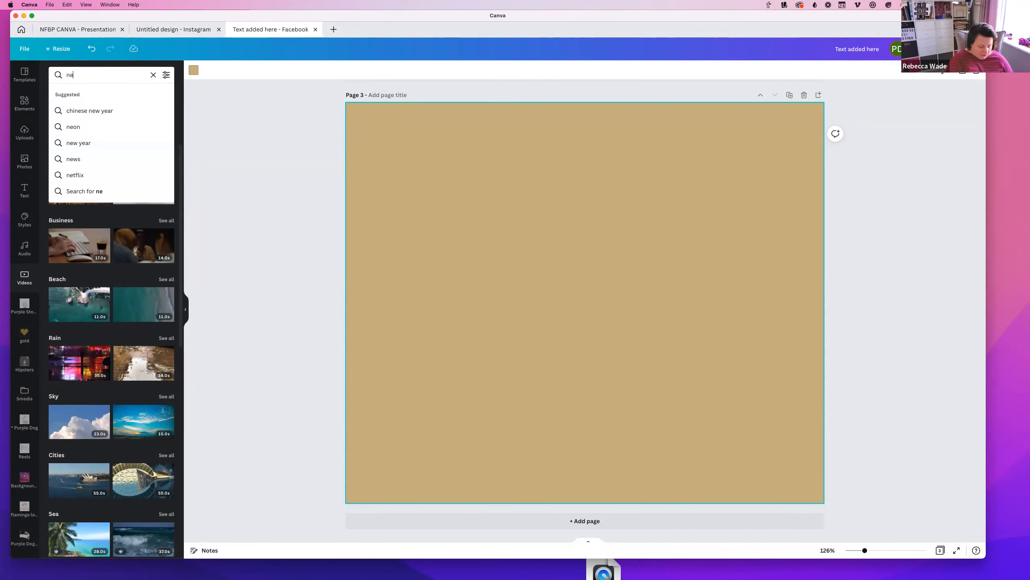
pyautogui.write('w forest')
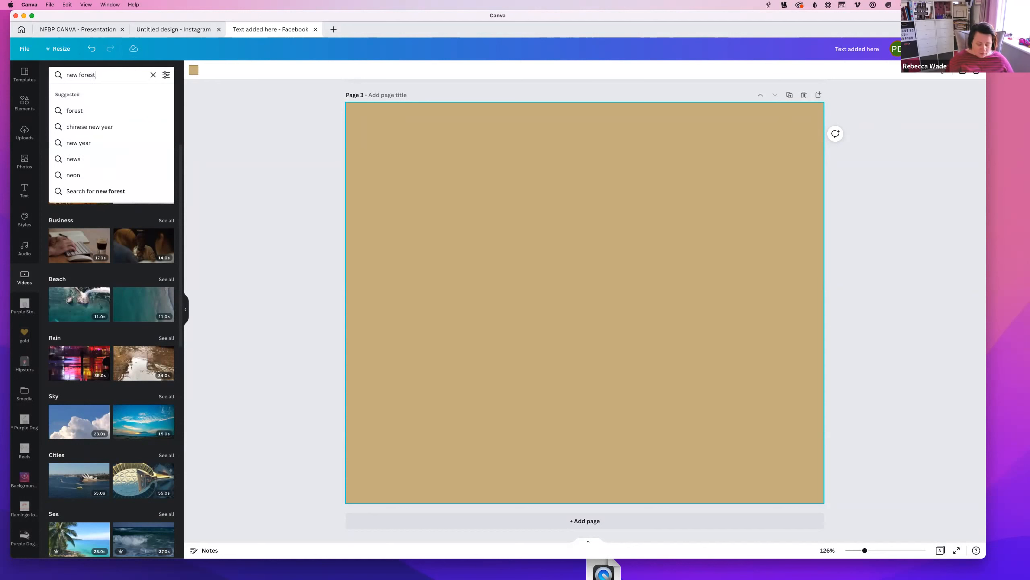
pyautogui.press('Return')
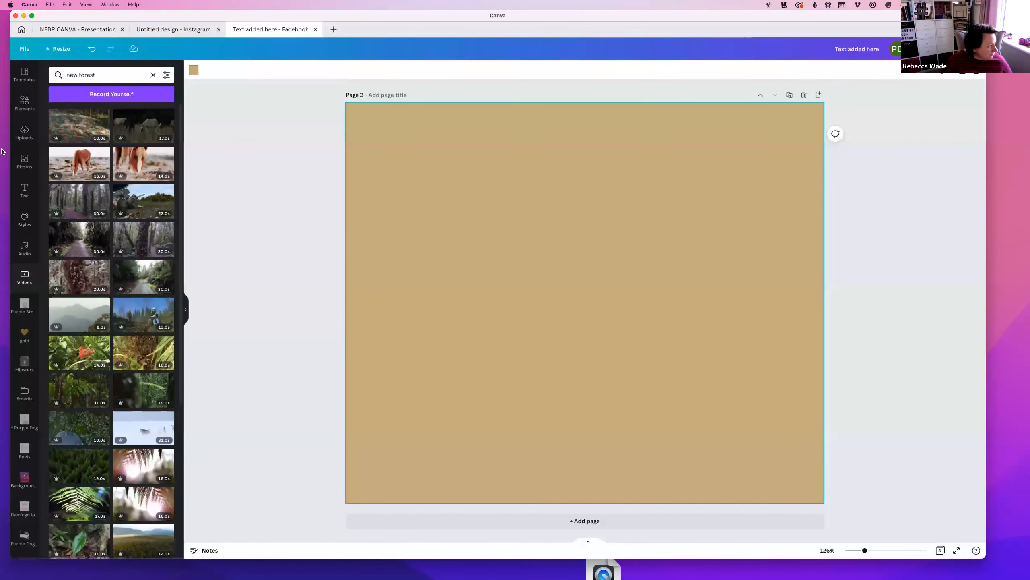
pyautogui.click(143, 164)
# Enlarge and reposition the horse video to cover page 3 with the horse framed
pyautogui.moveTo(378, 192); pyautogui.dragTo(231, 93)
pyautogui.moveTo(621, 308); pyautogui.dragTo(706, 301)
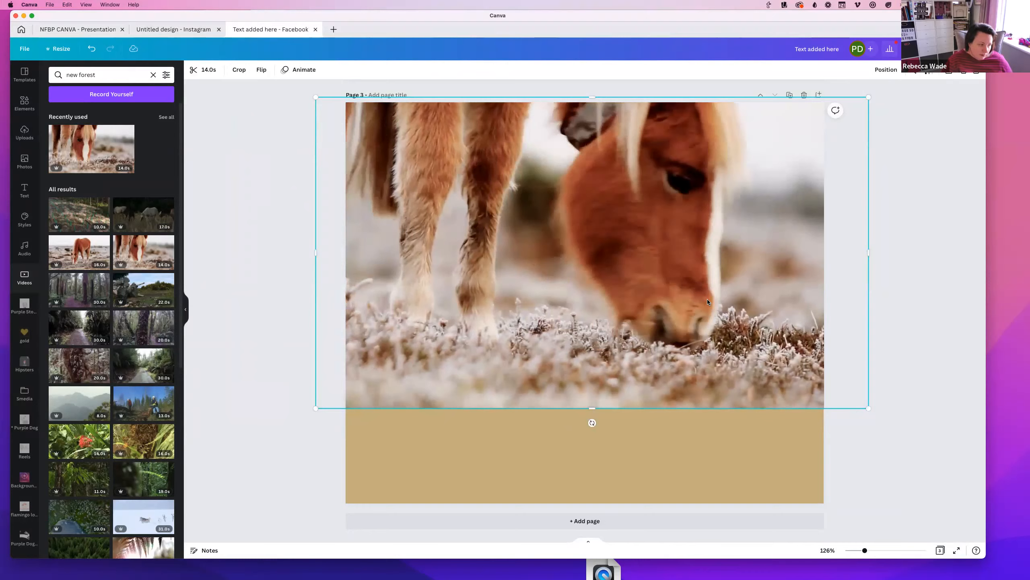
pyautogui.moveTo(868, 408); pyautogui.dragTo(993, 517)
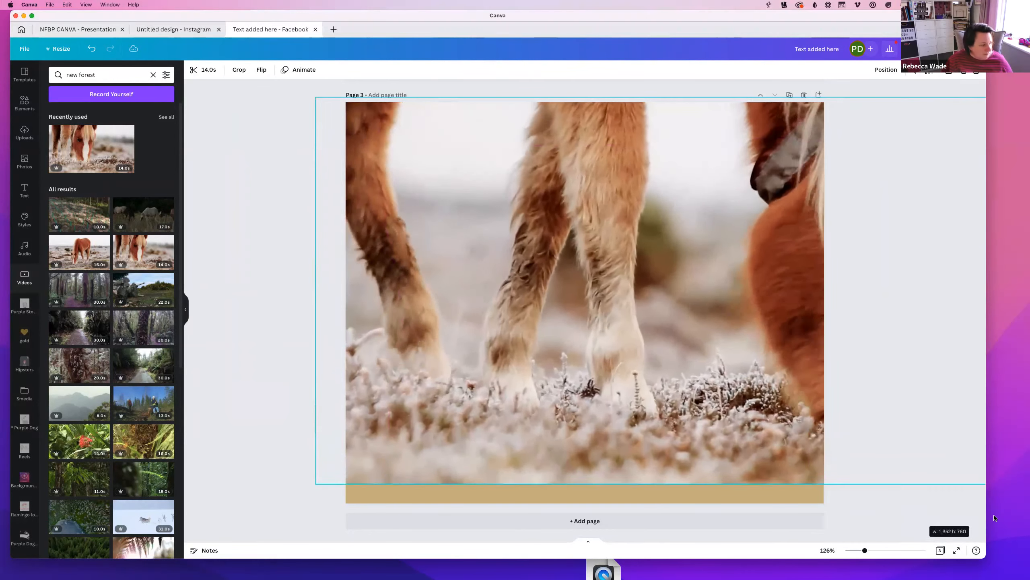
pyautogui.moveTo(525, 330); pyautogui.dragTo(394, 327)
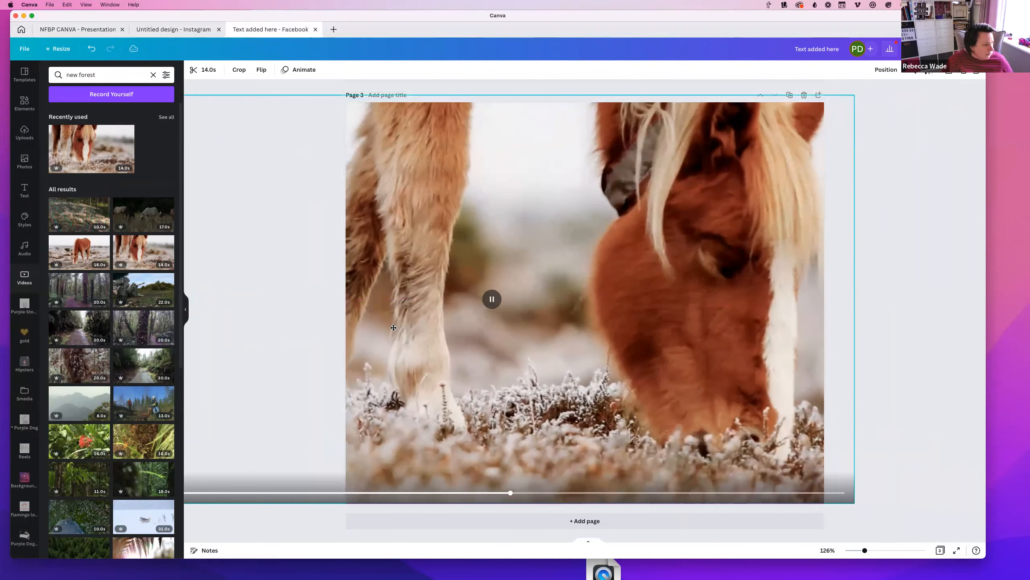
pyautogui.click(857, 198)
pyautogui.click(657, 292)
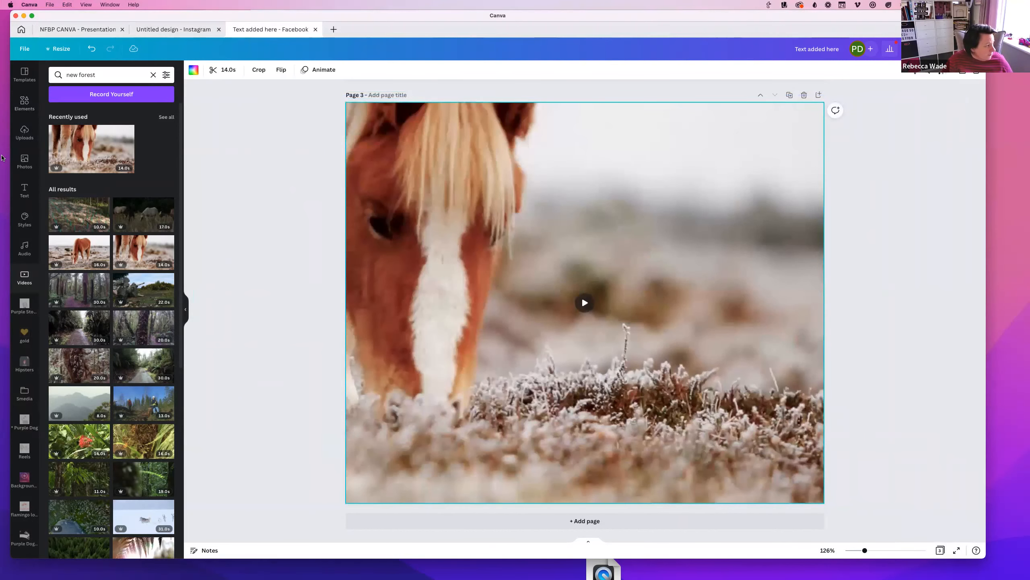
# Add the uploaded Bartley Marketing logo and place it at the page's bottom right
pyautogui.click(24, 103)
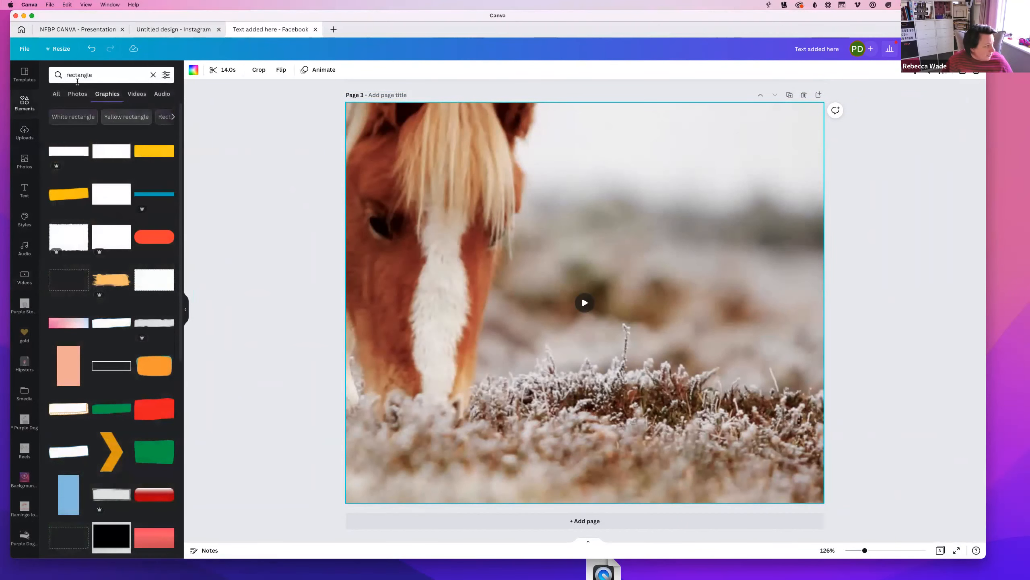
pyautogui.click(25, 132)
pyautogui.click(132, 160)
pyautogui.moveTo(610, 308); pyautogui.dragTo(745, 483)
# Add an 'Add a heading' text box and move it to the page's top right
pyautogui.click(24, 190)
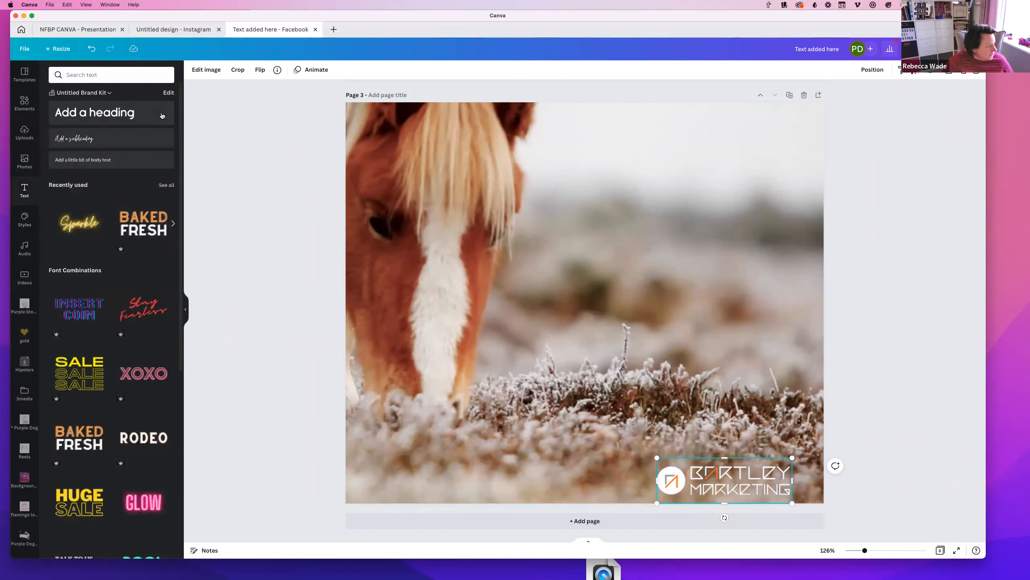
pyautogui.click(125, 113)
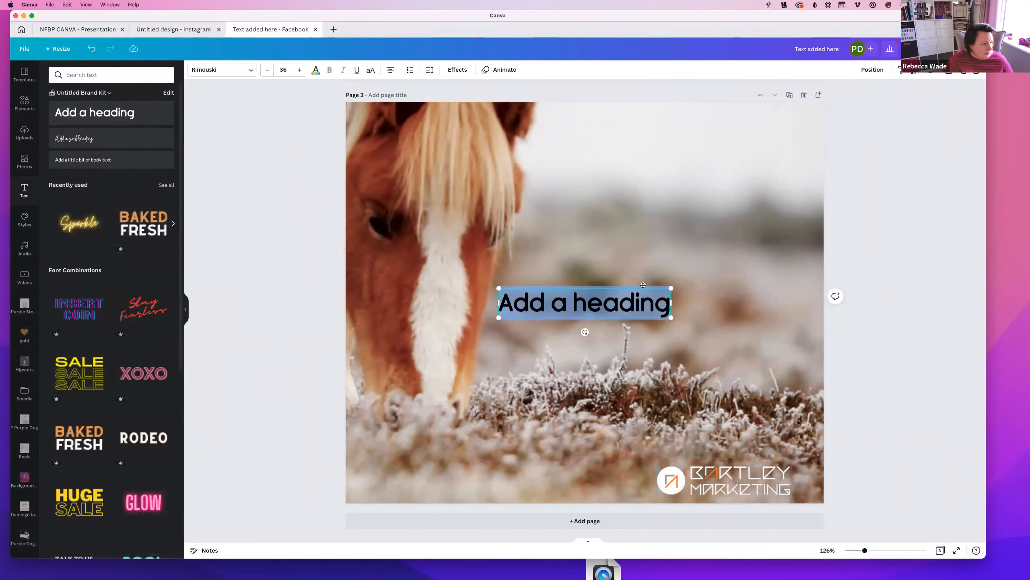
pyautogui.moveTo(586, 299); pyautogui.dragTo(730, 296)
pyautogui.click(877, 146)
pyautogui.moveTo(730, 297); pyautogui.dragTo(724, 138)
pyautogui.click(877, 146)
pyautogui.scroll(-15, 18, 433)
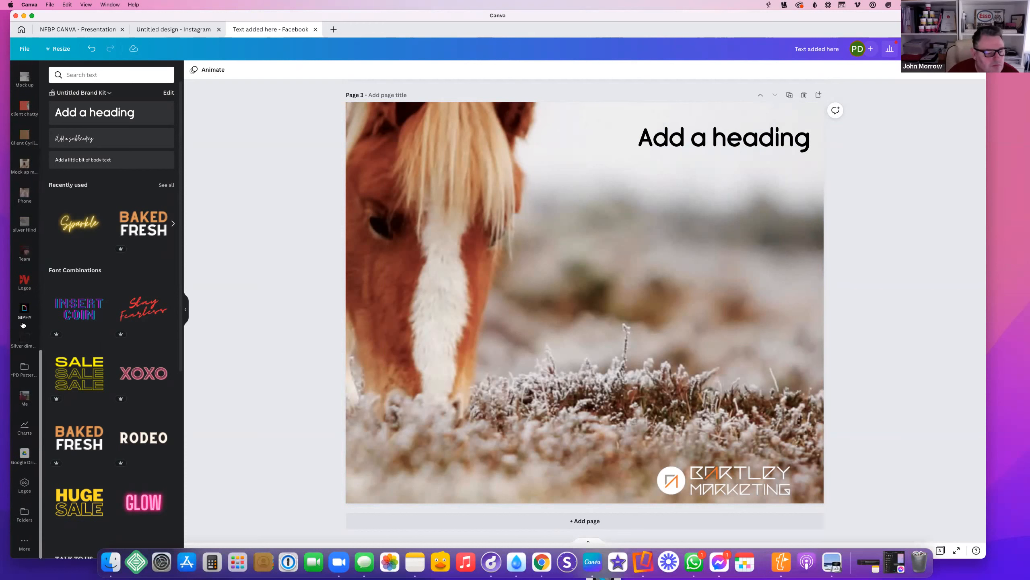
# Browse the GIPHY app's GIF search, then bring up the chart options
pyautogui.click(25, 311)
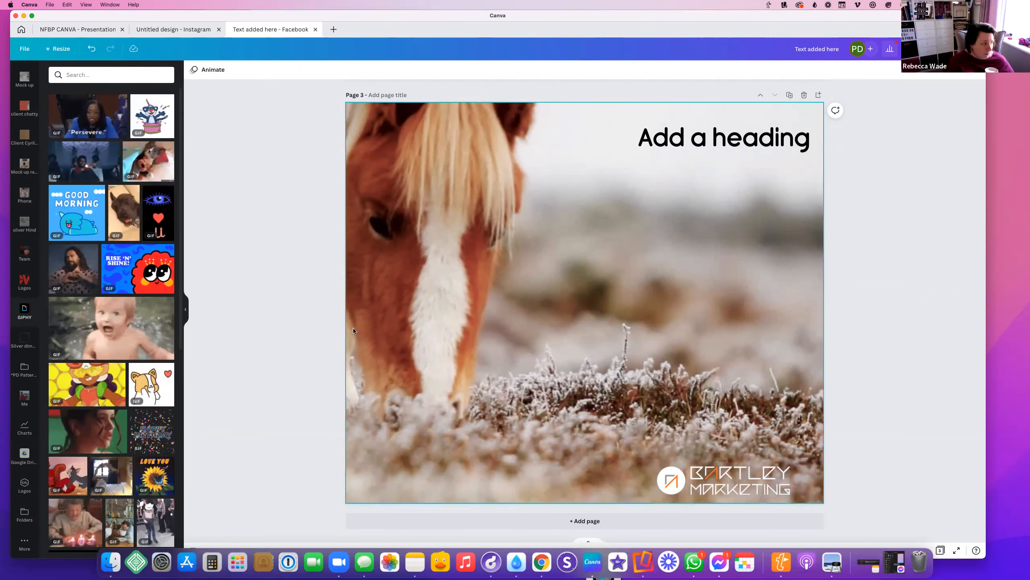
pyautogui.click(90, 82)
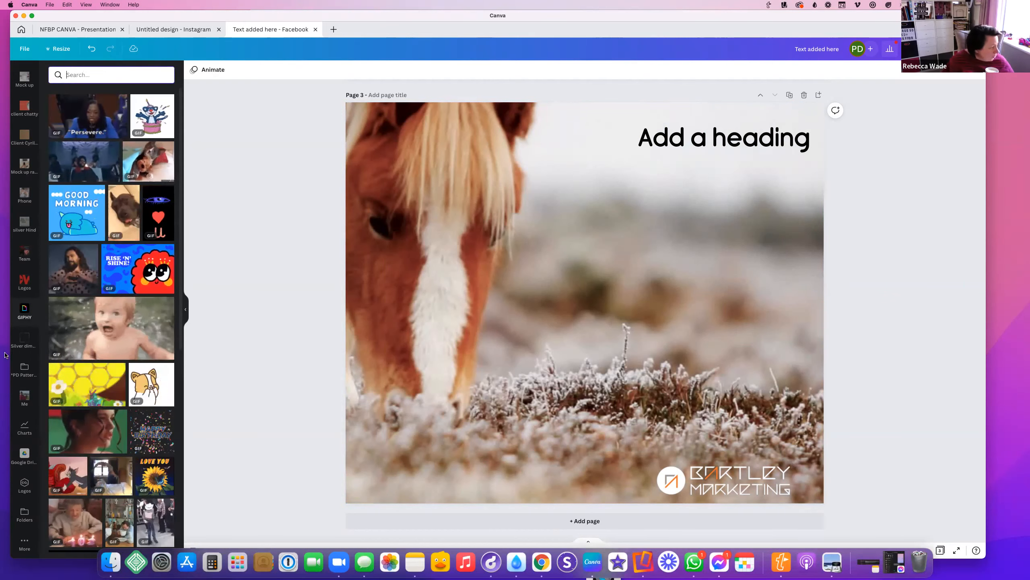
pyautogui.click(23, 422)
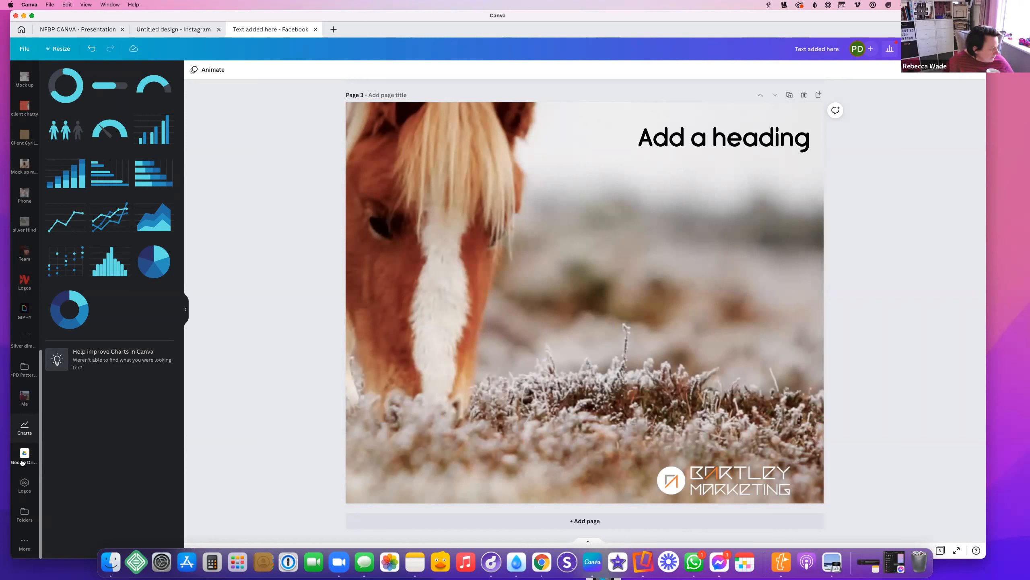
# Browse the Logos and Folders sidebar panels, then bring up the Apps panel with Bitmoji, GIPHY, Pixabay and YouTube
pyautogui.click(24, 485)
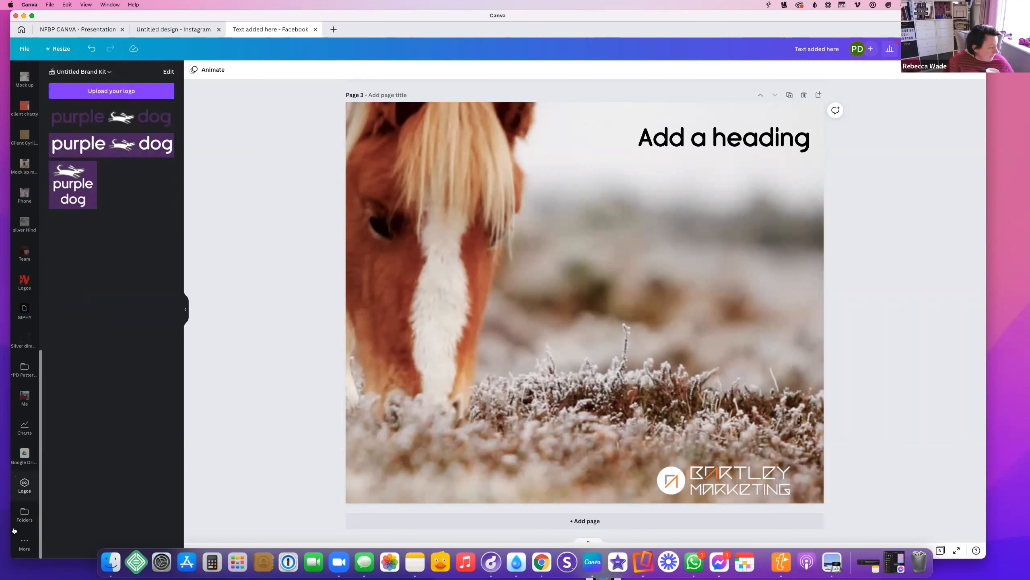
pyautogui.click(25, 512)
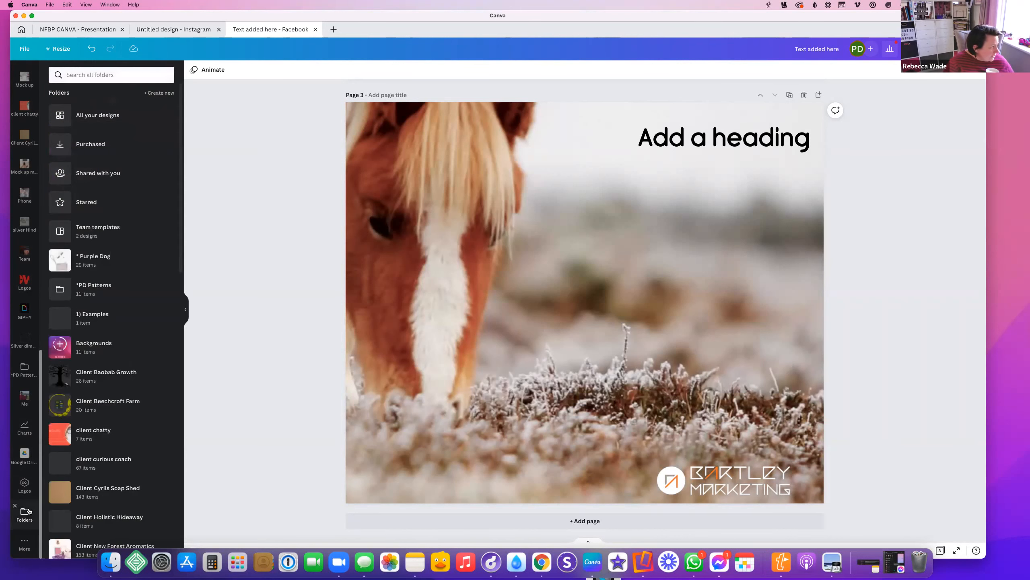
pyautogui.scroll(-10, 131, 350)
pyautogui.scroll(10, 131, 350)
pyautogui.scroll(-10, 132, 350)
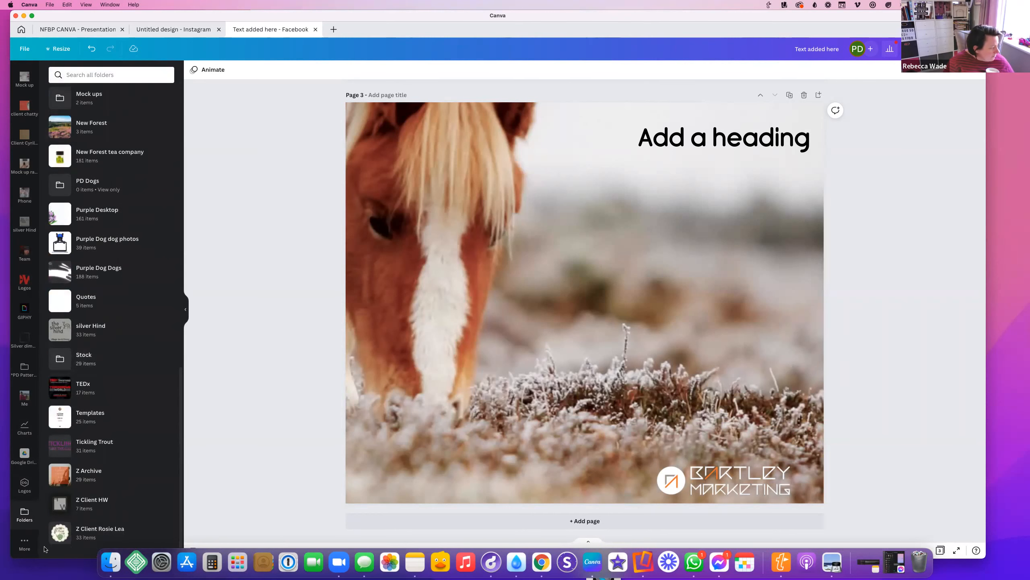
pyautogui.click(24, 542)
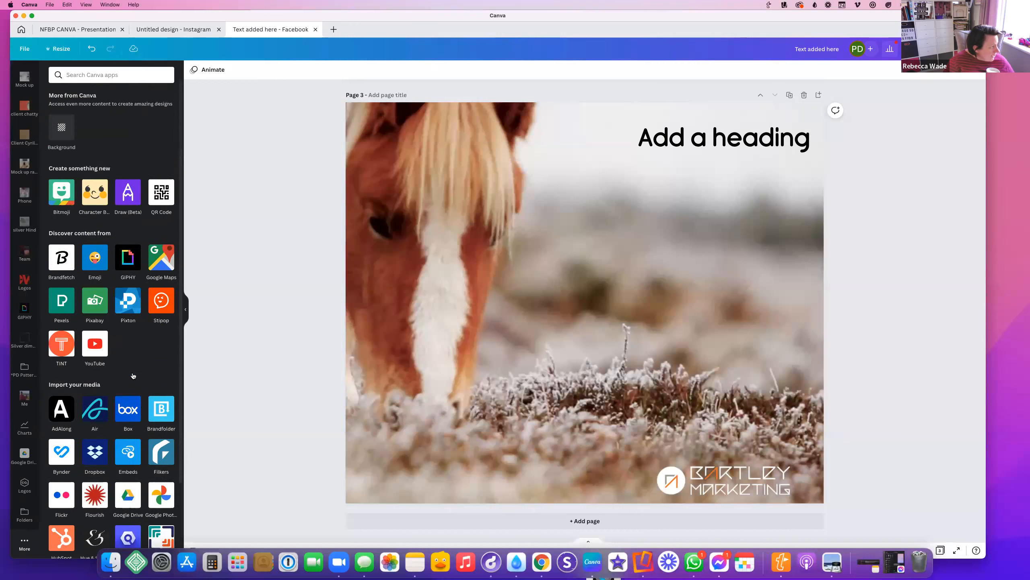
pyautogui.scroll(3, 31, 177)
pyautogui.scroll(5, 30, 177)
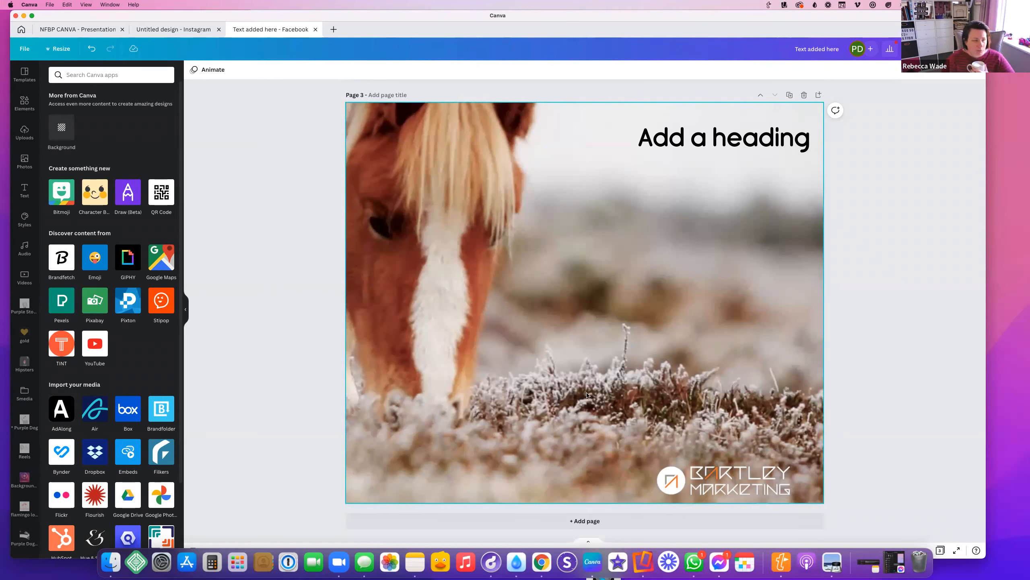
# Leave the design for the Canva home dashboard and go to the Brand Kit overview
pyautogui.click(18, 32)
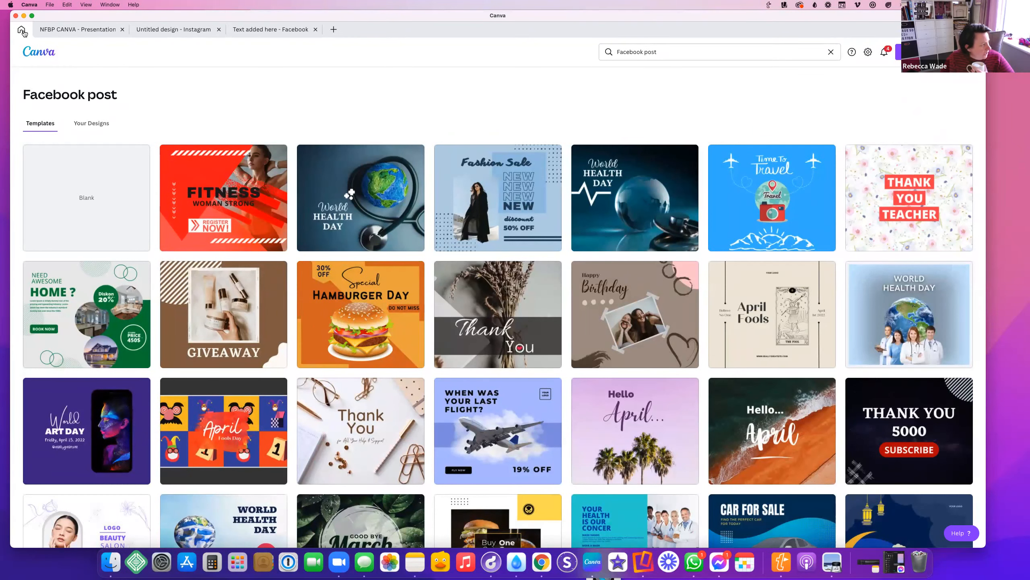
pyautogui.click(49, 54)
pyautogui.scroll(-1, 42, 228)
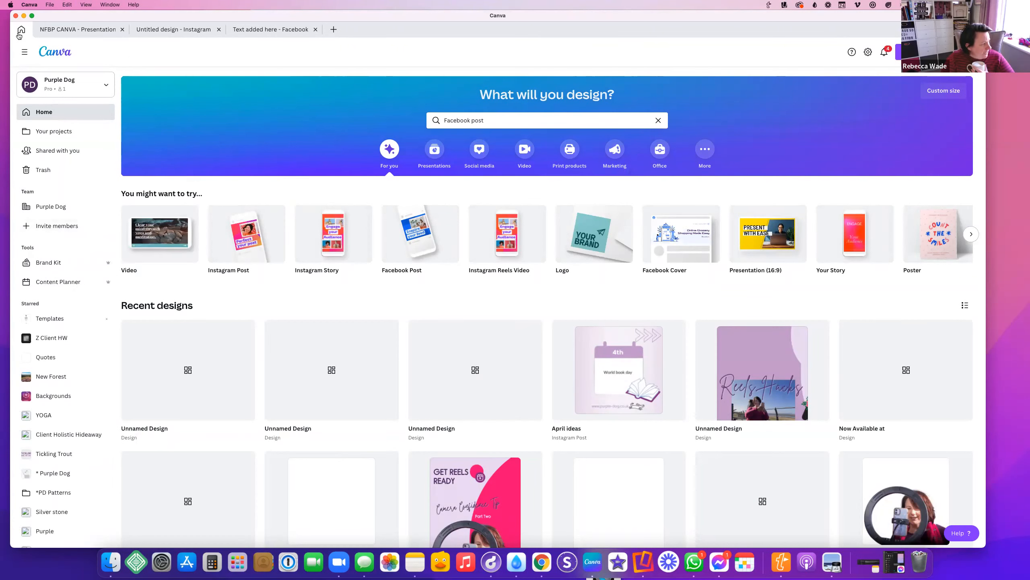
pyautogui.click(40, 258)
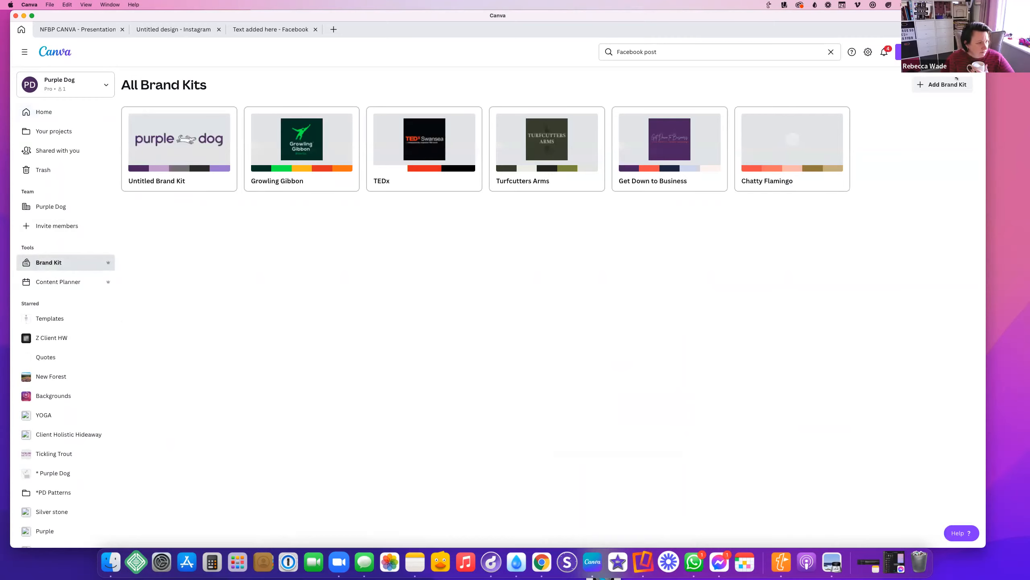
# Add a new brand kit named 'Bartley Marketing' and create it
pyautogui.click(941, 86)
pyautogui.click(446, 277)
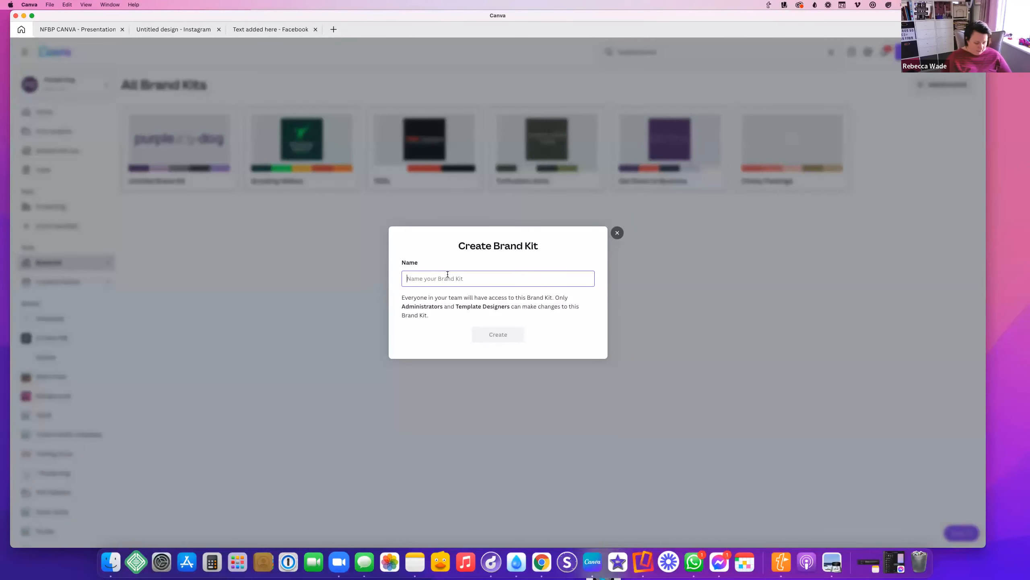
pyautogui.write('Bartley ma')
pyautogui.press('BackSpace')
pyautogui.press('BackSpace')
pyautogui.write('Mar')
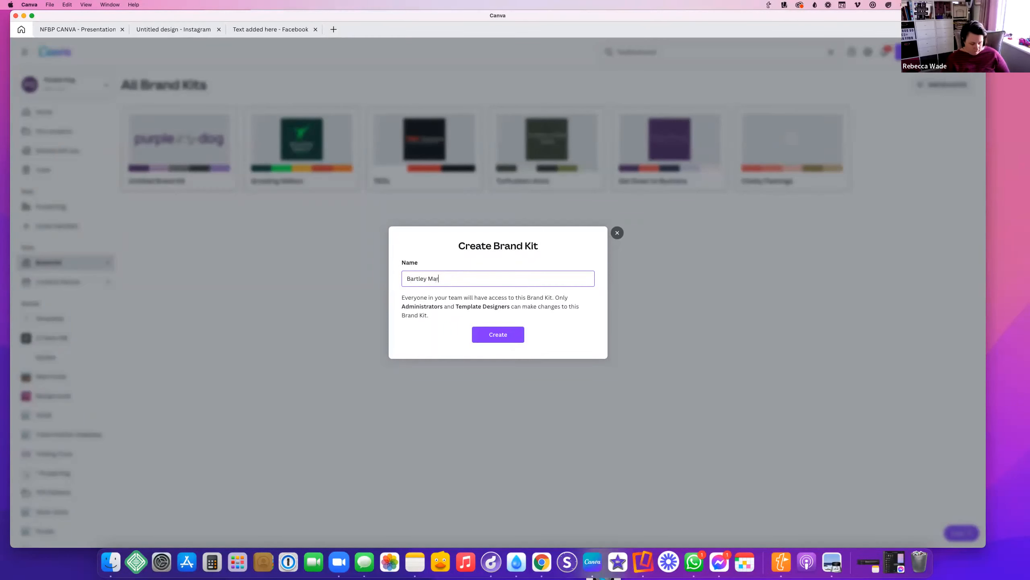
pyautogui.write('ktketing')
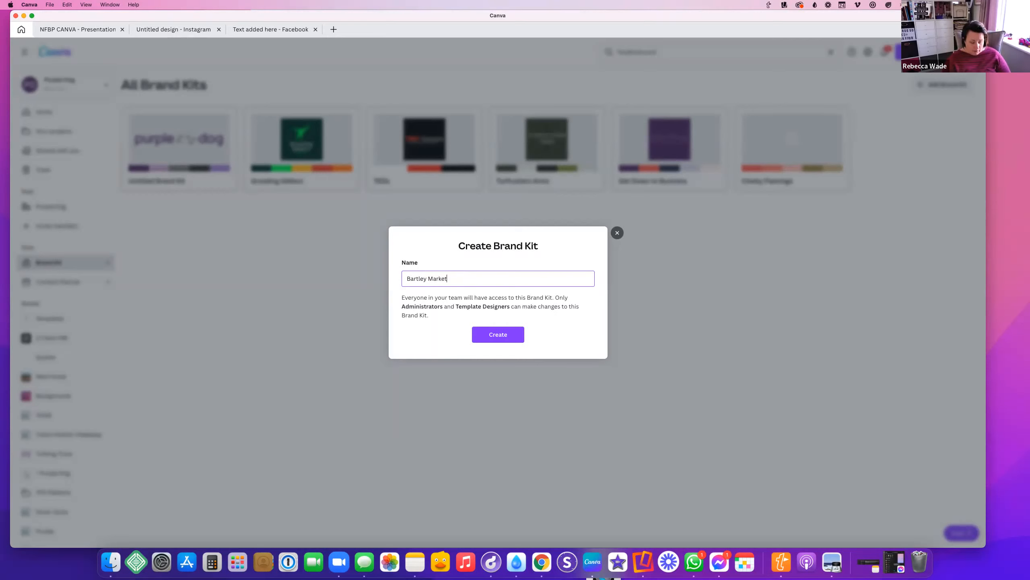
pyautogui.press('Return')
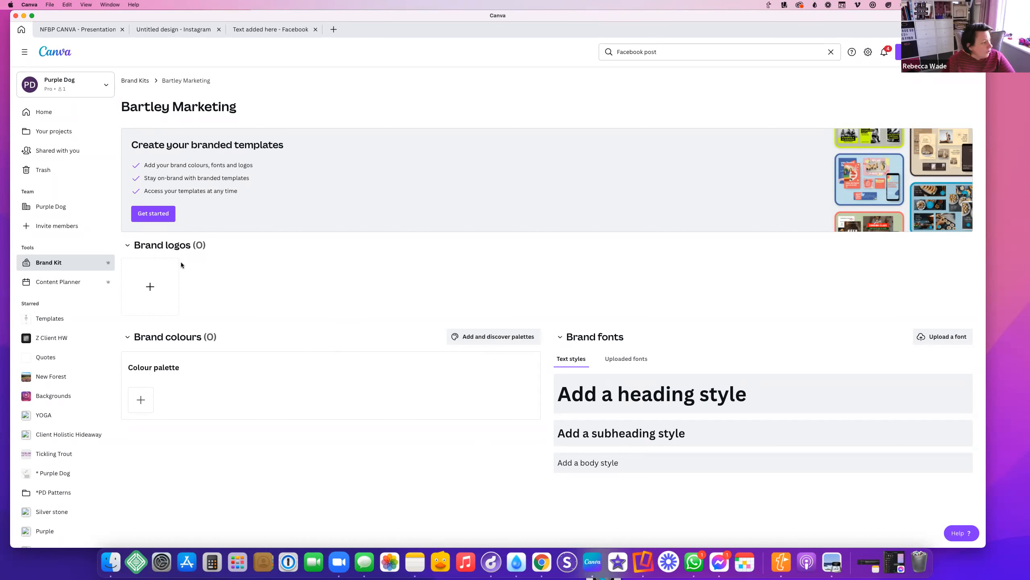
# Try dropping a logo file into the brand logo upload, then cancel the file chooser
pyautogui.click(148, 291)
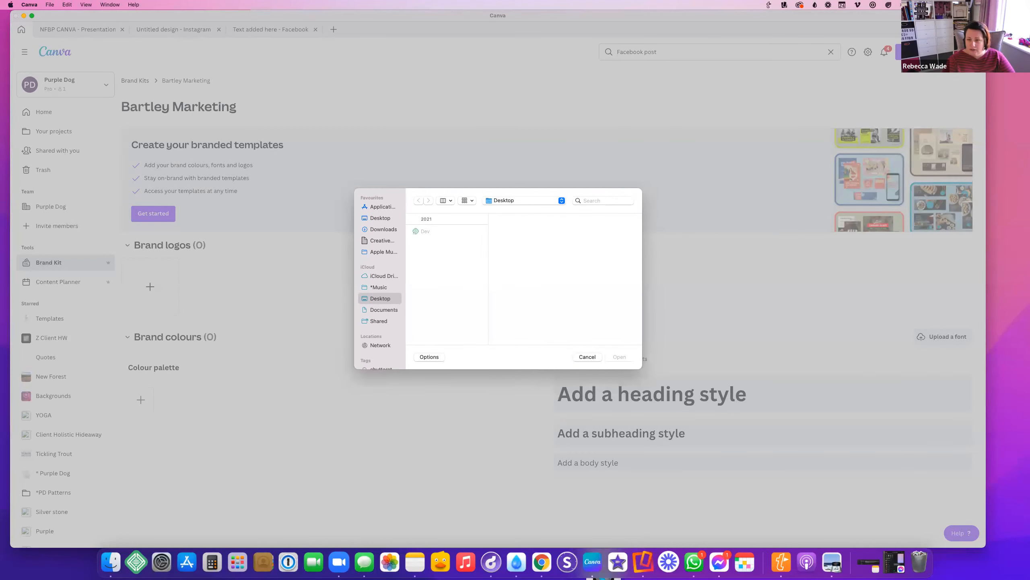
pyautogui.moveTo(787, 372); pyautogui.dragTo(453, 252)
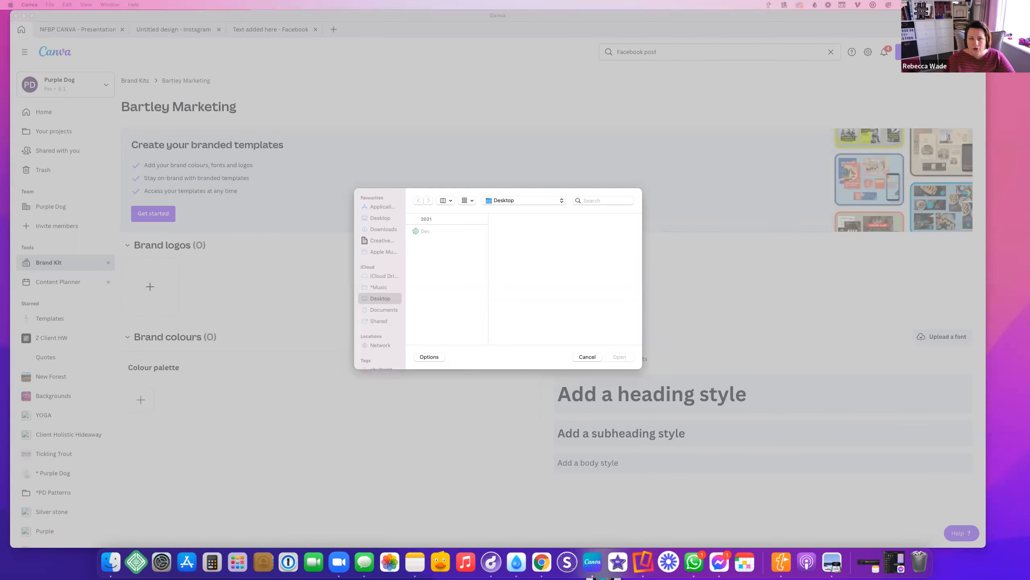
pyautogui.moveTo(1029, 264); pyautogui.dragTo(435, 267)
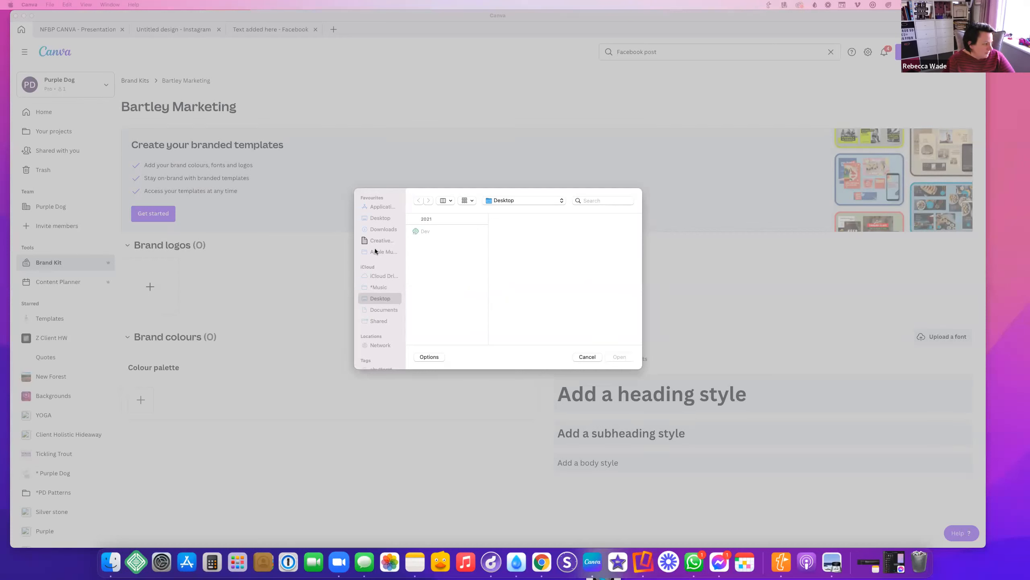
pyautogui.click(377, 299)
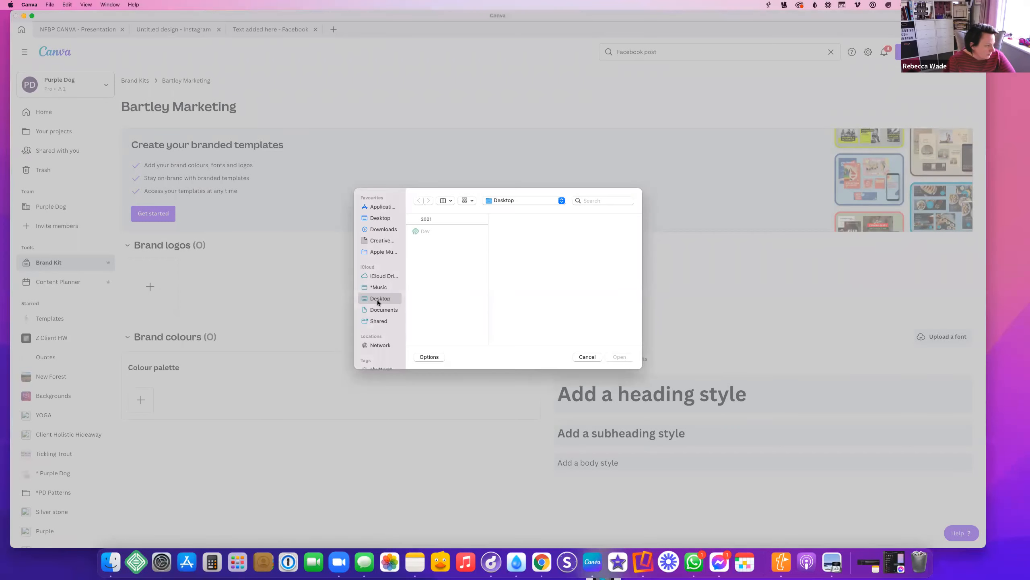
pyautogui.click(373, 217)
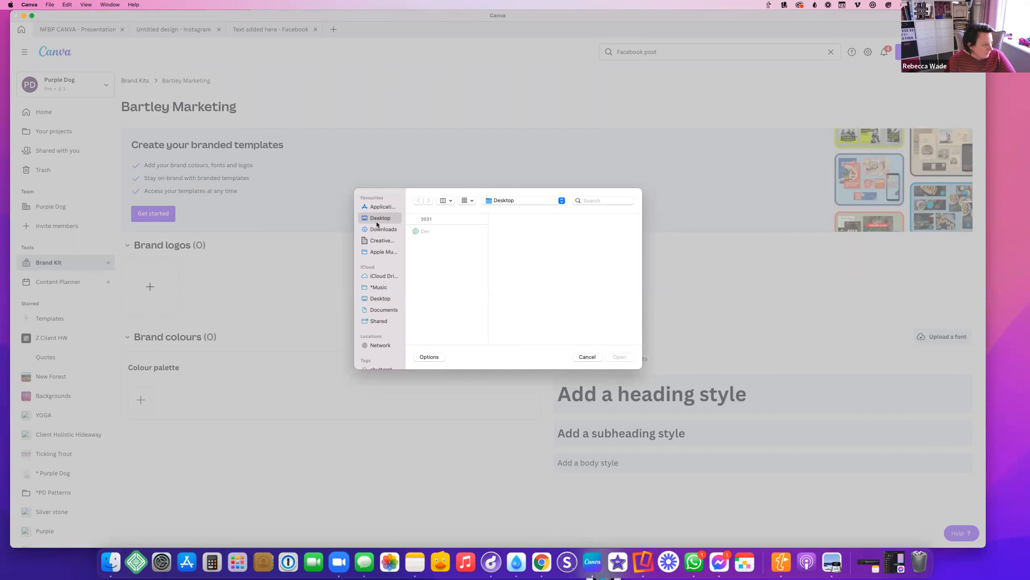
pyautogui.click(588, 357)
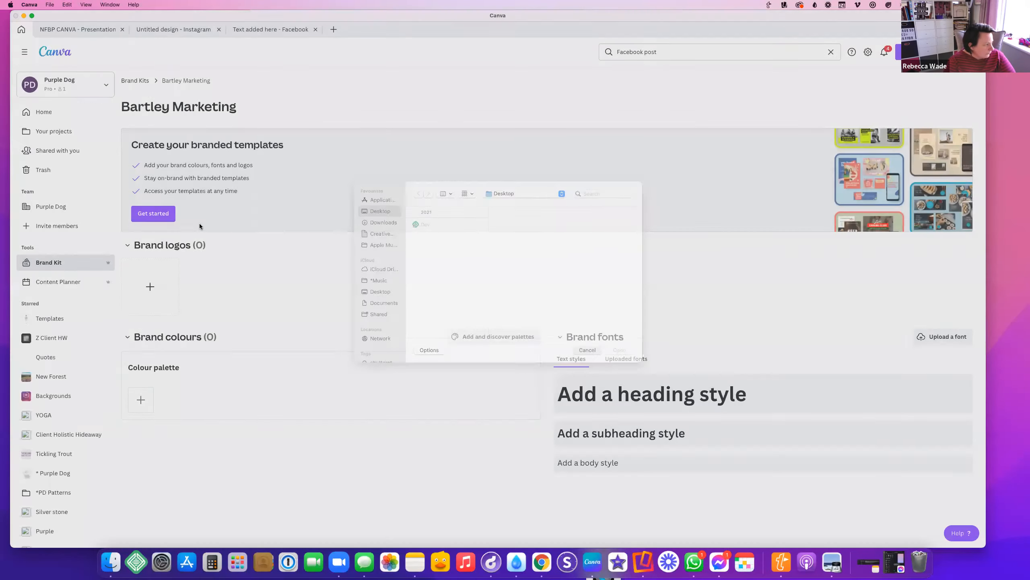
# Upload logo.png from the Desktop as the Bartley Marketing brand logo
pyautogui.click(149, 289)
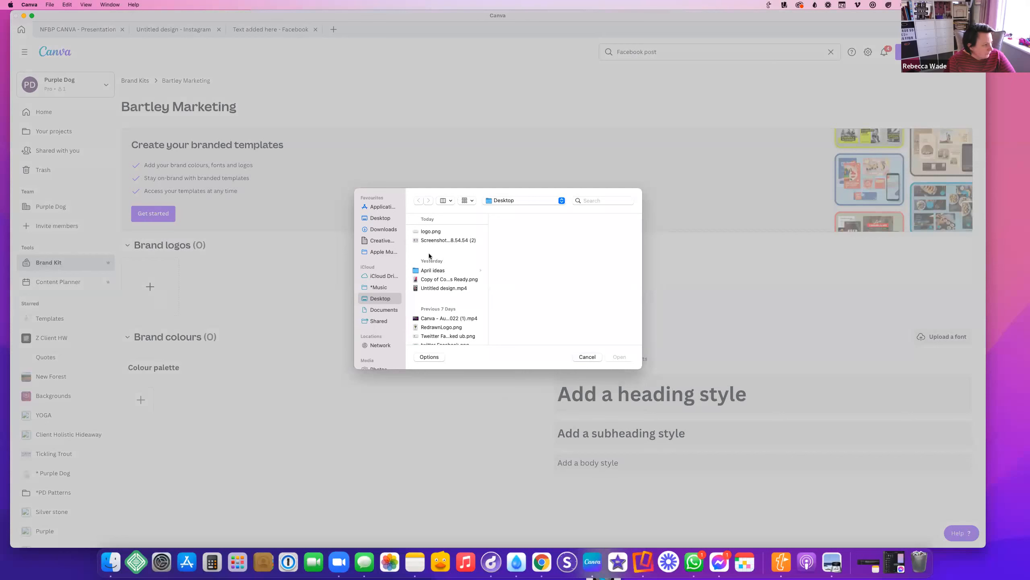
pyautogui.click(426, 239)
pyautogui.click(426, 233)
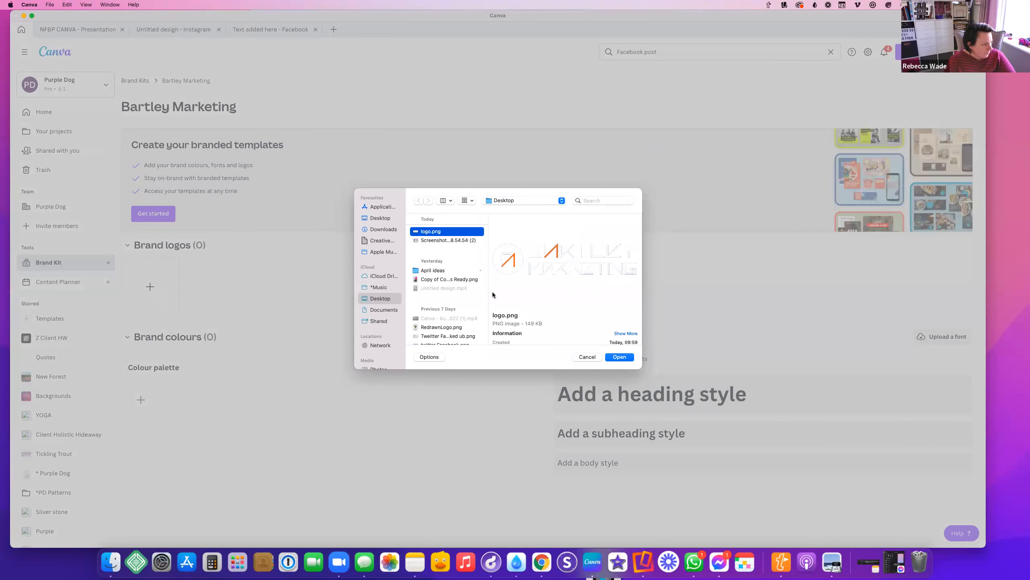
pyautogui.click(619, 356)
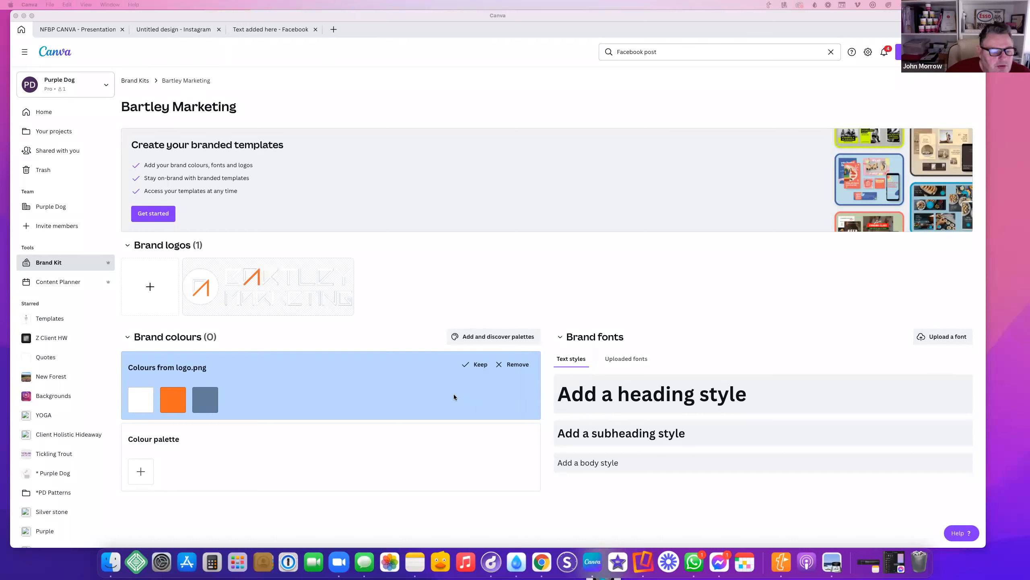
# Keep the logo's extracted colours and add a dark slate and dark navy #1F2C39
pyautogui.click(463, 365)
pyautogui.click(238, 399)
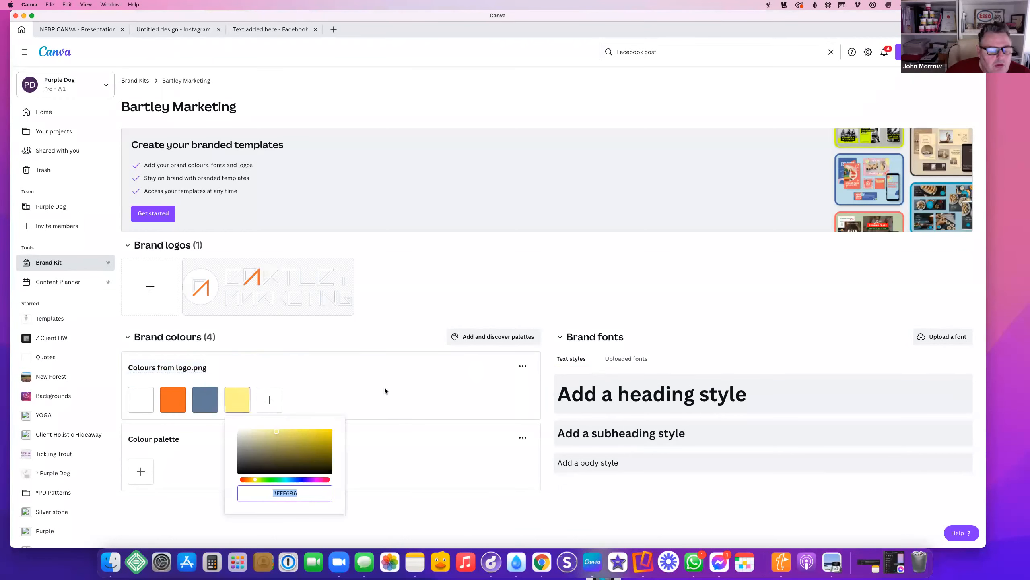
pyautogui.press('super+v')
pyautogui.click(280, 407)
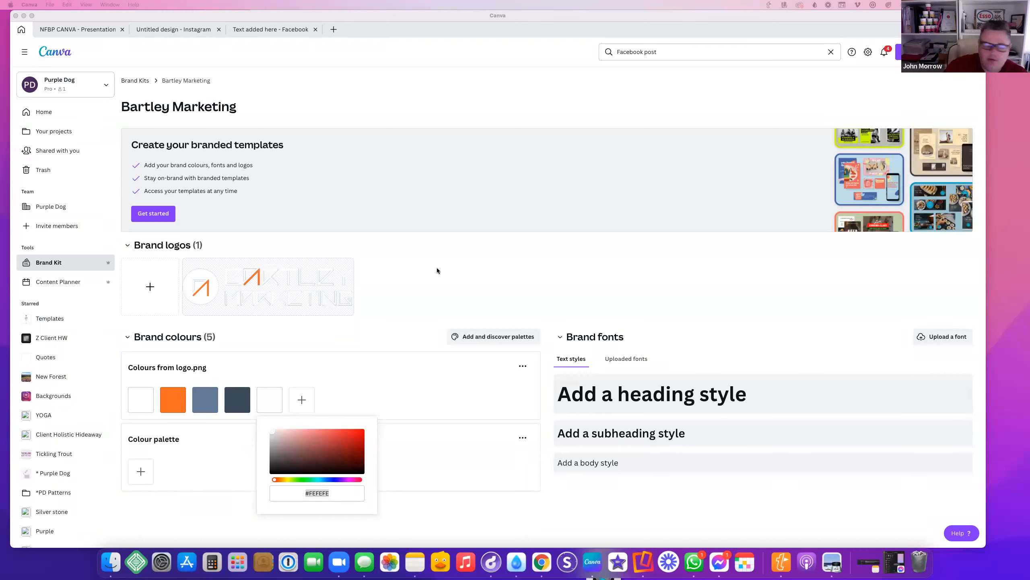
pyautogui.click(301, 400)
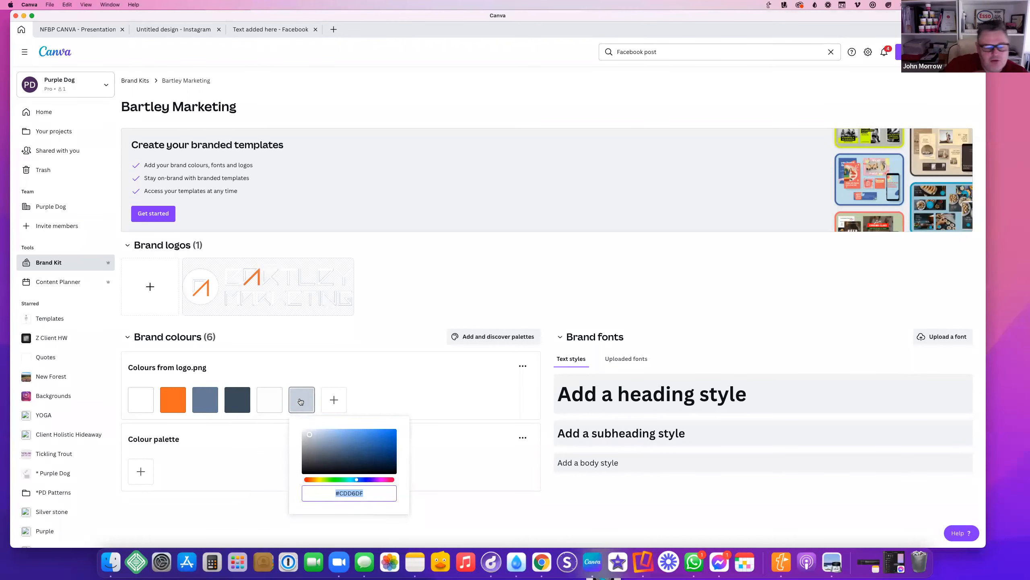
pyautogui.write('#1F2C39')
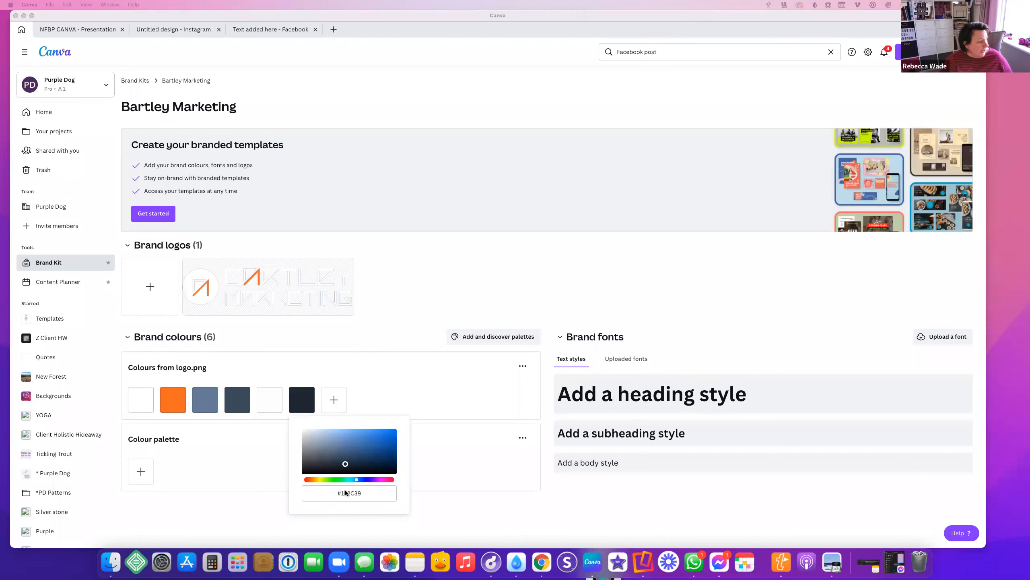
pyautogui.click(265, 399)
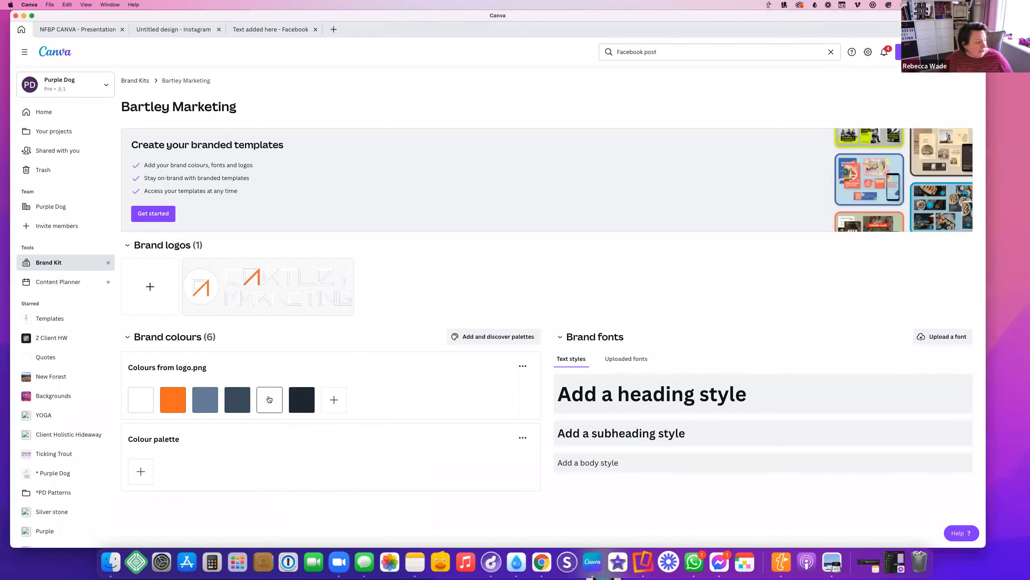
# Add two oranges, one deepened to #EB8409, and delete the extra white swatch
pyautogui.click(340, 403)
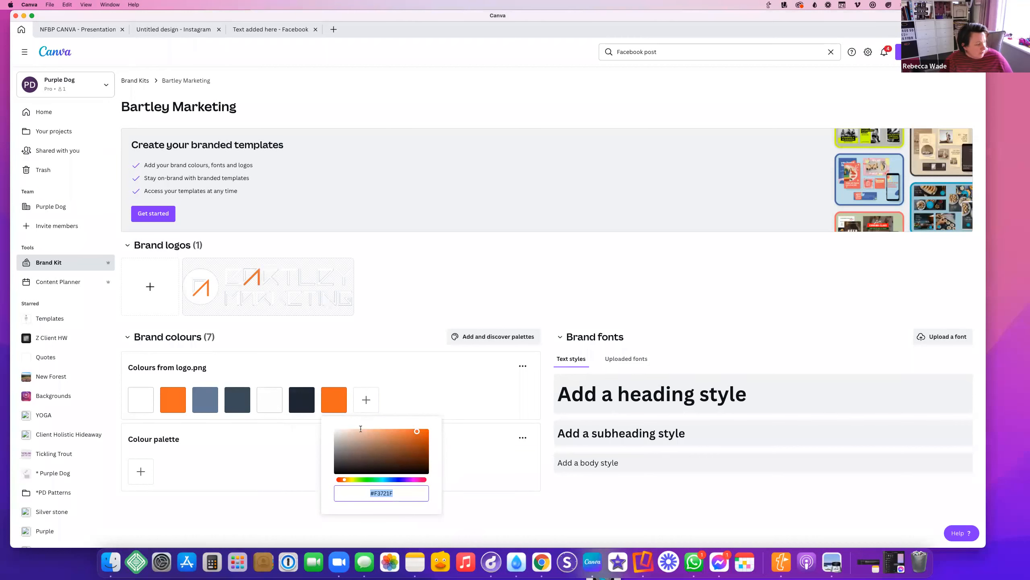
pyautogui.click(365, 400)
pyautogui.click(366, 399)
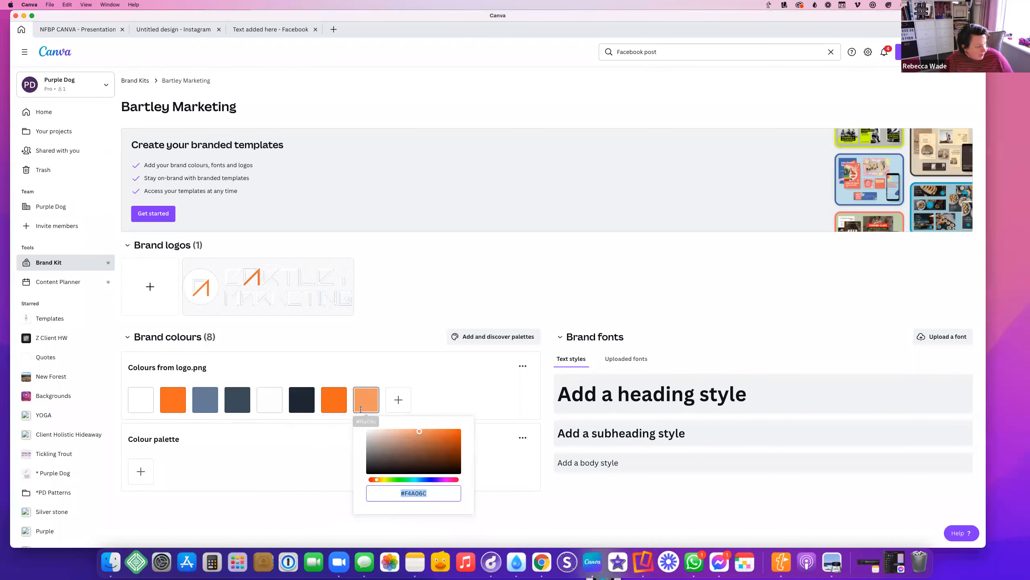
pyautogui.write('#EB8409')
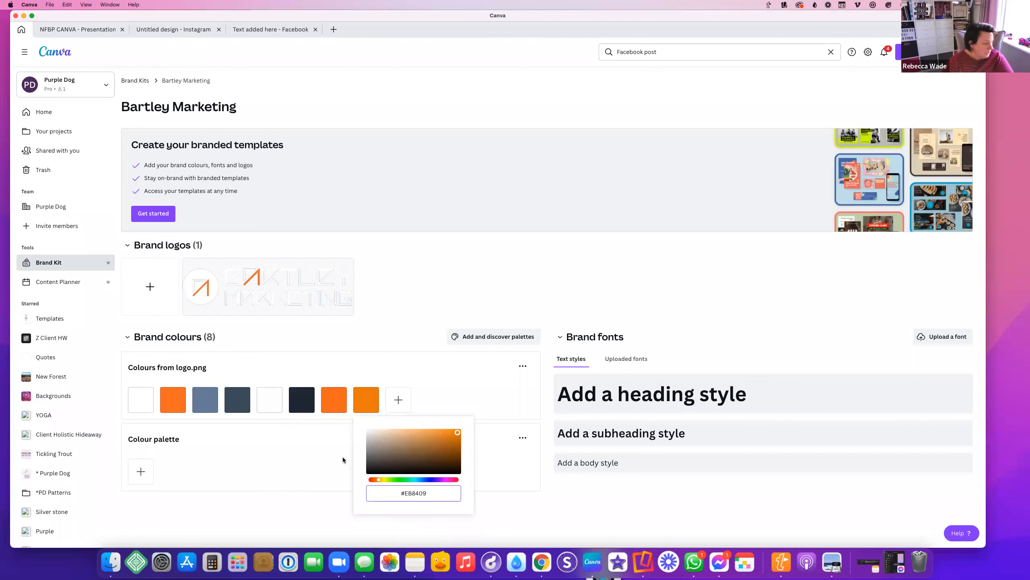
pyautogui.click(456, 380)
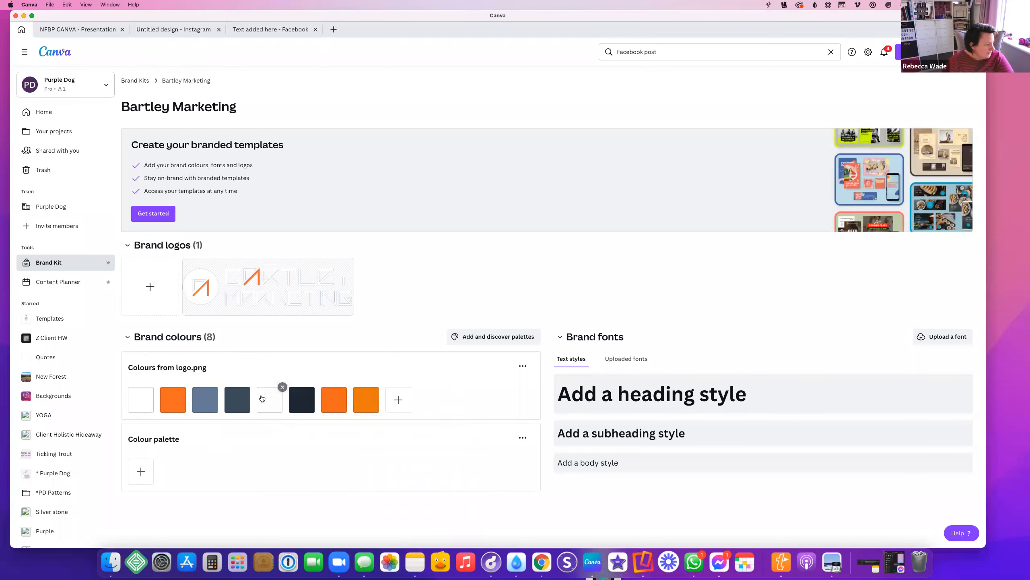
pyautogui.click(282, 387)
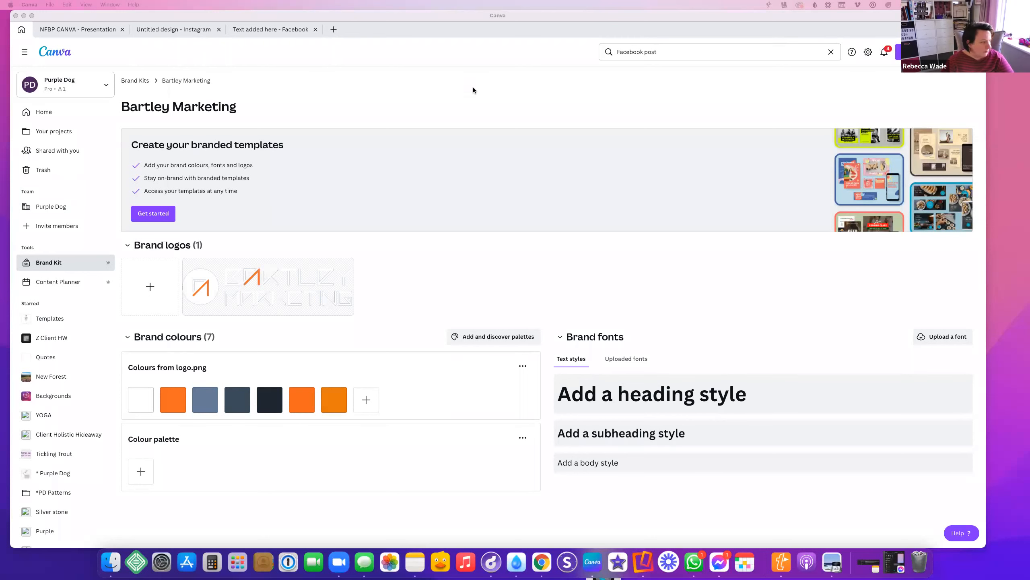
# Upload the orange lymington.com circle PNG from the Desktop as a second brand logo
pyautogui.click(157, 272)
pyautogui.click(157, 272)
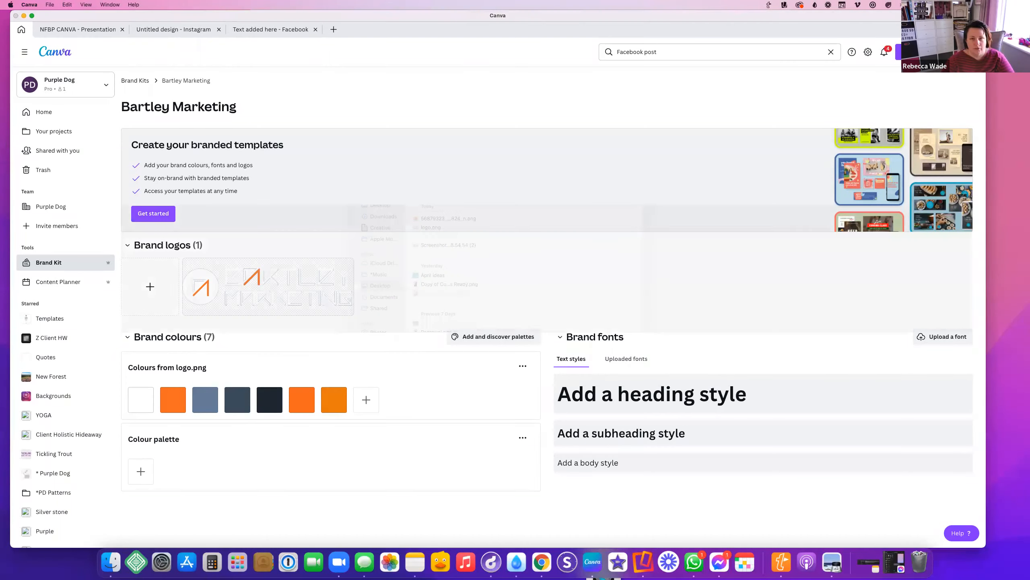
pyautogui.moveTo(471, 231); pyautogui.dragTo(467, 244)
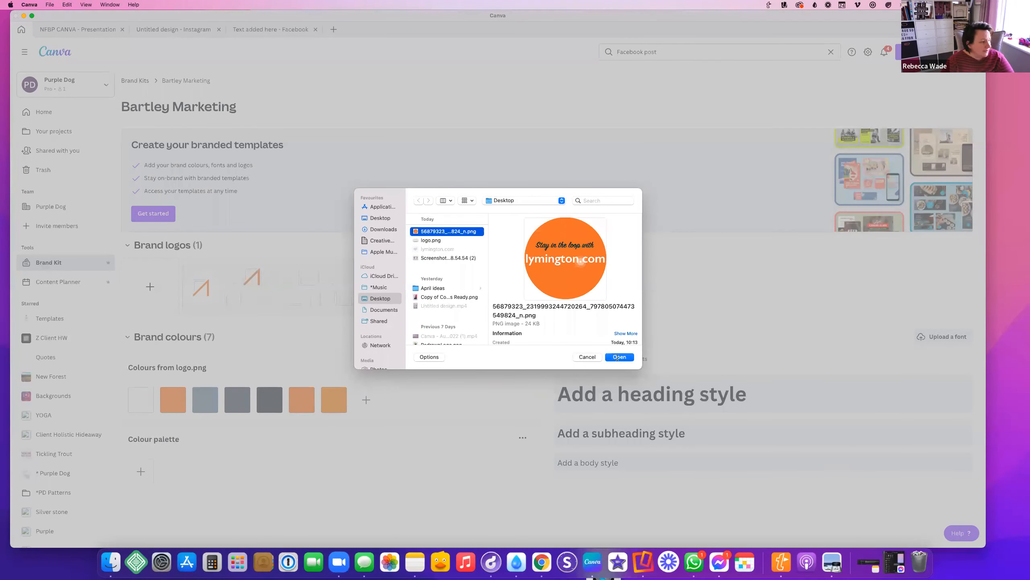
pyautogui.click(619, 357)
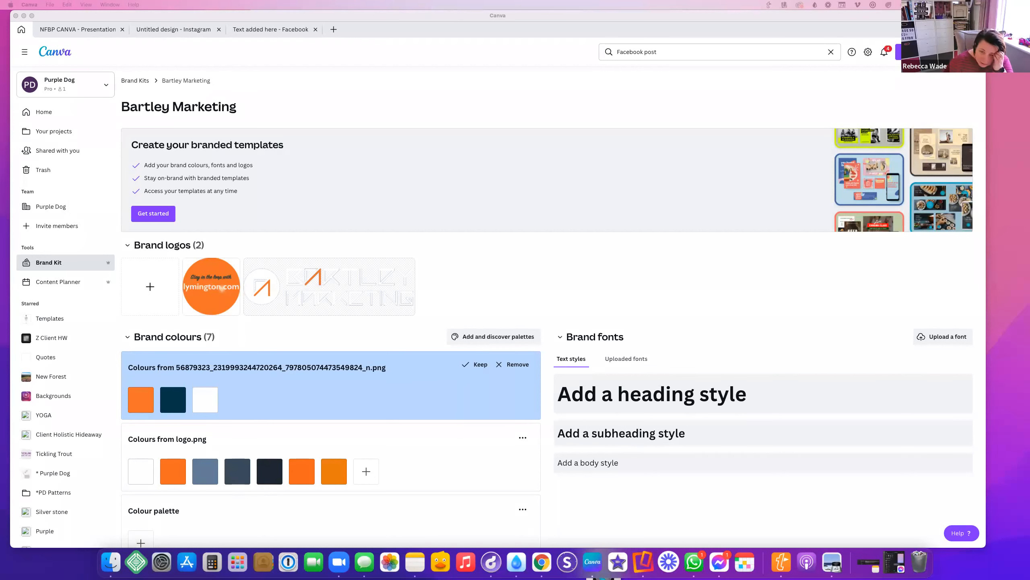
# Add a heading style using Open Sans Bold at size 31.5
pyautogui.click(639, 404)
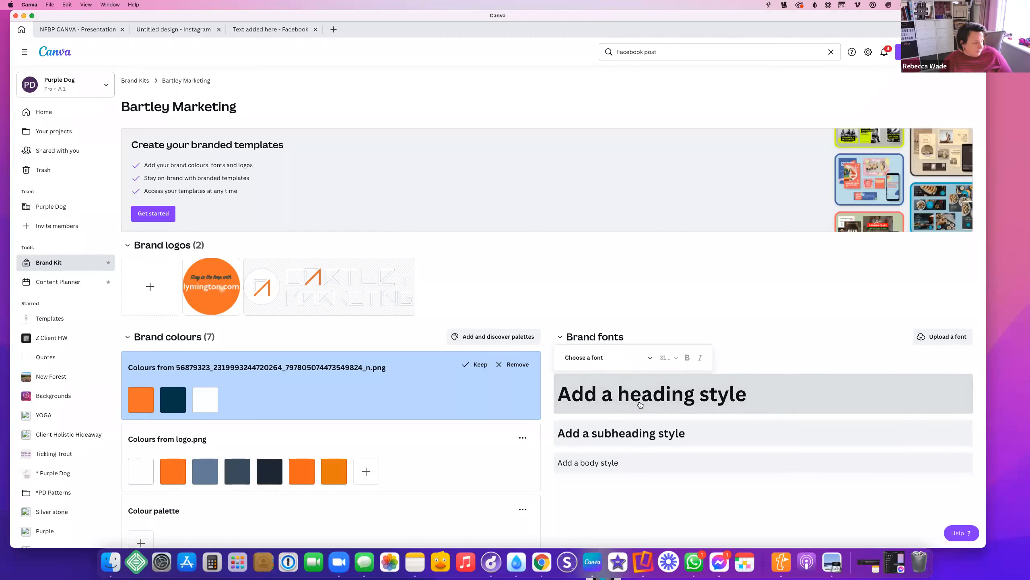
pyautogui.click(606, 356)
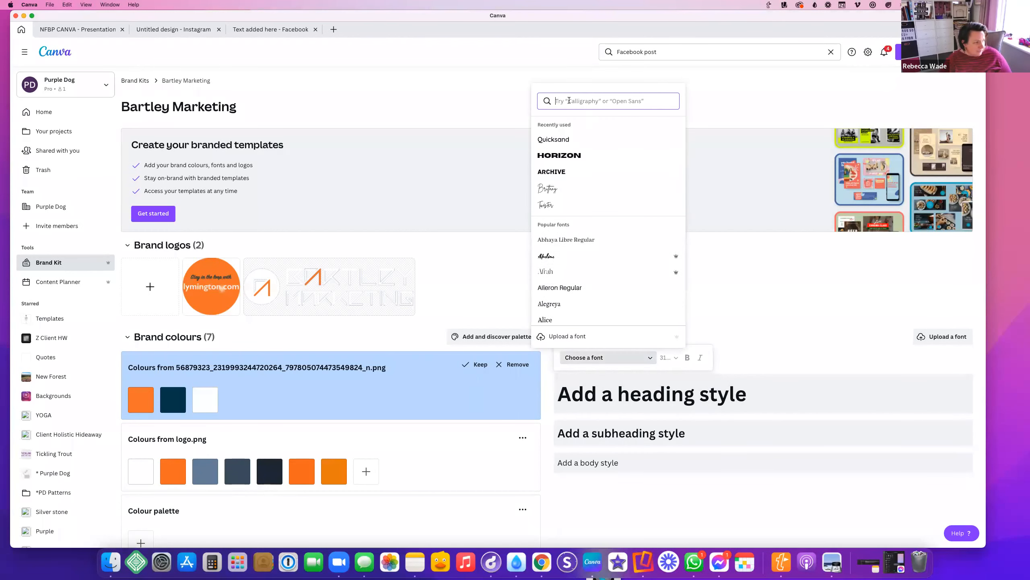
pyautogui.write('open')
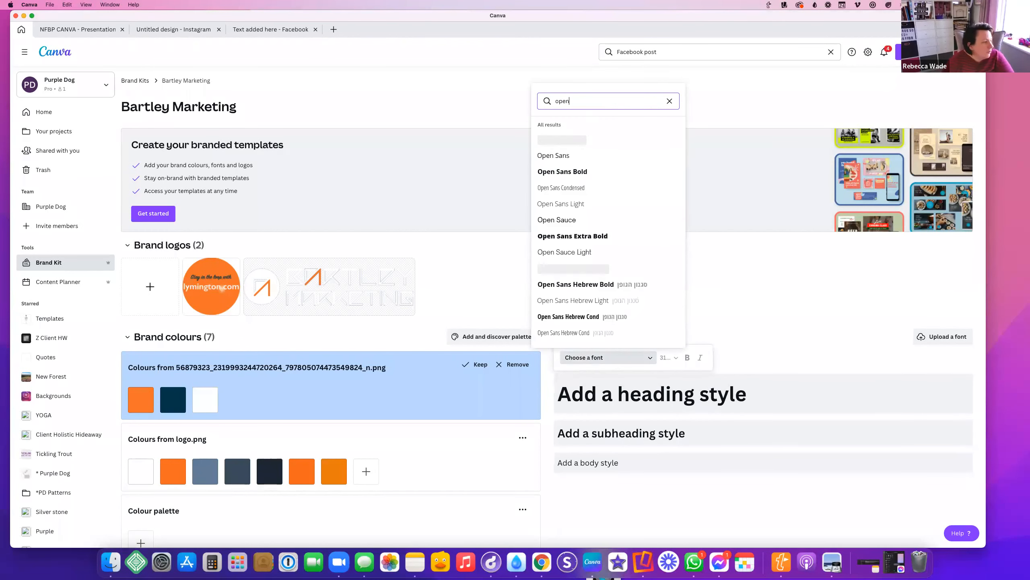
pyautogui.click(564, 170)
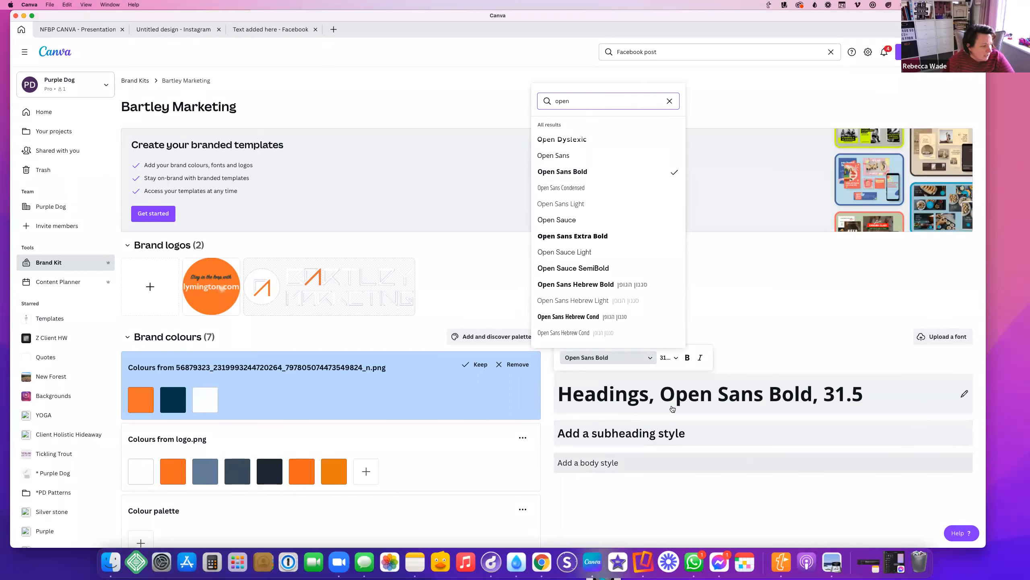
pyautogui.click(673, 357)
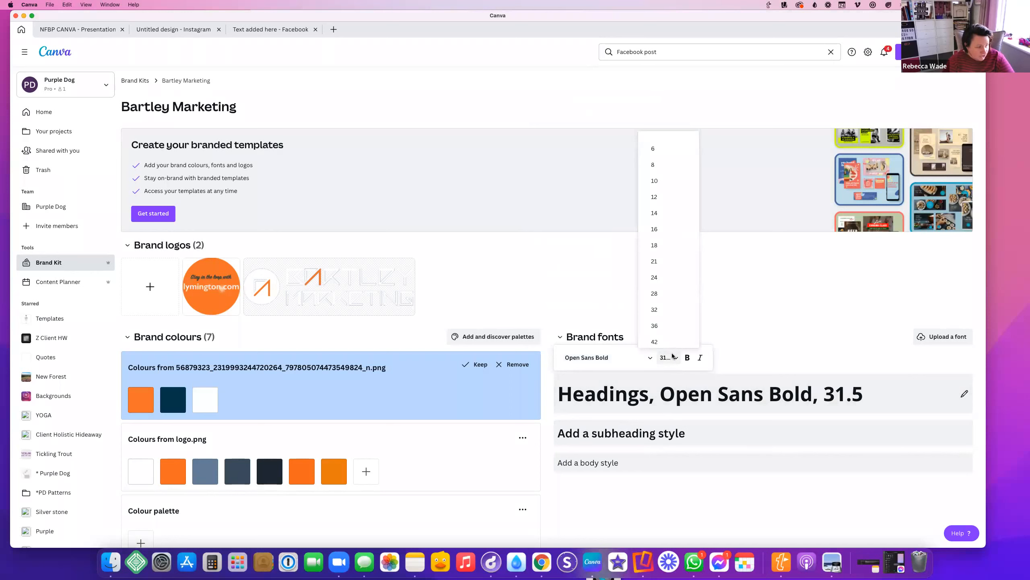
pyautogui.scroll(-1, 676, 339)
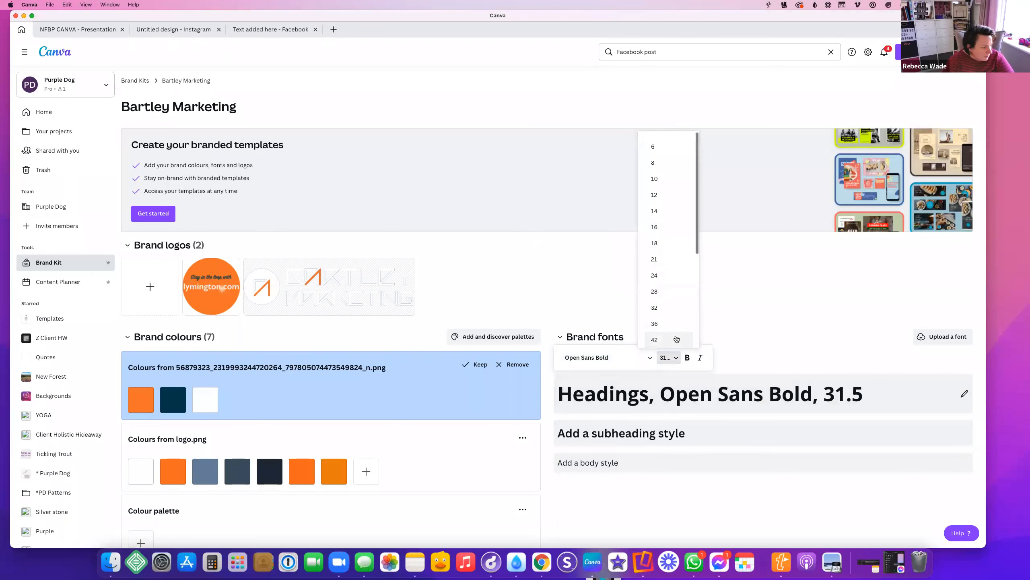
# Set the subheading style font to Open Sans at size 18
pyautogui.click(644, 424)
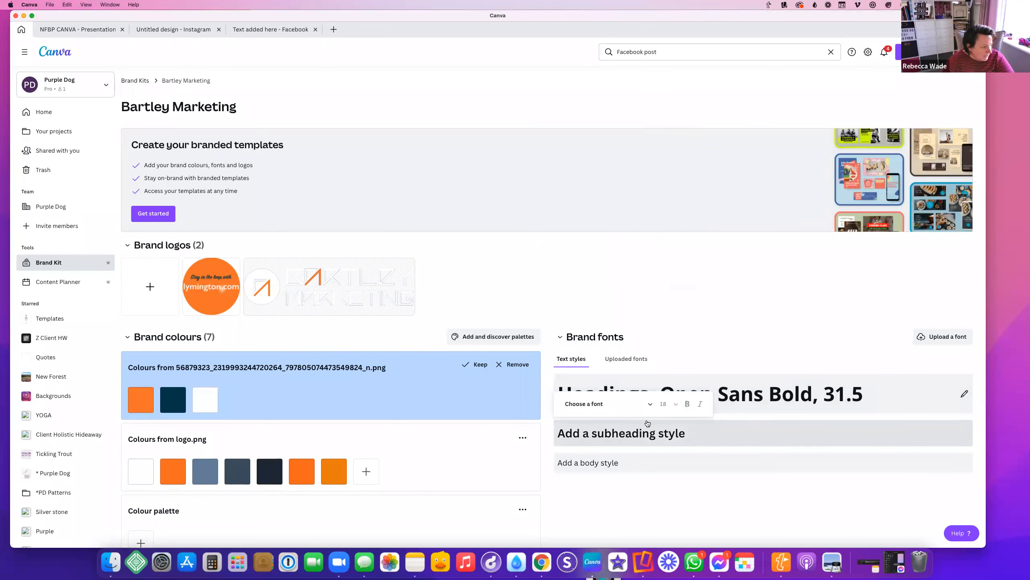
pyautogui.click(598, 406)
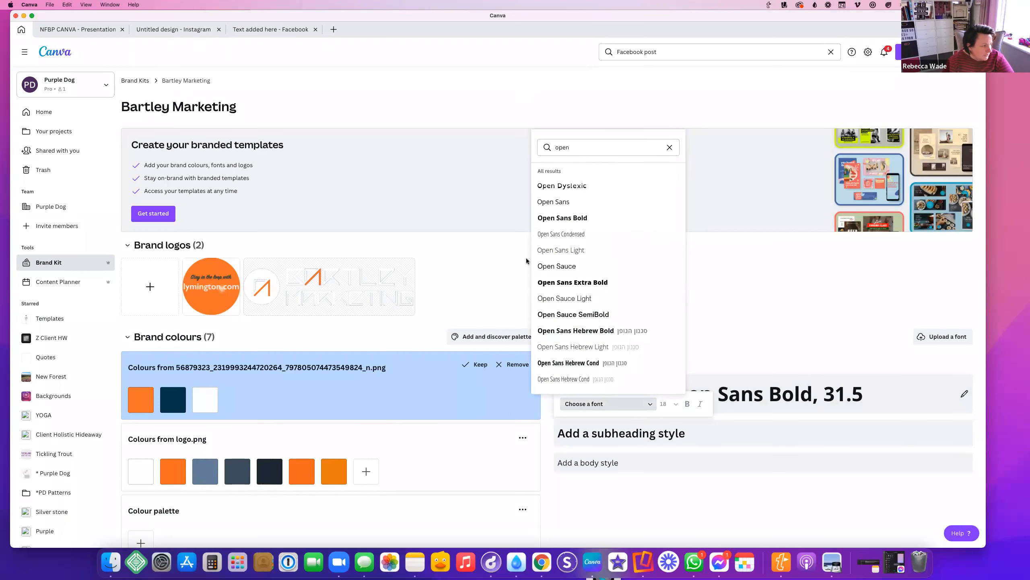
pyautogui.click(553, 201)
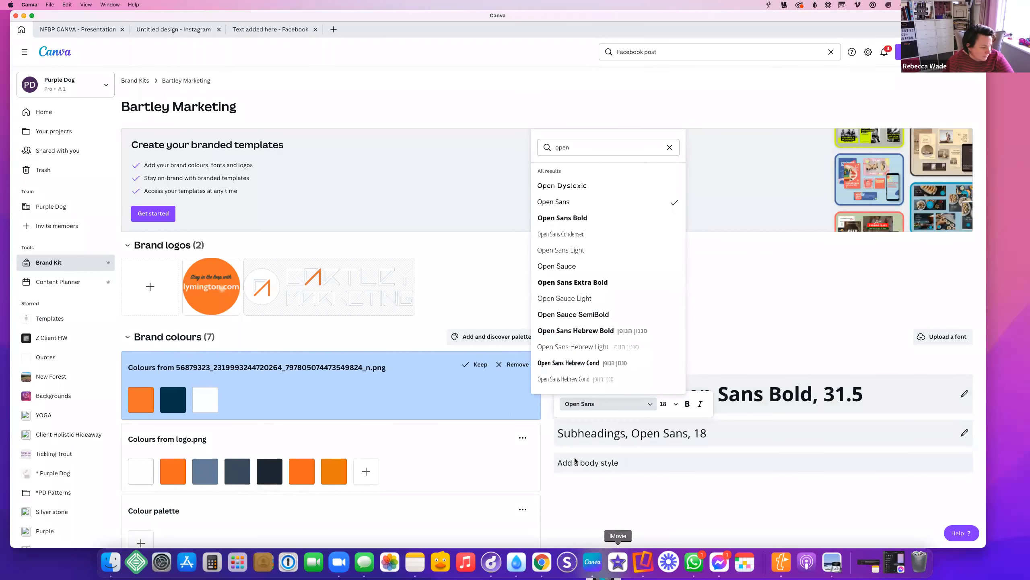
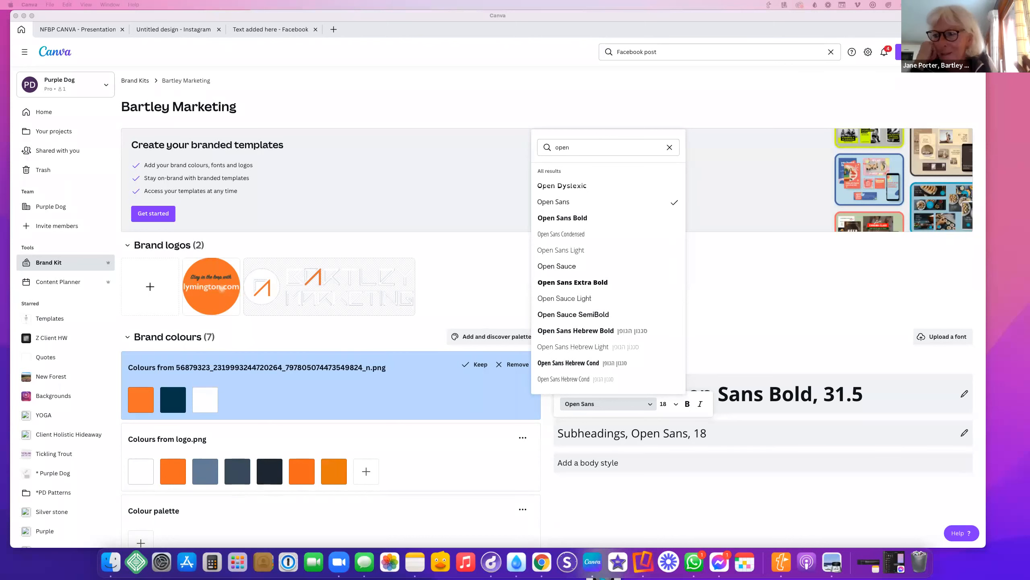
# Add a Body text style to the brand kit using Open Sans at size 12
pyautogui.click(662, 468)
pyautogui.click(598, 434)
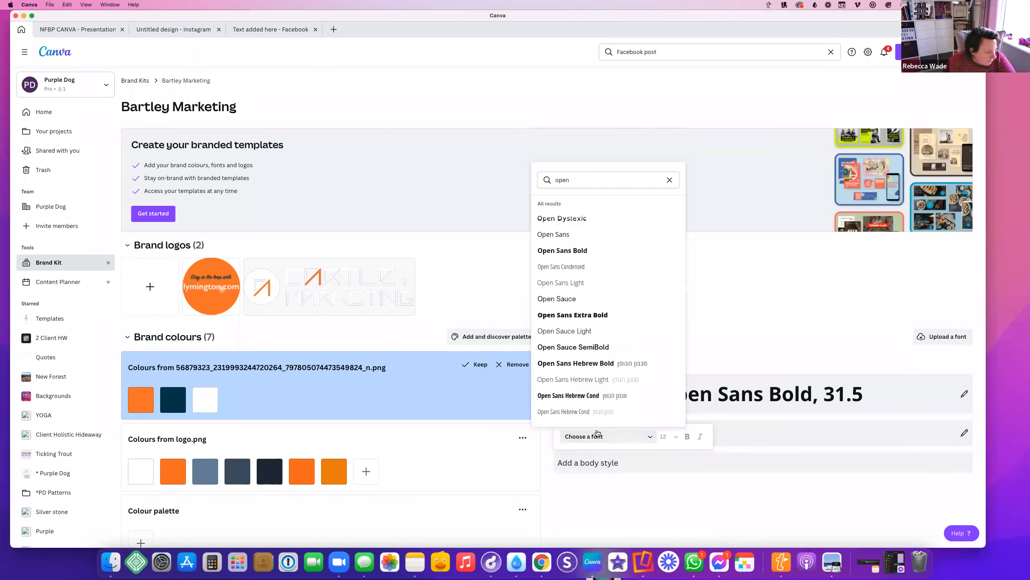
pyautogui.click(894, 433)
pyautogui.click(612, 463)
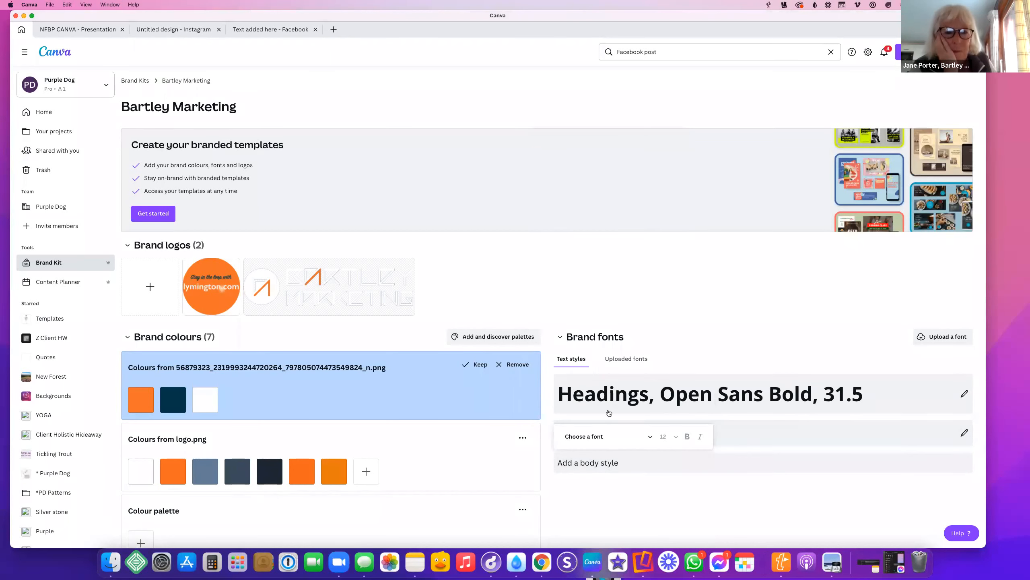
pyautogui.click(588, 436)
pyautogui.click(562, 234)
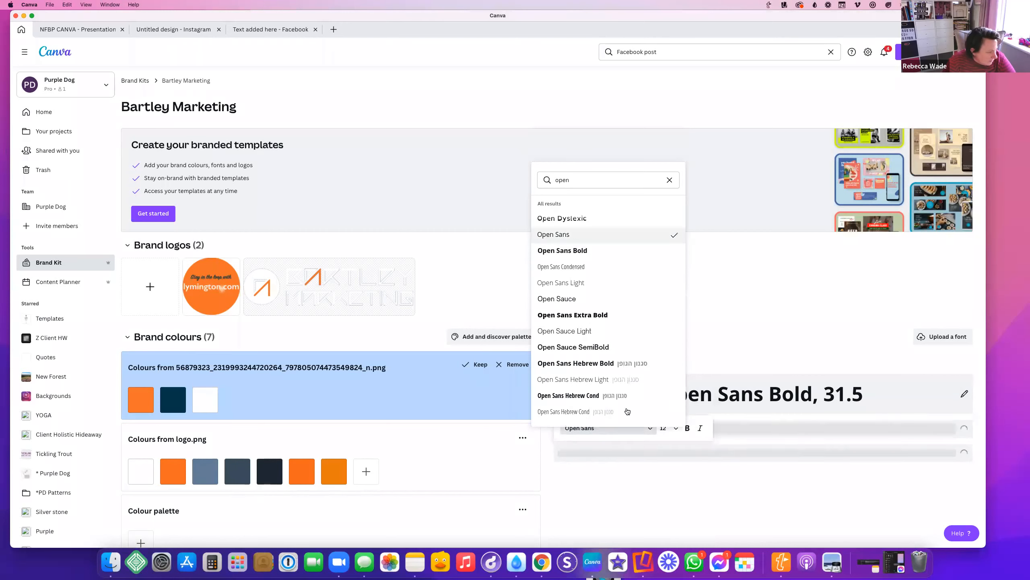
pyautogui.click(854, 435)
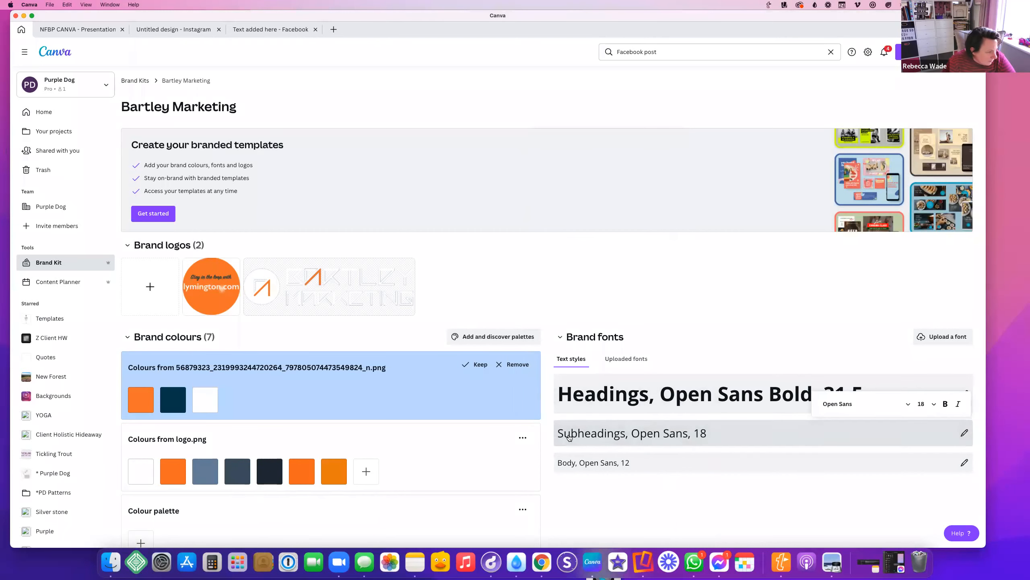
# Check the brand's uploaded fonts, then go back to the text styles and pick Subheadings
pyautogui.click(622, 364)
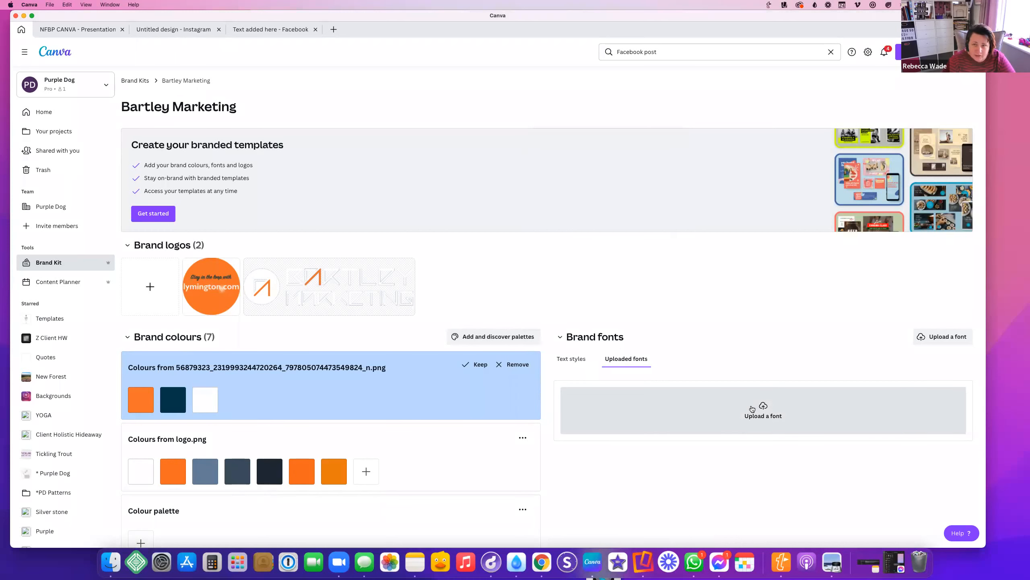
pyautogui.click(568, 358)
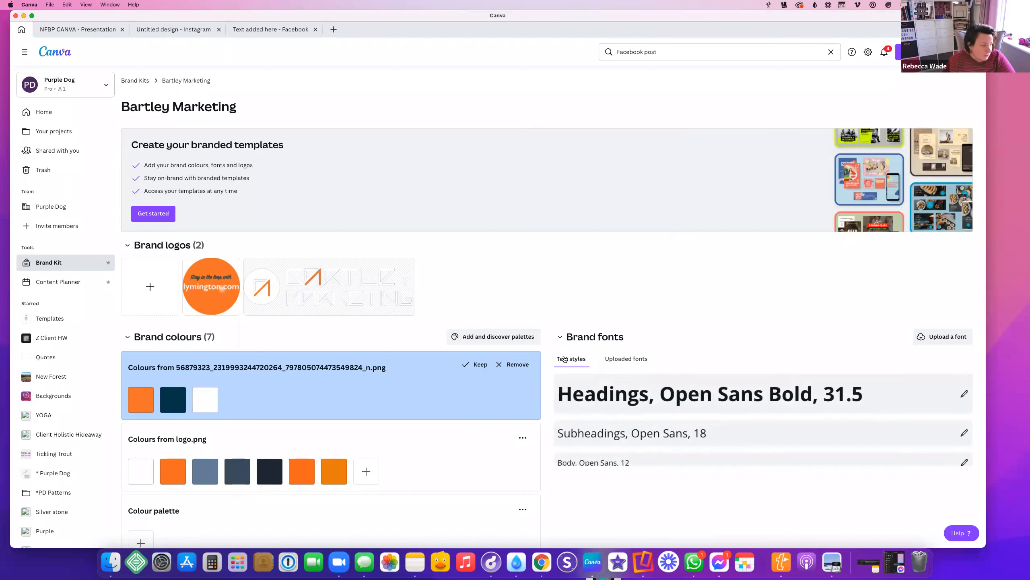
pyautogui.click(695, 437)
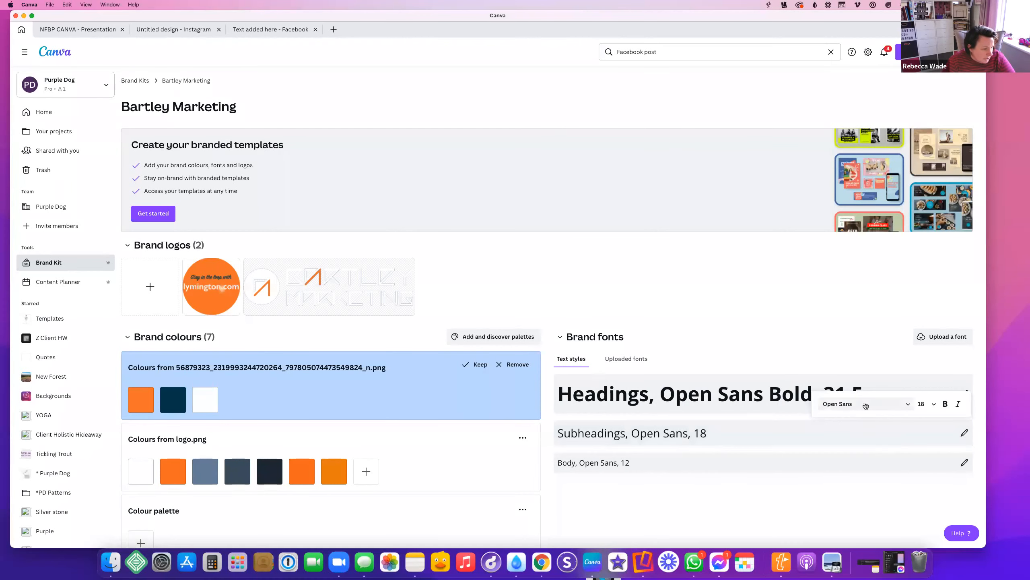
# Search fonts for 'script' and set the Subheadings style to Magnolia Script, size 18
pyautogui.click(878, 404)
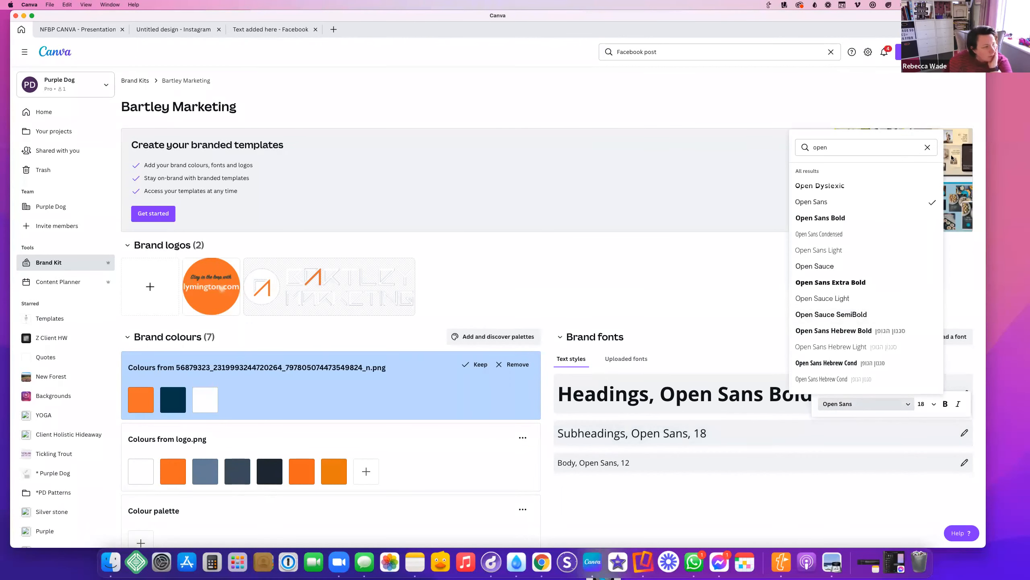
pyautogui.click(927, 148)
pyautogui.scroll(-6, 834, 335)
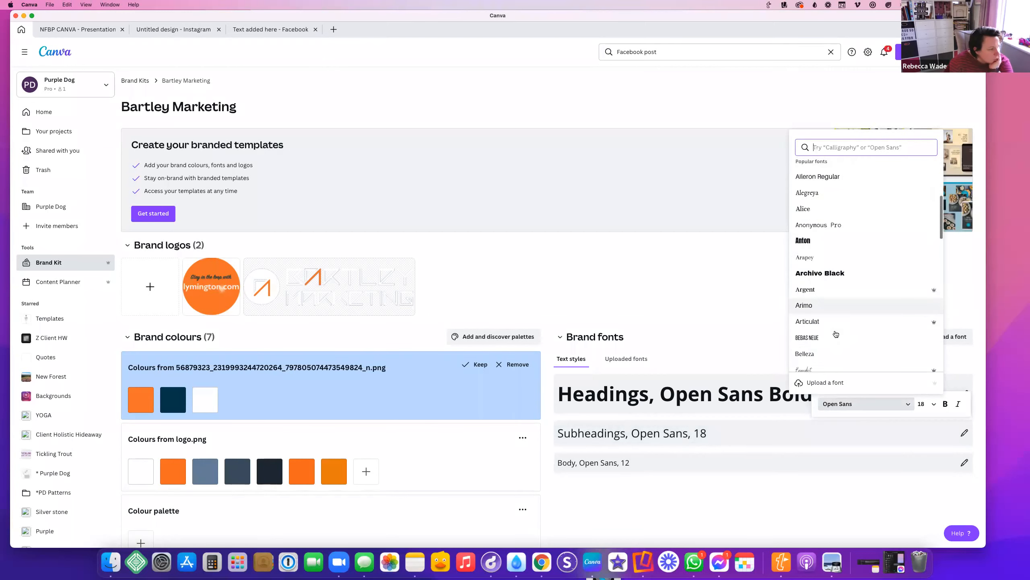
pyautogui.scroll(-5, 835, 334)
pyautogui.scroll(4, 836, 335)
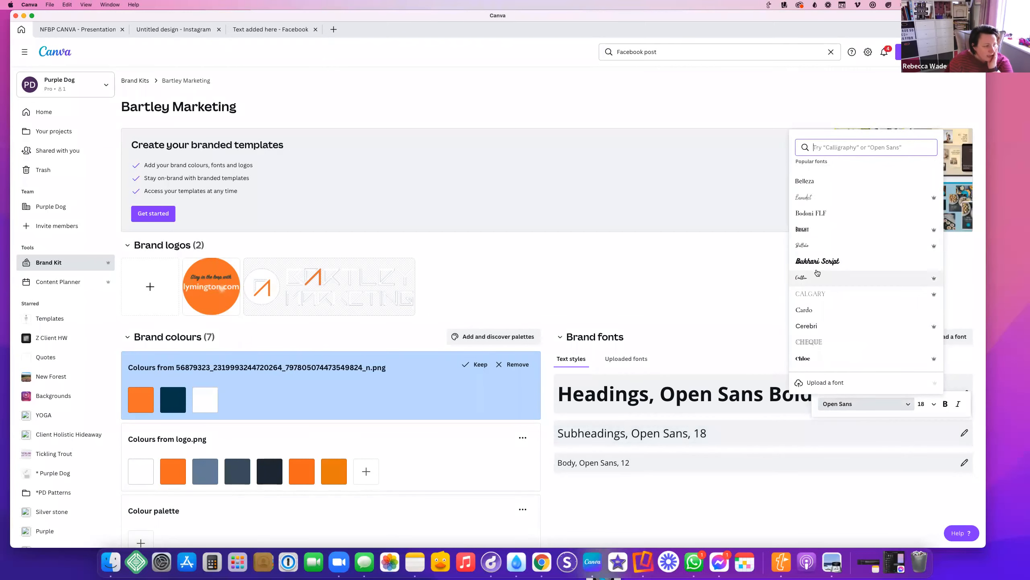
pyautogui.scroll(-8, 817, 284)
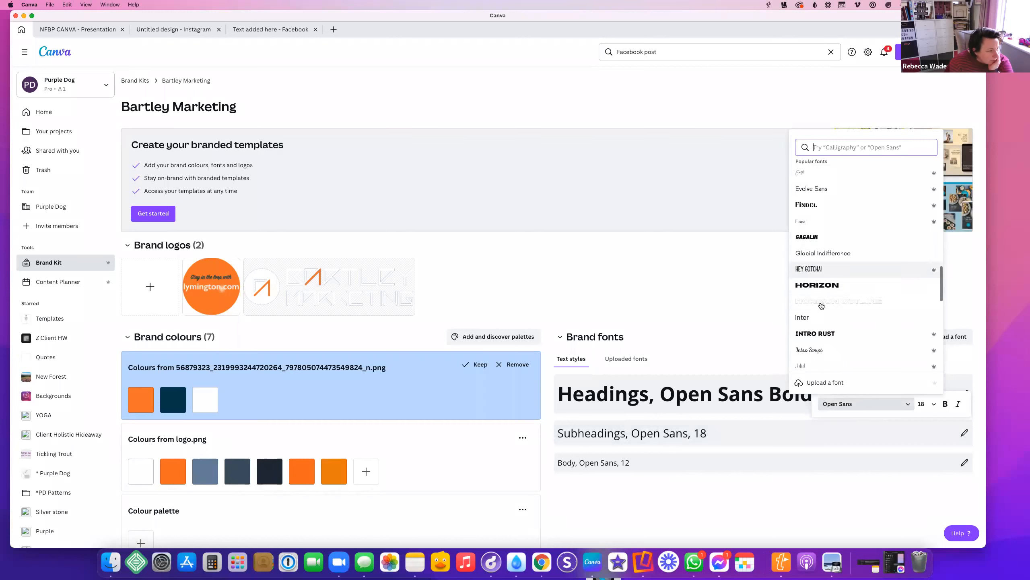
pyautogui.scroll(-4, 822, 305)
pyautogui.scroll(-4, 821, 292)
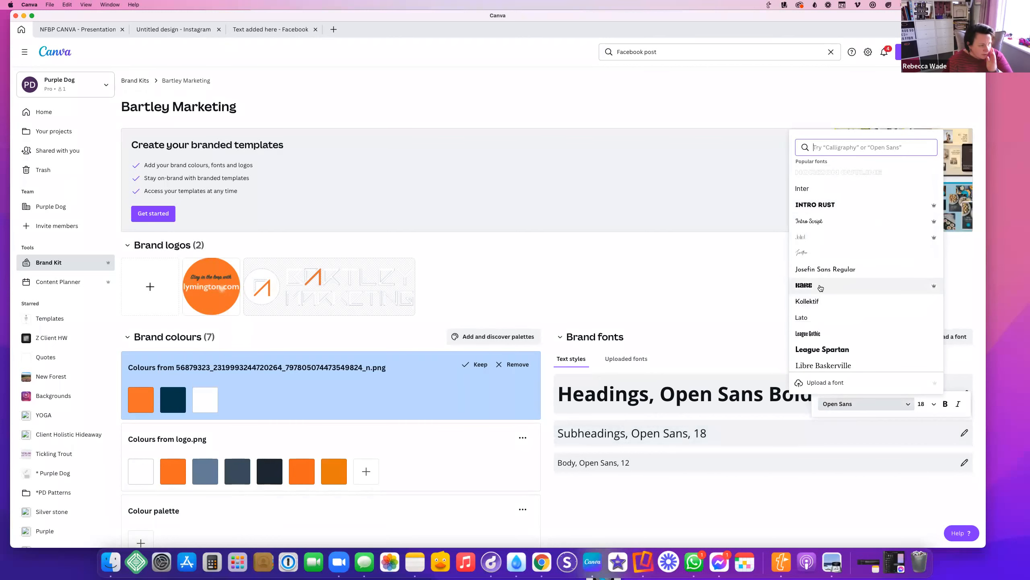
pyautogui.write('script')
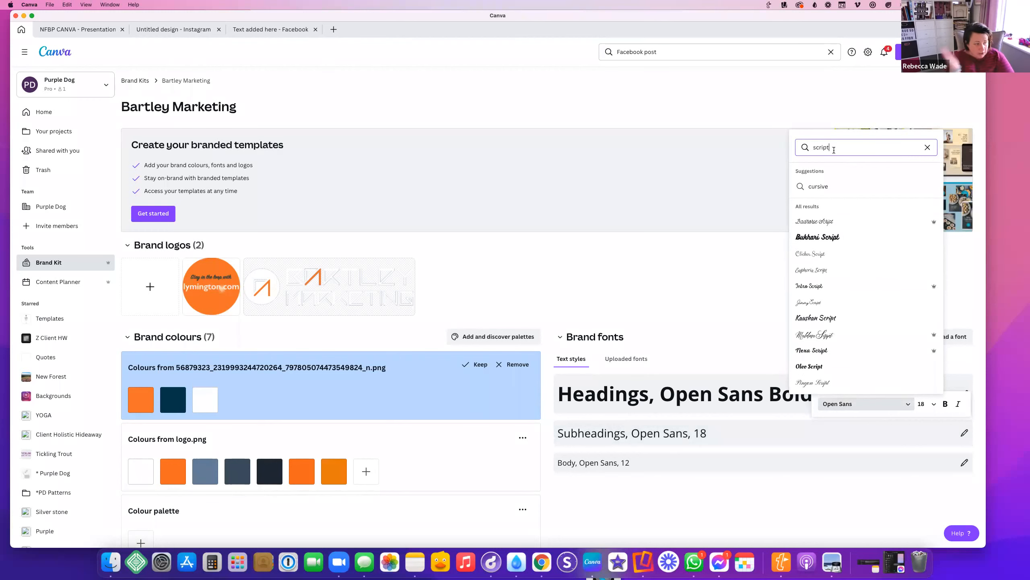
pyautogui.scroll(-5, 836, 286)
pyautogui.scroll(-3, 836, 285)
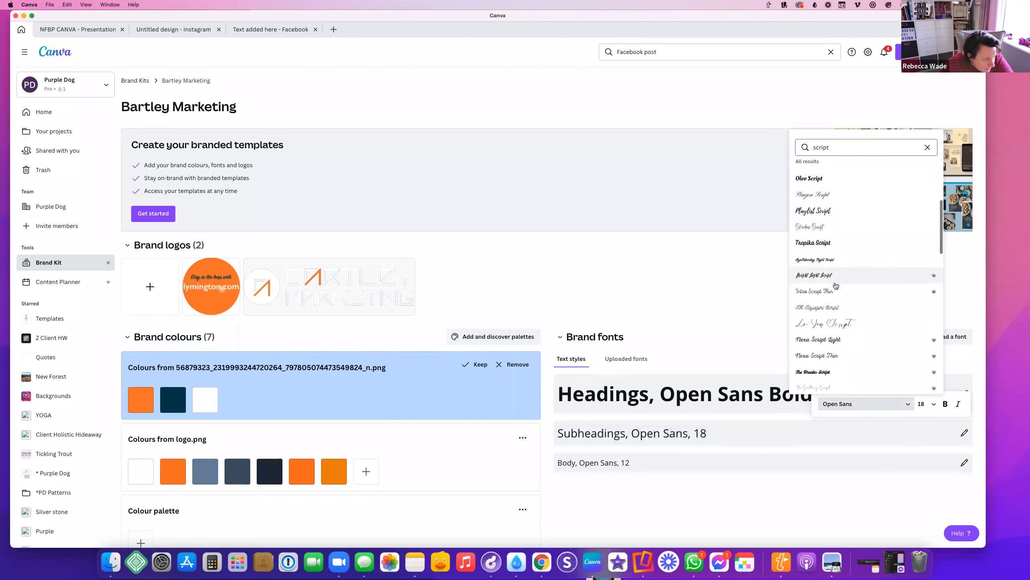
pyautogui.scroll(-6, 836, 285)
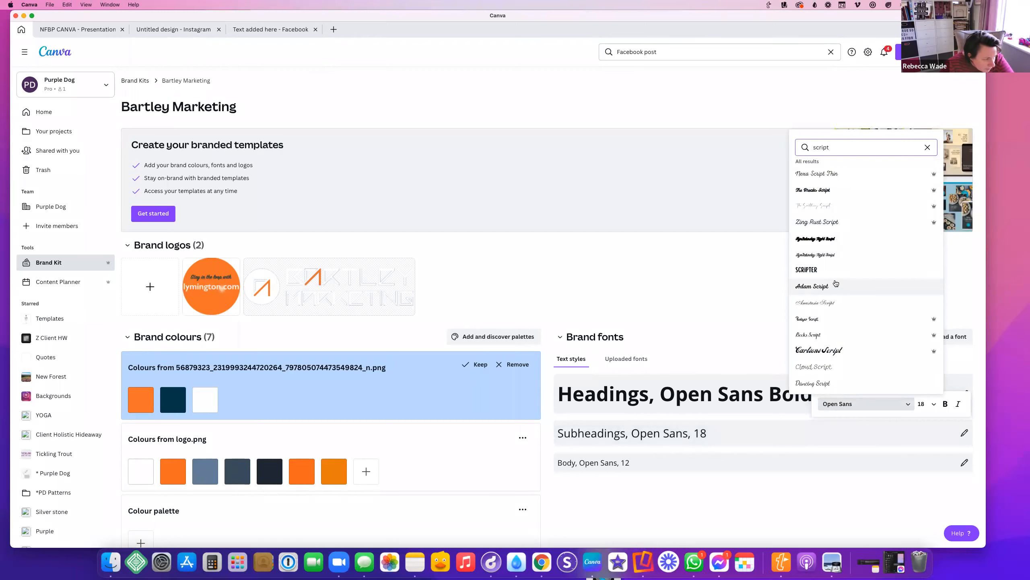
pyautogui.scroll(-8, 842, 364)
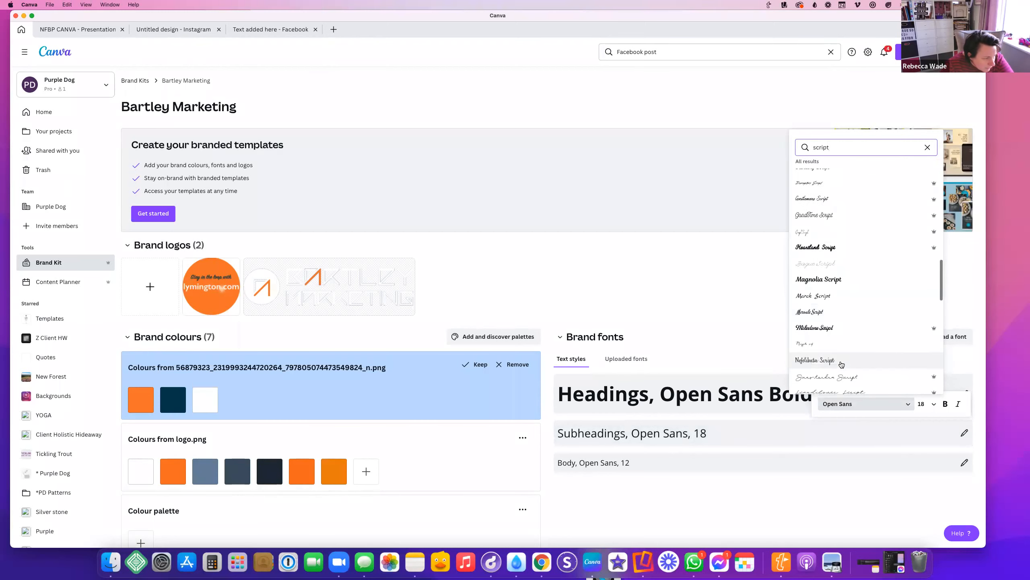
pyautogui.click(827, 280)
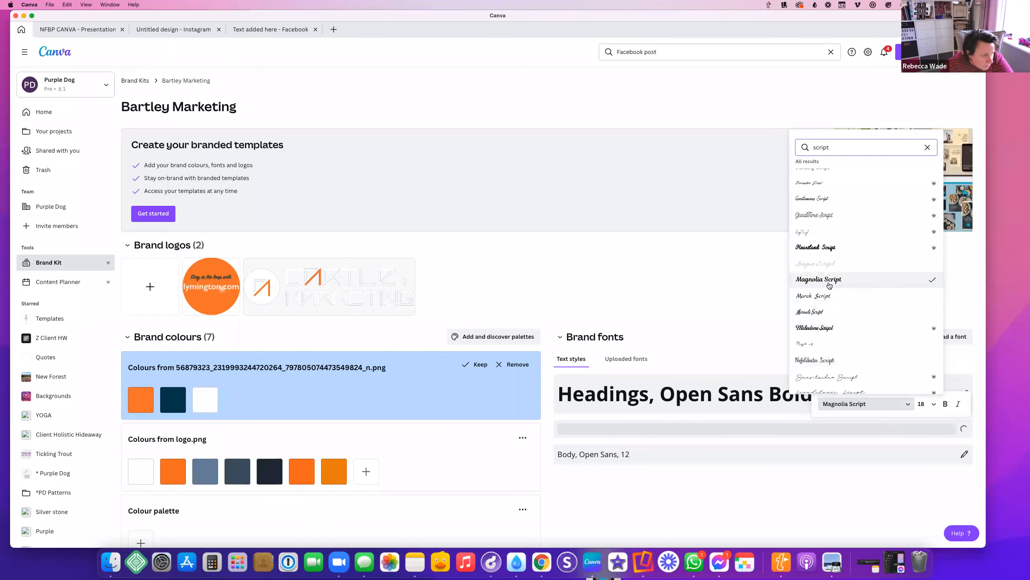
pyautogui.click(674, 496)
pyautogui.scroll(-2, 674, 496)
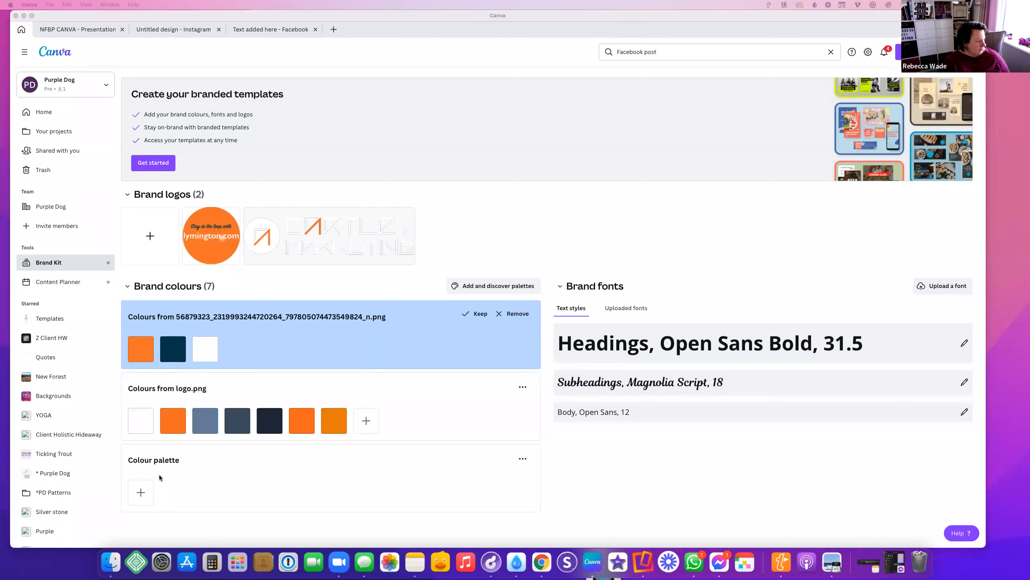
# Add a new navy #093D52 swatch to the logo colour palette
pyautogui.click(365, 430)
pyautogui.click(360, 433)
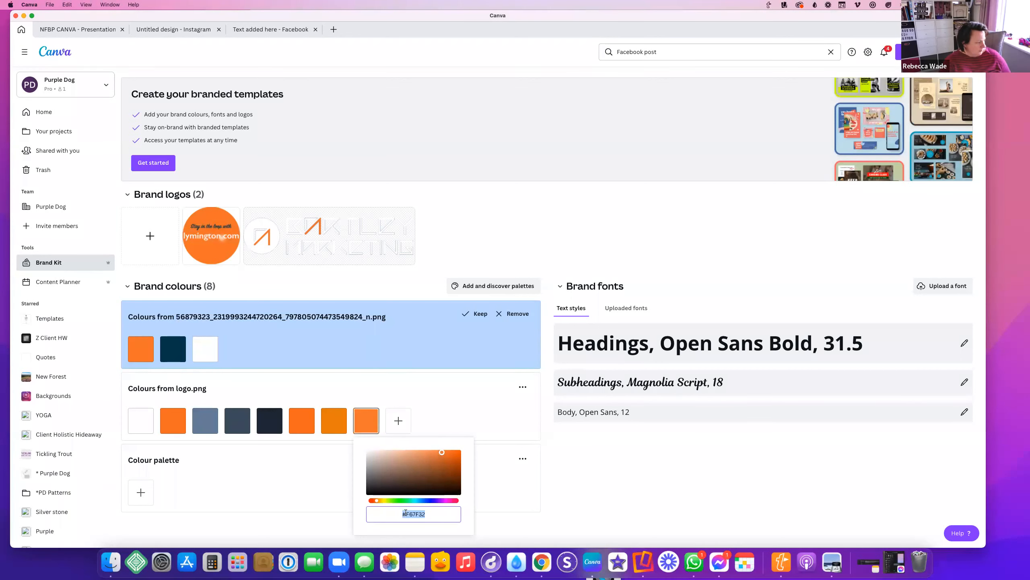
pyautogui.write('#093D52')
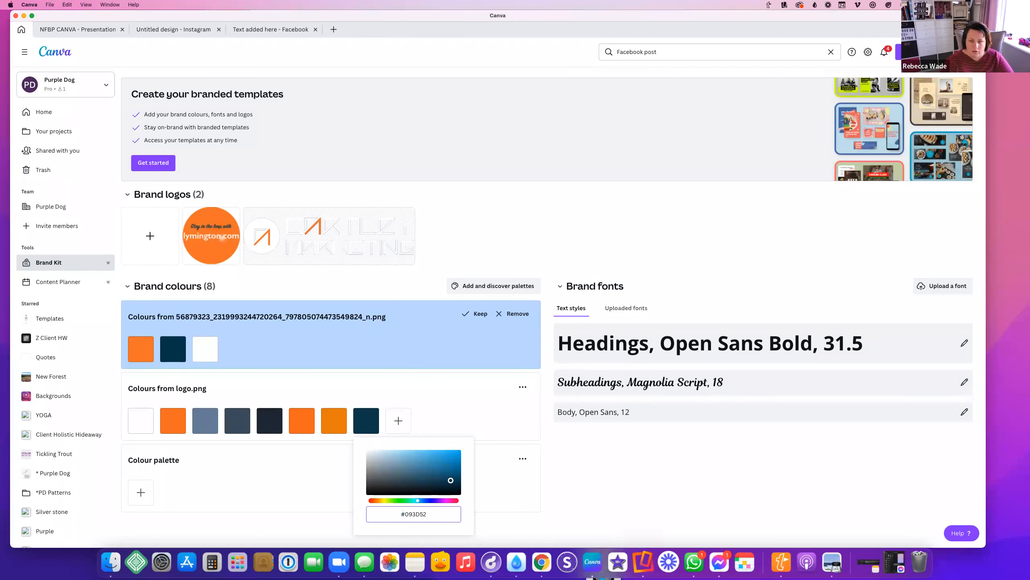
pyautogui.press('super+Tab')
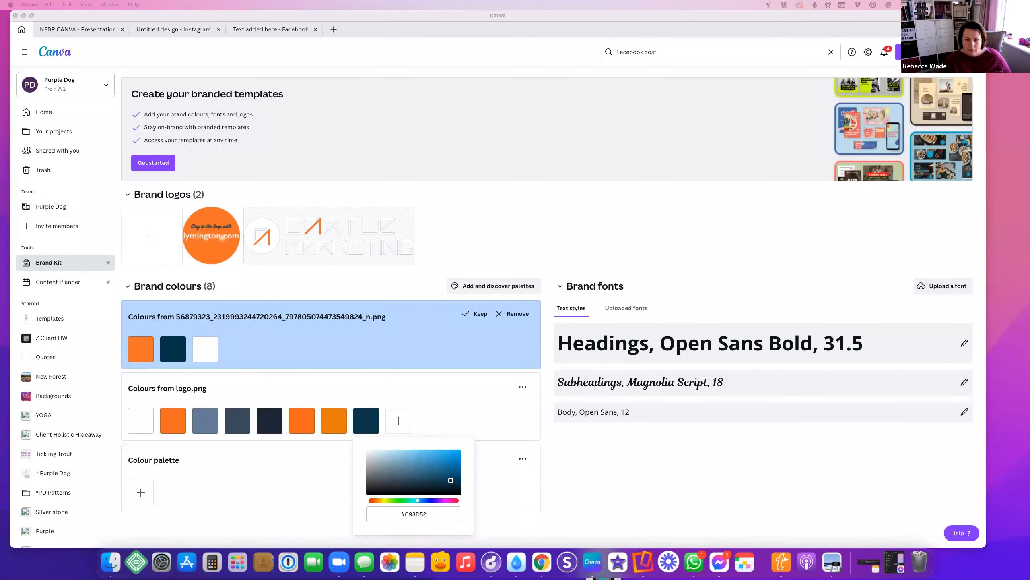
# Replace the swatch's hex with a light blue value, then return to the Facebook design
pyautogui.click(398, 423)
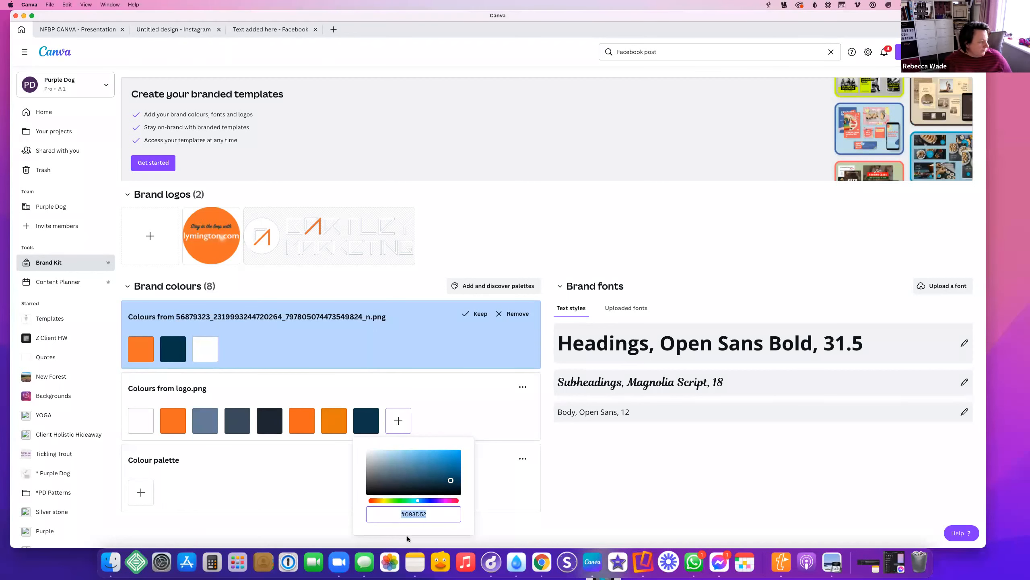
pyautogui.tripleClick(429, 513)
pyautogui.press('super+v')
pyautogui.click(658, 473)
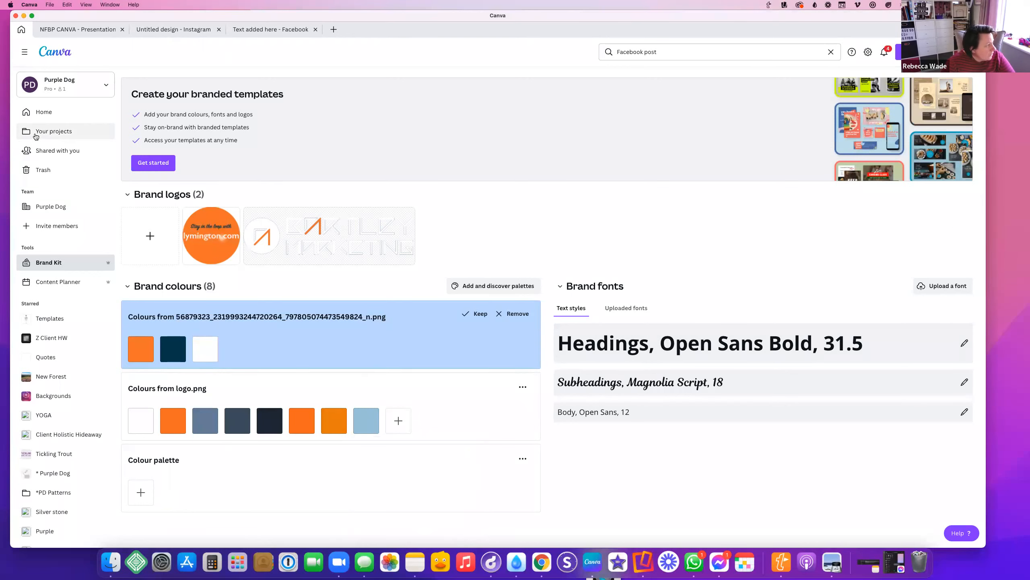
pyautogui.click(270, 29)
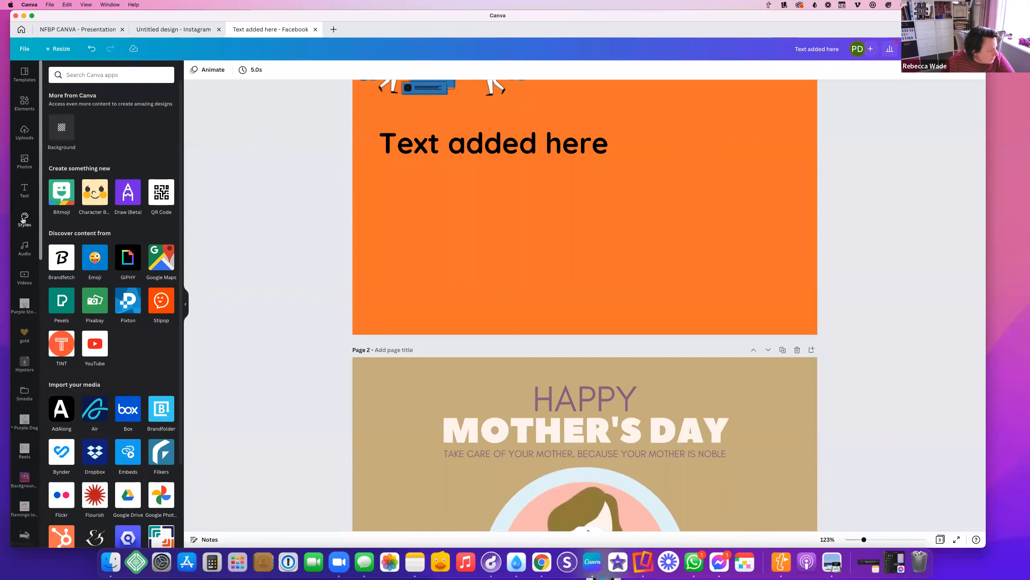
# Switch the Styles brand kit to Bartley Marketing and apply its font pairing to page 1
pyautogui.click(24, 219)
pyautogui.click(98, 101)
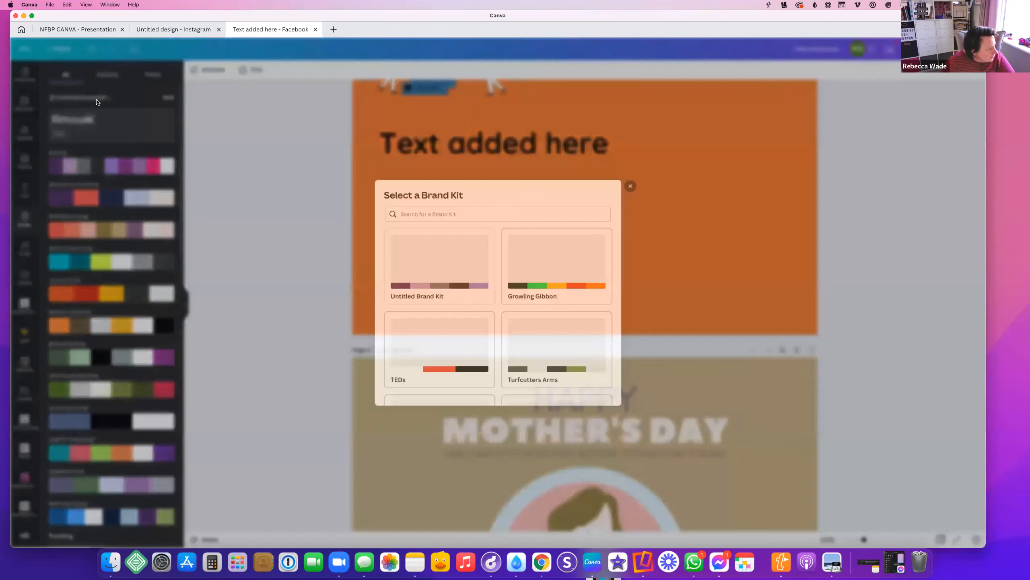
pyautogui.scroll(-5, 520, 328)
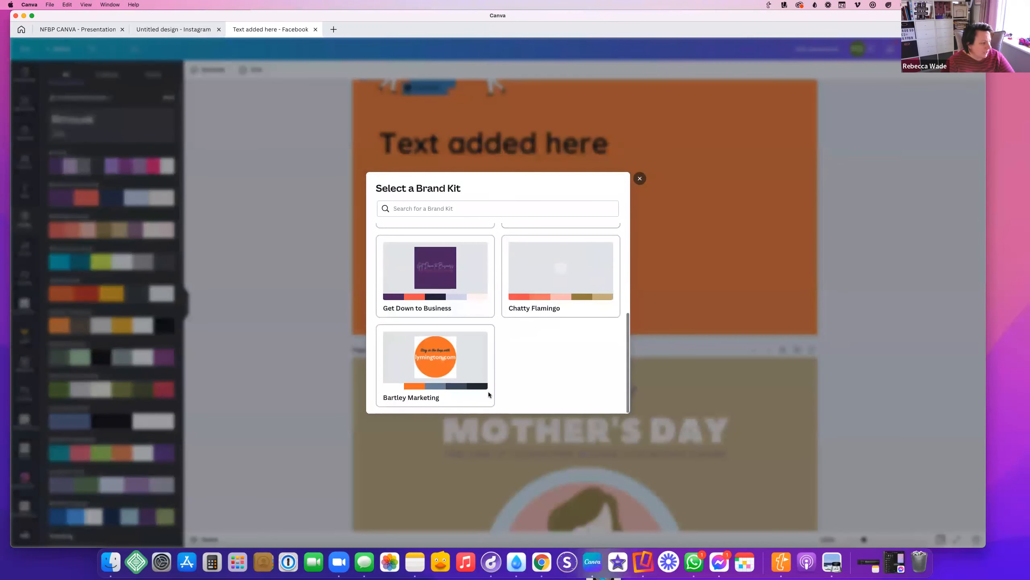
pyautogui.click(462, 388)
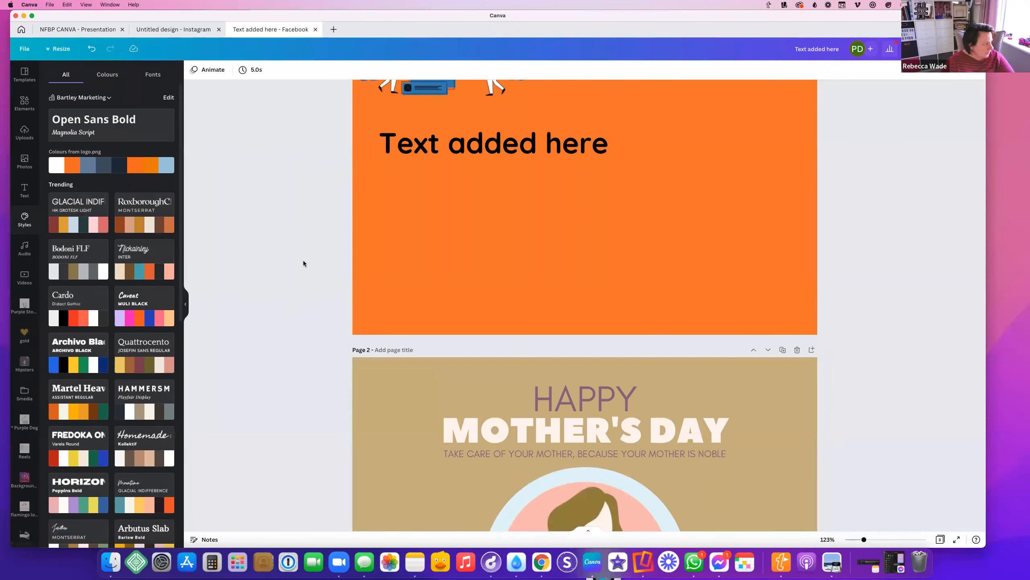
pyautogui.scroll(3, 303, 260)
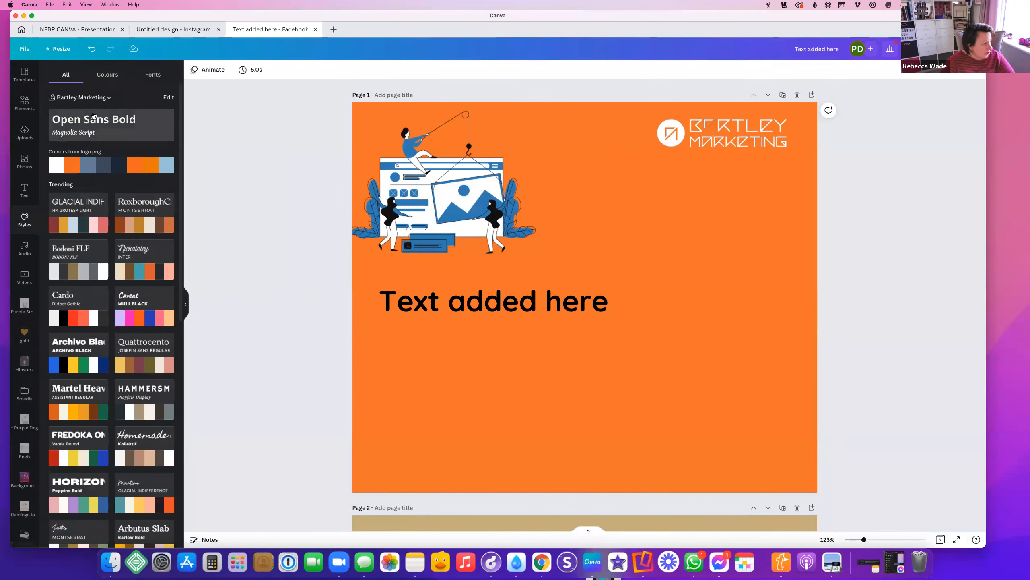
pyautogui.click(528, 403)
pyautogui.click(112, 124)
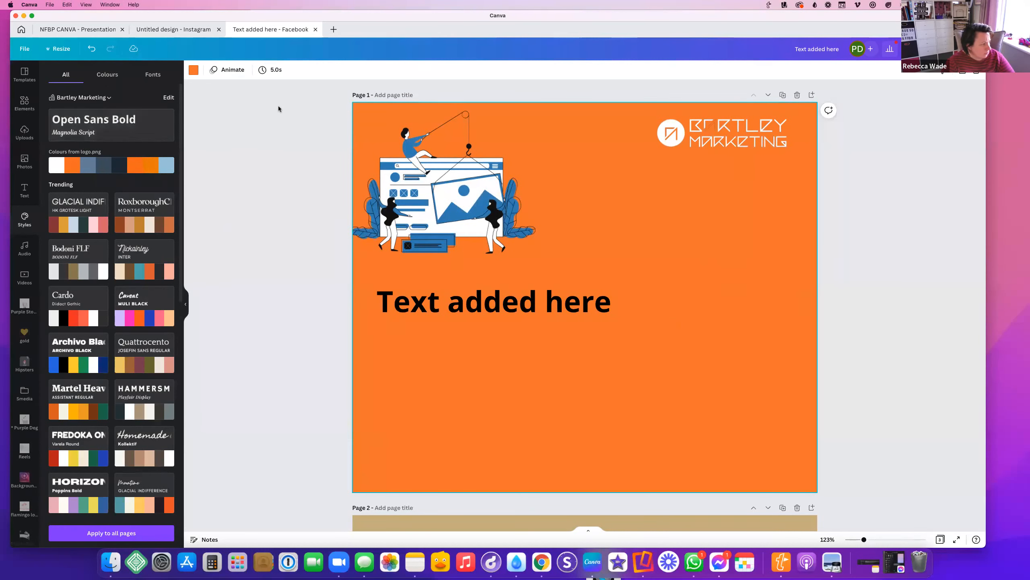
# Change the 'Text added here' heading font to Magnolia Script
pyautogui.click(434, 299)
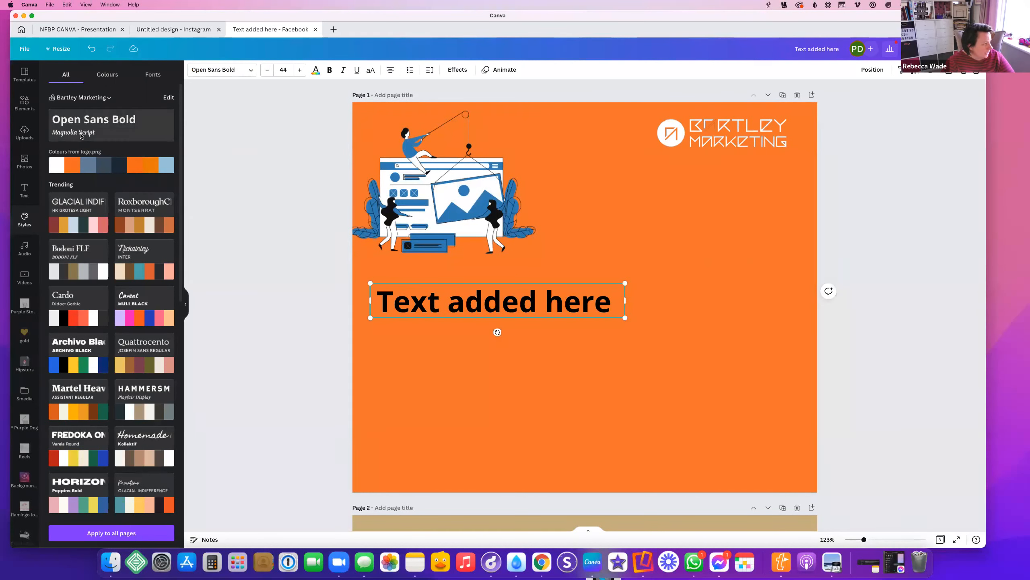
pyautogui.click(219, 70)
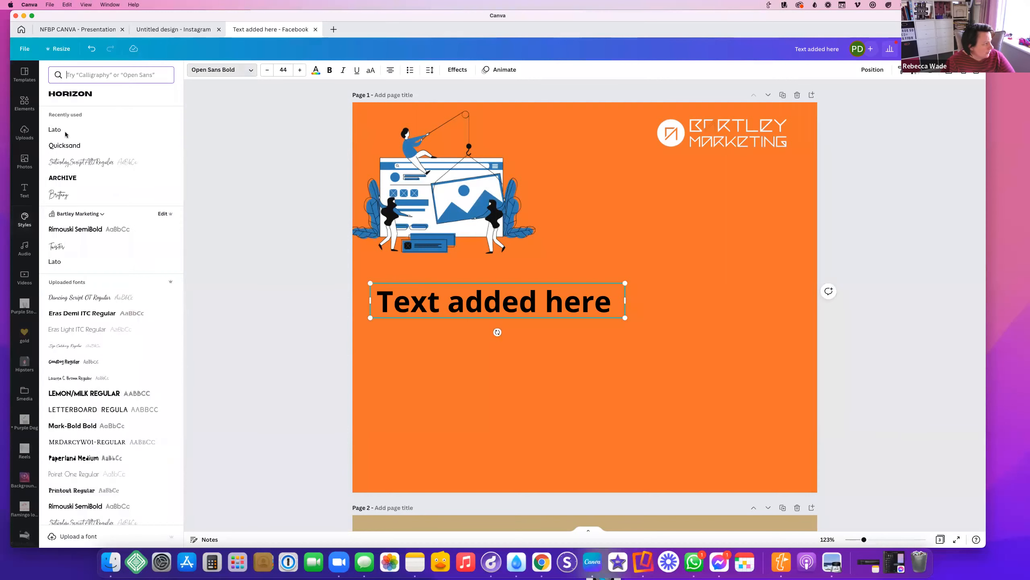
pyautogui.scroll(-1, 115, 269)
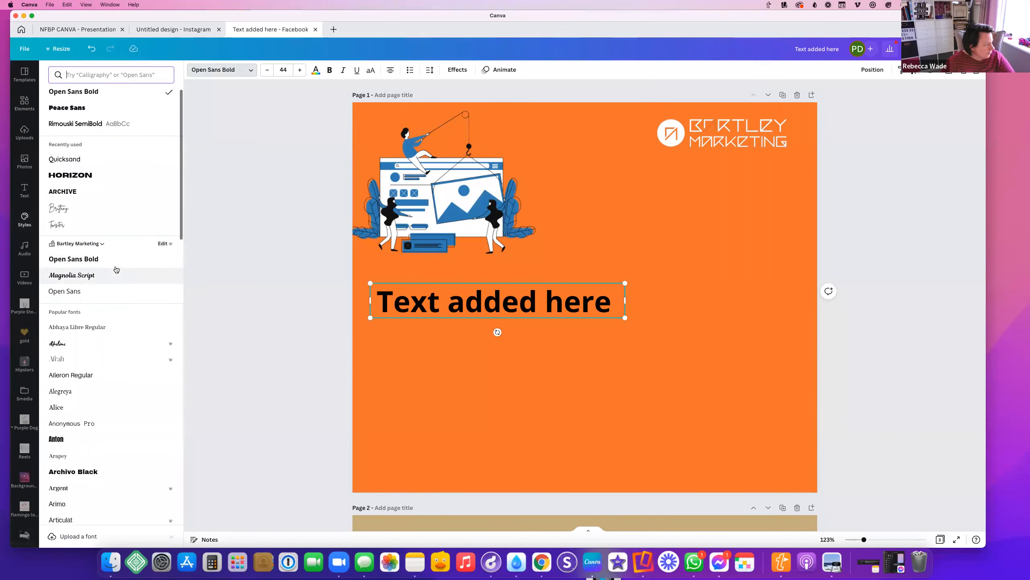
pyautogui.click(73, 276)
# Shuffle the logo palette to a navy background with white text, and move the heading right
pyautogui.click(27, 219)
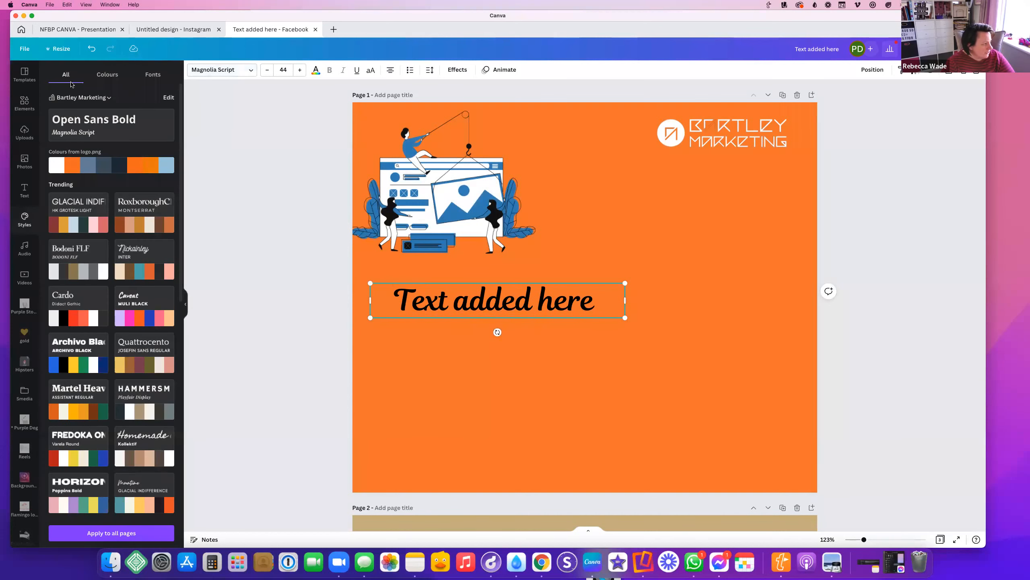
pyautogui.click(80, 163)
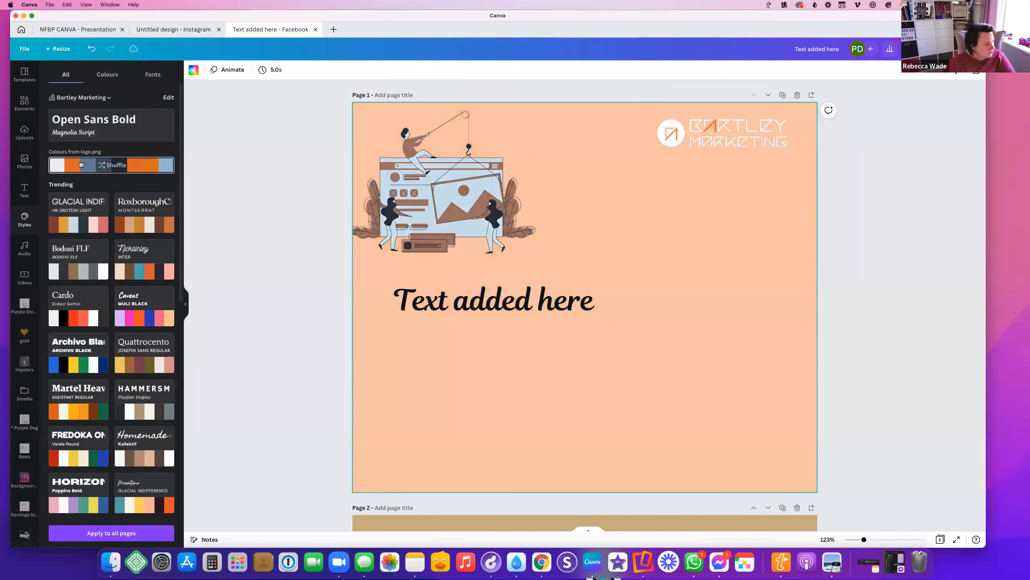
pyautogui.click(81, 163)
pyautogui.click(81, 163)
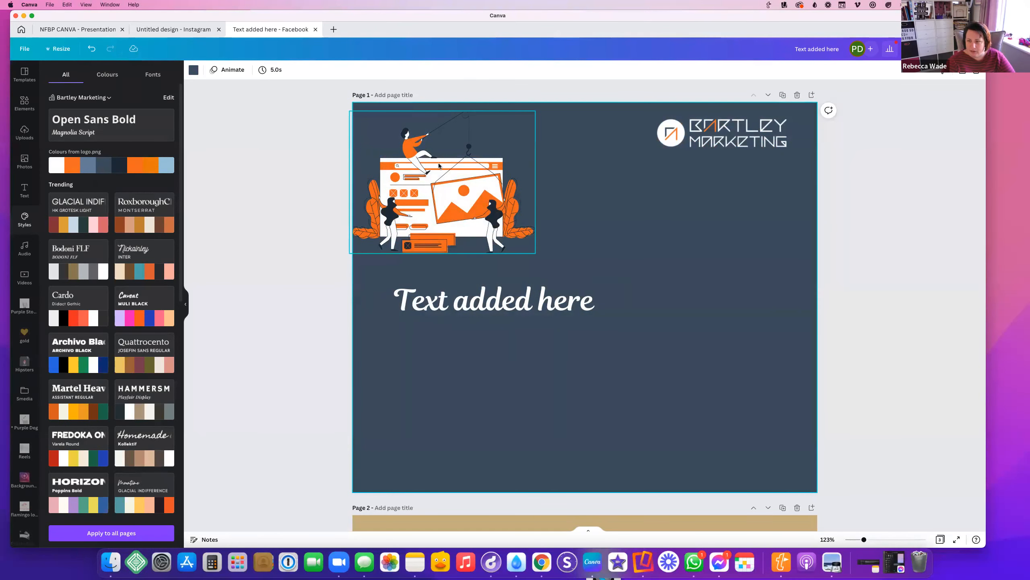
pyautogui.click(487, 308)
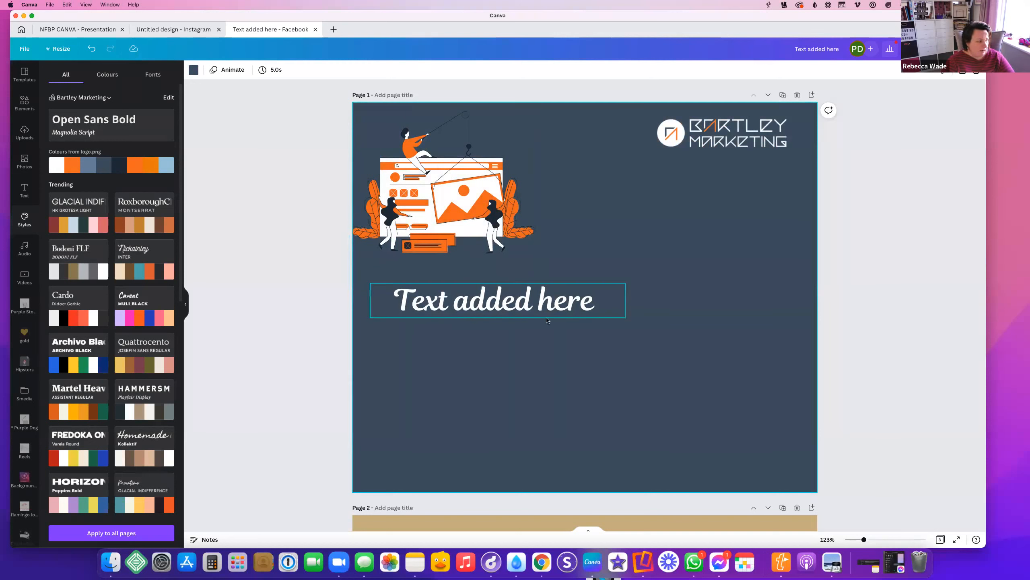
pyautogui.moveTo(535, 308); pyautogui.dragTo(613, 308)
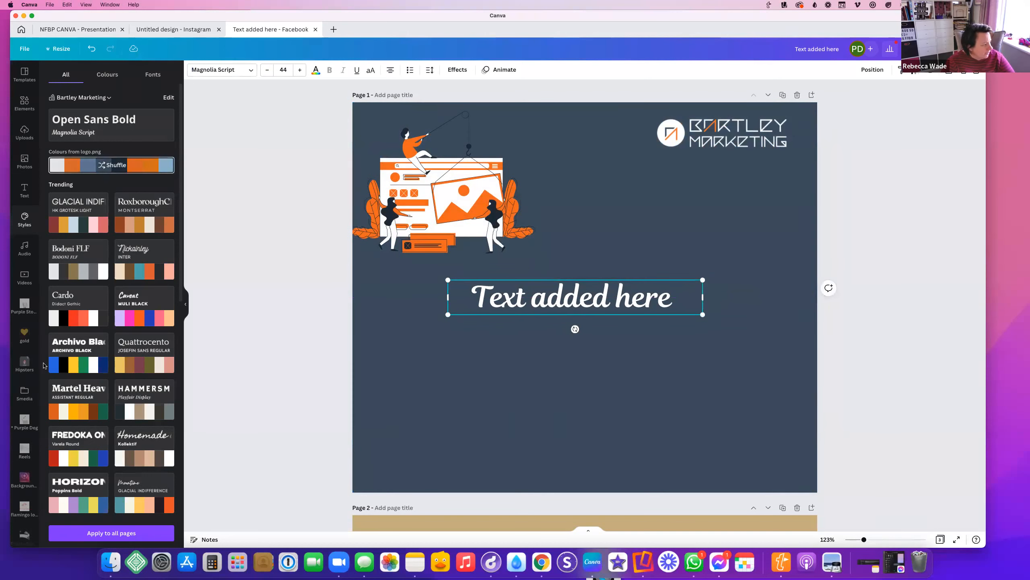
pyautogui.scroll(-5, 31, 333)
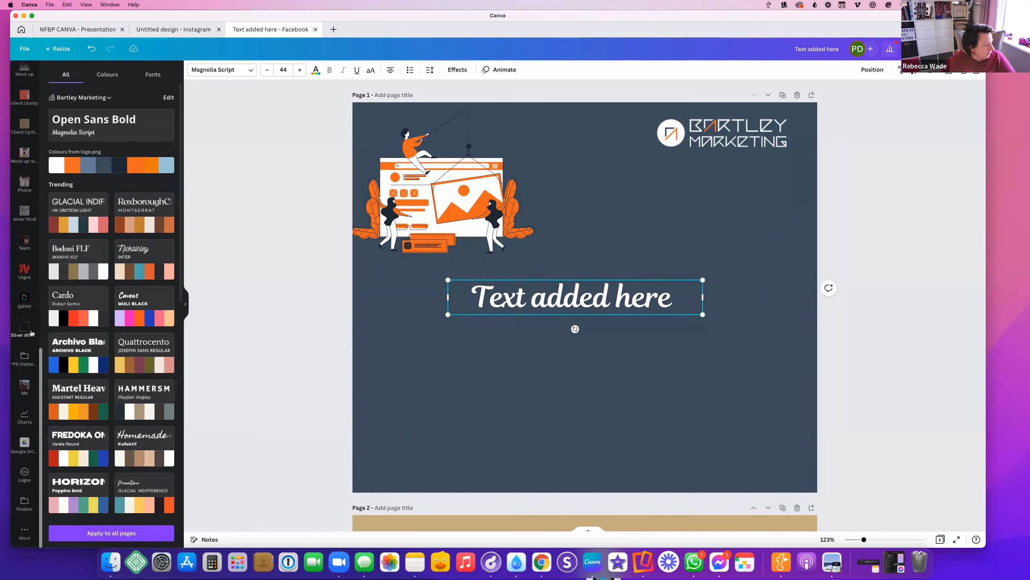
# Place the orange circular logo on the right side and shift the heading left and down
pyautogui.click(24, 475)
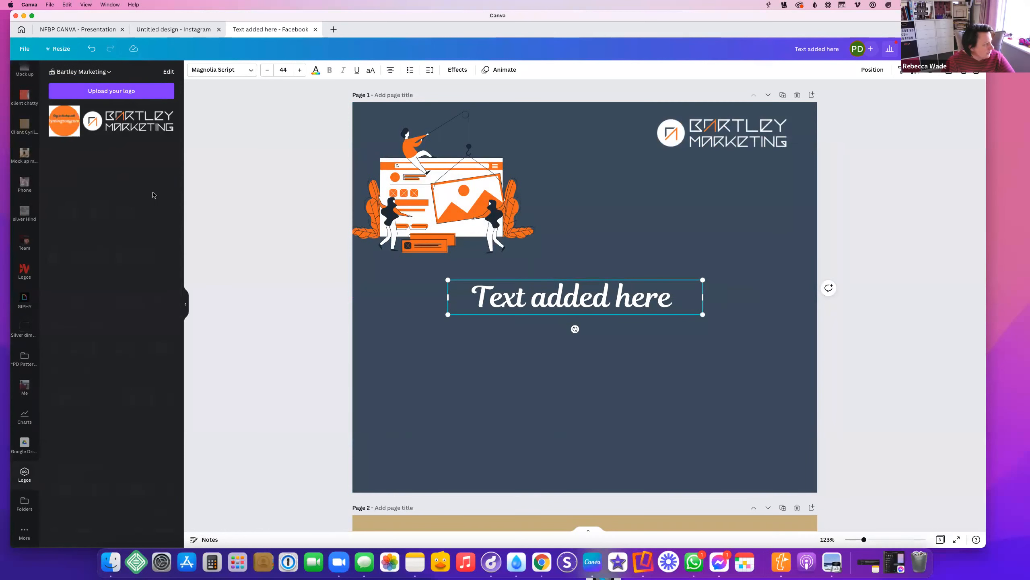
pyautogui.click(64, 121)
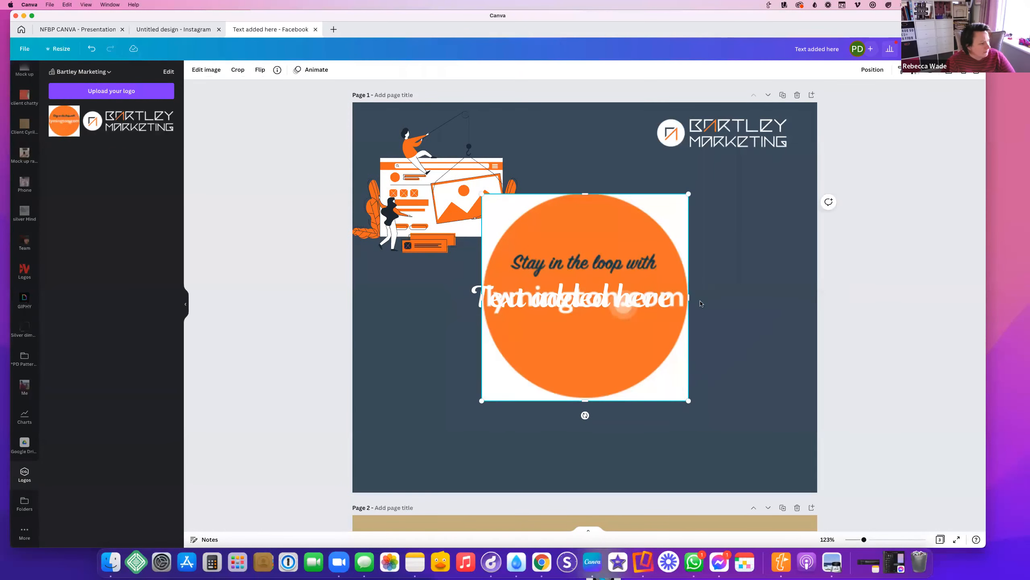
pyautogui.moveTo(639, 243); pyautogui.dragTo(752, 231)
pyautogui.moveTo(548, 297); pyautogui.dragTo(452, 329)
pyautogui.click(686, 264)
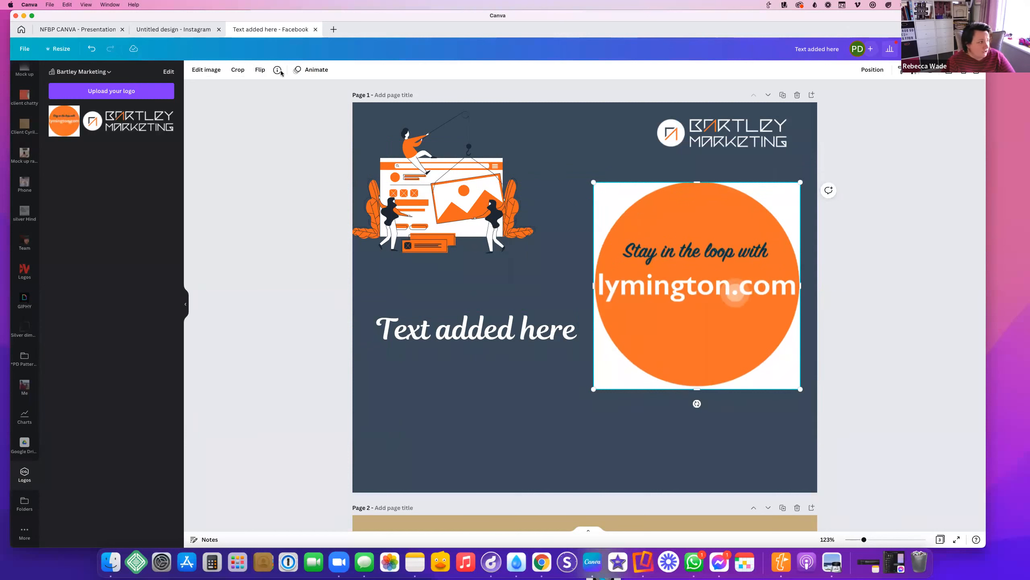
pyautogui.click(200, 70)
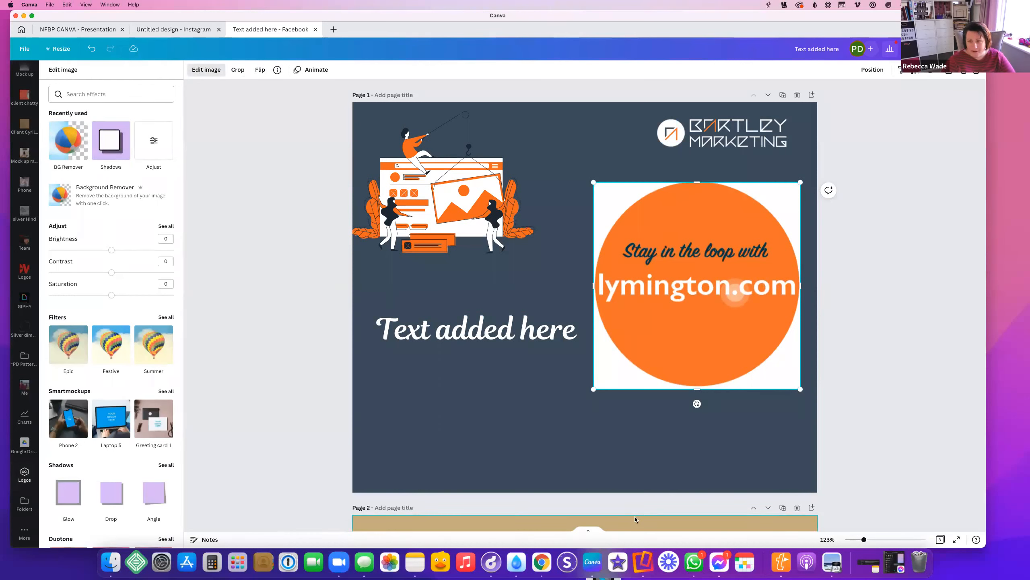
# Remove the white background around the orange logo and touch up the restored areas
pyautogui.click(74, 137)
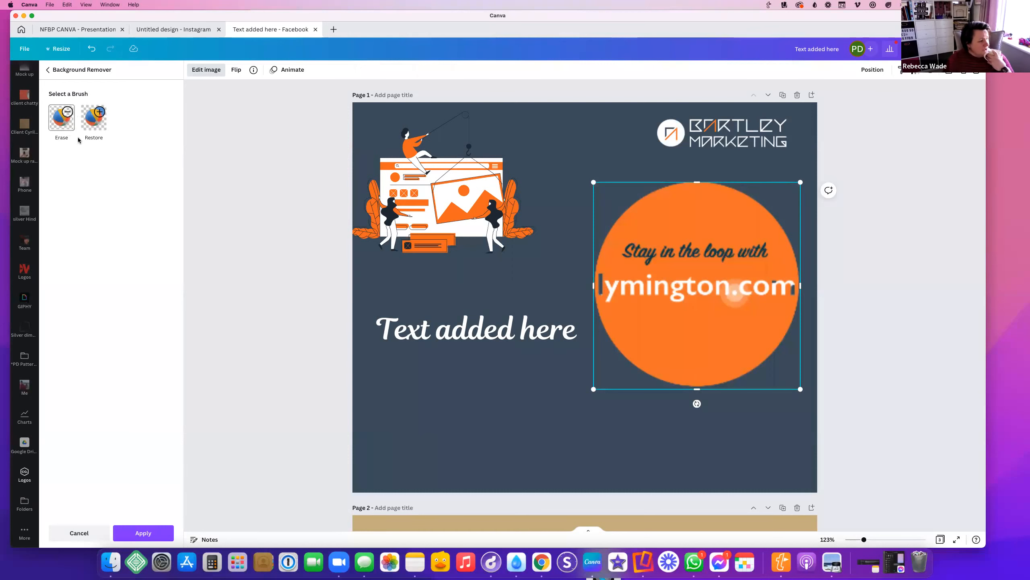
pyautogui.click(85, 125)
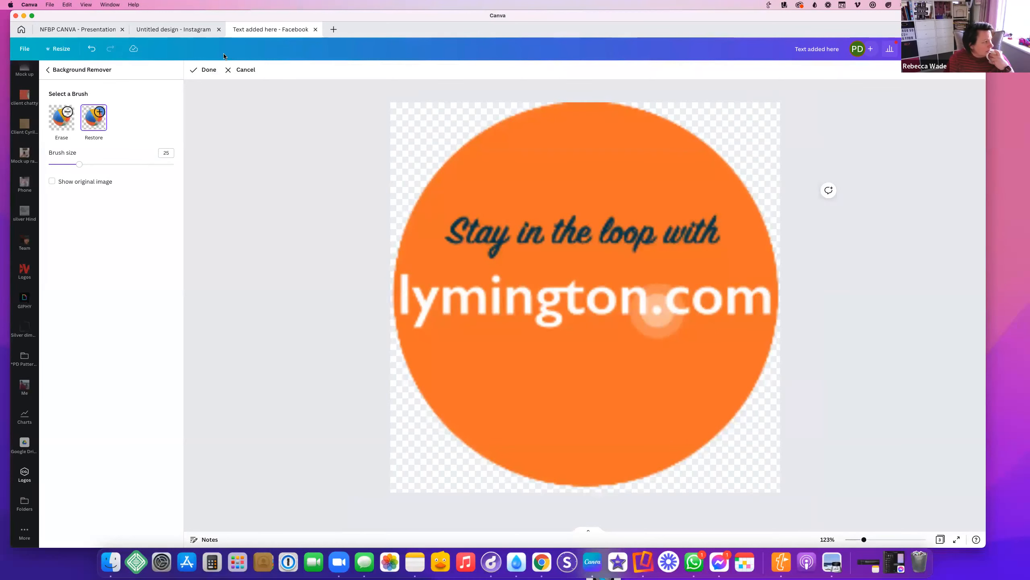
pyautogui.click(205, 69)
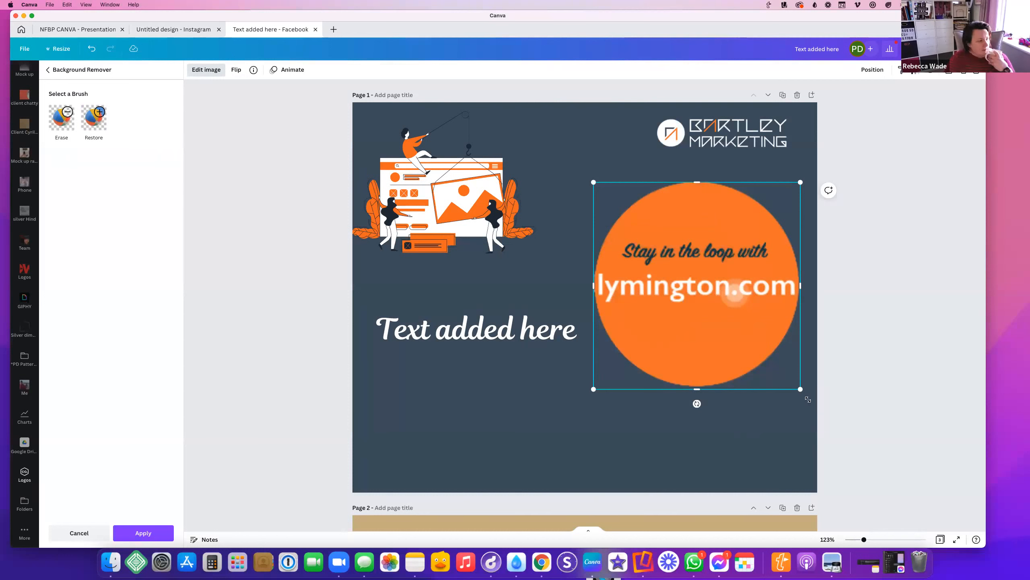
# Shrink the orange circle logo and move it lower and right, level with the heading
pyautogui.moveTo(799, 387); pyautogui.dragTo(668, 257)
pyautogui.moveTo(622, 202)
pyautogui.mouseDown()
pyautogui.moveTo(779, 254)
pyautogui.moveTo(646, 201)
pyautogui.moveTo(623, 209)
pyautogui.mouseUp()
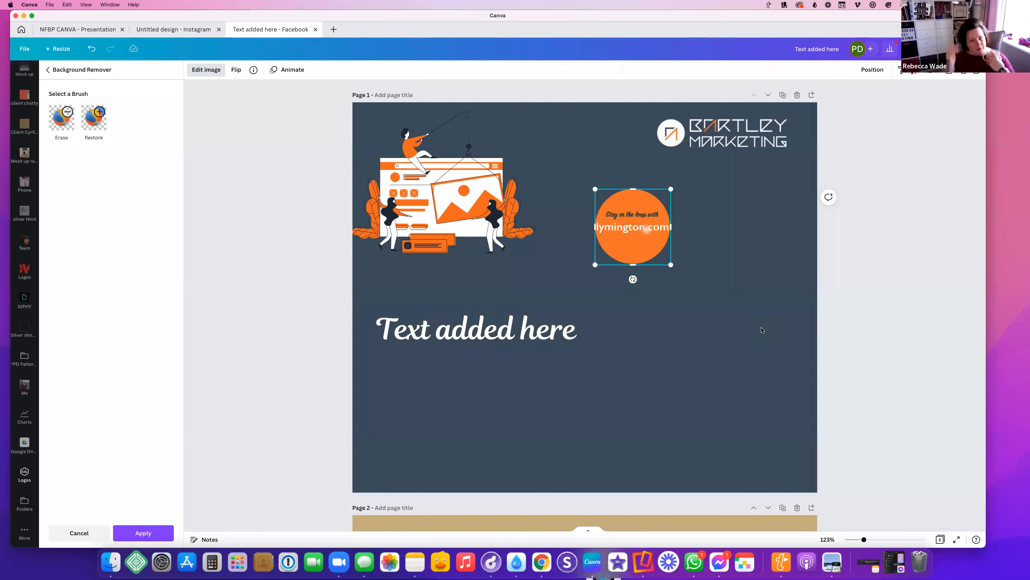
pyautogui.moveTo(620, 235); pyautogui.dragTo(638, 286)
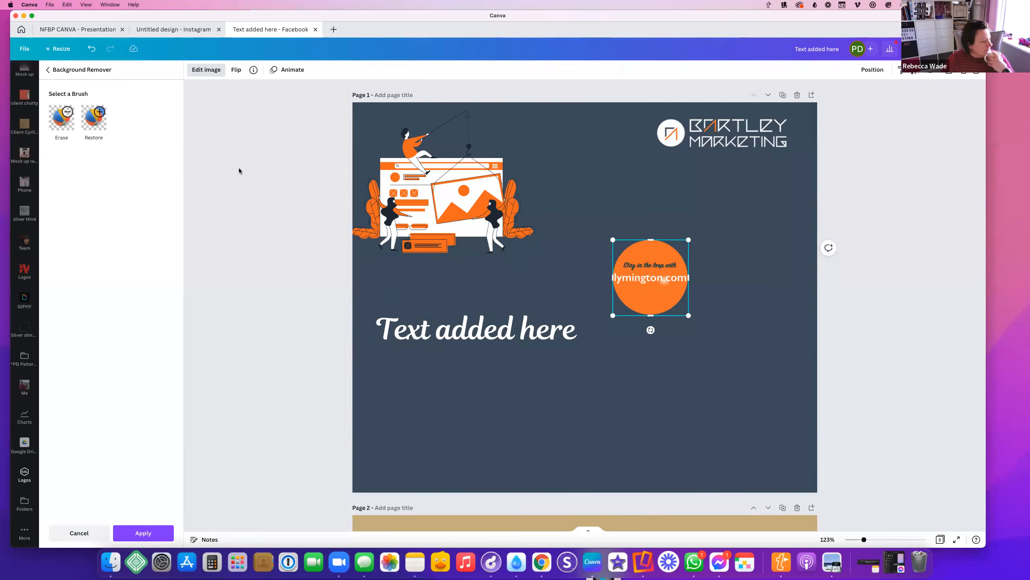
pyautogui.click(47, 70)
# Change the page background to white
pyautogui.click(625, 171)
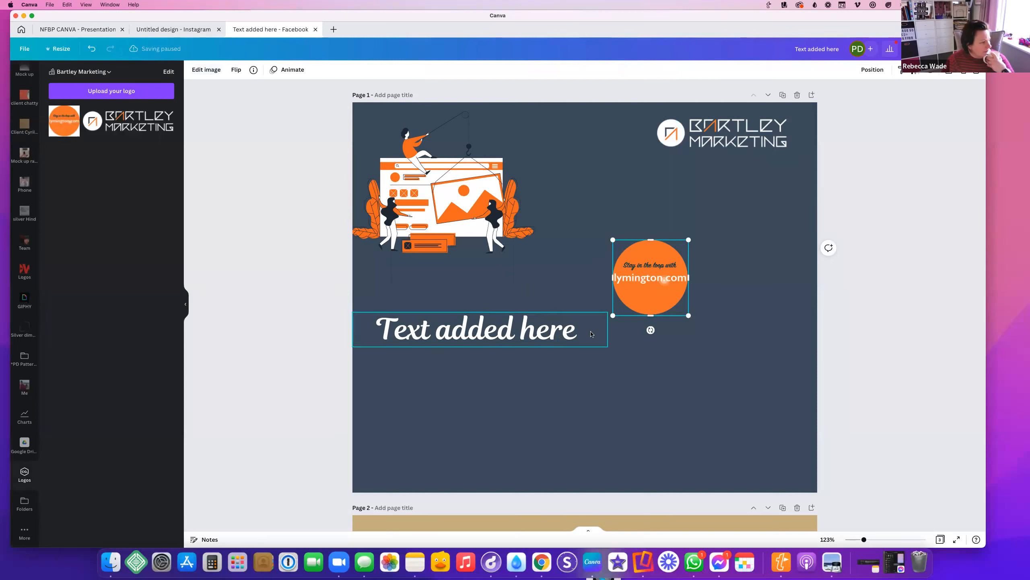
pyautogui.click(779, 146)
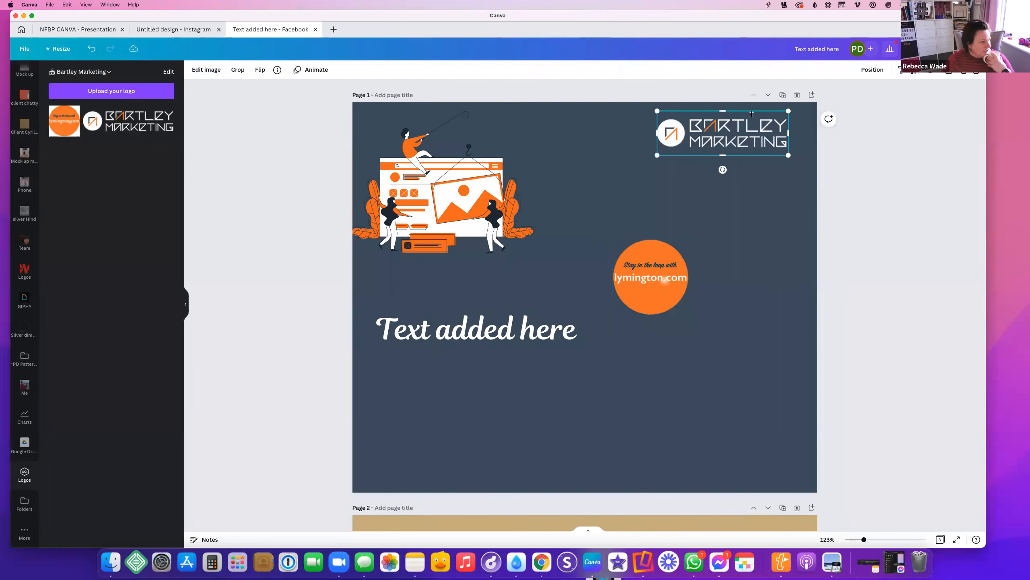
pyautogui.click(592, 134)
pyautogui.click(194, 70)
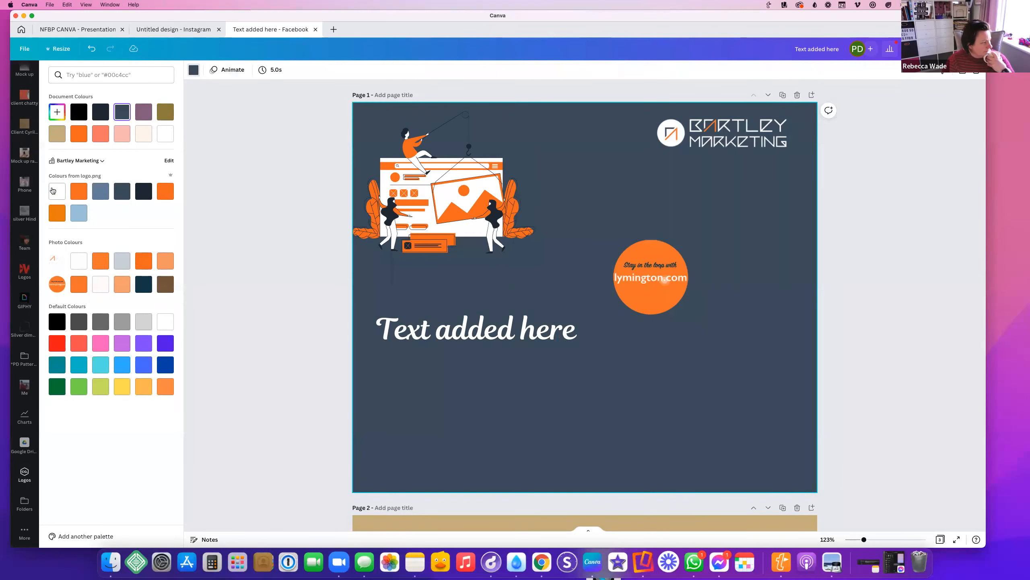
pyautogui.click(57, 191)
# Select the Bartley Marketing logo and browse its image effects
pyautogui.click(730, 146)
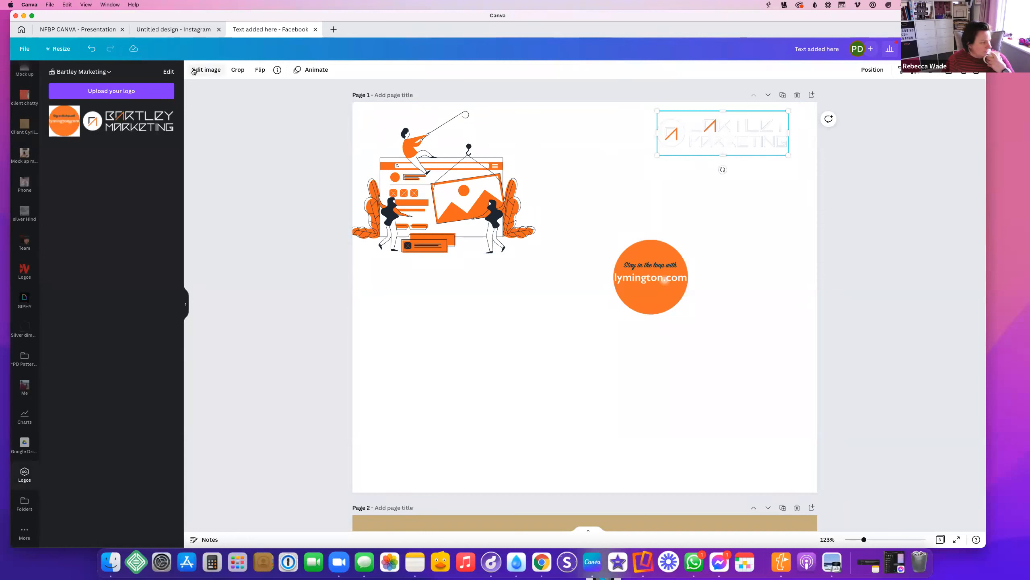
pyautogui.click(206, 69)
pyautogui.scroll(-10, 104, 415)
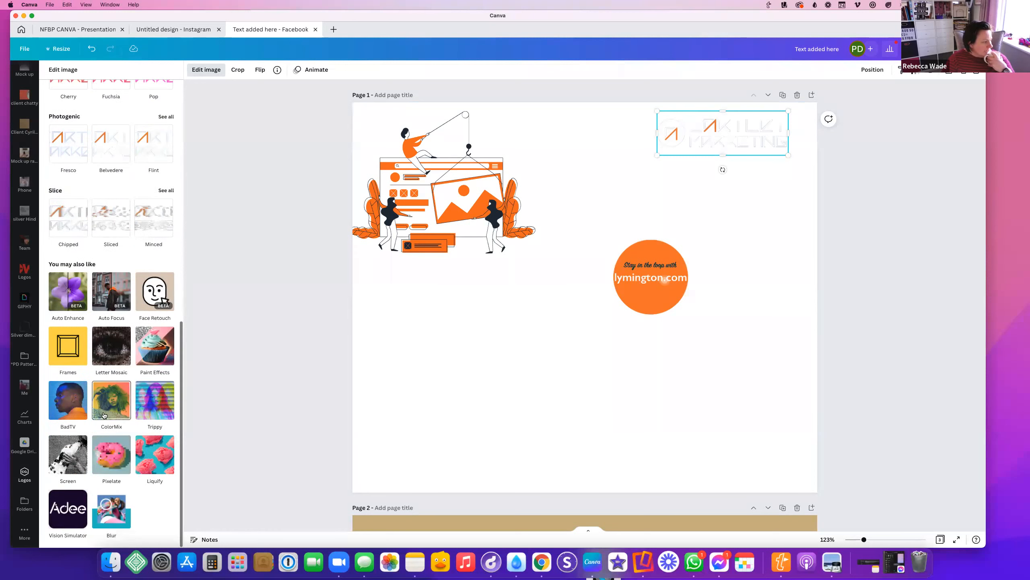
pyautogui.scroll(5, 103, 414)
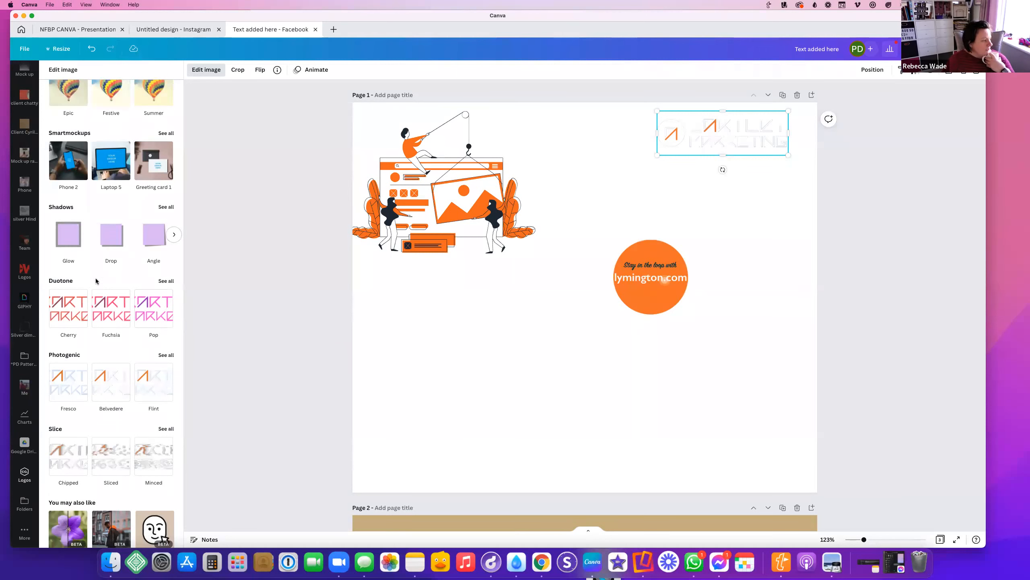
pyautogui.scroll(-2, 103, 357)
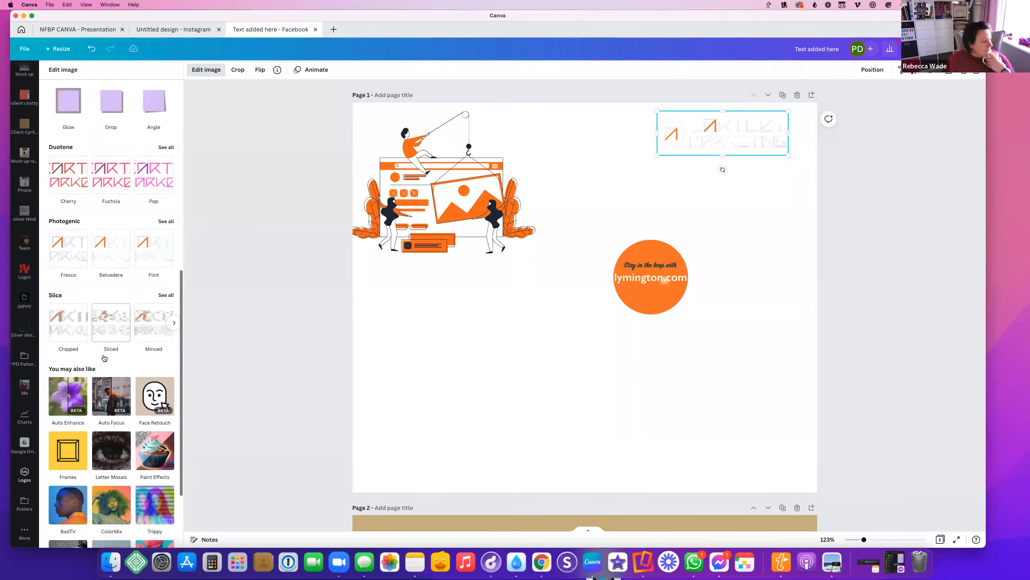
pyautogui.scroll(15, 110, 308)
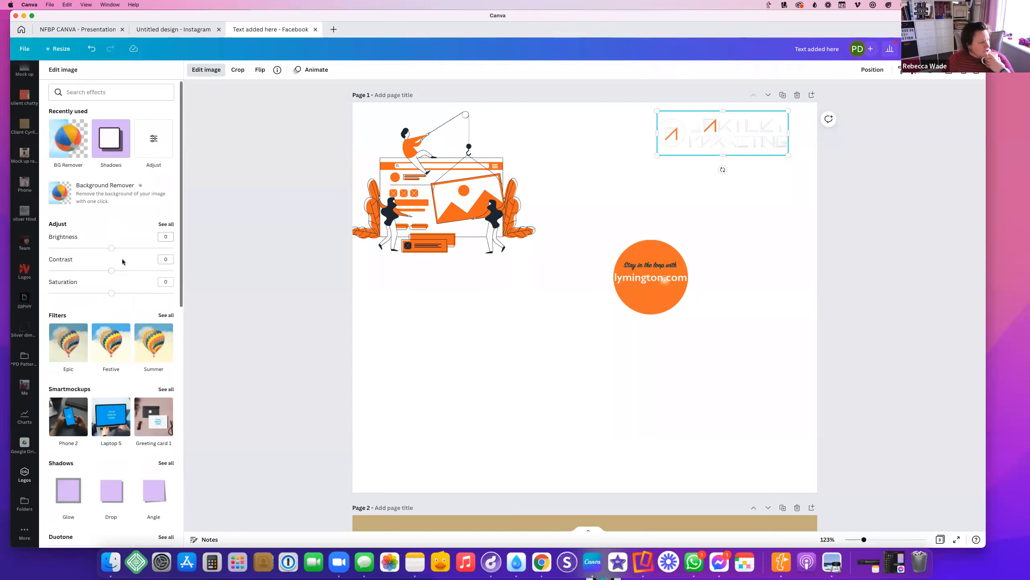
# Set the Bartley Marketing logo brightness to -100 and show all Duotone presets
pyautogui.moveTo(111, 249); pyautogui.dragTo(33, 242)
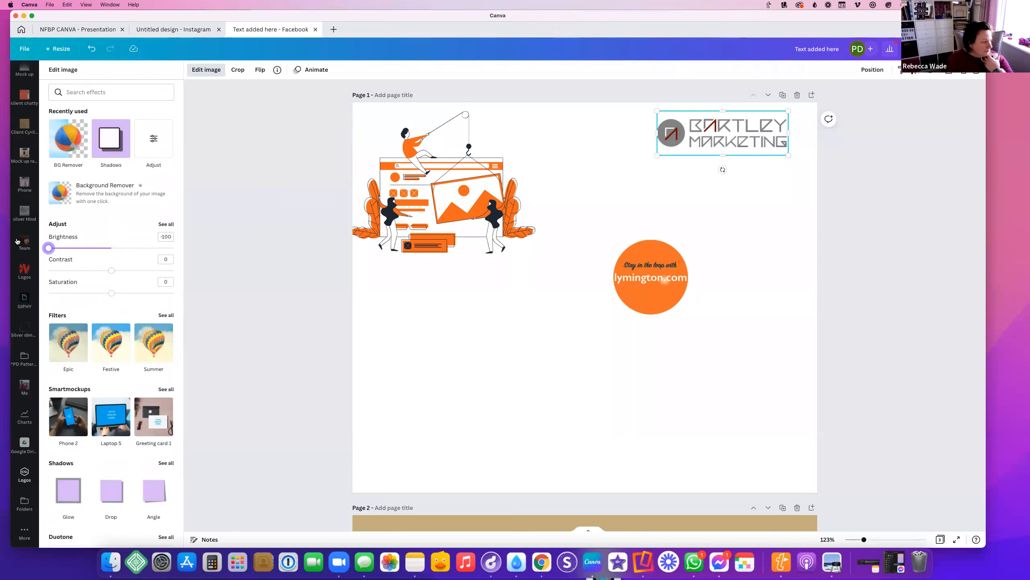
pyautogui.moveTo(48, 248)
pyautogui.mouseDown()
pyautogui.moveTo(172, 248)
pyautogui.moveTo(35, 254)
pyautogui.mouseUp()
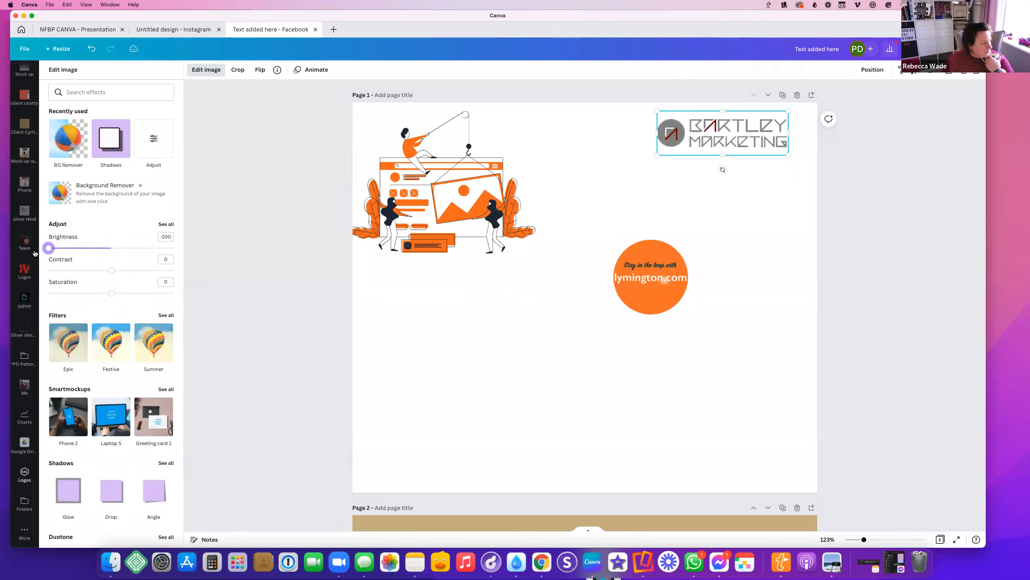
pyautogui.scroll(-3, 124, 385)
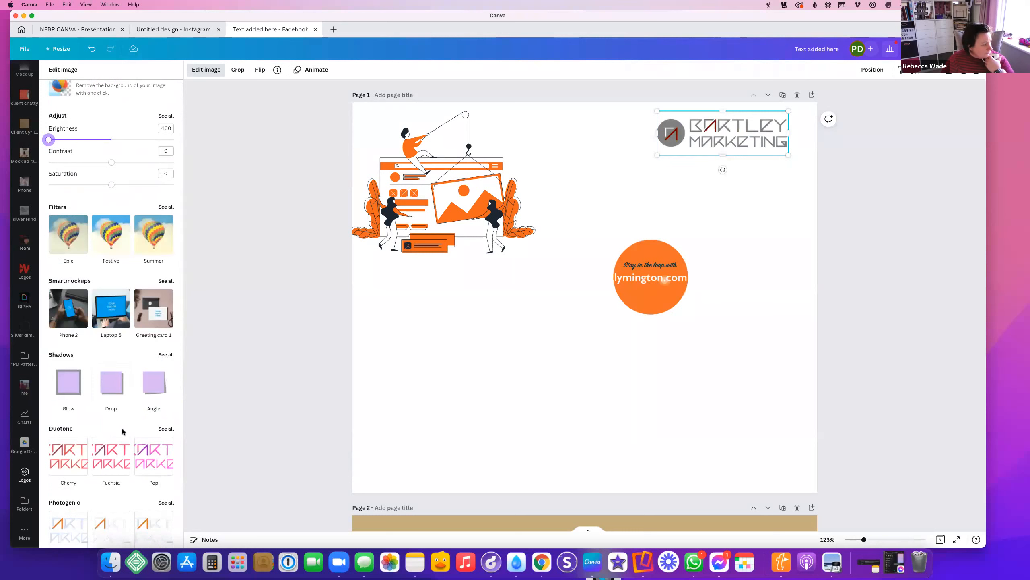
pyautogui.click(166, 428)
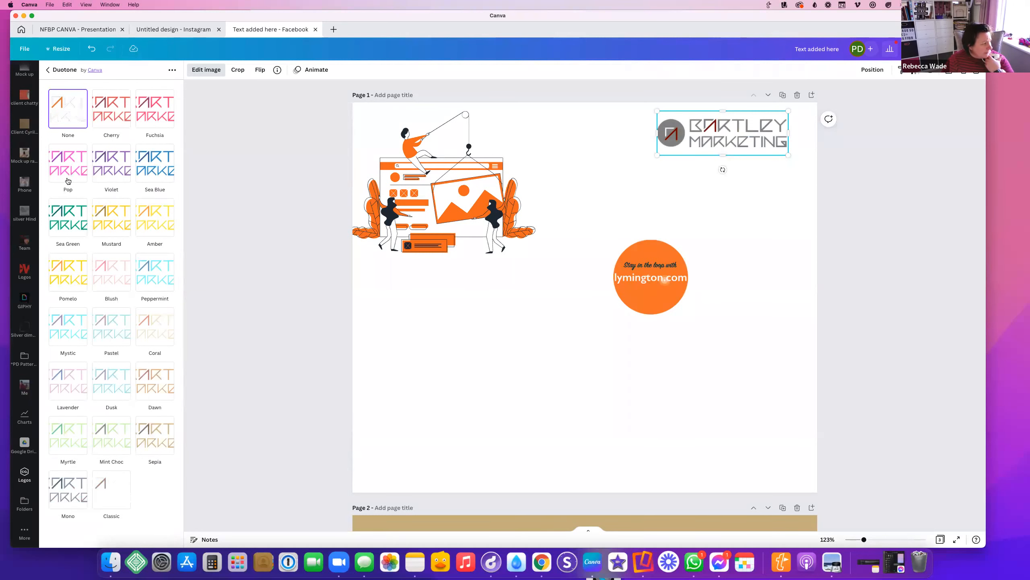
# Try the Pomelo, Violet and Cherry duotone recolours on the logo
pyautogui.click(77, 286)
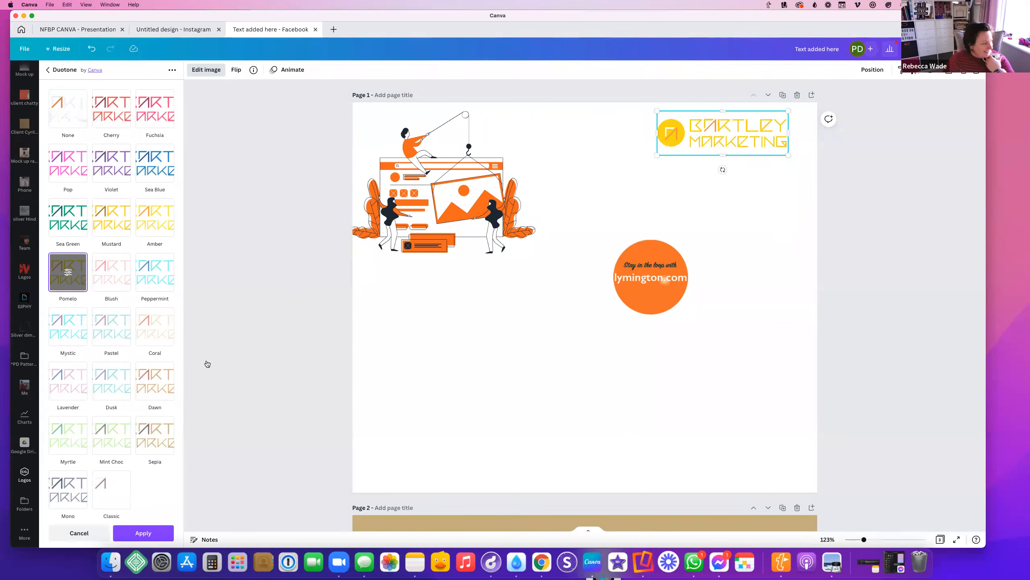
pyautogui.click(111, 162)
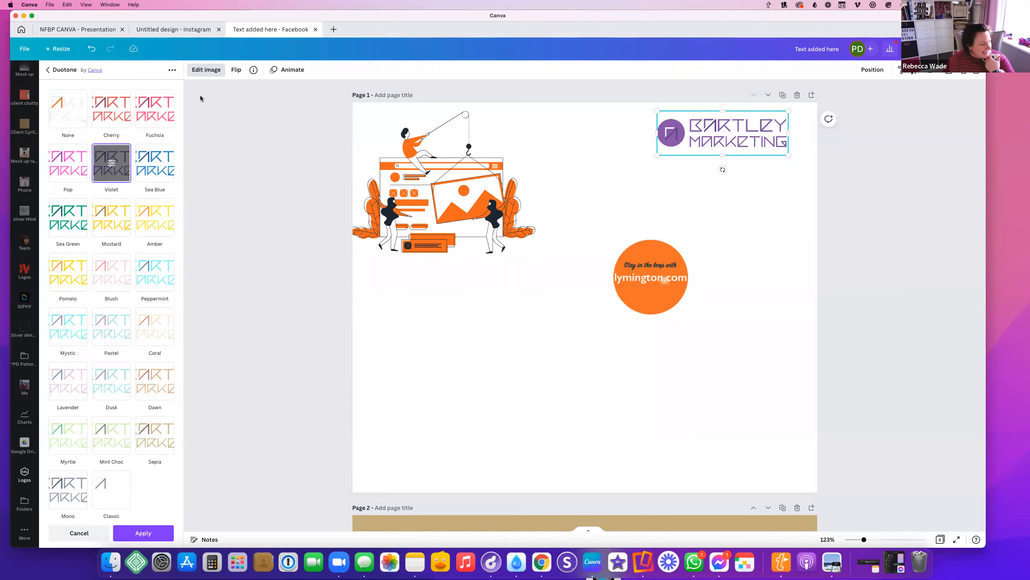
pyautogui.click(96, 107)
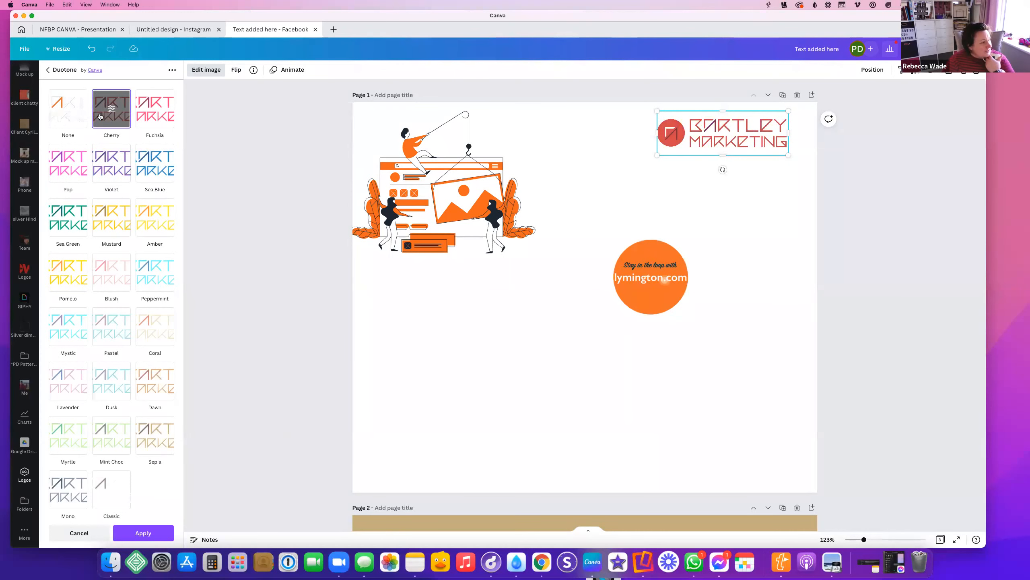
# Leave the duotone presets, close image effects, and reselect the Bartley Marketing logo
pyautogui.click(57, 71)
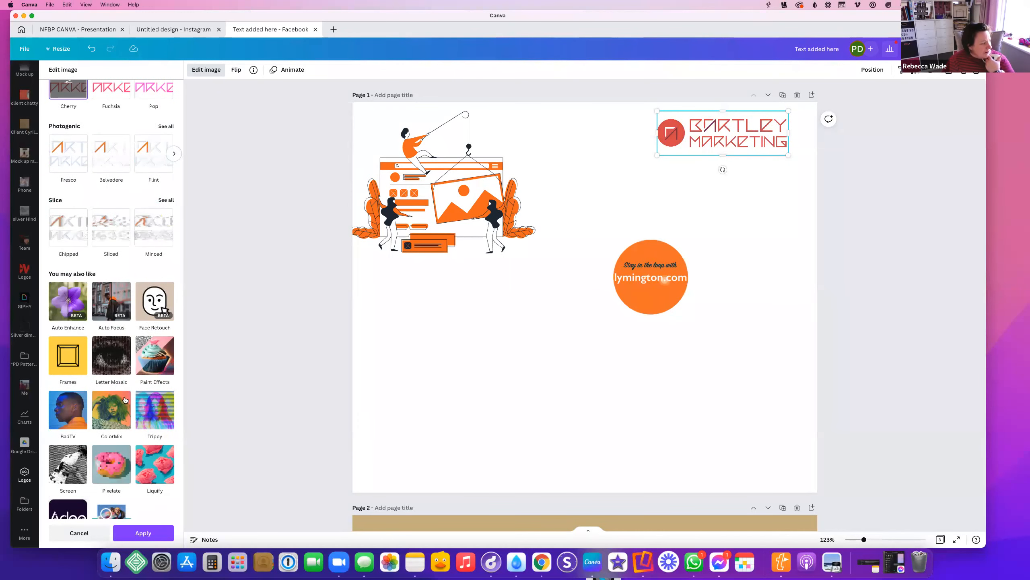
pyautogui.scroll(-2, 61, 253)
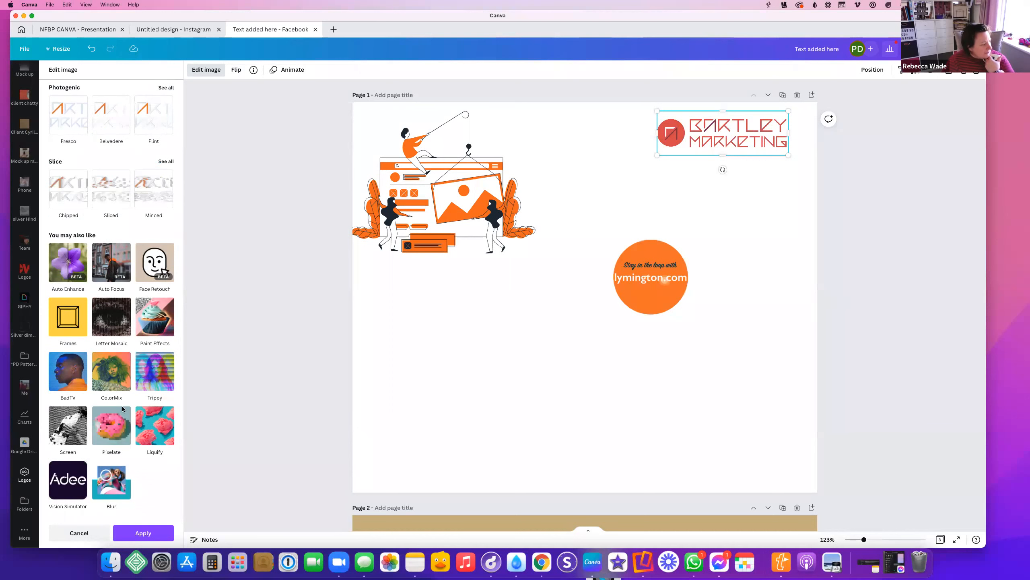
pyautogui.scroll(5, 118, 243)
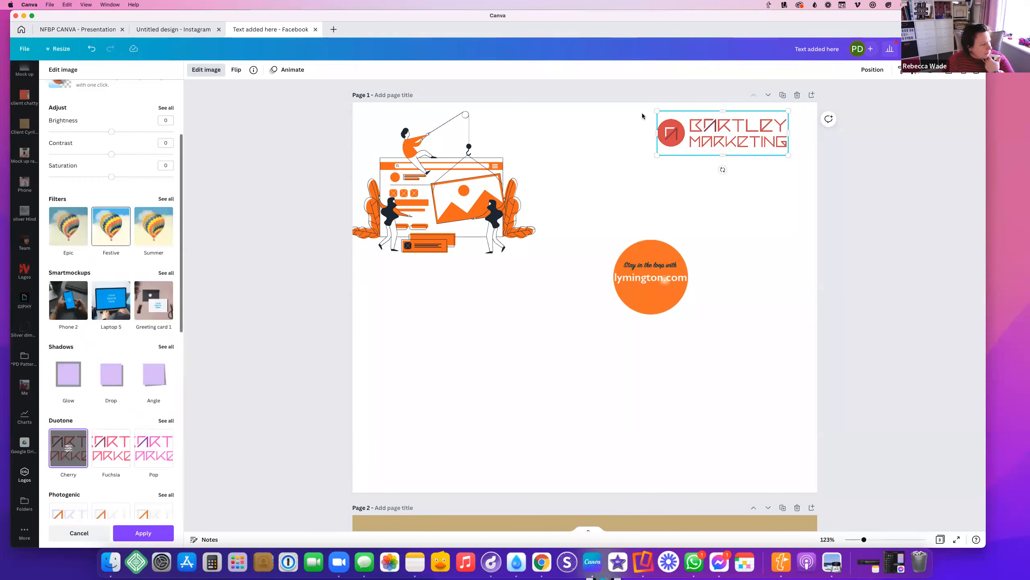
pyautogui.click(609, 188)
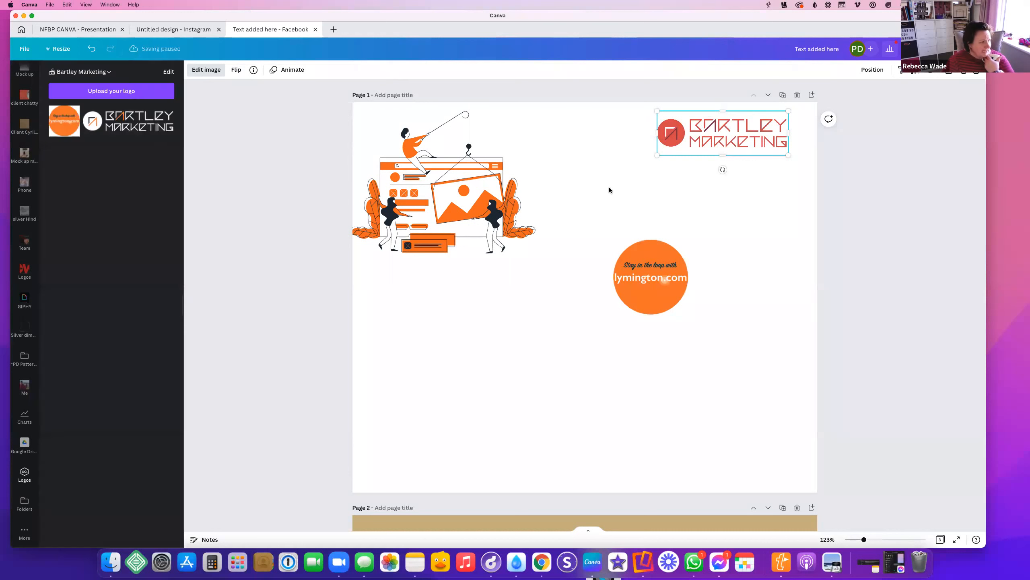
pyautogui.click(609, 187)
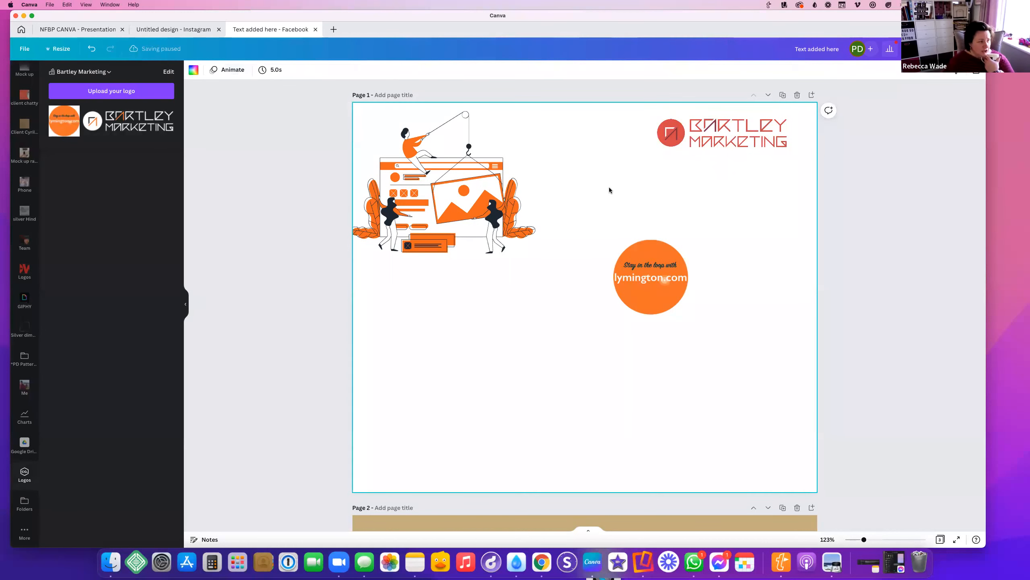
pyautogui.click(693, 127)
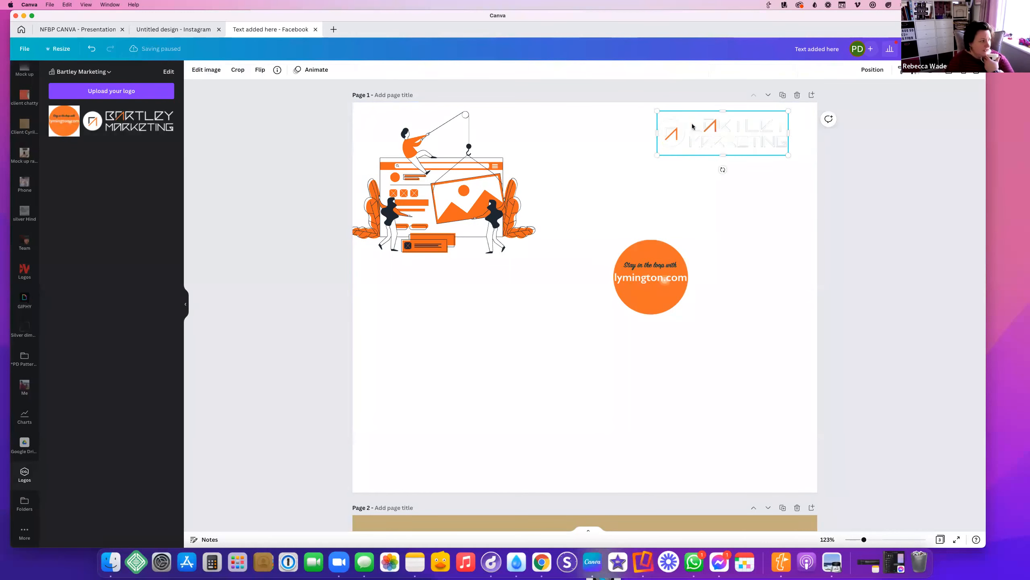
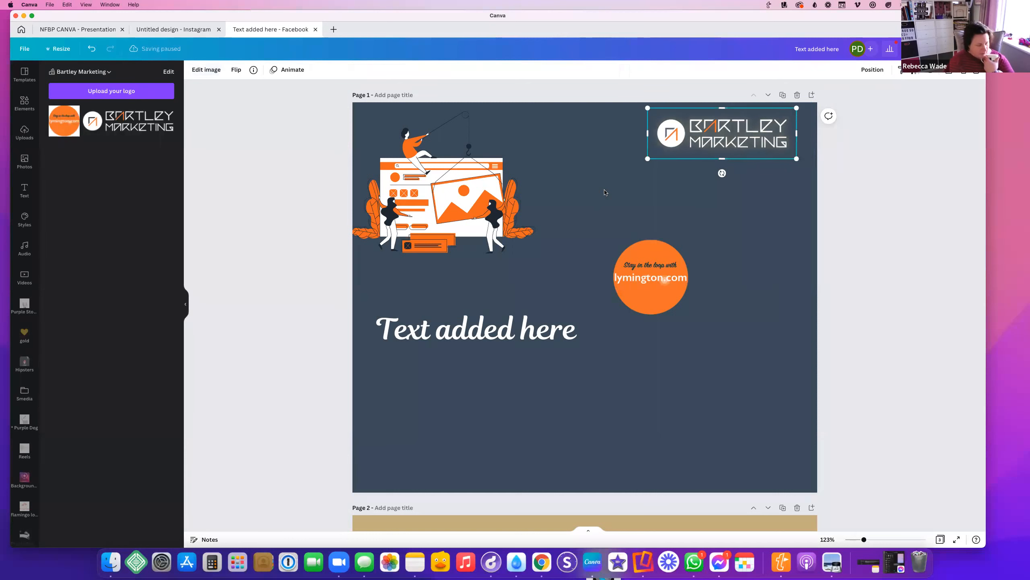
# Undo the last two edits to restore the smaller logo and the circle's white background, then select the circle and illustration
pyautogui.press('super+z')
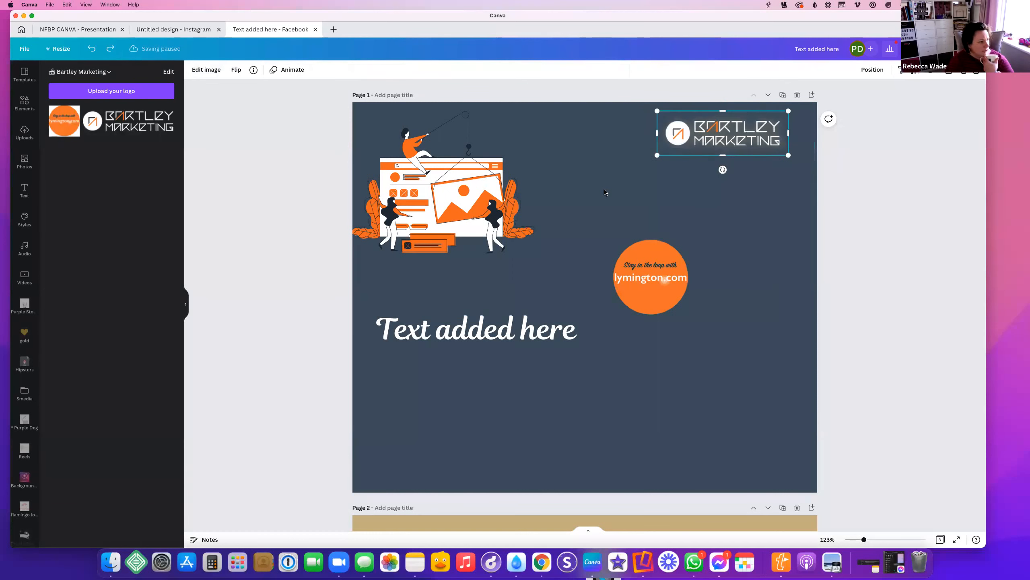
pyautogui.press('super+z')
pyautogui.click(662, 285)
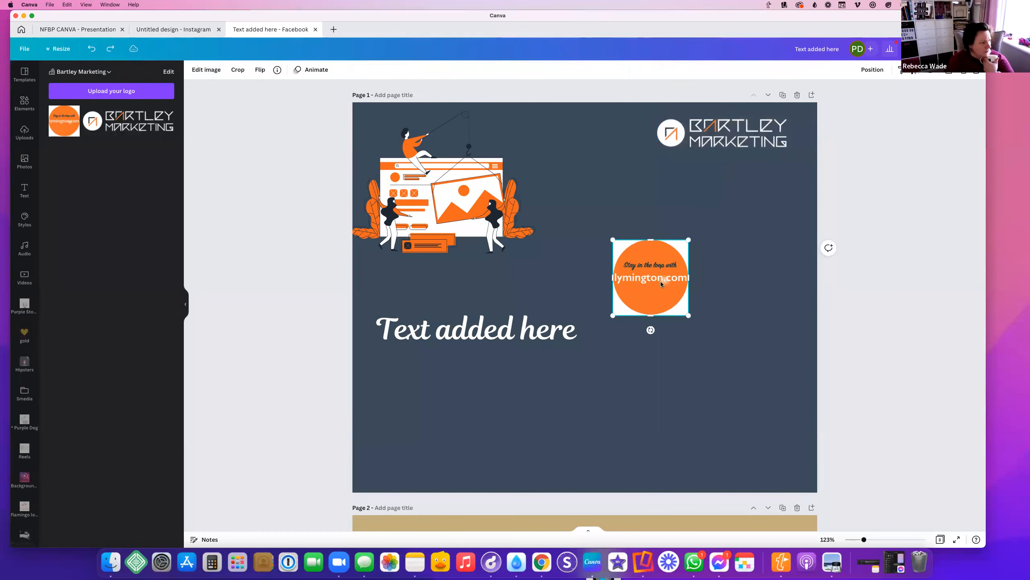
pyautogui.click(520, 207)
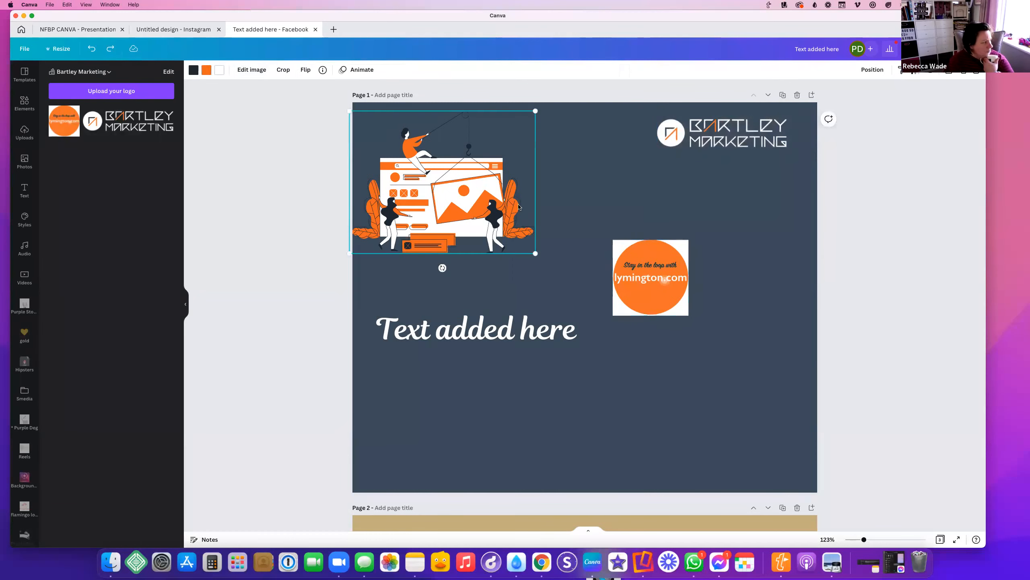
# Add the woman-with-phone stock photo, shrink it and move it to the right side of page 1
pyautogui.click(23, 164)
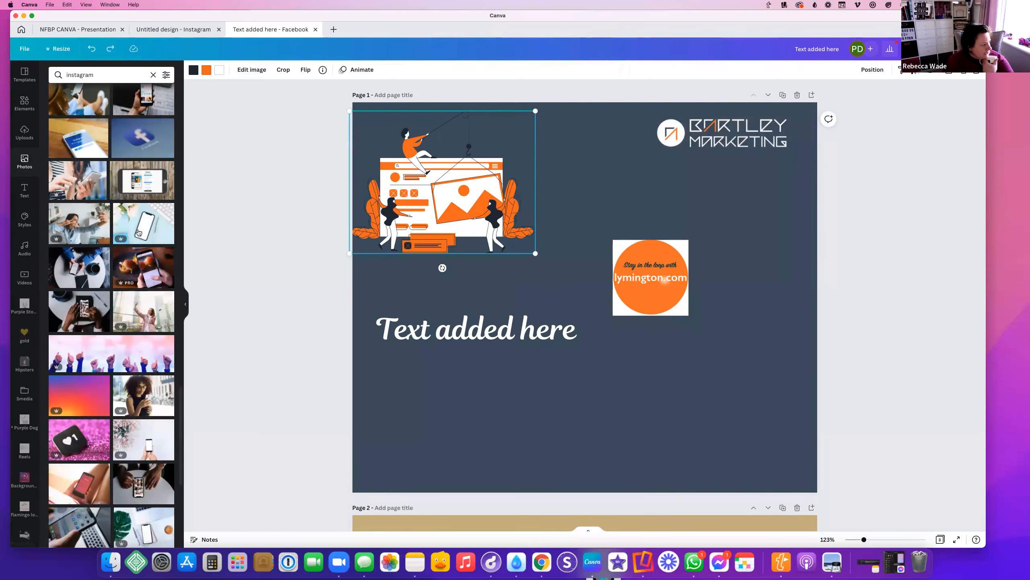
pyautogui.scroll(-3, 62, 297)
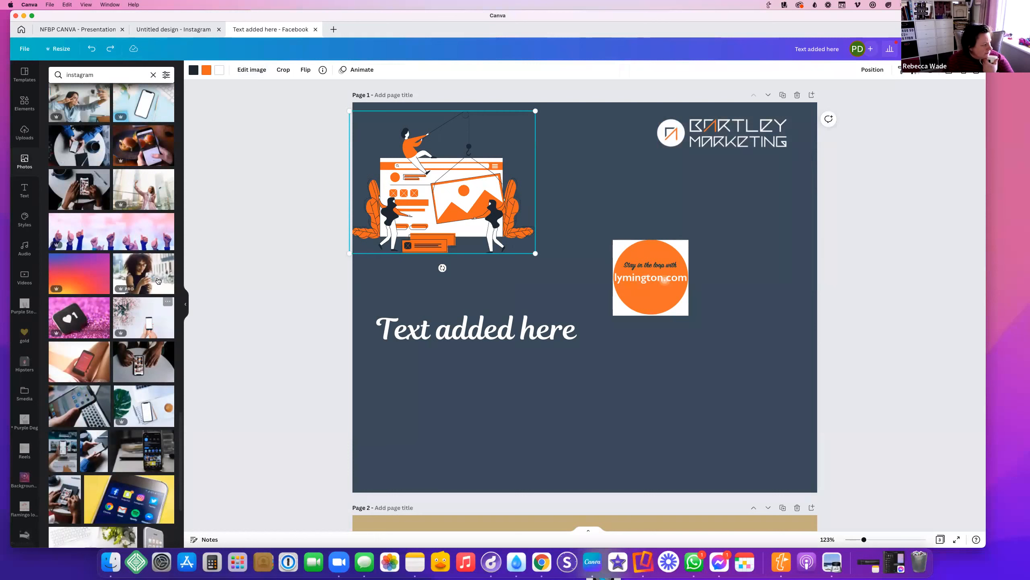
pyautogui.click(146, 277)
pyautogui.moveTo(779, 167); pyautogui.dragTo(627, 270)
pyautogui.moveTo(563, 282); pyautogui.dragTo(704, 219)
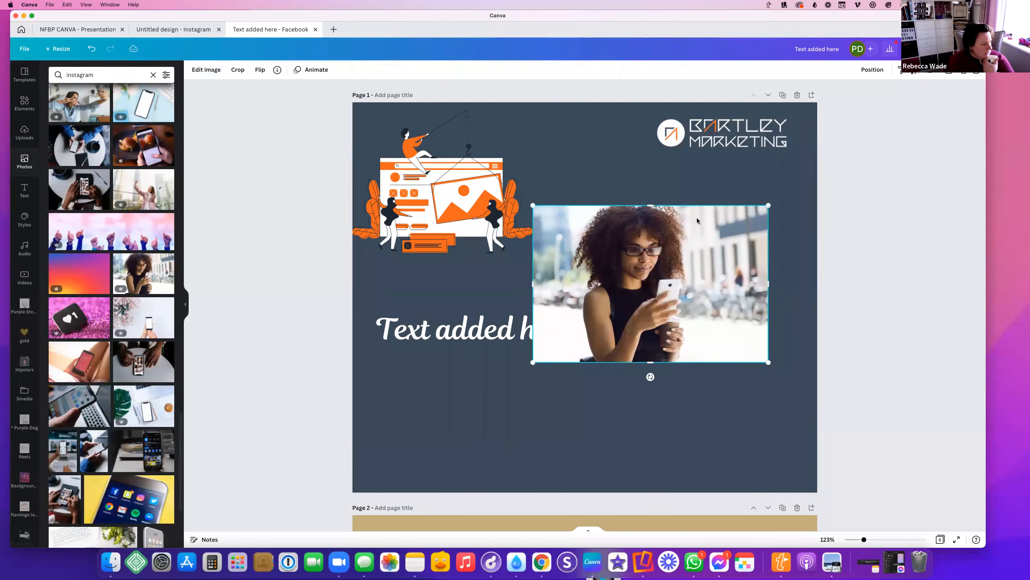
pyautogui.click(204, 77)
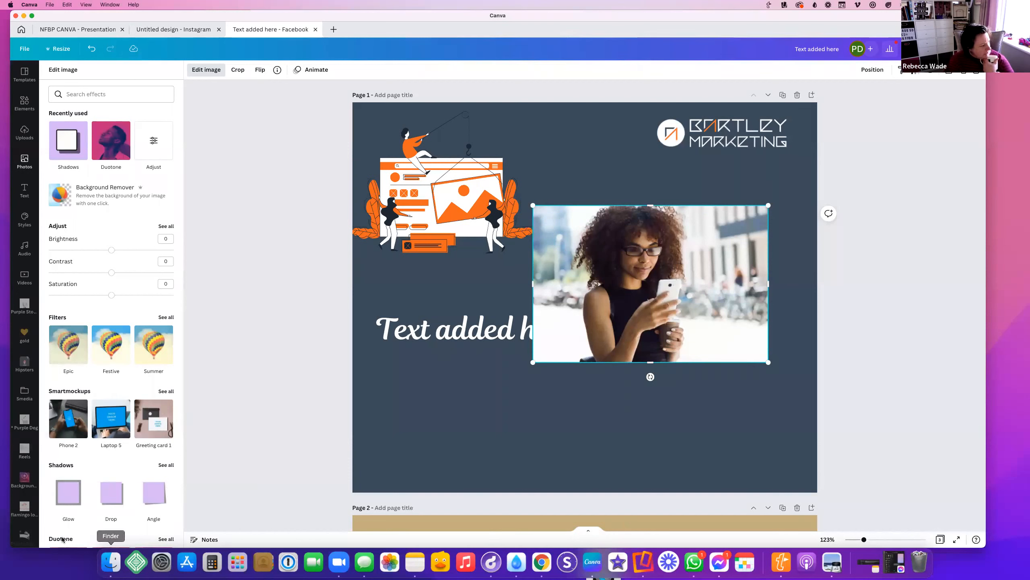
# Apply the Drop shadow preset to the woman-with-phone photo and settle it on the right below the logo
pyautogui.click(108, 499)
pyautogui.moveTo(721, 276); pyautogui.dragTo(754, 243)
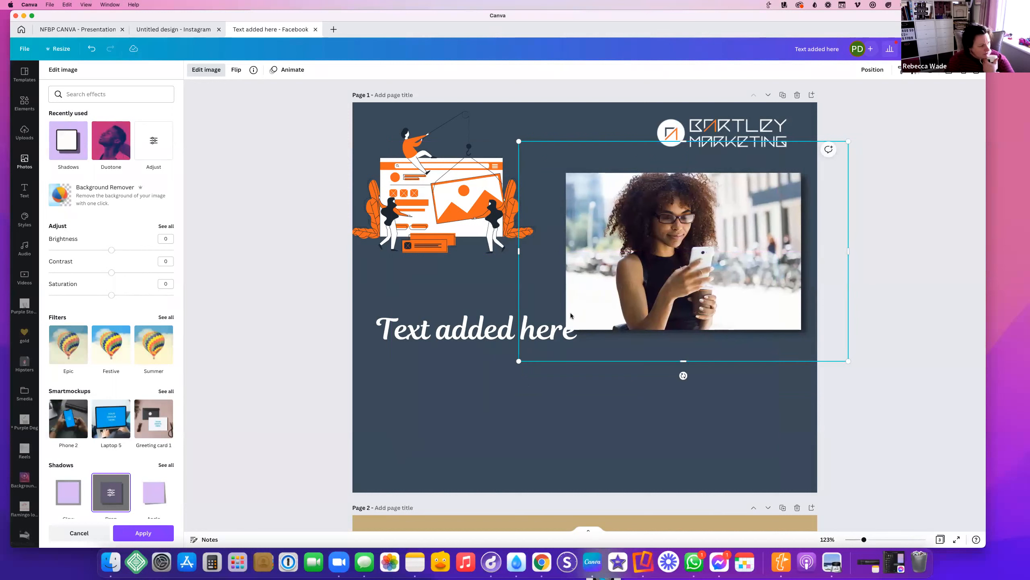
pyautogui.moveTo(668, 260); pyautogui.dragTo(641, 246)
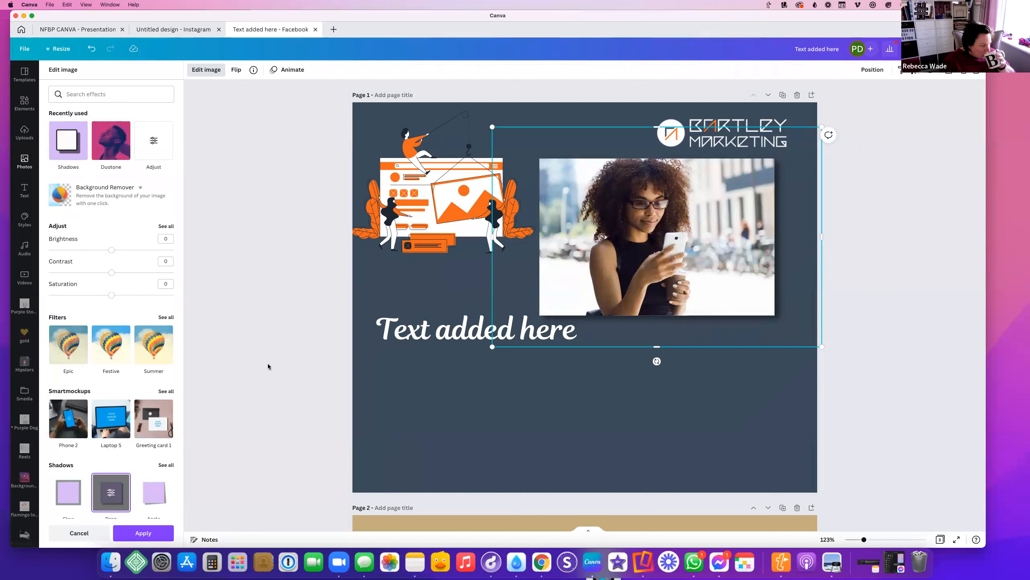
pyautogui.scroll(-4, 175, 238)
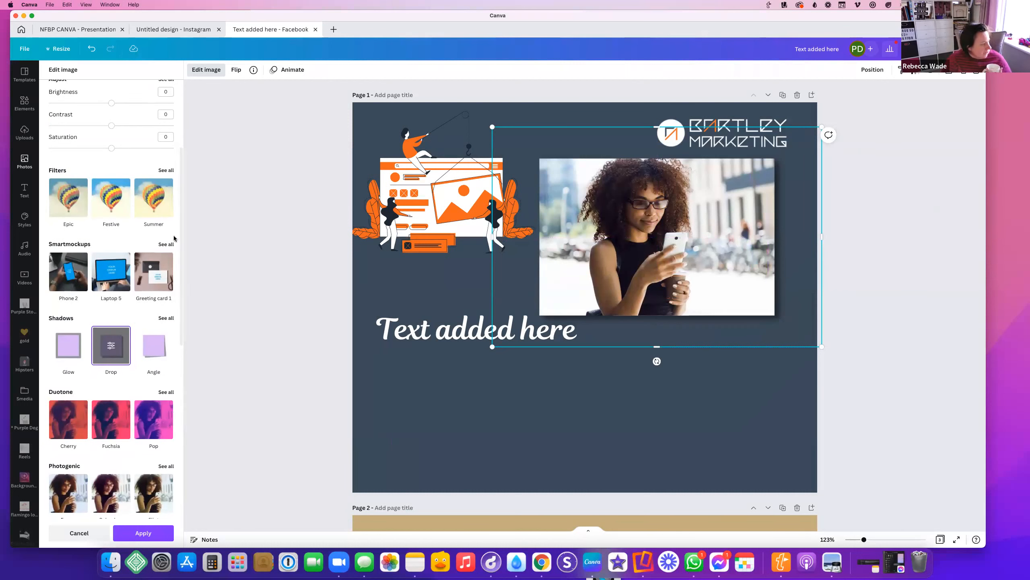
pyautogui.moveTo(583, 223); pyautogui.dragTo(610, 226)
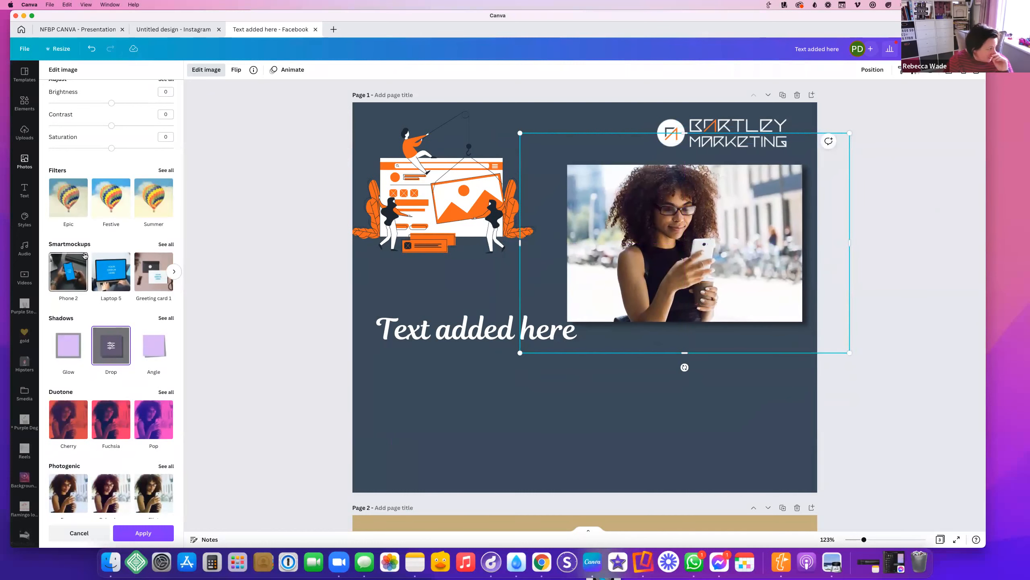
# Place the photo into the Smartmockups Laptop 5 mockup and resize it
pyautogui.click(166, 244)
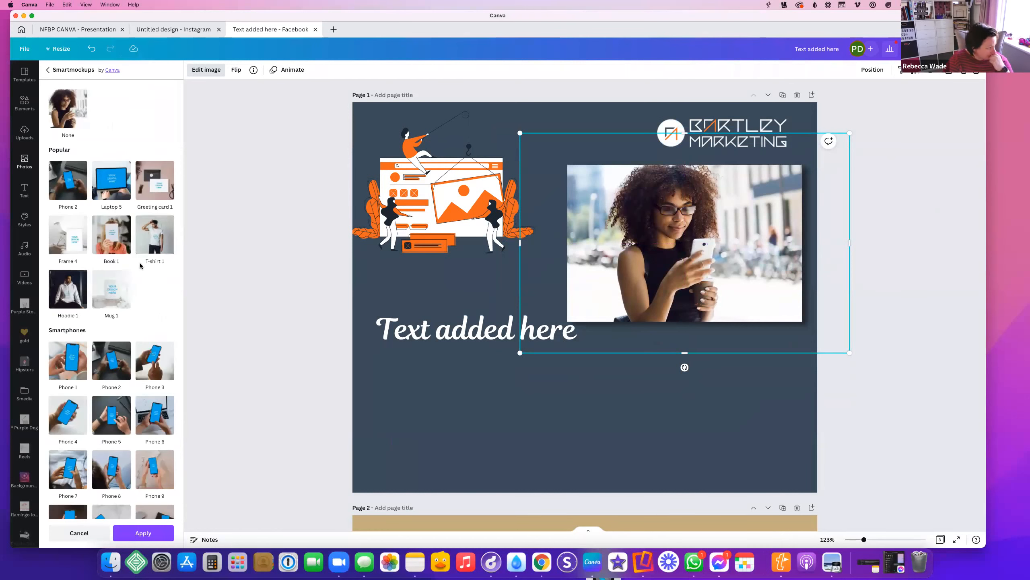
pyautogui.scroll(-10, 110, 278)
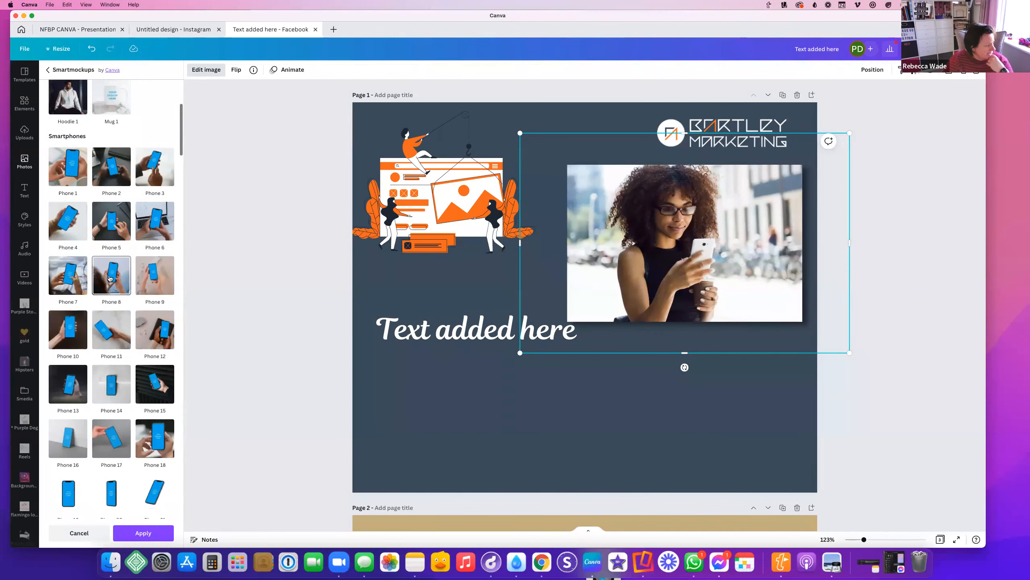
pyautogui.scroll(-6, 110, 278)
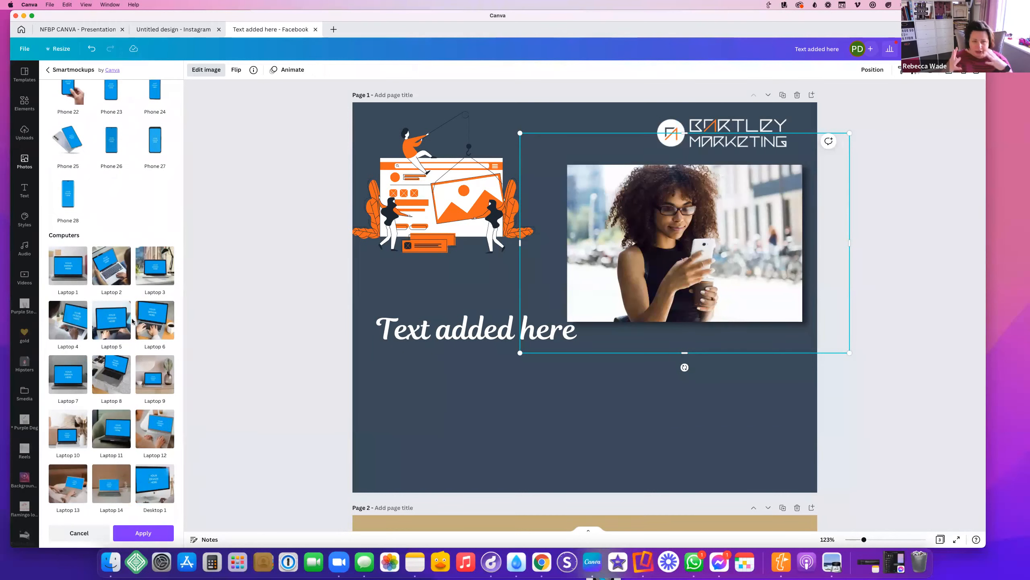
pyautogui.click(108, 325)
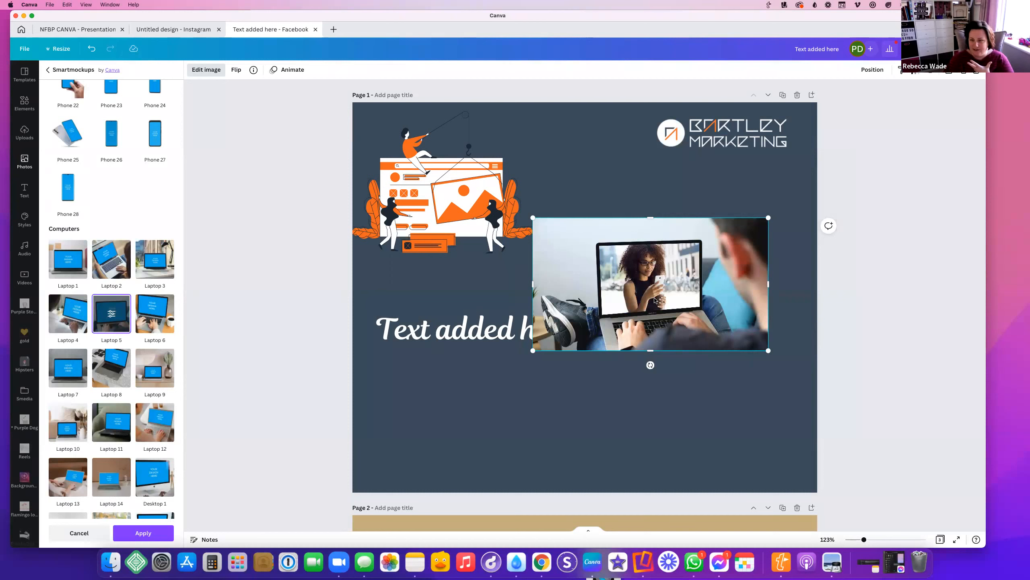
pyautogui.moveTo(530, 350)
pyautogui.mouseDown()
pyautogui.moveTo(377, 442)
pyautogui.moveTo(490, 377)
pyautogui.moveTo(540, 365)
pyautogui.mouseUp()
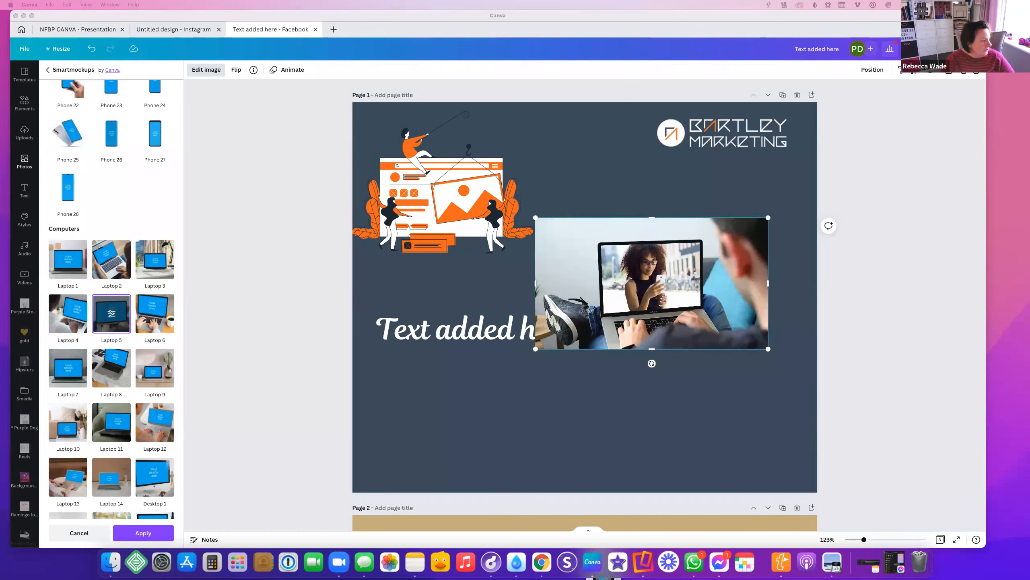
pyautogui.click(24, 132)
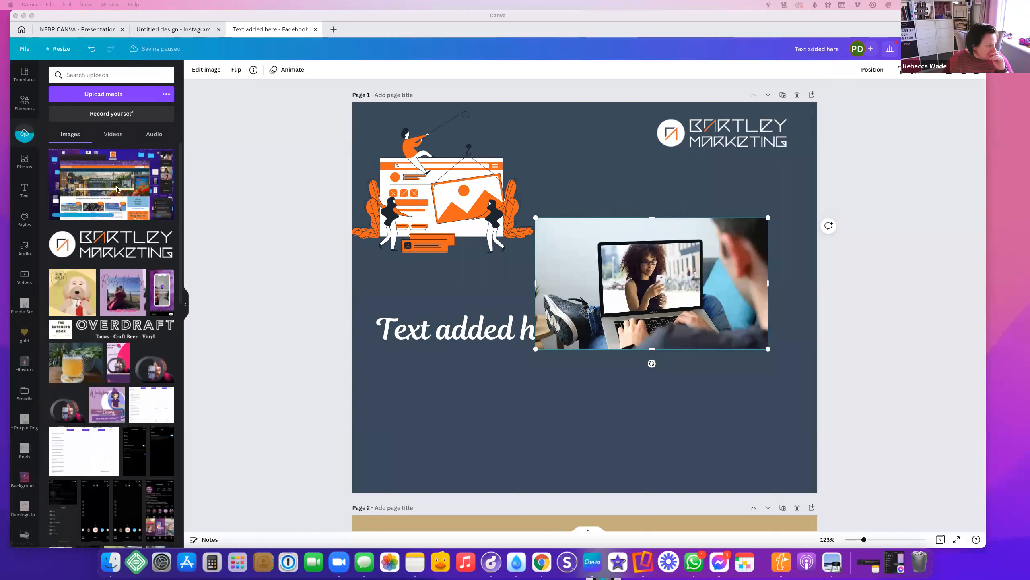
# Delete the laptop mockup, move the orange circle top-right, add the website screenshot and lower the heading
pyautogui.click(652, 283)
pyautogui.press('Delete')
pyautogui.moveTo(635, 299); pyautogui.dragTo(757, 139)
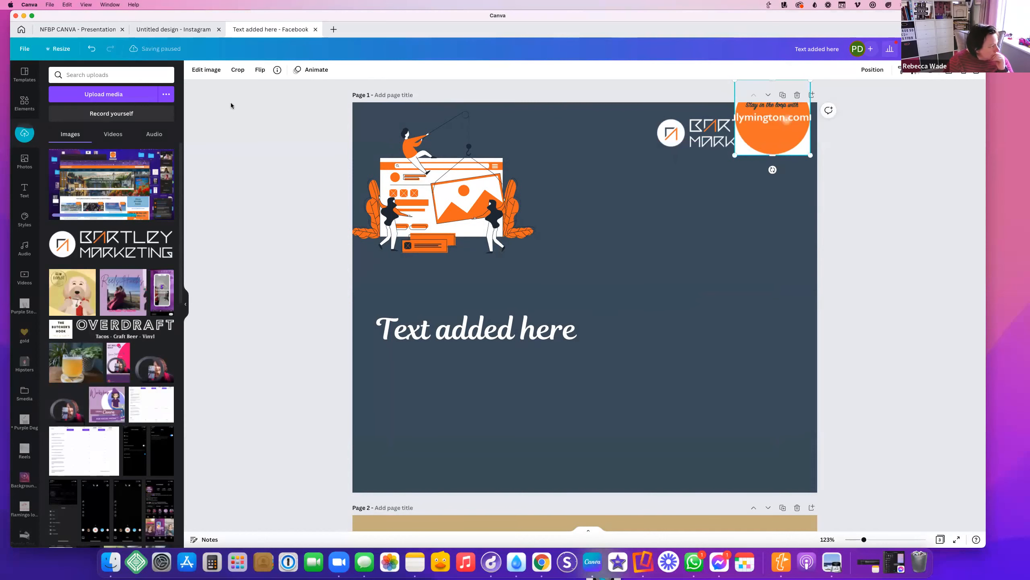
pyautogui.click(135, 191)
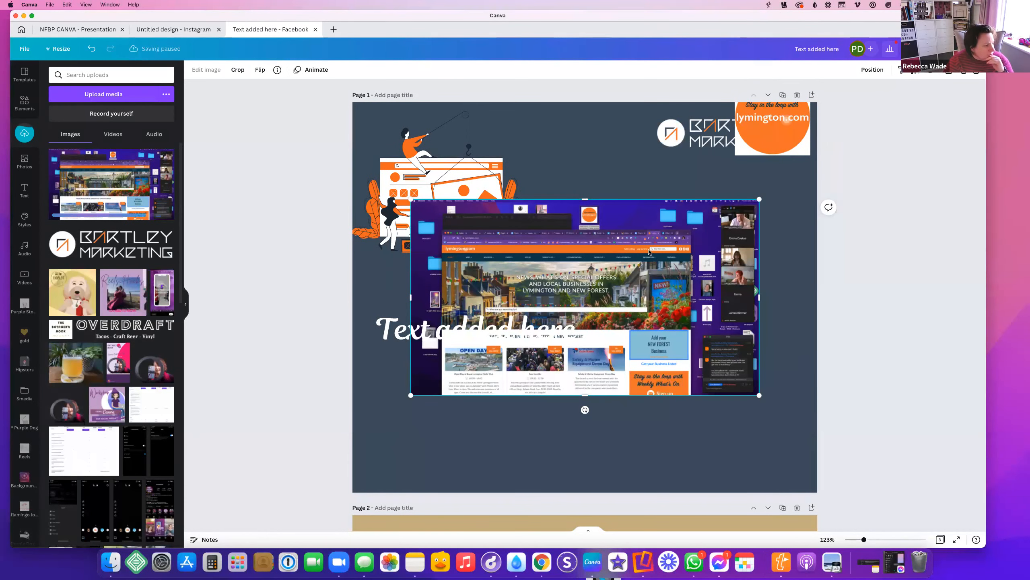
pyautogui.moveTo(576, 219); pyautogui.dragTo(655, 197)
pyautogui.moveTo(443, 315); pyautogui.dragTo(606, 412)
pyautogui.moveTo(599, 313); pyautogui.dragTo(524, 322)
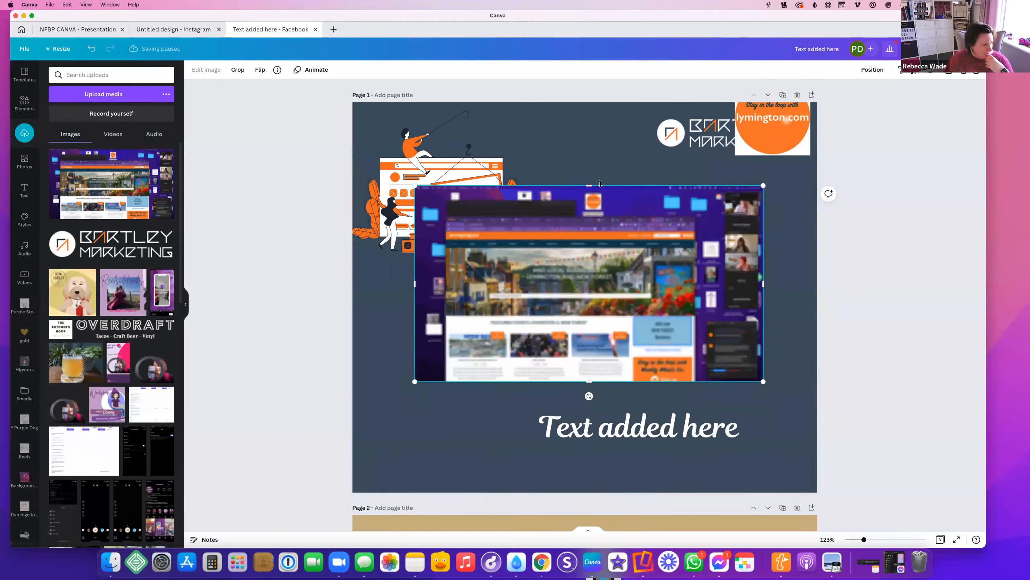
# Crop the screenshot's top, right and left edges and move it to the right side
pyautogui.moveTo(589, 184); pyautogui.dragTo(584, 231)
pyautogui.moveTo(763, 306); pyautogui.dragTo(692, 322)
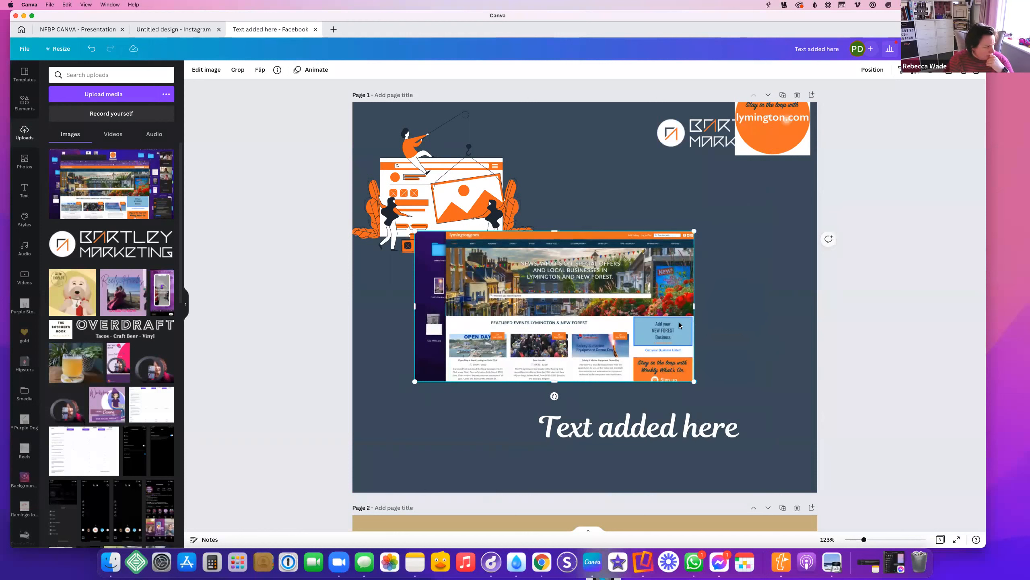
pyautogui.moveTo(414, 306); pyautogui.dragTo(446, 315)
pyautogui.click(773, 271)
pyautogui.moveTo(598, 263); pyautogui.dragTo(706, 240)
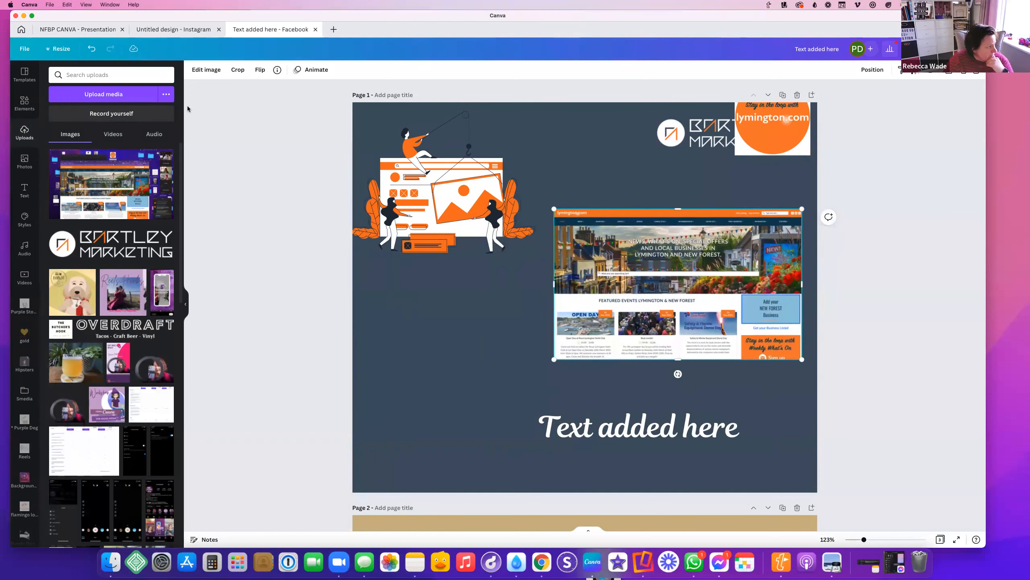
pyautogui.click(207, 69)
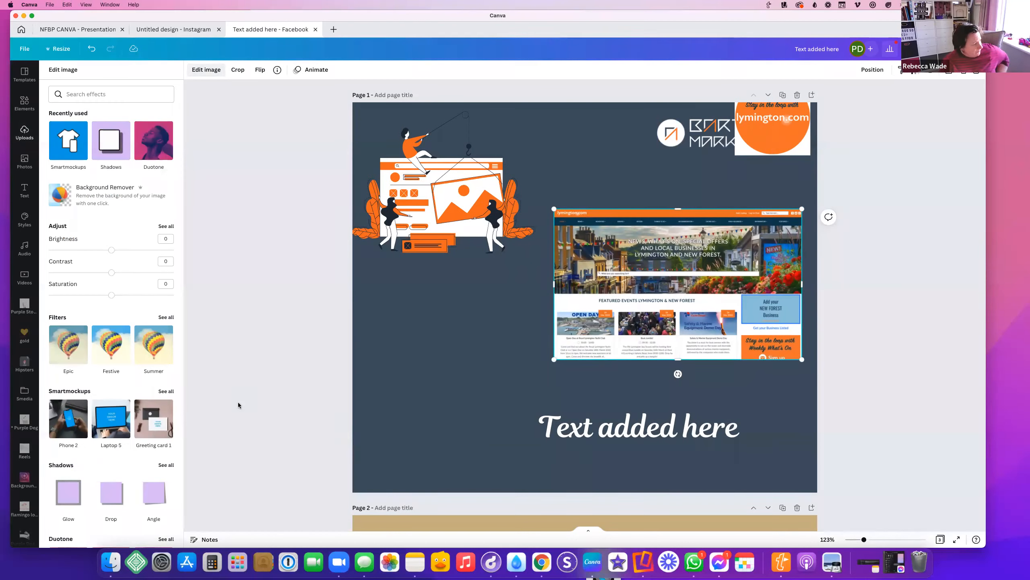
# Place the screenshot into the Smartmockups Desktop 1 mockup, then shrink and reposition it
pyautogui.click(162, 392)
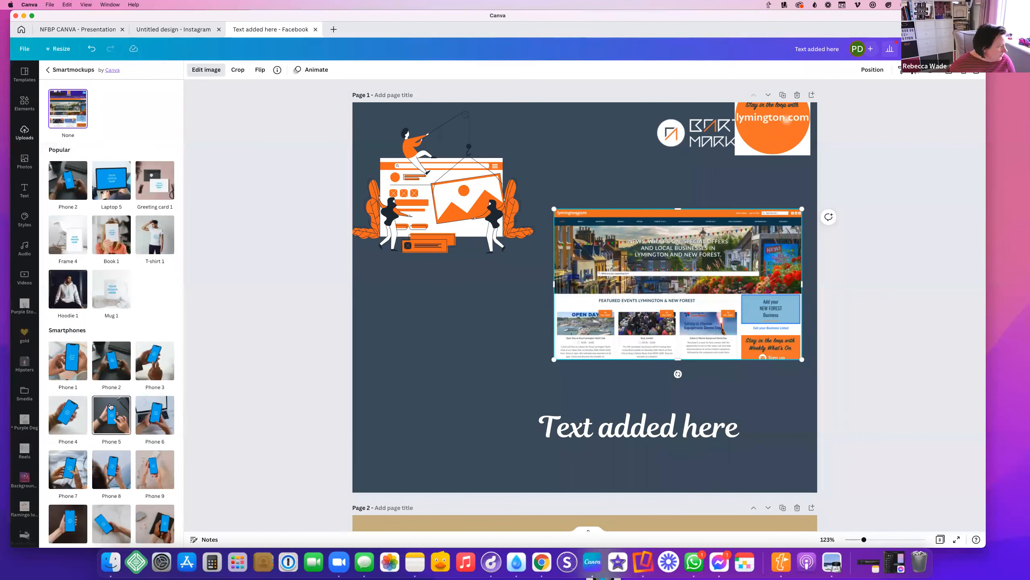
pyautogui.scroll(-8, 111, 406)
pyautogui.scroll(-10, 110, 404)
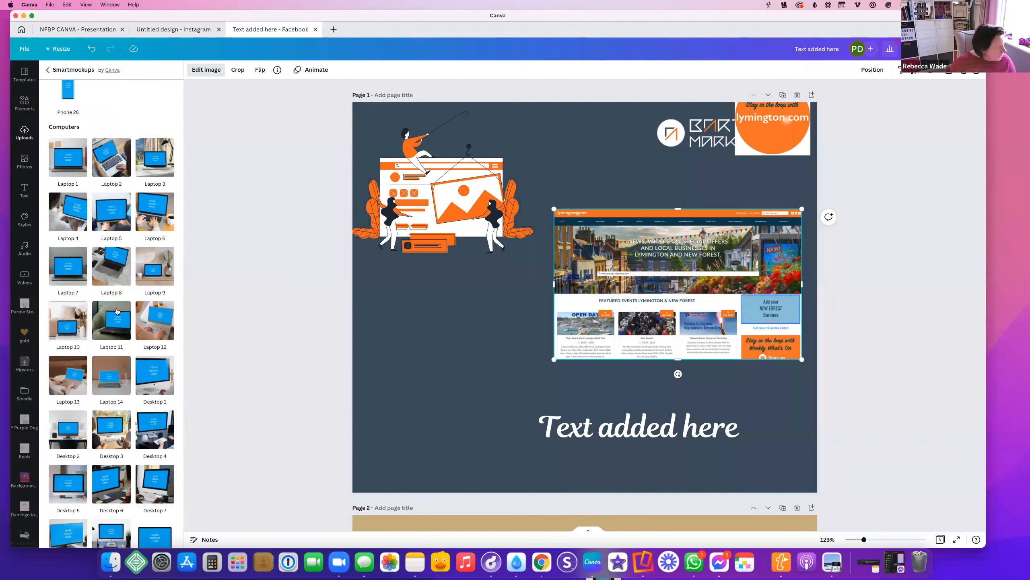
pyautogui.click(153, 380)
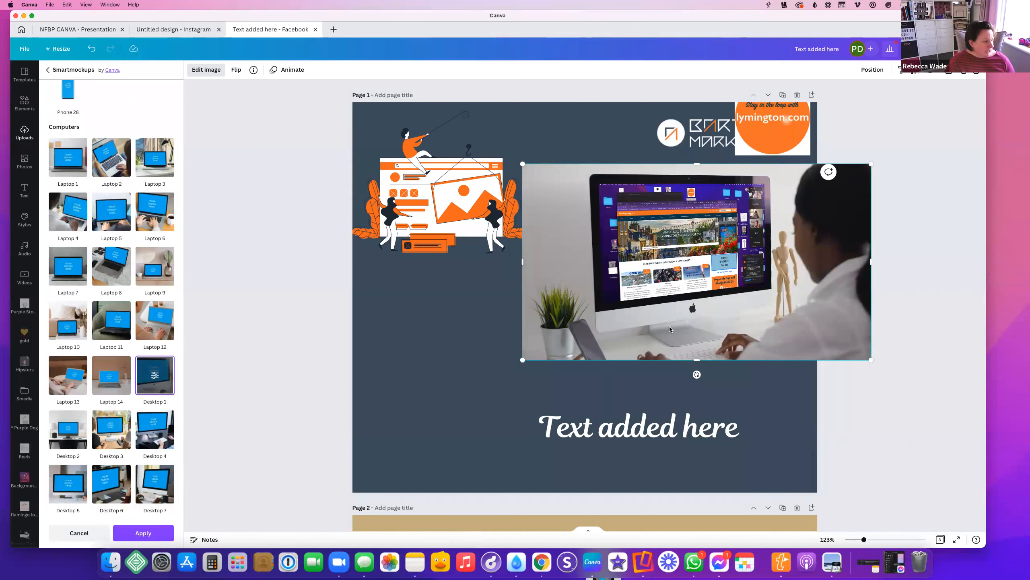
pyautogui.moveTo(689, 304); pyautogui.dragTo(606, 323)
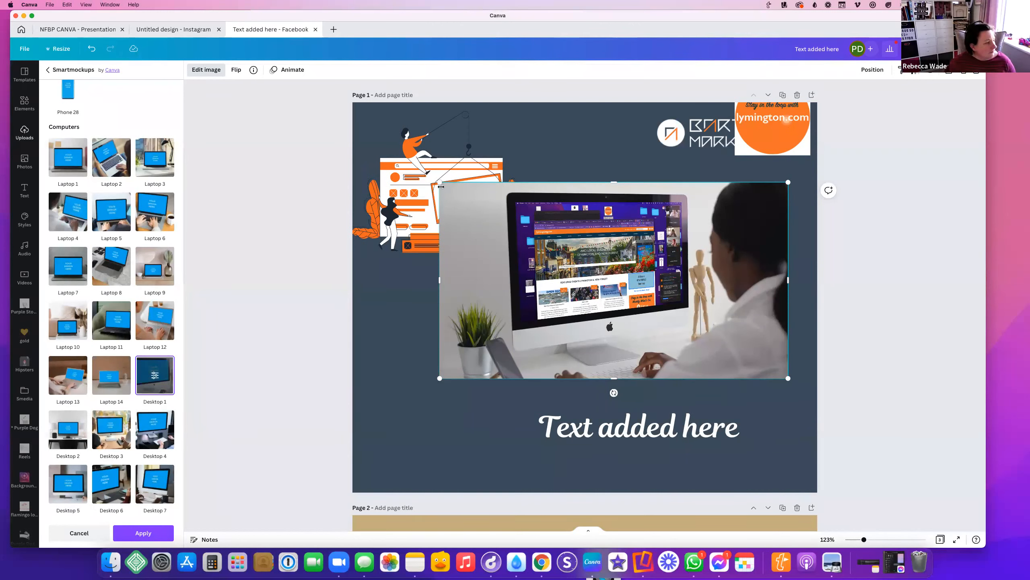
pyautogui.moveTo(440, 182); pyautogui.dragTo(554, 246)
pyautogui.moveTo(632, 351); pyautogui.dragTo(676, 319)
# Delete the Mother's Day page and move the desktop mockup up and left
pyautogui.scroll(-7, 690, 315)
pyautogui.click(797, 234)
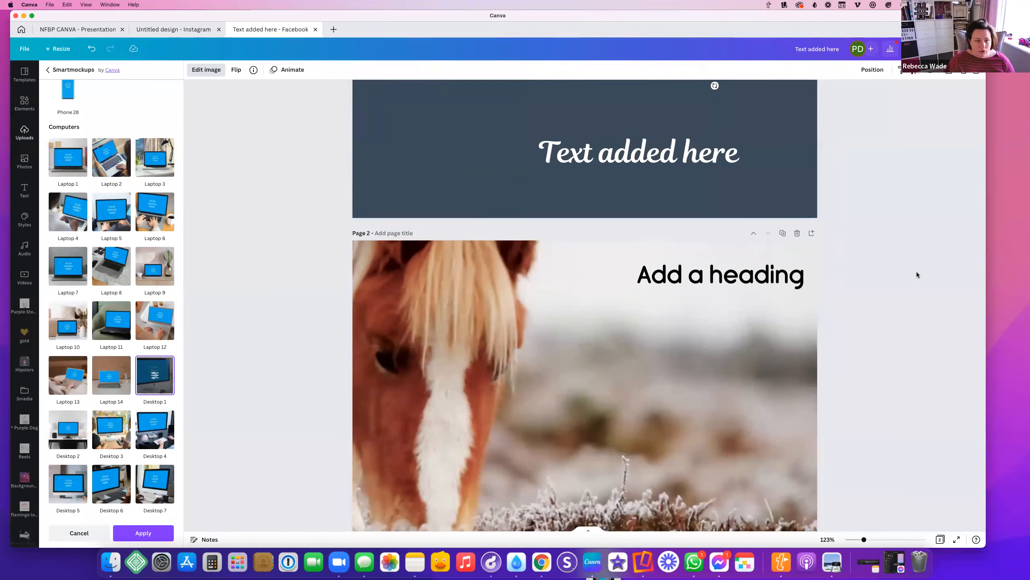
pyautogui.scroll(7, 886, 282)
pyautogui.moveTo(754, 306); pyautogui.dragTo(708, 289)
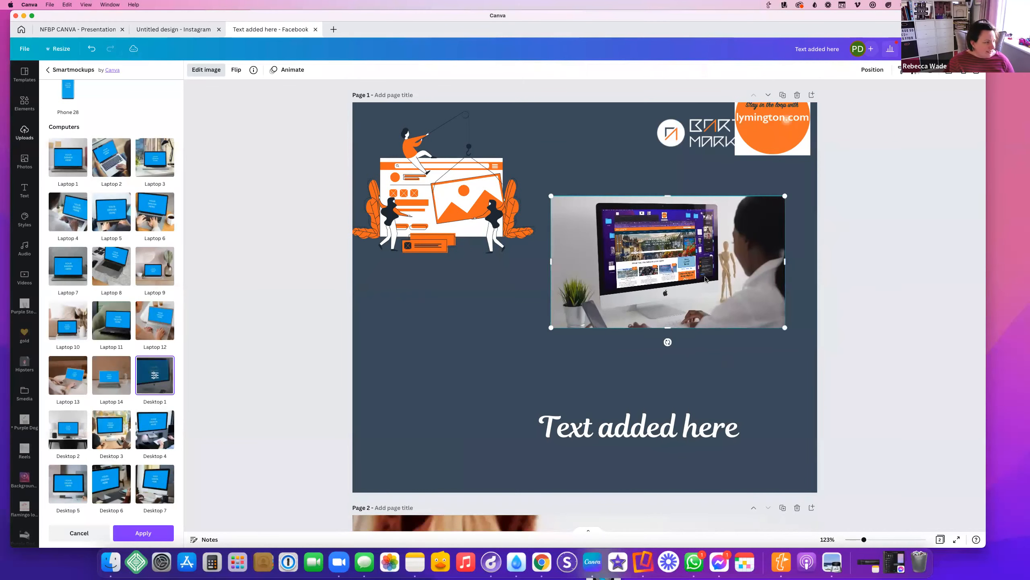
# Delete the desktop mockup from page 1 and remove the extra second page
pyautogui.press('Delete')
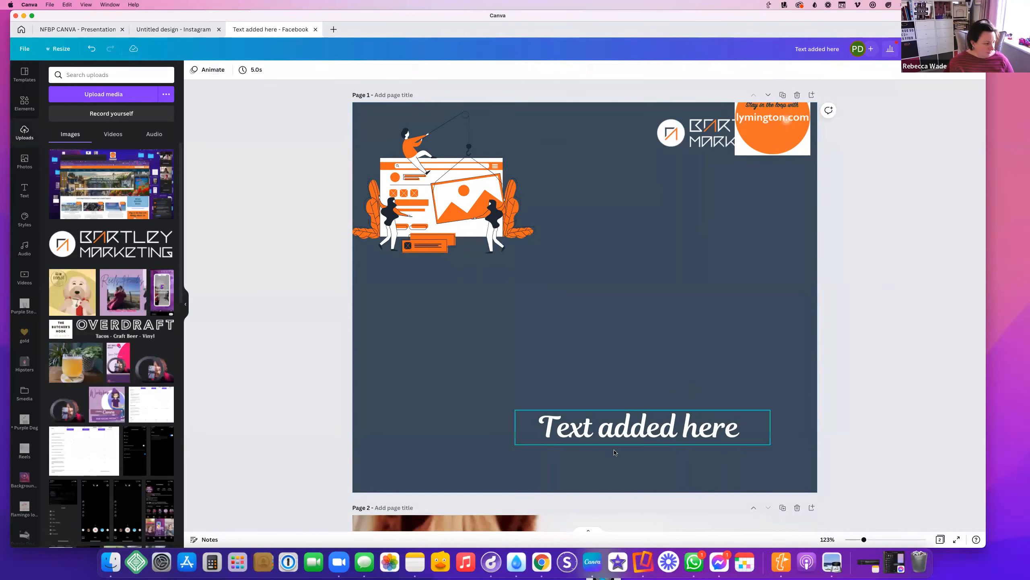
pyautogui.click(783, 508)
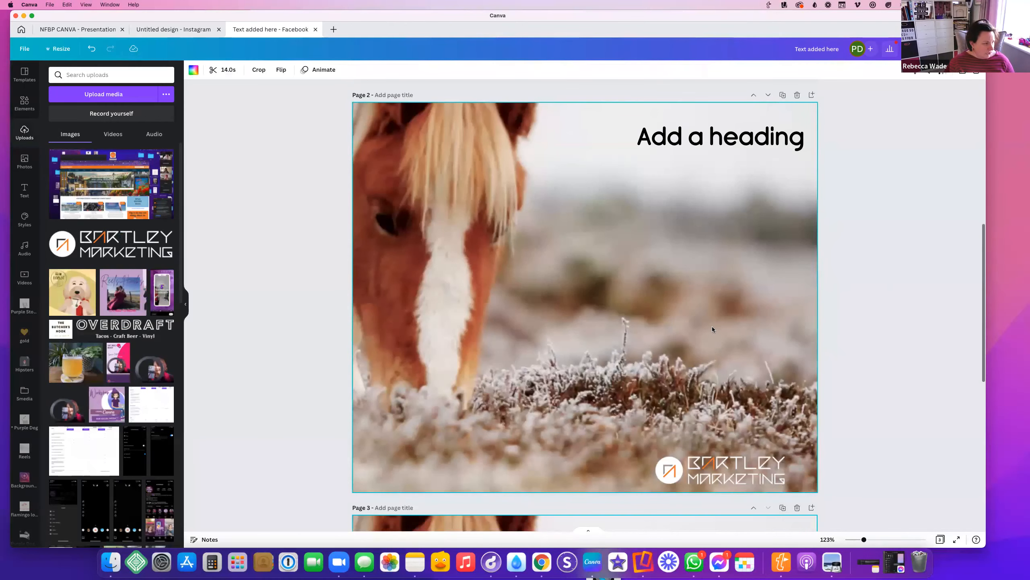
pyautogui.scroll(10, 750, 332)
pyautogui.click(796, 352)
pyautogui.scroll(4, 793, 243)
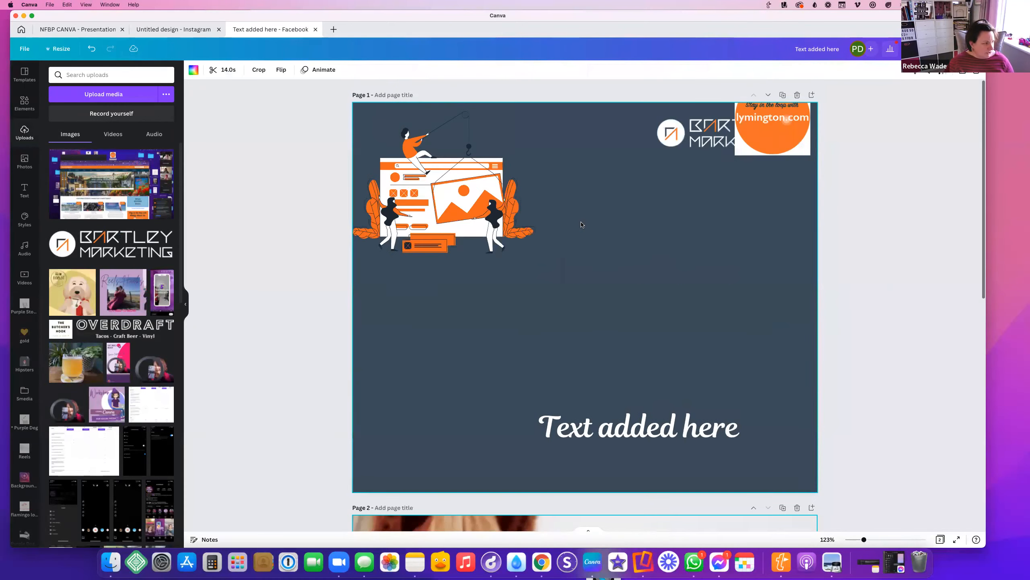
# Move the orange circle down, run Background Remover on it, then delete it
pyautogui.click(791, 130)
pyautogui.moveTo(791, 131); pyautogui.dragTo(779, 325)
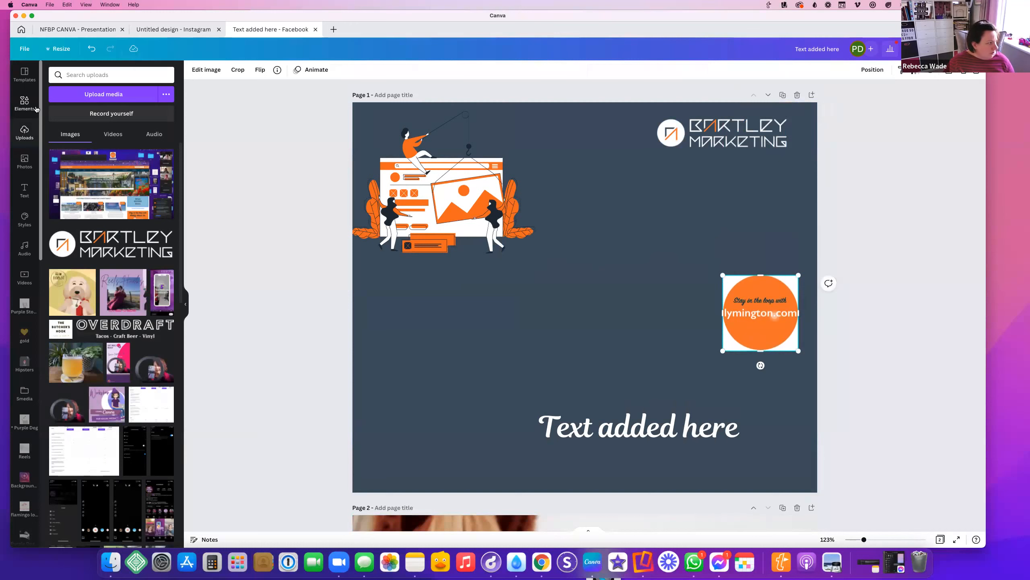
pyautogui.click(207, 70)
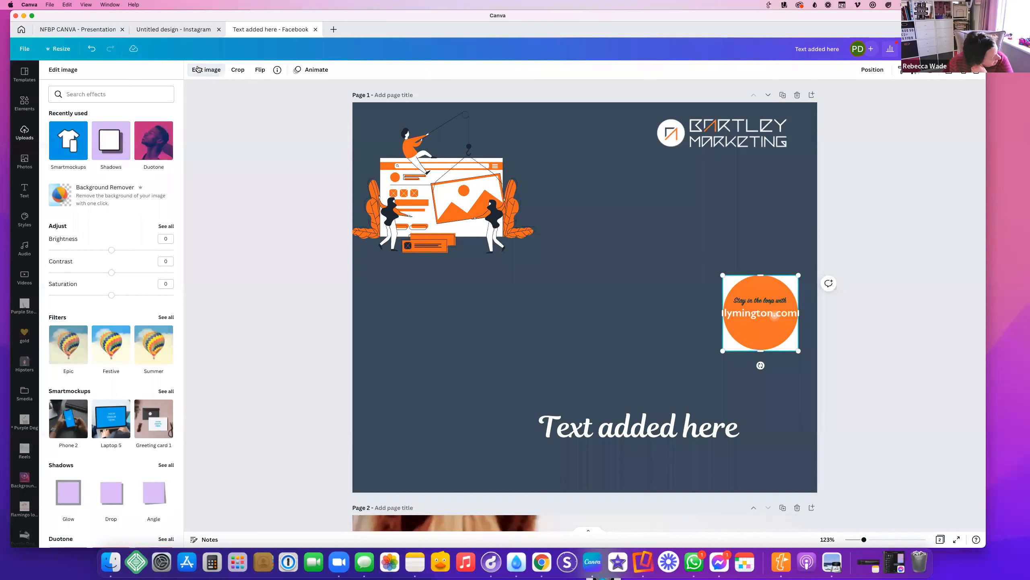
pyautogui.click(79, 203)
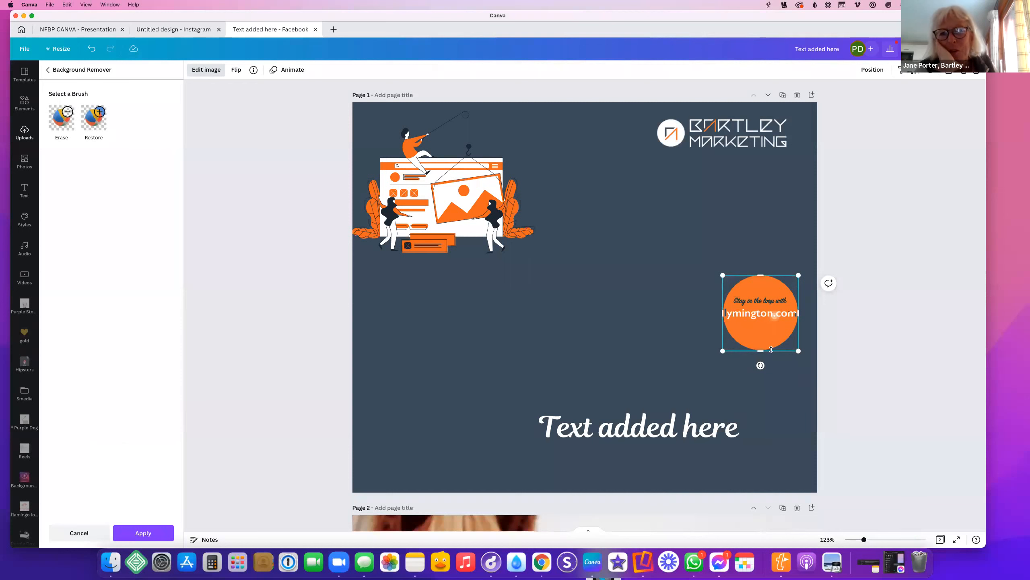
pyautogui.press('Delete')
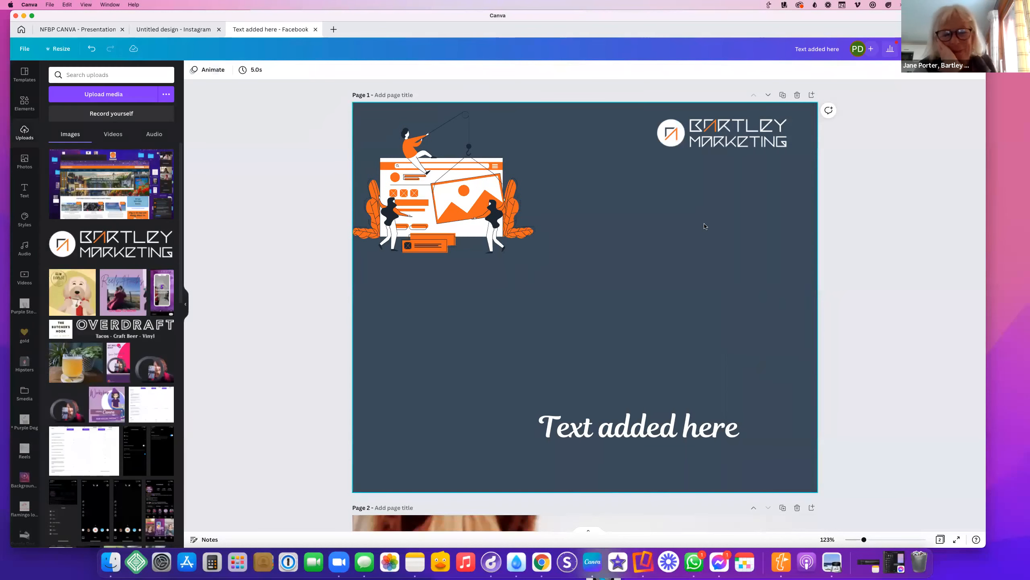
# Delete the Bartley Marketing logo and the orange website illustration
pyautogui.click(726, 136)
pyautogui.press('Delete')
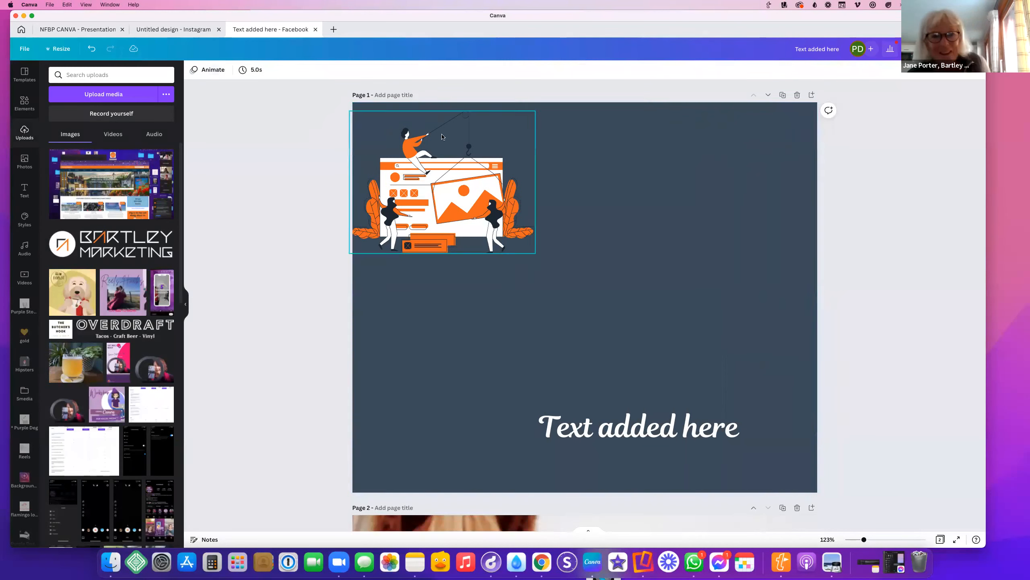
pyautogui.click(506, 241)
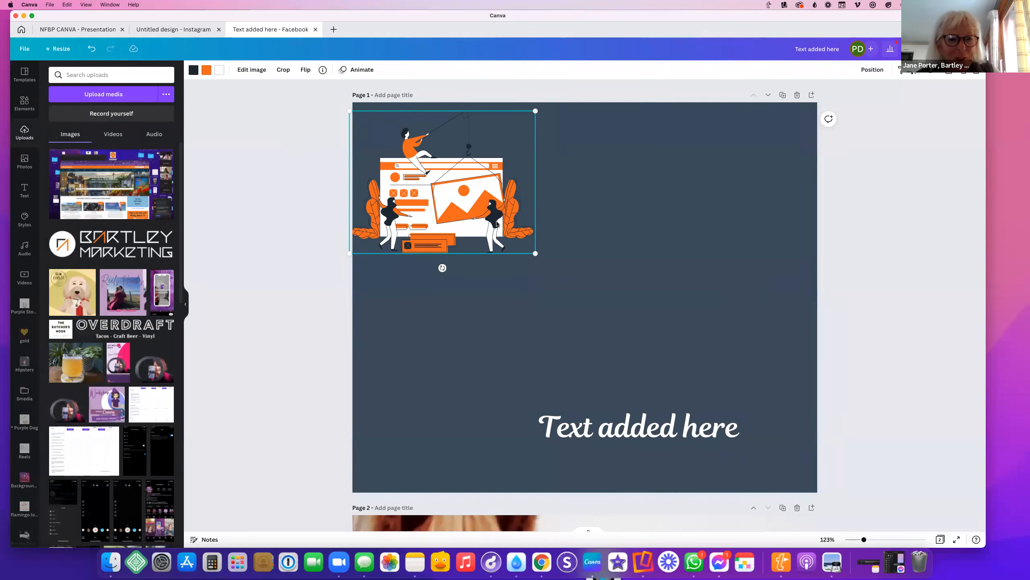
pyautogui.press('Delete')
# Nudge the Text added here box left and down, then deselect it
pyautogui.moveTo(635, 431); pyautogui.dragTo(622, 444)
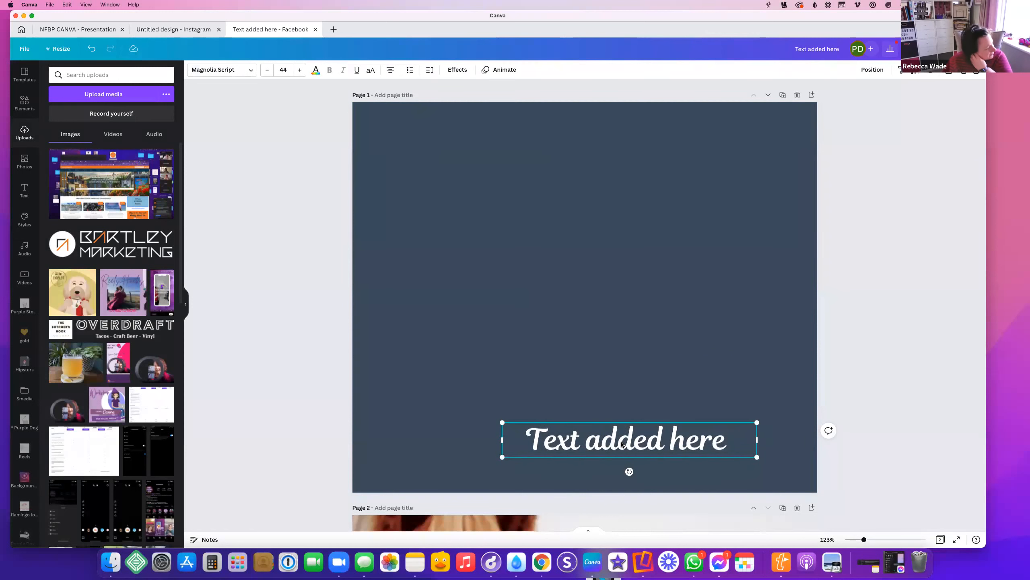
pyautogui.click(753, 424)
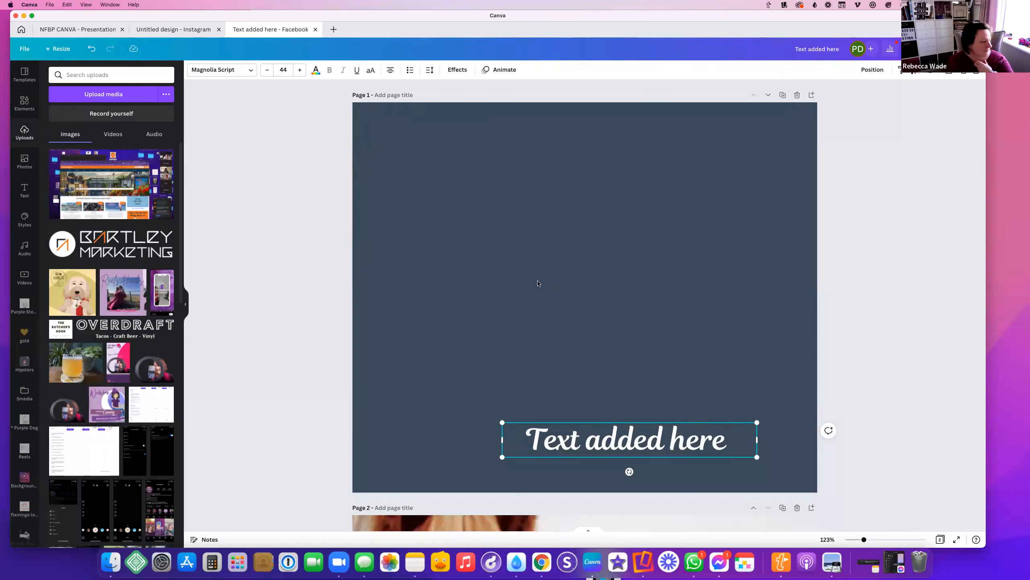
pyautogui.click(354, 146)
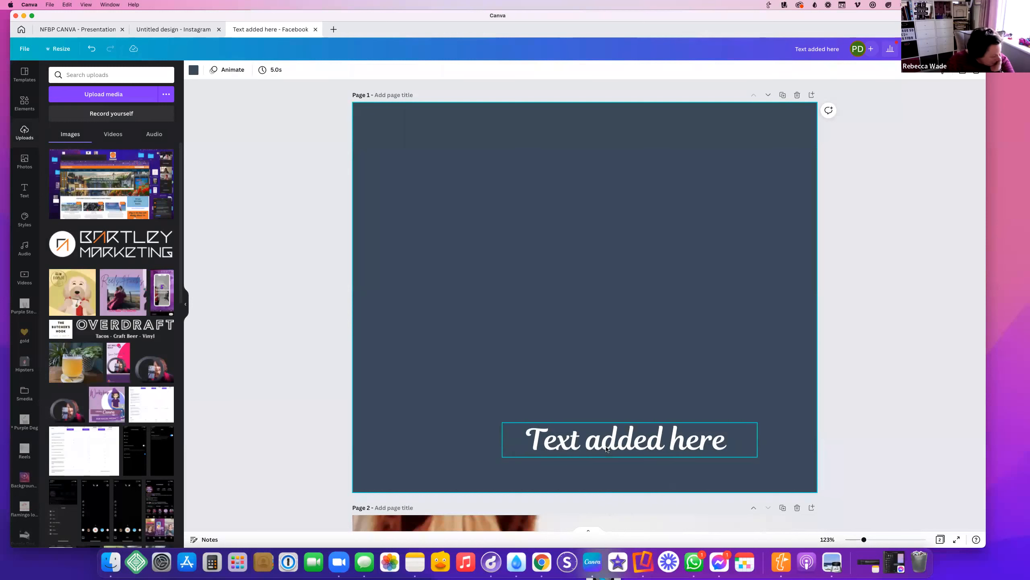
pyautogui.click(576, 445)
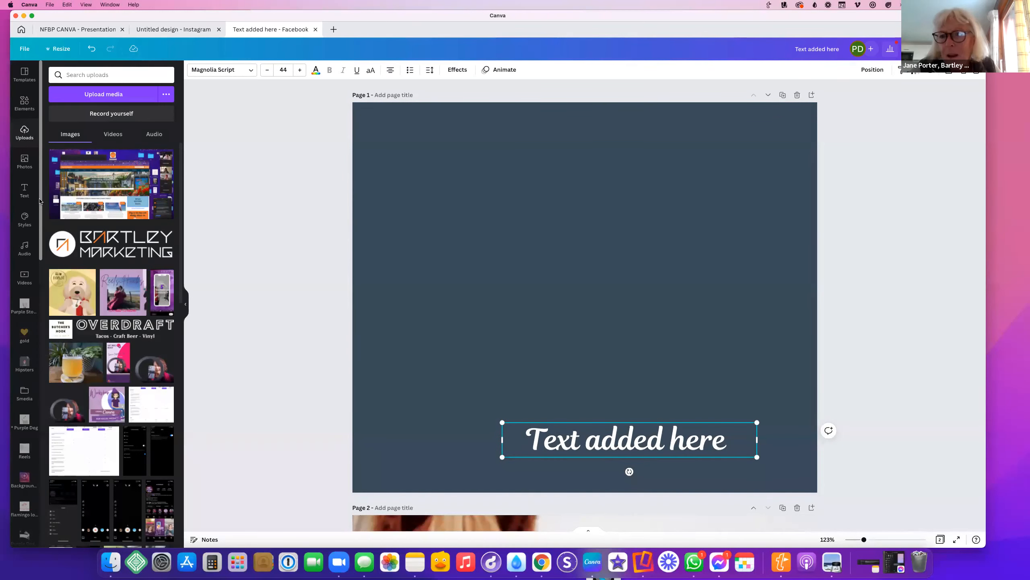
pyautogui.click(518, 306)
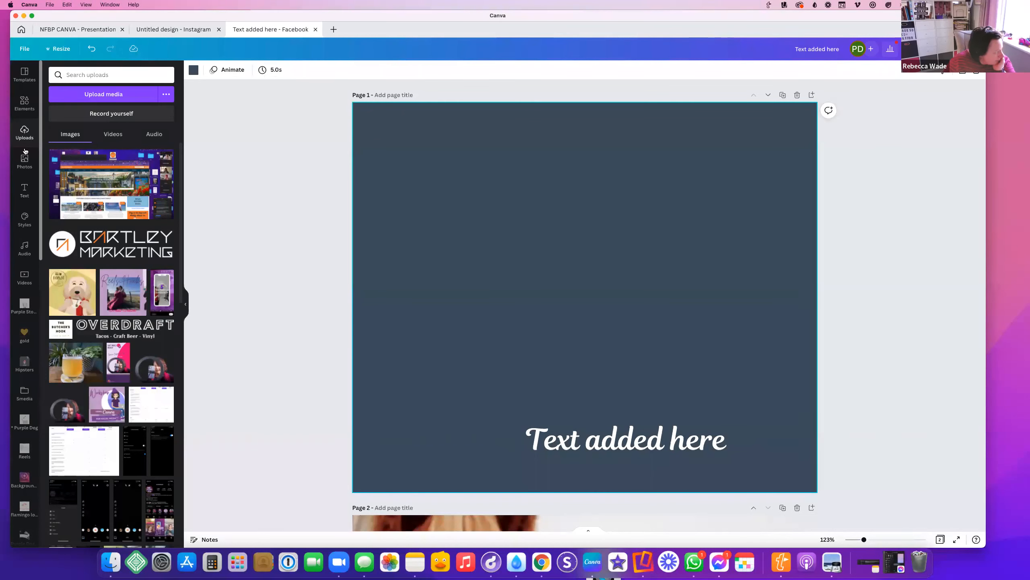
pyautogui.click(23, 102)
# Search Elements for 'easter' and add the Painted Easter Eggs Background graphic
pyautogui.click(83, 76)
pyautogui.doubleClick(83, 76)
pyautogui.write('e')
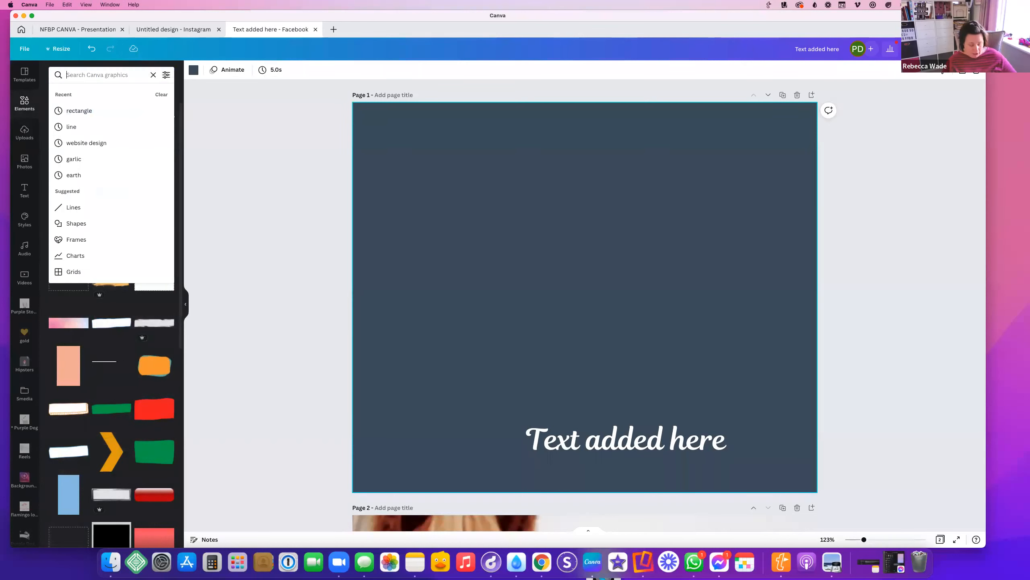
pyautogui.write('aster')
pyautogui.press('Return')
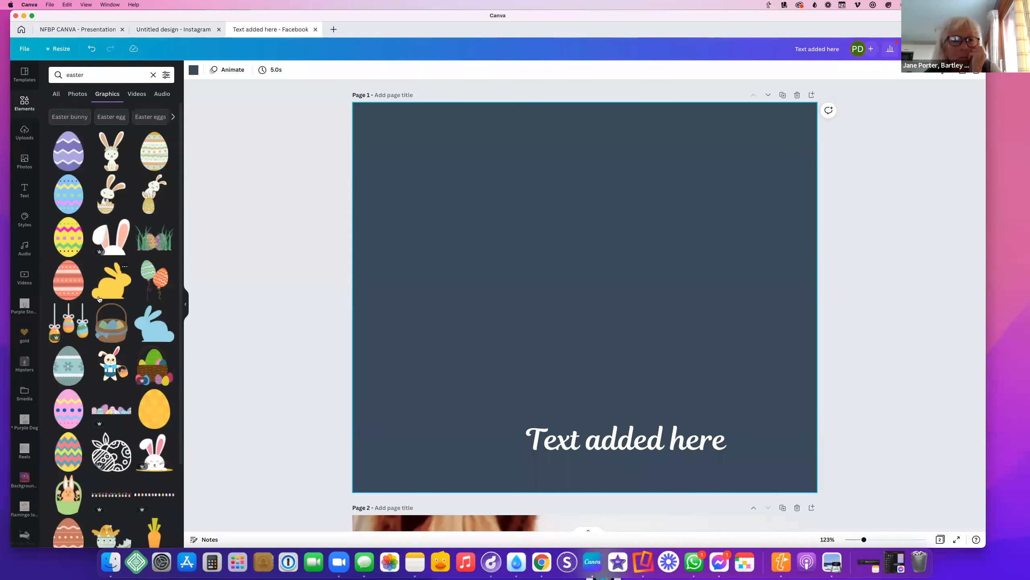
pyautogui.scroll(-10, 83, 297)
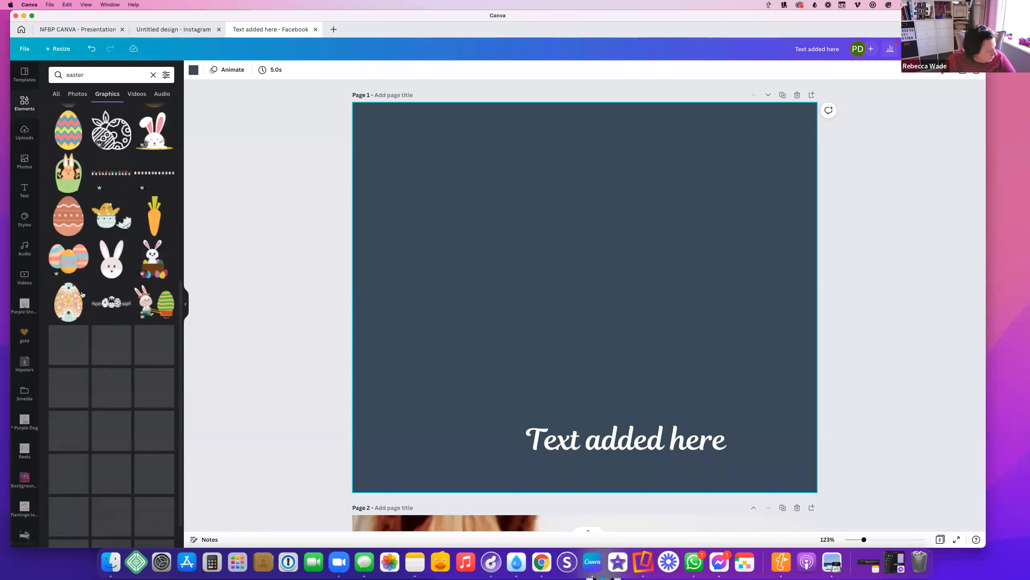
pyautogui.scroll(-6, 144, 288)
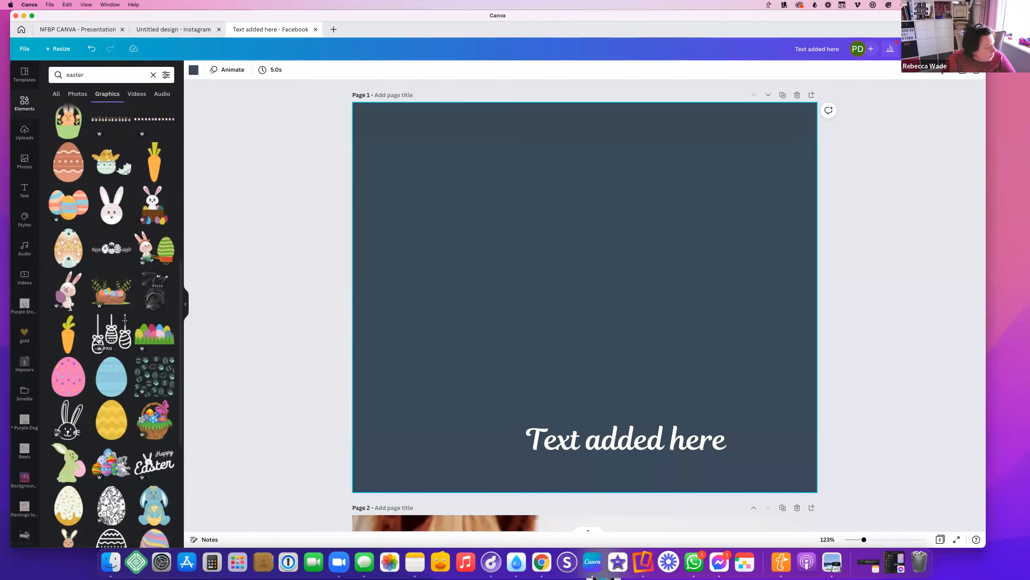
pyautogui.scroll(-5, 144, 288)
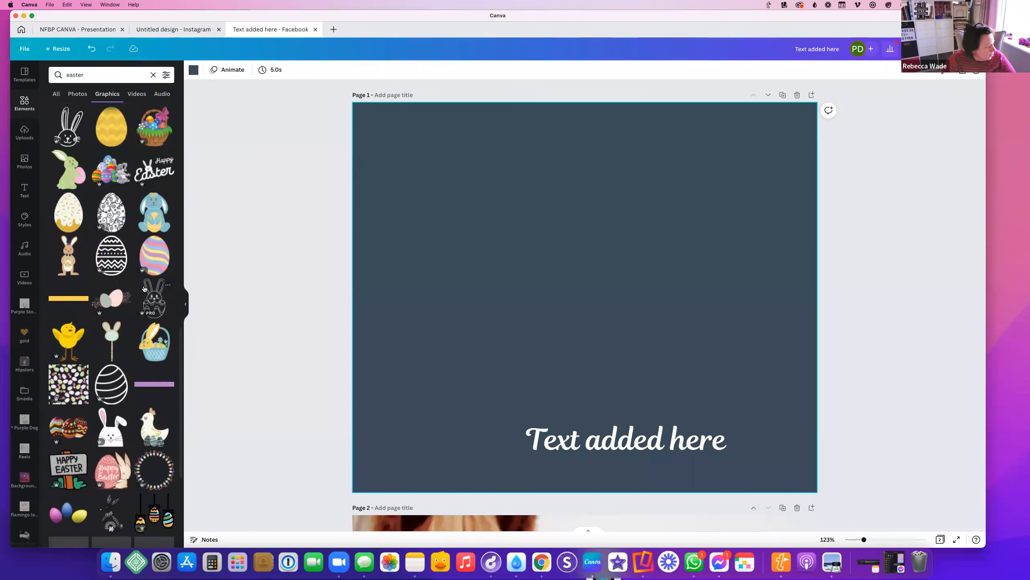
pyautogui.scroll(5, 144, 288)
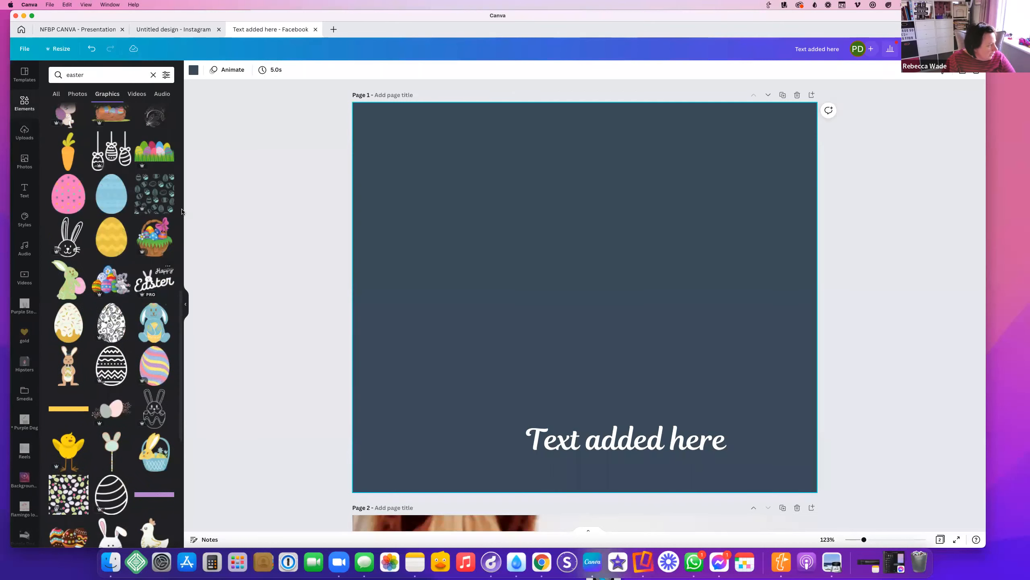
pyautogui.click(165, 180)
pyautogui.click(144, 194)
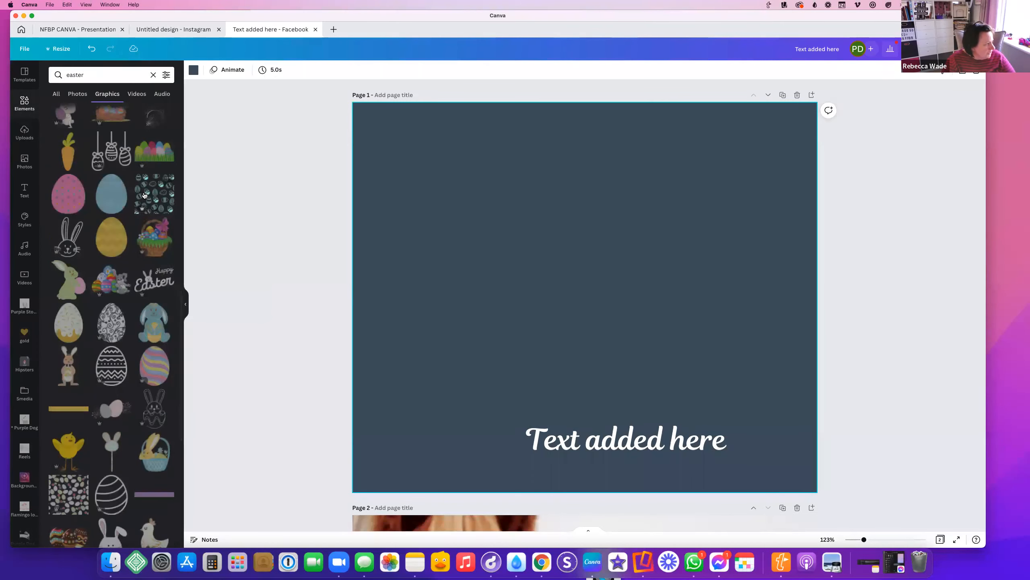
# Stretch the egg pattern to cover the whole page and recolour it orange
pyautogui.moveTo(507, 220); pyautogui.dragTo(282, 110)
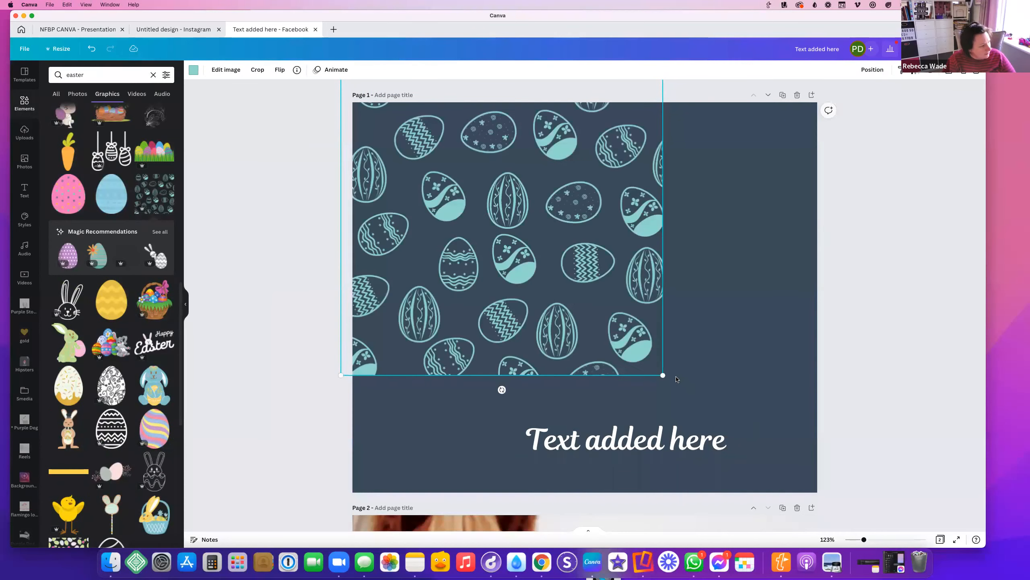
pyautogui.moveTo(660, 370); pyautogui.dragTo(827, 535)
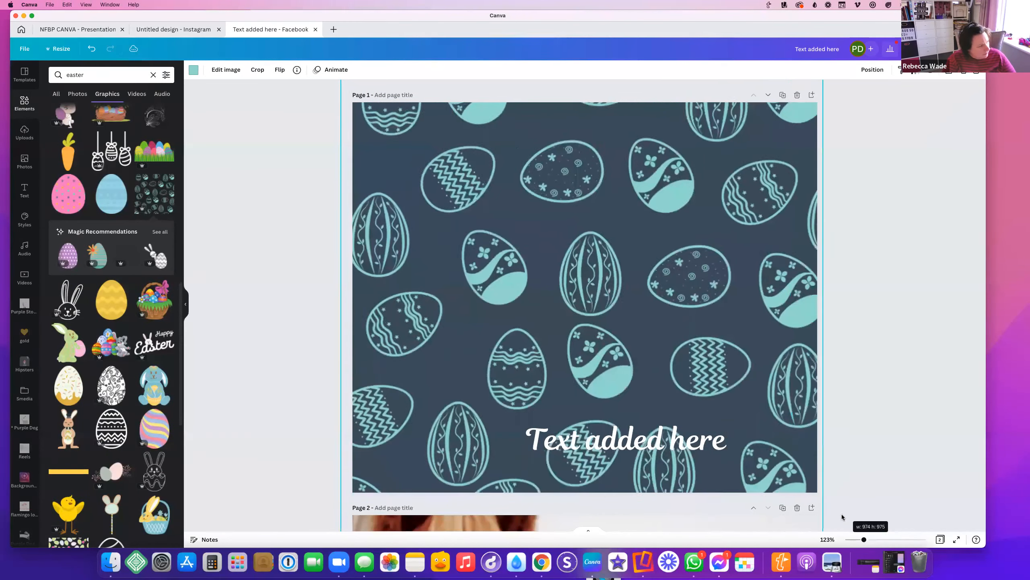
pyautogui.click(195, 72)
pyautogui.click(111, 195)
# Move the heading to the upper middle and retype it as 'What's on this Easter'
pyautogui.moveTo(594, 436); pyautogui.dragTo(540, 204)
pyautogui.doubleClick(539, 204)
pyautogui.write('Week')
pyautogui.press('BackSpace')
pyautogui.press('BackSpace')
pyautogui.press('BackSpace')
pyautogui.write("hat's on this Easter")
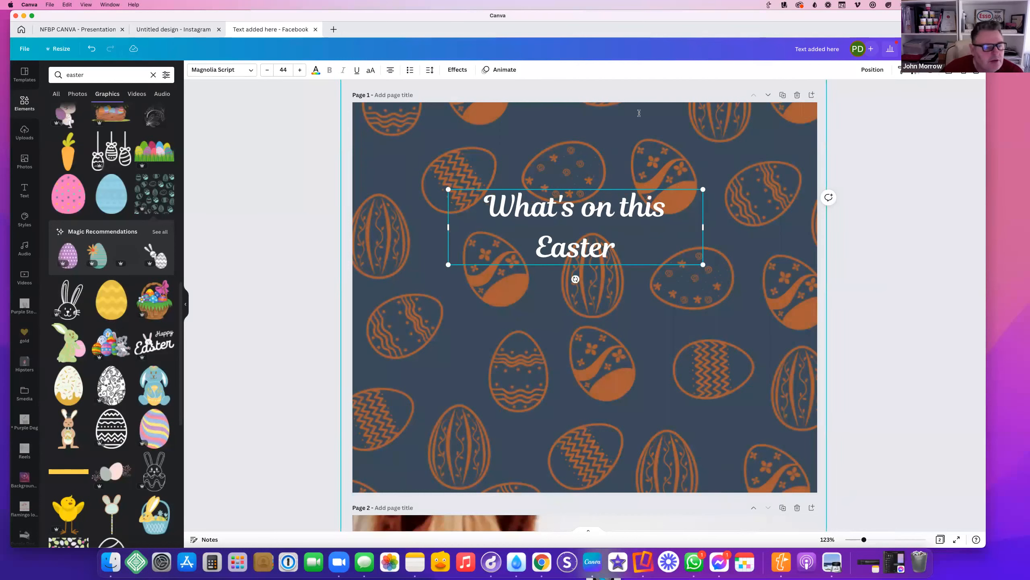
# Recolour the egg pattern a deeper amber from the logo colours
pyautogui.click(774, 161)
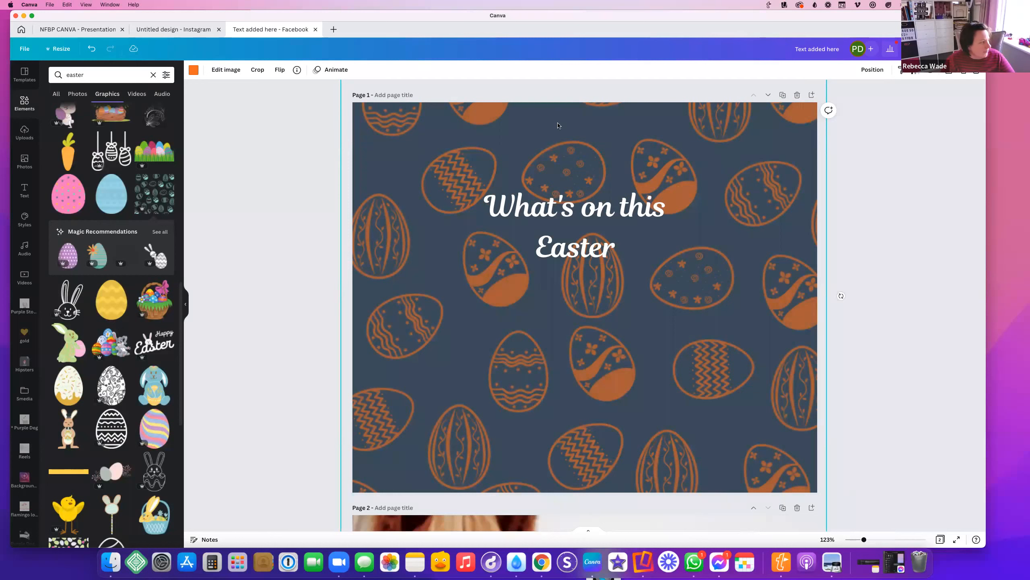
pyautogui.click(193, 70)
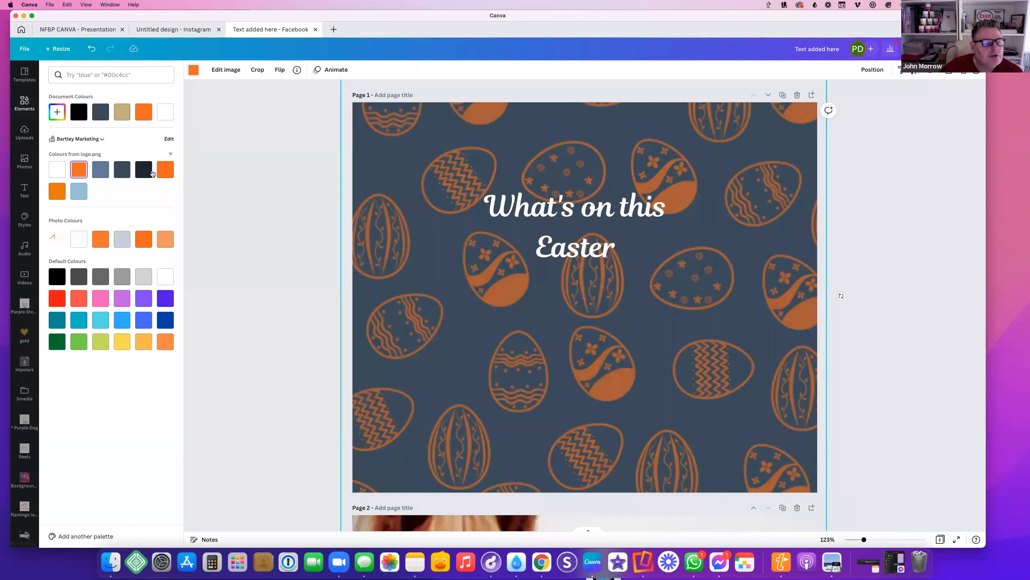
pyautogui.click(165, 170)
pyautogui.click(57, 192)
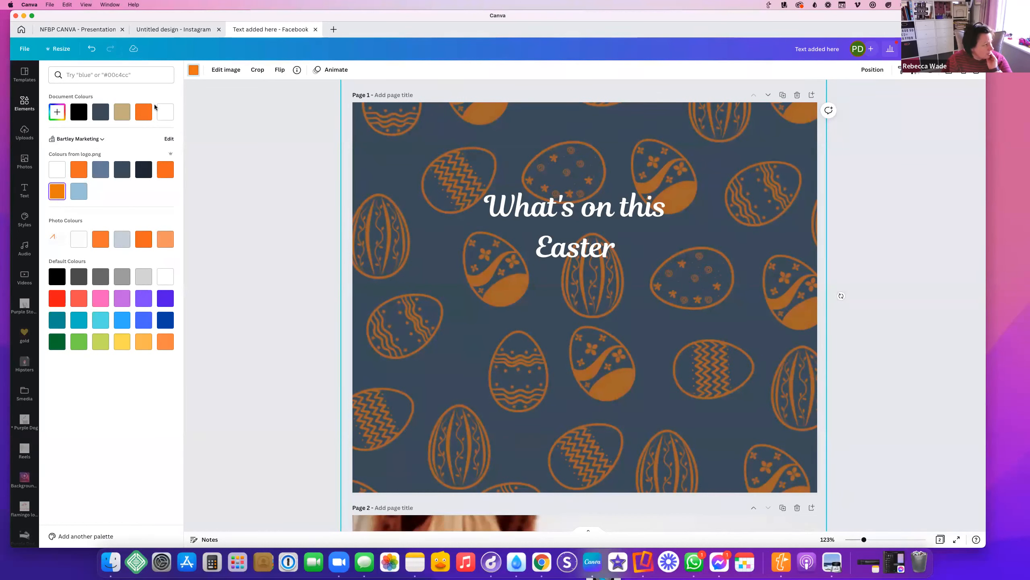
pyautogui.click(657, 243)
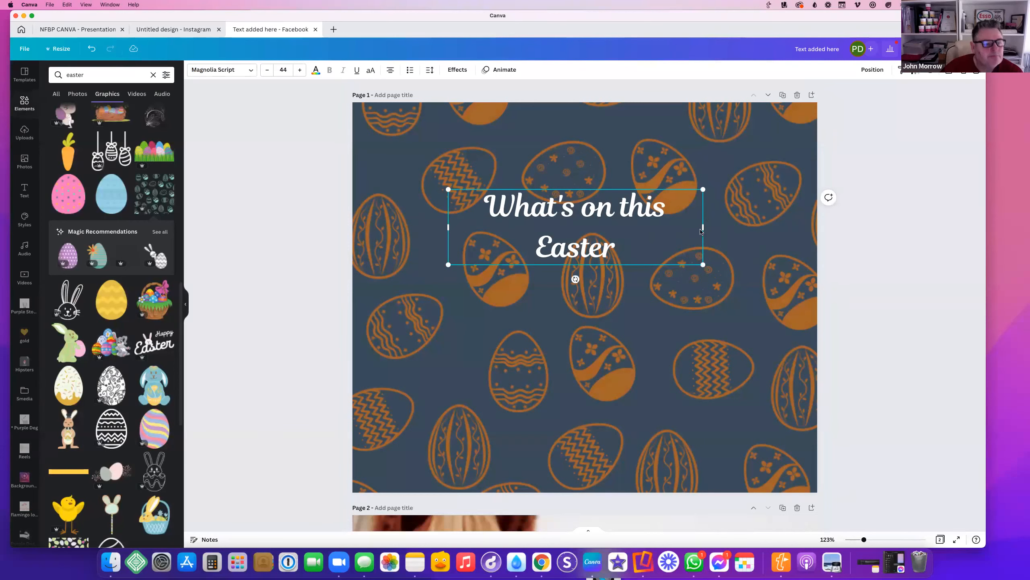
# Widen 'What's on this Easter' onto one line, move it near the top, and show the brand styles
pyautogui.moveTo(702, 229); pyautogui.dragTo(754, 225)
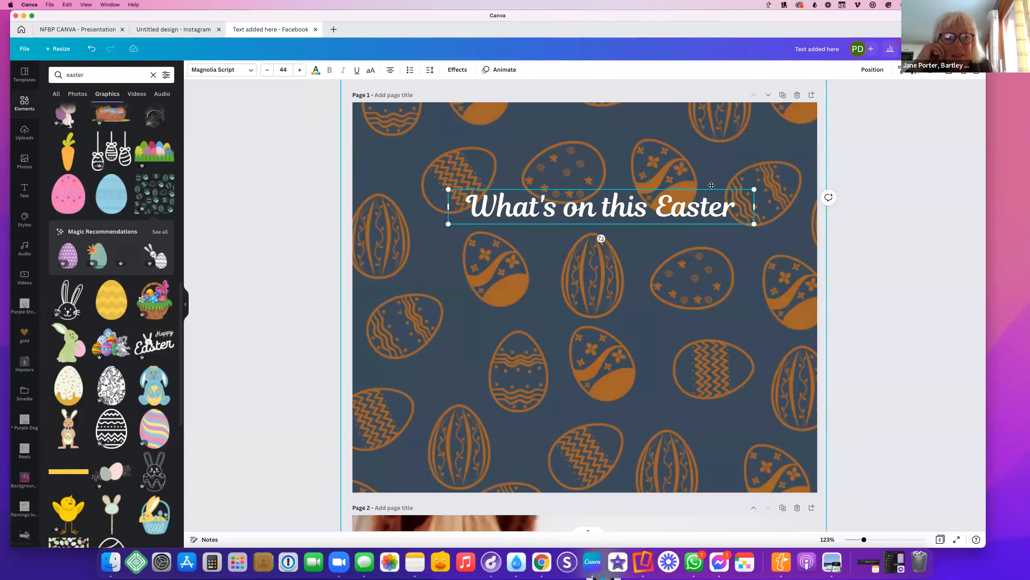
pyautogui.moveTo(710, 187); pyautogui.dragTo(685, 171)
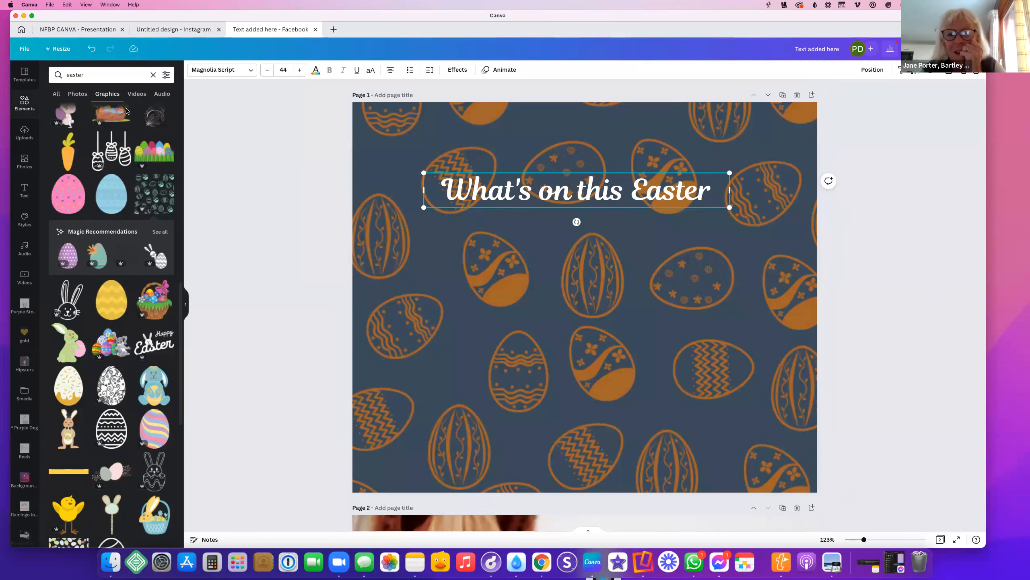
pyautogui.click(272, 170)
pyautogui.click(510, 132)
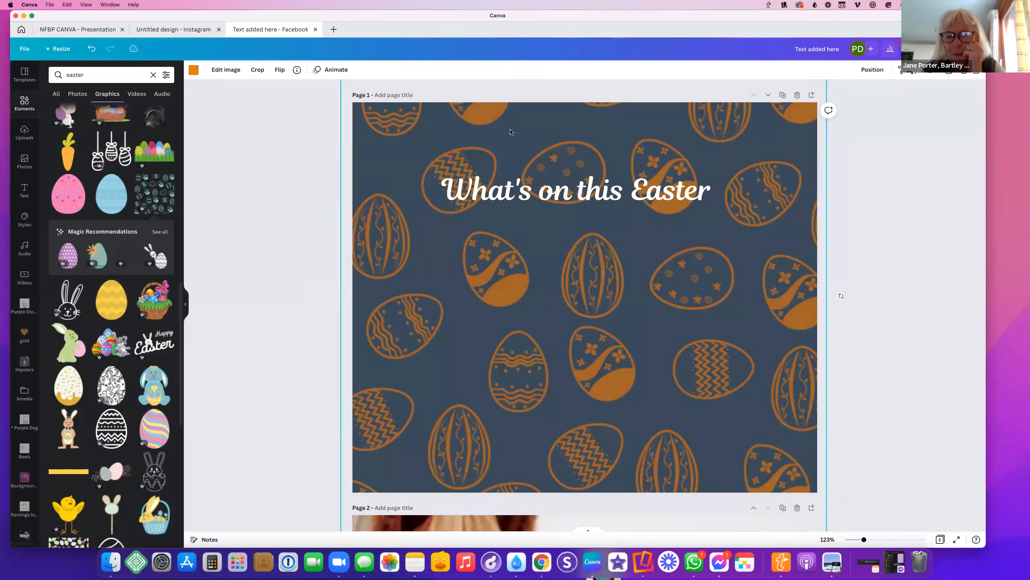
pyautogui.click(25, 220)
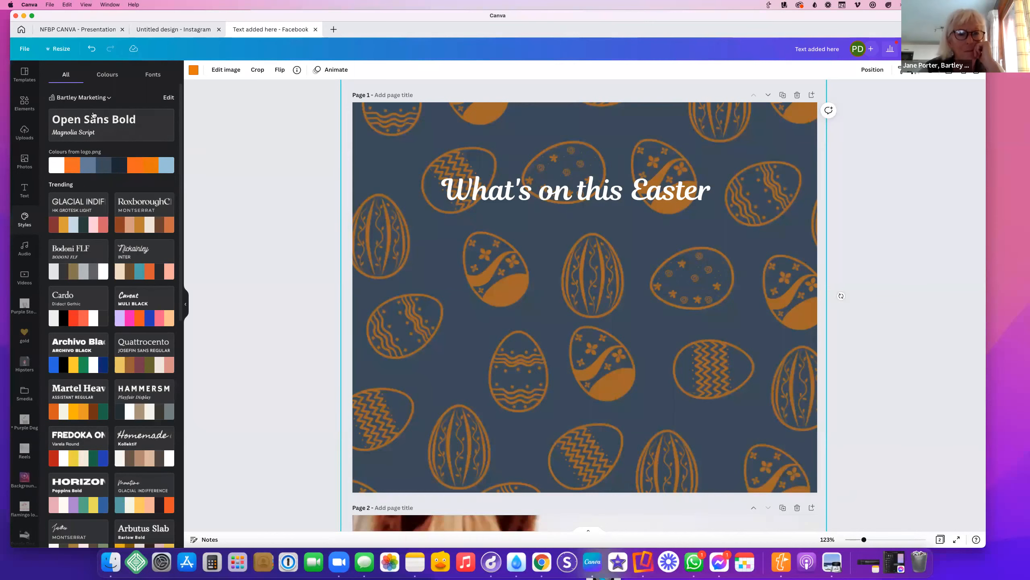
# Try the Untitled Brand Kit and apply its primary palette to the design
pyautogui.click(96, 98)
pyautogui.scroll(-5, 427, 305)
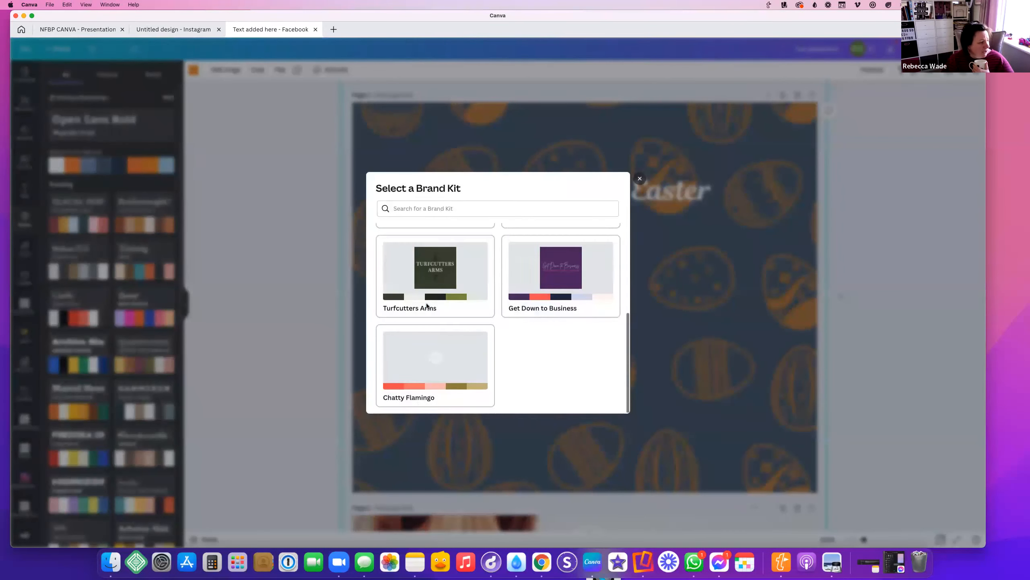
pyautogui.scroll(5, 443, 296)
pyautogui.click(563, 255)
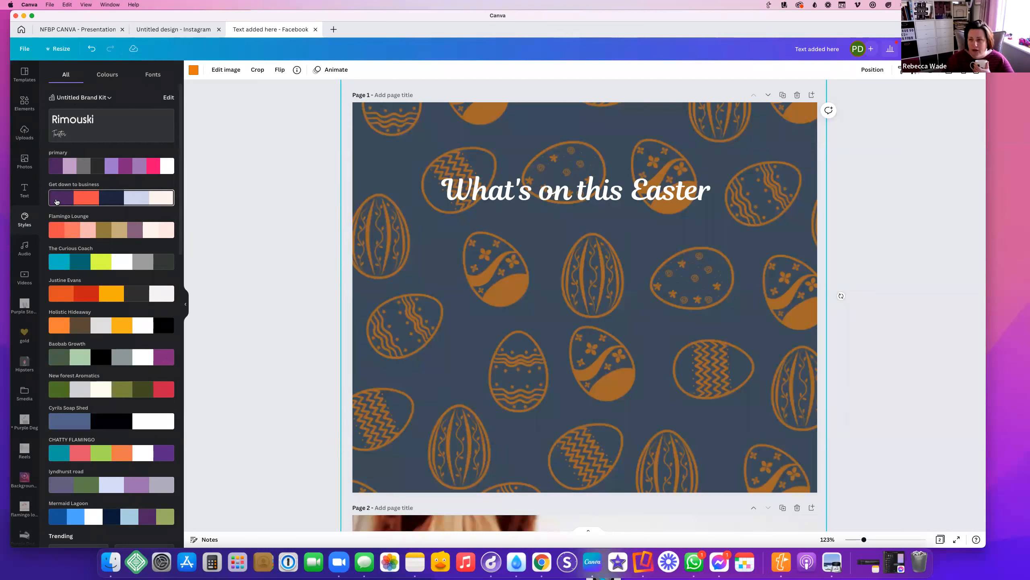
pyautogui.click(76, 170)
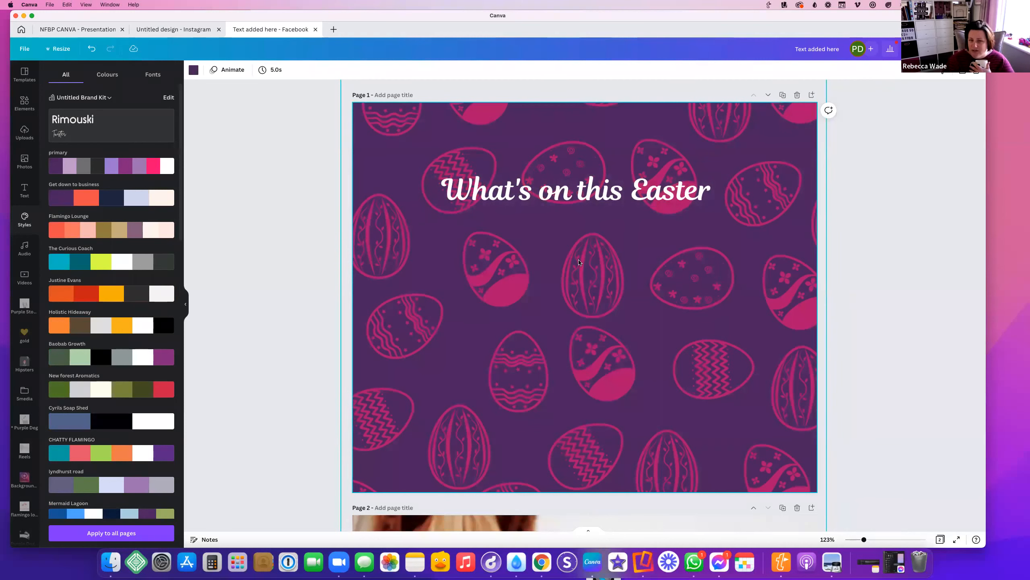
# Switch to the Bartley Marketing kit, apply its logo colours, and move the title lower
pyautogui.click(107, 98)
pyautogui.scroll(-5, 499, 347)
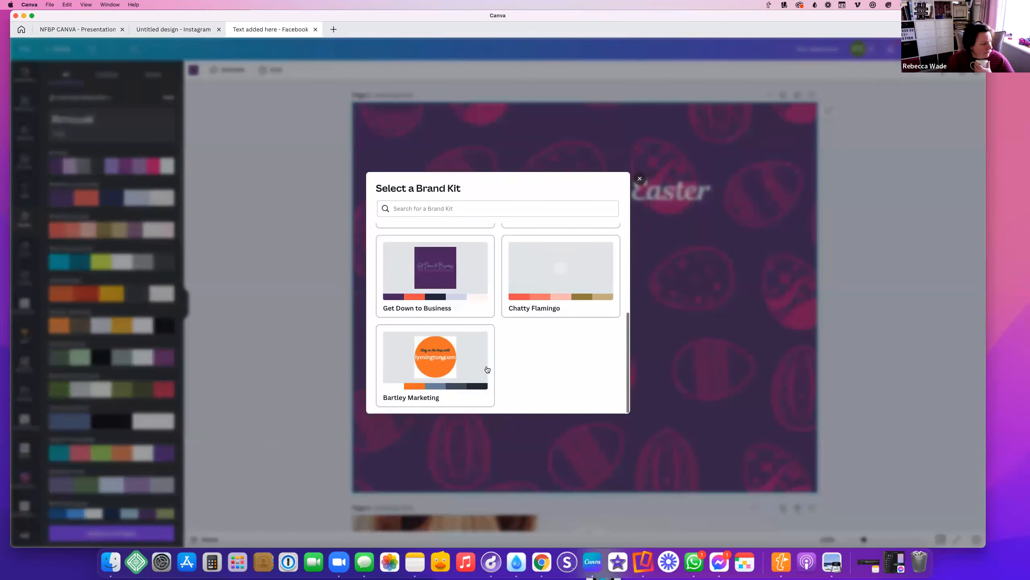
pyautogui.click(438, 366)
pyautogui.click(112, 165)
pyautogui.moveTo(576, 190); pyautogui.dragTo(585, 233)
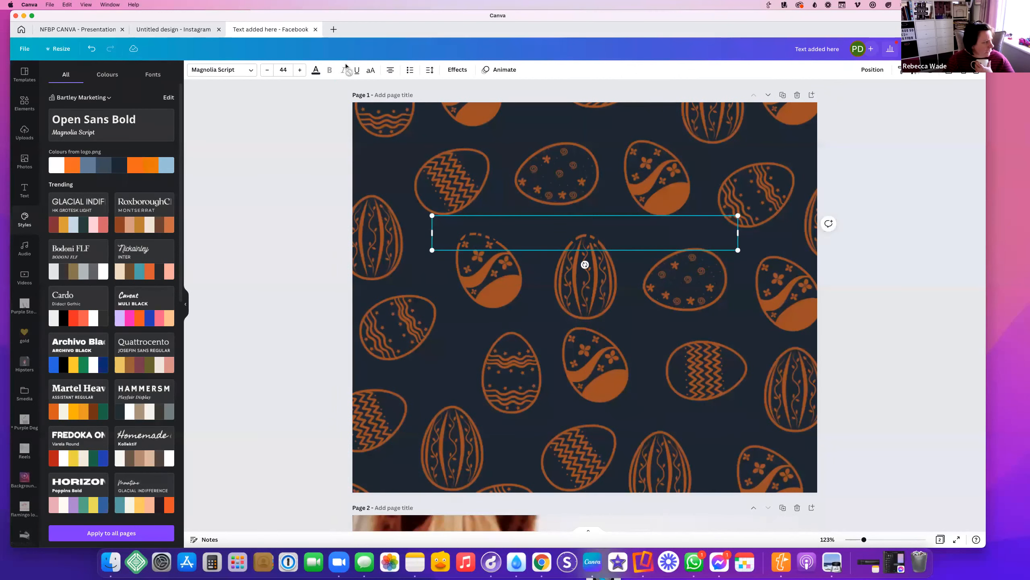
# Make the title text white
pyautogui.click(316, 69)
pyautogui.click(57, 170)
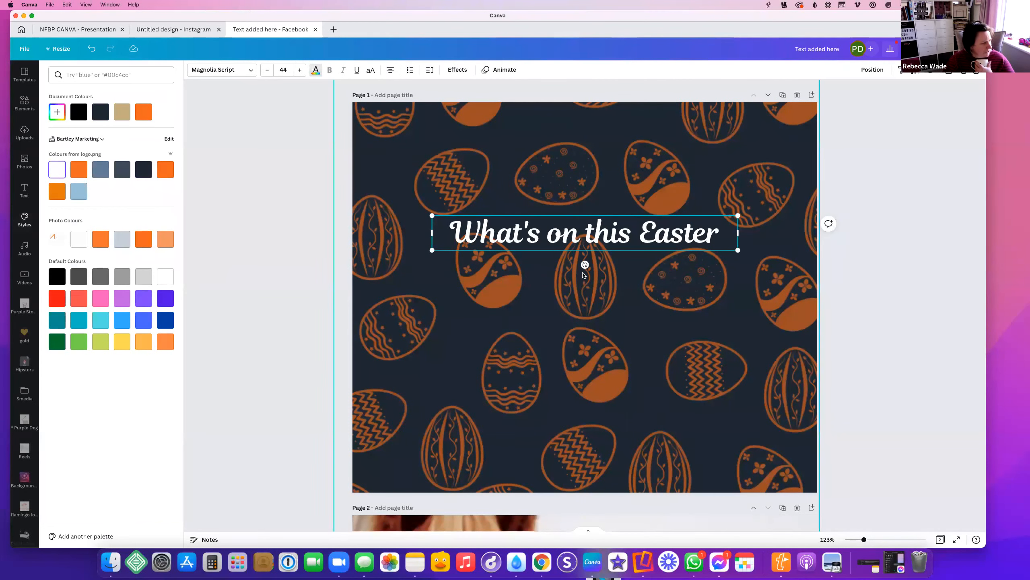
pyautogui.click(921, 237)
# Turn the egg pattern light blue, then delete it from the page
pyautogui.moveTo(767, 195); pyautogui.dragTo(795, 258)
pyautogui.click(194, 70)
pyautogui.click(102, 170)
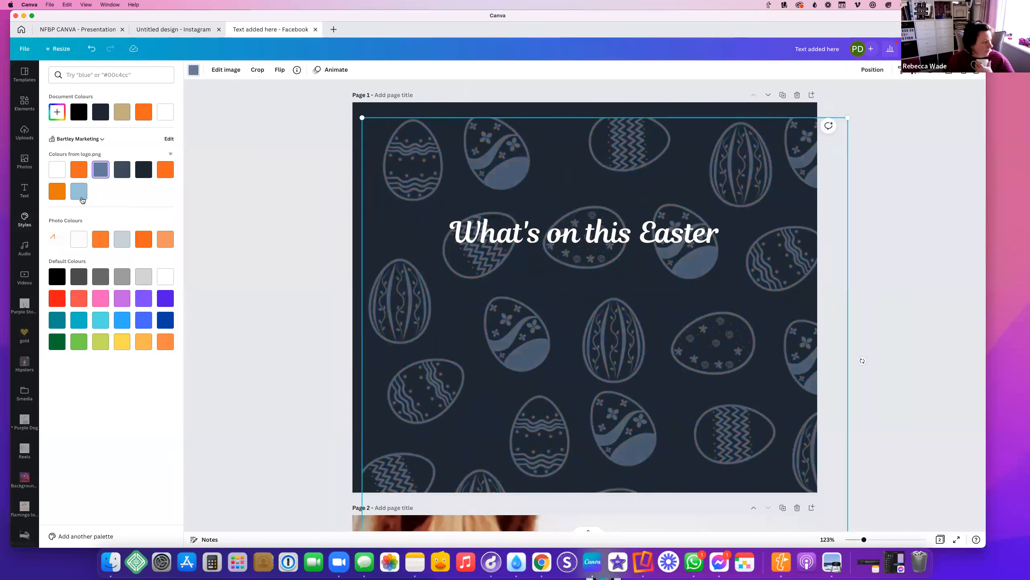
pyautogui.click(80, 191)
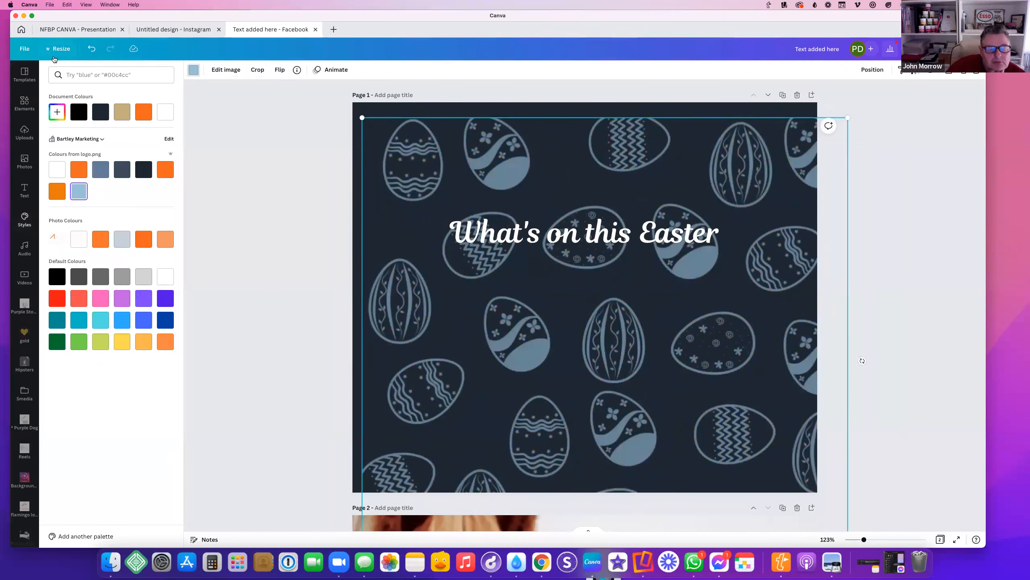
pyautogui.click(21, 102)
pyautogui.press('BackSpace')
# Add a striped Easter egg graphic to the middle of the page
pyautogui.click(194, 70)
pyautogui.click(79, 191)
pyautogui.click(206, 70)
pyautogui.click(101, 191)
pyautogui.click(220, 70)
pyautogui.click(57, 213)
# Turn the egg's yellow stripes white, shrink it, and tilt it about 30° clockwise
pyautogui.click(233, 70)
pyautogui.click(58, 191)
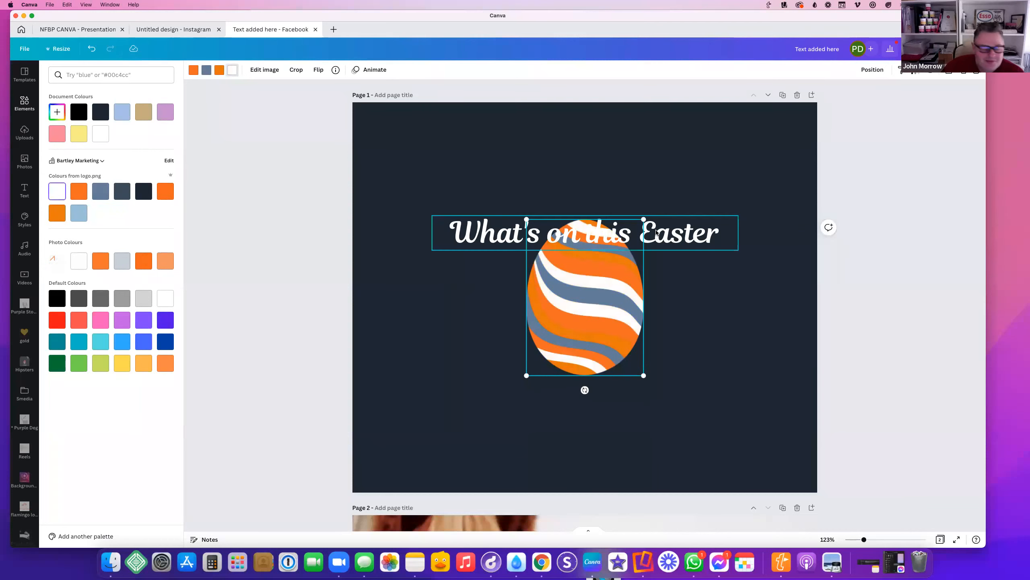
pyautogui.moveTo(644, 219); pyautogui.dragTo(585, 297)
pyautogui.moveTo(555, 390); pyautogui.dragTo(585, 381)
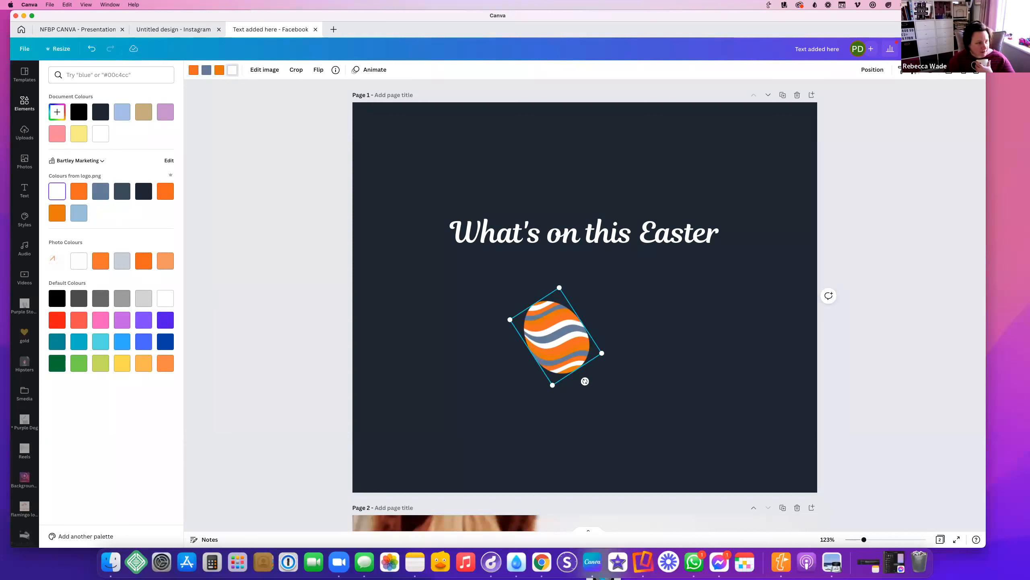
# Duplicate the egg into copies placed and rotated around the page, including the top corners
pyautogui.click(964, 71)
pyautogui.moveTo(565, 347); pyautogui.dragTo(759, 309)
pyautogui.moveTo(788, 354); pyautogui.dragTo(736, 358)
pyautogui.press('super+d')
pyautogui.moveTo(759, 320); pyautogui.dragTo(754, 156)
pyautogui.moveTo(753, 205); pyautogui.dragTo(431, 223)
pyautogui.click(964, 70)
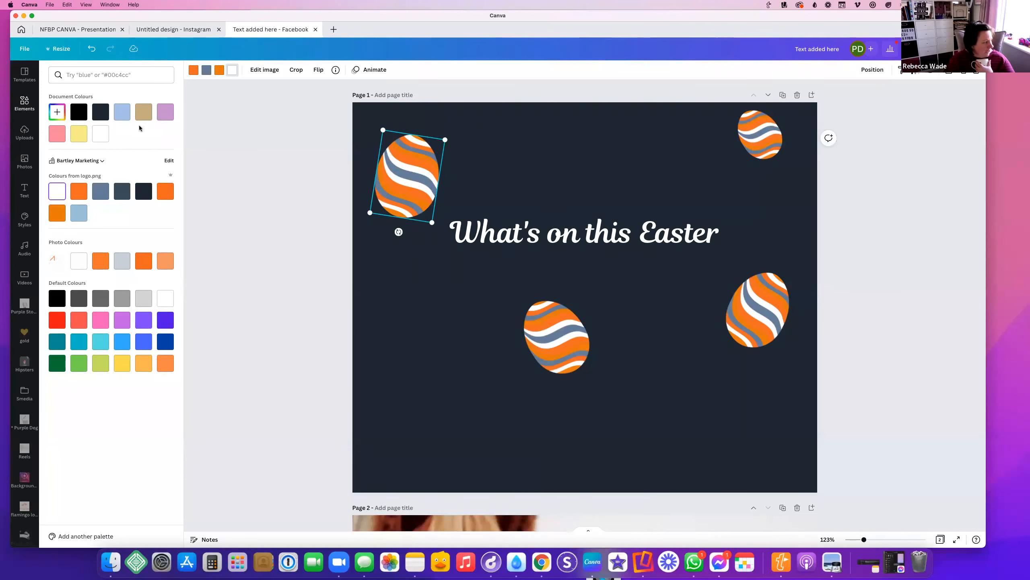
pyautogui.click(401, 178)
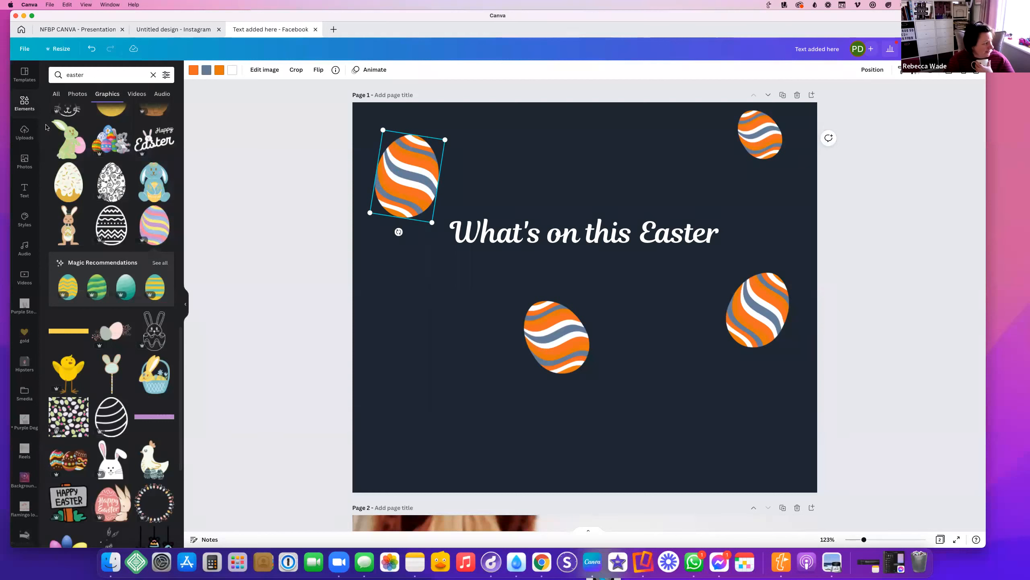
# Reshuffle the logo palette until the design has a blue-grey background
pyautogui.click(22, 221)
pyautogui.click(108, 164)
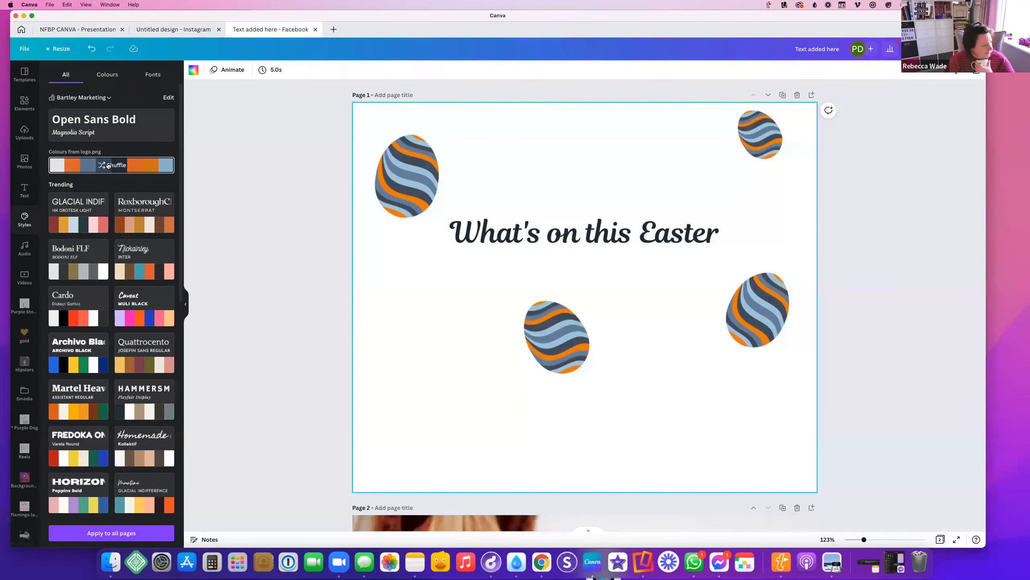
pyautogui.click(434, 171)
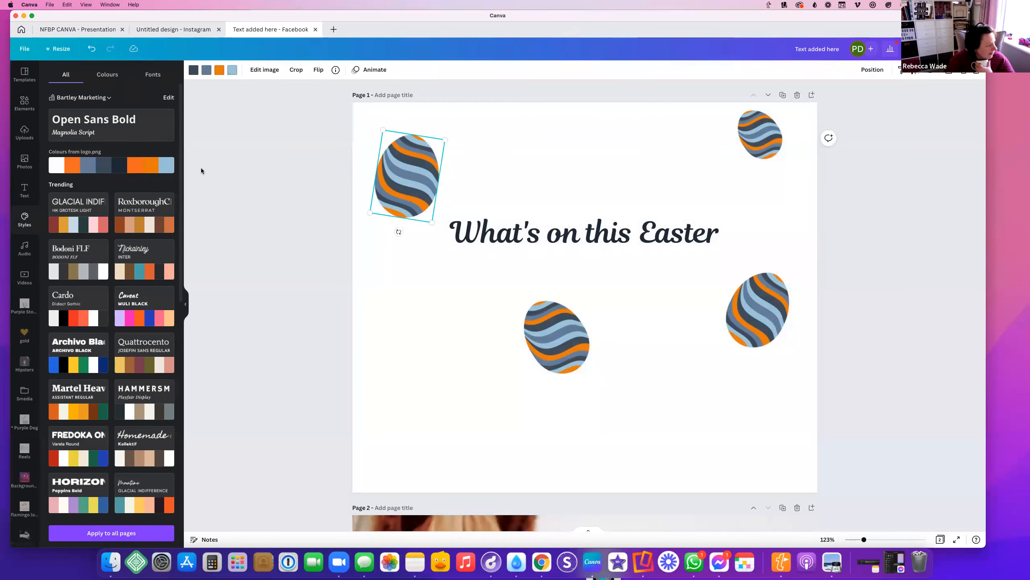
pyautogui.click(71, 165)
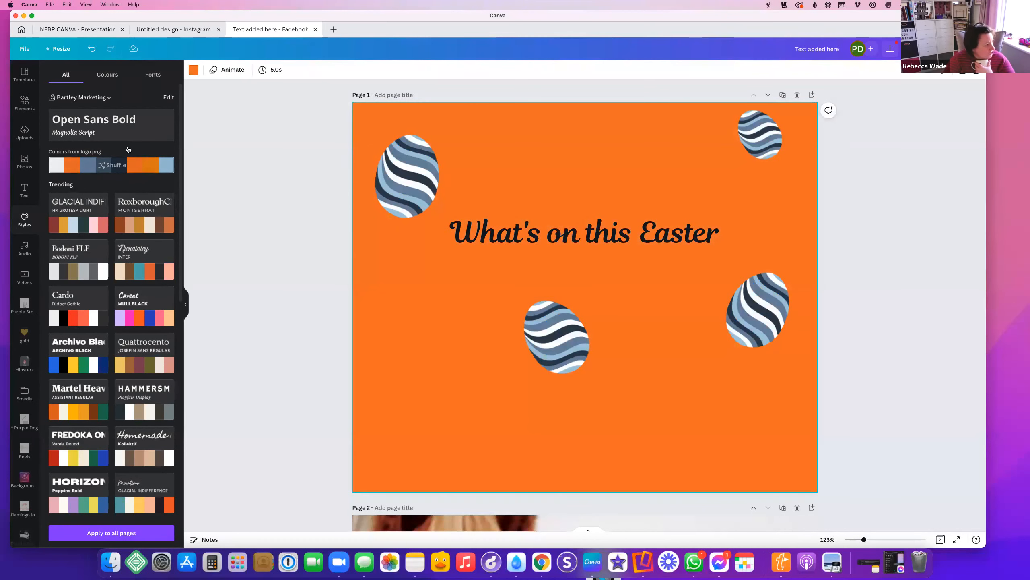
pyautogui.click(112, 163)
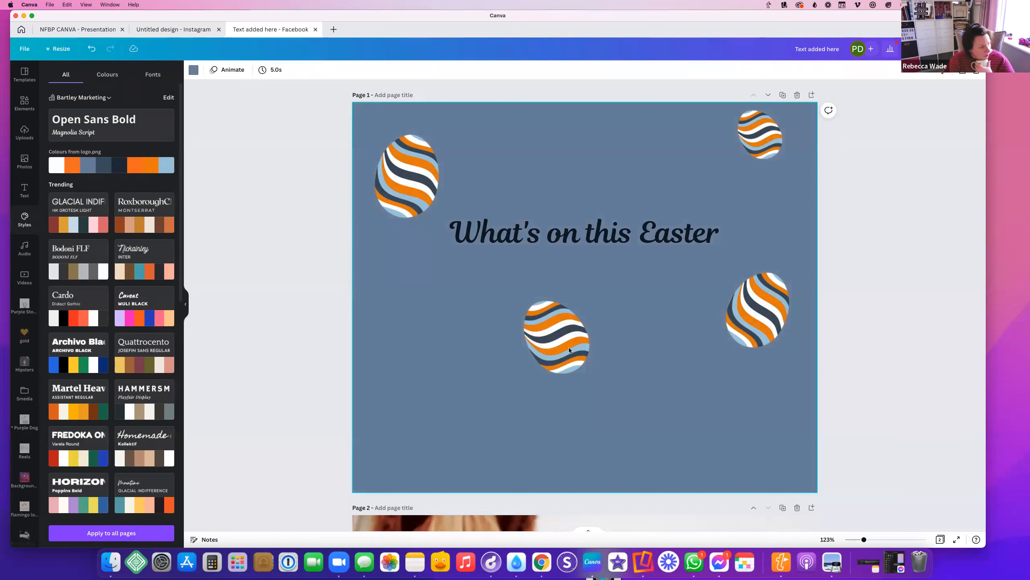
# Move the two lower eggs into the bottom-left and bottom-right corners
pyautogui.click(533, 357)
pyautogui.moveTo(533, 357); pyautogui.dragTo(384, 461)
pyautogui.moveTo(747, 316); pyautogui.dragTo(749, 445)
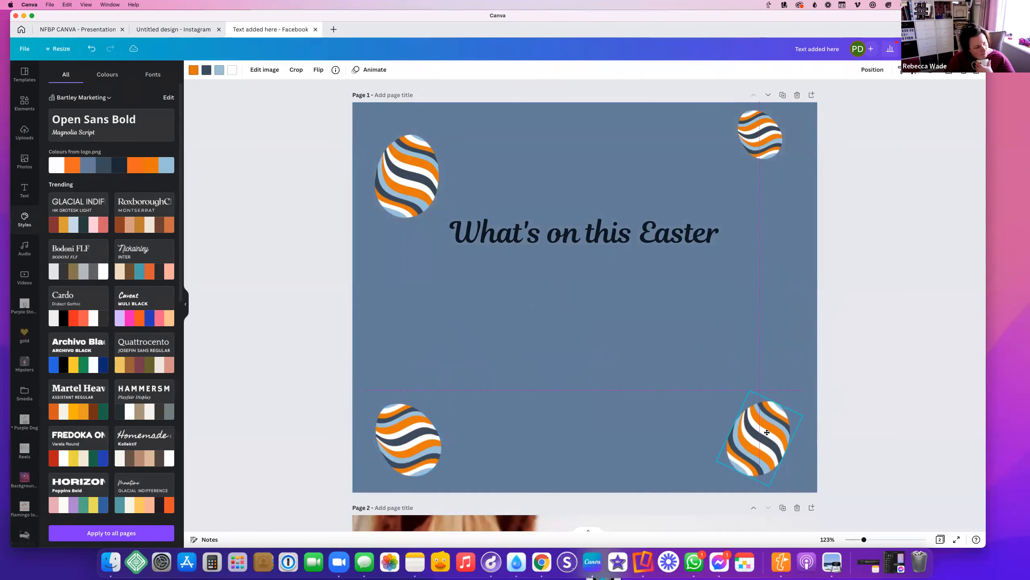
pyautogui.click(698, 272)
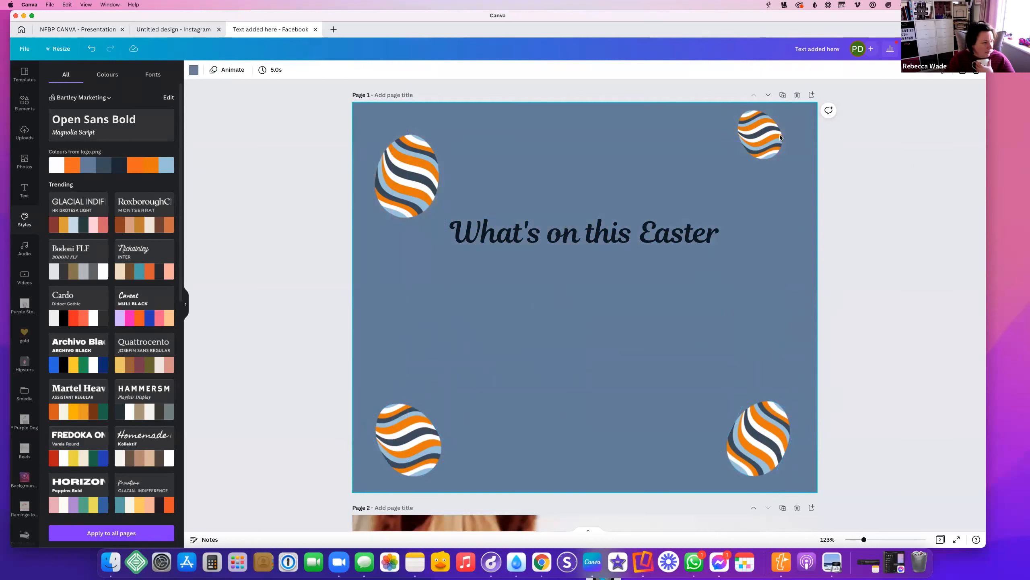
pyautogui.click(759, 136)
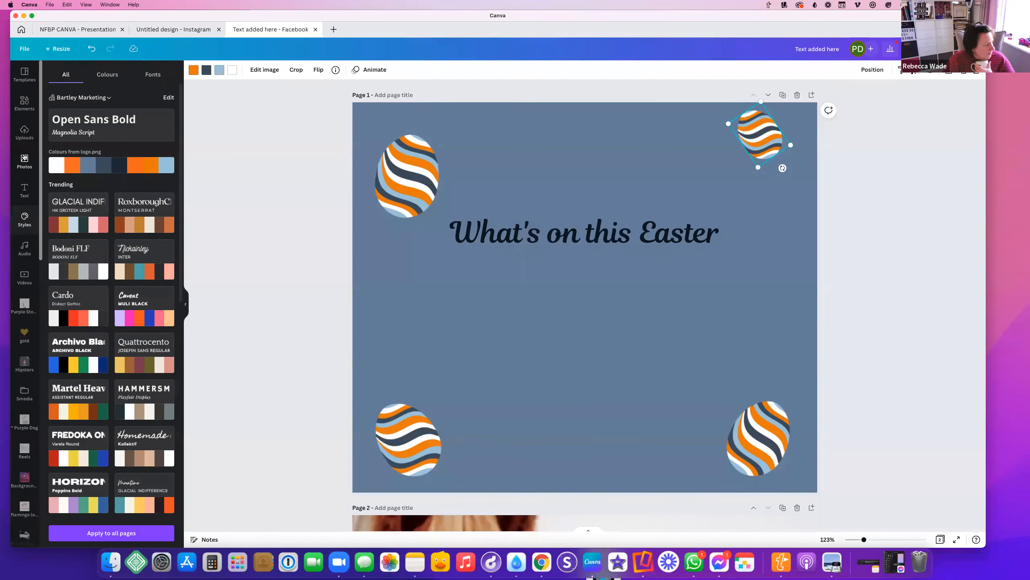
# Replace the old Elements search term with 'frames' and run the search
pyautogui.click(23, 80)
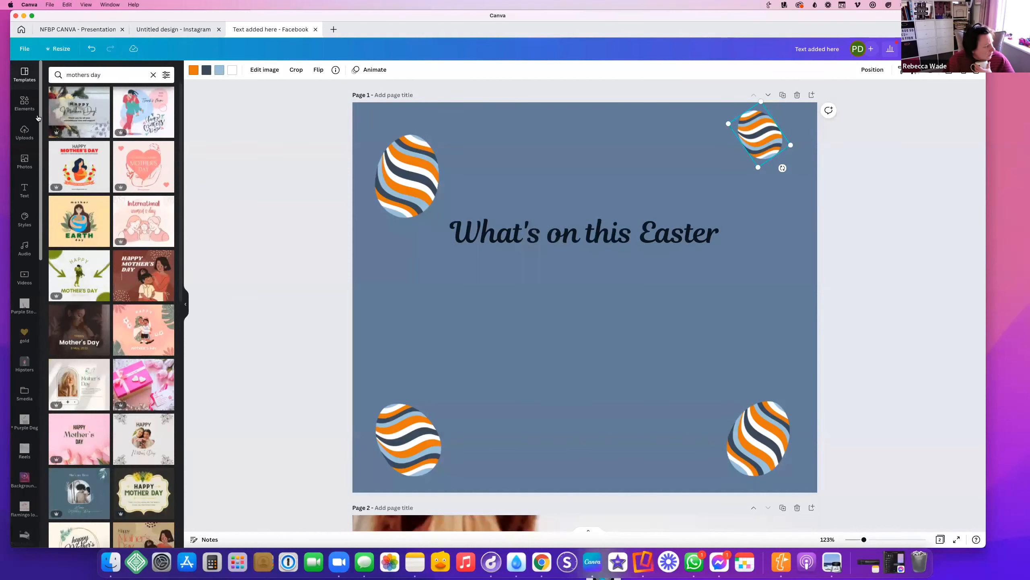
pyautogui.click(24, 103)
pyautogui.doubleClick(86, 76)
pyautogui.press('BackSpace')
pyautogui.write('frame')
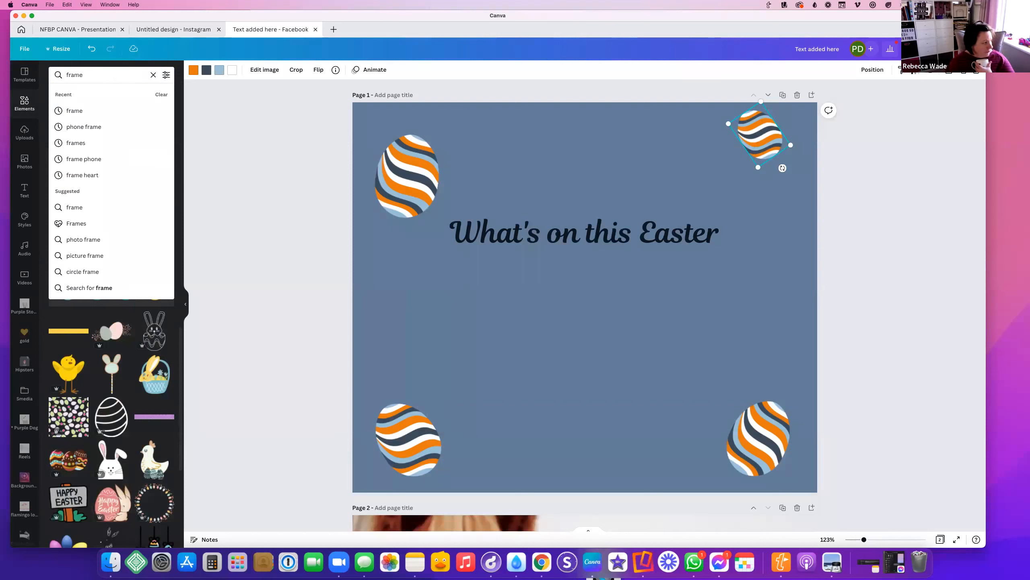
pyautogui.write('s')
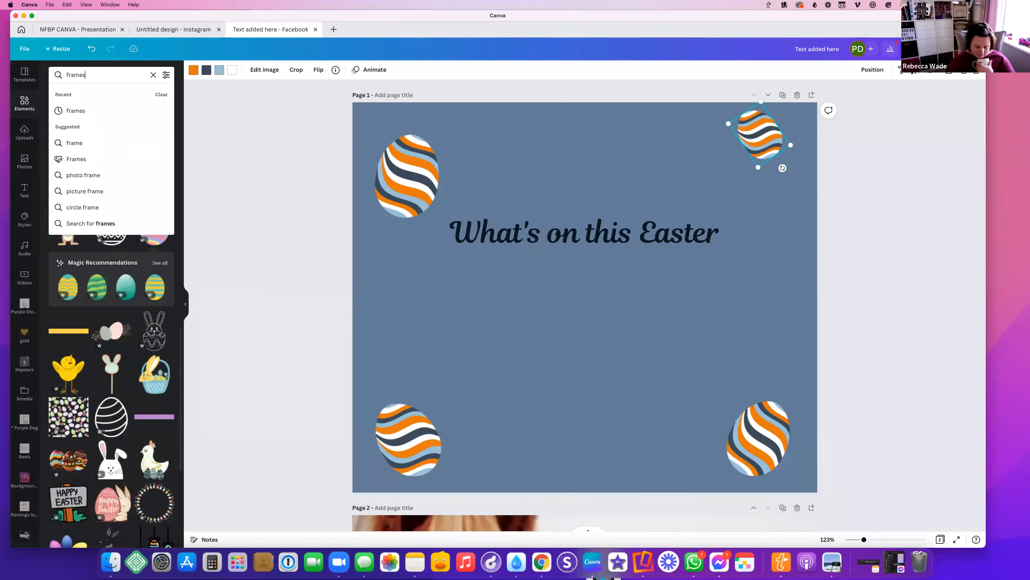
pyautogui.press('Return')
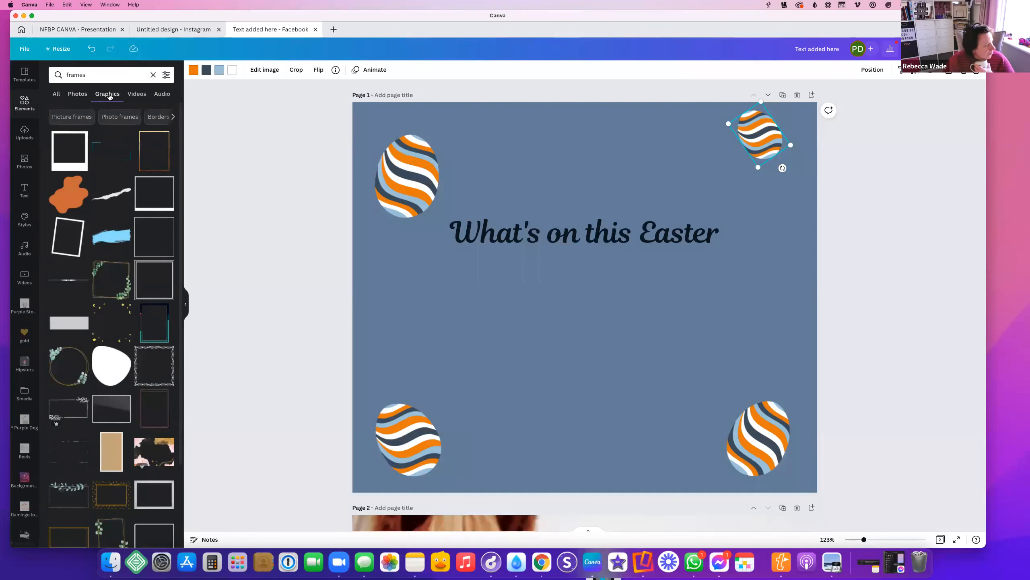
# Show all frame results and place a phone frame below the title
pyautogui.click(56, 94)
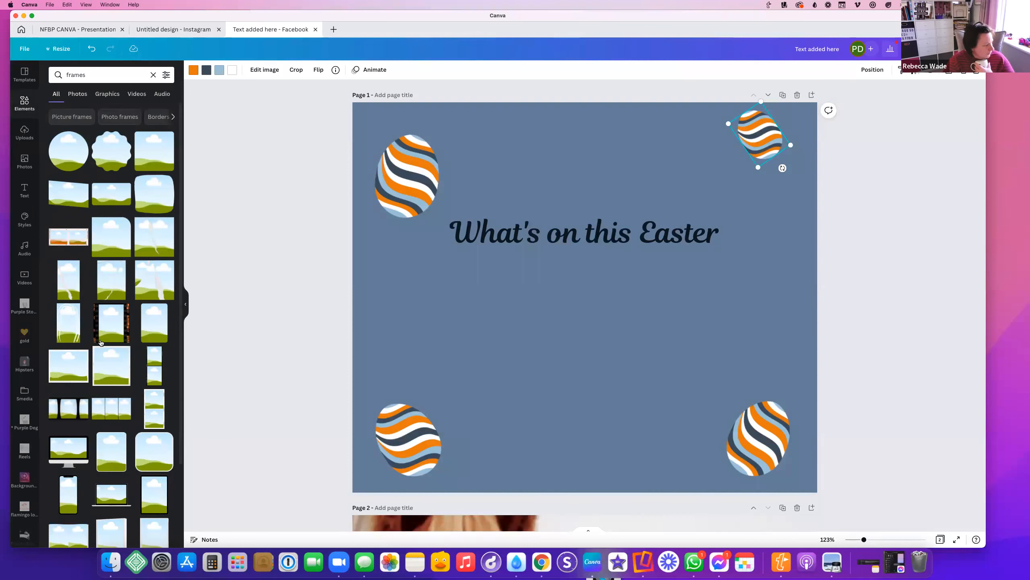
pyautogui.scroll(-10, 101, 342)
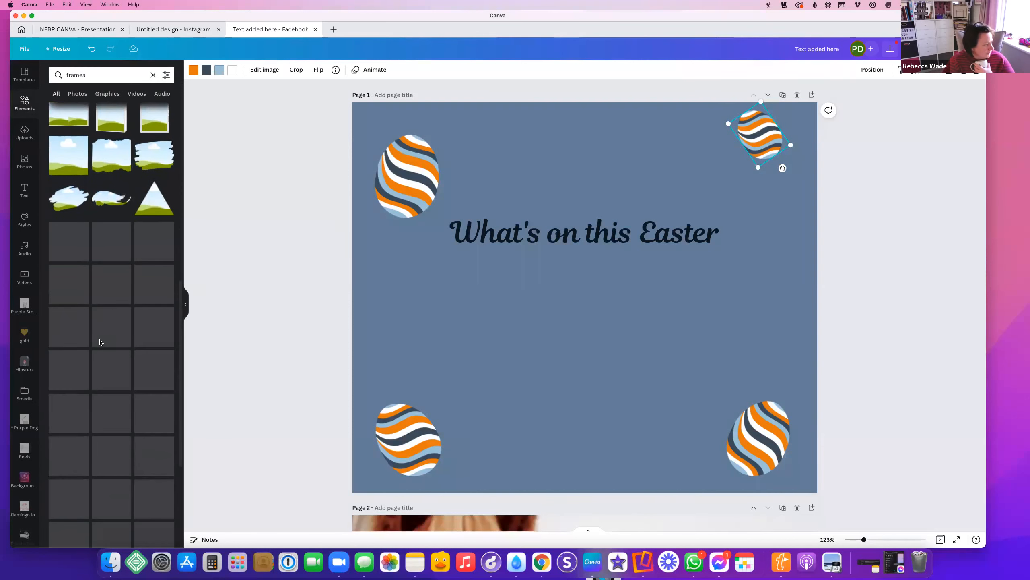
pyautogui.scroll(-3, 101, 342)
pyautogui.scroll(13, 101, 342)
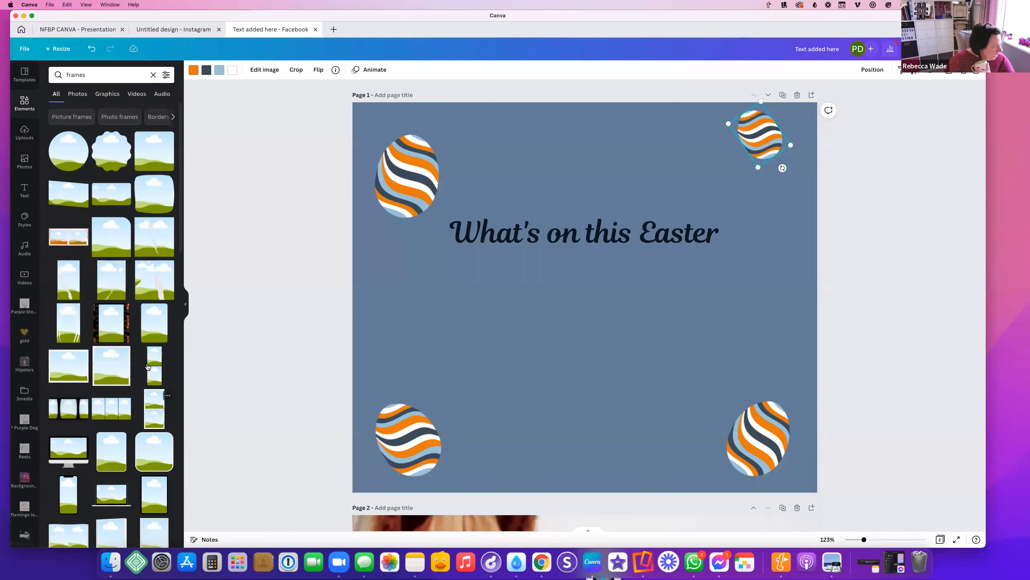
pyautogui.scroll(-5, 109, 325)
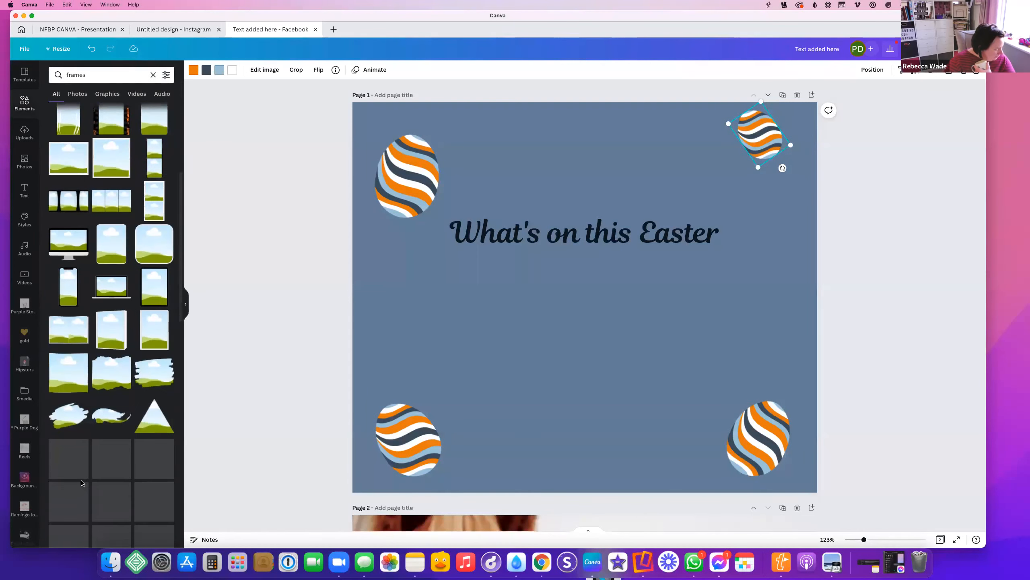
pyautogui.click(67, 289)
pyautogui.moveTo(596, 326); pyautogui.dragTo(596, 379)
# Swap the phone frame for a desktop monitor frame, enlarged and centred under the raised title
pyautogui.press('Delete')
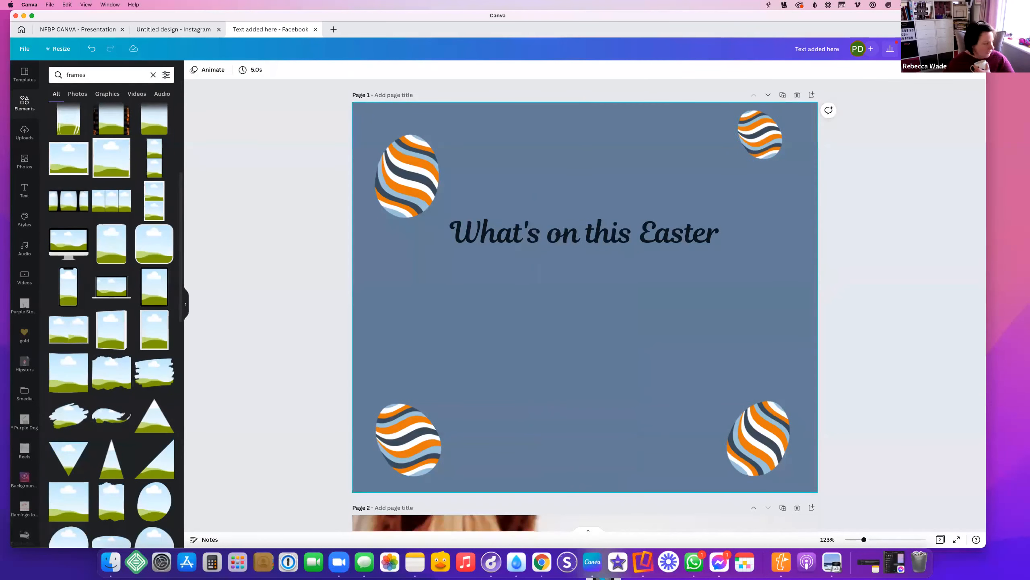
pyautogui.click(66, 245)
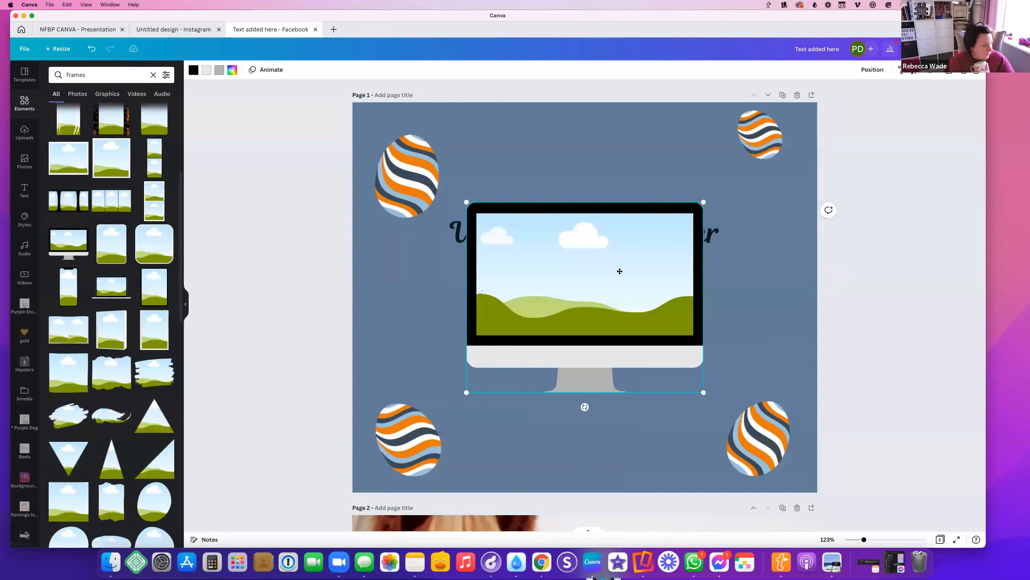
pyautogui.moveTo(616, 271); pyautogui.dragTo(626, 307)
pyautogui.moveTo(597, 245); pyautogui.dragTo(597, 186)
pyautogui.moveTo(573, 346); pyautogui.dragTo(572, 280)
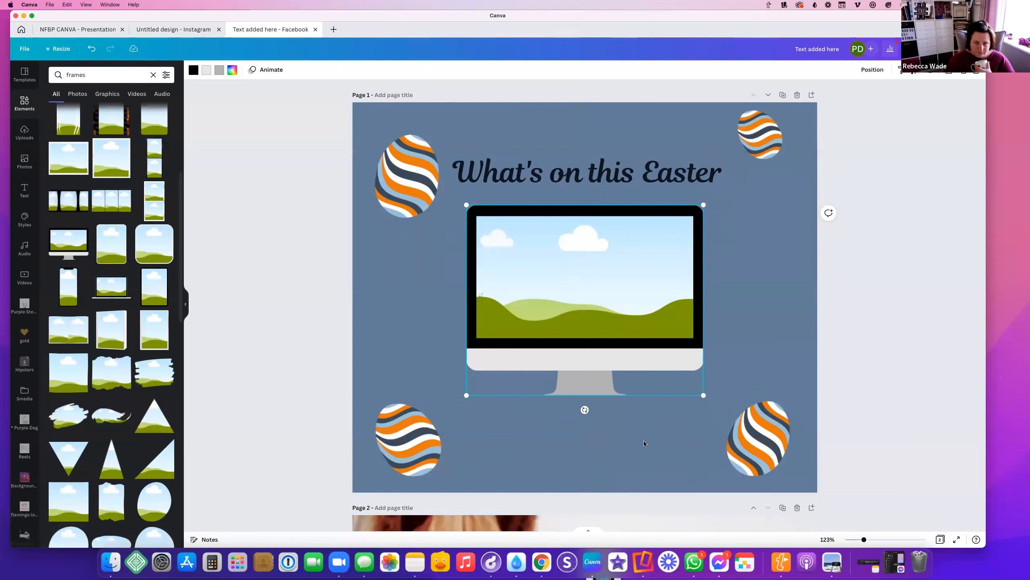
pyautogui.moveTo(705, 394); pyautogui.dragTo(740, 426)
pyautogui.moveTo(584, 286); pyautogui.dragTo(568, 283)
# Fill the monitor frame with the uploaded website screenshot
pyautogui.click(766, 242)
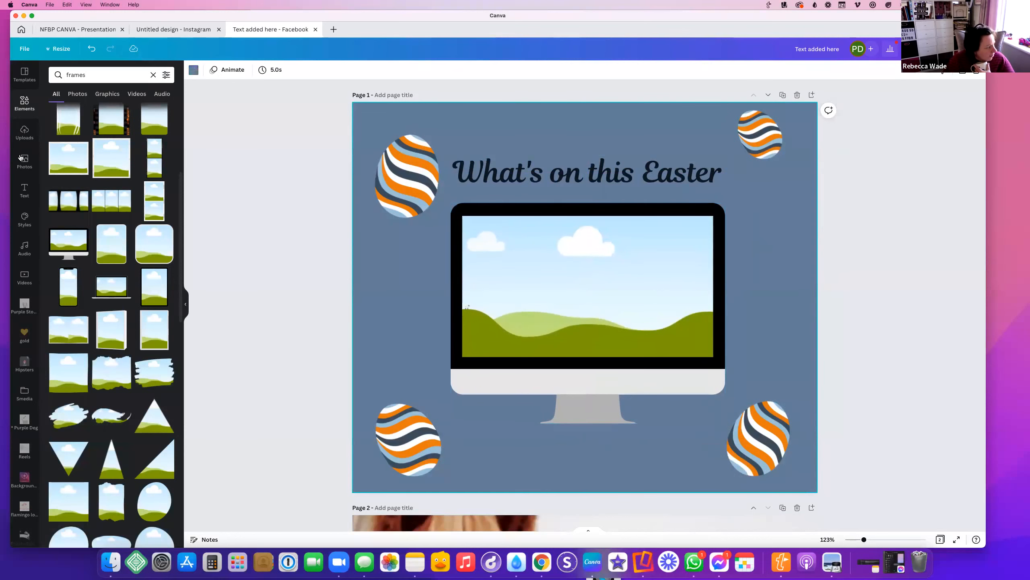
pyautogui.click(24, 133)
pyautogui.click(118, 195)
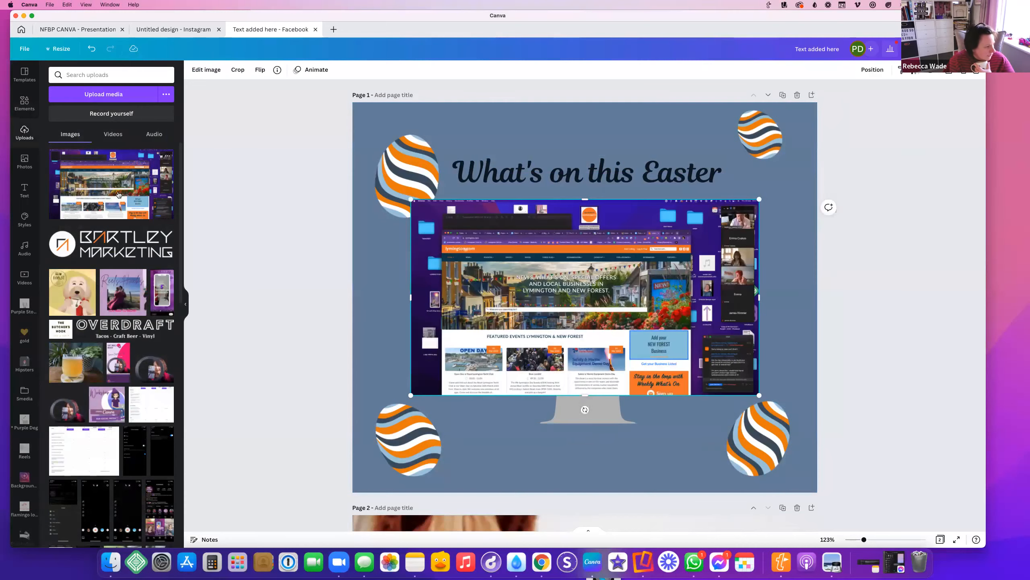
pyautogui.moveTo(554, 256); pyautogui.dragTo(612, 264)
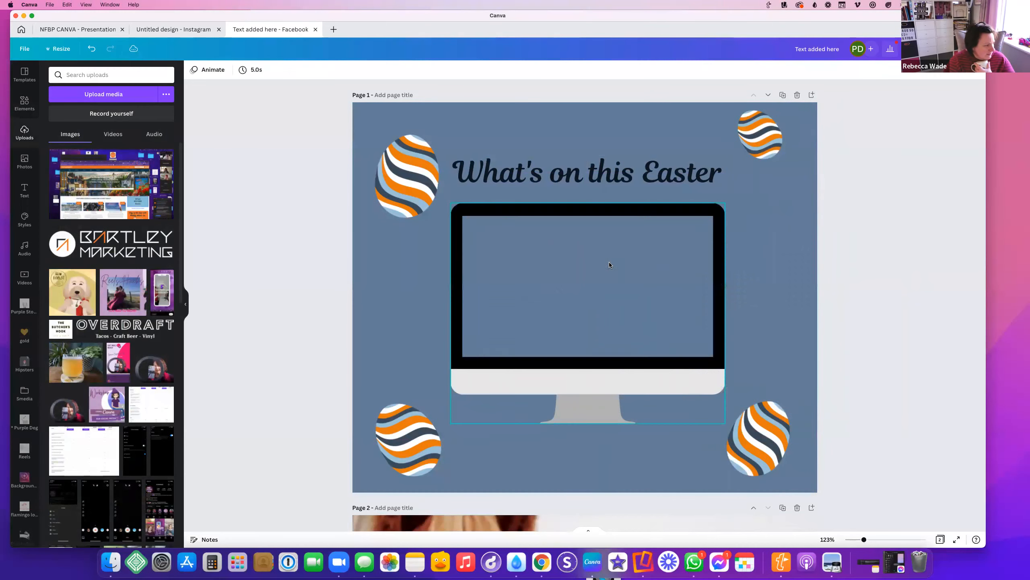
pyautogui.doubleClick(554, 287)
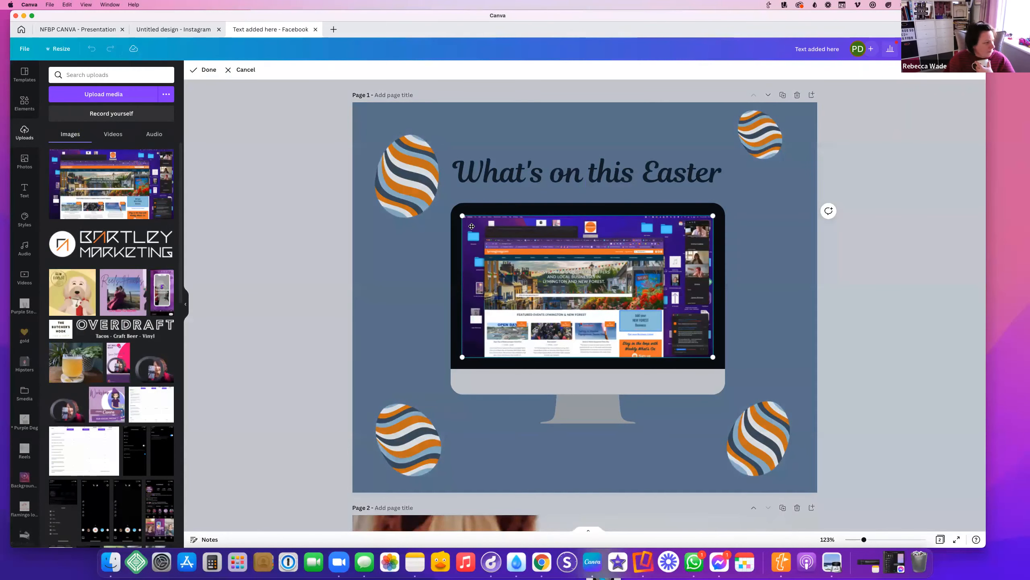
pyautogui.click(786, 290)
# Enlarge and shift the screenshot so it fills more of the monitor screen
pyautogui.doubleClick(567, 276)
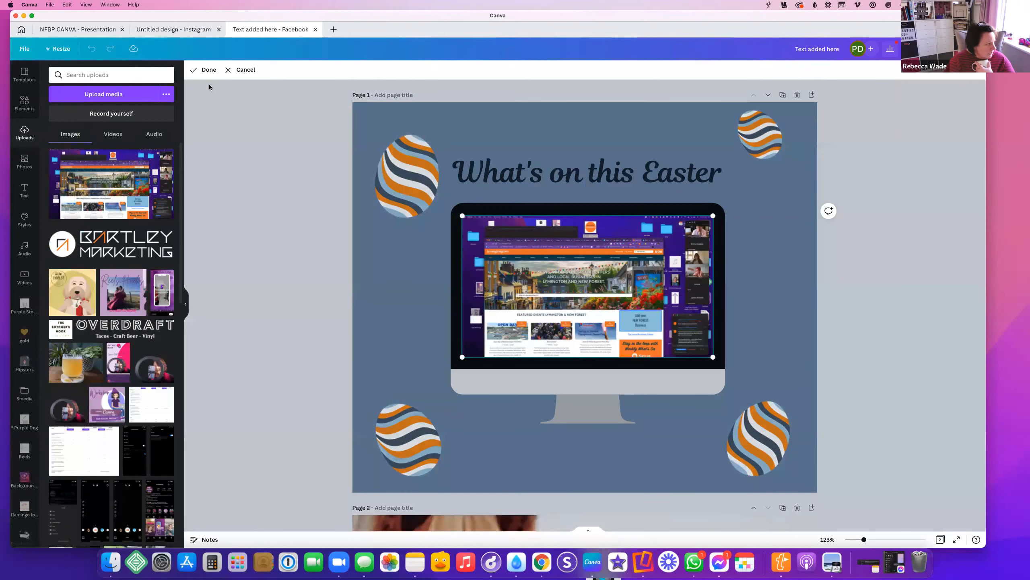
pyautogui.click(194, 73)
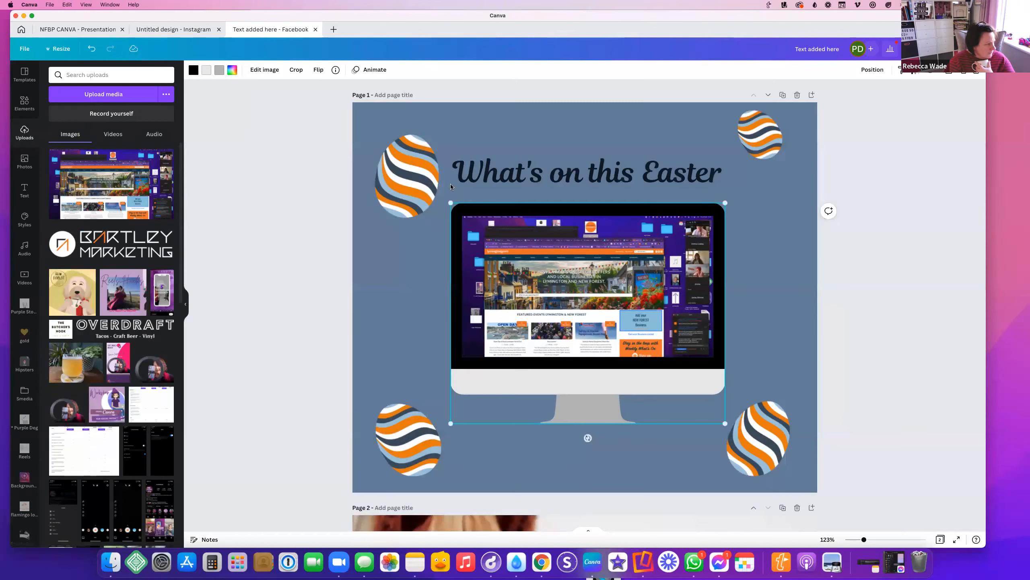
pyautogui.doubleClick(555, 262)
pyautogui.moveTo(712, 213); pyautogui.dragTo(782, 177)
pyautogui.moveTo(567, 293); pyautogui.dragTo(569, 281)
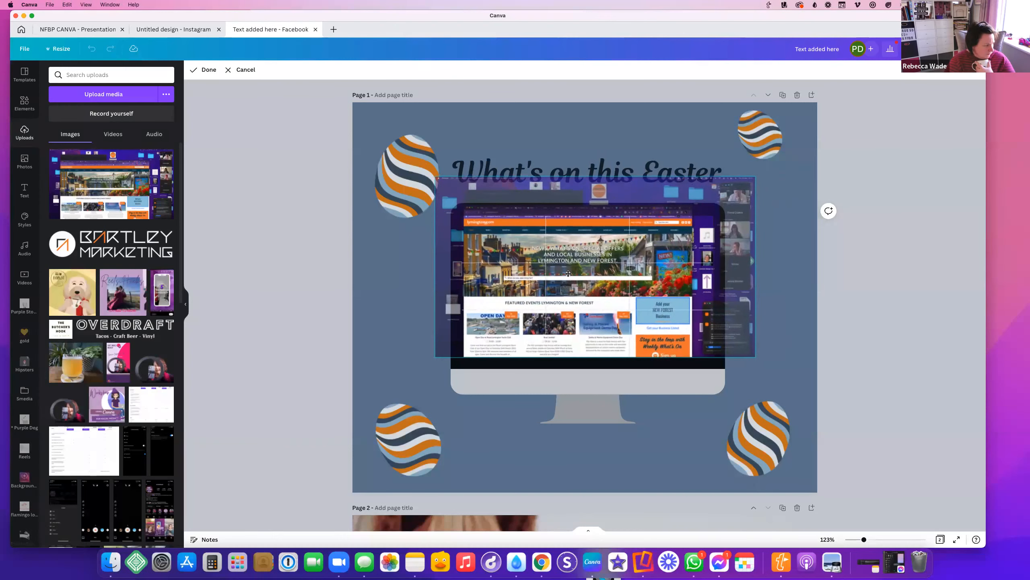
pyautogui.moveTo(760, 365); pyautogui.dragTo(782, 383)
pyautogui.moveTo(586, 294); pyautogui.dragTo(585, 289)
pyautogui.click(863, 294)
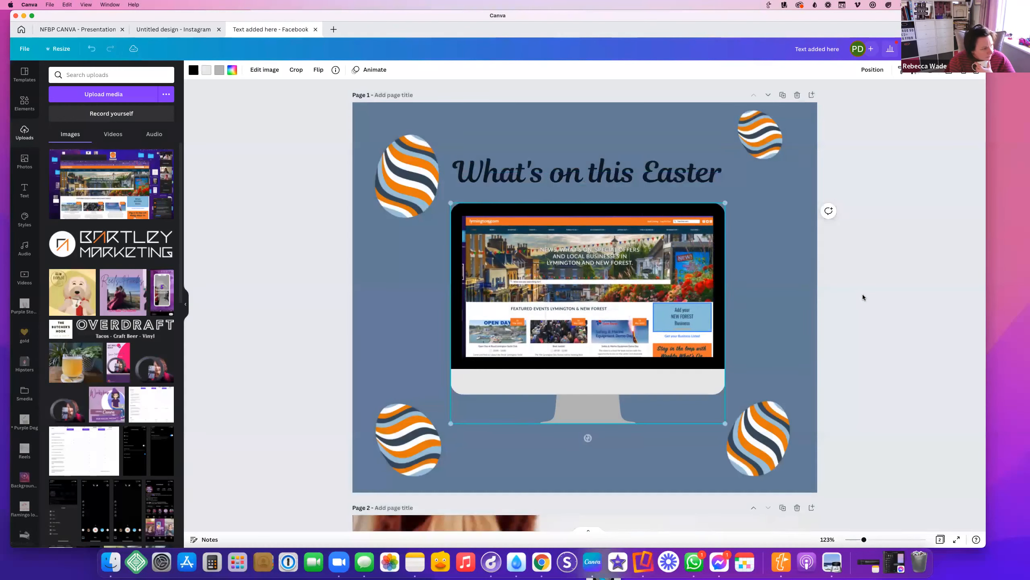
# Fine-tune the screenshot slightly larger from both corners and apply the framing
pyautogui.doubleClick(528, 272)
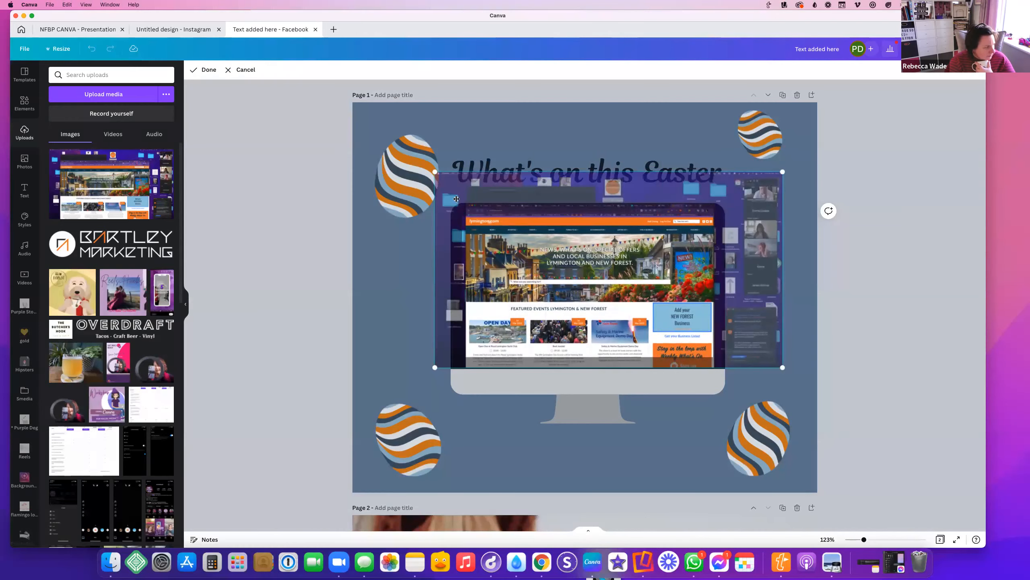
pyautogui.moveTo(425, 171); pyautogui.dragTo(420, 167)
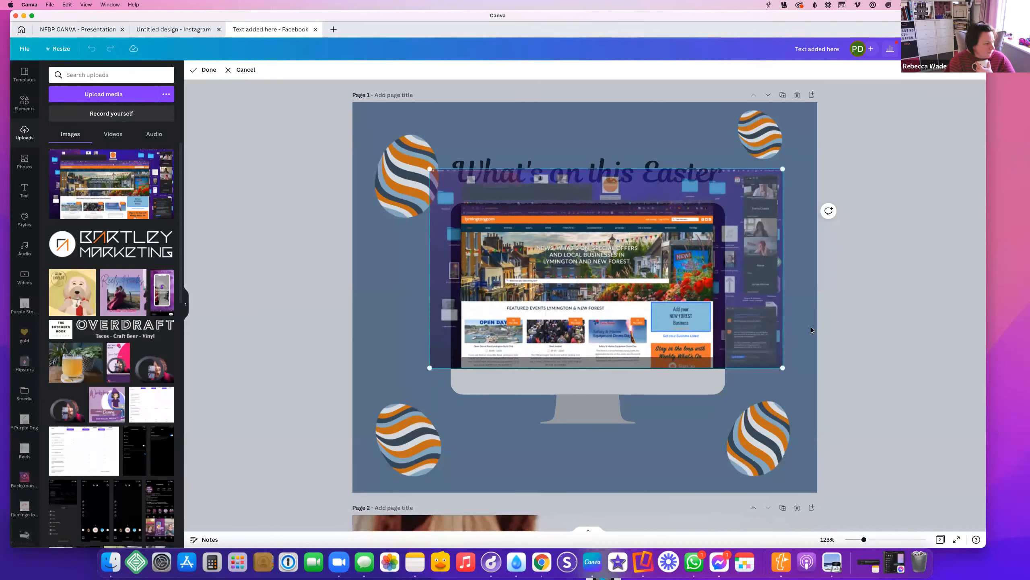
pyautogui.moveTo(784, 369); pyautogui.dragTo(785, 371)
pyautogui.click(813, 420)
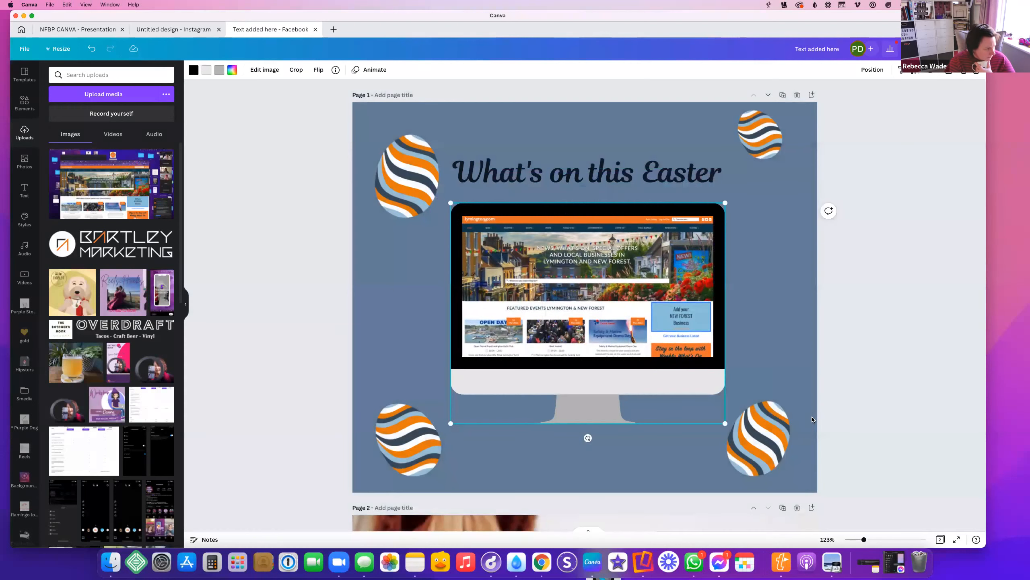
pyautogui.click(585, 179)
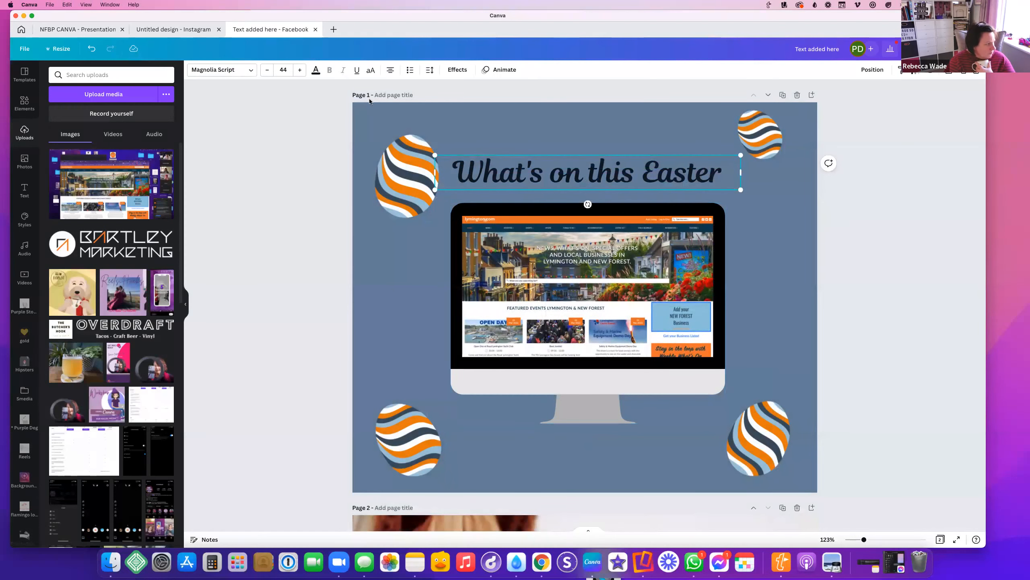
# Make the title white and move it higher up the page
pyautogui.click(316, 70)
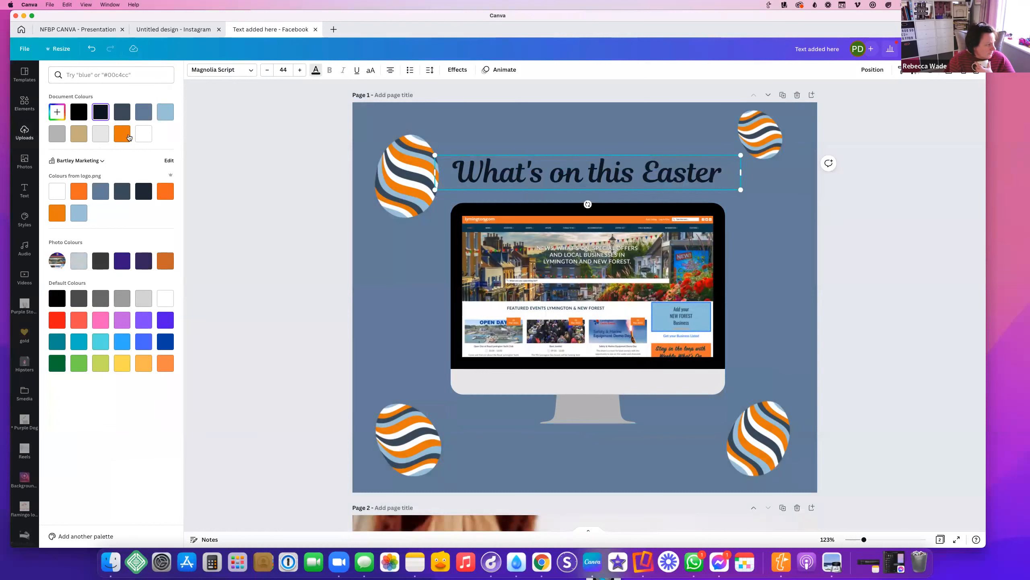
pyautogui.click(144, 134)
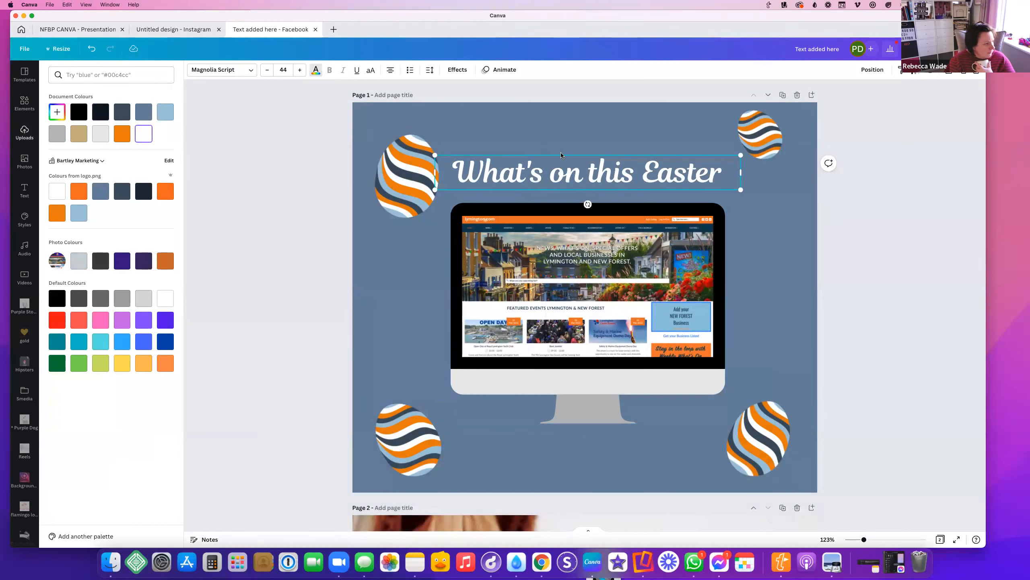
pyautogui.click(586, 153)
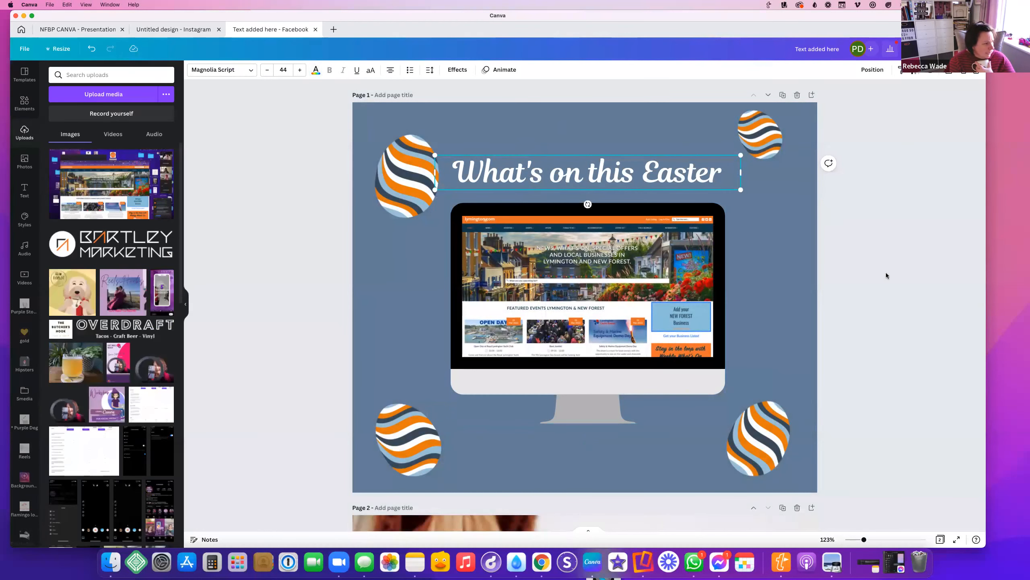
pyautogui.click(781, 243)
pyautogui.moveTo(528, 168); pyautogui.dragTo(528, 147)
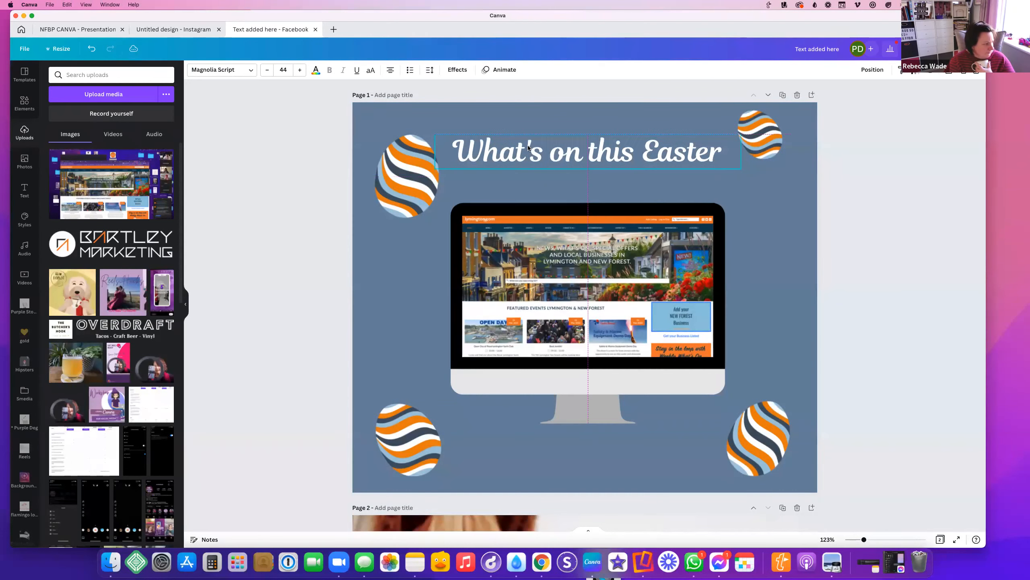
# Add a heading reading 'Head to our Events page to learn more'
pyautogui.click(20, 195)
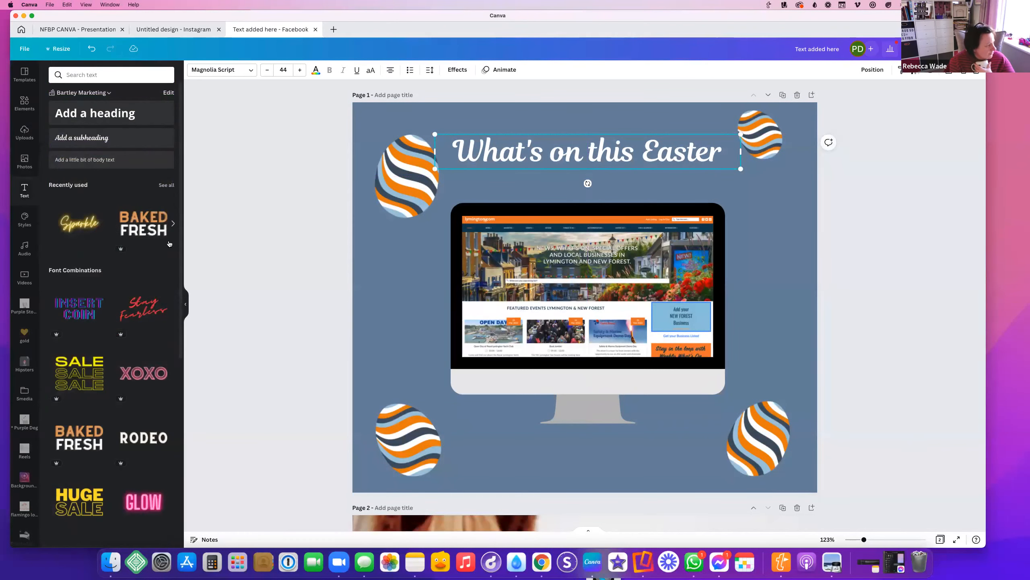
pyautogui.click(87, 119)
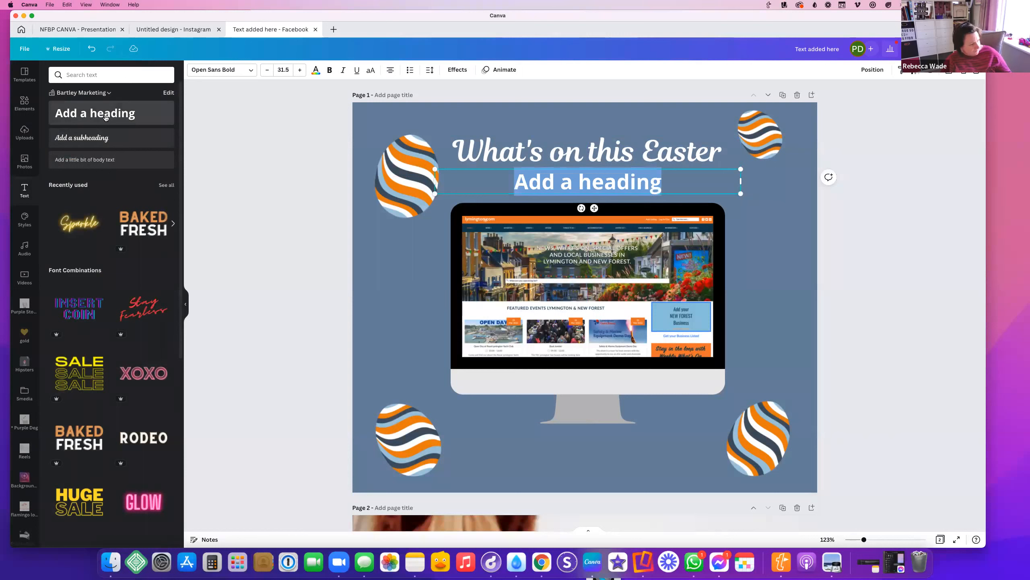
pyautogui.write('Head t')
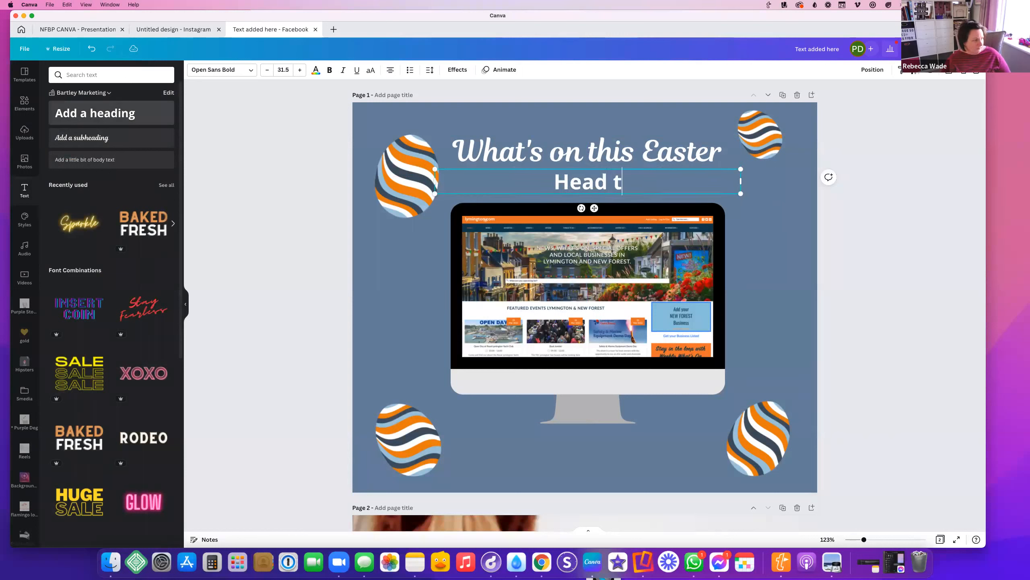
pyautogui.write('o our Even')
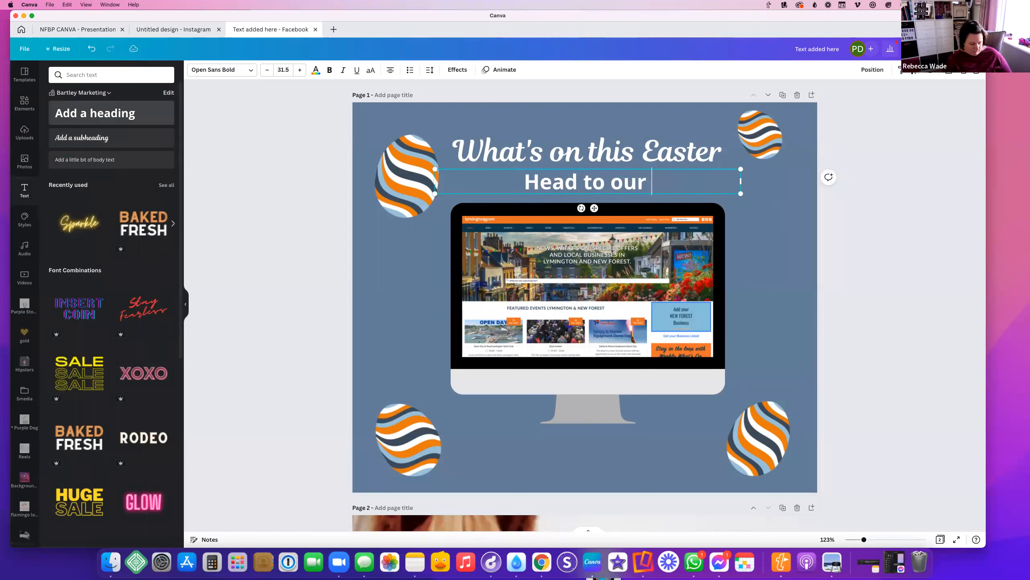
pyautogui.write('pae')
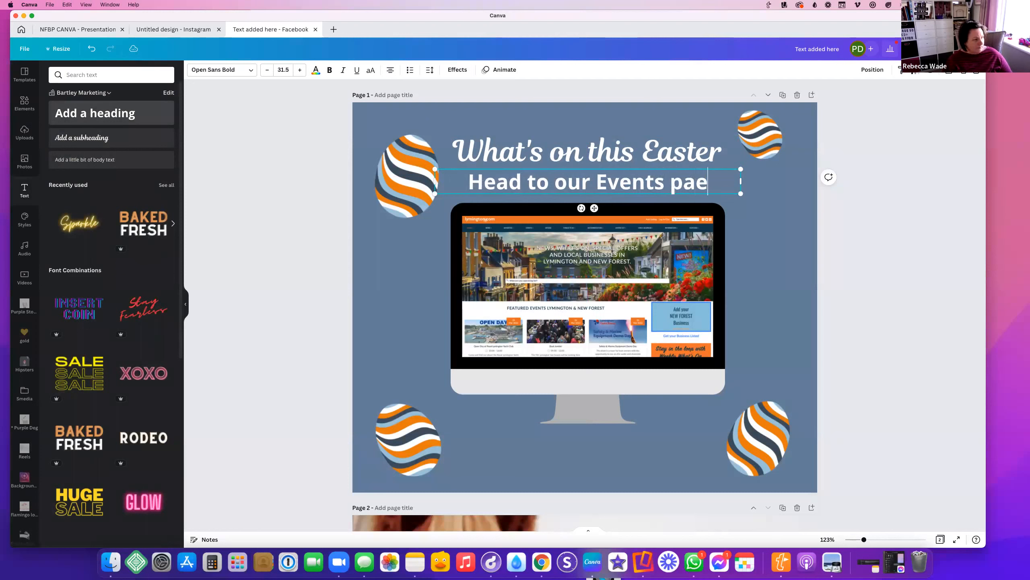
pyautogui.press('BackSpace')
pyautogui.write('ge to learn more')
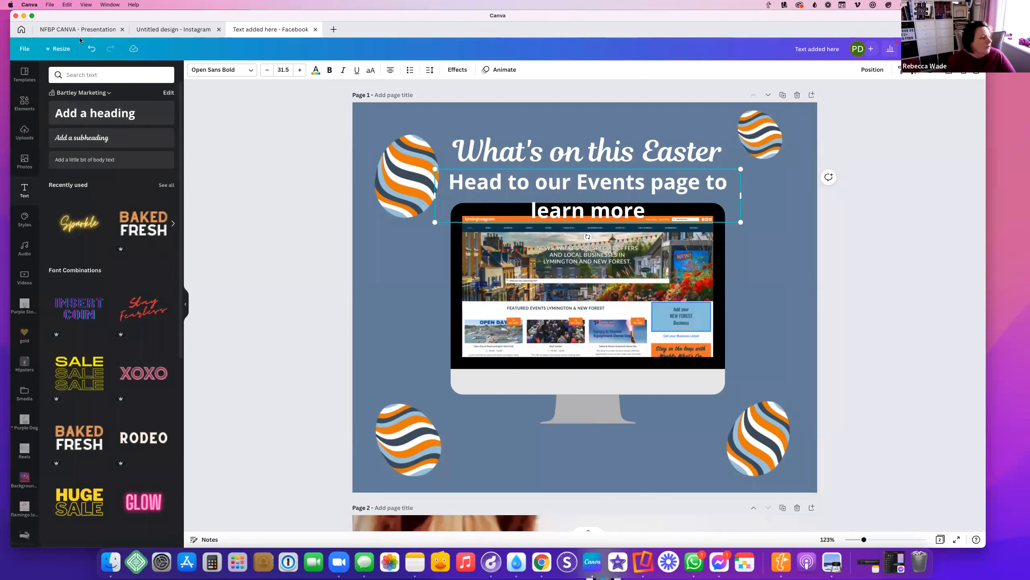
# Reduce the subheading font size to 22.5 so it fits one line
pyautogui.tripleClick(469, 188)
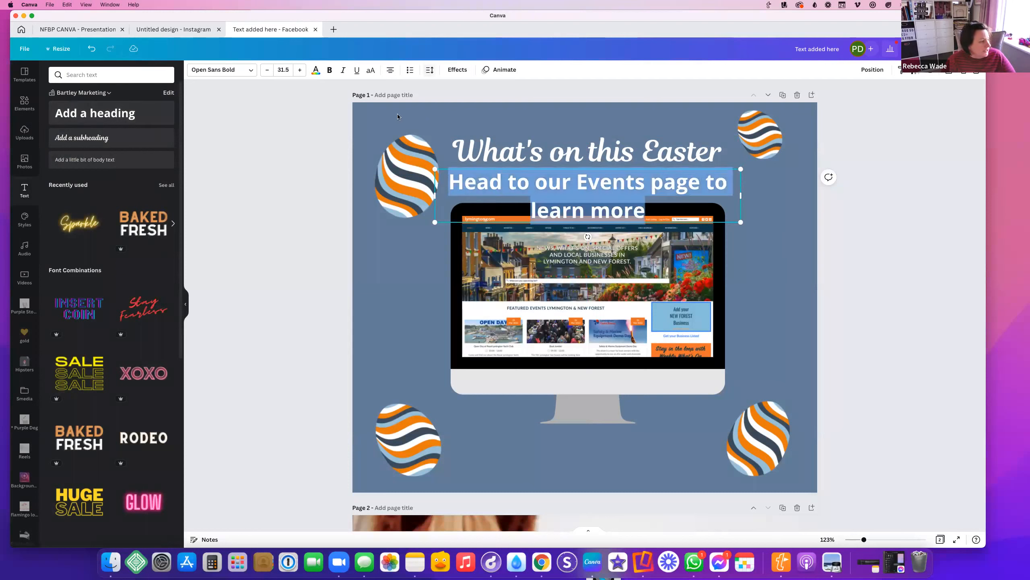
pyautogui.click(266, 70)
pyautogui.click(266, 70)
pyautogui.click(265, 70)
pyautogui.click(265, 71)
pyautogui.click(266, 70)
pyautogui.click(266, 70)
pyautogui.click(266, 70)
pyautogui.click(266, 70)
pyautogui.click(264, 72)
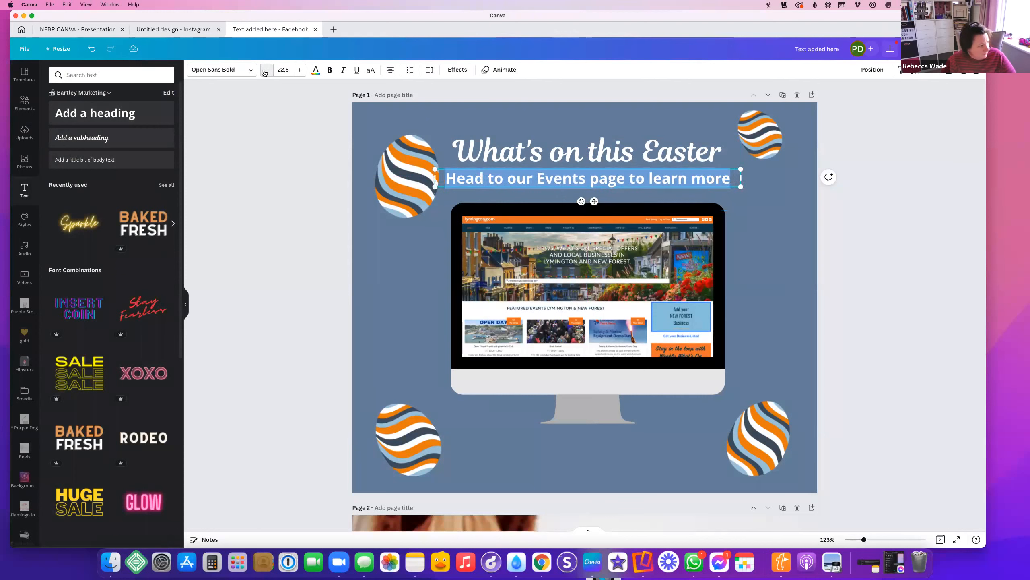
pyautogui.click(843, 359)
# Colour the word 'Events' in the subheading orange
pyautogui.click(584, 184)
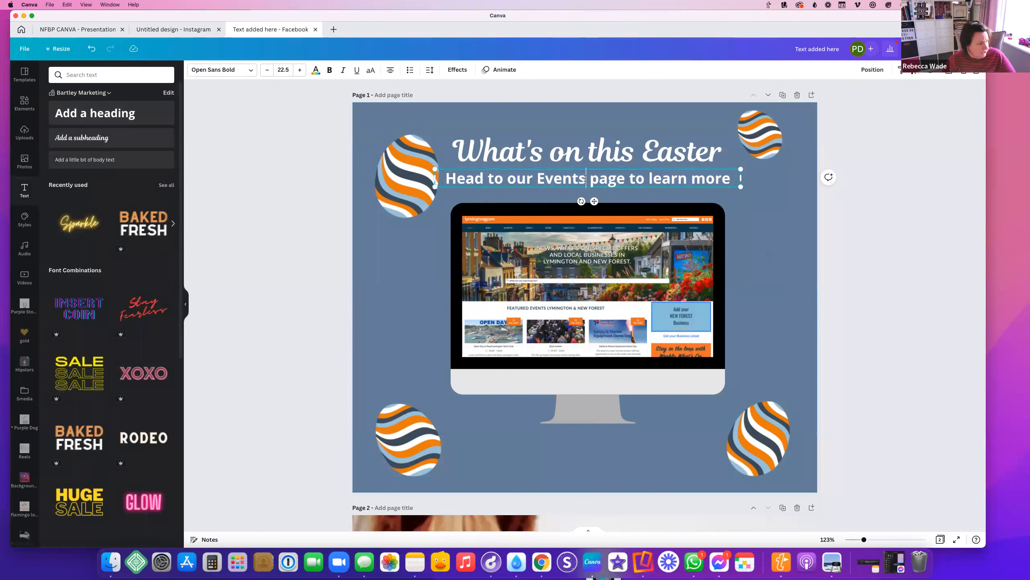
pyautogui.moveTo(585, 178)
pyautogui.mouseDown()
pyautogui.moveTo(535, 179)
pyautogui.moveTo(580, 178)
pyautogui.mouseUp()
pyautogui.click(542, 181)
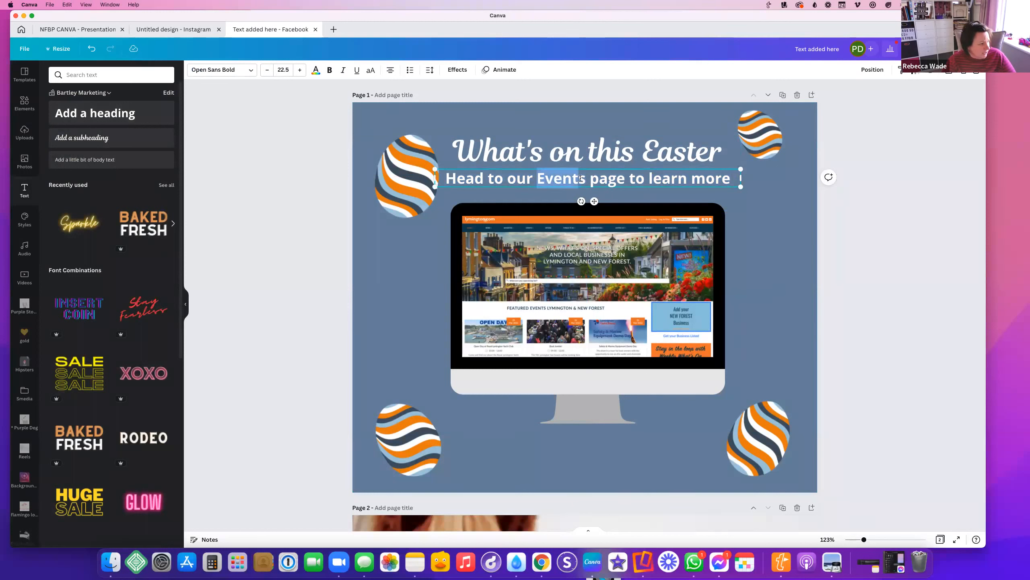
pyautogui.click(316, 69)
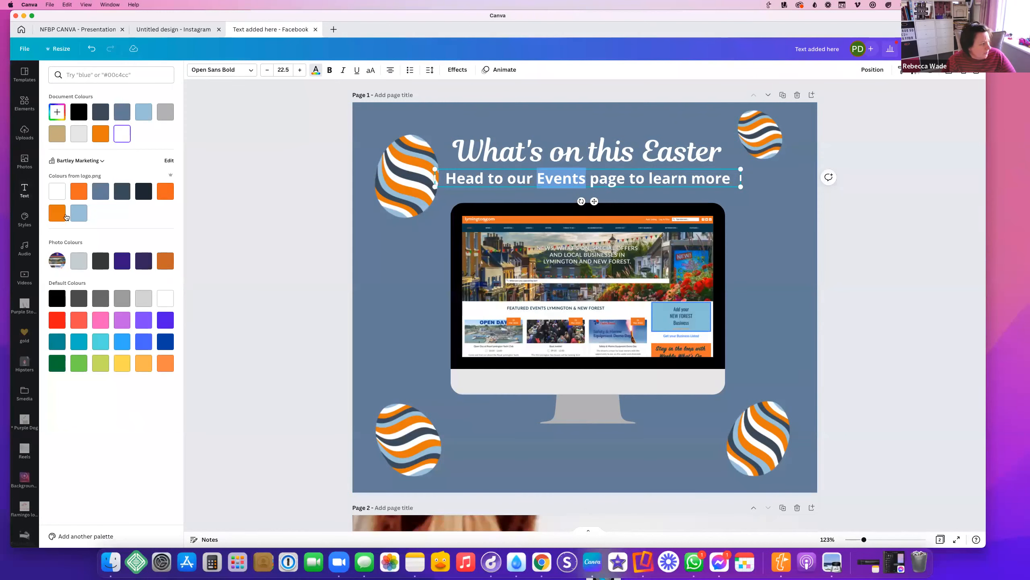
pyautogui.click(78, 190)
pyautogui.press('Escape')
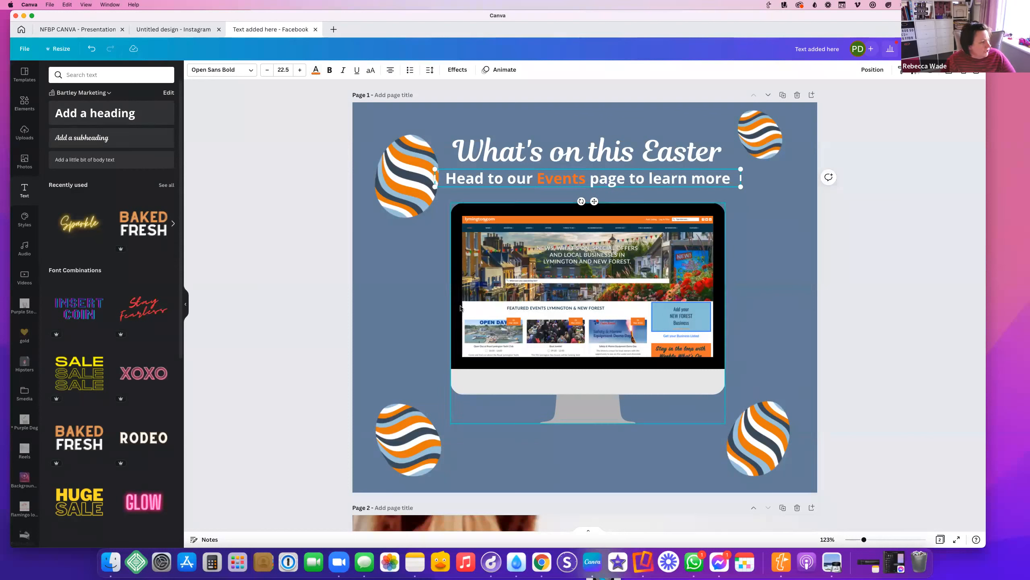
pyautogui.click(574, 431)
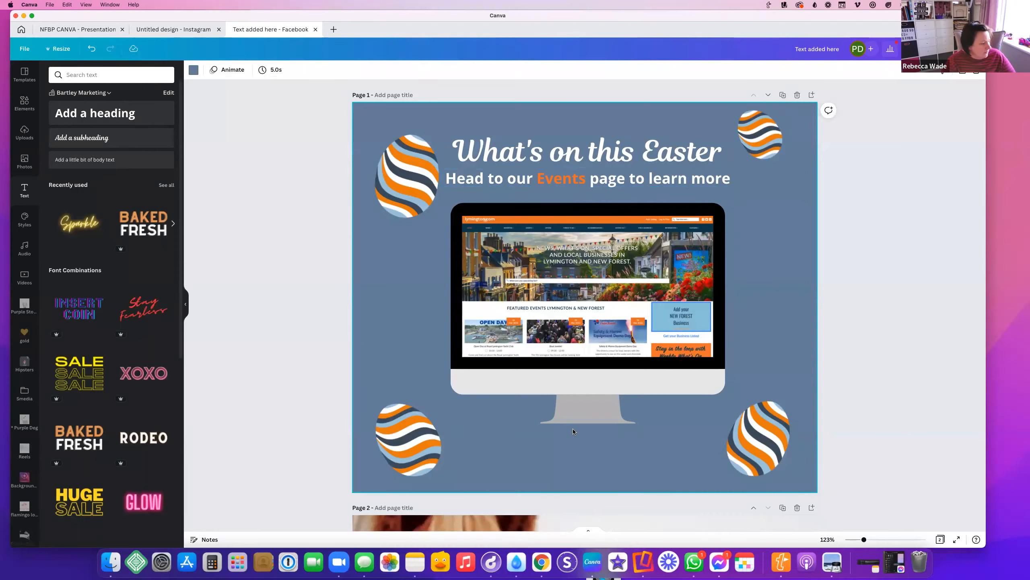
# Add a new blank page and switch to the TEDx brand kit
pyautogui.scroll(-10, 573, 431)
pyautogui.click(495, 511)
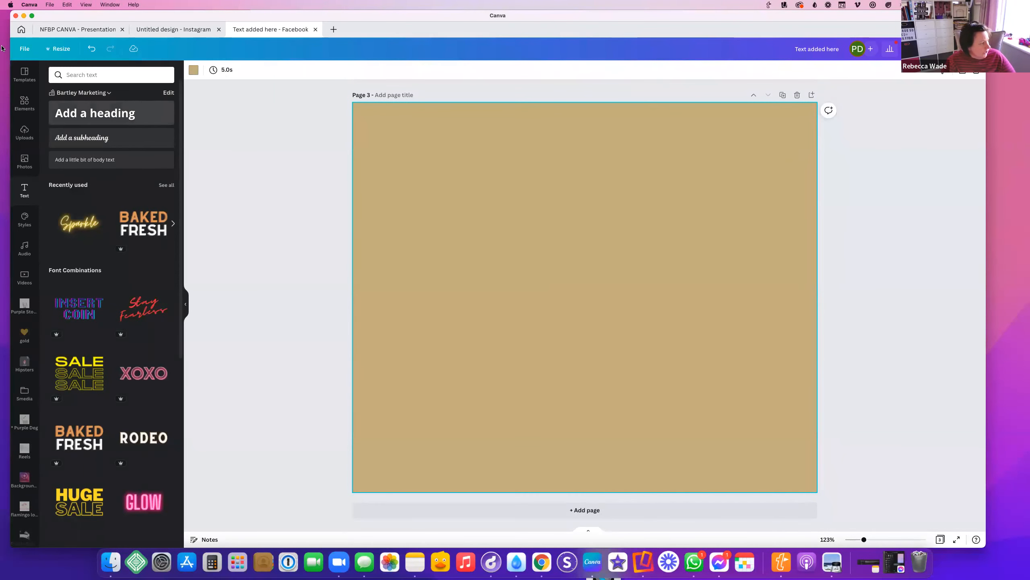
pyautogui.click(84, 94)
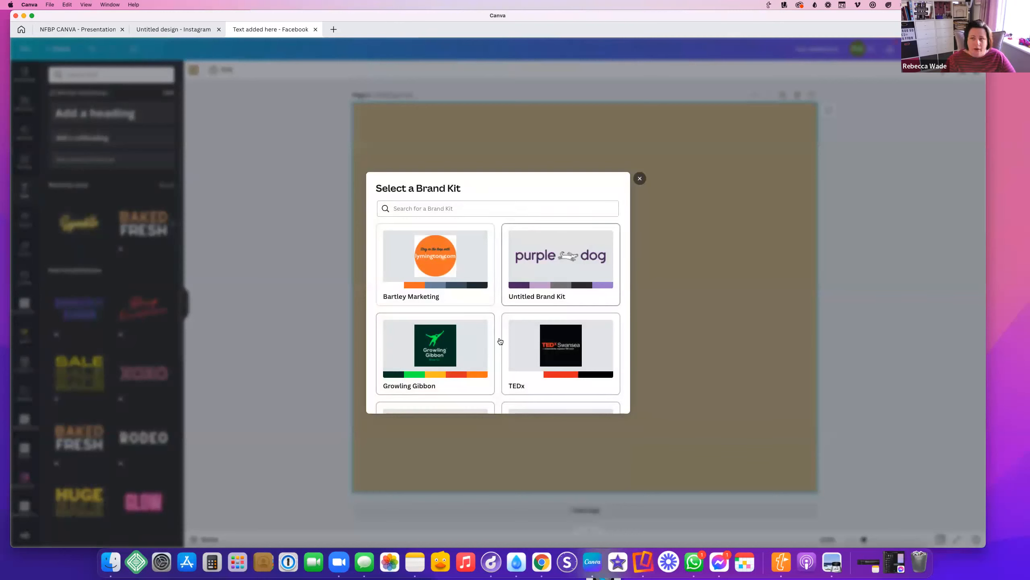
pyautogui.scroll(-3, 501, 320)
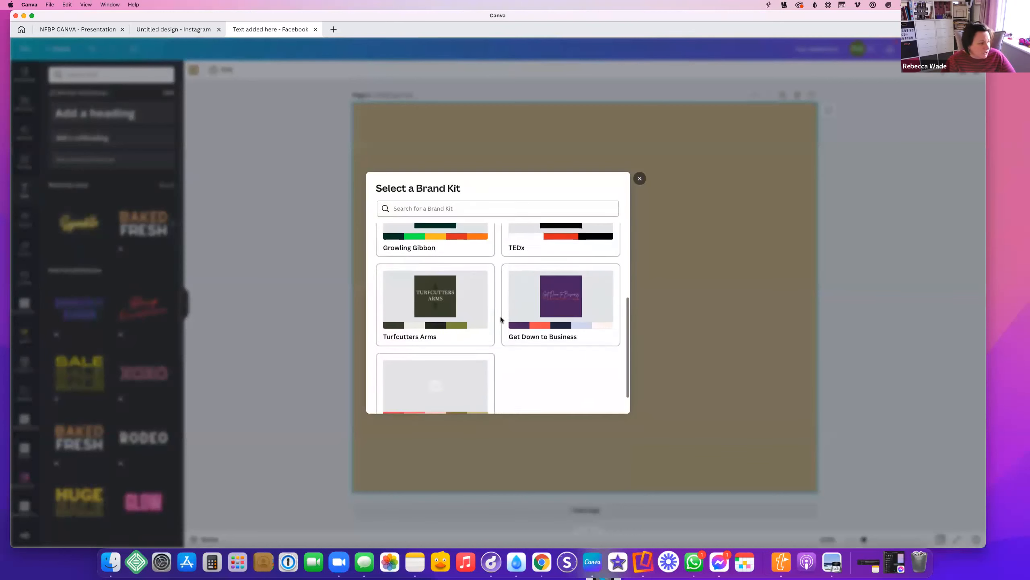
pyautogui.scroll(3, 501, 319)
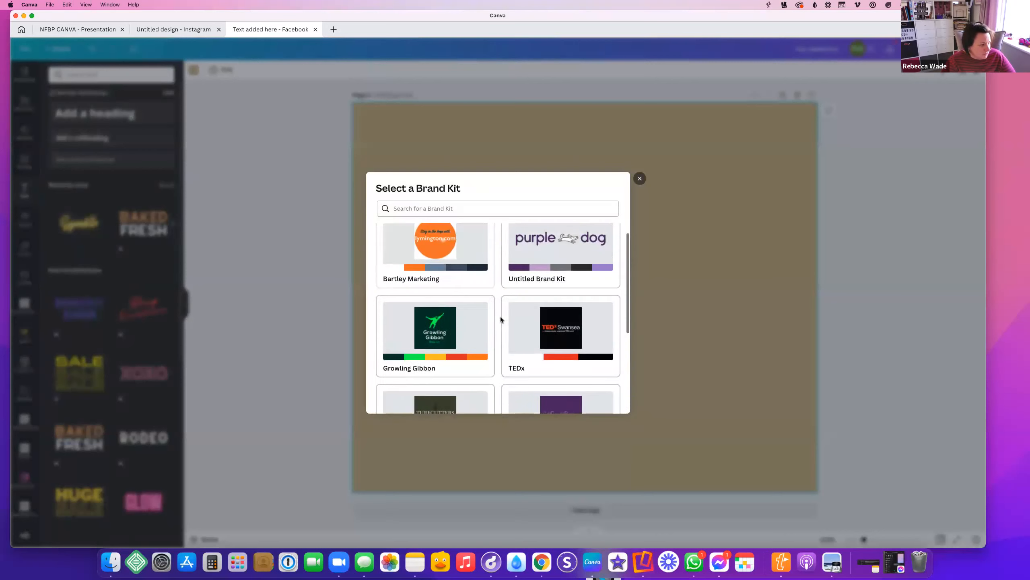
pyautogui.click(567, 341)
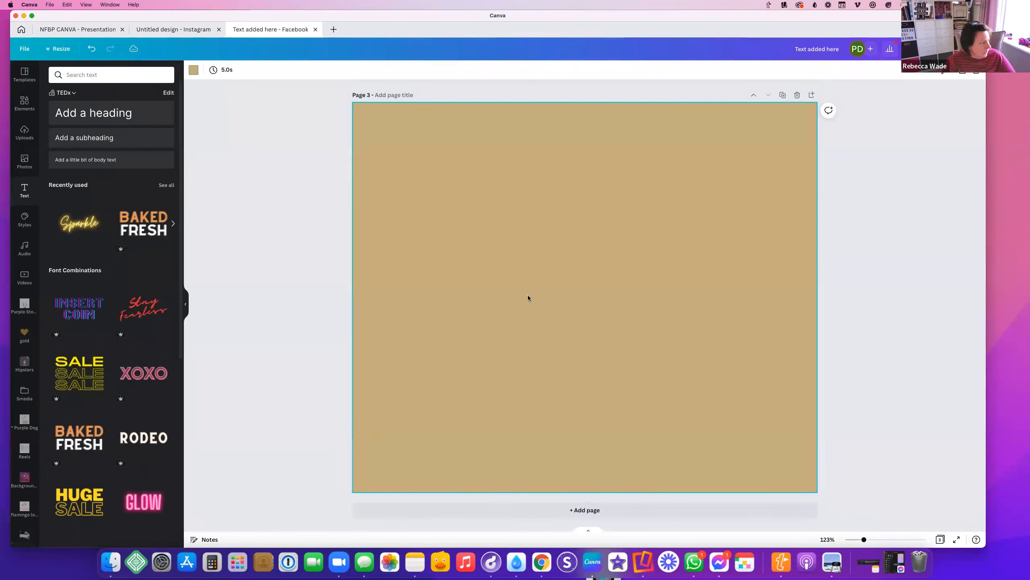
# Apply and shuffle the TEDx colour palette on the new page
pyautogui.click(24, 219)
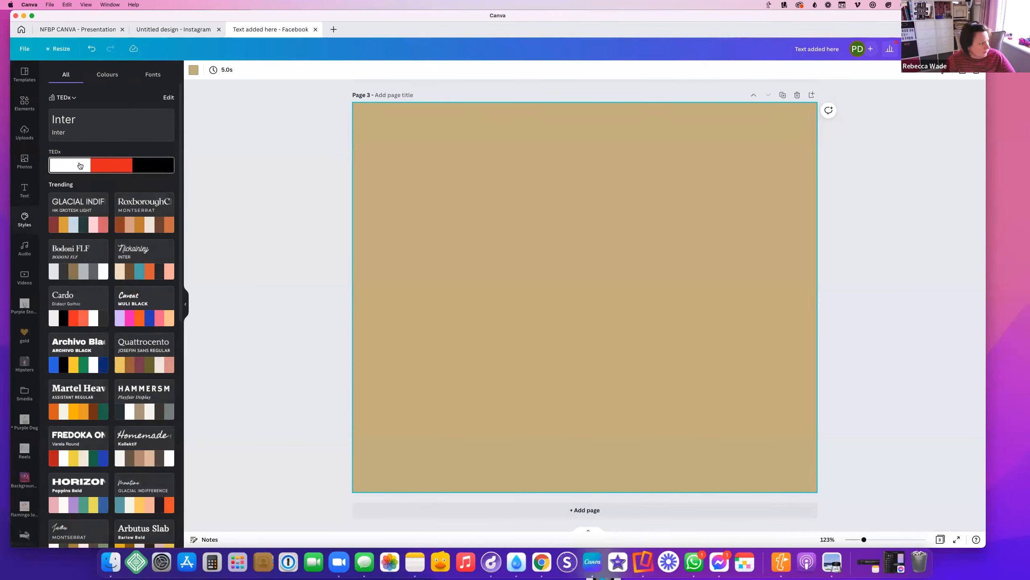
pyautogui.click(84, 166)
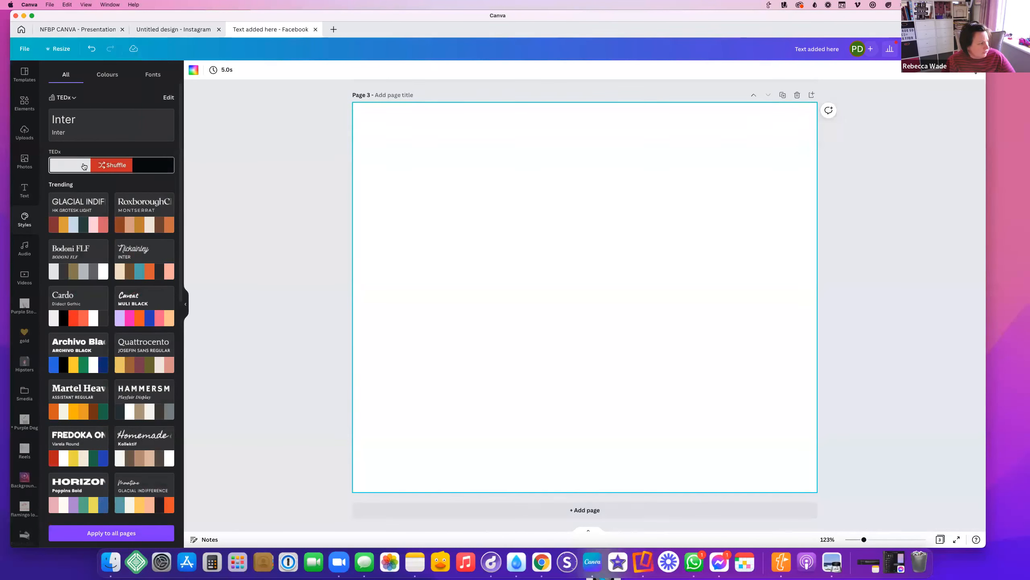
pyautogui.click(84, 166)
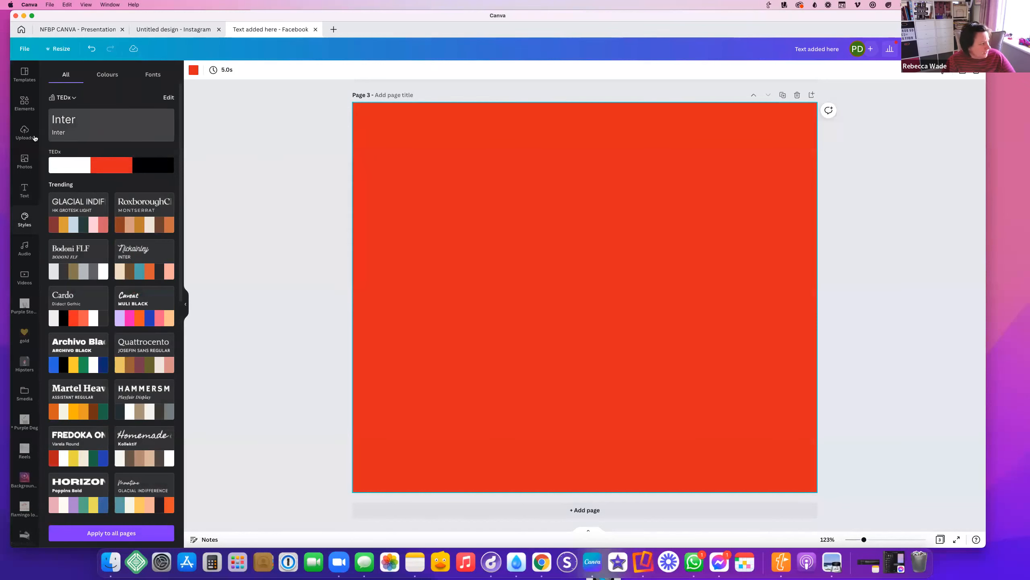
# Add a default heading to the red page
pyautogui.click(25, 191)
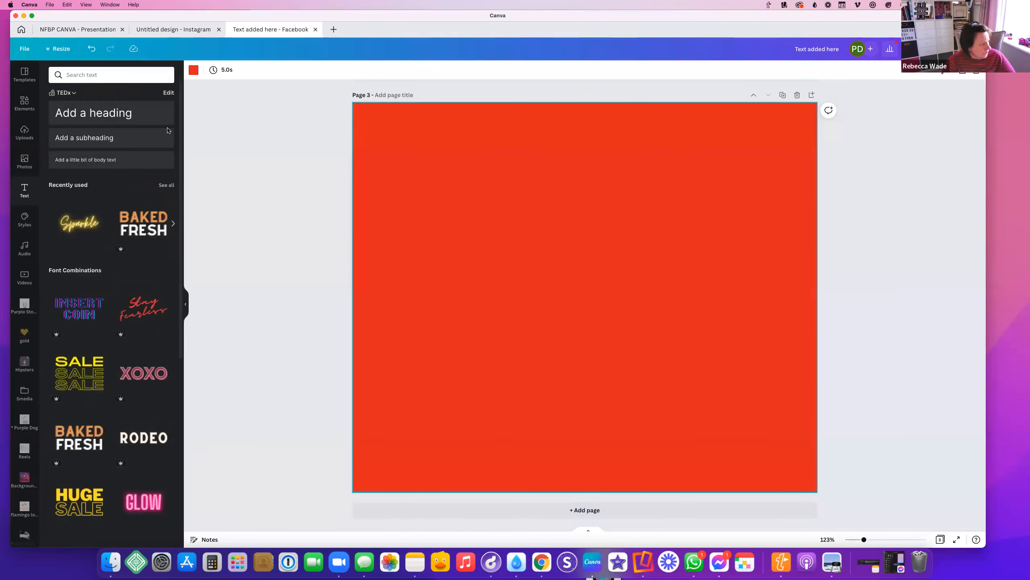
pyautogui.click(75, 120)
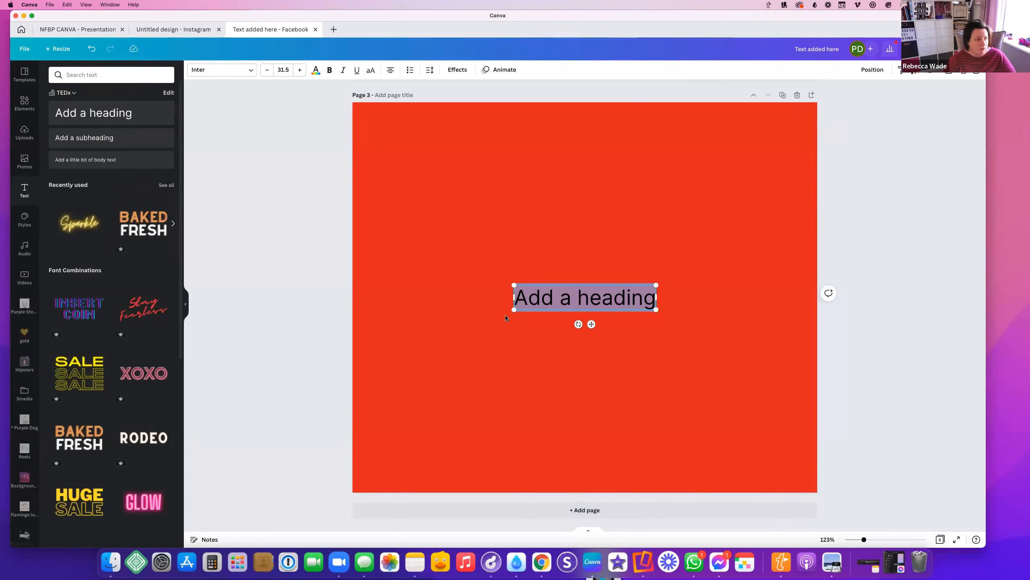
pyautogui.scroll(15, 566, 245)
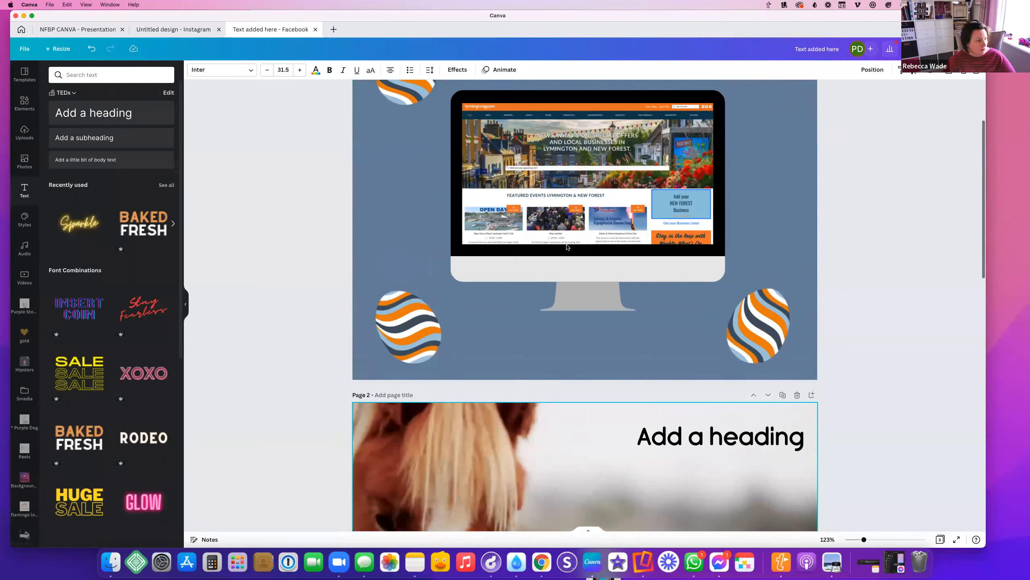
pyautogui.scroll(3, 567, 247)
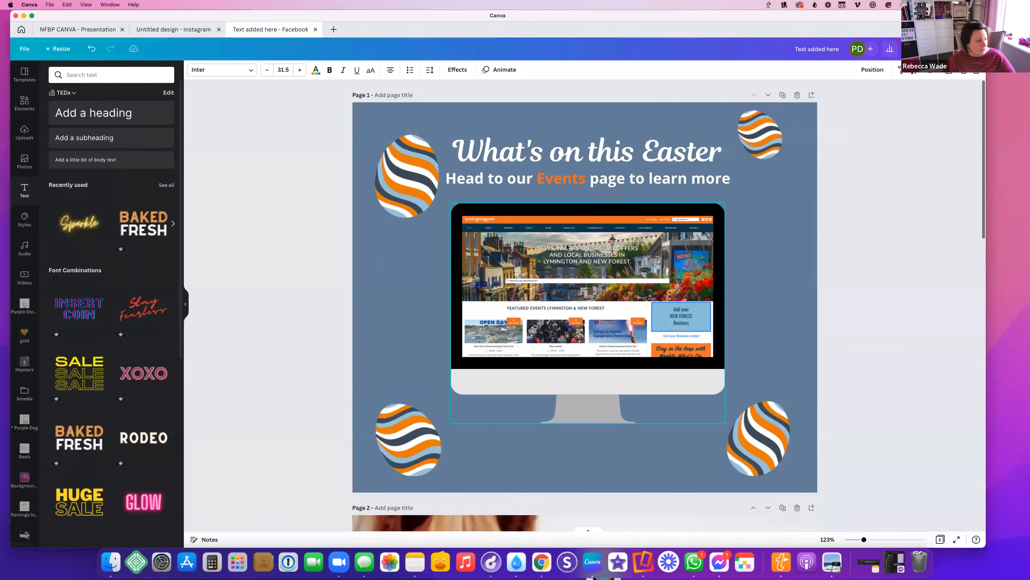
# Switch the brand kit back to Bartley Marketing
pyautogui.click(63, 93)
pyautogui.scroll(-5, 483, 307)
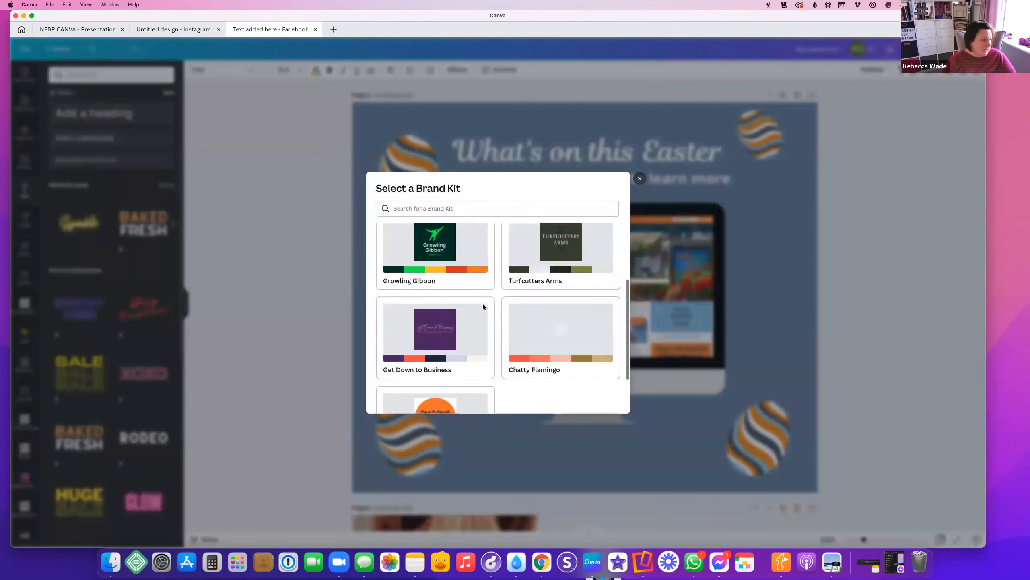
pyautogui.click(447, 347)
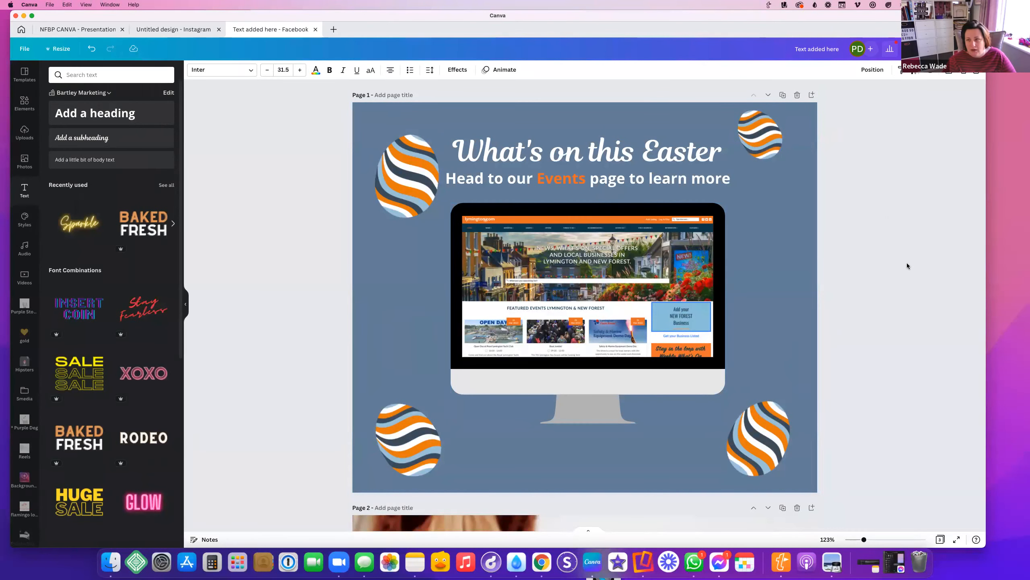
# Delete the extra pages so only the Easter post remains
pyautogui.click(570, 177)
pyautogui.scroll(-2, 555, 184)
pyautogui.scroll(-8, 555, 184)
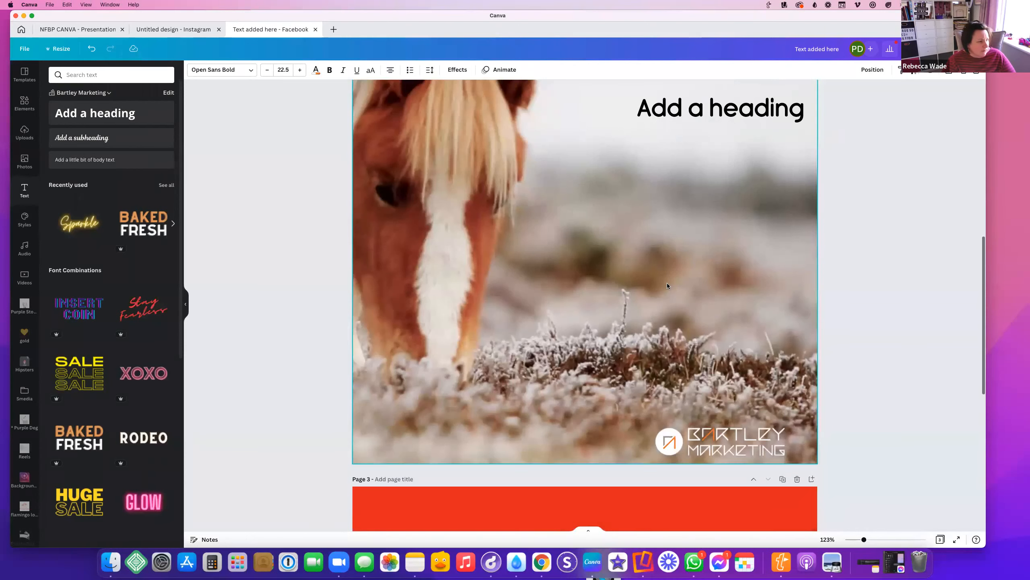
pyautogui.scroll(3, 689, 191)
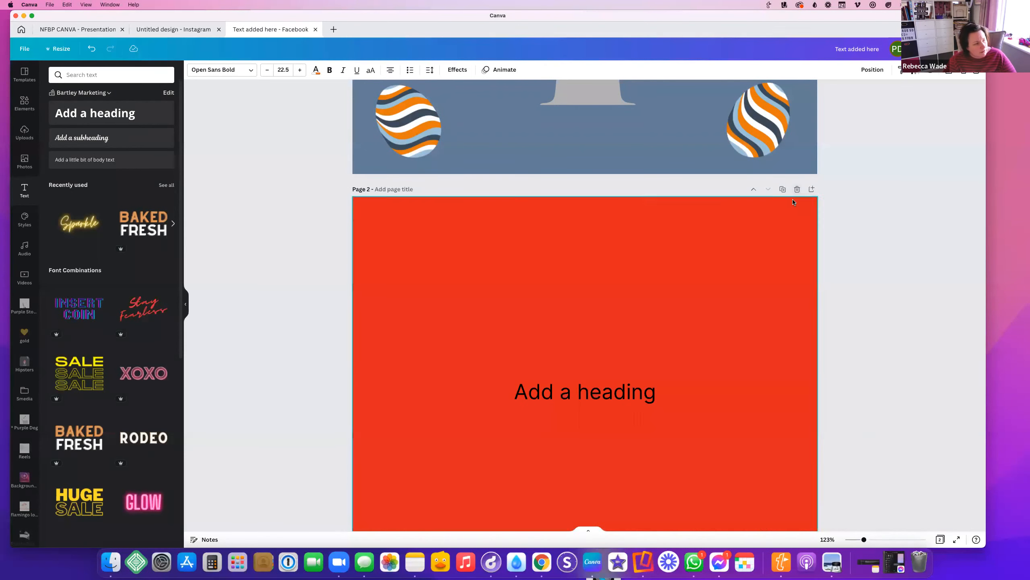
pyautogui.click(796, 189)
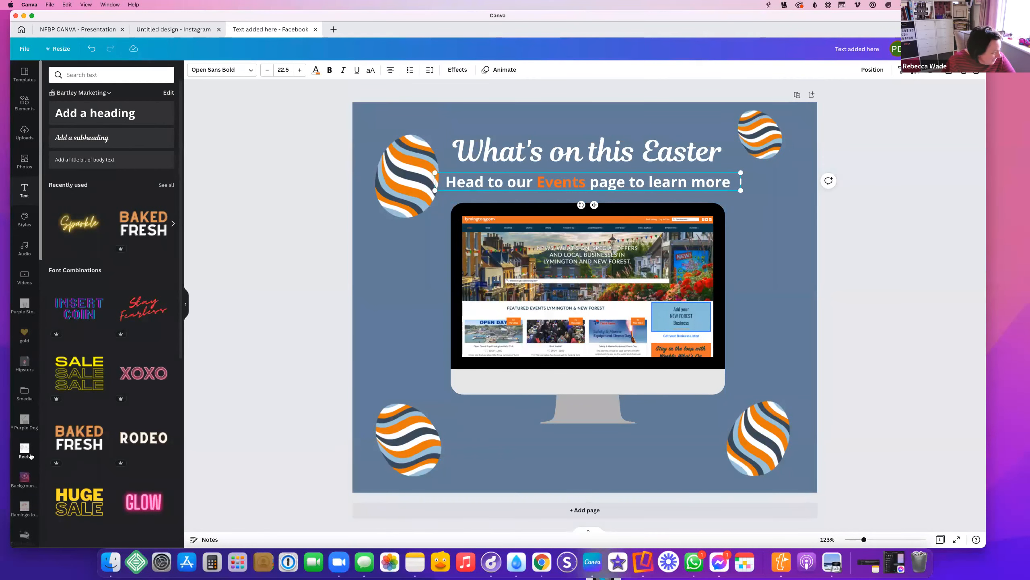
# Add the orange lymington.com logo from the brand logos and remove its background
pyautogui.scroll(-10, 31, 456)
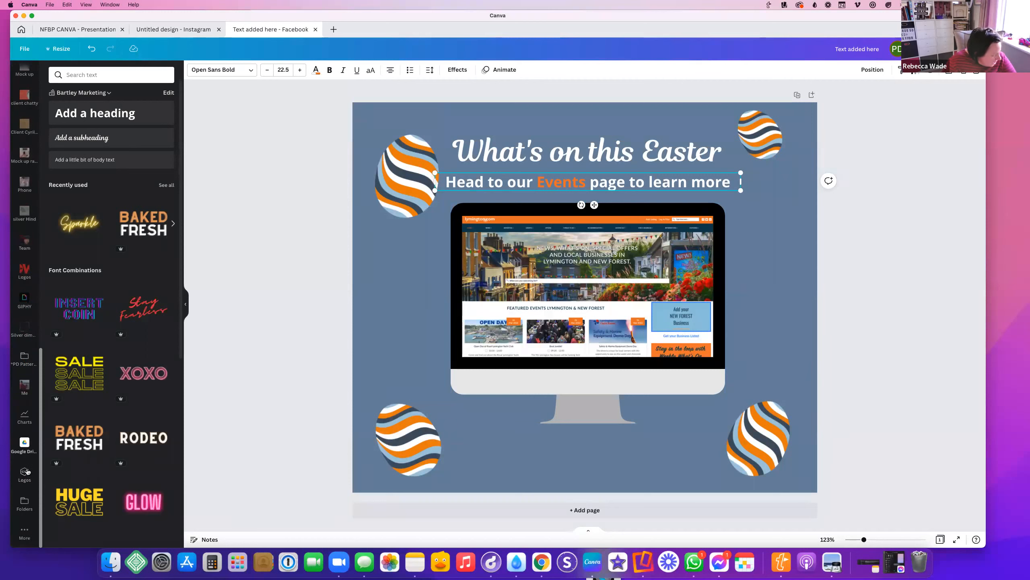
pyautogui.click(24, 472)
pyautogui.click(61, 133)
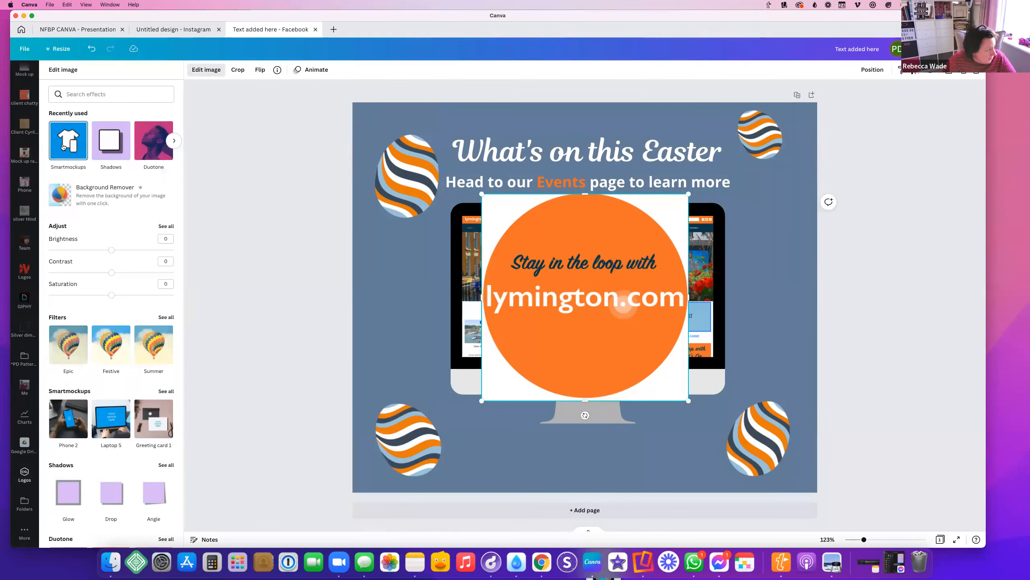
pyautogui.click(94, 200)
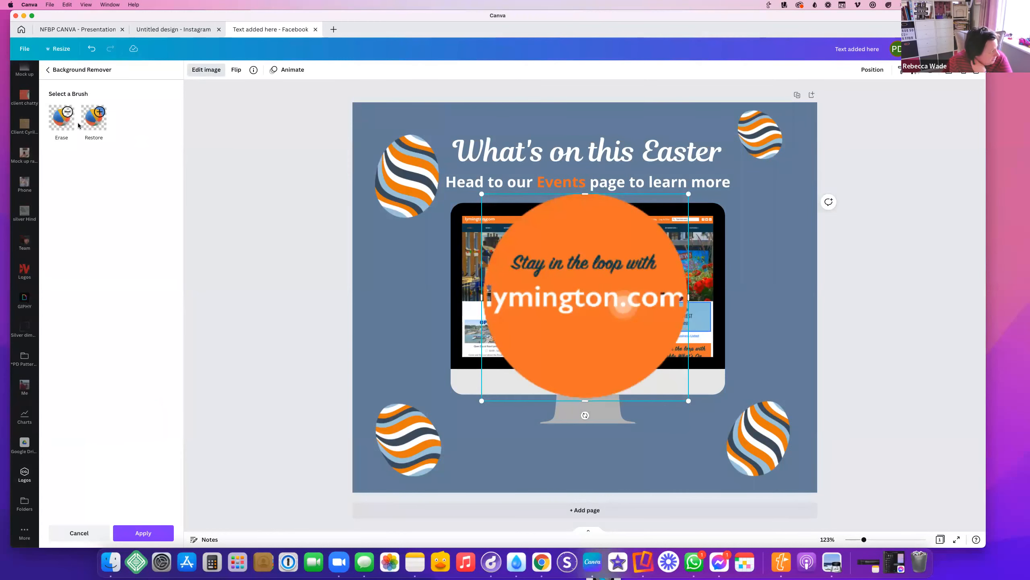
pyautogui.click(93, 125)
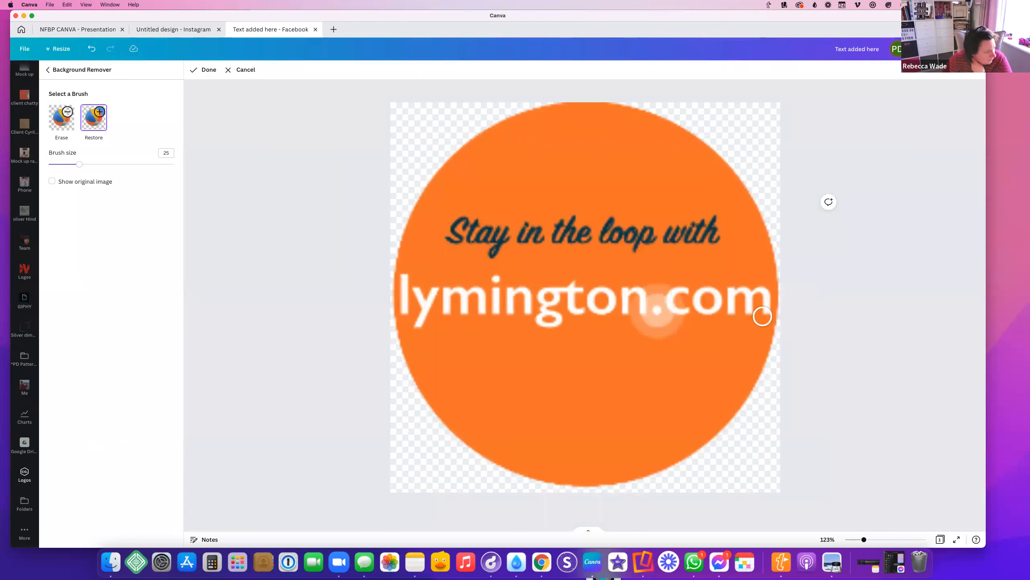
pyautogui.click(206, 73)
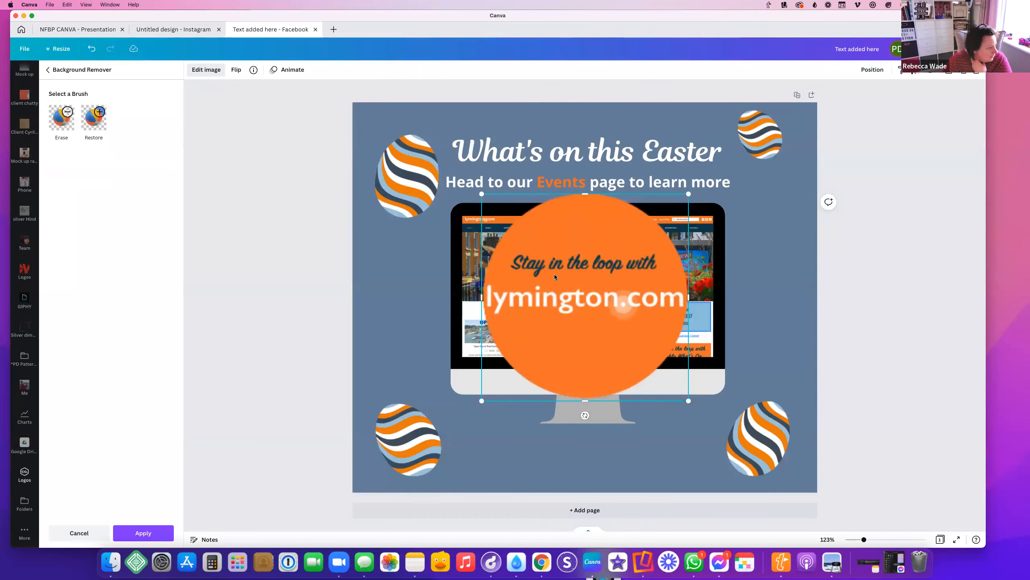
# Shrink the logo to a small badge at the monitor's lower-right corner with a drop shadow
pyautogui.moveTo(481, 194); pyautogui.dragTo(635, 348)
pyautogui.moveTo(662, 385); pyautogui.dragTo(715, 392)
pyautogui.moveTo(687, 358); pyautogui.dragTo(691, 358)
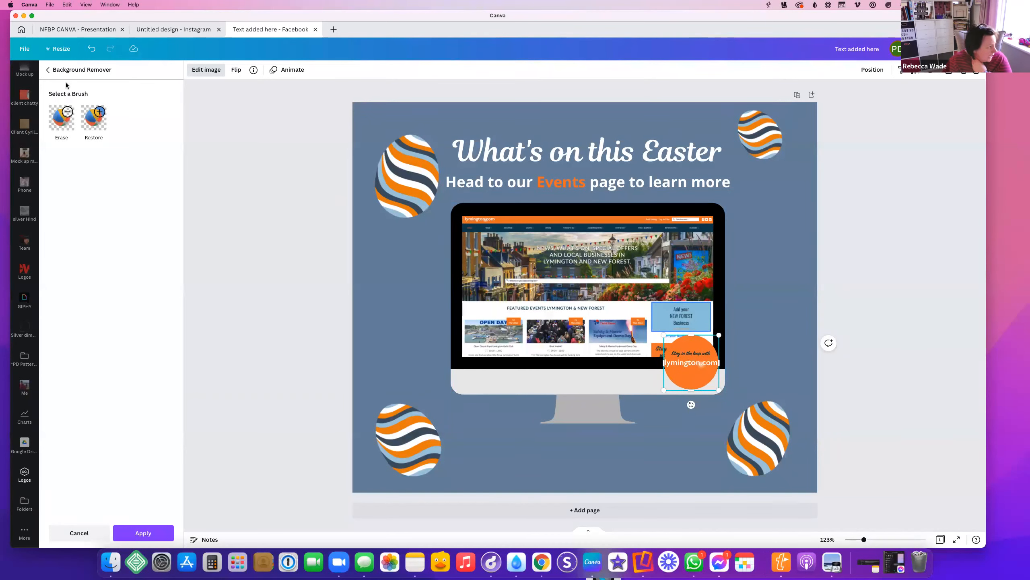
pyautogui.click(48, 70)
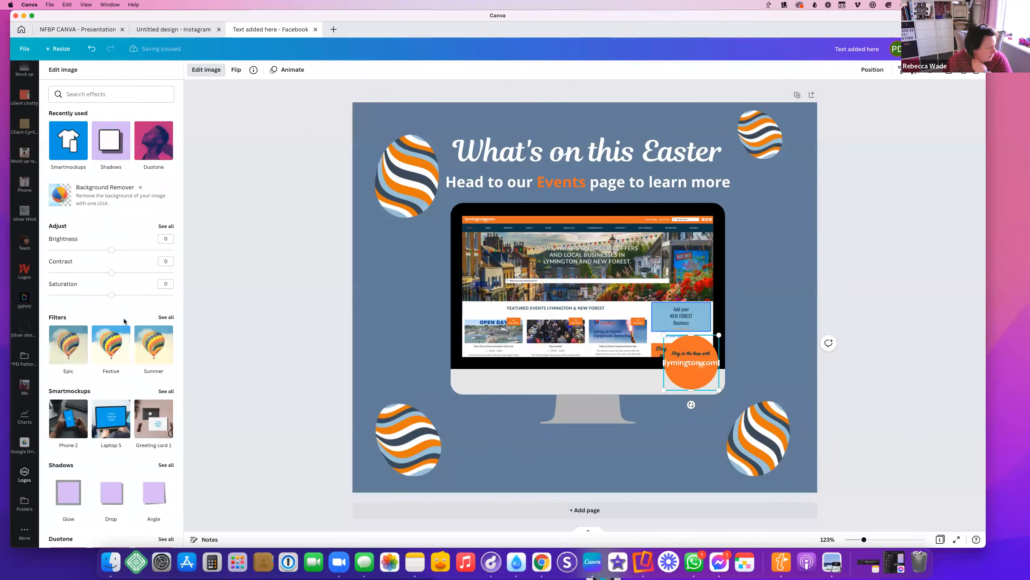
pyautogui.scroll(-3, 124, 318)
pyautogui.click(111, 386)
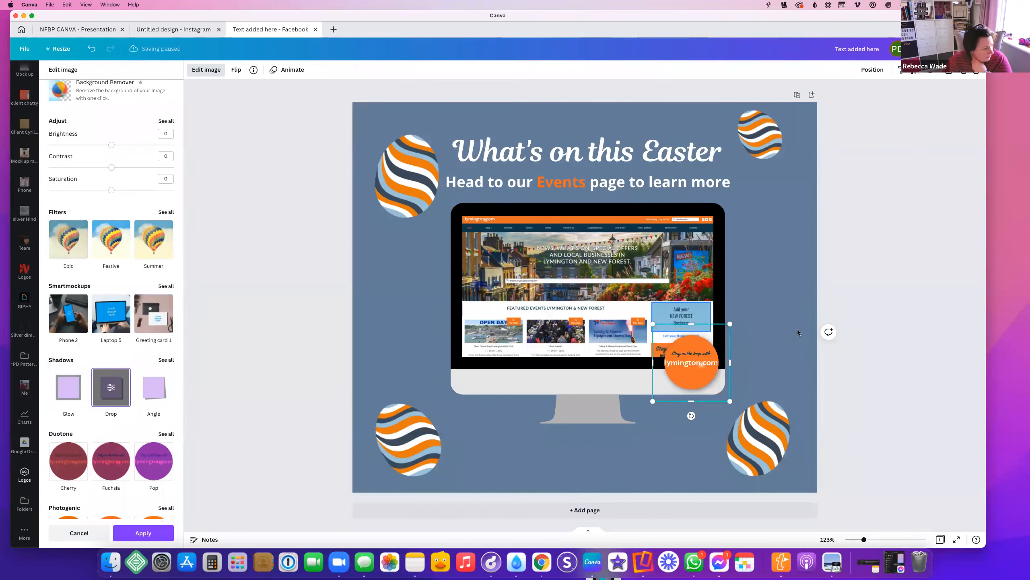
pyautogui.moveTo(689, 380); pyautogui.dragTo(700, 401)
# Raise the bottom-left and bottom-right Easter eggs slightly
pyautogui.moveTo(393, 424); pyautogui.dragTo(401, 386)
pyautogui.click(761, 434)
pyautogui.moveTo(762, 434); pyautogui.dragTo(770, 406)
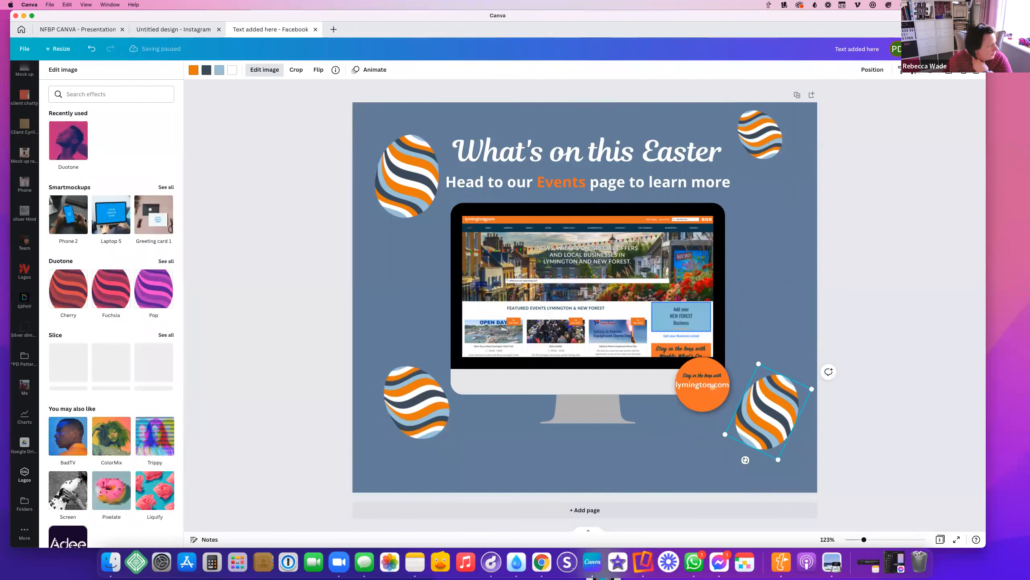
pyautogui.scroll(10, 23, 136)
pyautogui.scroll(5, 23, 130)
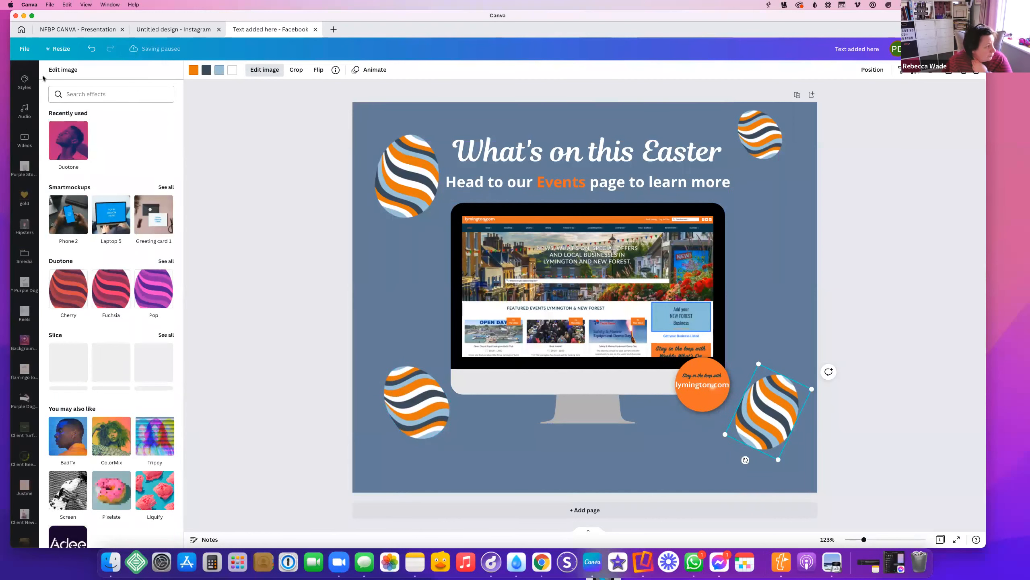
pyautogui.scroll(5, 18, 162)
# Add a 'rectangle' element and stretch it into a full-width strip along the page bottom
pyautogui.click(24, 103)
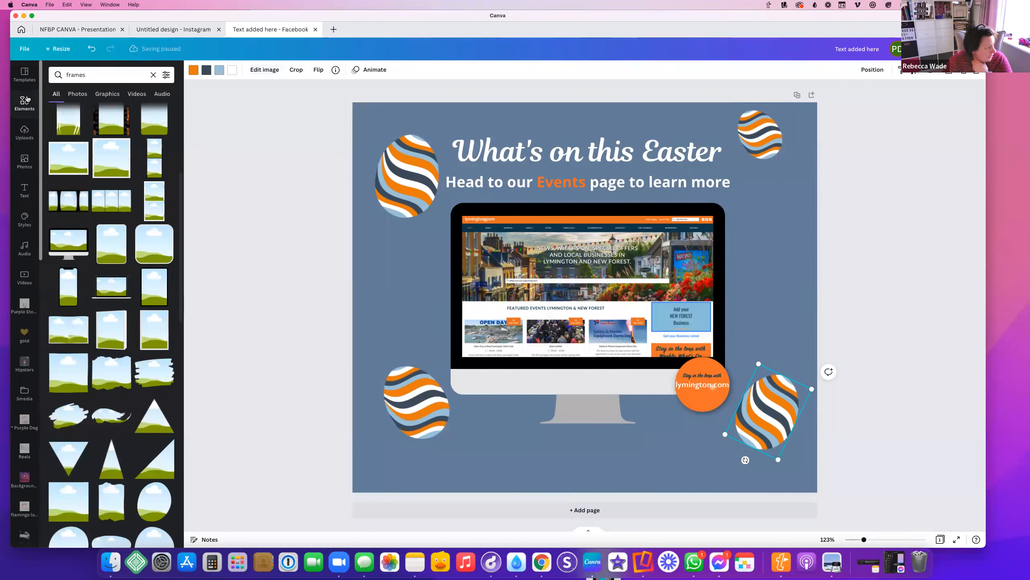
pyautogui.doubleClick(81, 76)
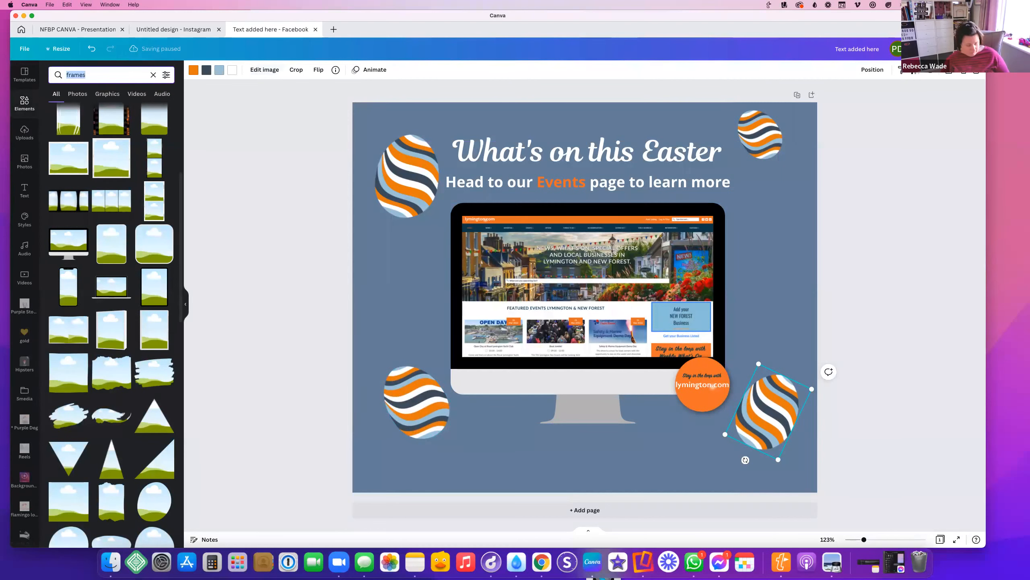
pyautogui.write('rectangle')
pyautogui.press('Return')
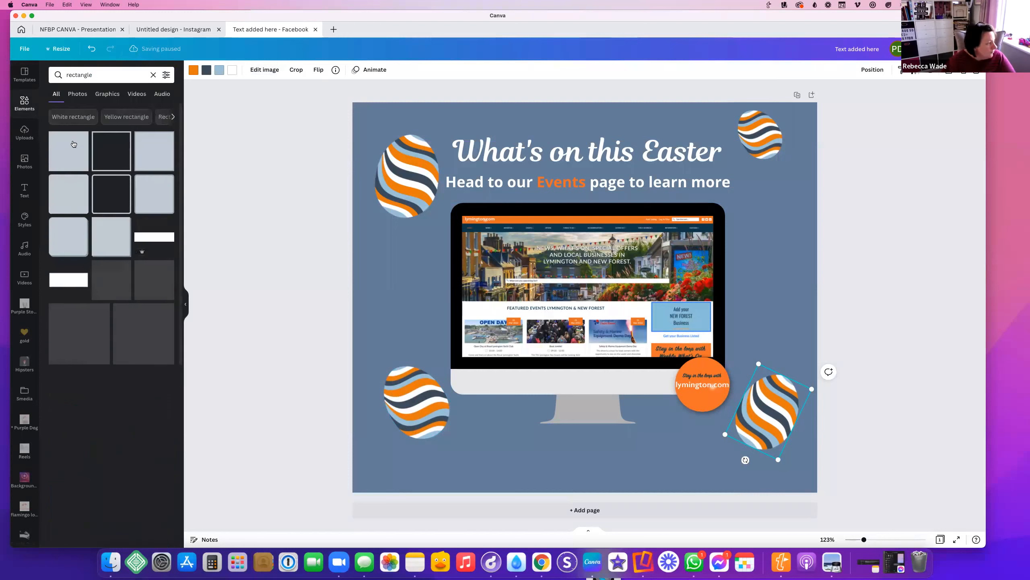
pyautogui.click(71, 159)
pyautogui.moveTo(585, 235); pyautogui.dragTo(451, 334)
pyautogui.moveTo(449, 295); pyautogui.dragTo(451, 447)
pyautogui.moveTo(553, 471); pyautogui.dragTo(919, 471)
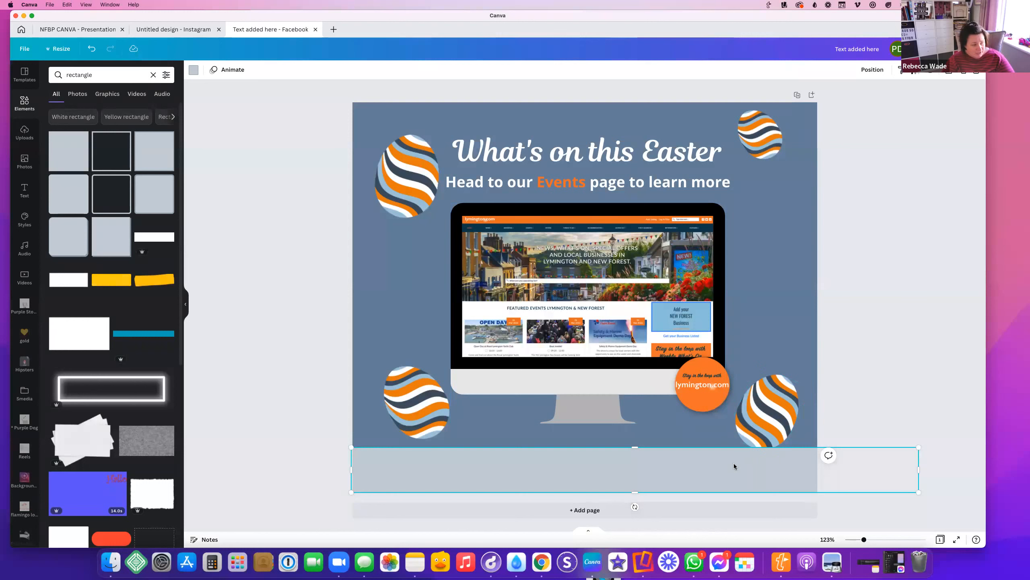
# Bring the bottom-right egg forwards in front of the strip and nudge it down
pyautogui.click(784, 393)
pyautogui.click(867, 70)
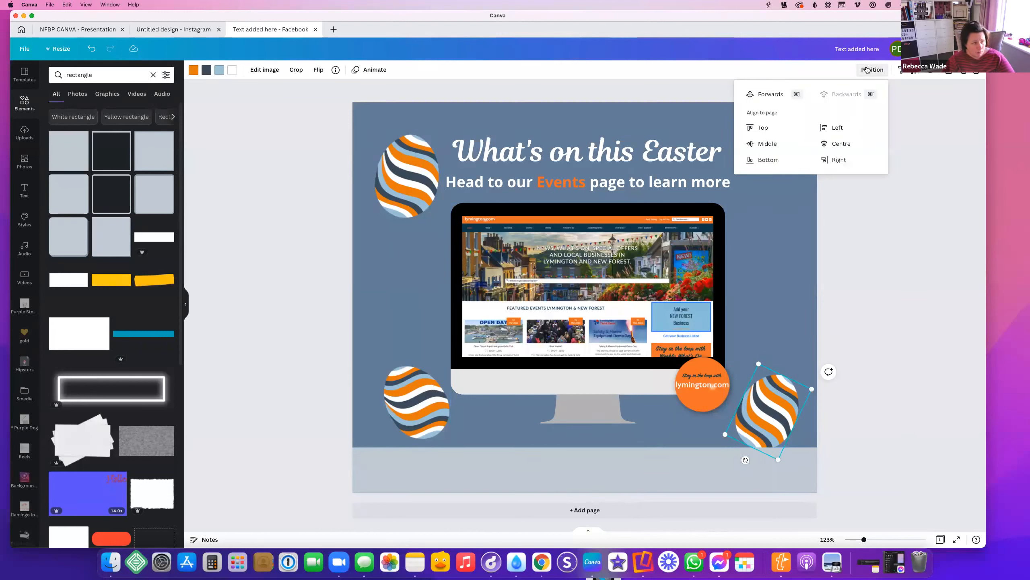
pyautogui.click(753, 95)
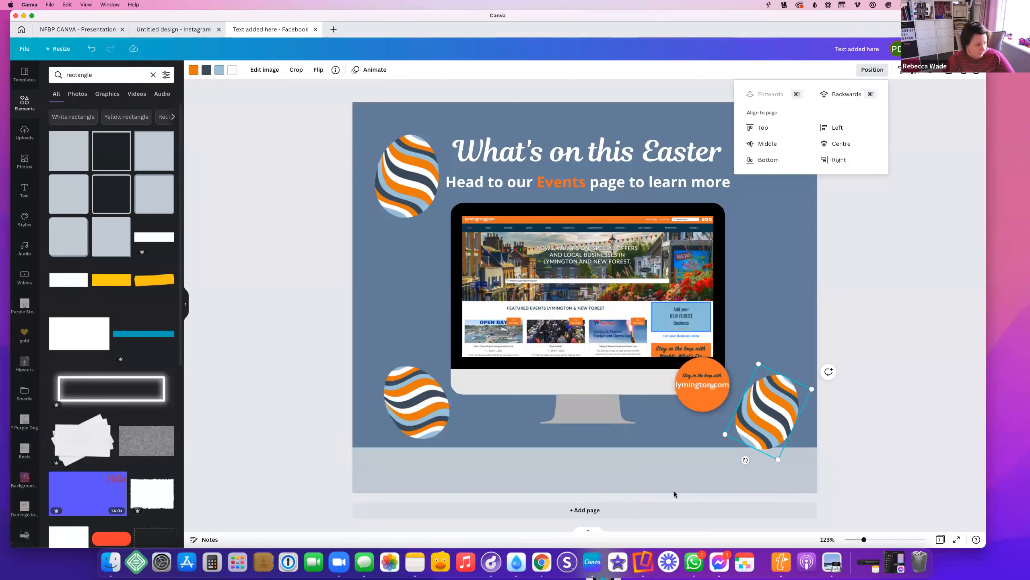
pyautogui.moveTo(777, 409); pyautogui.dragTo(779, 419)
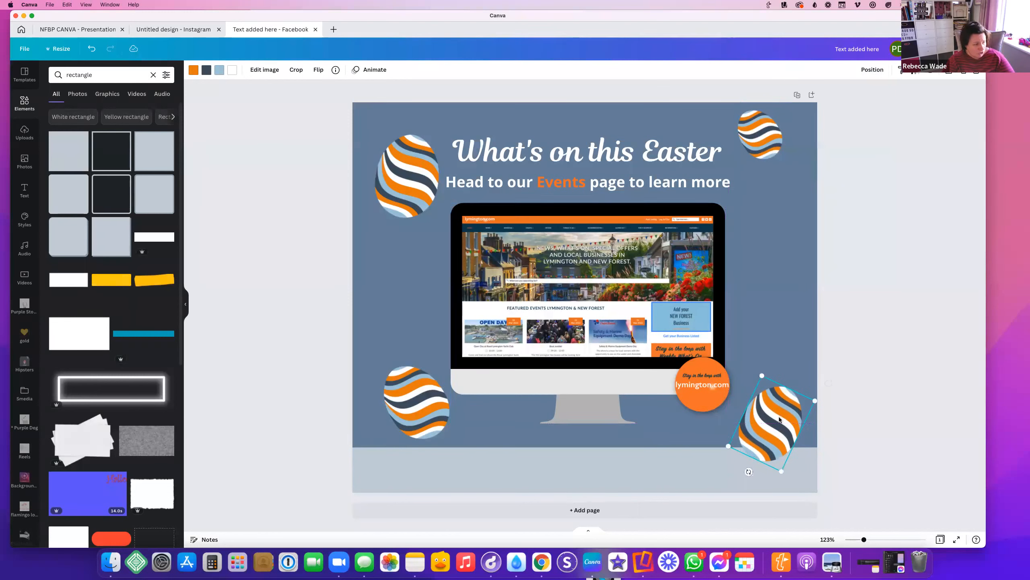
# Colour the bottom strip dark slate
pyautogui.click(489, 483)
pyautogui.click(193, 69)
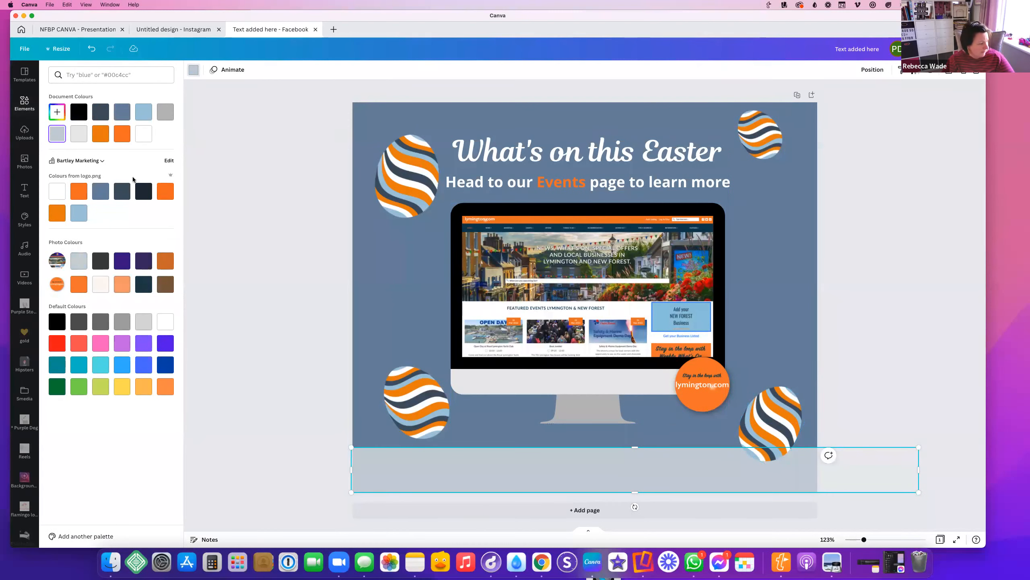
pyautogui.click(99, 117)
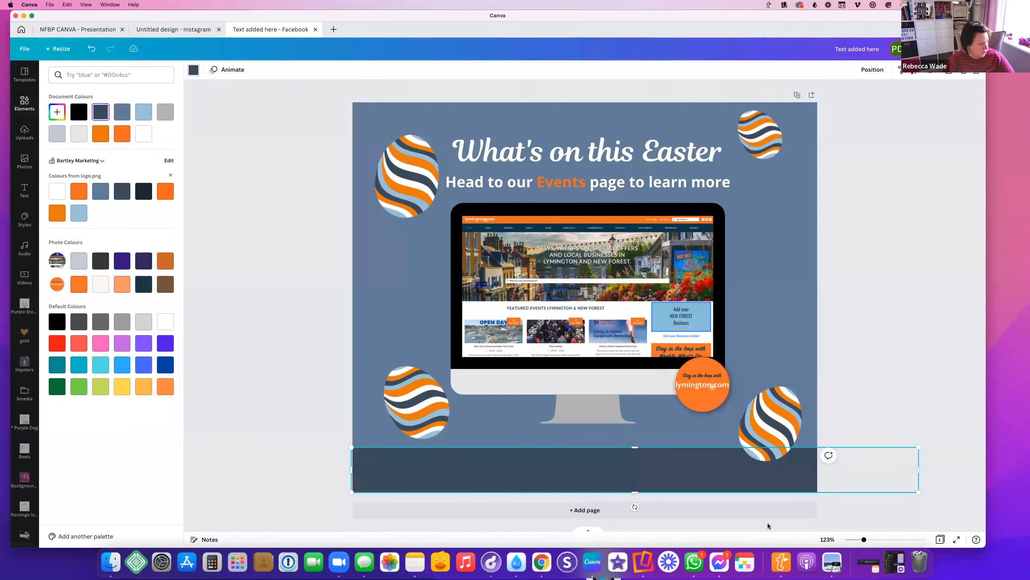
pyautogui.click(829, 291)
pyautogui.click(25, 190)
# Add a heading reading 'lymington.com' centred in the dark bottom band
pyautogui.click(85, 115)
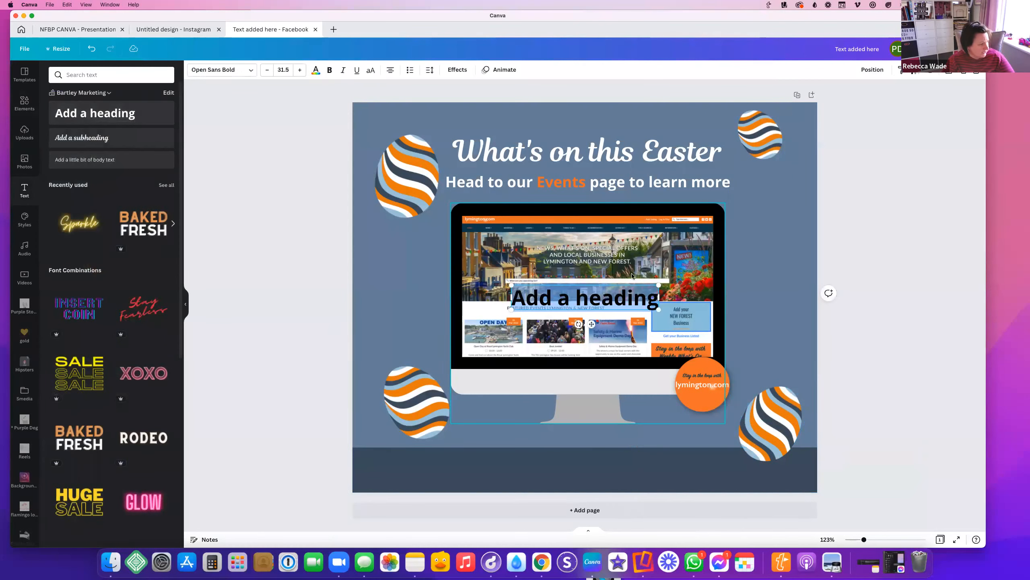
pyautogui.moveTo(571, 390); pyautogui.dragTo(564, 457)
pyautogui.write('ly')
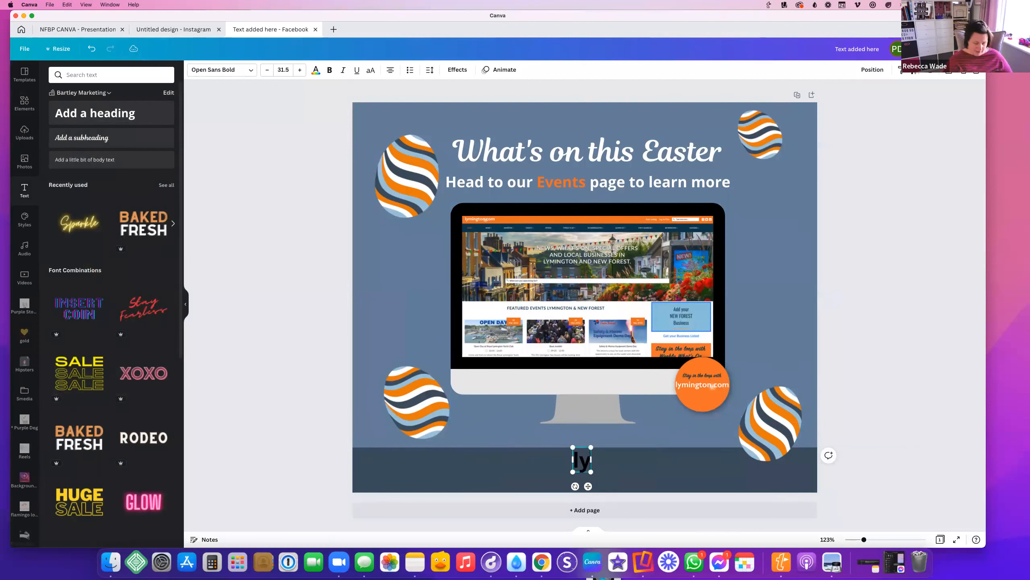
pyautogui.write('mington.com')
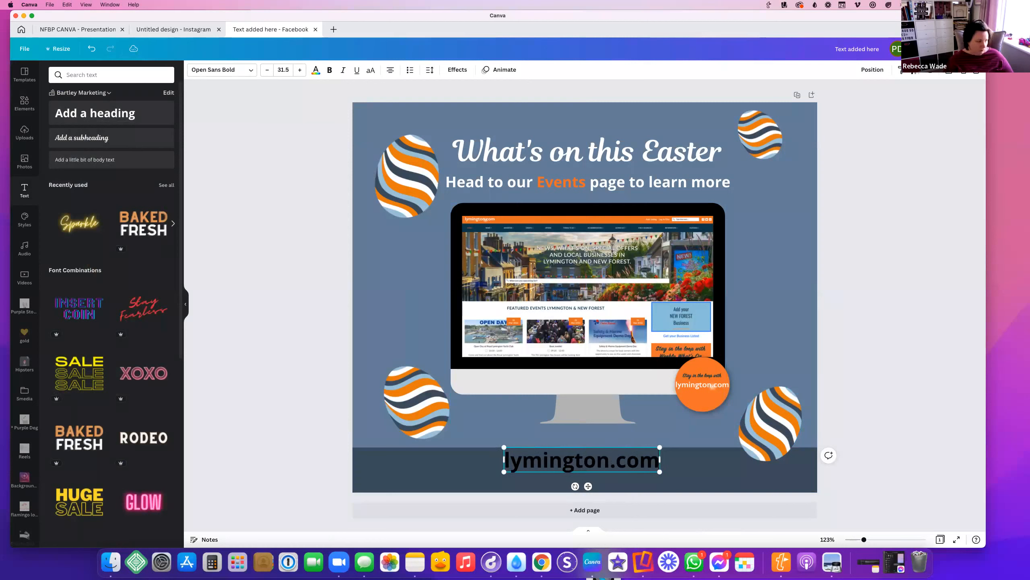
pyautogui.moveTo(604, 446); pyautogui.dragTo(604, 455)
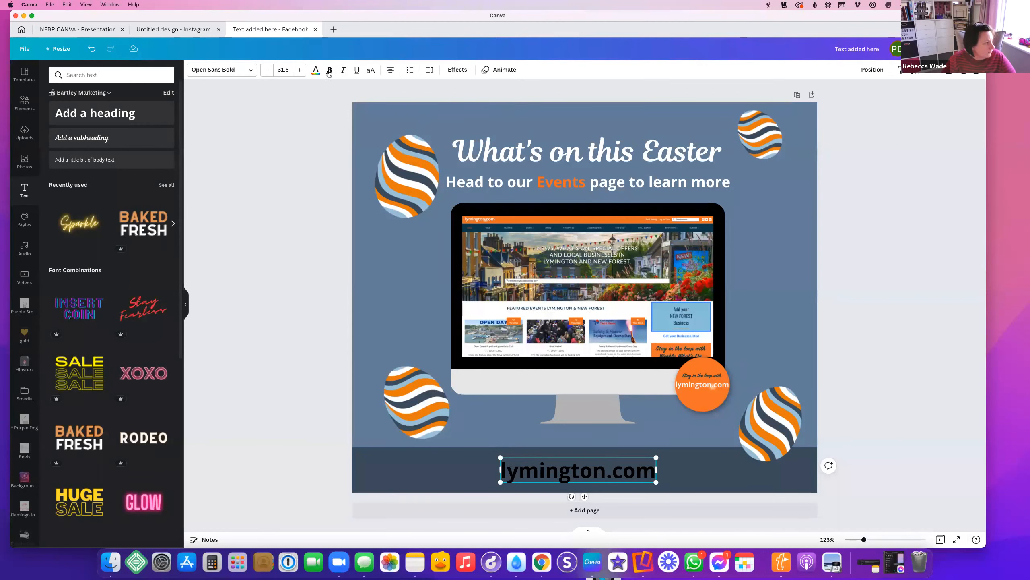
# Make the lymington.com text white from the document colours
pyautogui.click(315, 71)
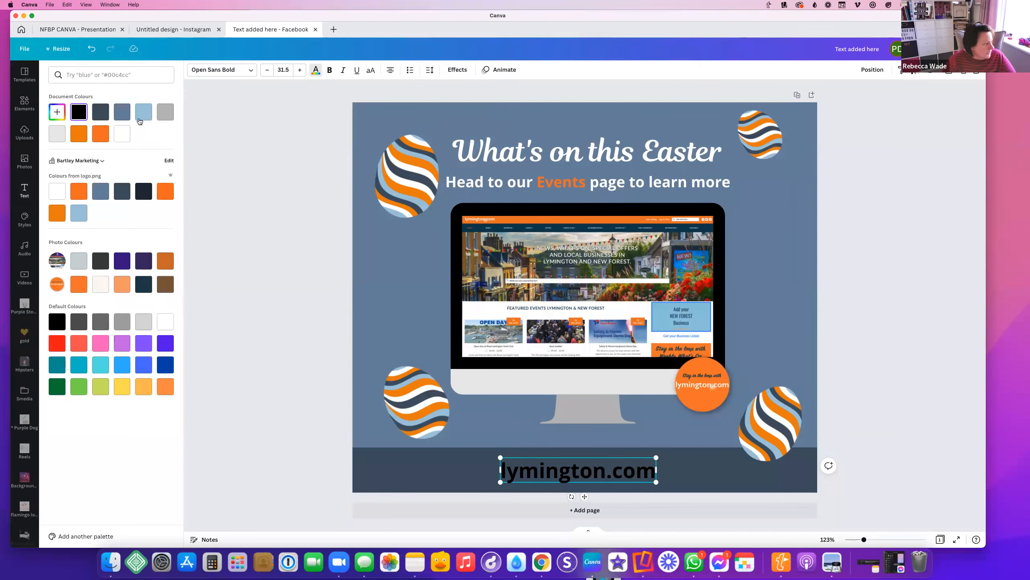
pyautogui.click(121, 133)
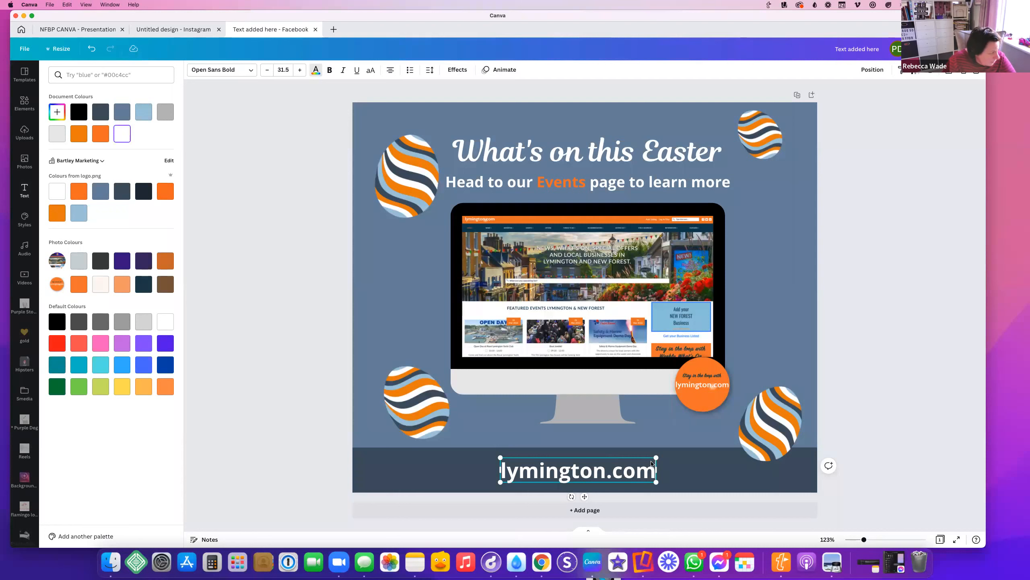
pyautogui.click(228, 72)
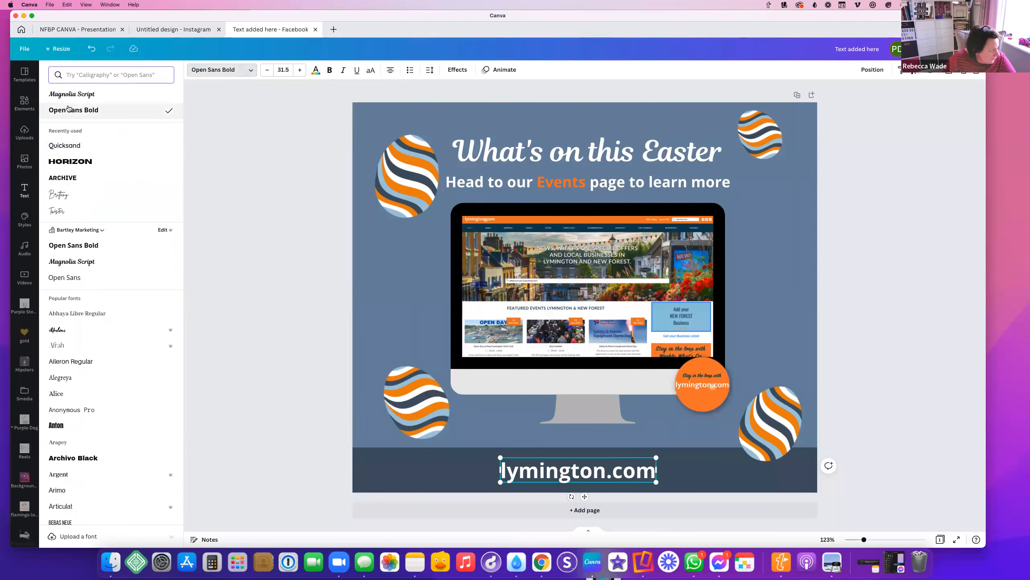
pyautogui.click(726, 481)
pyautogui.click(24, 102)
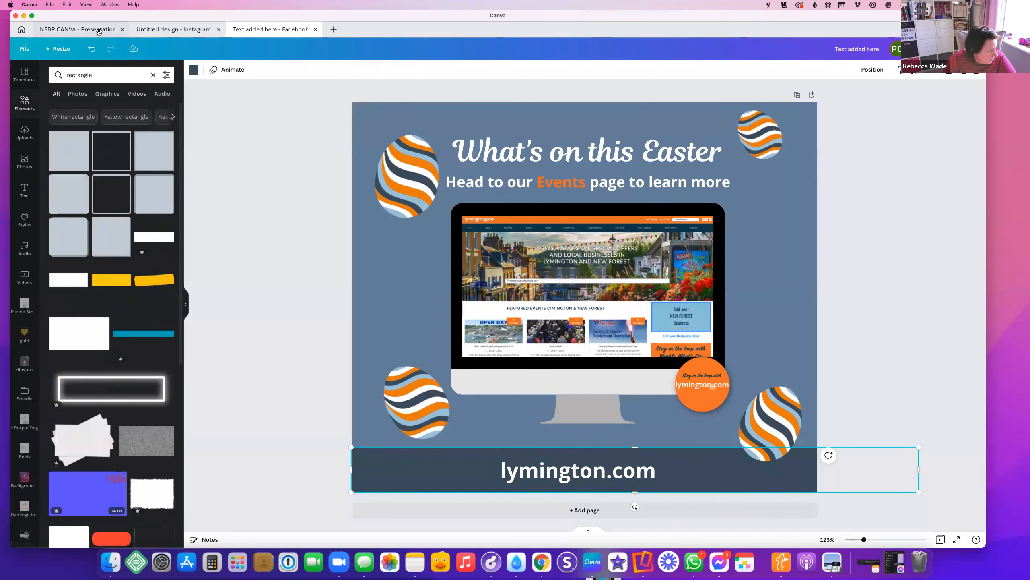
# Add a white 'circle' element, shrink it to a small dot and lower its transparency
pyautogui.click(98, 71)
pyautogui.write('circle')
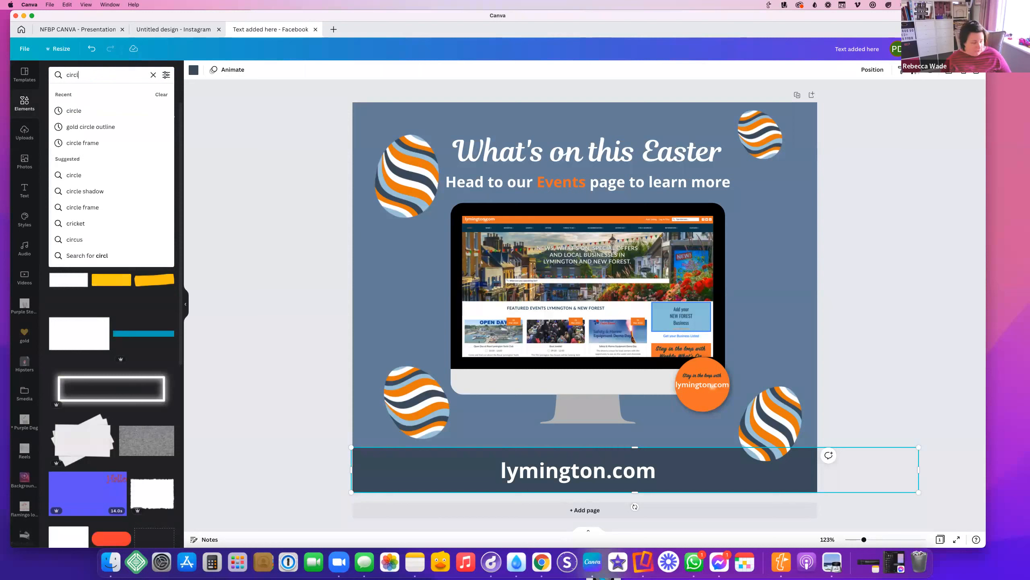
pyautogui.press('Return')
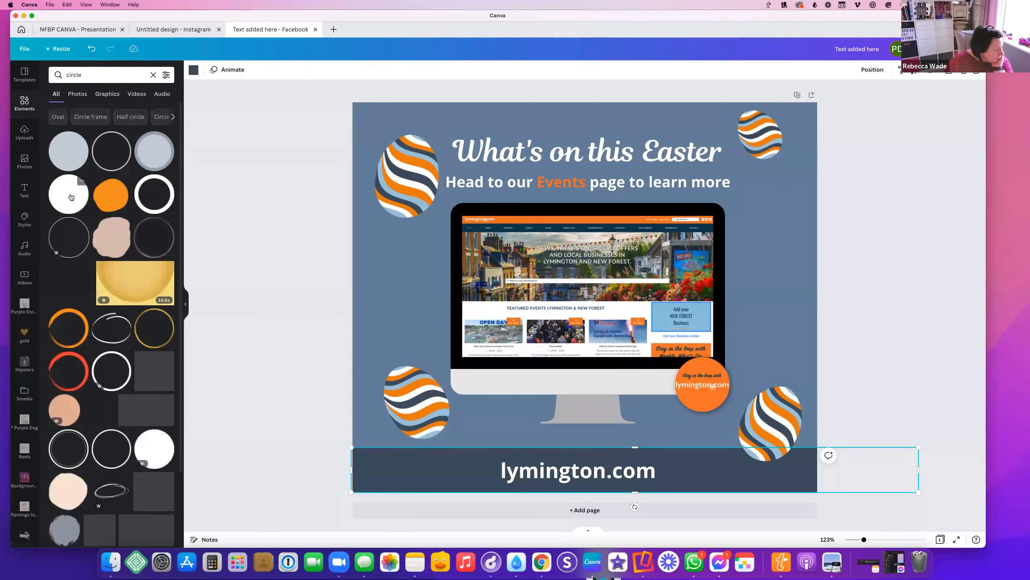
pyautogui.click(69, 194)
pyautogui.moveTo(662, 219); pyautogui.dragTo(621, 471)
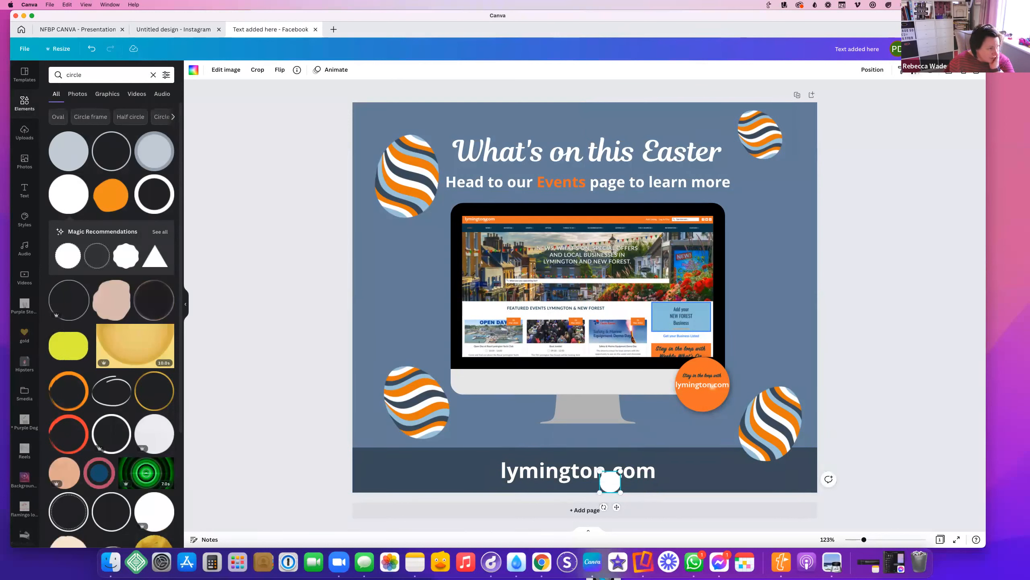
pyautogui.click(914, 72)
pyautogui.moveTo(872, 106); pyautogui.dragTo(854, 106)
pyautogui.click(868, 74)
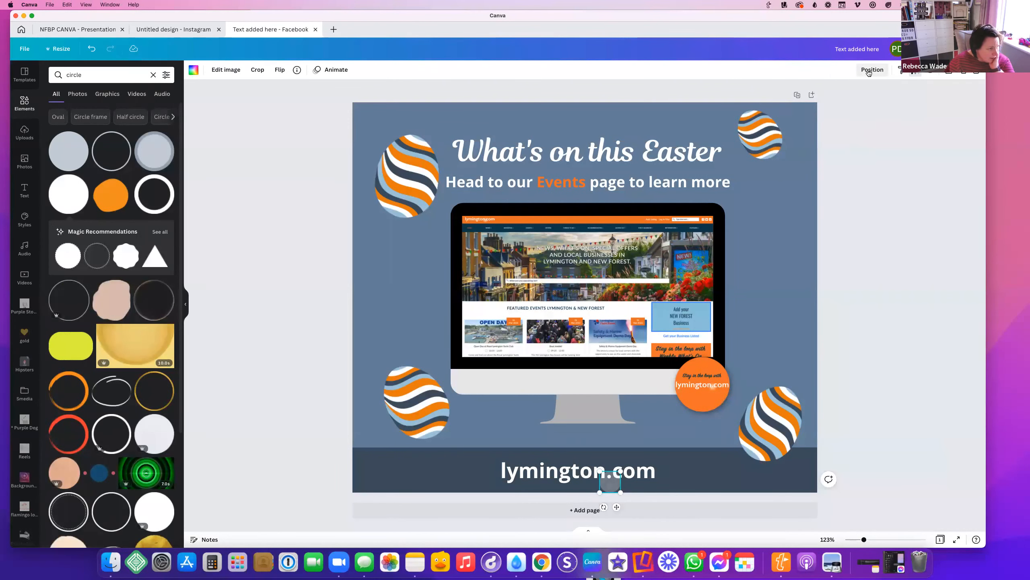
pyautogui.click(822, 96)
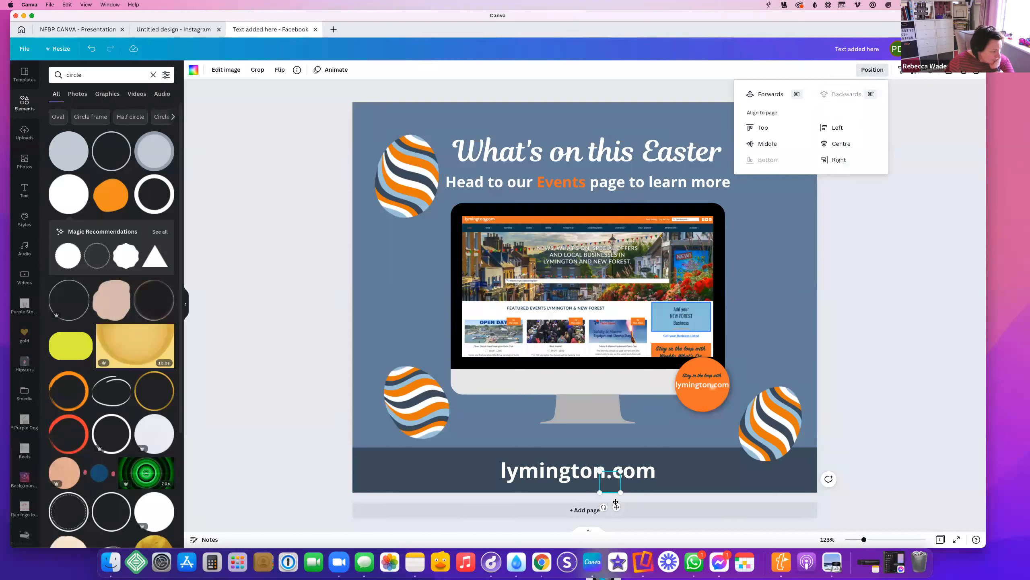
pyautogui.click(758, 94)
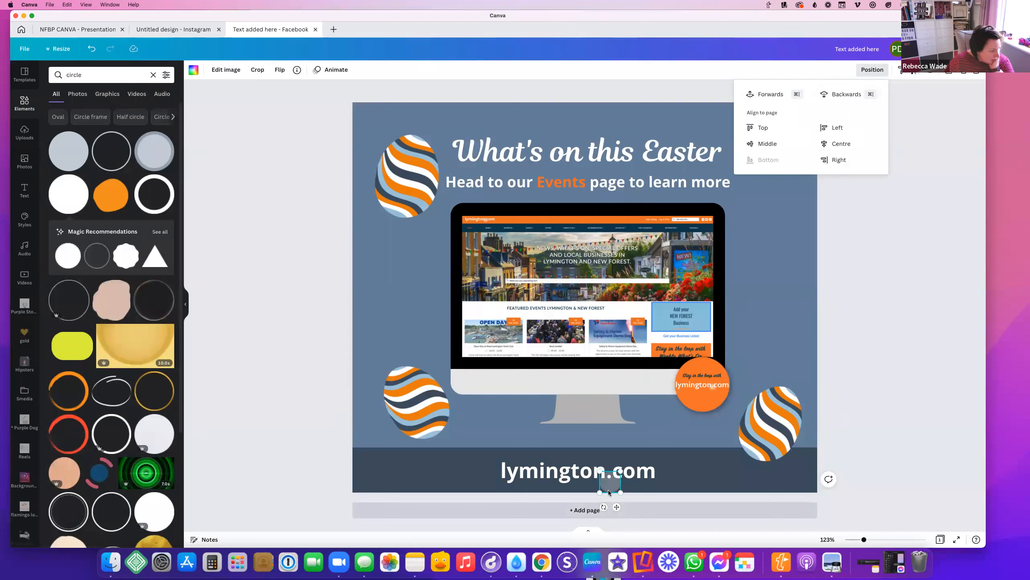
pyautogui.moveTo(600, 492)
pyautogui.mouseDown()
pyautogui.moveTo(619, 487)
pyautogui.moveTo(612, 481)
pyautogui.mouseUp()
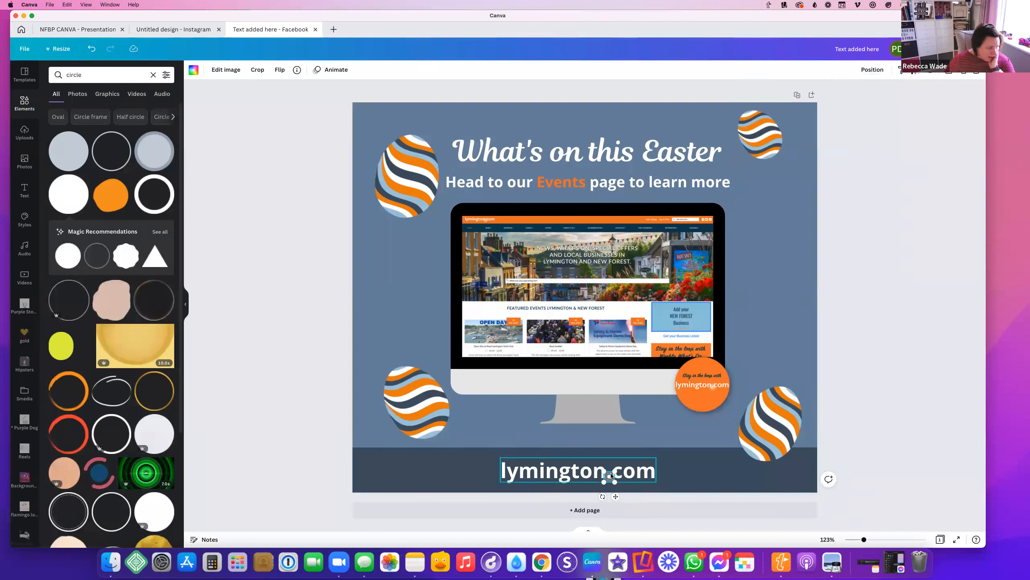
# Duplicate the grey circle, overlap both under the lymington.com dot, and move the text back over them
pyautogui.click(695, 462)
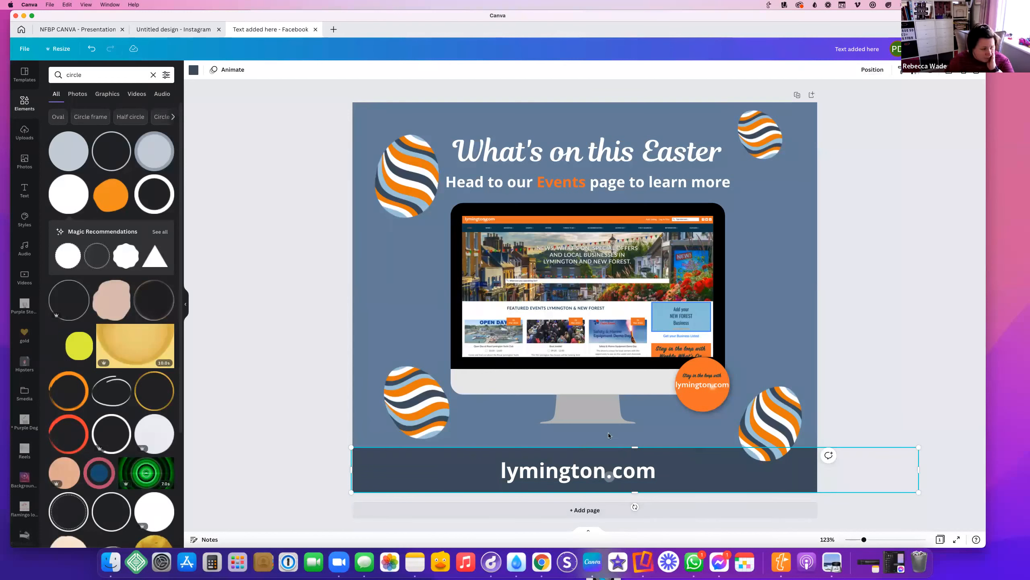
pyautogui.moveTo(864, 539); pyautogui.dragTo(901, 539)
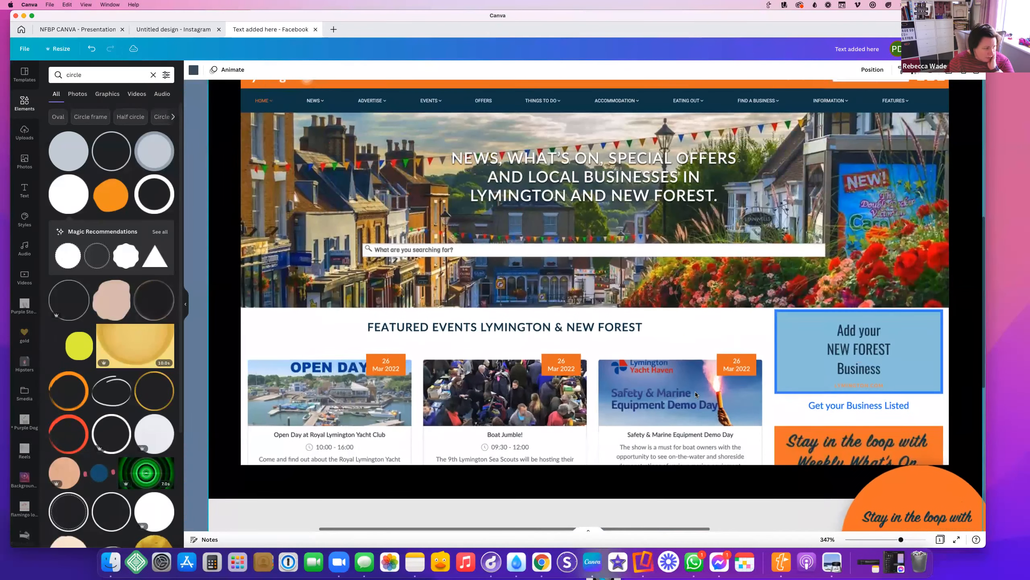
pyautogui.scroll(-10, 695, 392)
pyautogui.click(657, 454)
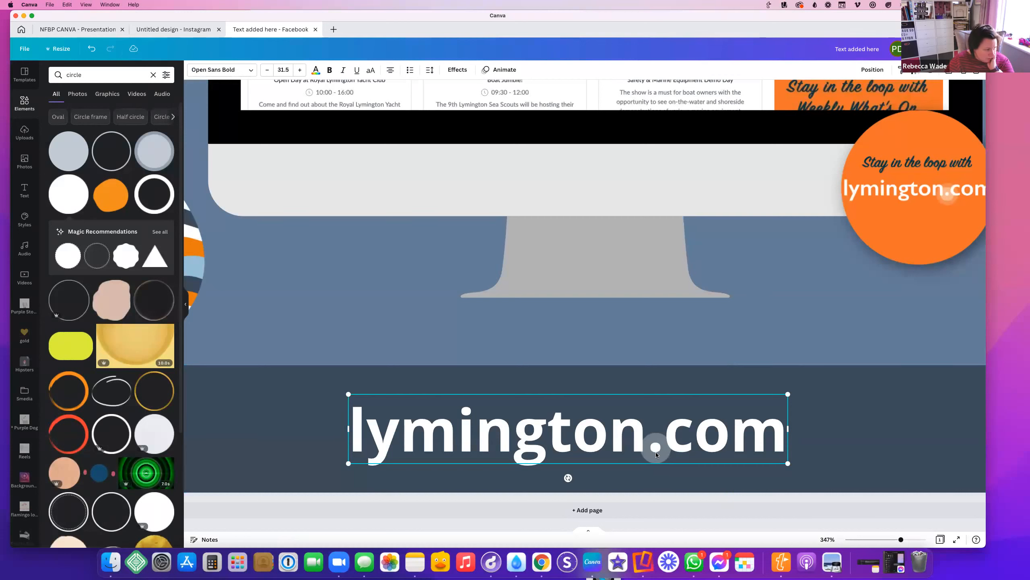
pyautogui.moveTo(759, 443); pyautogui.dragTo(742, 362)
pyautogui.click(658, 449)
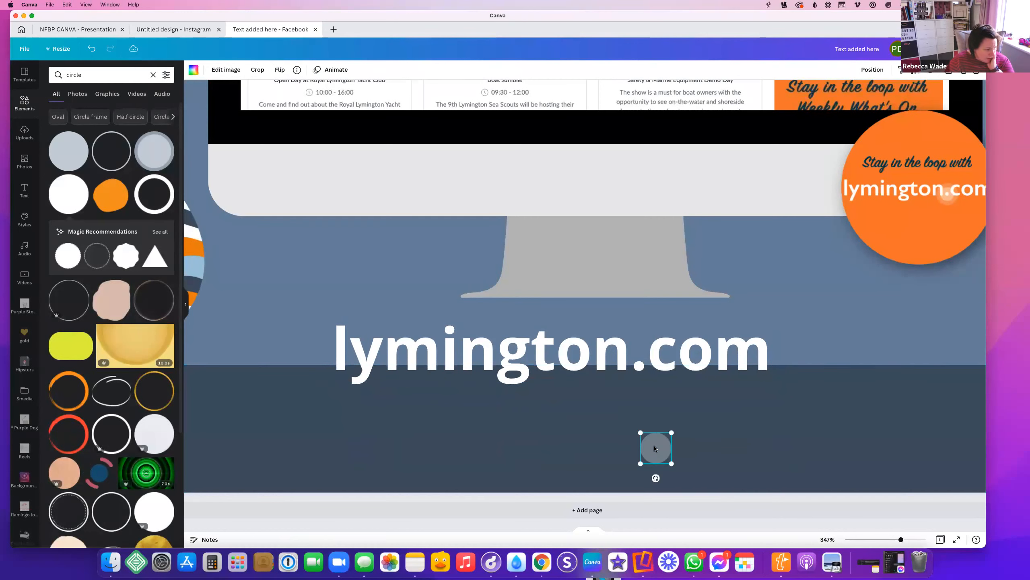
pyautogui.moveTo(641, 462); pyautogui.dragTo(646, 458)
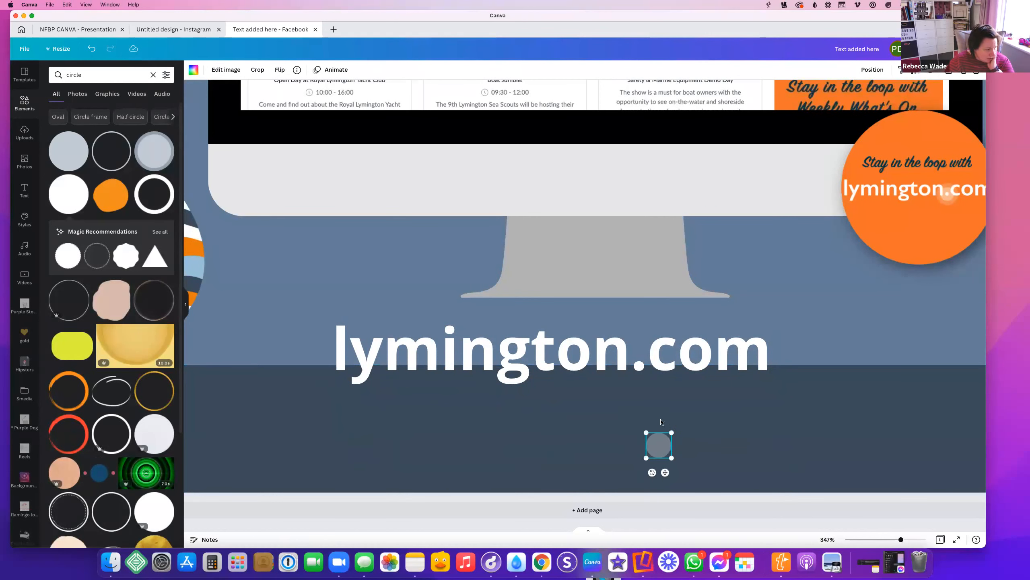
pyautogui.press('super+d')
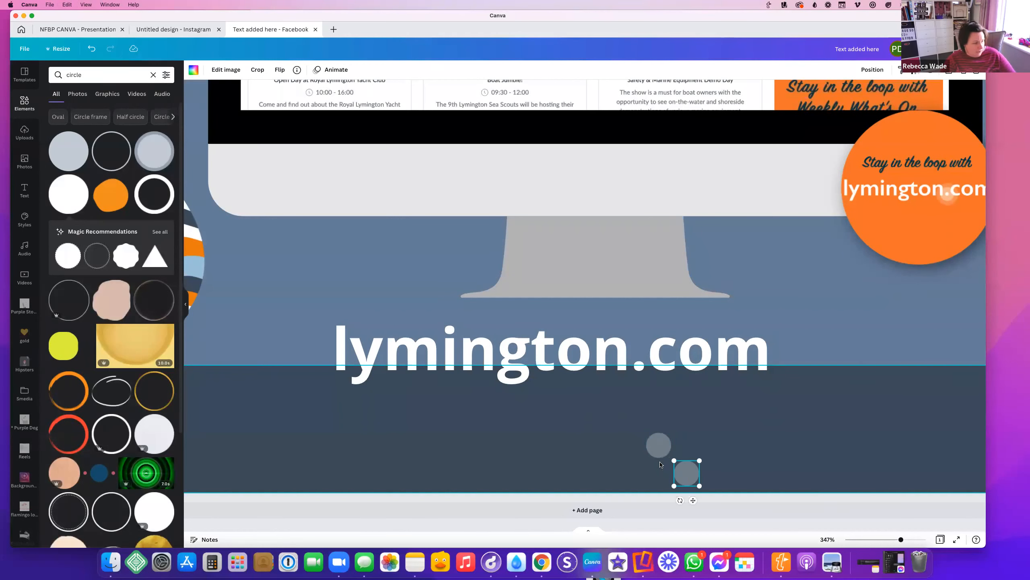
pyautogui.moveTo(673, 459); pyautogui.dragTo(656, 446)
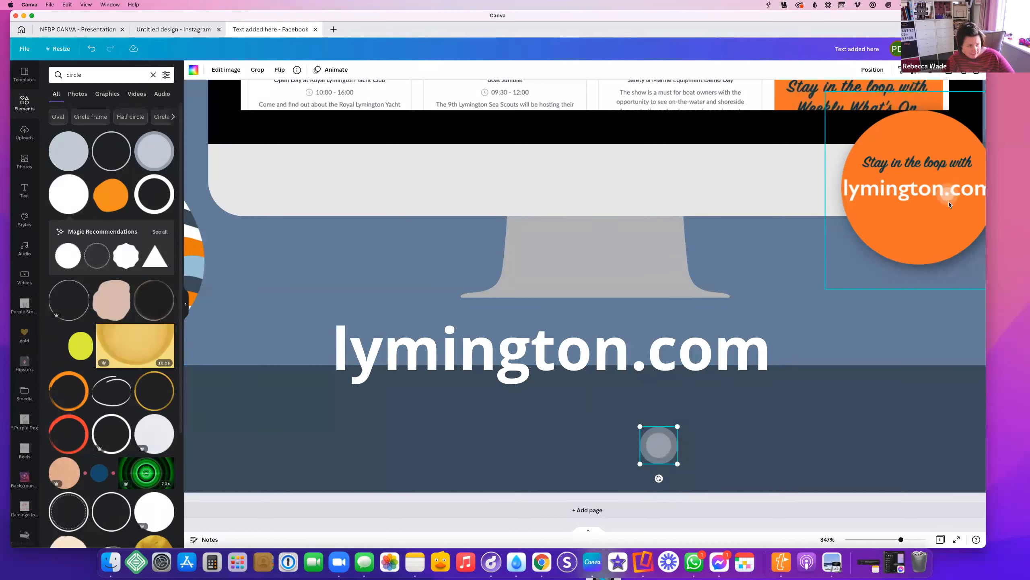
pyautogui.moveTo(656, 352); pyautogui.dragTo(681, 420)
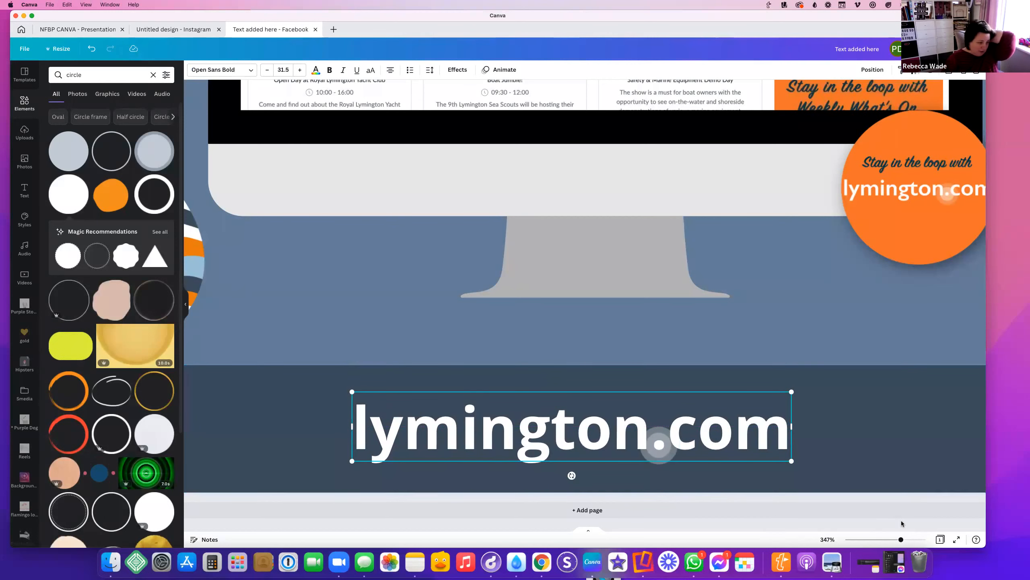
pyautogui.moveTo(900, 539); pyautogui.dragTo(858, 539)
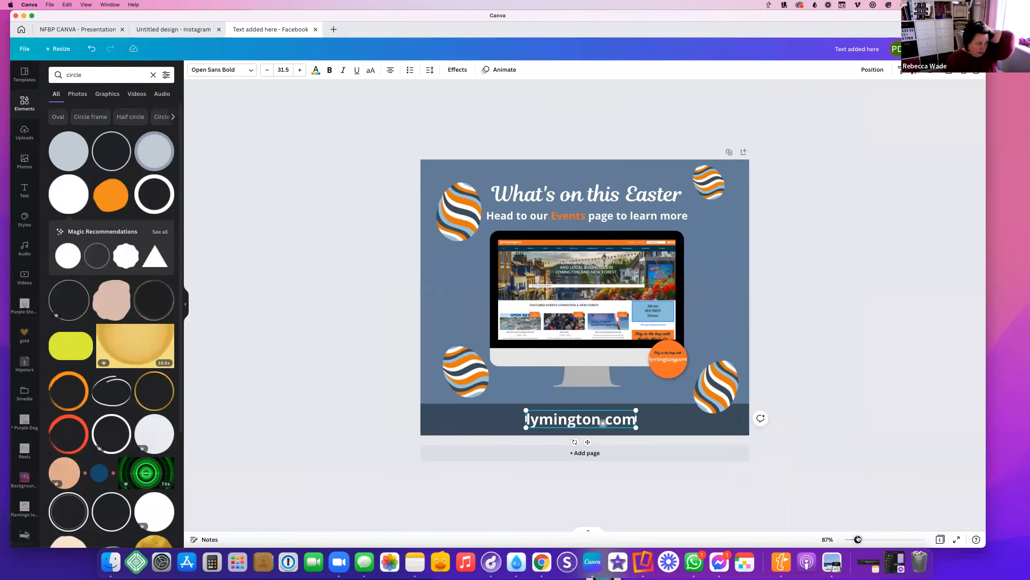
pyautogui.click(839, 375)
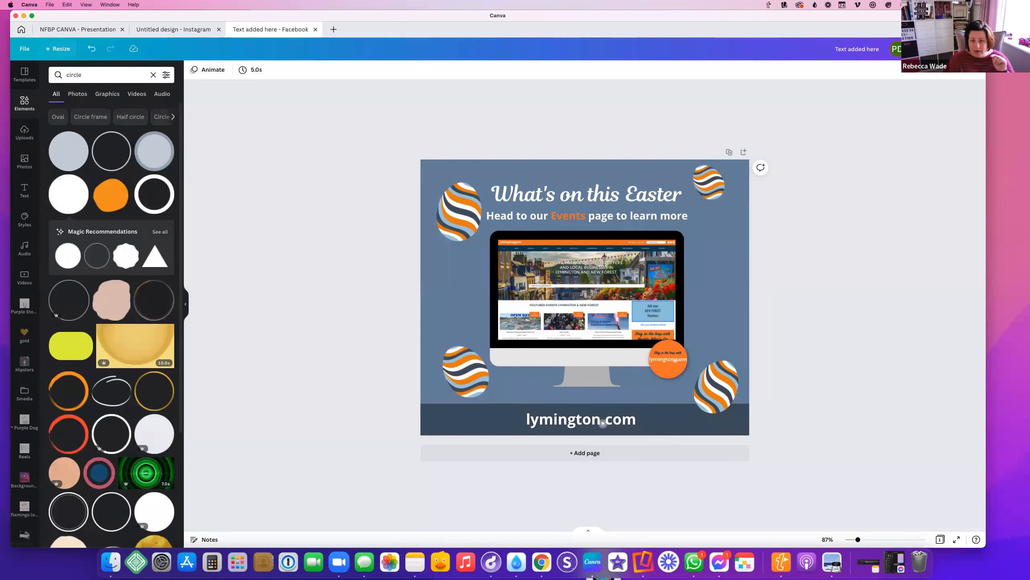
# Create resized copies of the design for Instagram Story, Instagram Post and Twitter Post
pyautogui.click(53, 50)
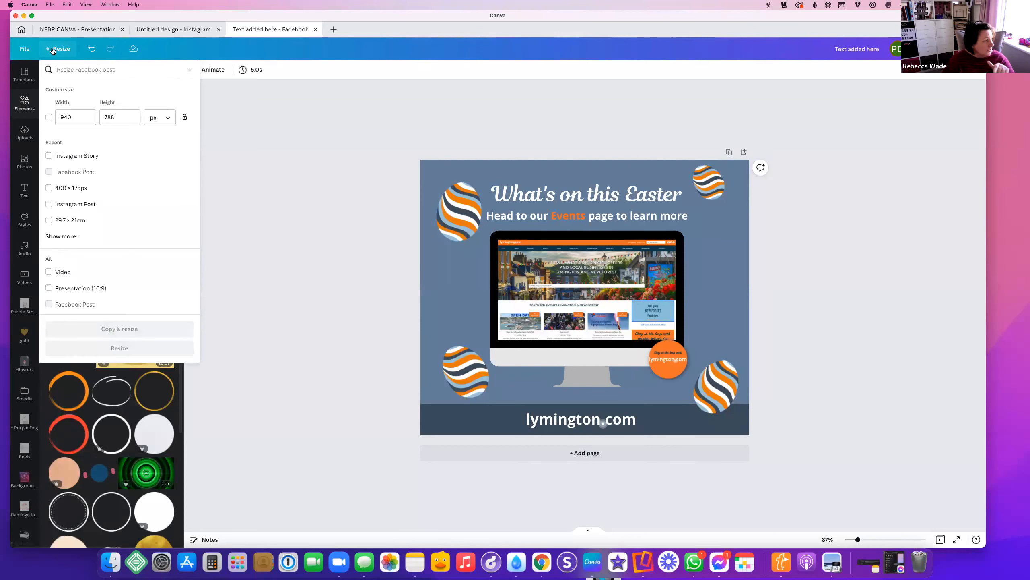
pyautogui.click(48, 157)
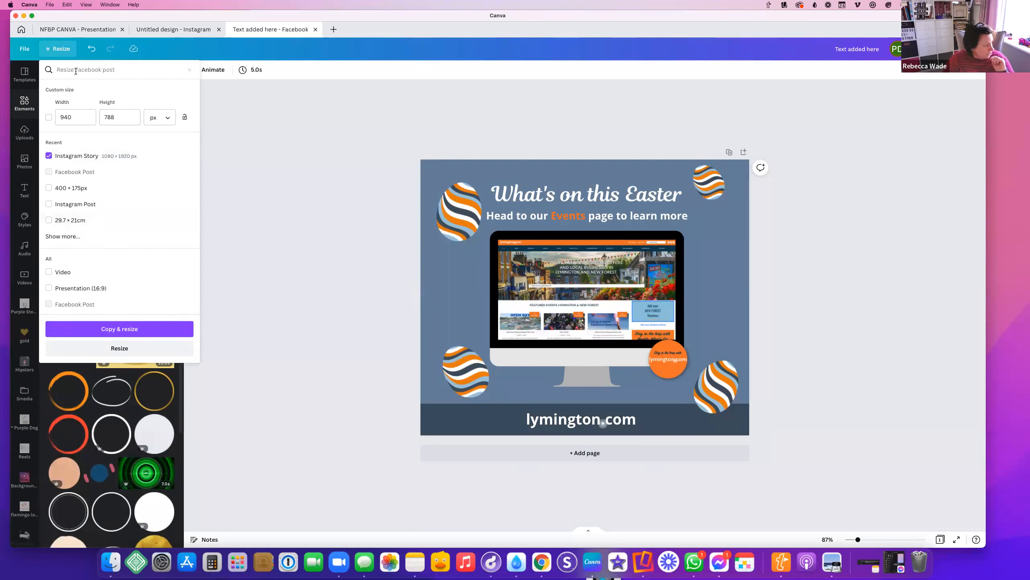
pyautogui.click(50, 204)
pyautogui.click(62, 235)
pyautogui.scroll(-2, 121, 243)
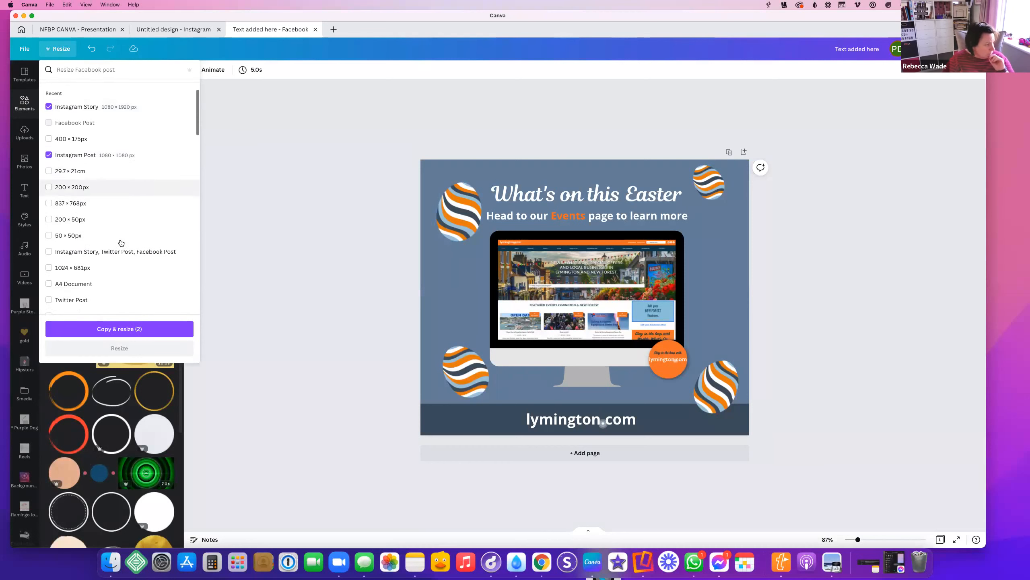
pyautogui.scroll(-2, 120, 243)
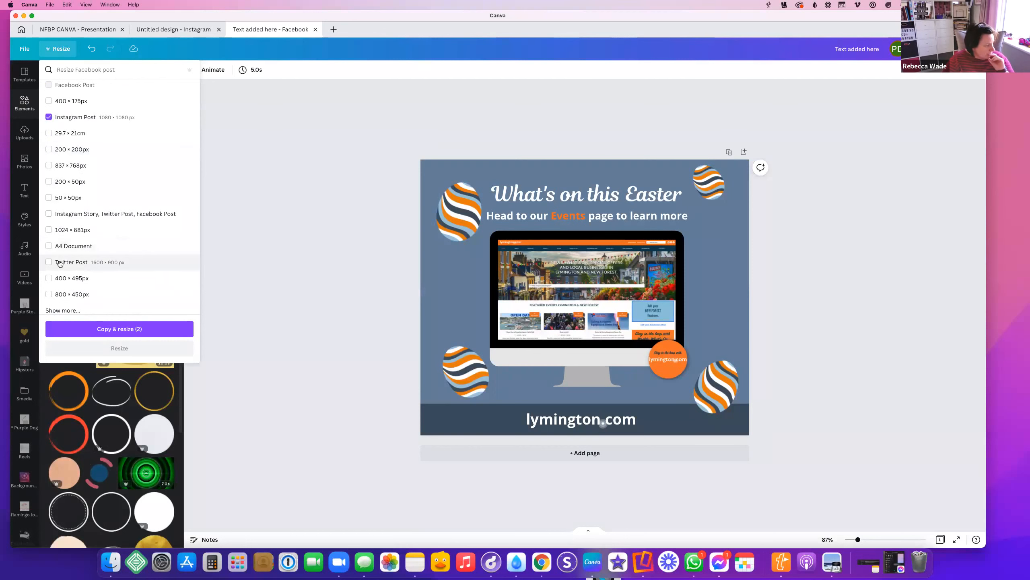
pyautogui.scroll(-4, 59, 263)
pyautogui.scroll(8, 60, 263)
pyautogui.scroll(-2, 114, 253)
pyautogui.scroll(2, 114, 254)
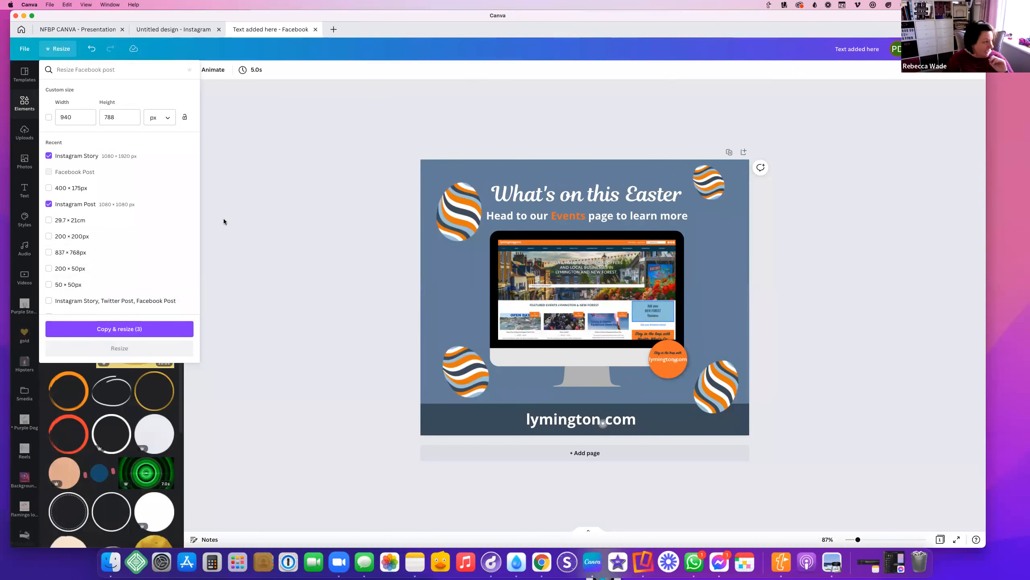
pyautogui.click(139, 337)
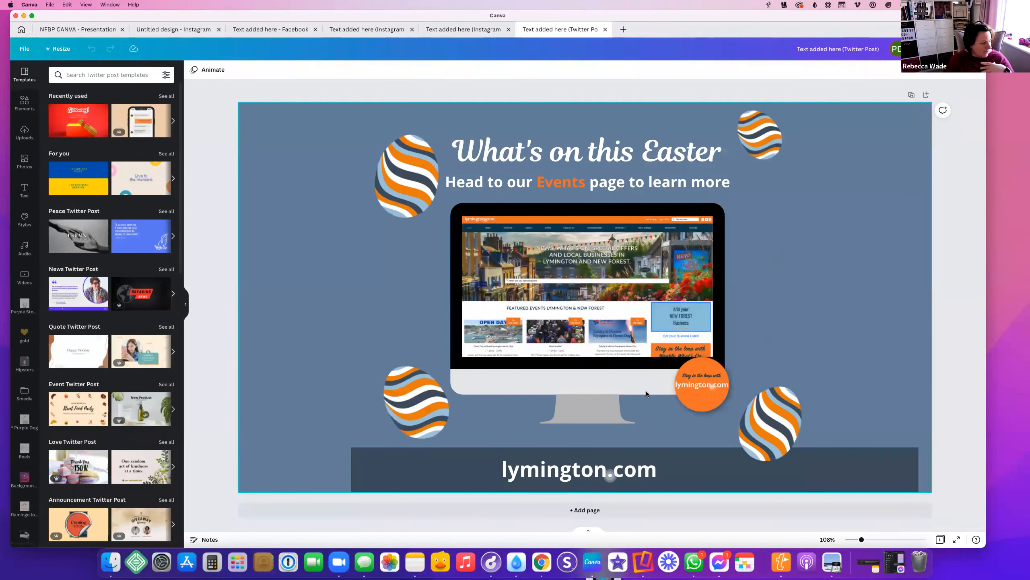
pyautogui.click(362, 466)
# Stretch the lymington.com bar to both page edges and reposition the three eggs on the Twitter post
pyautogui.moveTo(337, 471); pyautogui.dragTo(201, 471)
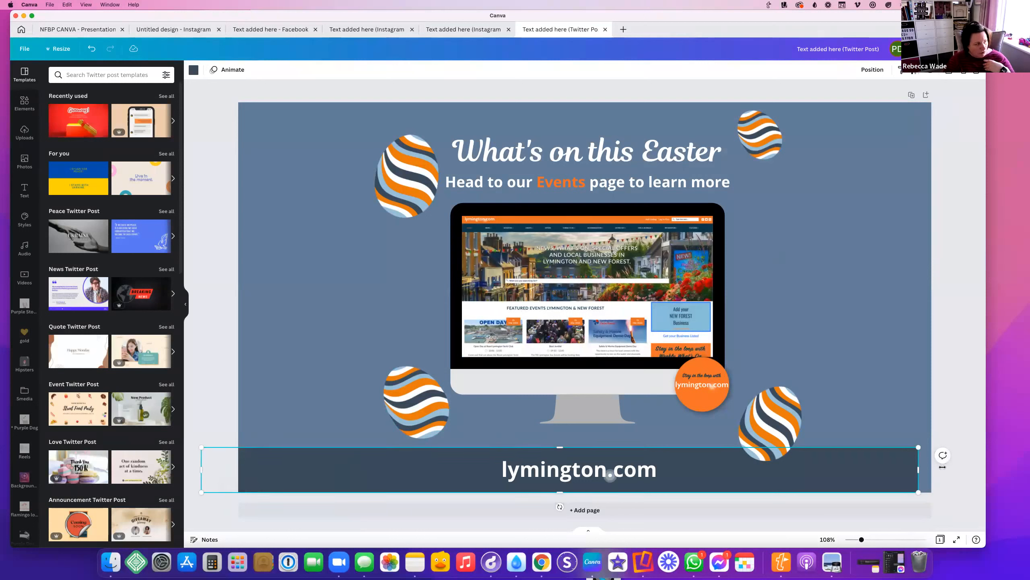
pyautogui.moveTo(942, 468); pyautogui.dragTo(958, 469)
pyautogui.moveTo(380, 179); pyautogui.dragTo(333, 223)
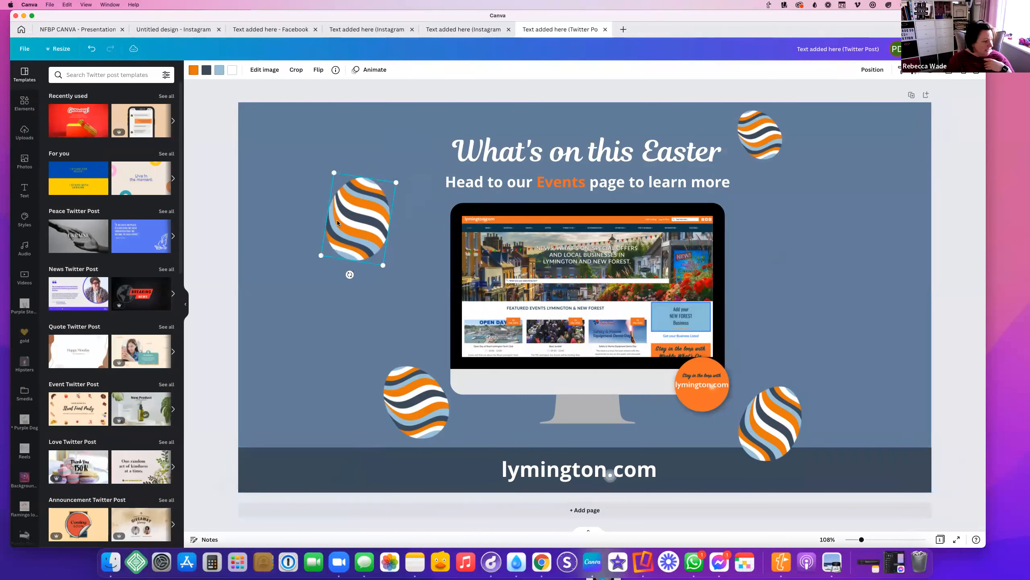
pyautogui.click(759, 139)
pyautogui.moveTo(758, 140); pyautogui.dragTo(797, 184)
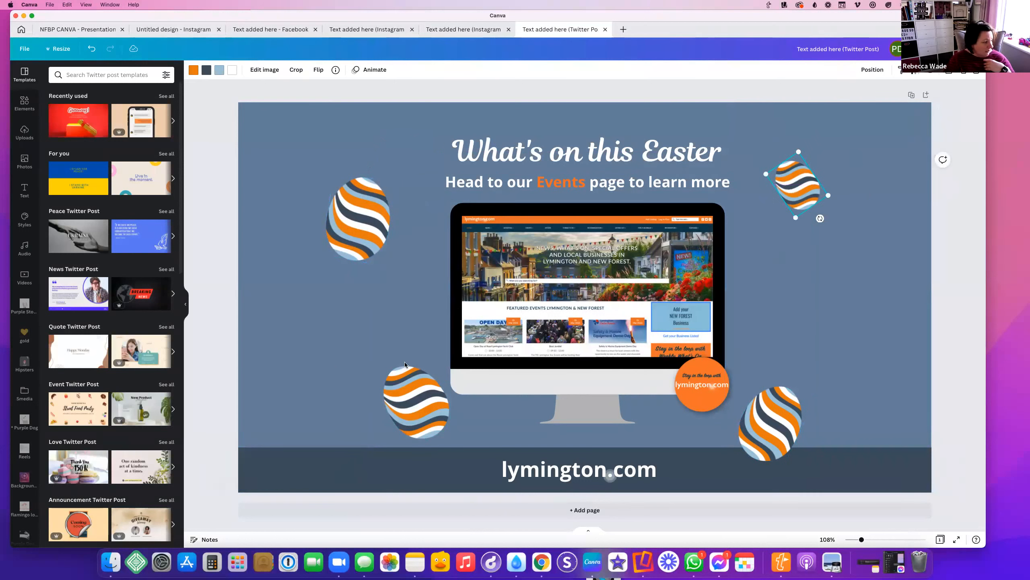
pyautogui.moveTo(403, 390); pyautogui.dragTo(355, 385)
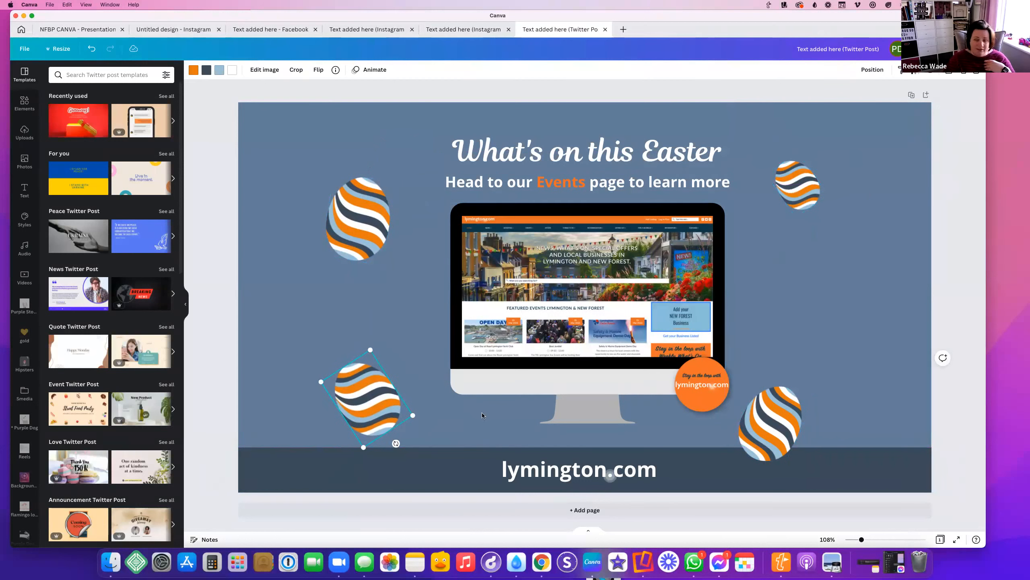
pyautogui.click(460, 30)
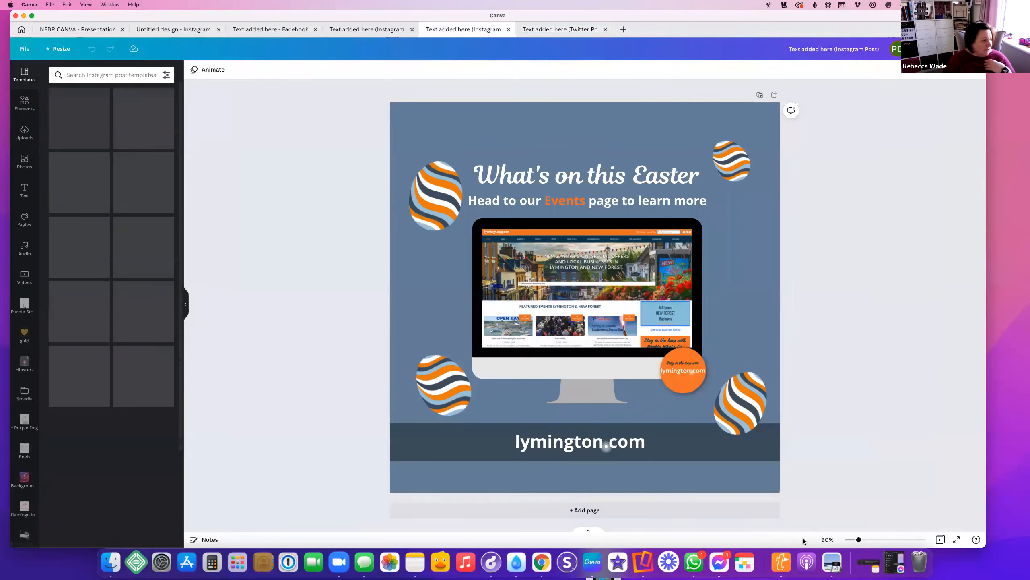
# Nudge the lymington.com bar up and raise the top-left egg, heading and 'Head to our Events' subheading
pyautogui.click(446, 460)
pyautogui.moveTo(445, 457); pyautogui.dragTo(445, 449)
pyautogui.moveTo(435, 198); pyautogui.dragTo(426, 105)
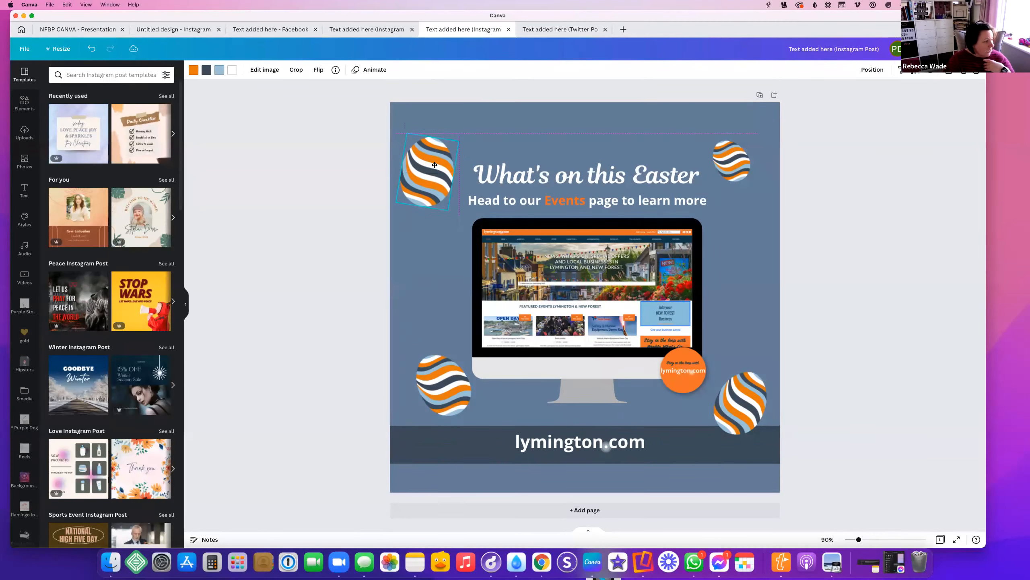
pyautogui.moveTo(599, 180); pyautogui.dragTo(599, 142)
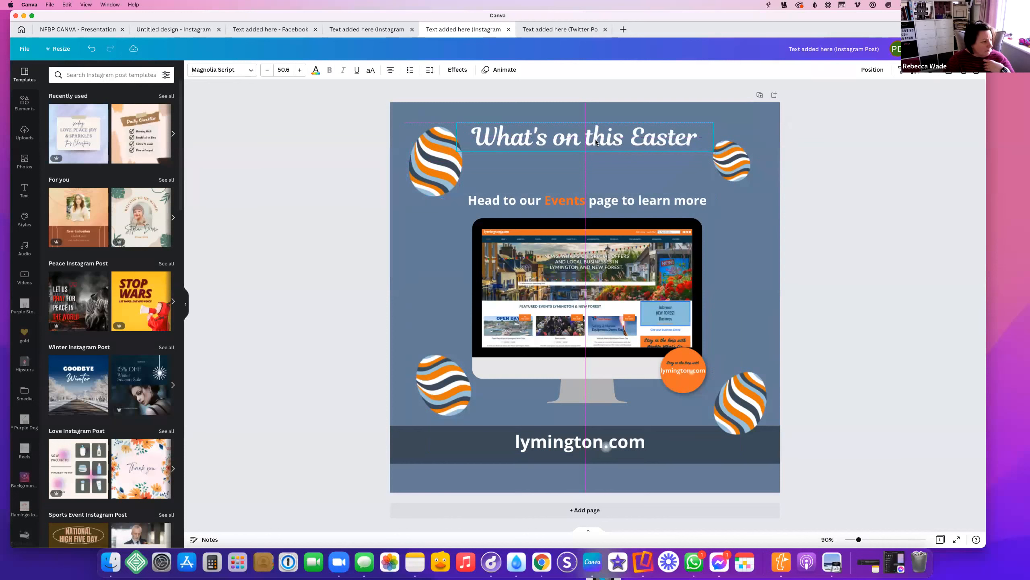
pyautogui.click(561, 198)
pyautogui.moveTo(561, 198); pyautogui.dragTo(560, 166)
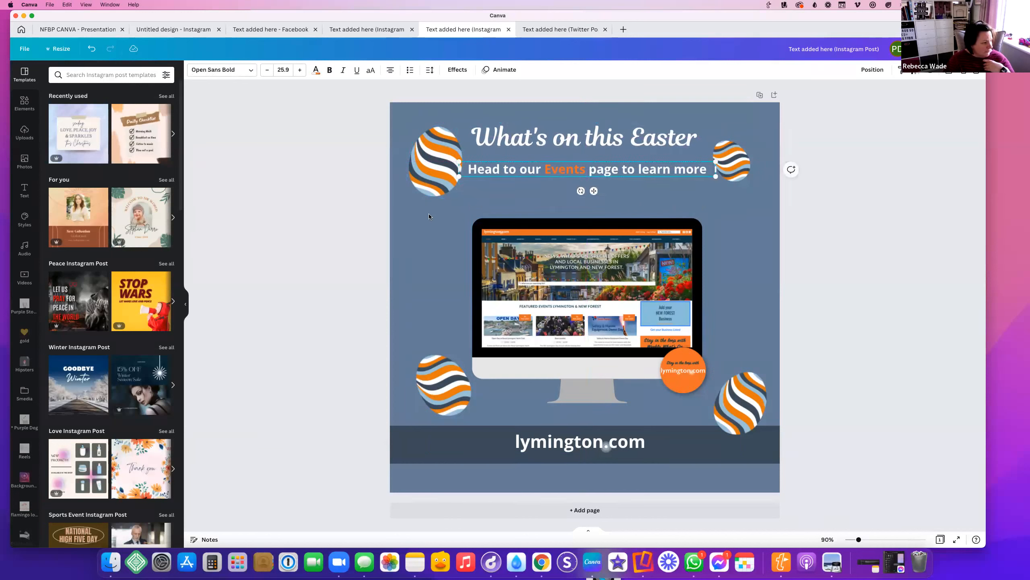
pyautogui.click(425, 225)
# Enlarge the egg, monitor and orange badge group and shift it left
pyautogui.moveTo(582, 295); pyautogui.dragTo(698, 385)
pyautogui.moveTo(712, 220); pyautogui.dragTo(743, 198)
pyautogui.moveTo(665, 251); pyautogui.dragTo(646, 249)
pyautogui.click(918, 236)
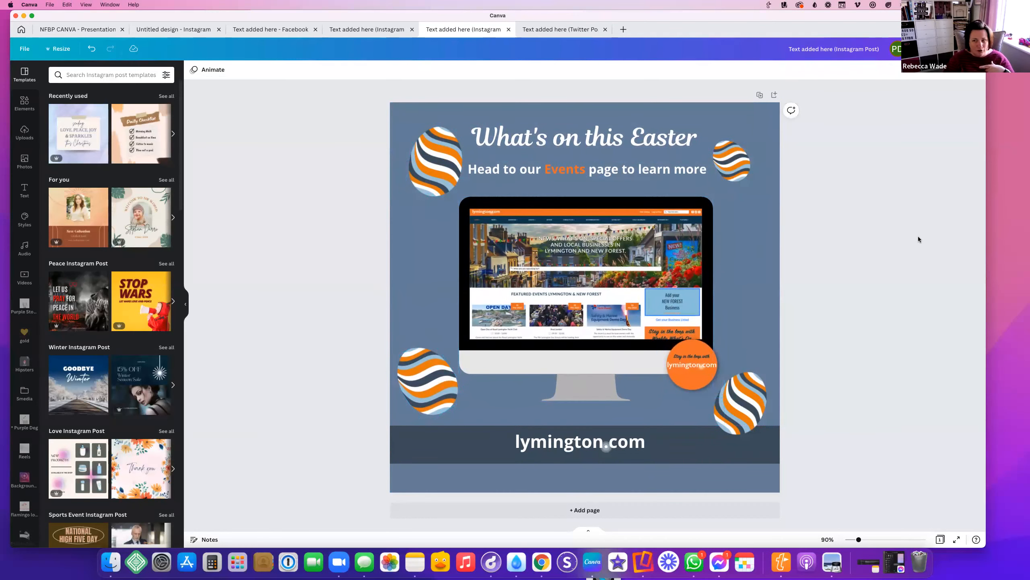
# In the Instagram Story, make the lymington.com bar taller and move it lower with the right egg
pyautogui.click(359, 31)
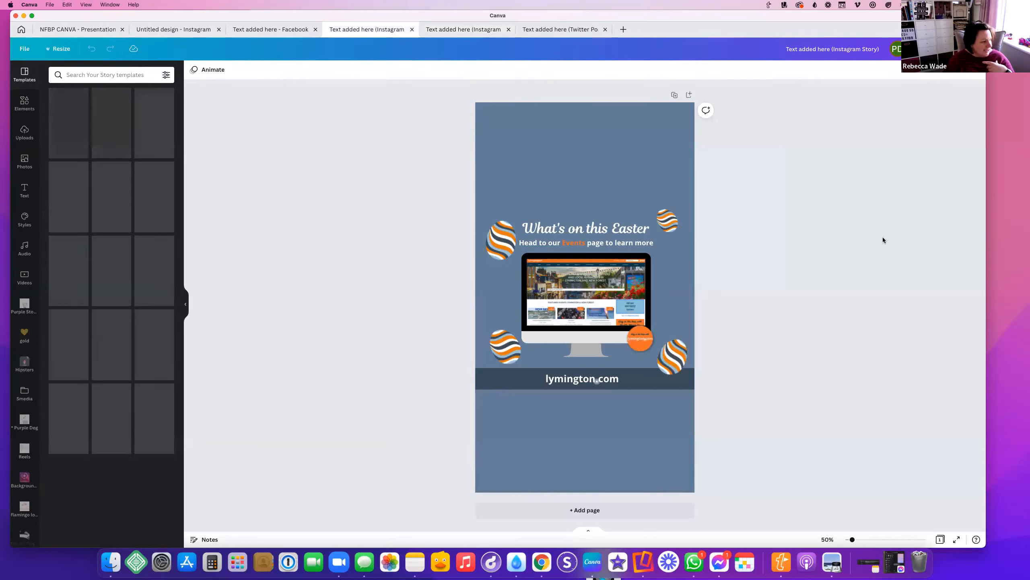
pyautogui.click(489, 383)
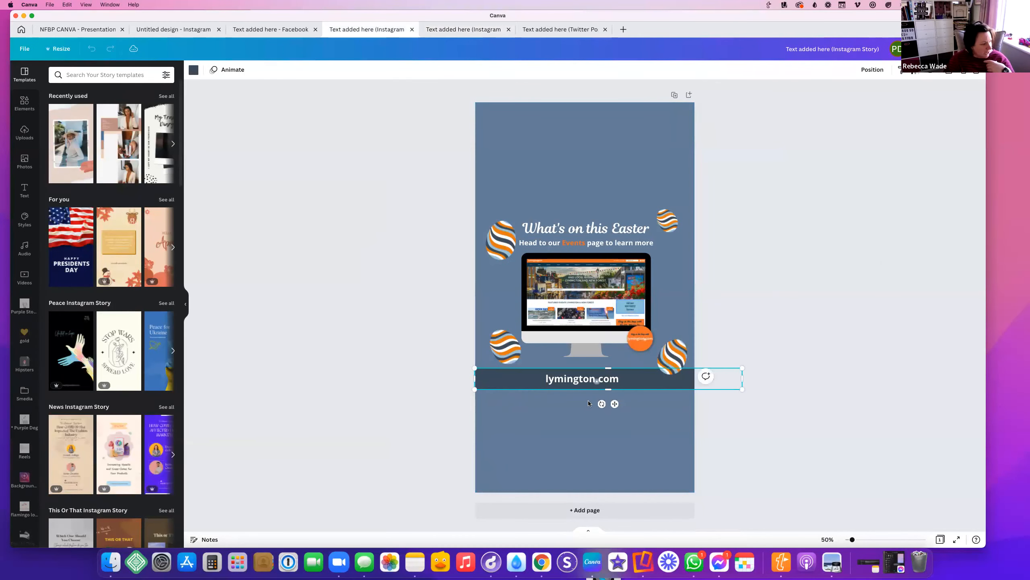
pyautogui.moveTo(608, 389)
pyautogui.mouseDown()
pyautogui.moveTo(592, 528)
pyautogui.moveTo(623, 383)
pyautogui.moveTo(620, 391)
pyautogui.mouseUp()
pyautogui.moveTo(405, 374); pyautogui.dragTo(796, 424)
pyautogui.moveTo(575, 385); pyautogui.dragTo(569, 449)
# Move the 'What's on this Easter' title and subtitle near the top, left egg to the top-left corner
pyautogui.click(803, 281)
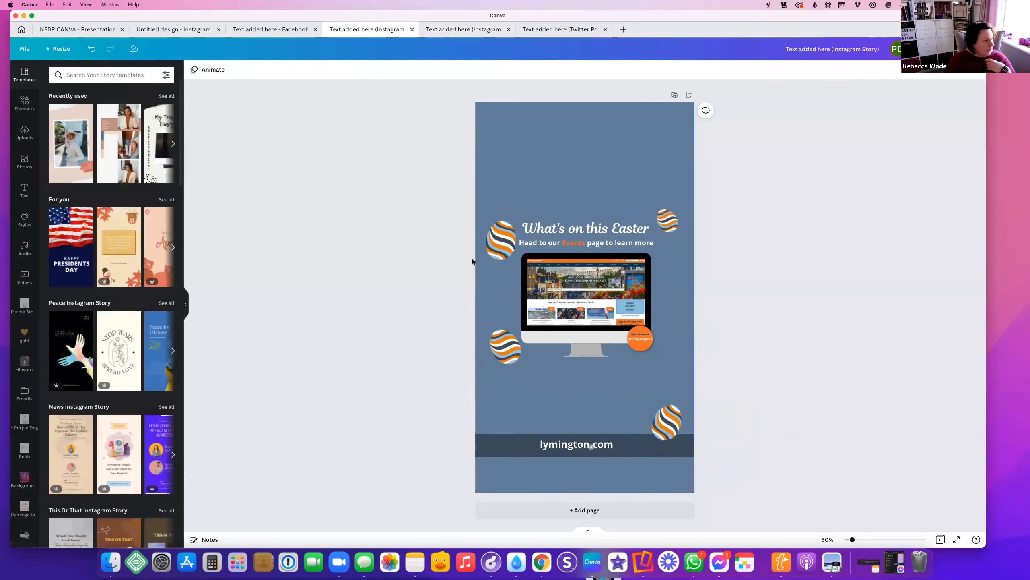
pyautogui.moveTo(586, 227); pyautogui.dragTo(587, 141)
pyautogui.moveTo(564, 243); pyautogui.dragTo(563, 164)
pyautogui.moveTo(501, 233); pyautogui.dragTo(494, 127)
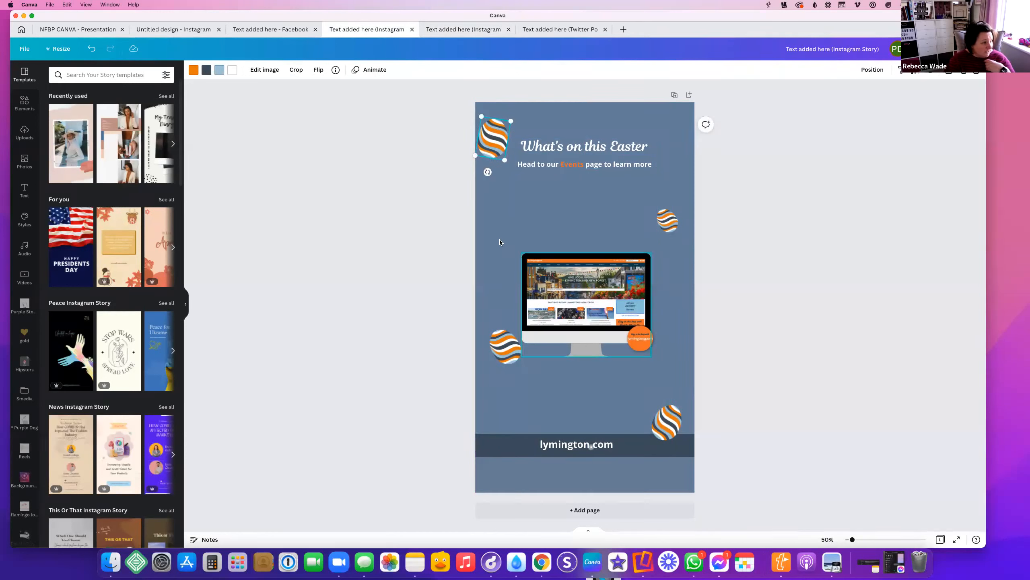
# Enlarge the monitor, egg and orange circle group and shift it left
pyautogui.moveTo(649, 329); pyautogui.dragTo(649, 328)
pyautogui.moveTo(658, 255); pyautogui.dragTo(738, 200)
pyautogui.moveTo(619, 286); pyautogui.dragTo(575, 299)
pyautogui.click(657, 198)
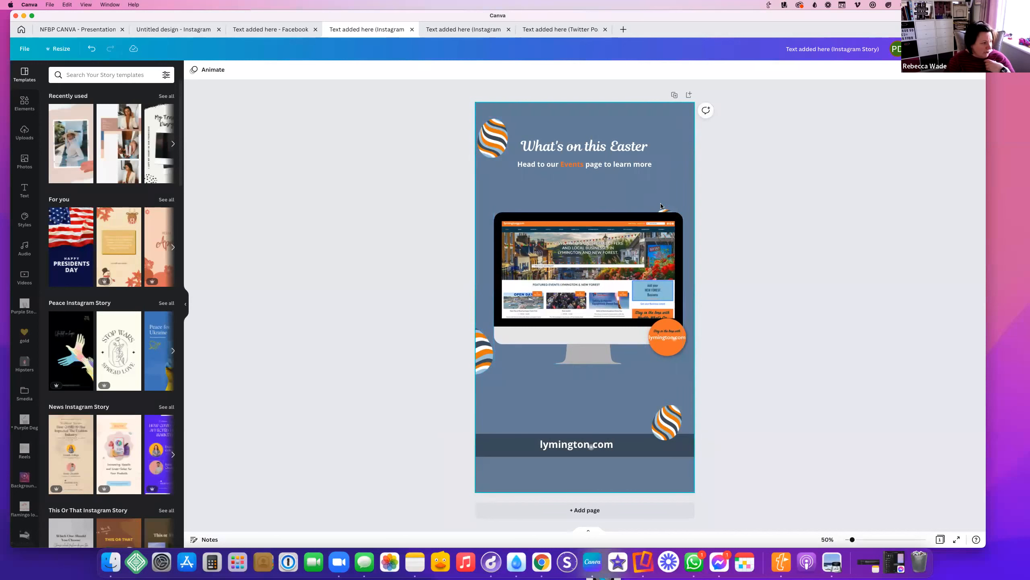
# Spread the remaining eggs beside the subtitle and on the monitor base, and shrink the top-left egg
pyautogui.moveTo(661, 206); pyautogui.dragTo(508, 428)
pyautogui.moveTo(490, 345); pyautogui.dragTo(541, 358)
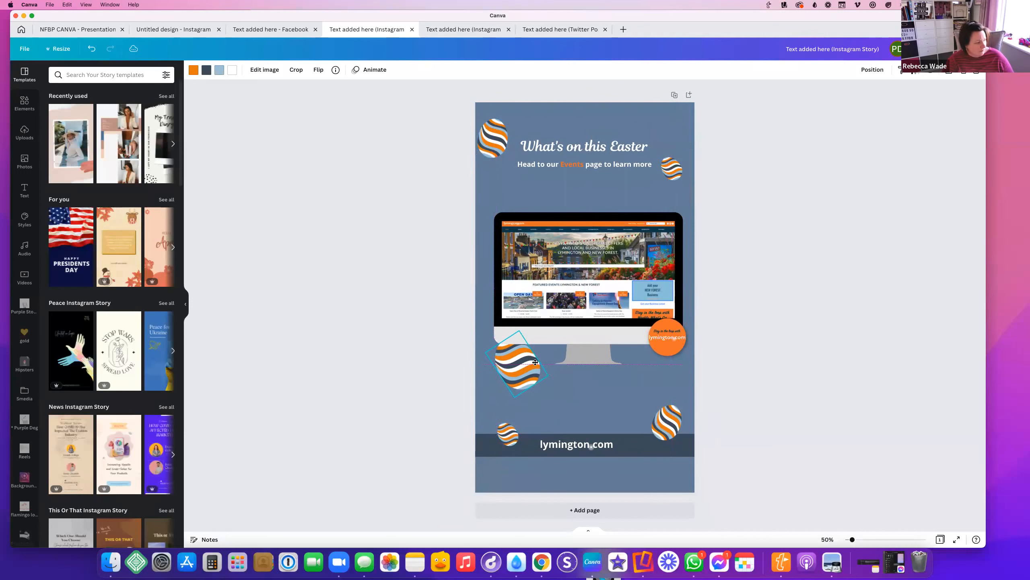
pyautogui.click(874, 69)
pyautogui.click(492, 140)
pyautogui.moveTo(479, 157); pyautogui.dragTo(508, 150)
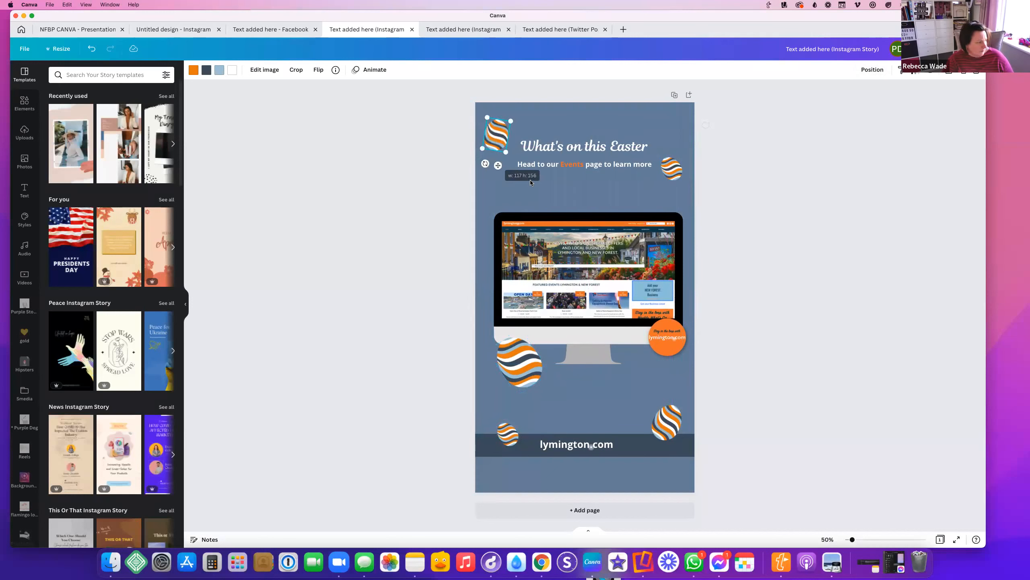
pyautogui.click(805, 219)
pyautogui.click(270, 29)
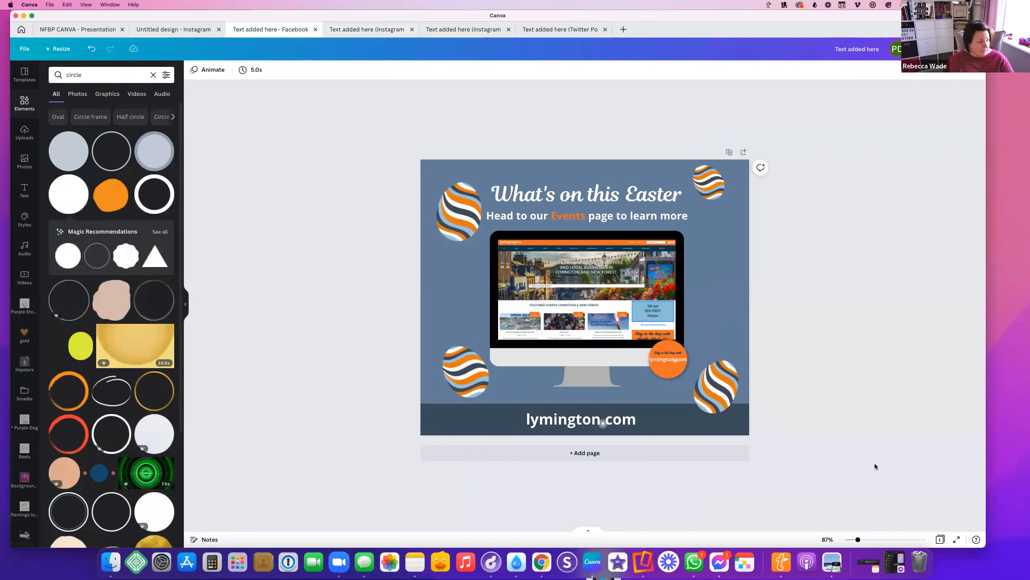
pyautogui.click(343, 27)
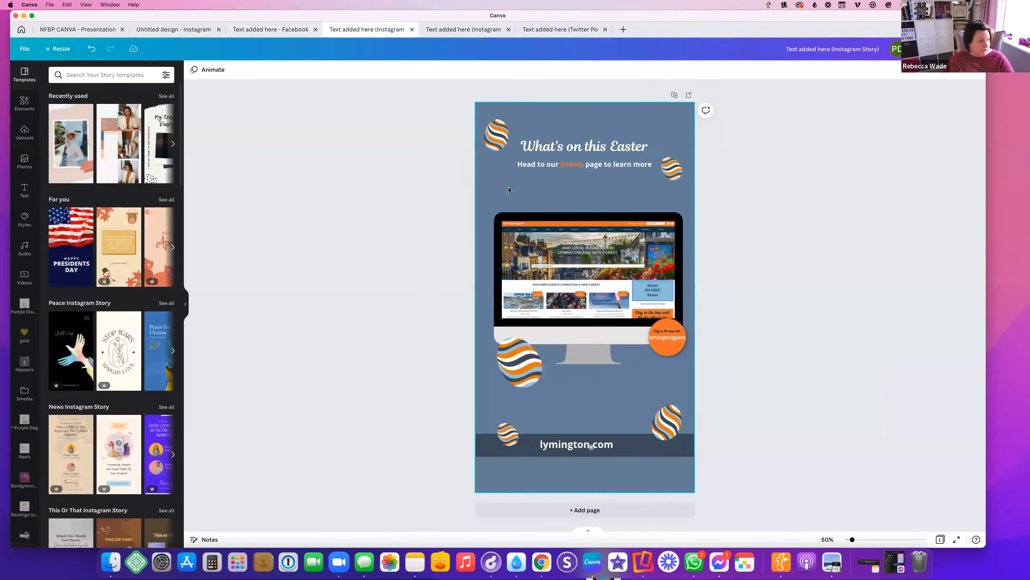
# Enlarge the Story title, set the subtitle beneath it and place an egg above 'Easter'
pyautogui.click(559, 144)
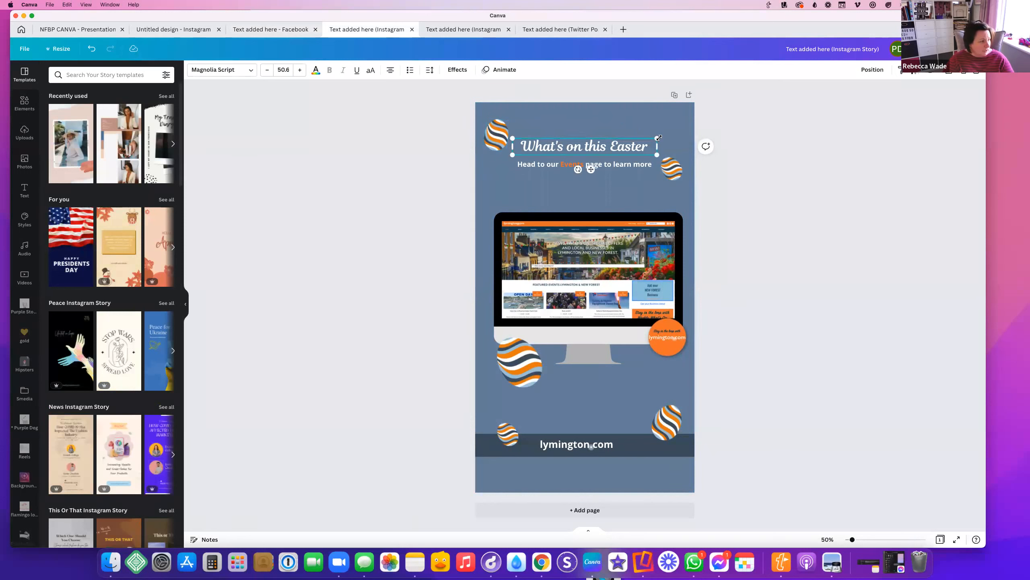
pyautogui.moveTo(657, 138)
pyautogui.mouseDown()
pyautogui.moveTo(717, 135)
pyautogui.moveTo(644, 144)
pyautogui.mouseUp()
pyautogui.moveTo(550, 166); pyautogui.dragTo(555, 191)
pyautogui.moveTo(548, 148); pyautogui.dragTo(548, 164)
pyautogui.moveTo(681, 162); pyautogui.dragTo(681, 138)
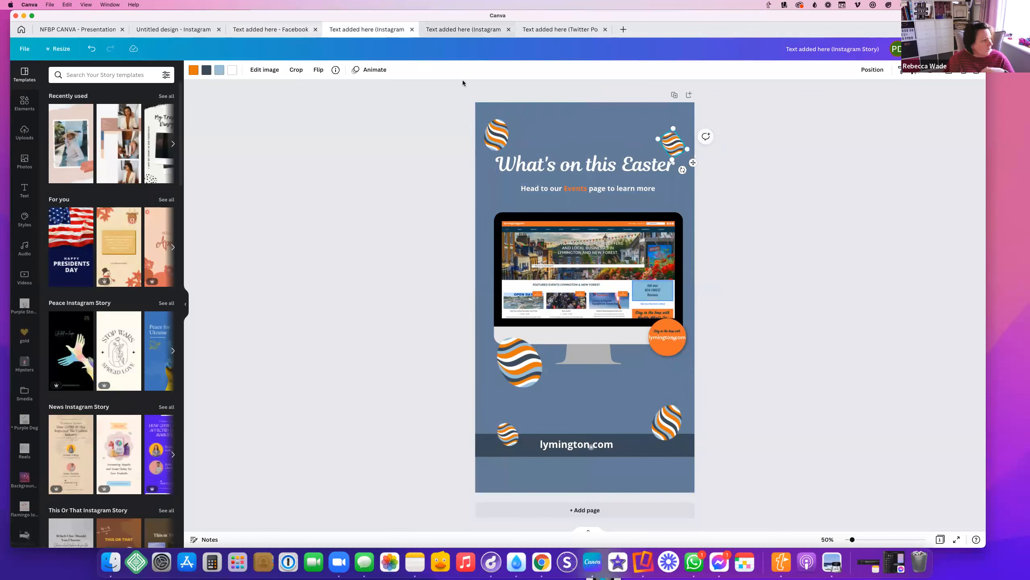
pyautogui.click(463, 30)
pyautogui.click(560, 29)
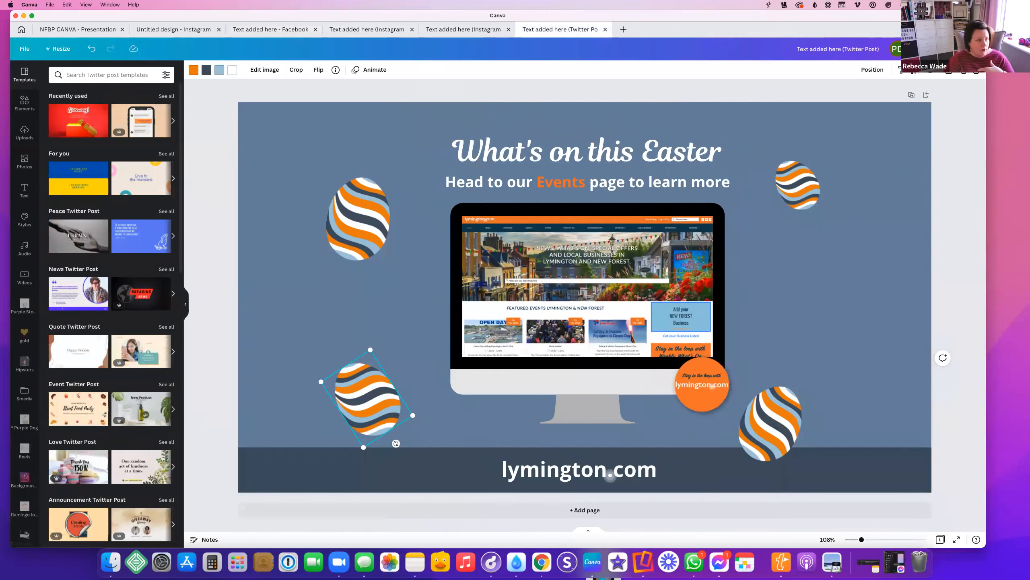
# Download the Twitter post from Share as a PNG scaled to 0.5 (800 × 450 px)
pyautogui.click(965, 49)
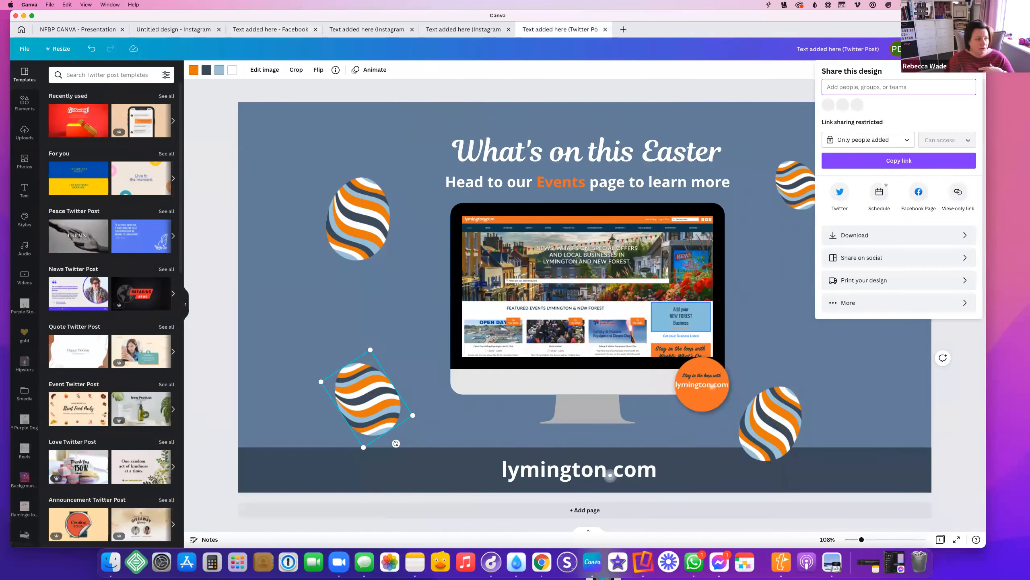
pyautogui.click(933, 235)
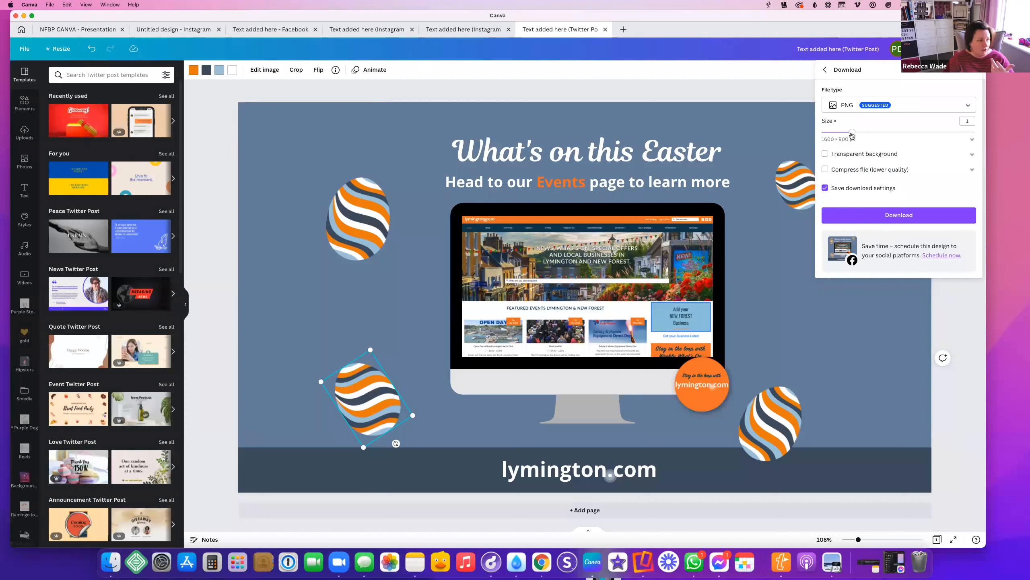
pyautogui.moveTo(903, 137); pyautogui.dragTo(844, 135)
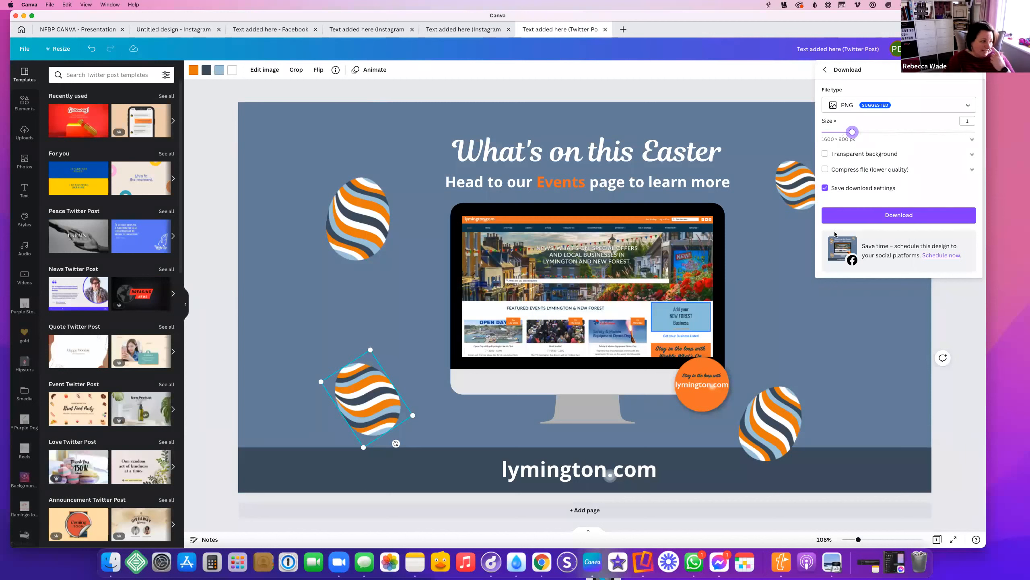
pyautogui.click(870, 219)
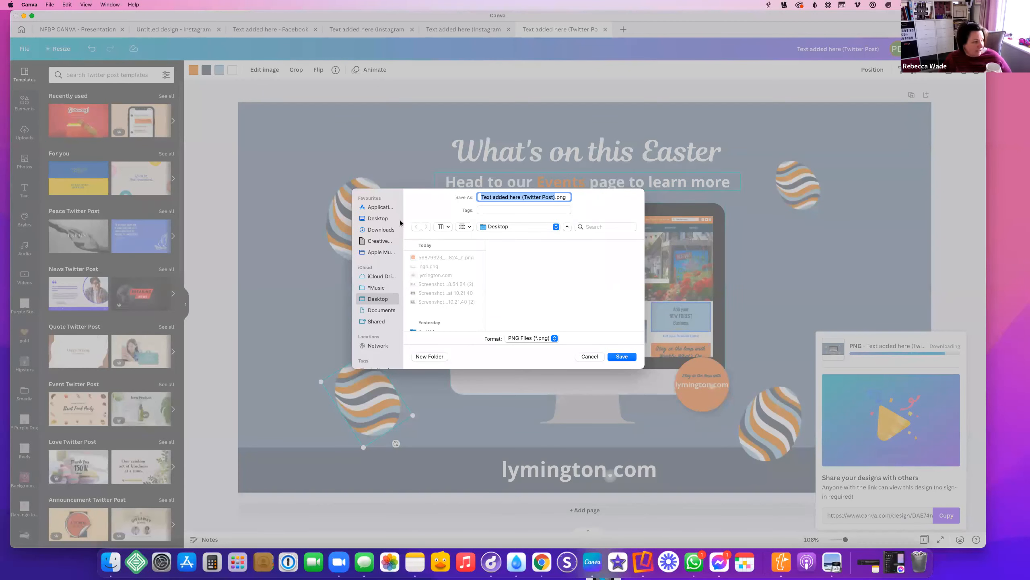
# Save the Twitter post PNG to the Desktop so the download completes
pyautogui.scroll(-2, 386, 287)
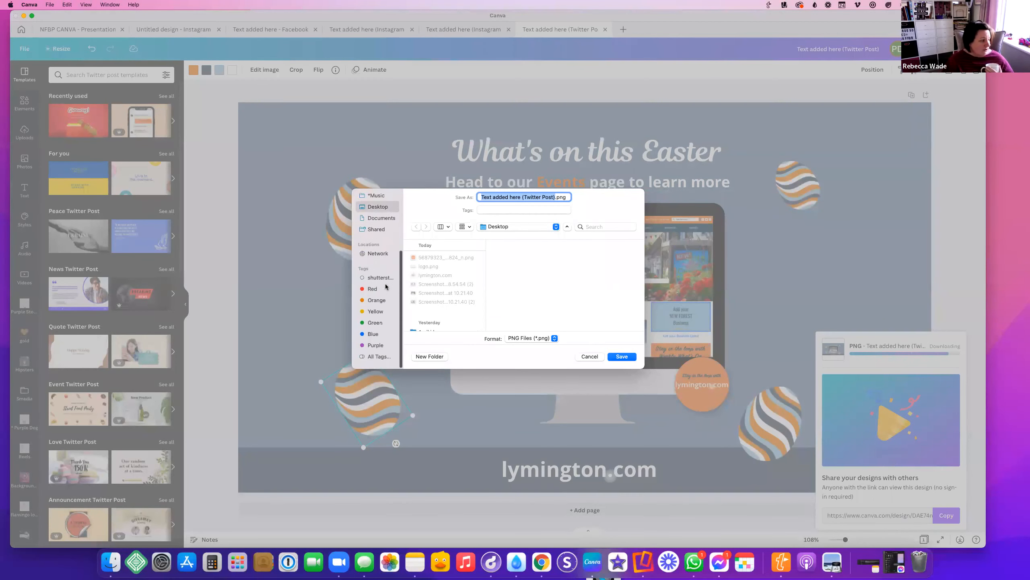
pyautogui.scroll(2, 381, 251)
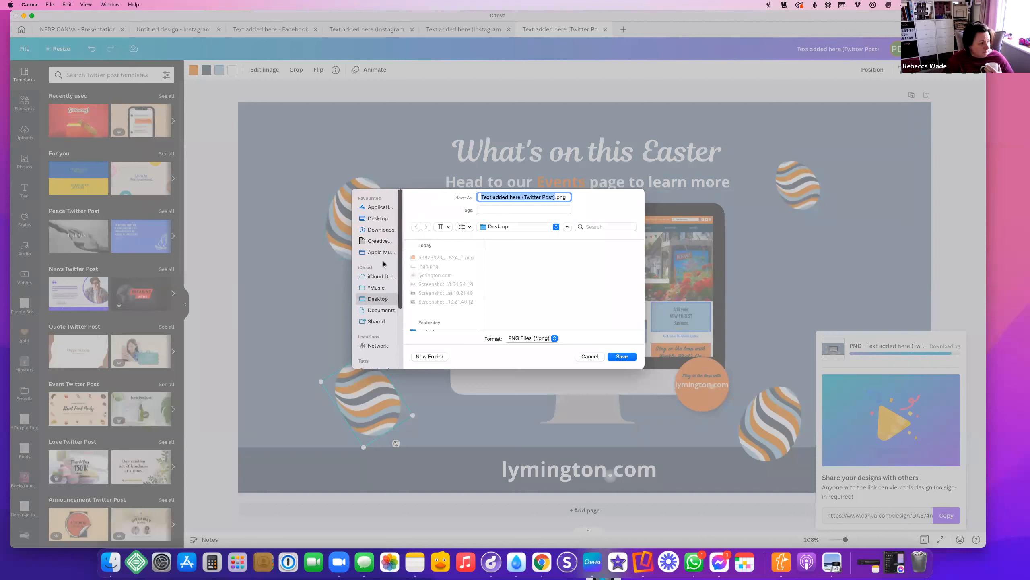
pyautogui.scroll(-5, 380, 294)
pyautogui.scroll(5, 379, 295)
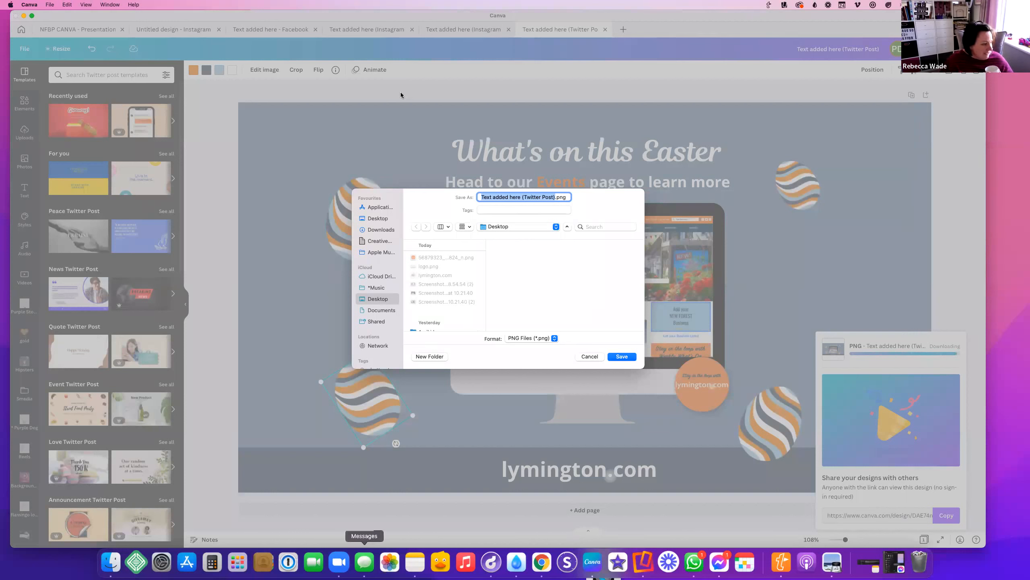
pyautogui.click(622, 356)
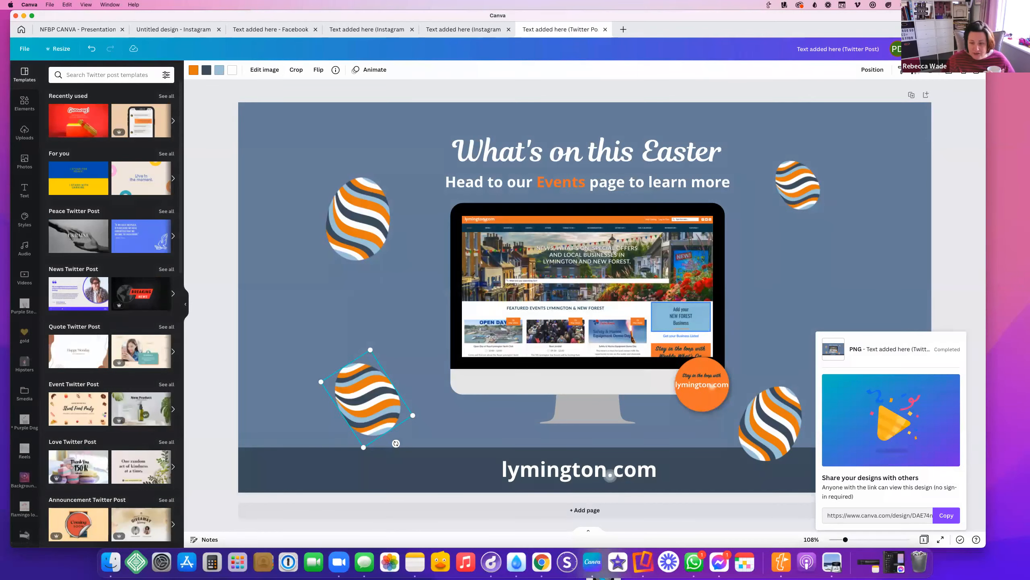
pyautogui.click(450, 30)
# Move from the Instagram Story tab to the Facebook version of the Easter design
pyautogui.click(408, 31)
pyautogui.click(249, 31)
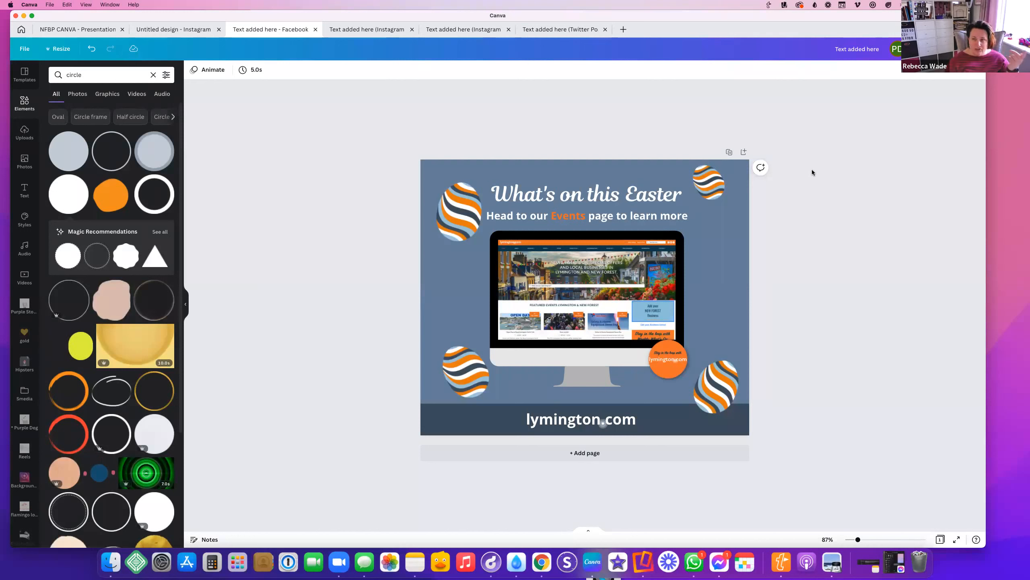
# Rename the Facebook design to 'Whats on easter'
pyautogui.click(839, 49)
pyautogui.write('What')
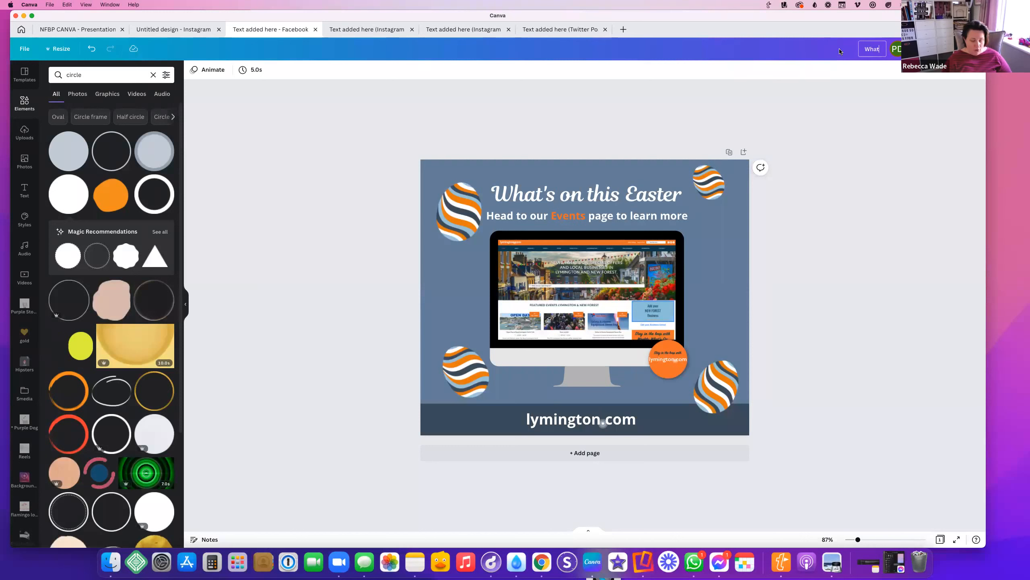
pyautogui.write('s on easter')
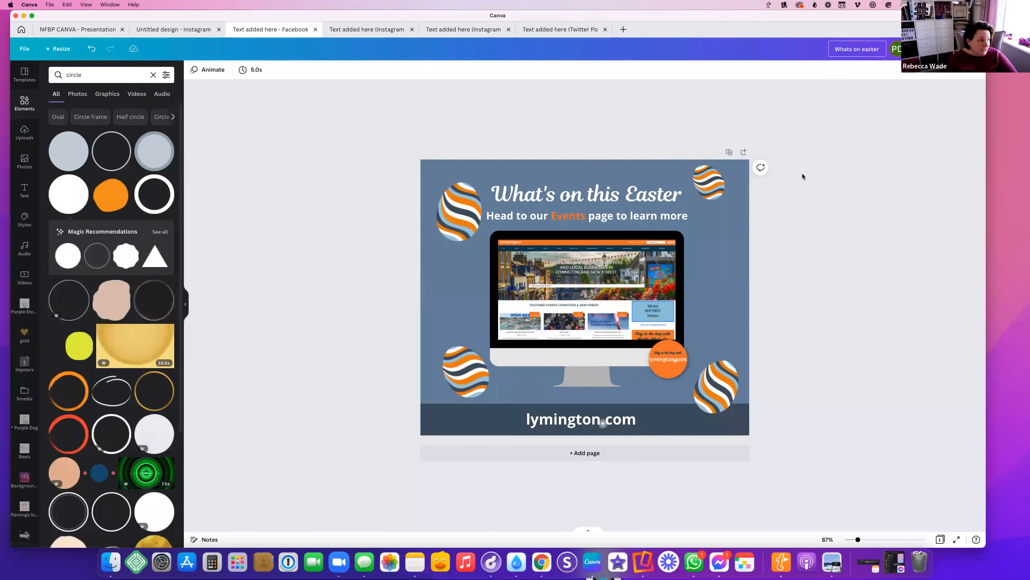
pyautogui.click(559, 81)
# Rename the square Instagram post design to 'Whats on easter', fixing the typo
pyautogui.click(463, 30)
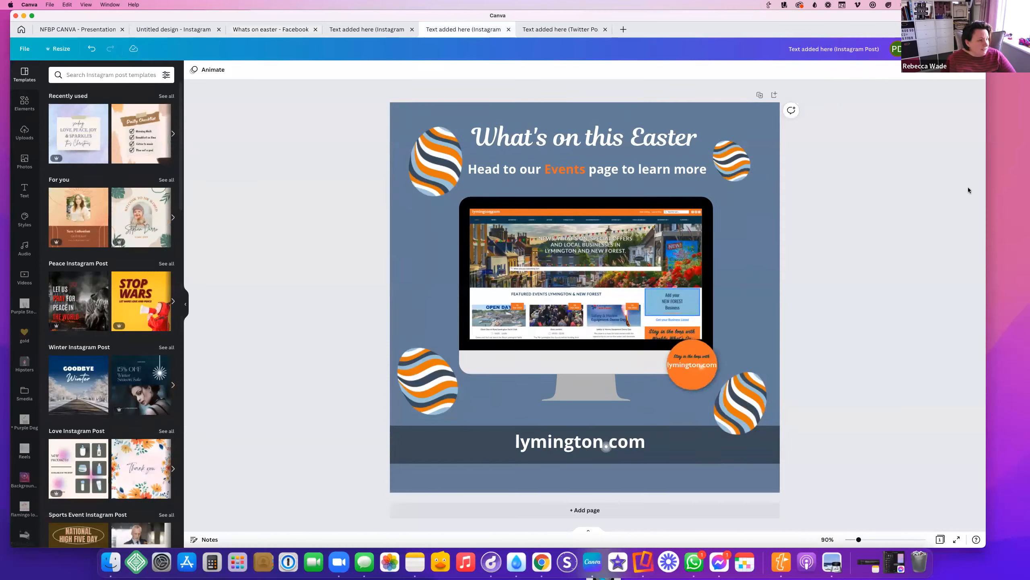
pyautogui.click(864, 48)
pyautogui.write('Whats on eastyer')
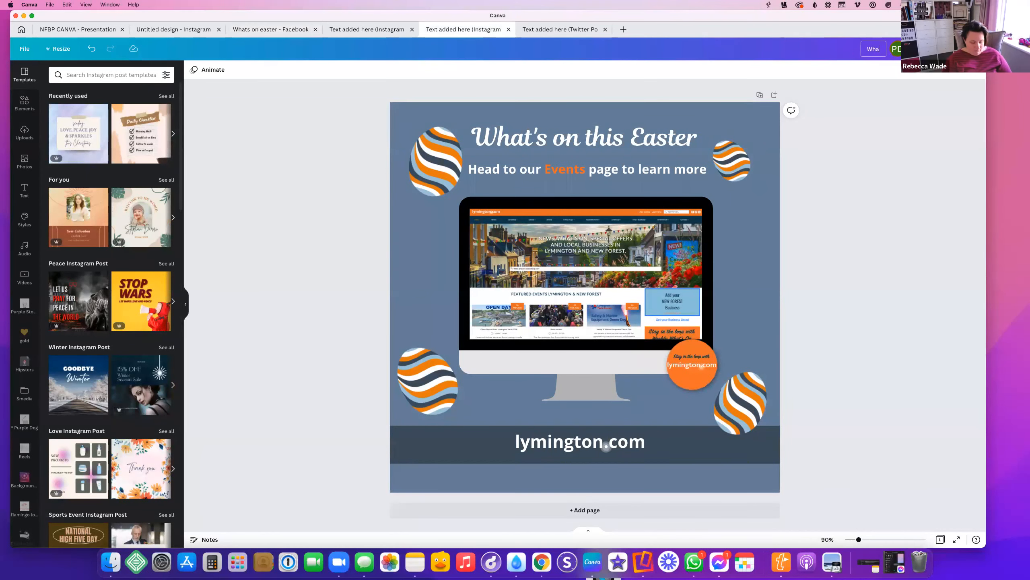
pyautogui.press('BackSpace')
pyautogui.press('BackSpace')
pyautogui.press('BackSpace')
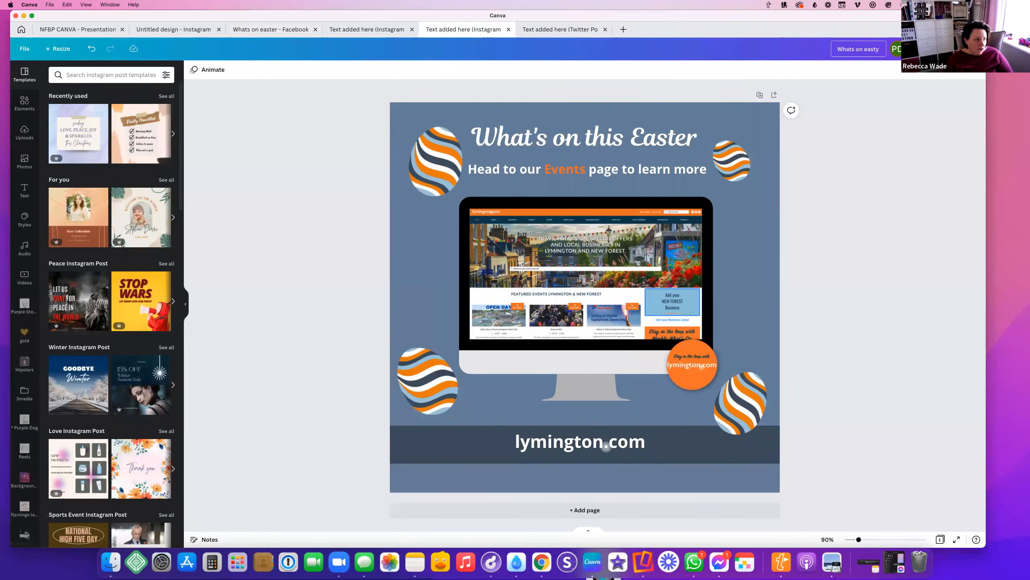
pyautogui.write('er')
pyautogui.press('Return')
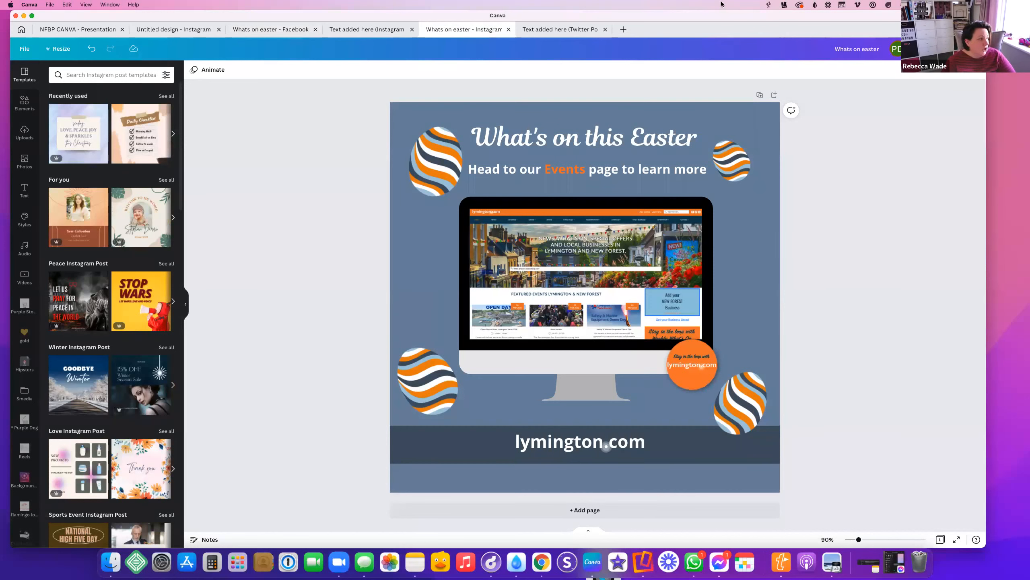
# Rename the Instagram Story design to 'What's on easter'
pyautogui.click(365, 29)
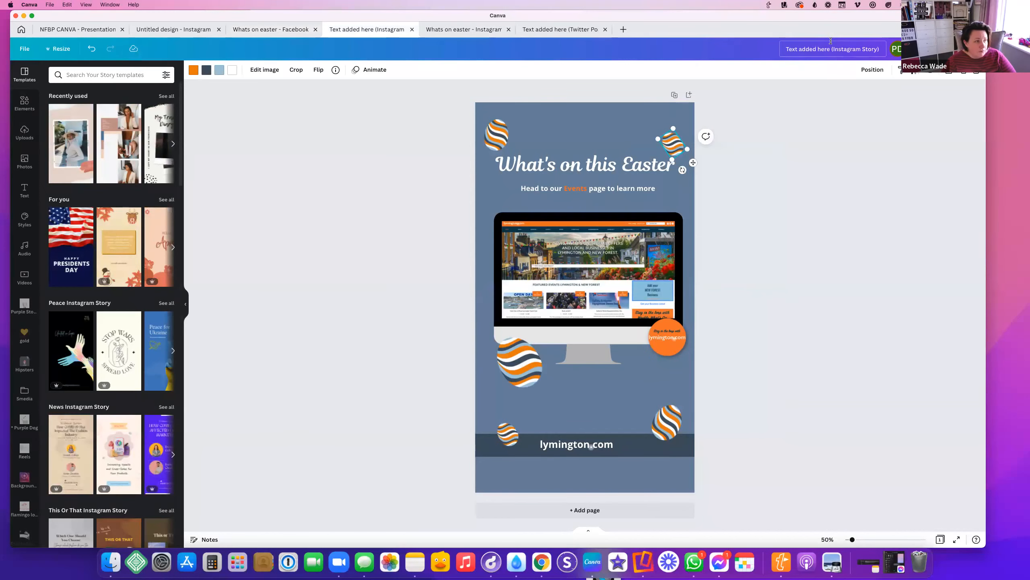
pyautogui.click(830, 43)
pyautogui.write("What's on easter")
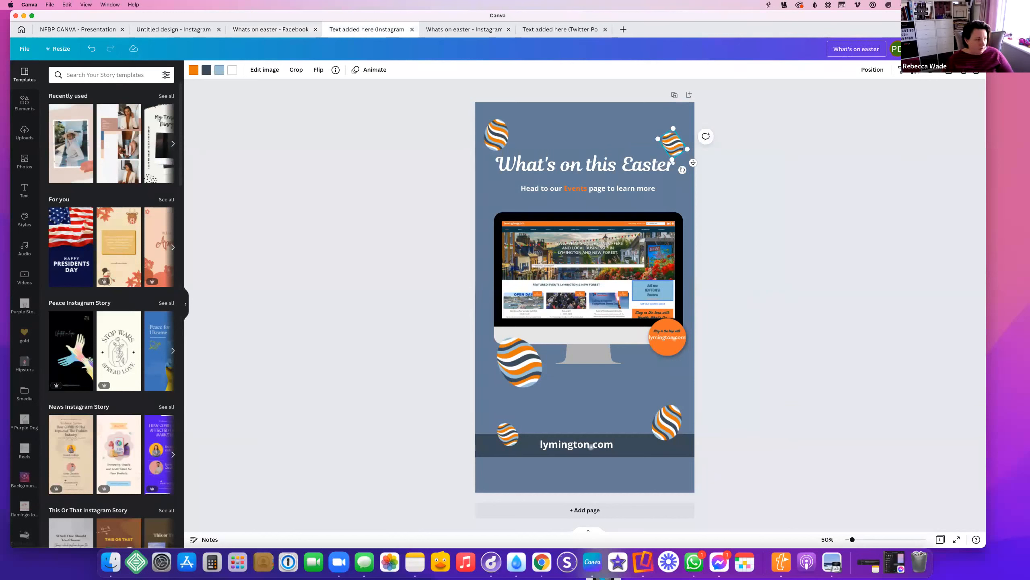
pyautogui.press('Return')
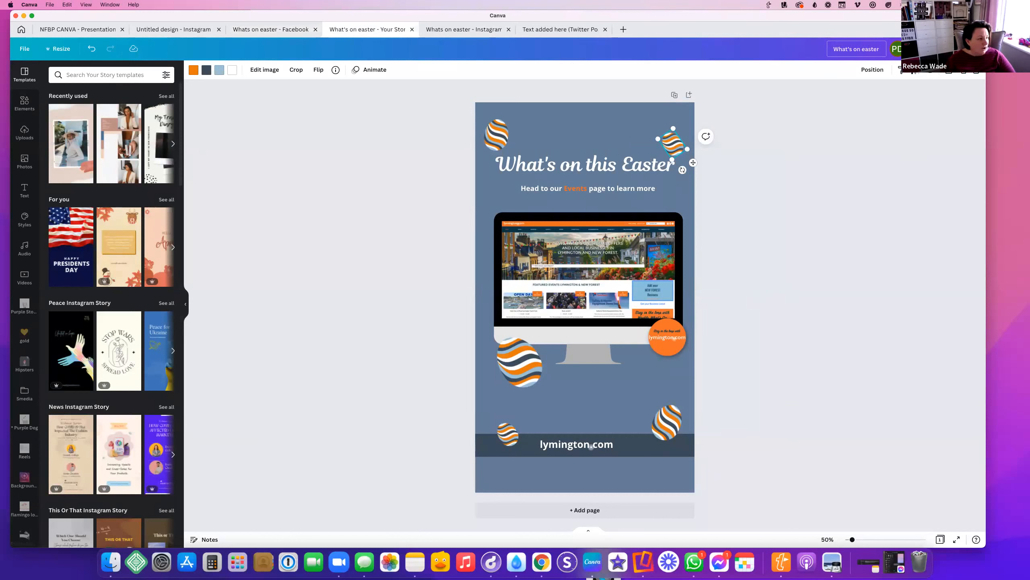
# Add a blank second page, look it over, then delete it again
pyautogui.click(551, 514)
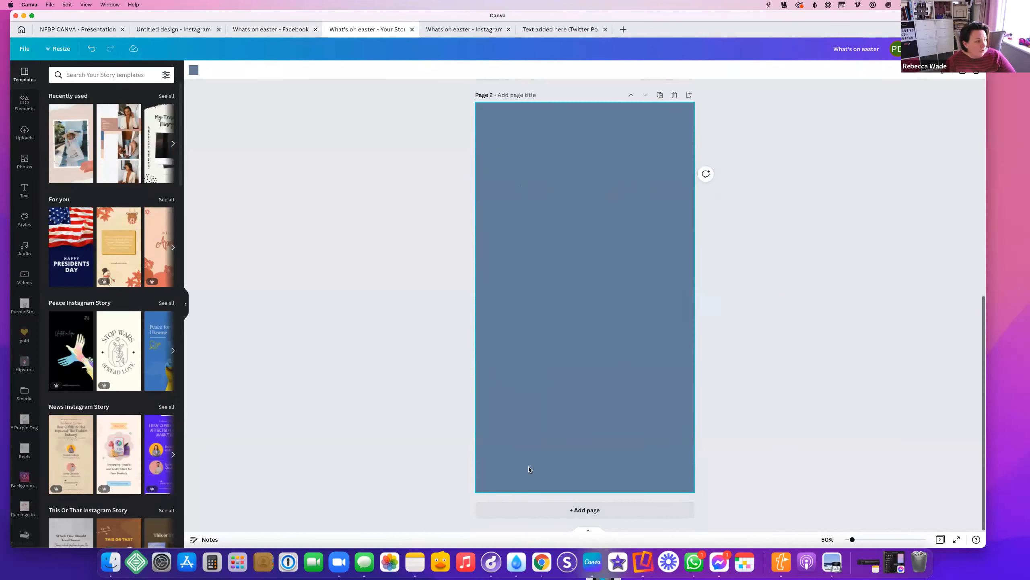
pyautogui.scroll(8, 608, 244)
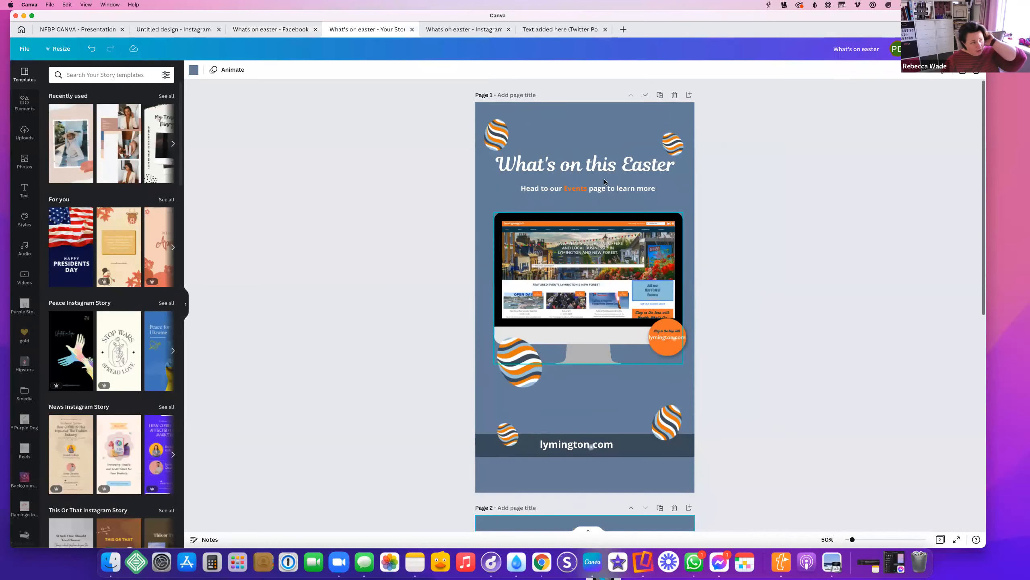
pyautogui.scroll(-8, 483, 262)
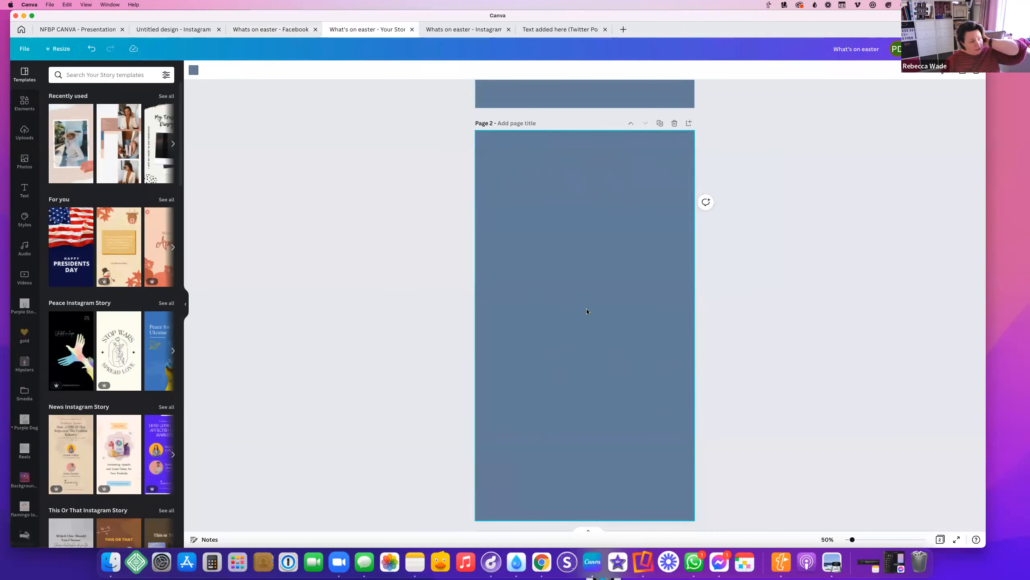
pyautogui.scroll(9, 587, 310)
pyautogui.scroll(-8, 357, 349)
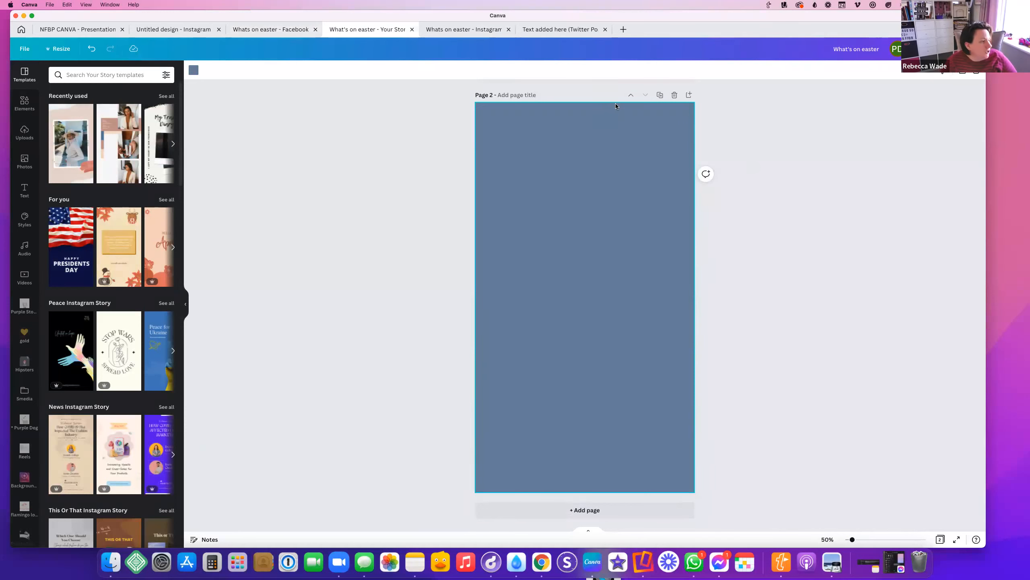
pyautogui.click(674, 95)
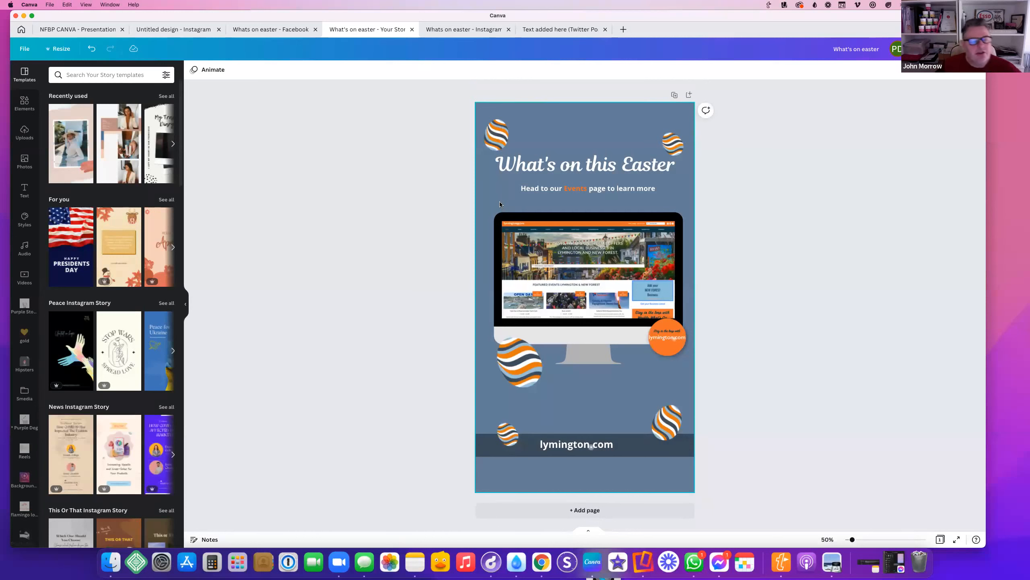
# Add a new blank page after the Easter page
pyautogui.click(55, 49)
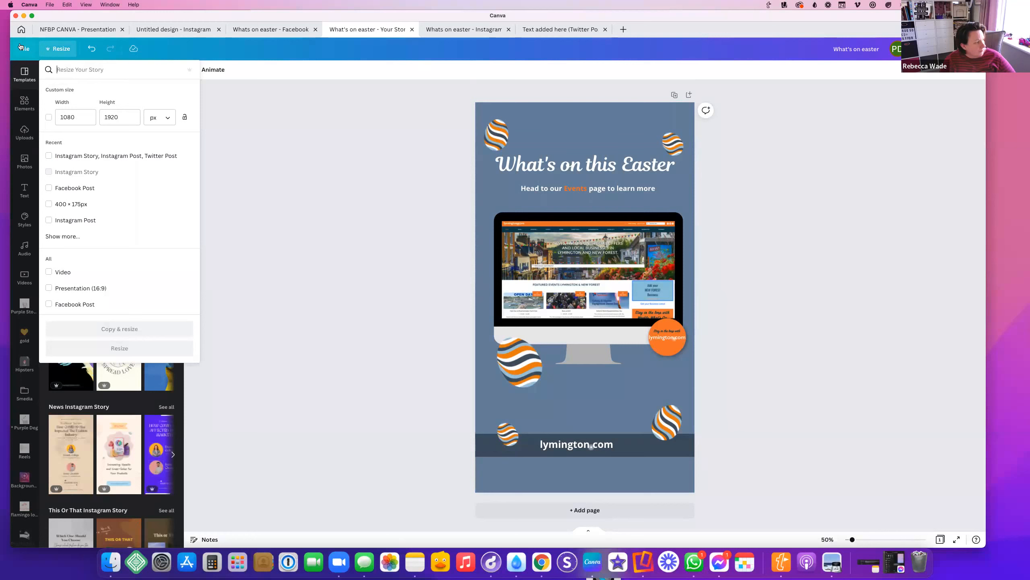
pyautogui.click(553, 160)
pyautogui.click(567, 127)
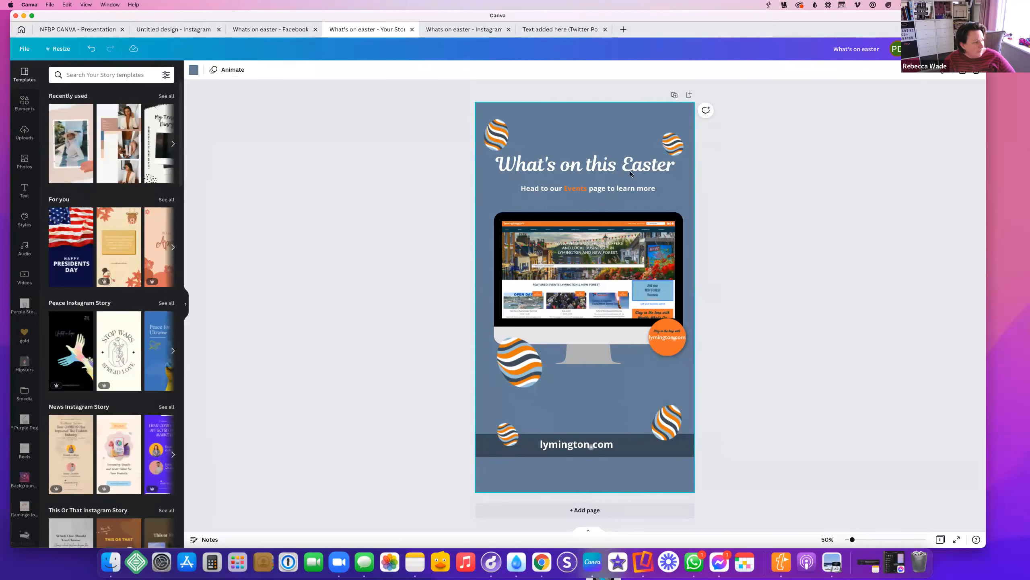
pyautogui.click(546, 510)
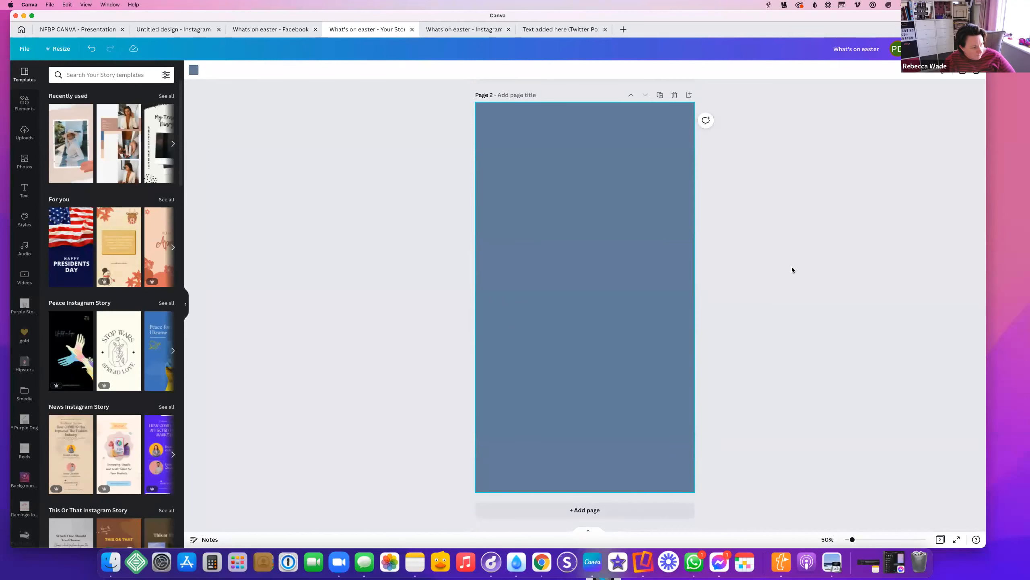
pyautogui.scroll(10, 362, 83)
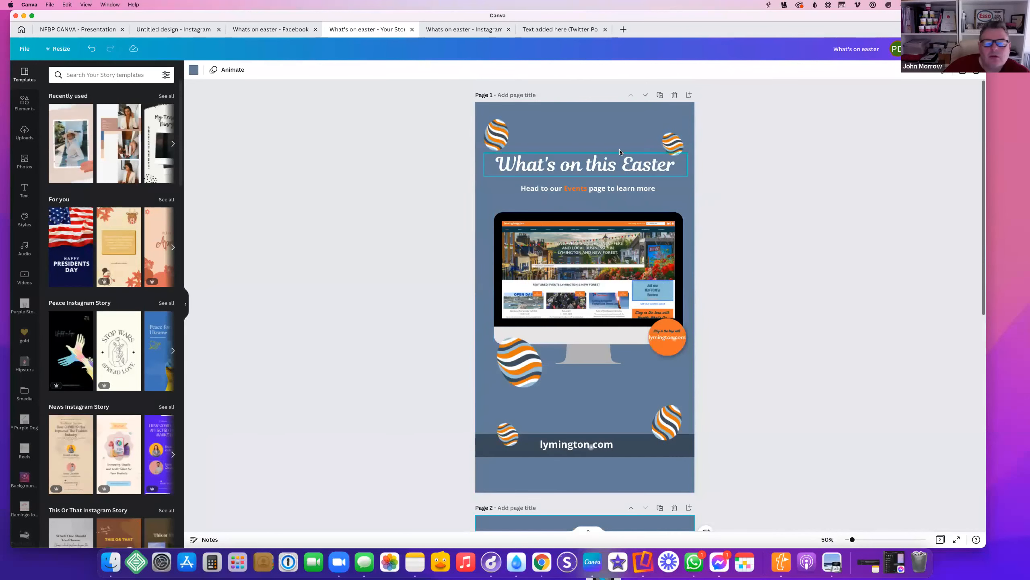
# Browse Resize sizes, search 'pinteres', and close the panel without resizing
pyautogui.click(25, 49)
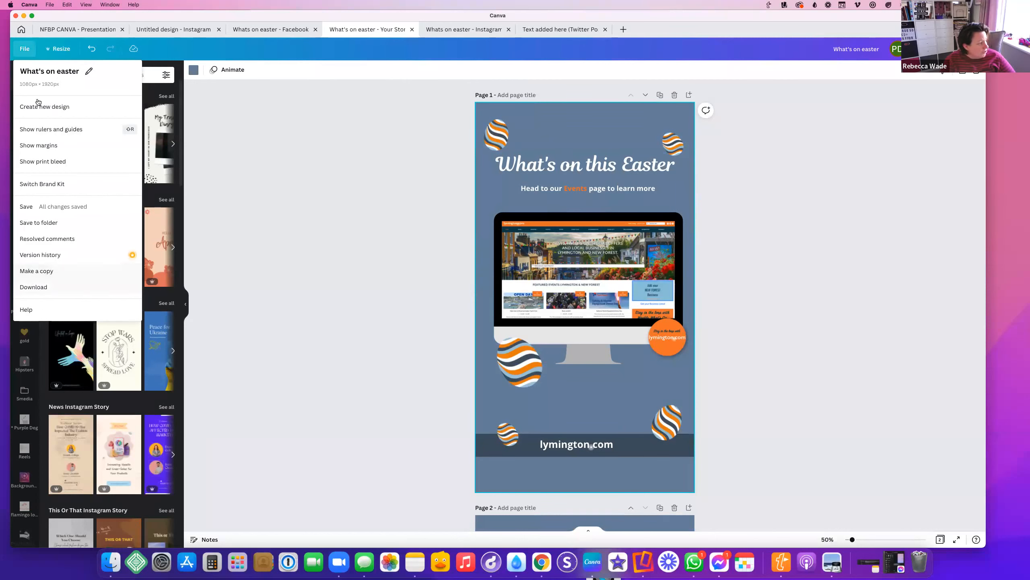
pyautogui.click(55, 49)
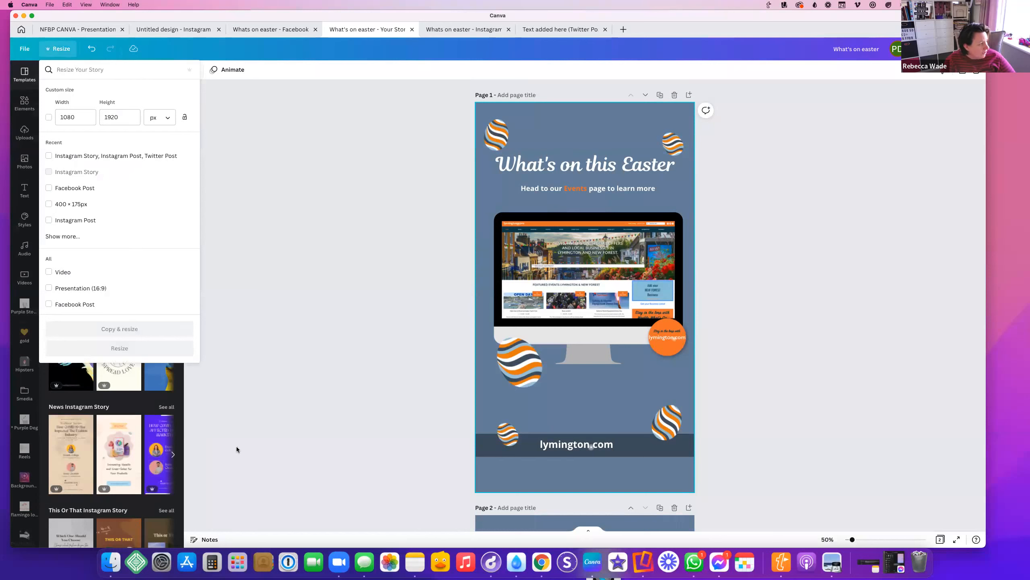
pyautogui.scroll(-5, 101, 200)
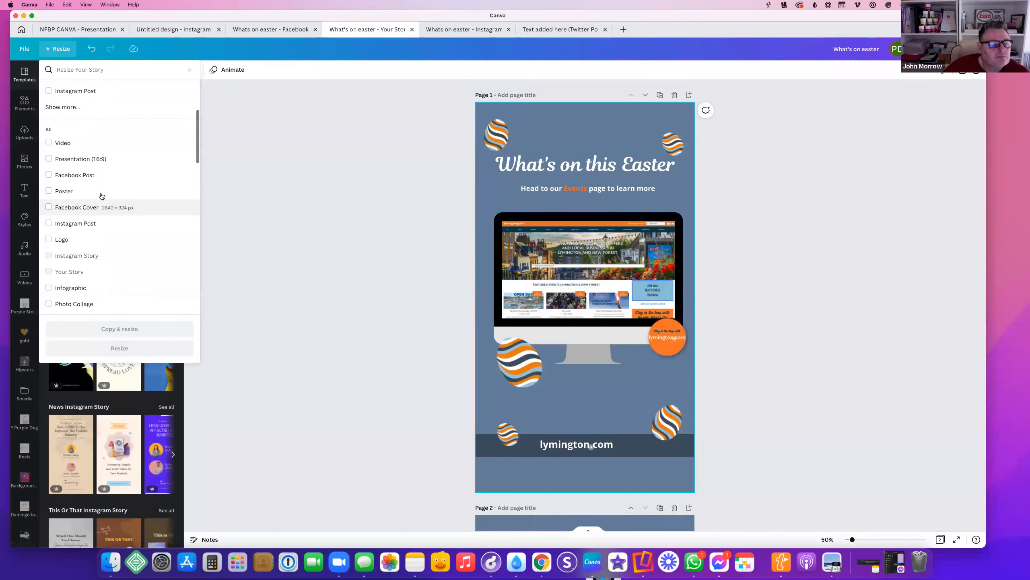
pyautogui.scroll(5, 102, 200)
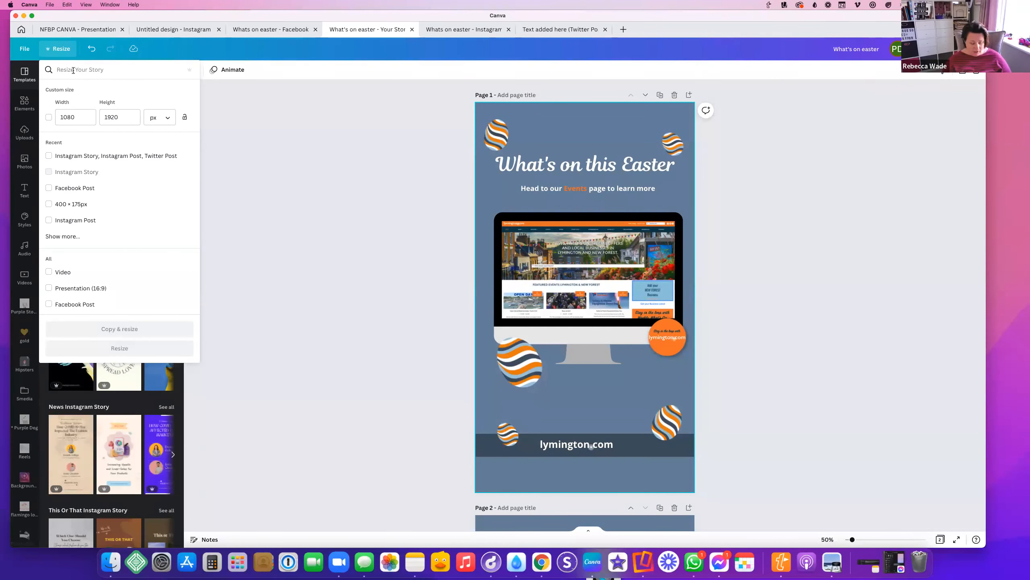
pyautogui.write('pinteres')
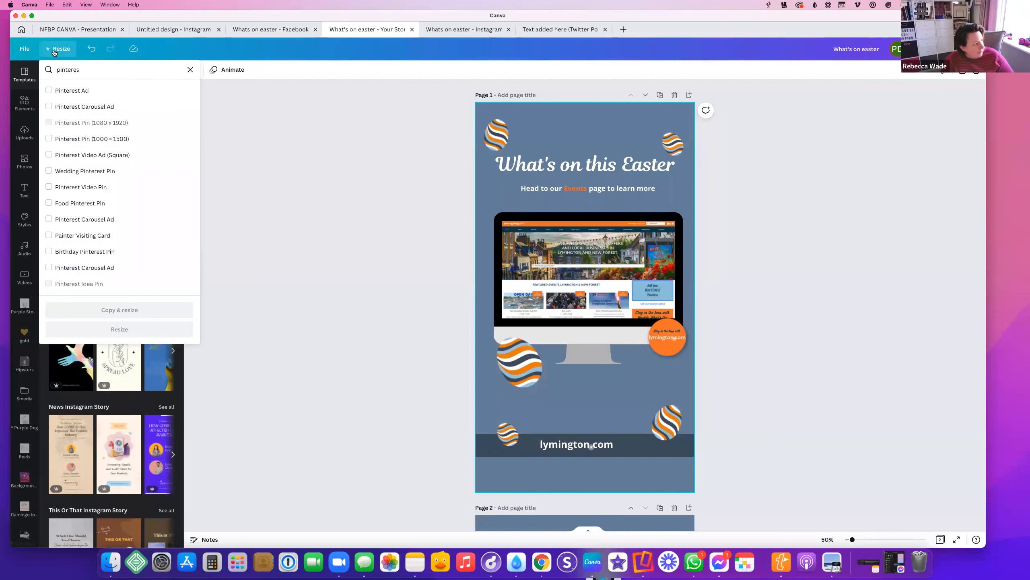
pyautogui.click(296, 169)
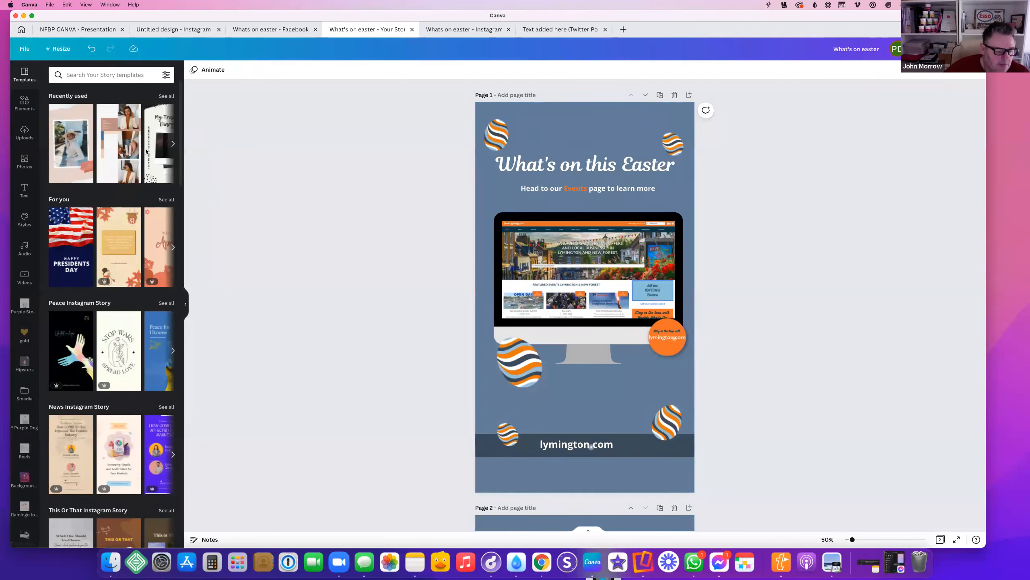
# Return to the Easter story, select the monitor image, and open the Elements library
pyautogui.click(266, 30)
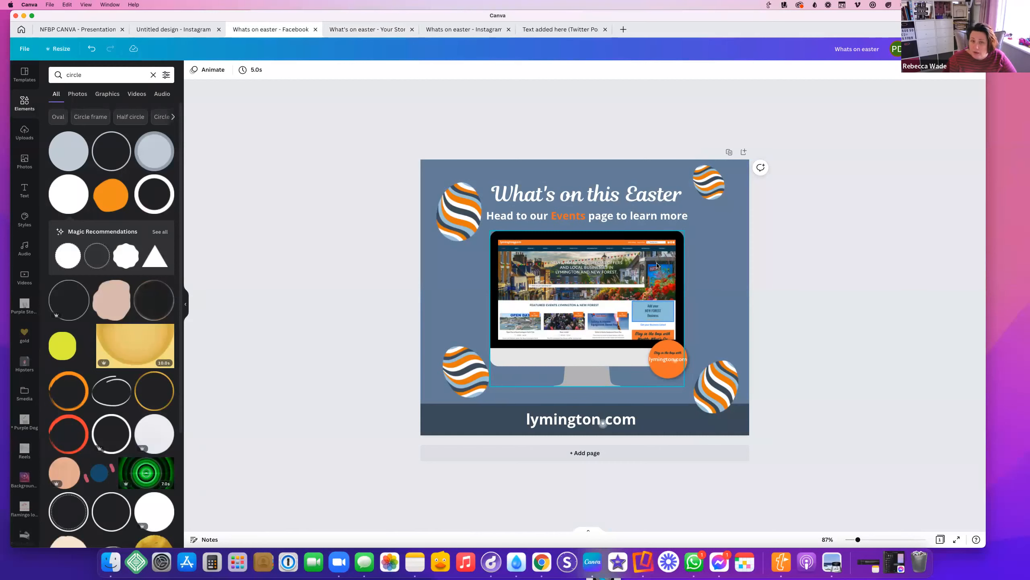
pyautogui.click(464, 30)
pyautogui.click(371, 33)
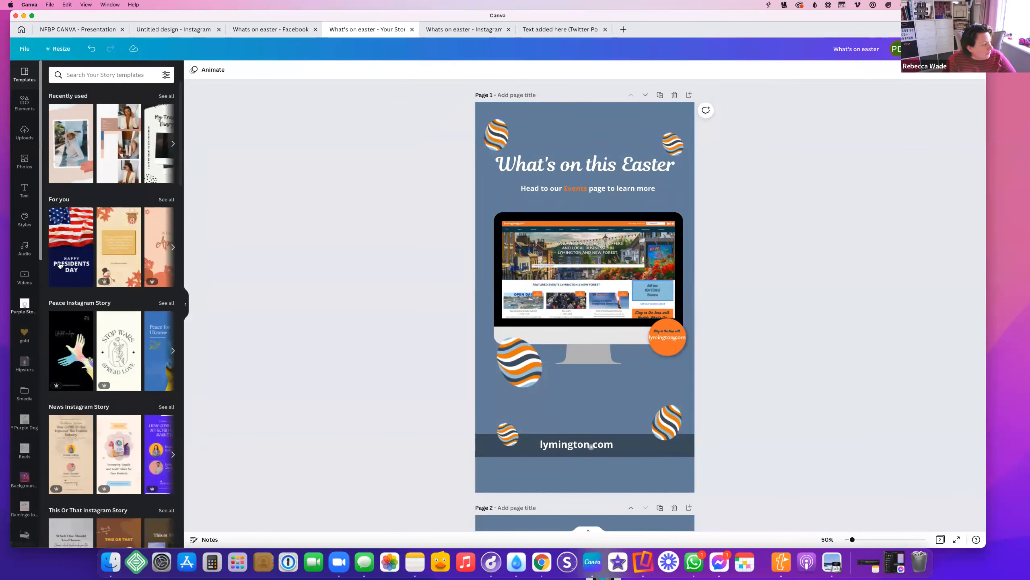
pyautogui.click(94, 76)
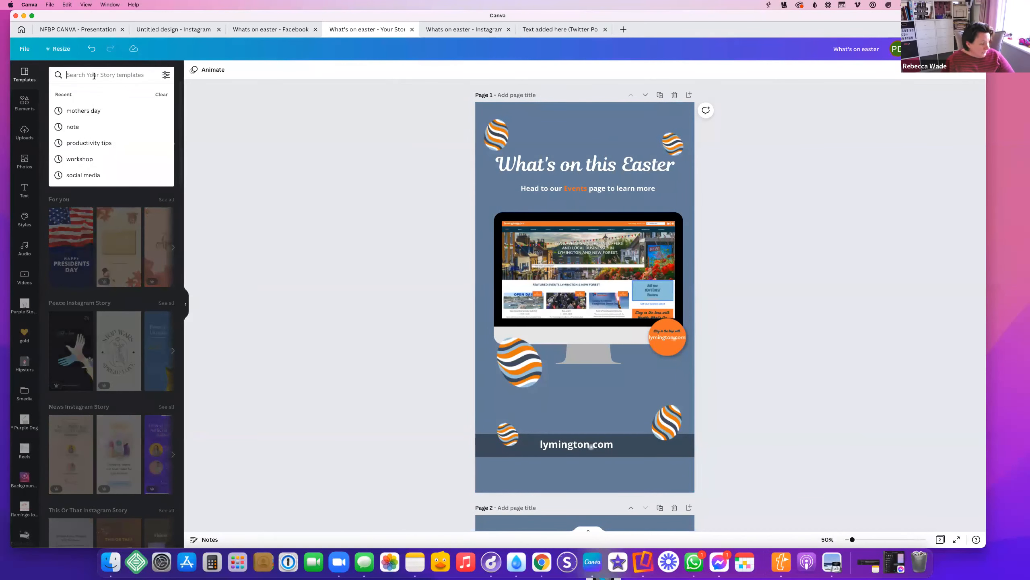
pyautogui.click(539, 268)
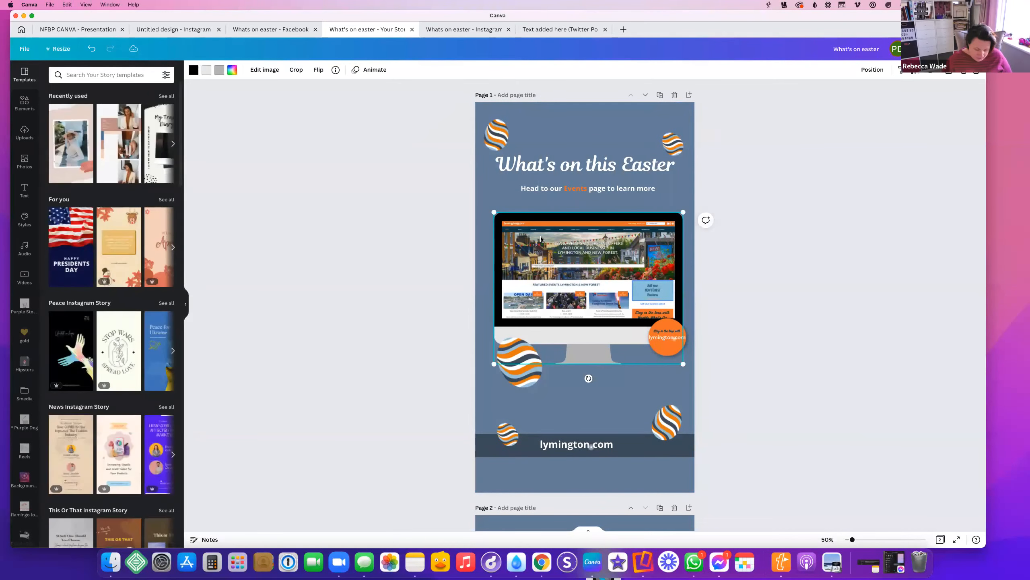
pyautogui.scroll(5, 541, 239)
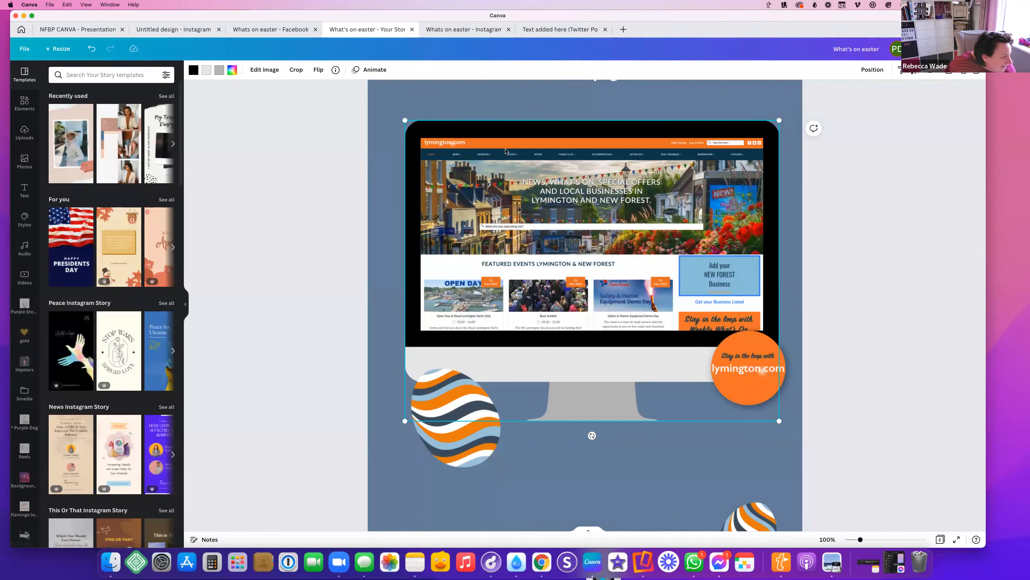
pyautogui.click(23, 101)
# Search 'stickers highlight' and add the white spark sticker to the page
pyautogui.write('sticker')
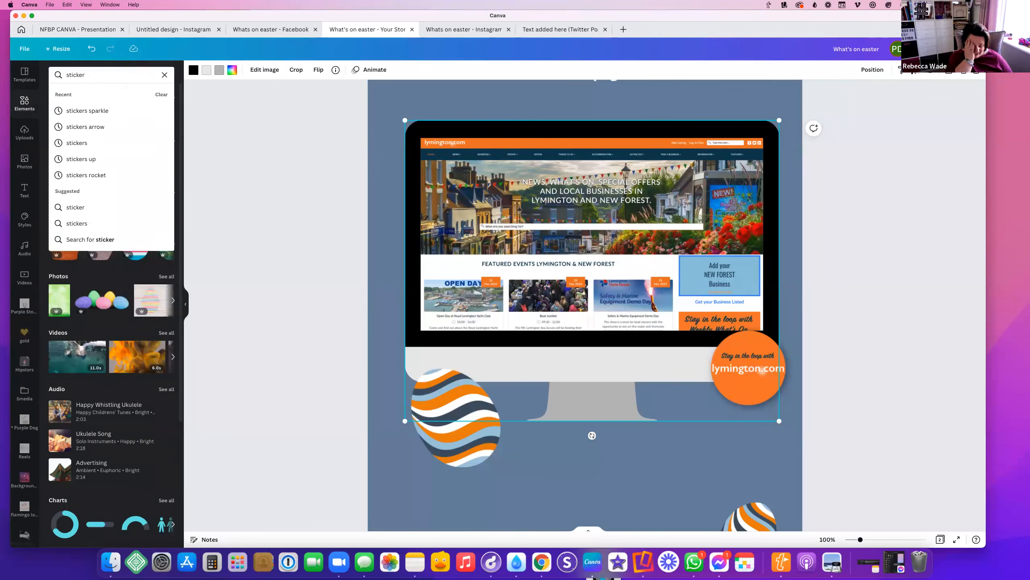
pyautogui.write('s highlight')
pyautogui.press('Return')
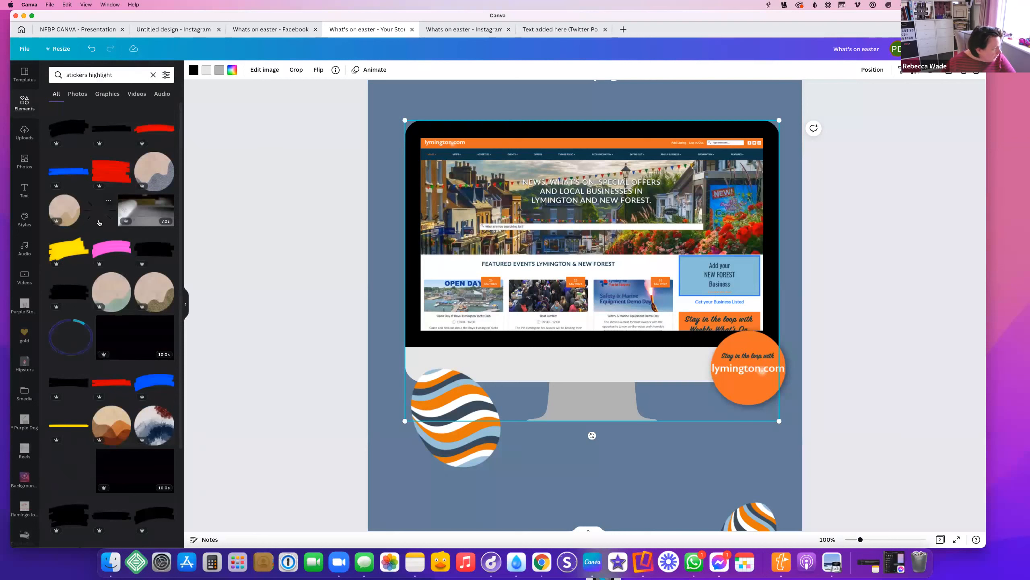
pyautogui.scroll(-1, 109, 362)
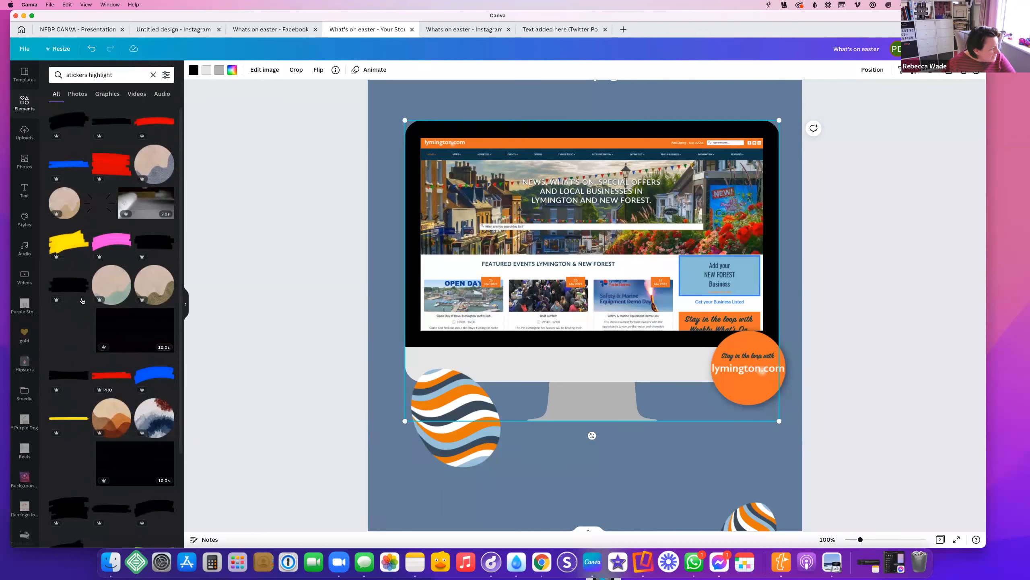
pyautogui.scroll(-4, 74, 489)
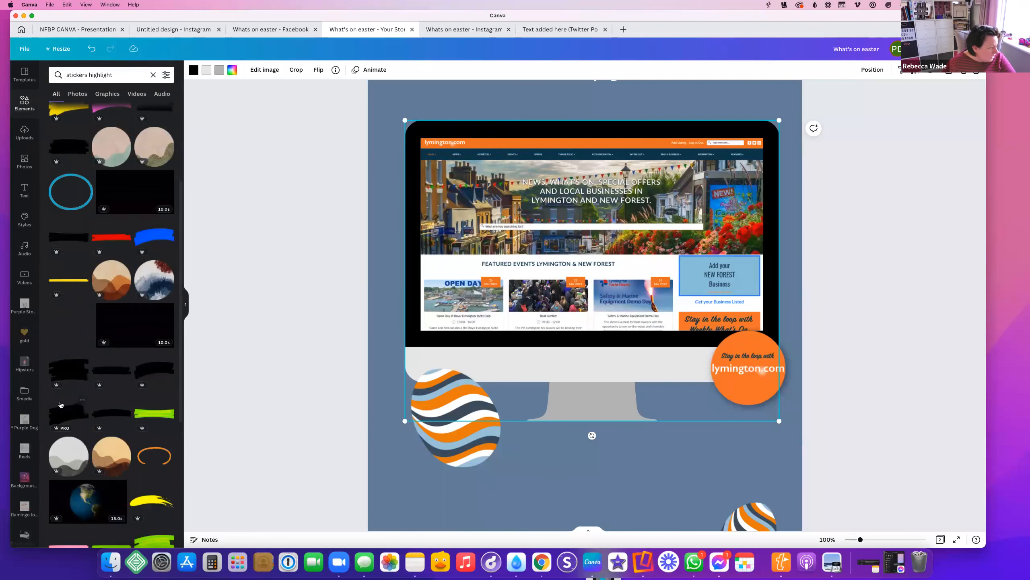
pyautogui.scroll(-3, 138, 457)
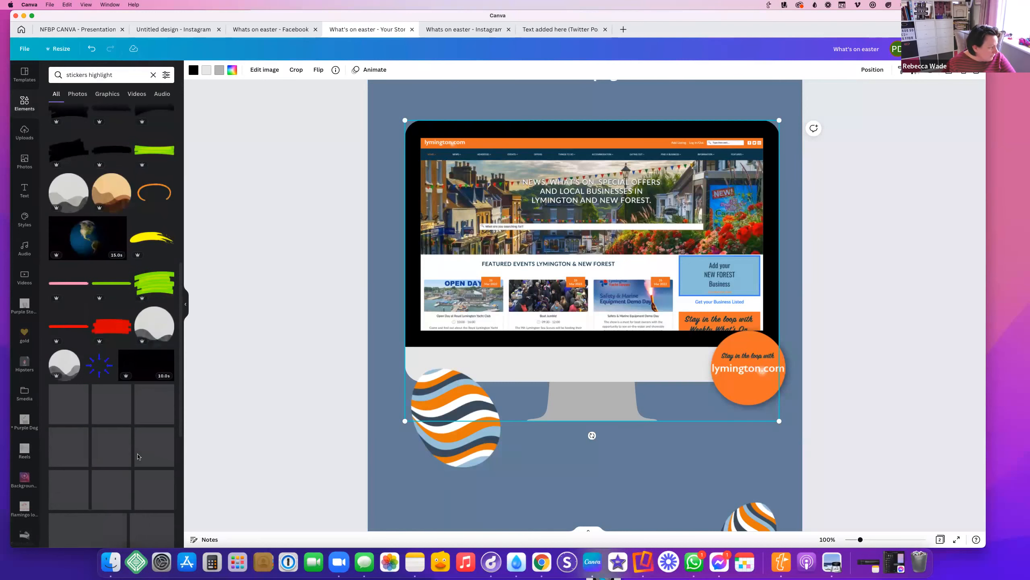
pyautogui.scroll(-5, 138, 447)
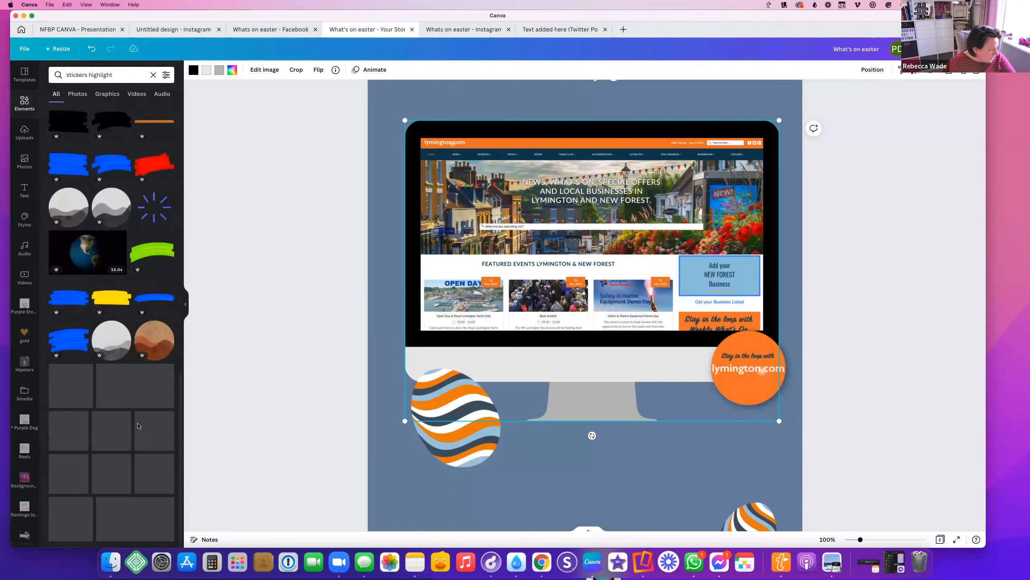
pyautogui.scroll(-3, 138, 426)
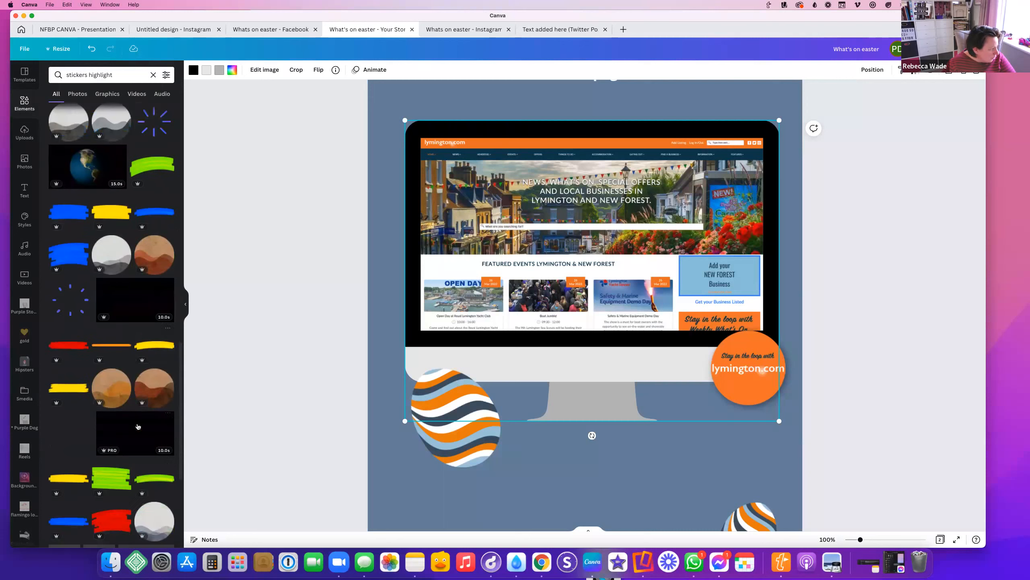
pyautogui.click(51, 454)
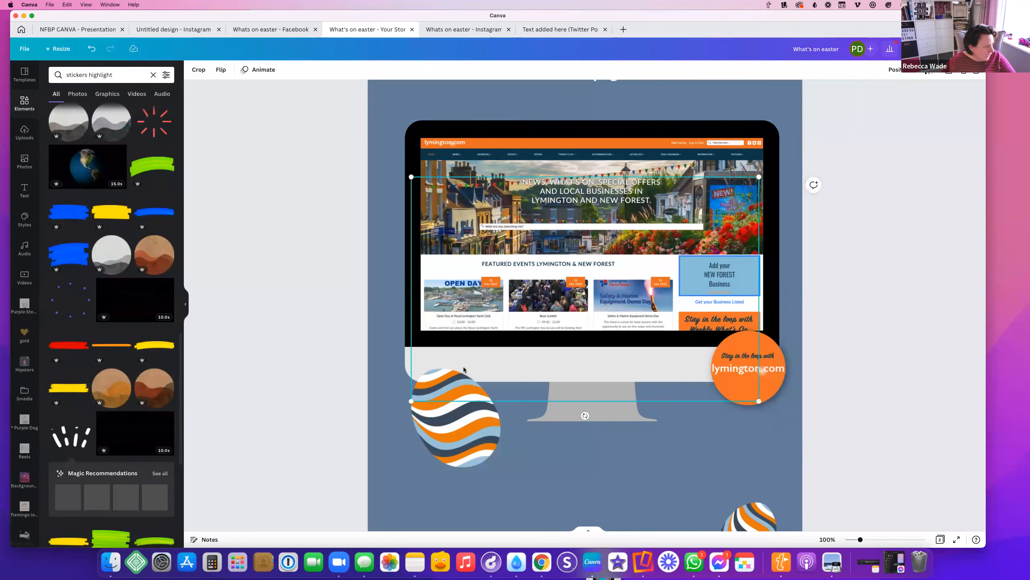
# Shrink the spark onto the monitor's top-left, then duplicate it and rotate the copy
pyautogui.scroll(2, 464, 369)
pyautogui.scroll(-1, 464, 367)
pyautogui.moveTo(758, 223); pyautogui.dragTo(527, 372)
pyautogui.moveTo(475, 421); pyautogui.dragTo(525, 168)
pyautogui.moveTo(578, 118); pyautogui.dragTo(538, 212)
pyautogui.press('super+d')
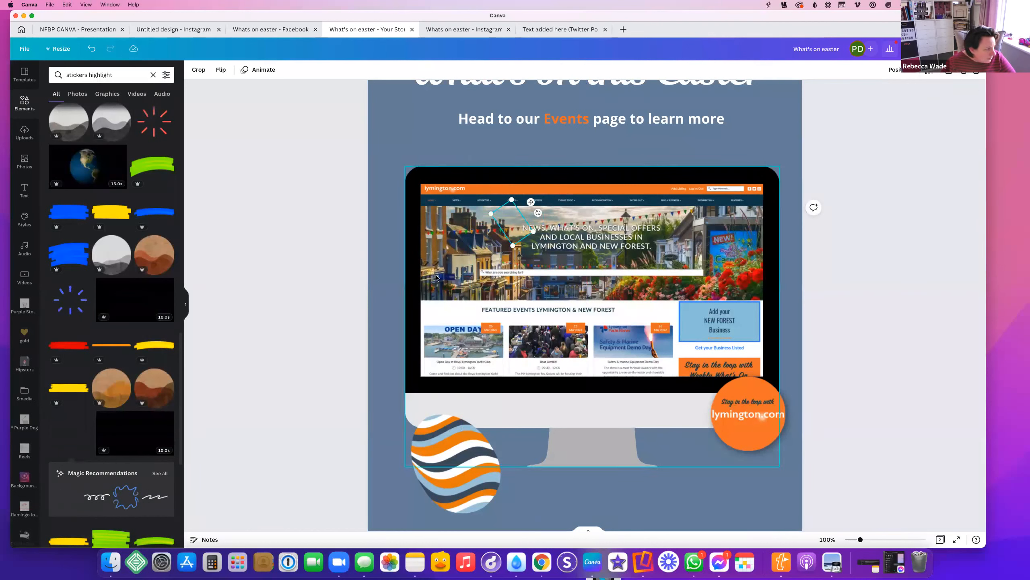
pyautogui.moveTo(538, 212); pyautogui.dragTo(511, 215)
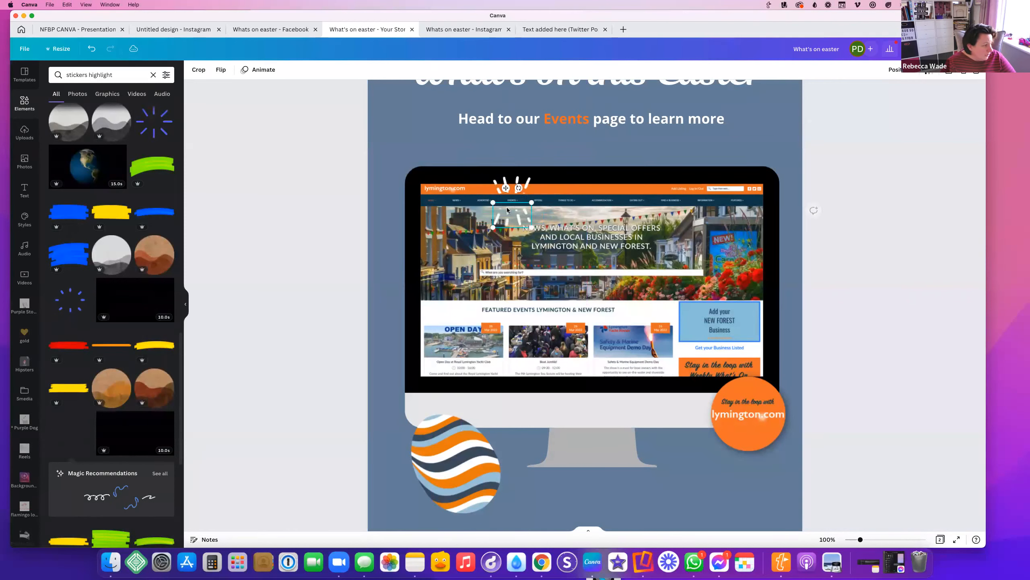
pyautogui.scroll(4, 710, 227)
pyautogui.scroll(-2, 862, 103)
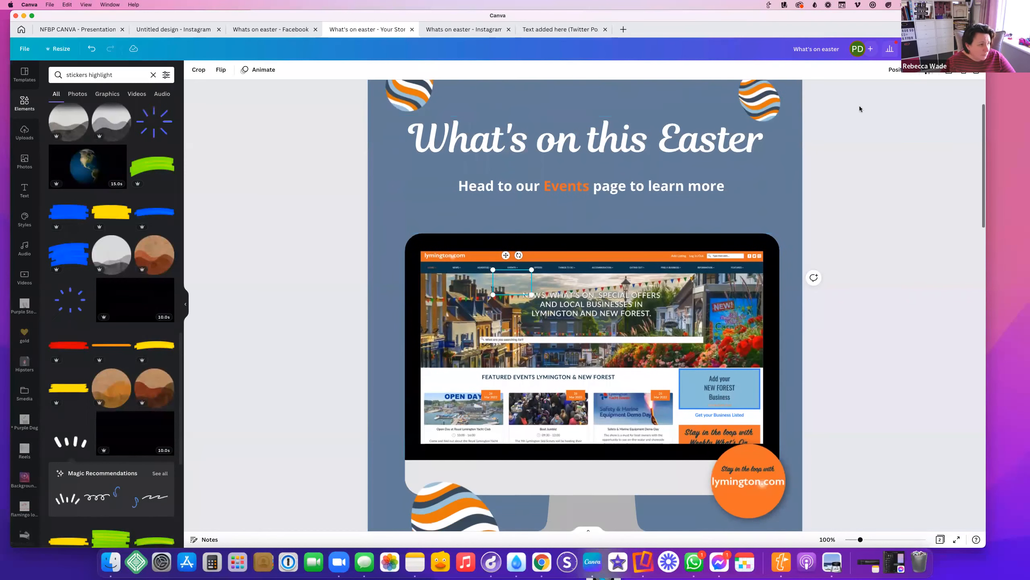
pyautogui.click(963, 49)
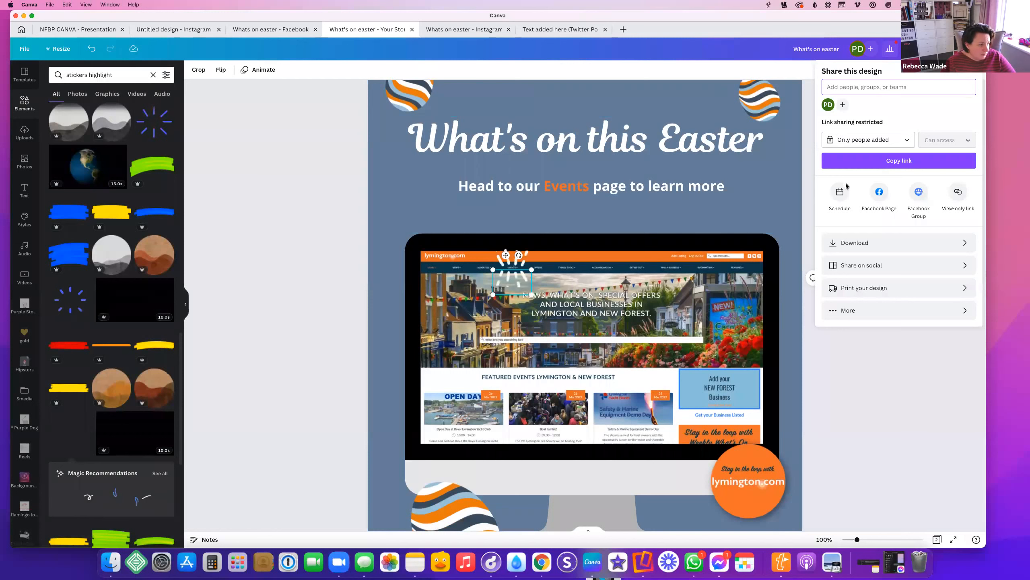
pyautogui.click(864, 242)
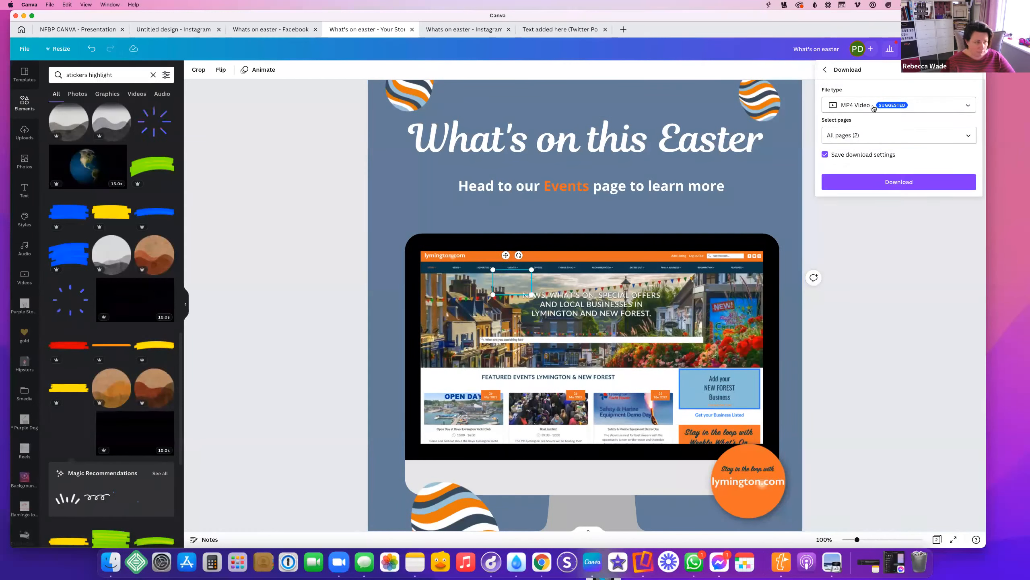
pyautogui.click(874, 107)
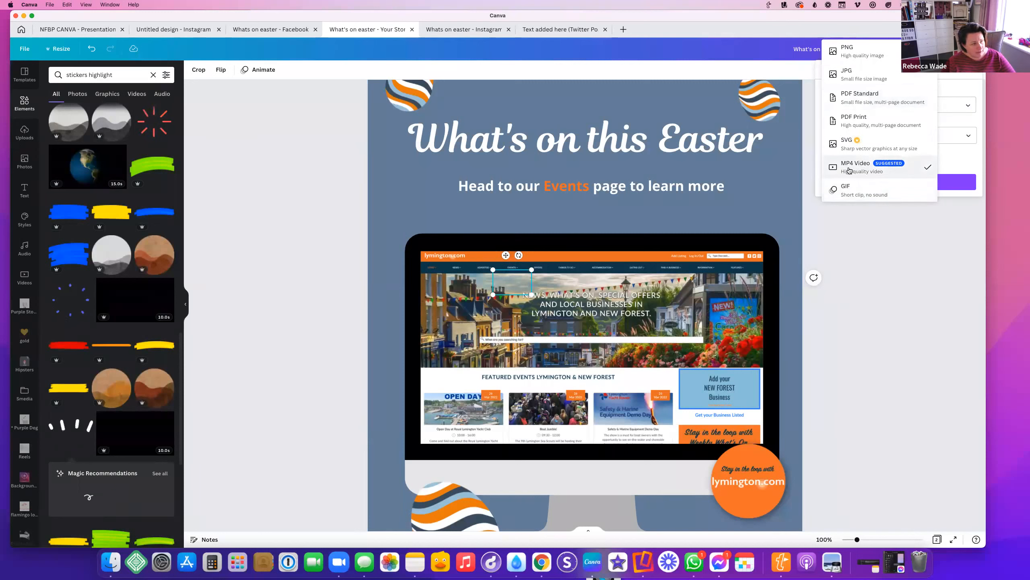
pyautogui.click(928, 168)
pyautogui.scroll(-5, 726, 191)
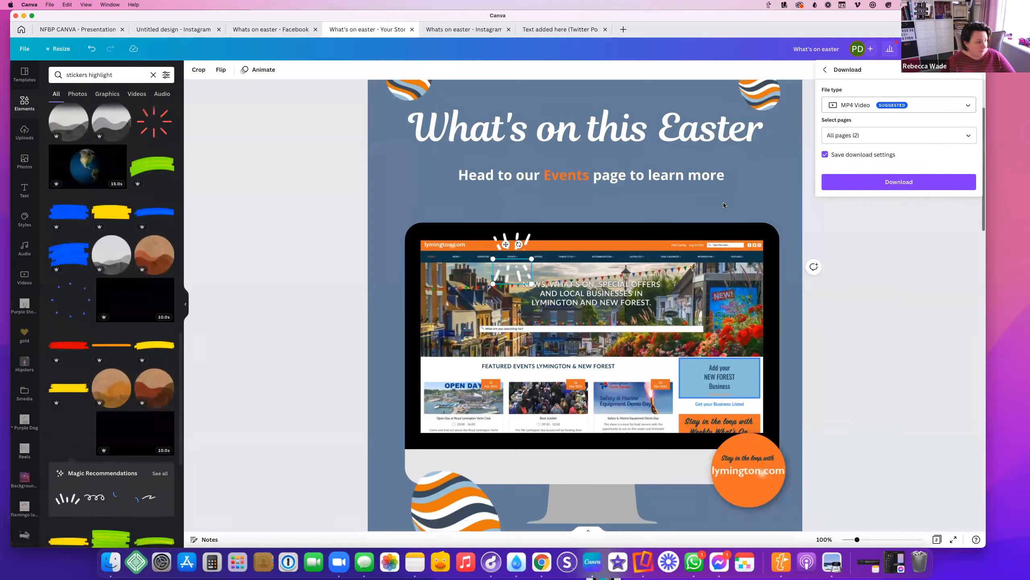
pyautogui.scroll(3, 724, 205)
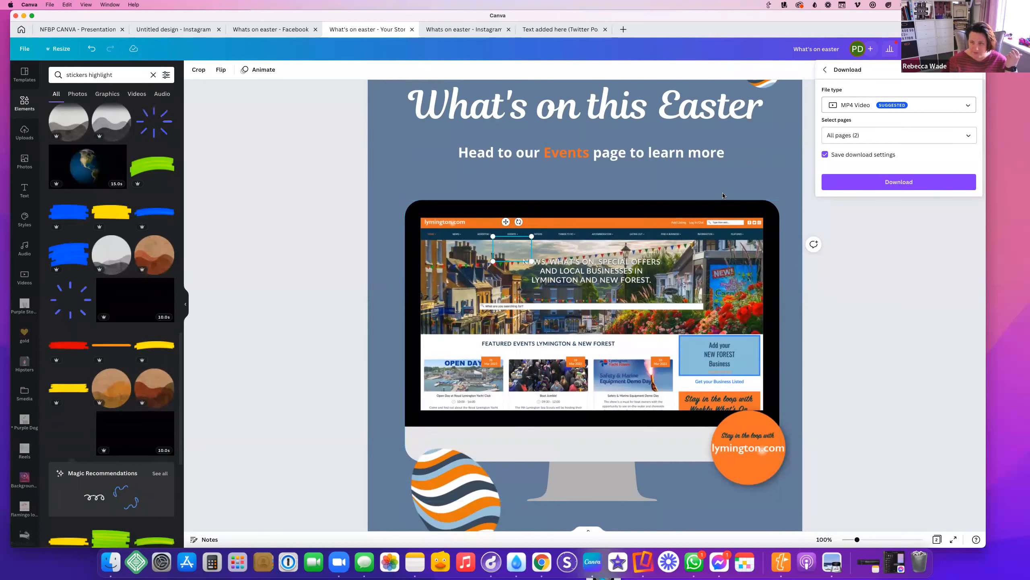
pyautogui.click(772, 161)
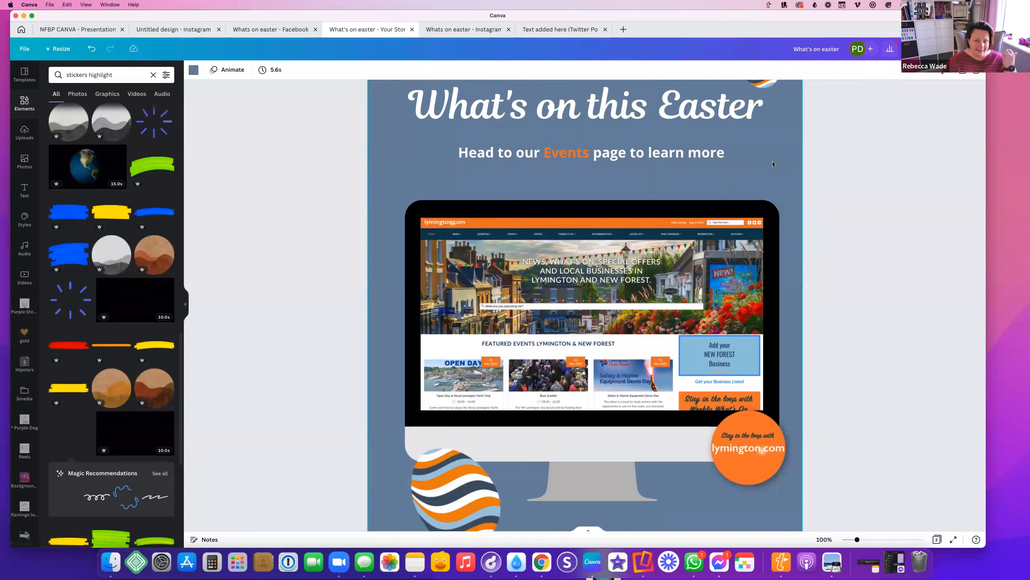
# Apply the Typewriter text animation to the What's on this Easter title
pyautogui.scroll(2, 773, 161)
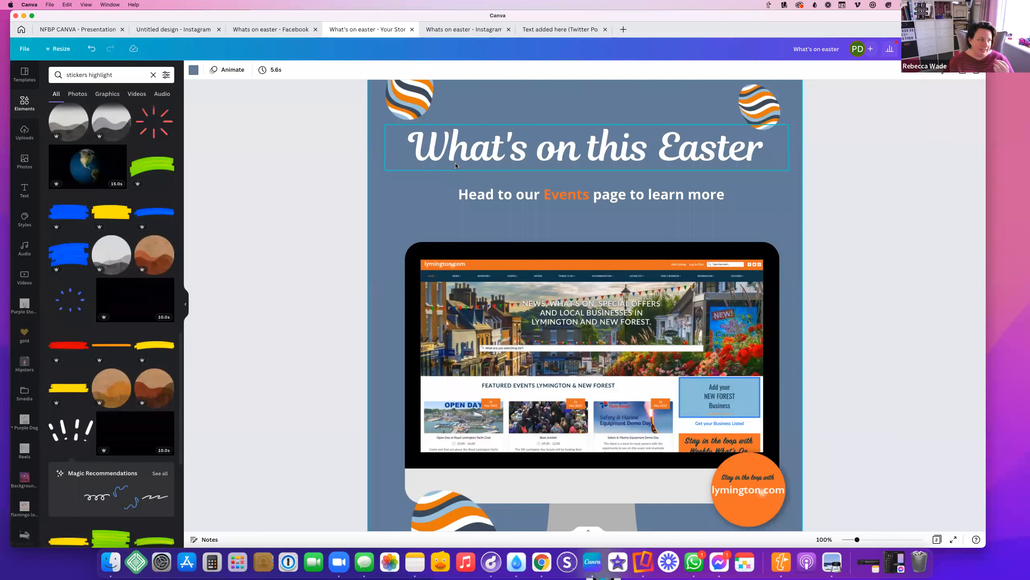
pyautogui.click(478, 148)
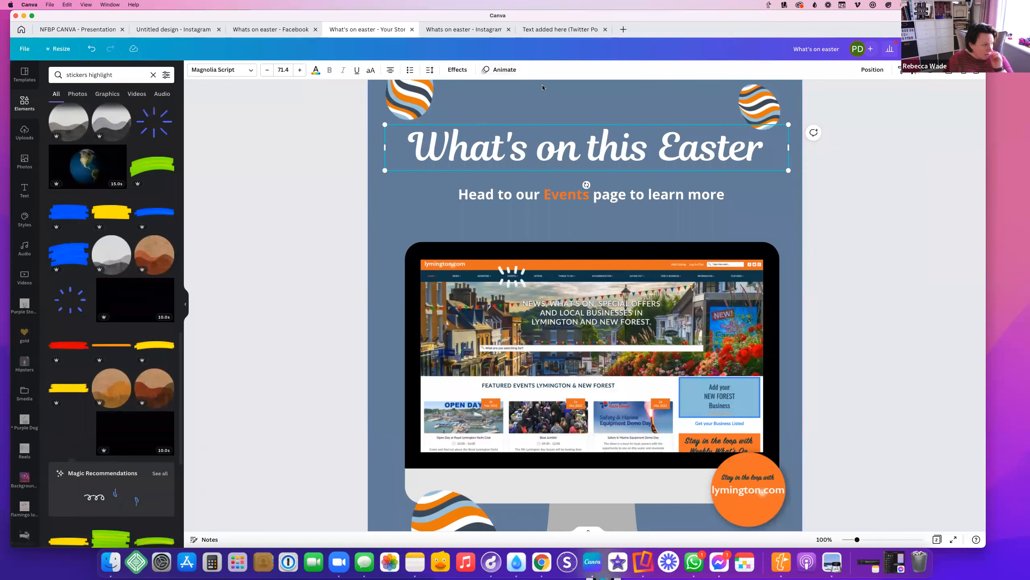
pyautogui.click(561, 176)
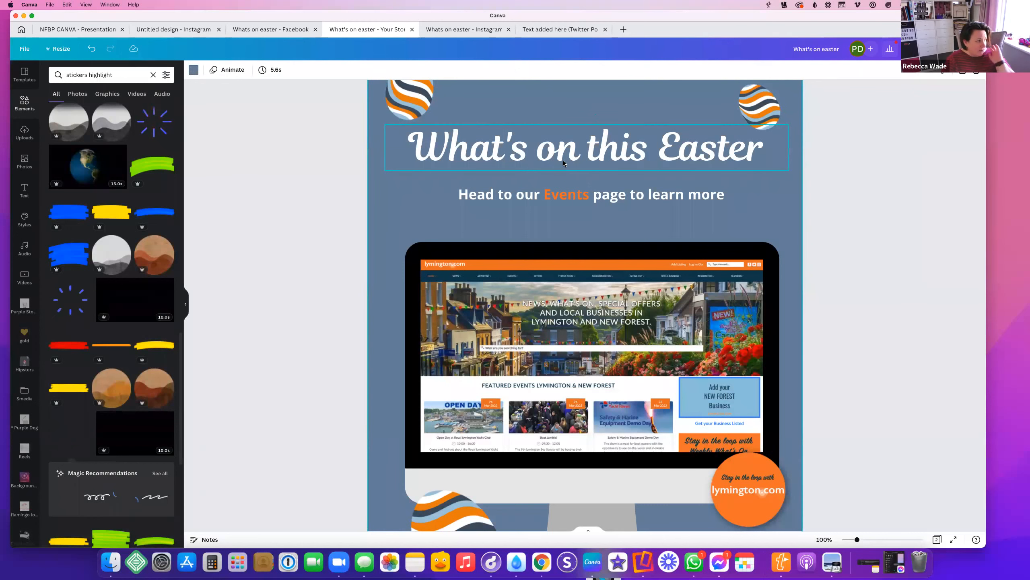
pyautogui.click(563, 161)
pyautogui.click(503, 70)
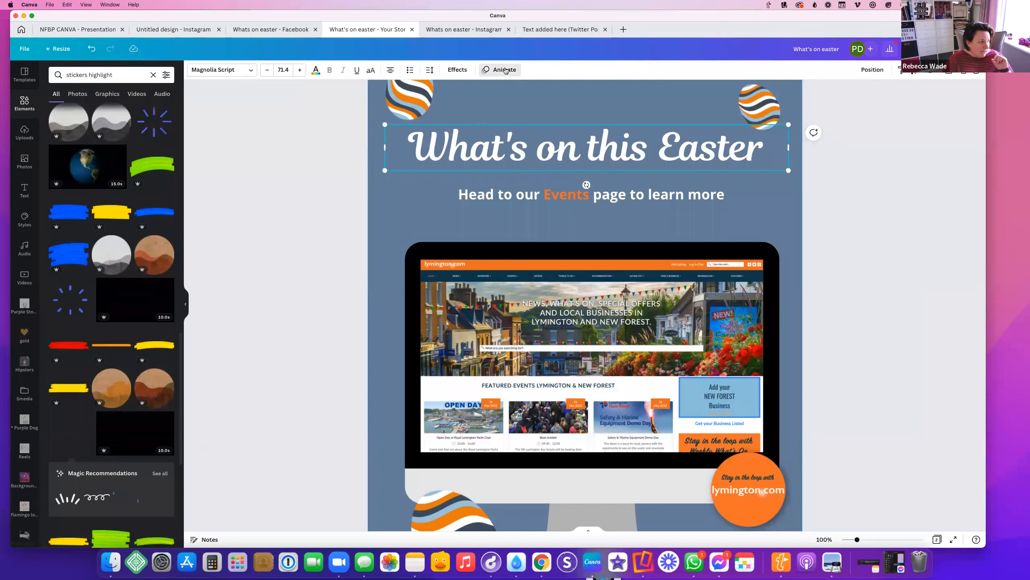
pyautogui.press('super+minus')
pyautogui.press('super+minus')
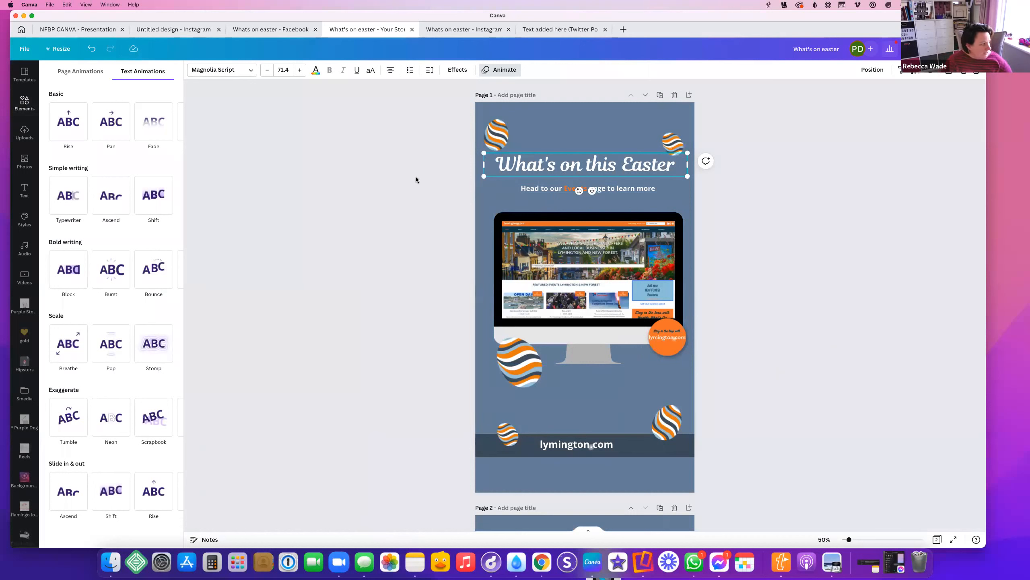
pyautogui.click(87, 211)
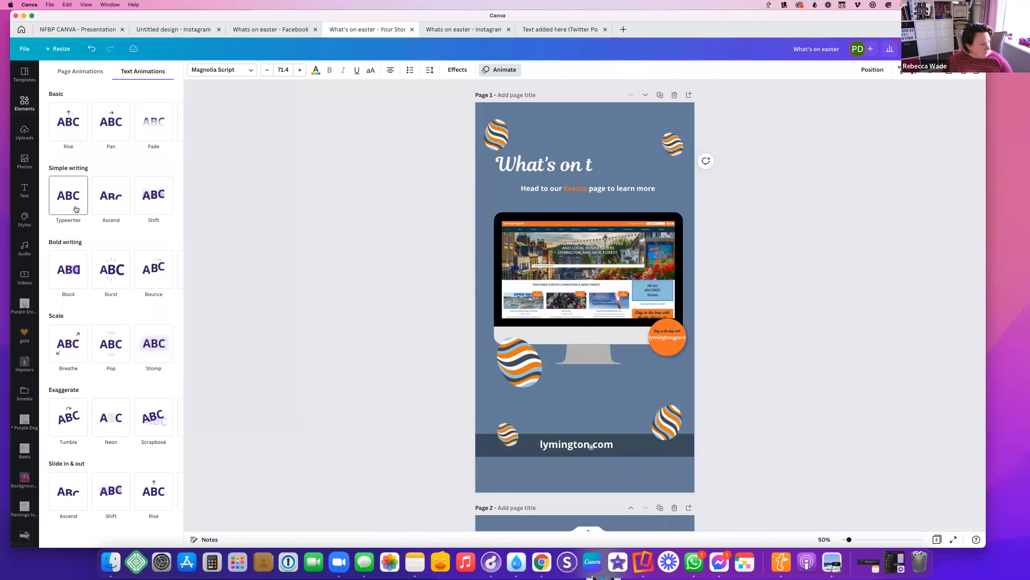
pyautogui.click(75, 208)
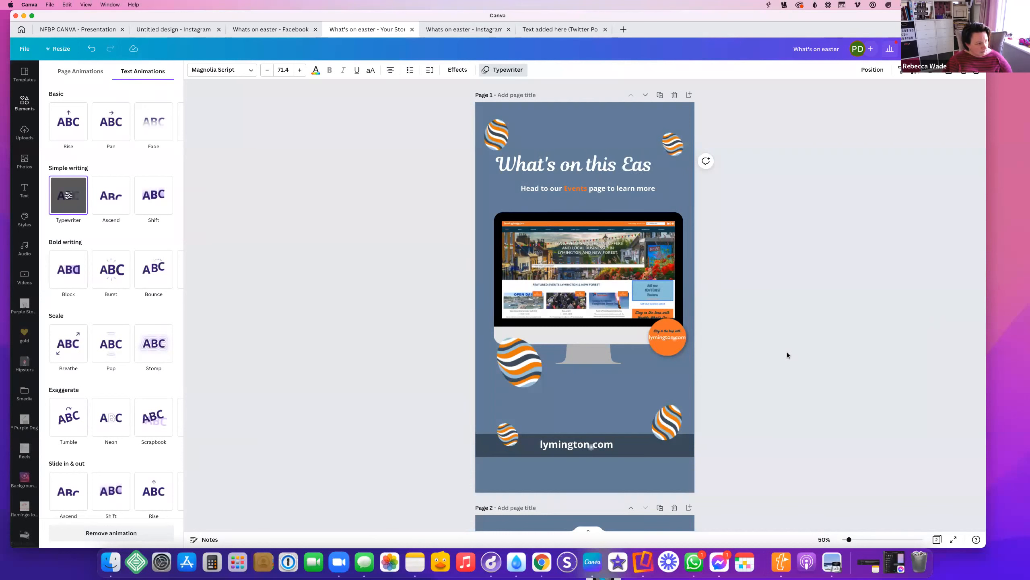
# Try the Pan, Rise and Drift page animations
pyautogui.click(95, 70)
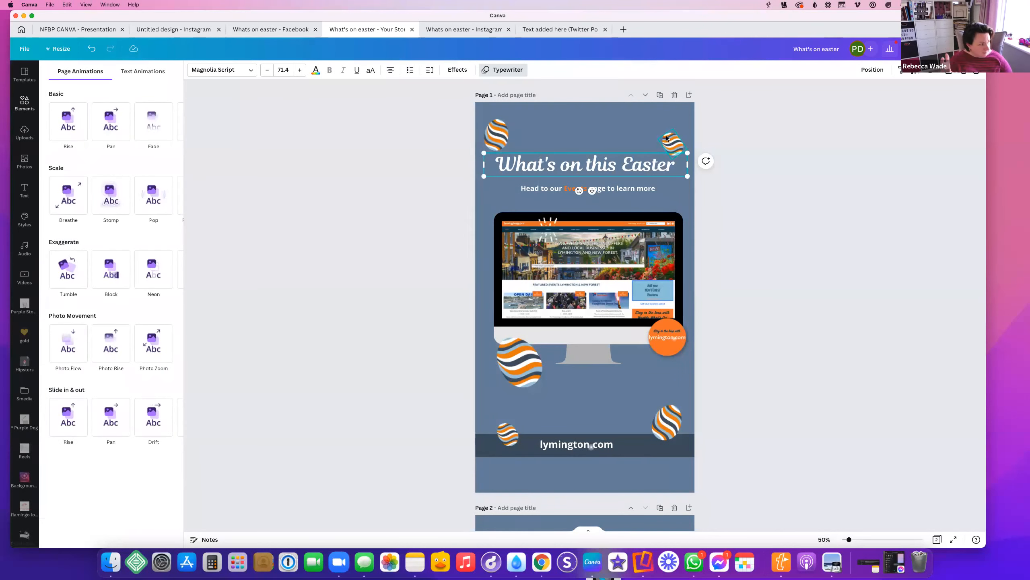
pyautogui.click(100, 125)
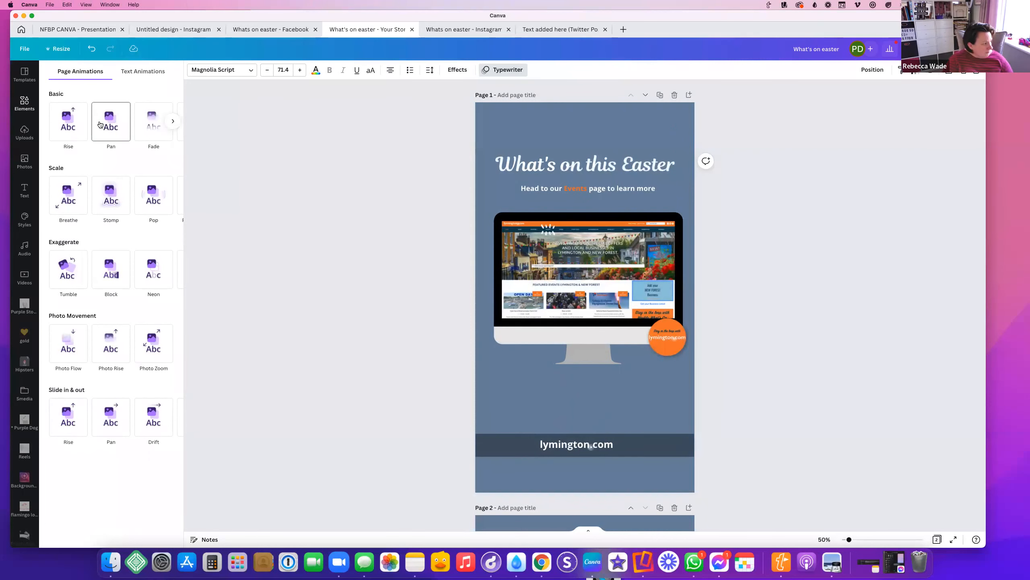
pyautogui.click(62, 129)
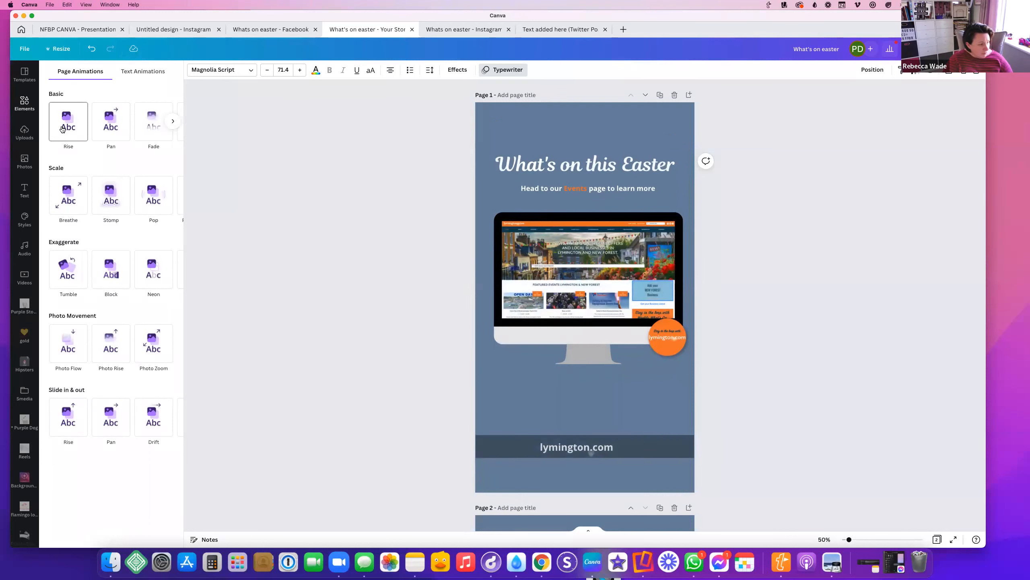
pyautogui.click(173, 121)
pyautogui.click(116, 133)
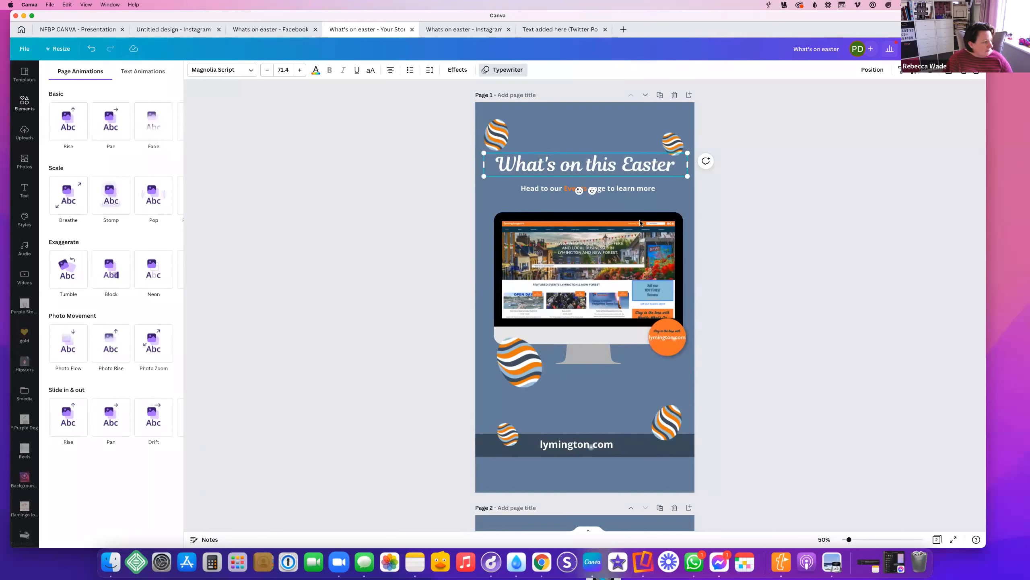
# Apply the Burst text animation to the Head to our Events subtitle
pyautogui.click(150, 77)
pyautogui.click(535, 191)
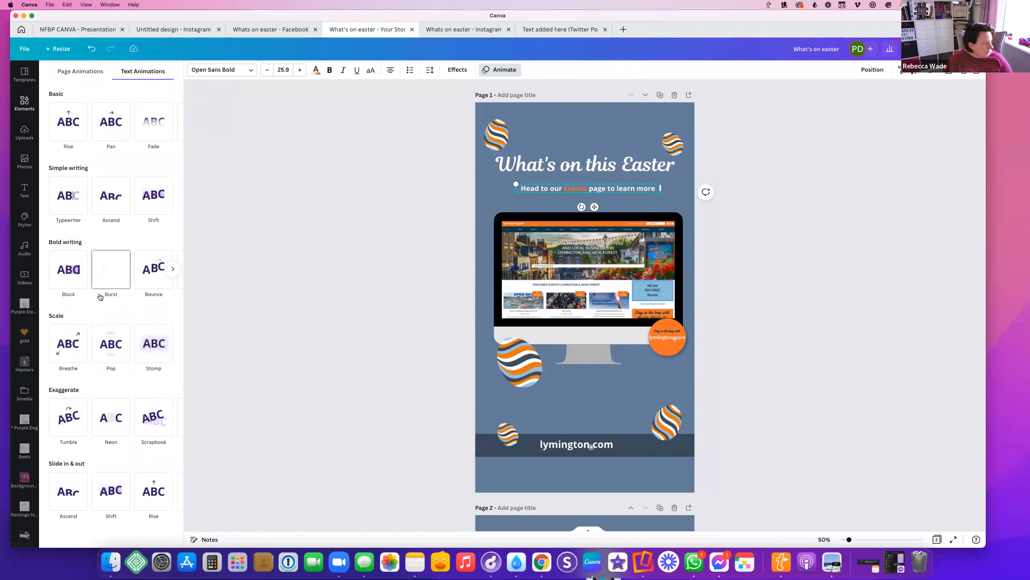
pyautogui.click(109, 286)
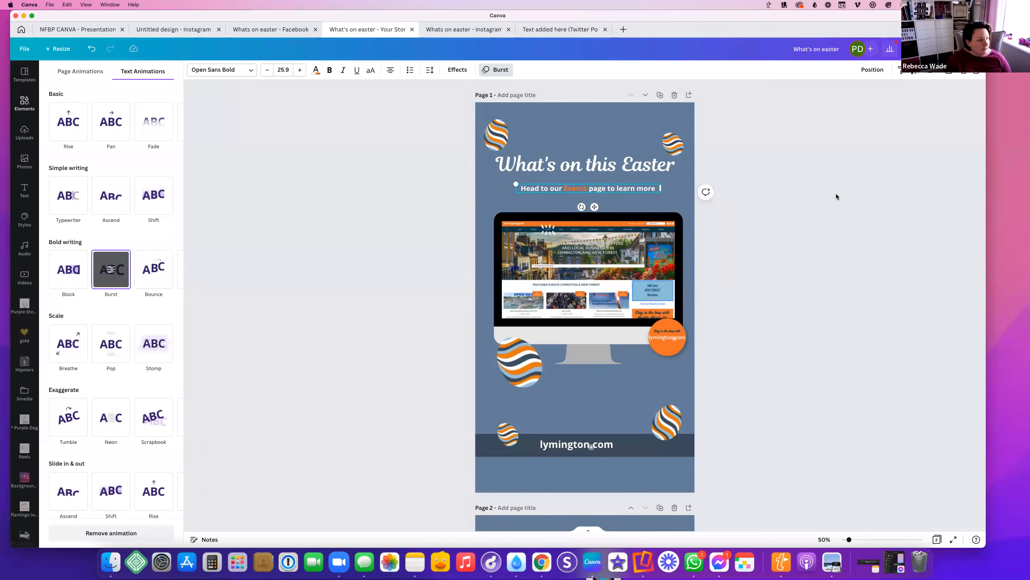
pyautogui.click(901, 195)
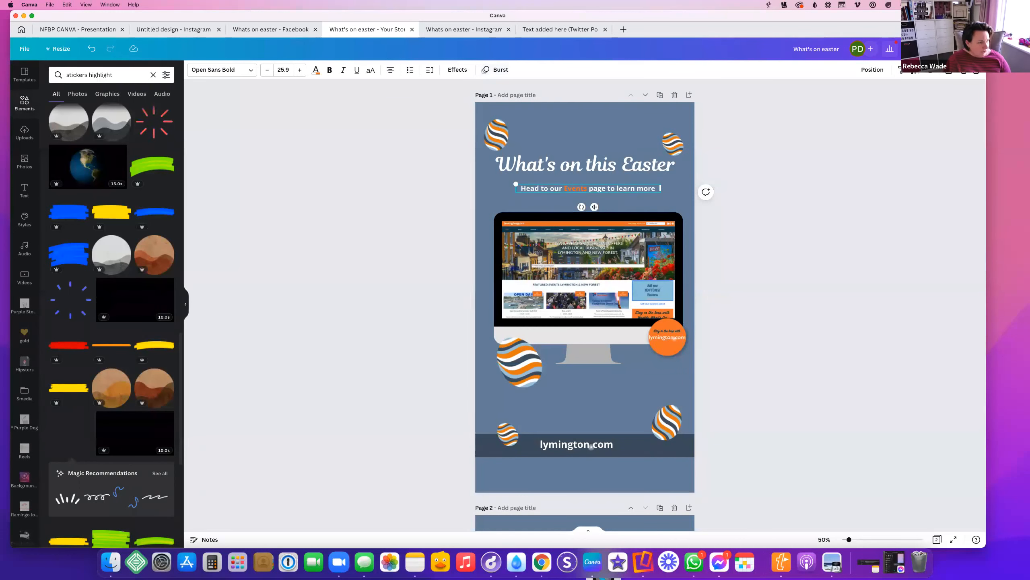
# Play a full-screen preview of the story, then exit back to the editor
pyautogui.scroll(-5, 674, 339)
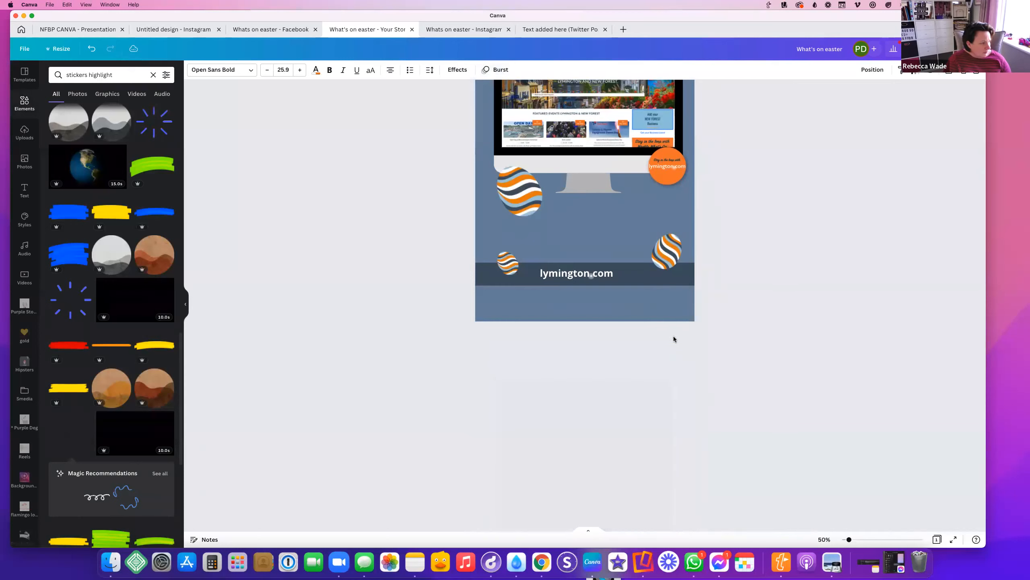
pyautogui.scroll(5, 674, 339)
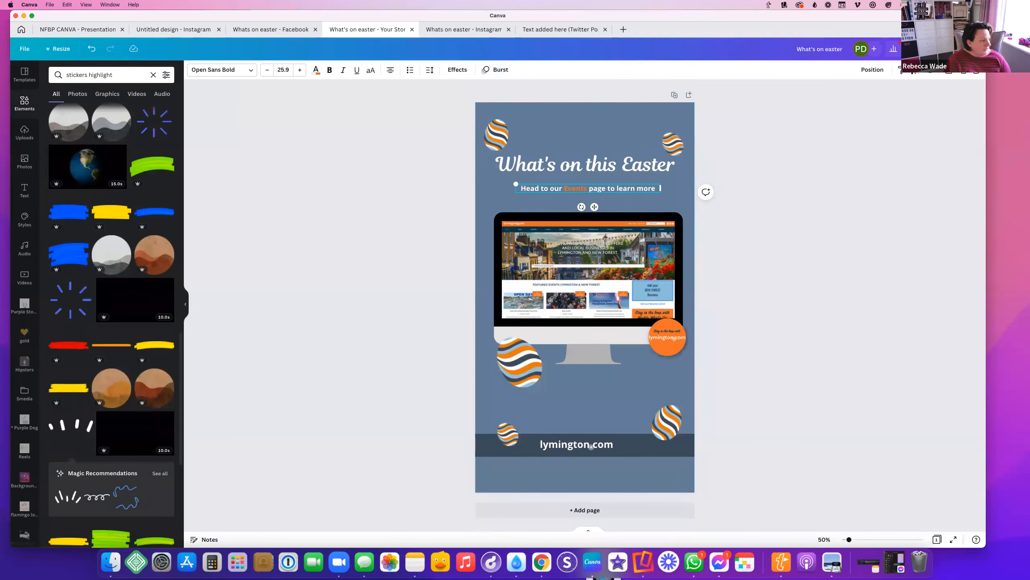
pyautogui.click(920, 48)
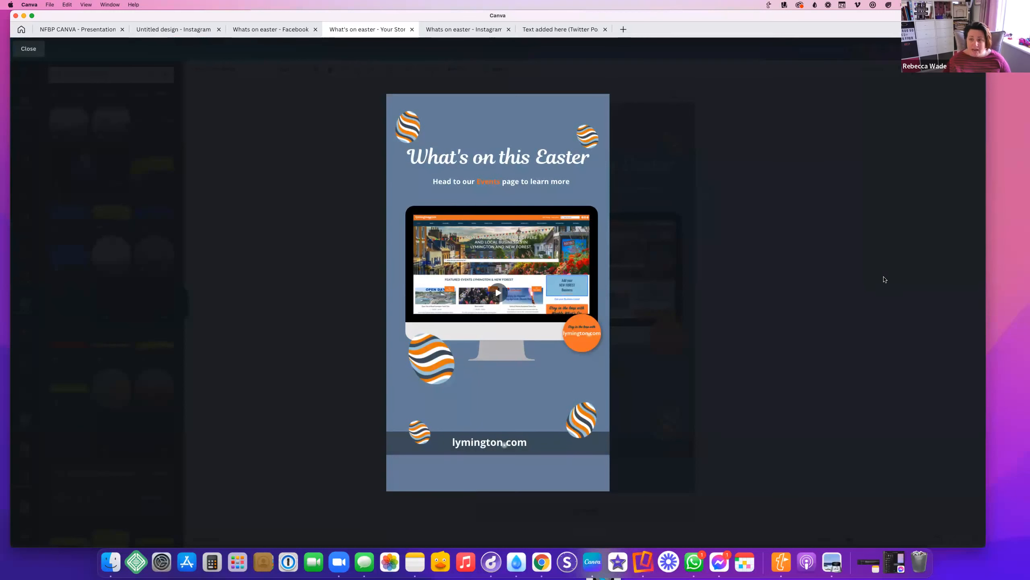
pyautogui.press('Escape')
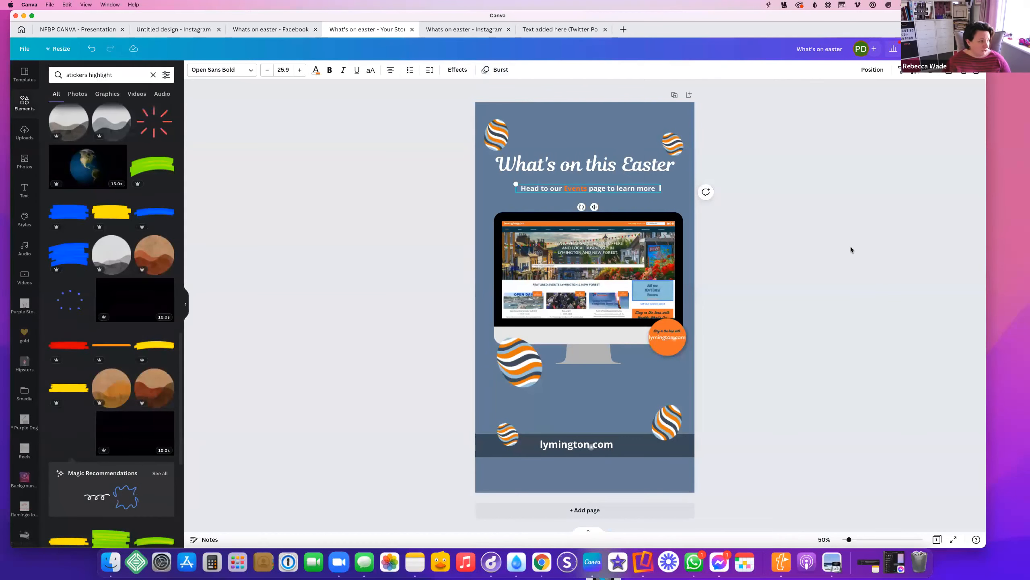
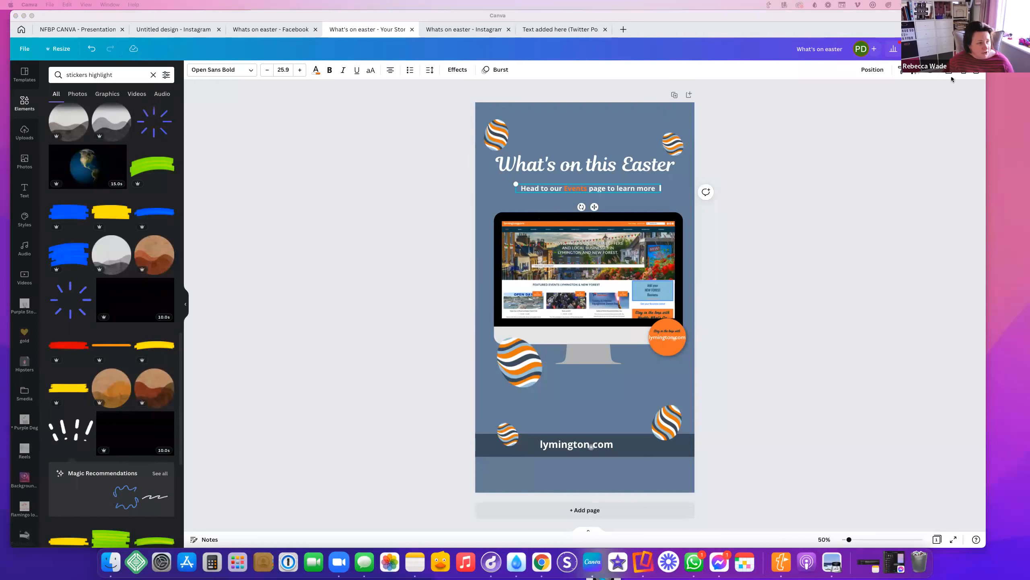
# Change the Easter story's download file type from MP4 video to JPG
pyautogui.click(962, 49)
pyautogui.click(963, 49)
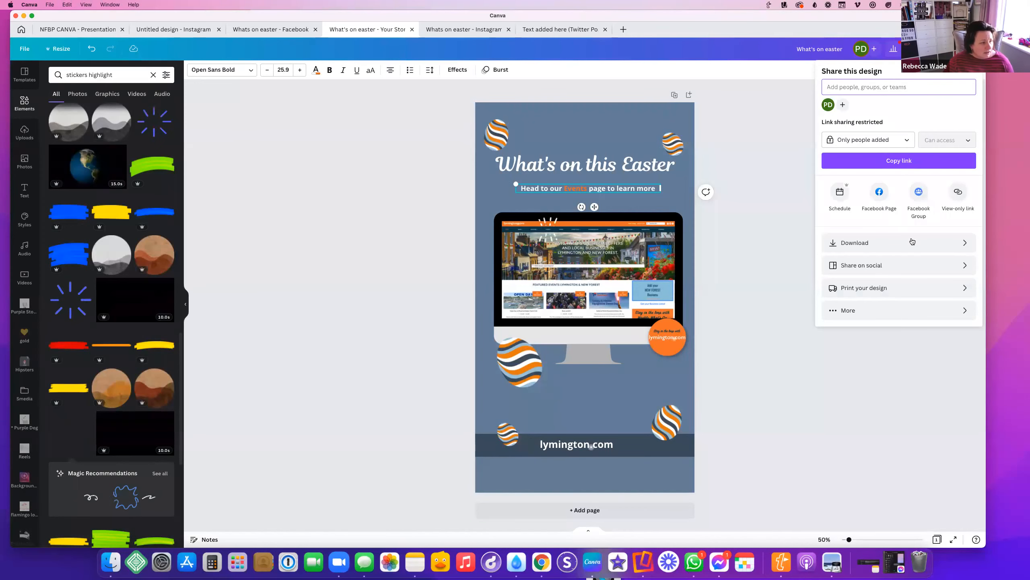
pyautogui.click(855, 242)
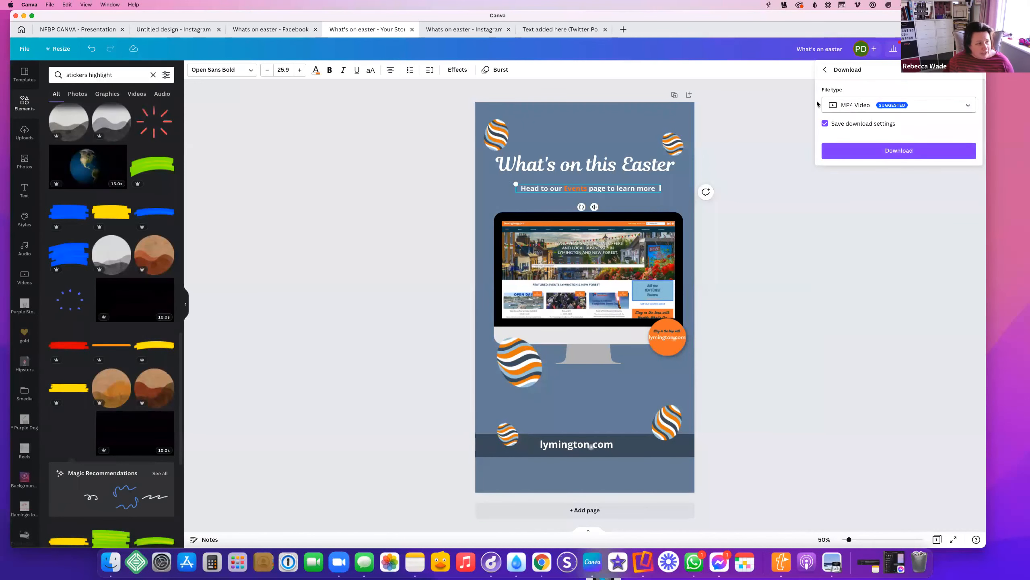
pyautogui.click(870, 105)
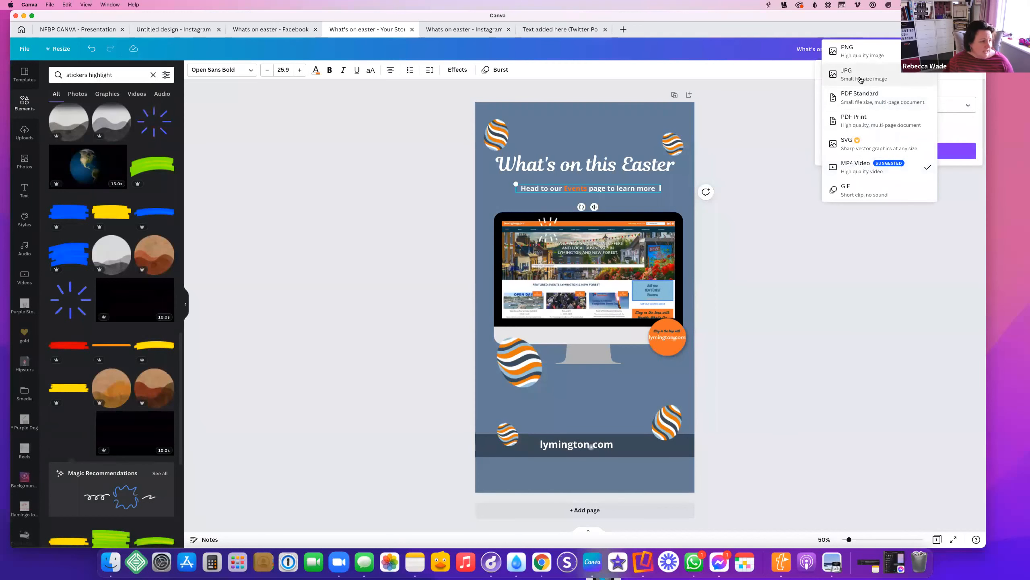
pyautogui.click(848, 69)
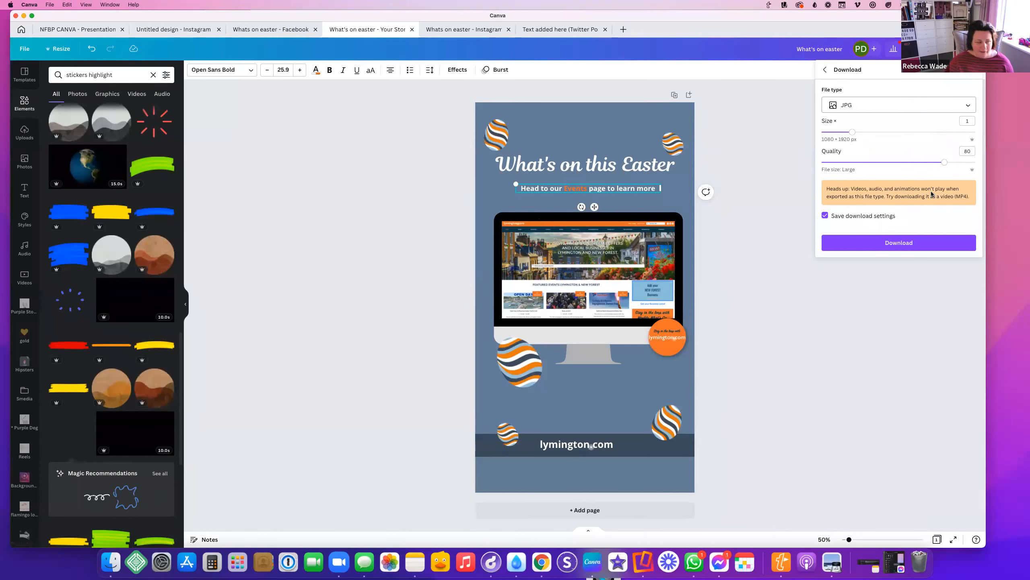
pyautogui.click(764, 246)
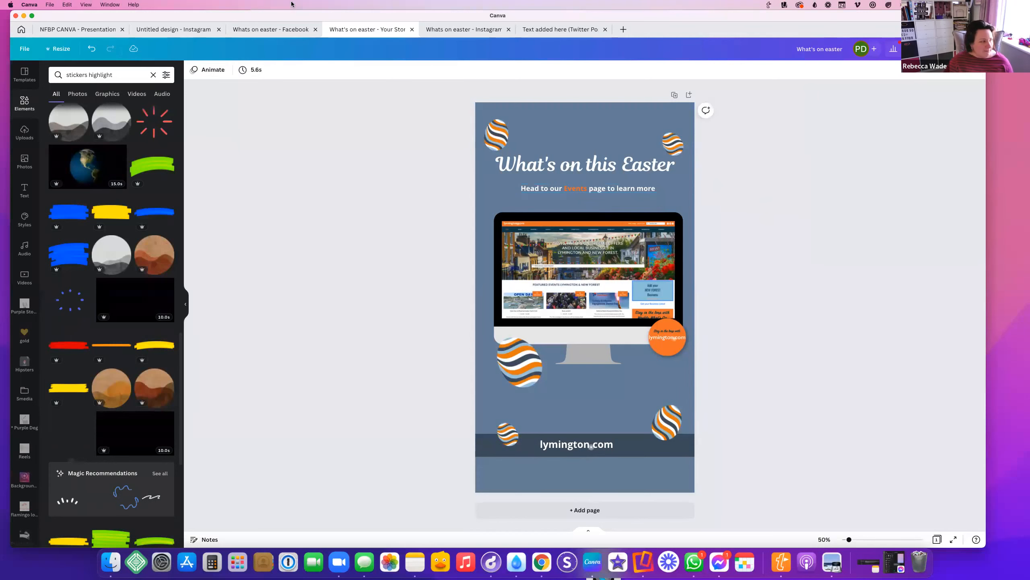
# Search the audio library for 'easter', then clear the search back to categories
pyautogui.click(24, 247)
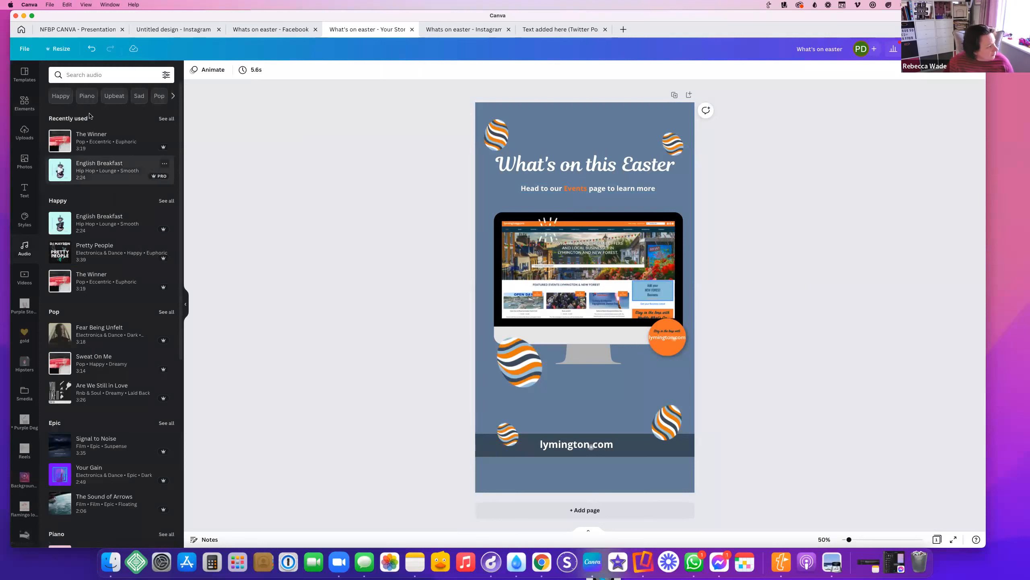
pyautogui.click(100, 81)
pyautogui.write('easter')
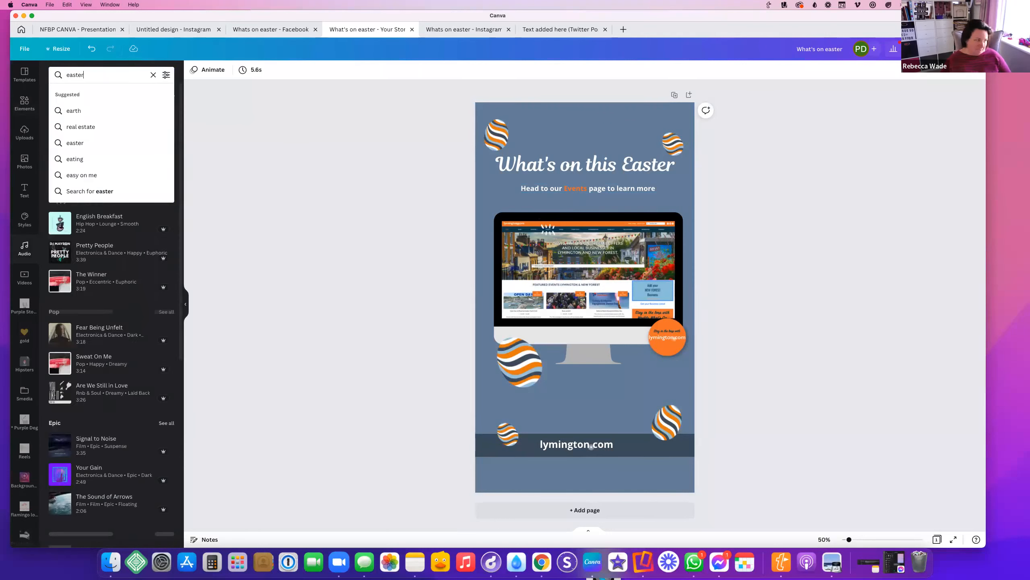
pyautogui.press('Return')
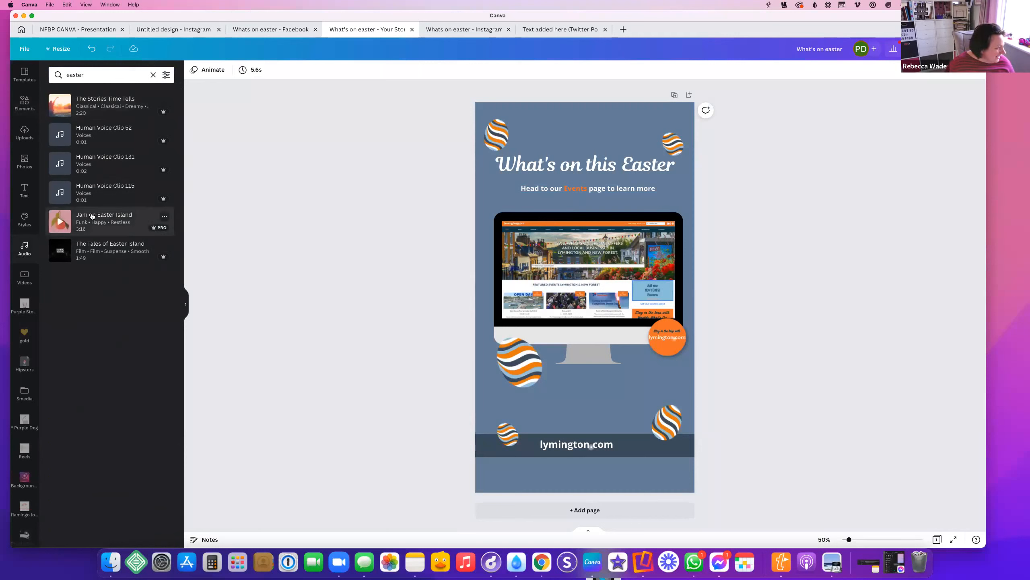
pyautogui.doubleClick(101, 75)
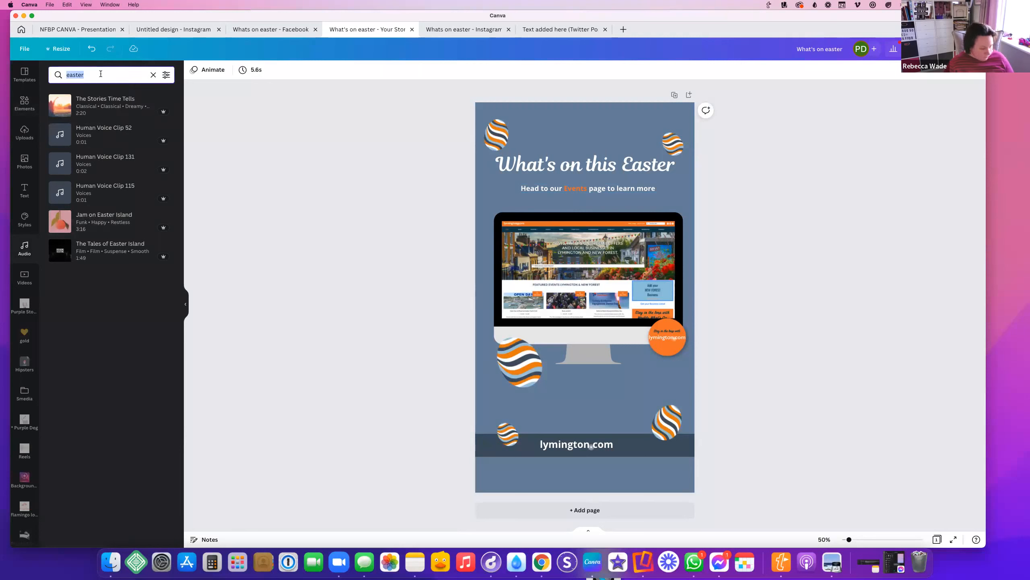
pyautogui.press('BackSpace')
pyautogui.click(322, 191)
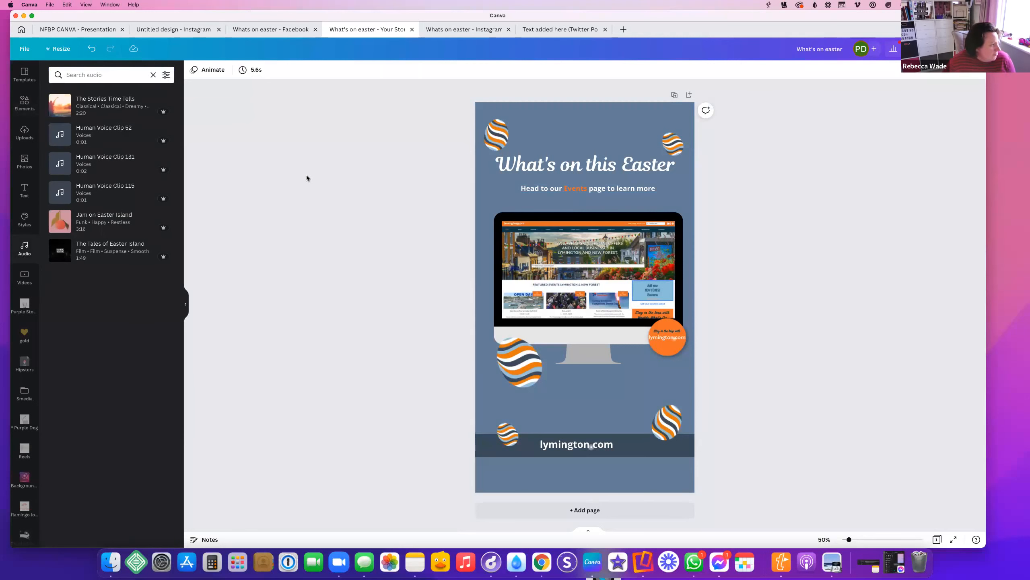
pyautogui.click(153, 75)
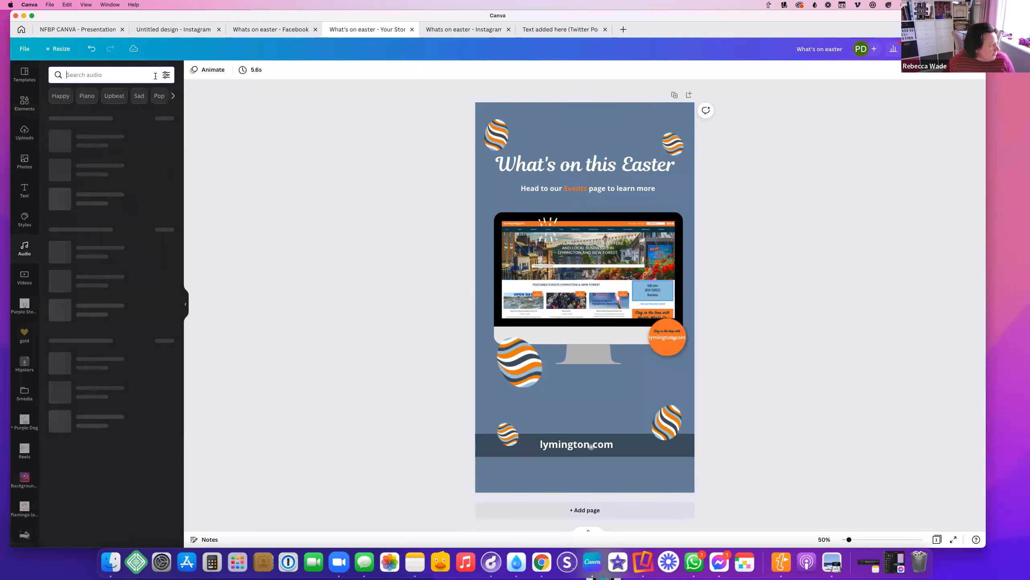
# Add the English Breakfast track from the Happy category and preview it
pyautogui.click(53, 99)
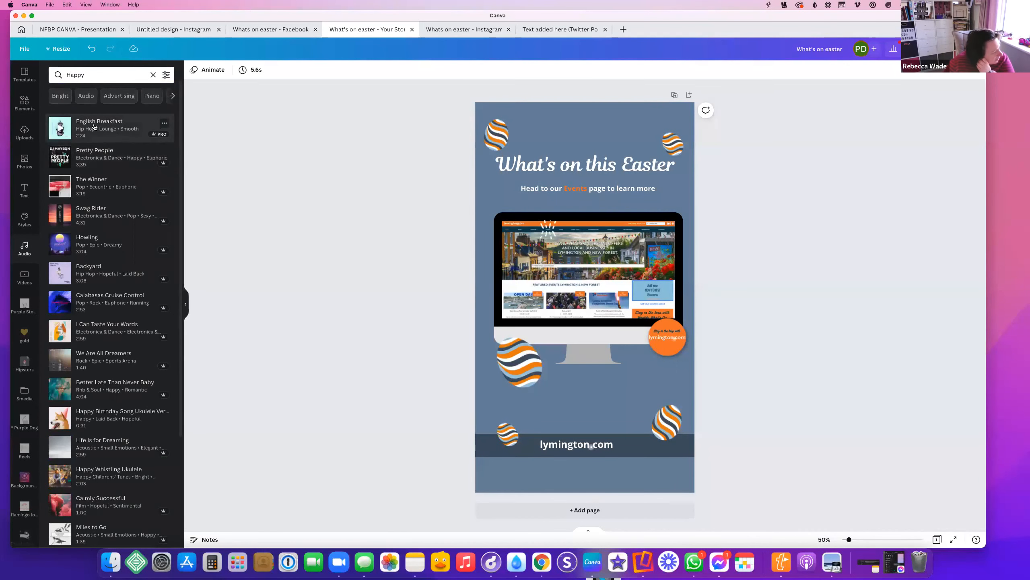
pyautogui.click(94, 126)
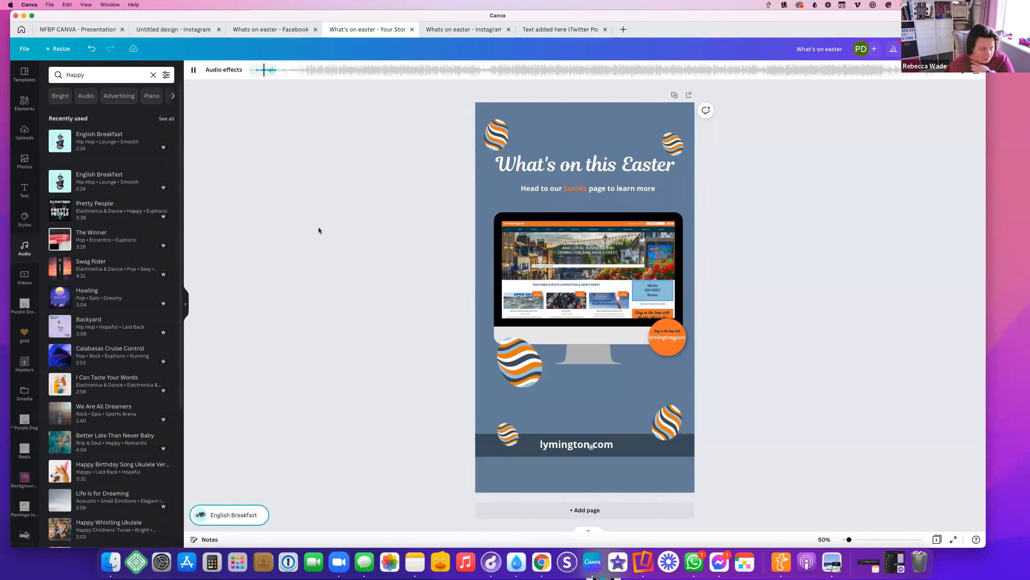
pyautogui.click(194, 71)
pyautogui.click(250, 514)
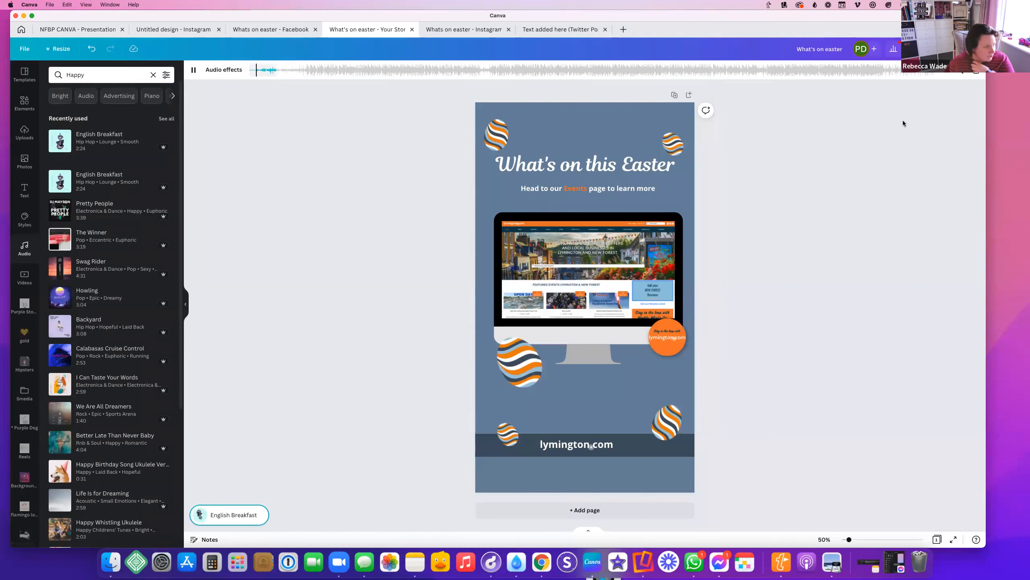
pyautogui.click(976, 70)
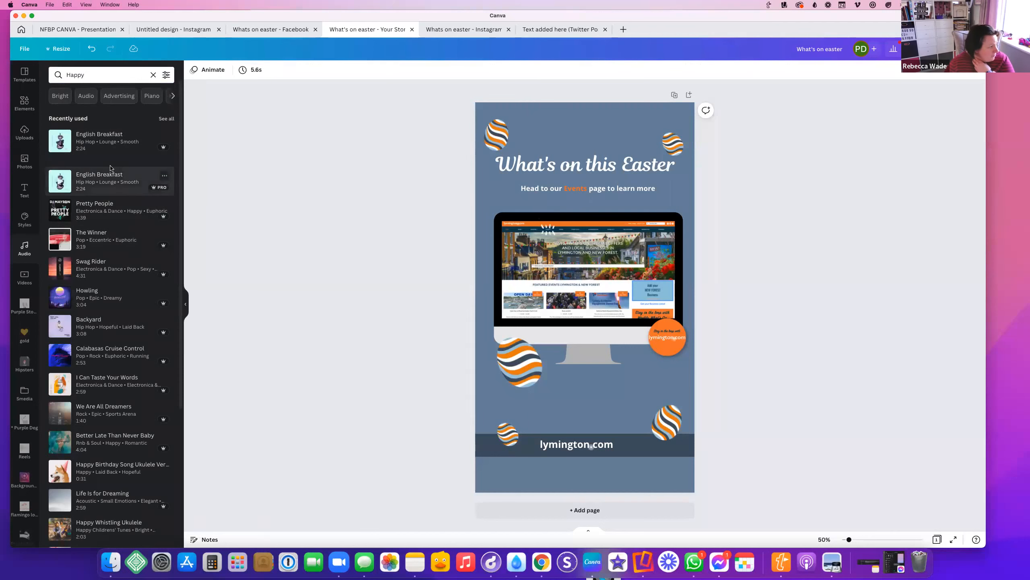
# Add the Swag Rider track, play and stop it, then clear the Happy search
pyautogui.scroll(-1, 83, 224)
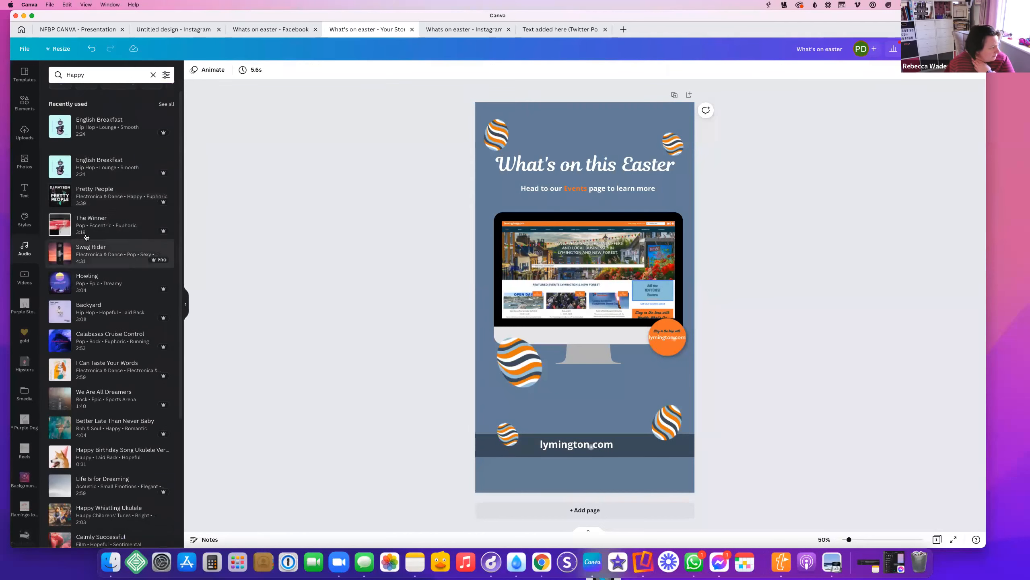
pyautogui.click(83, 261)
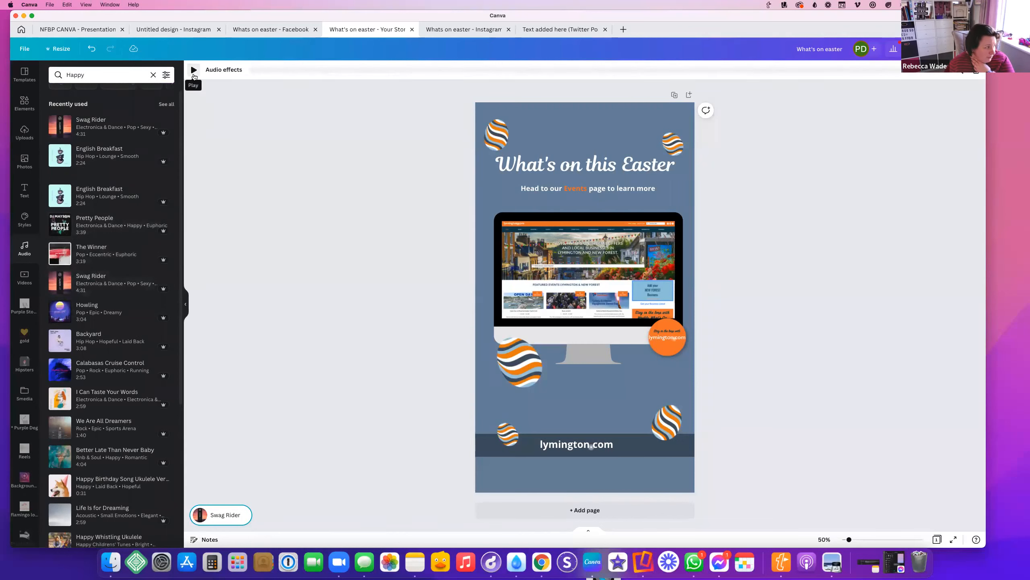
pyautogui.click(194, 71)
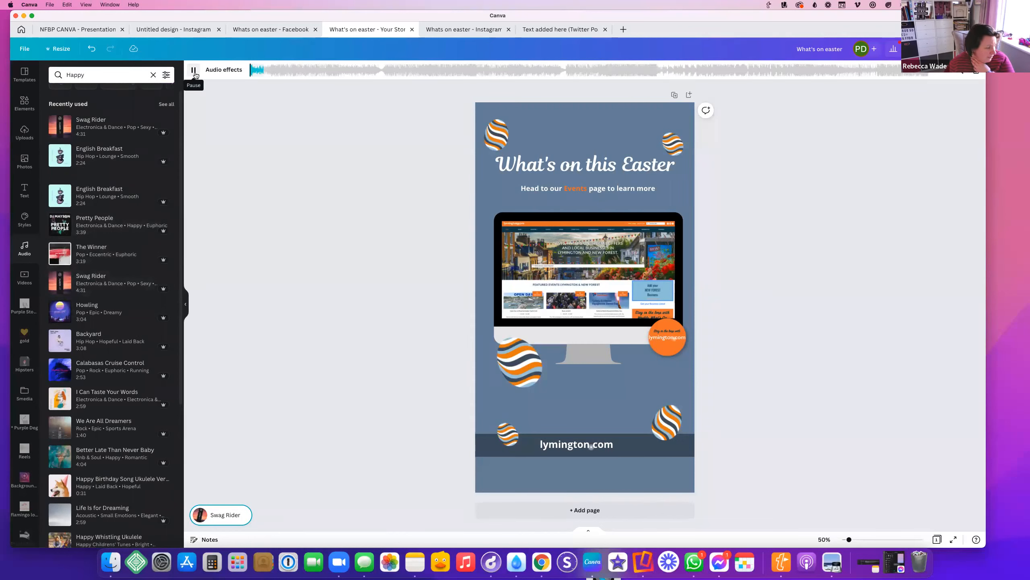
pyautogui.click(194, 71)
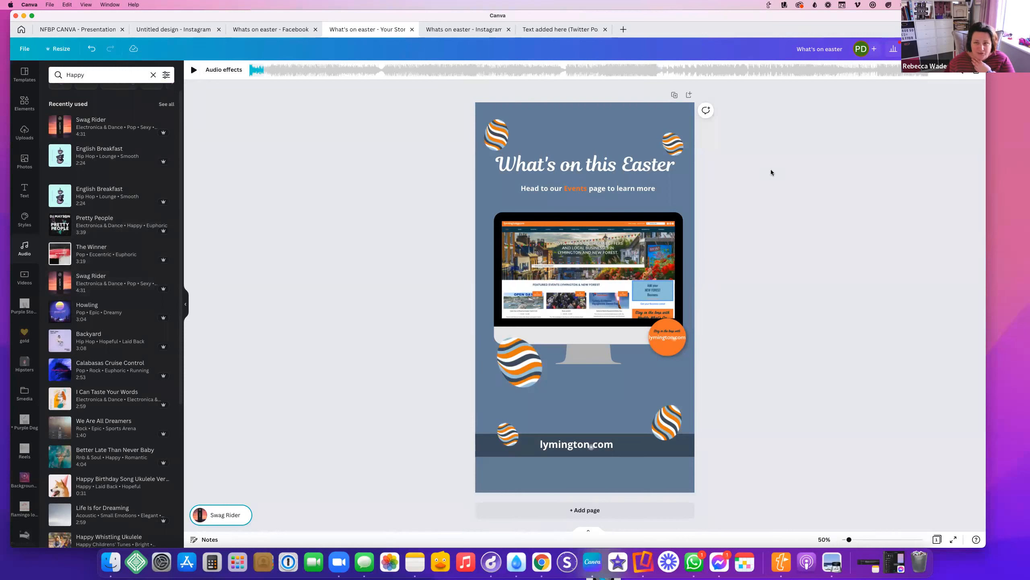
pyautogui.click(977, 72)
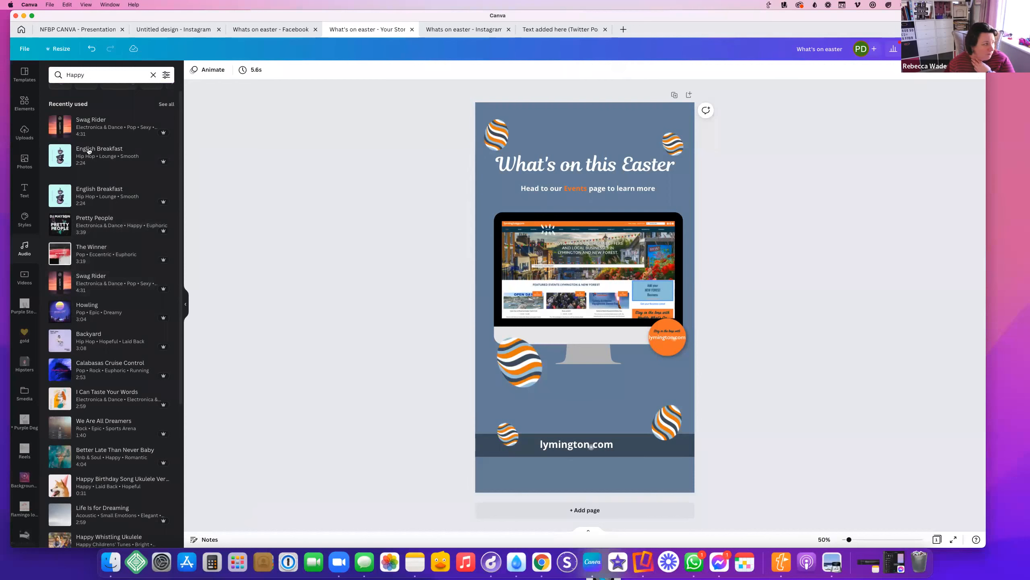
pyautogui.click(153, 76)
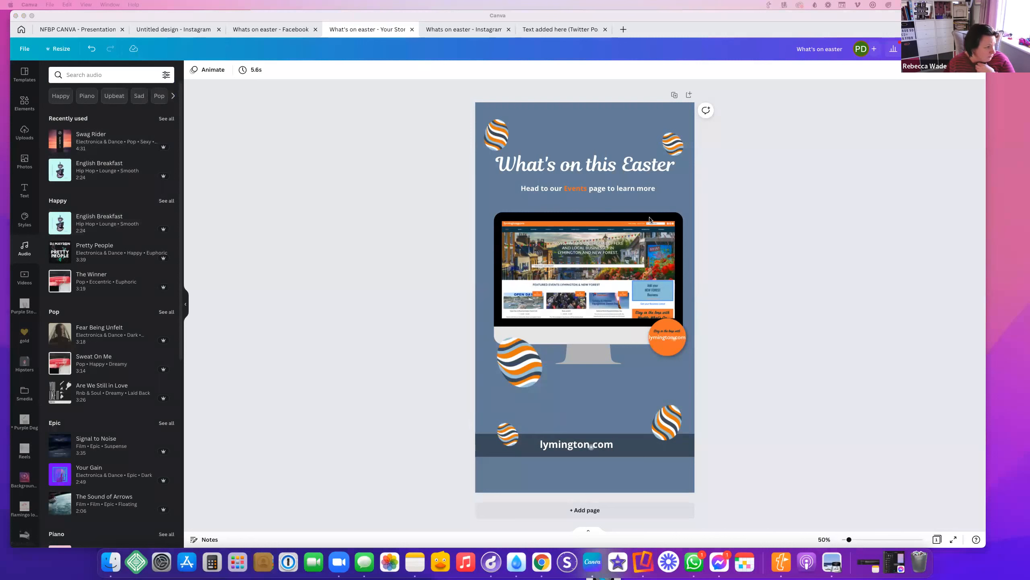
# Browse the sticker results, templates, audio, text and brand style panels
pyautogui.click(193, 158)
pyautogui.click(344, 290)
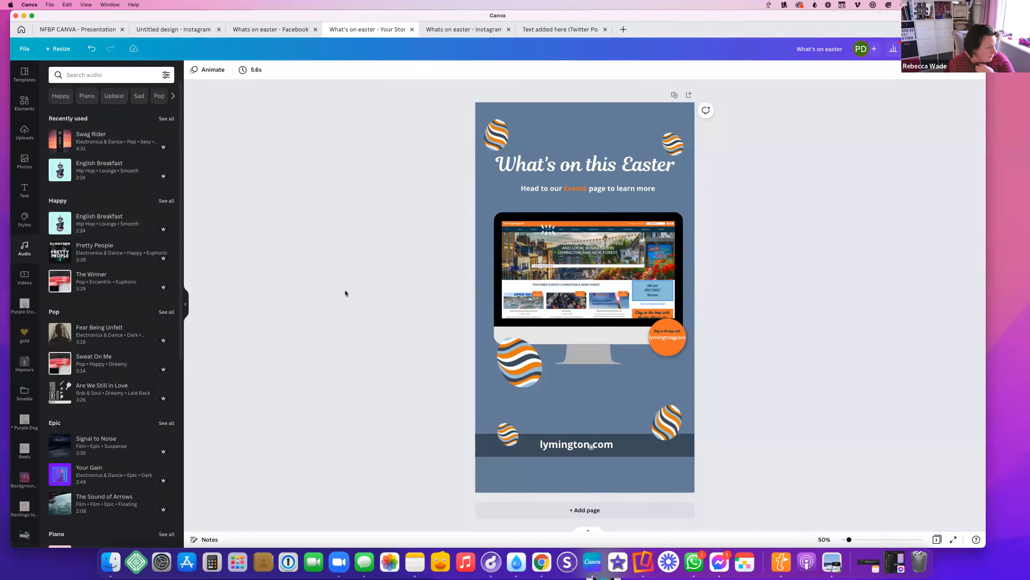
pyautogui.click(676, 293)
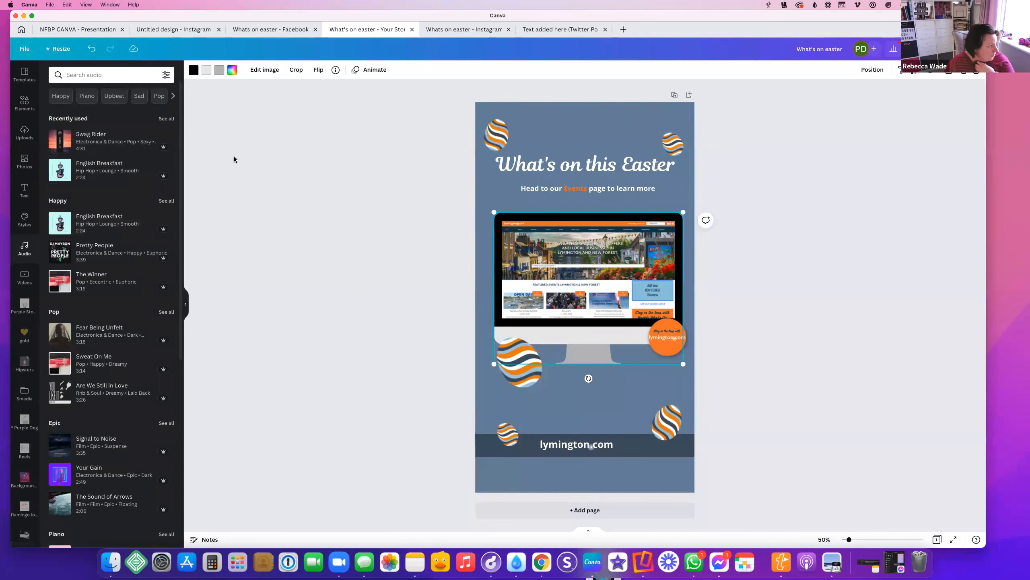
pyautogui.click(23, 109)
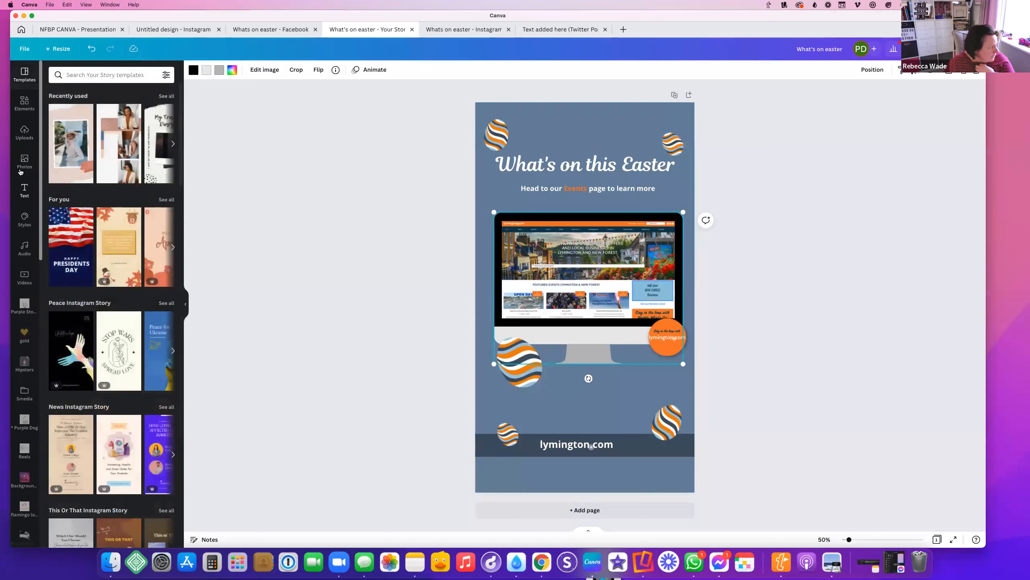
pyautogui.click(25, 243)
pyautogui.click(24, 196)
pyautogui.click(24, 219)
pyautogui.click(307, 154)
# Select the page background and start adding a custom document colour with the sampler
pyautogui.click(592, 147)
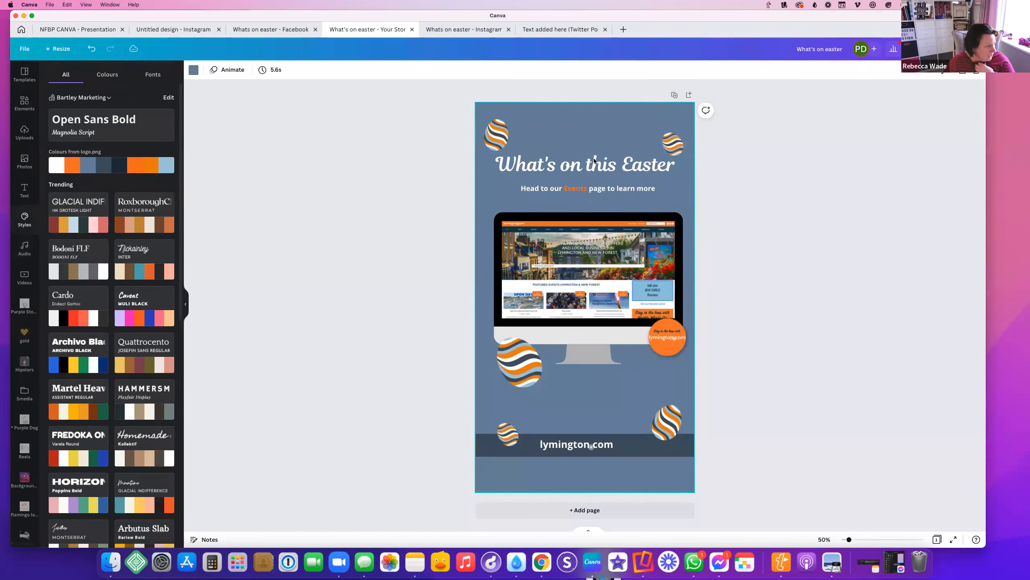
pyautogui.click(193, 69)
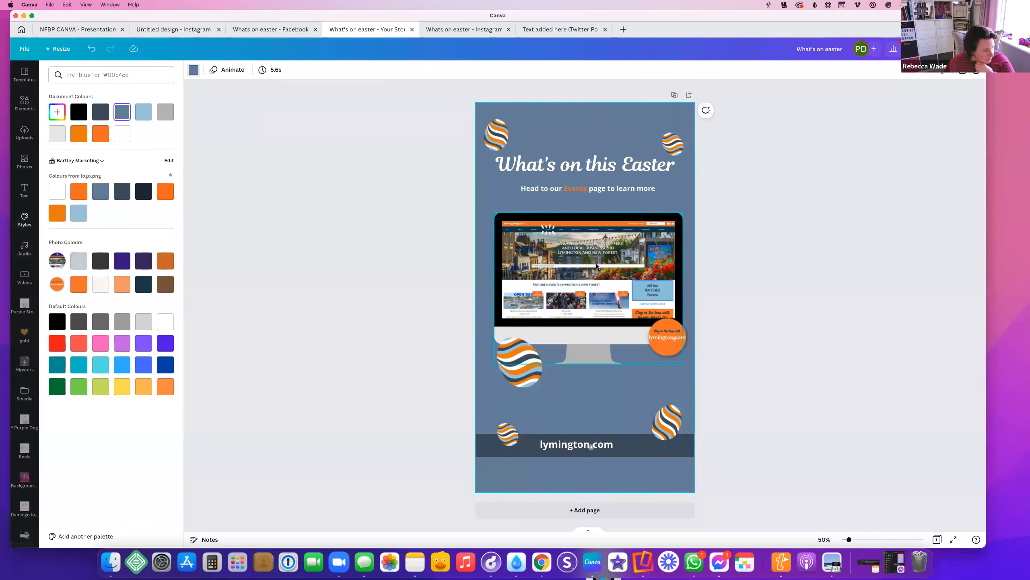
pyautogui.click(57, 112)
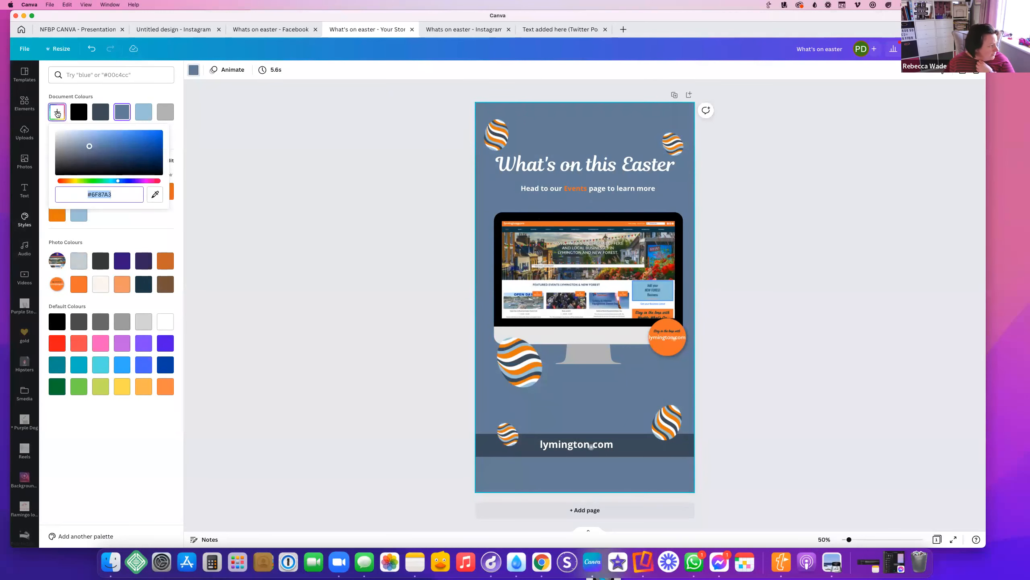
pyautogui.click(155, 196)
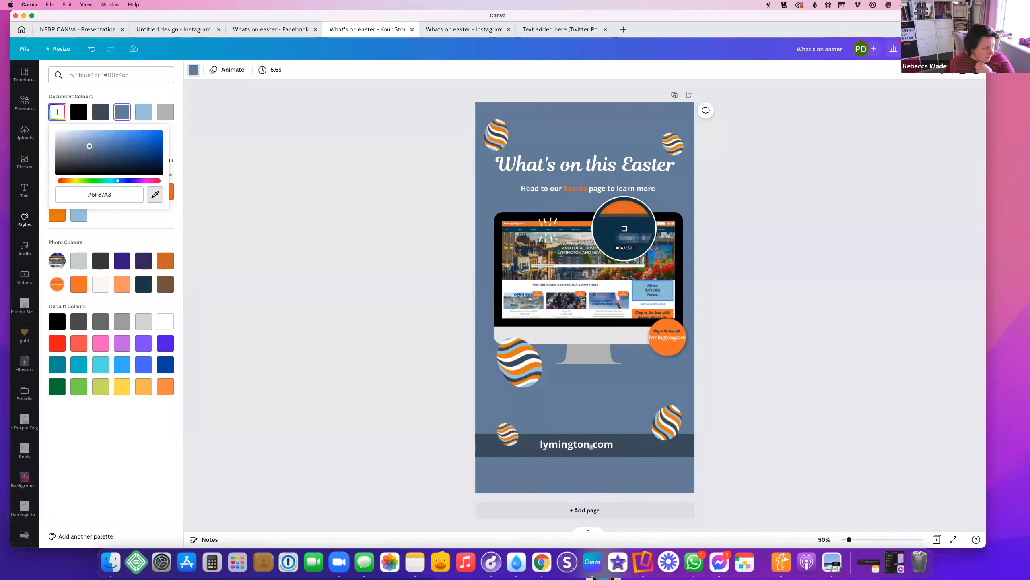
pyautogui.click(654, 273)
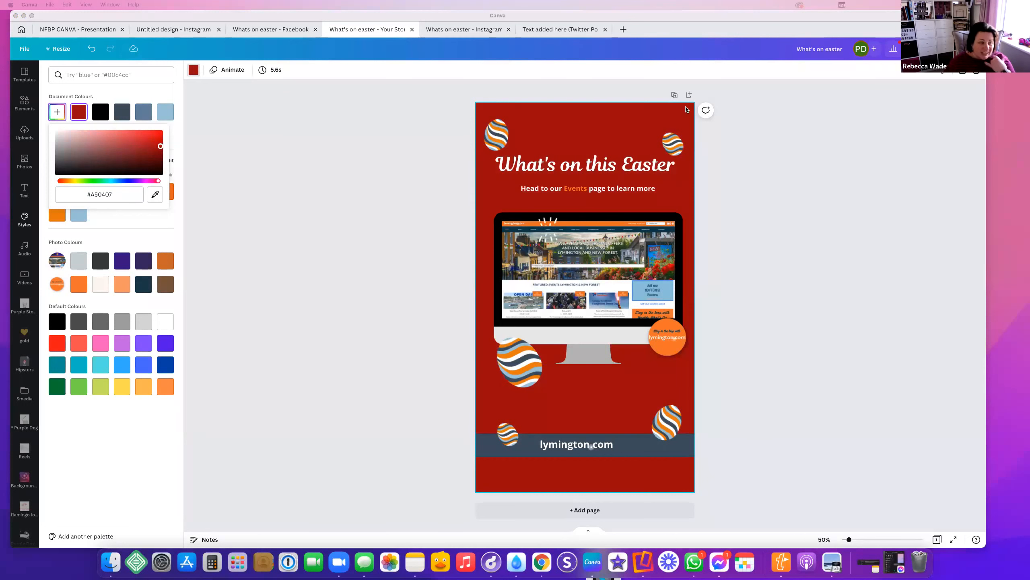
pyautogui.click(840, 144)
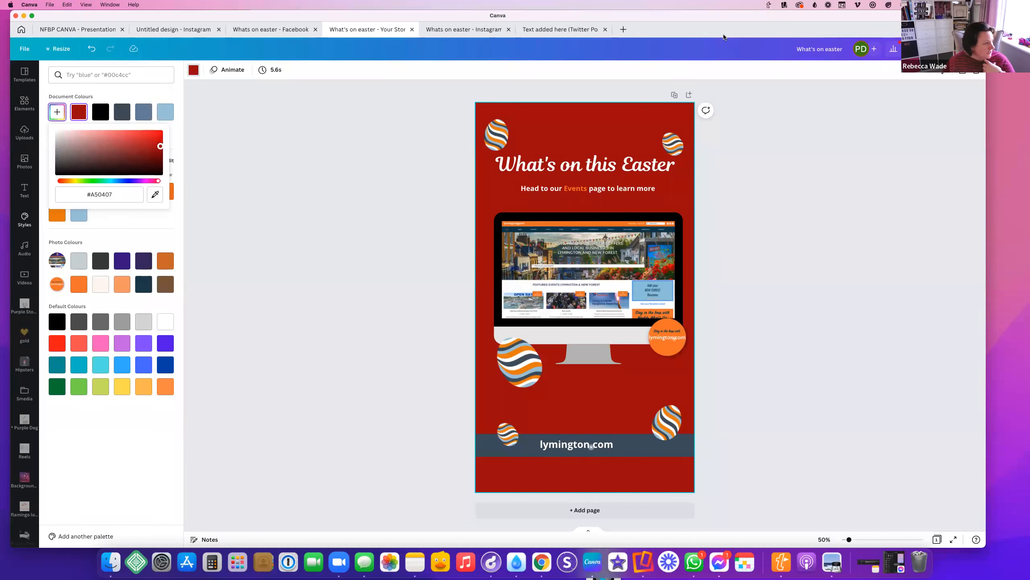
pyautogui.click(463, 29)
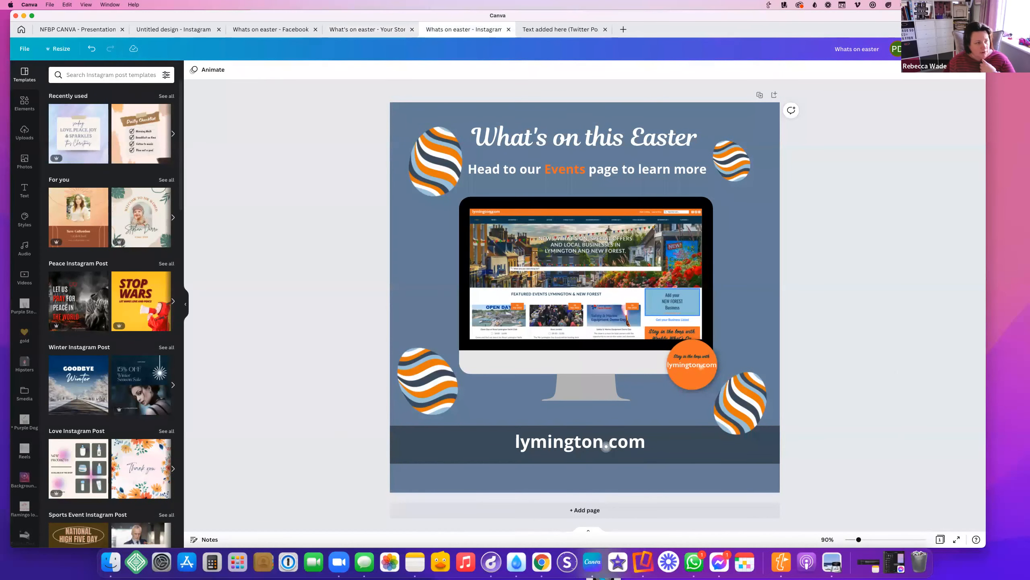
# Schedule the Instagram Easter design for Wednesday 30 March at 11:46
pyautogui.click(964, 49)
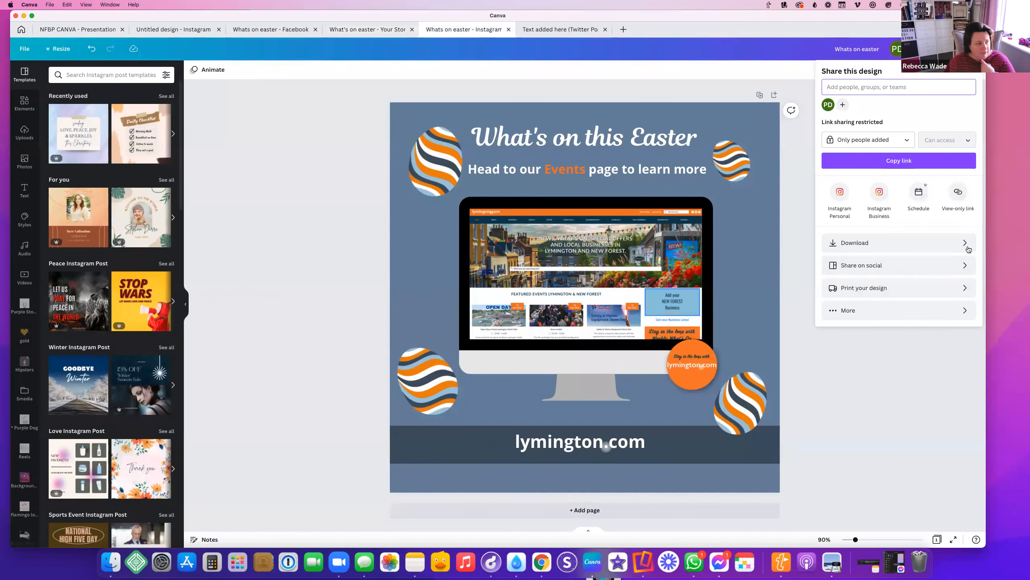
pyautogui.click(919, 197)
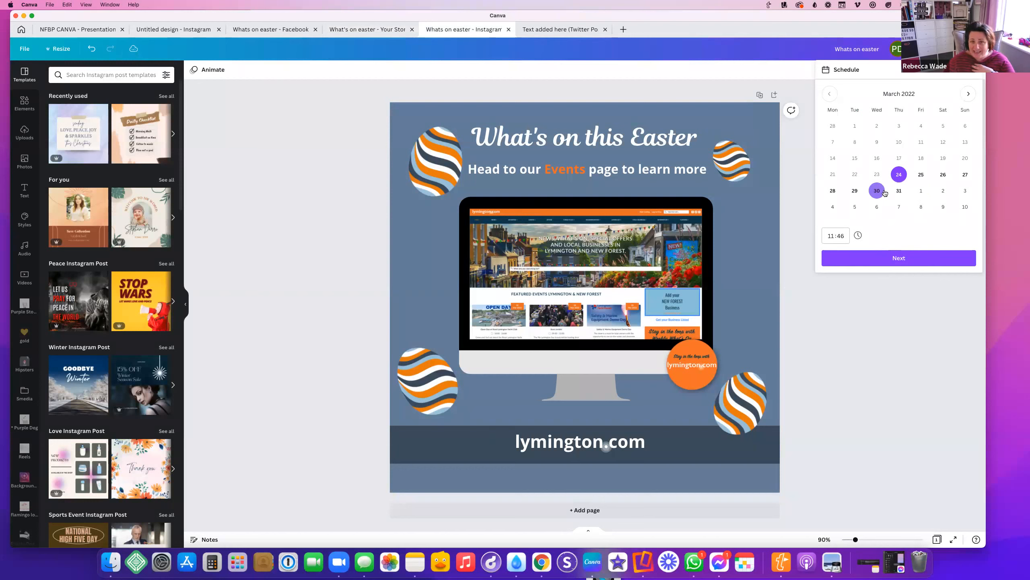
pyautogui.click(878, 192)
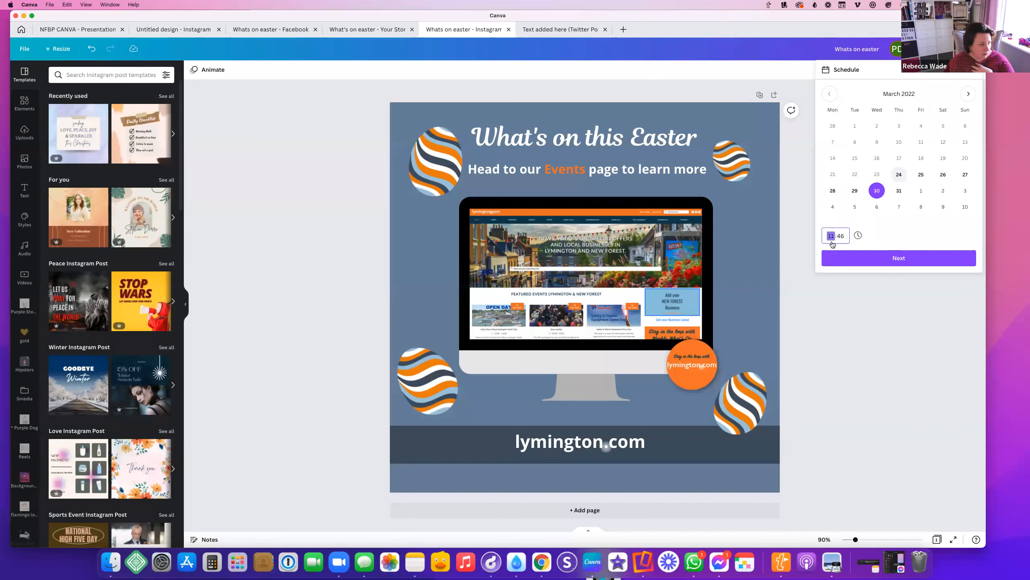
pyautogui.click(901, 259)
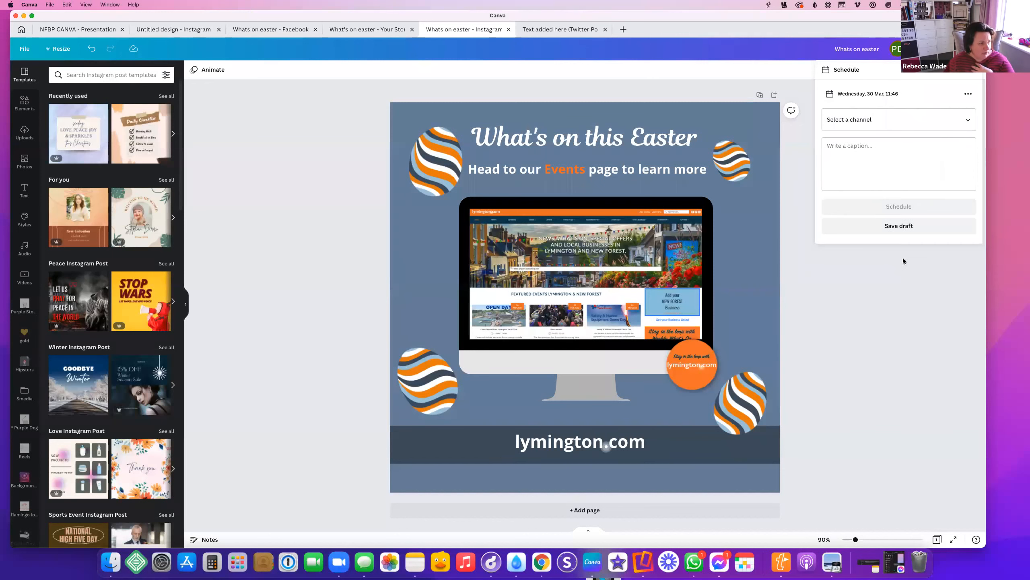
# Choose the Brilliant Branding Pinterest board as the posting channel
pyautogui.click(975, 121)
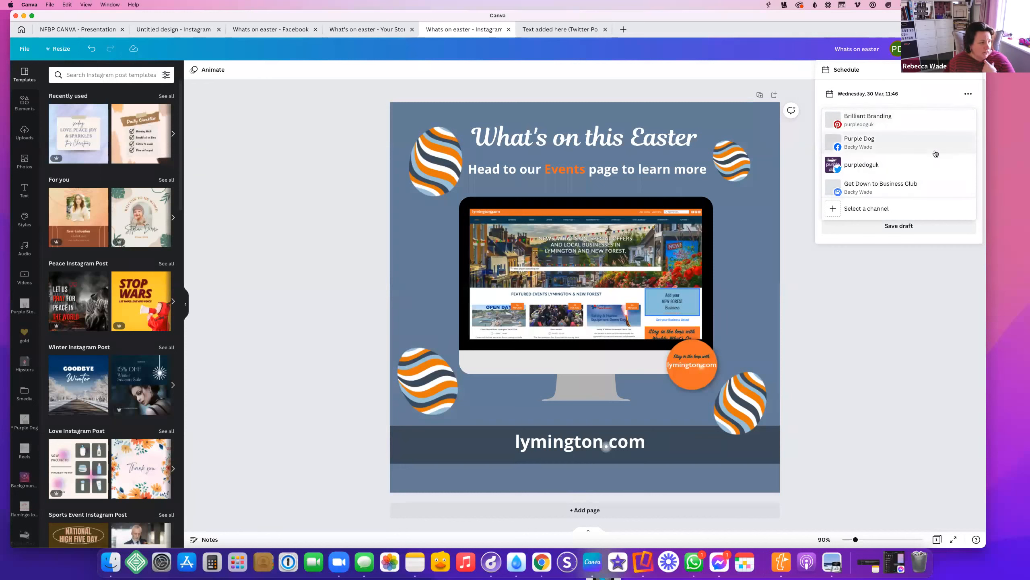
pyautogui.click(867, 186)
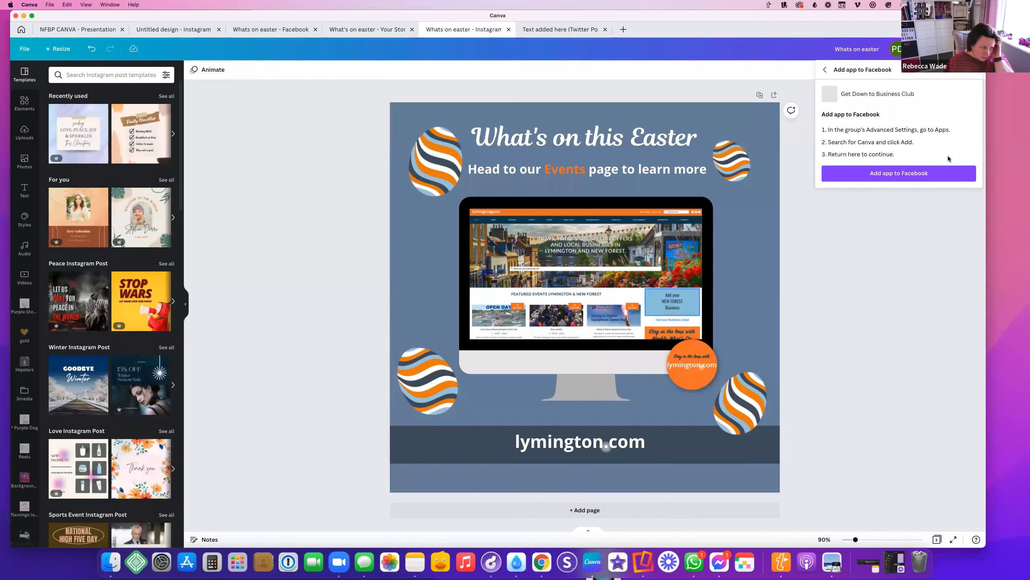
pyautogui.click(825, 69)
pyautogui.click(894, 121)
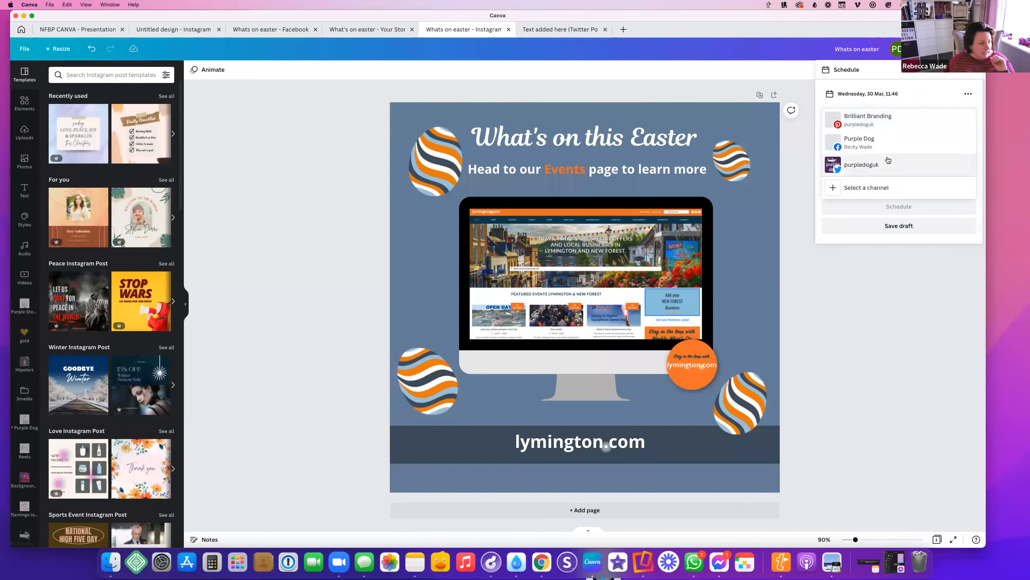
pyautogui.click(872, 134)
# Title the post 'What's on this easter', add a caption, paste the lymington.com link, and save as draft
pyautogui.click(843, 183)
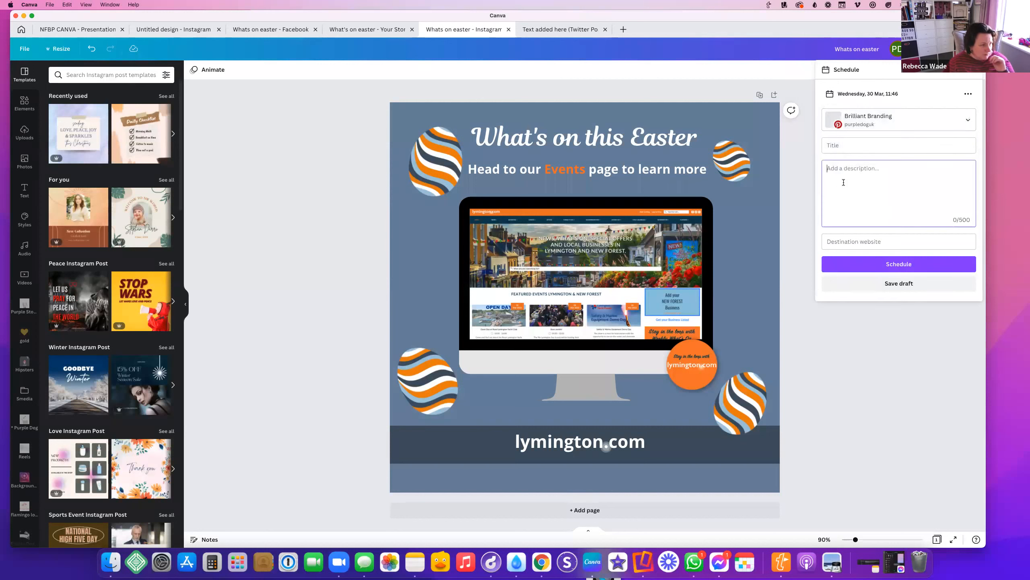
pyautogui.click(837, 146)
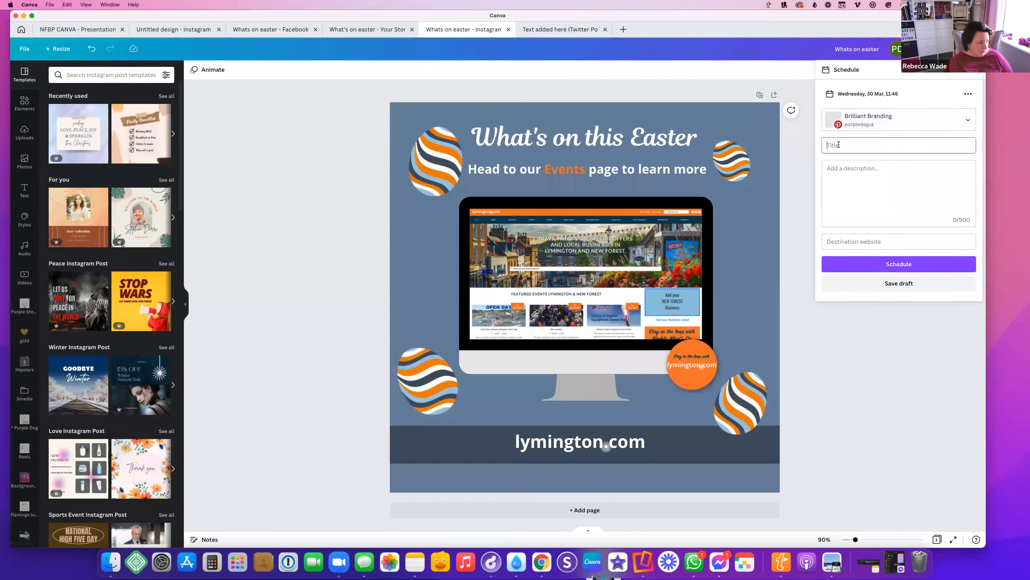
pyautogui.write("What's on this easter")
pyautogui.click(855, 188)
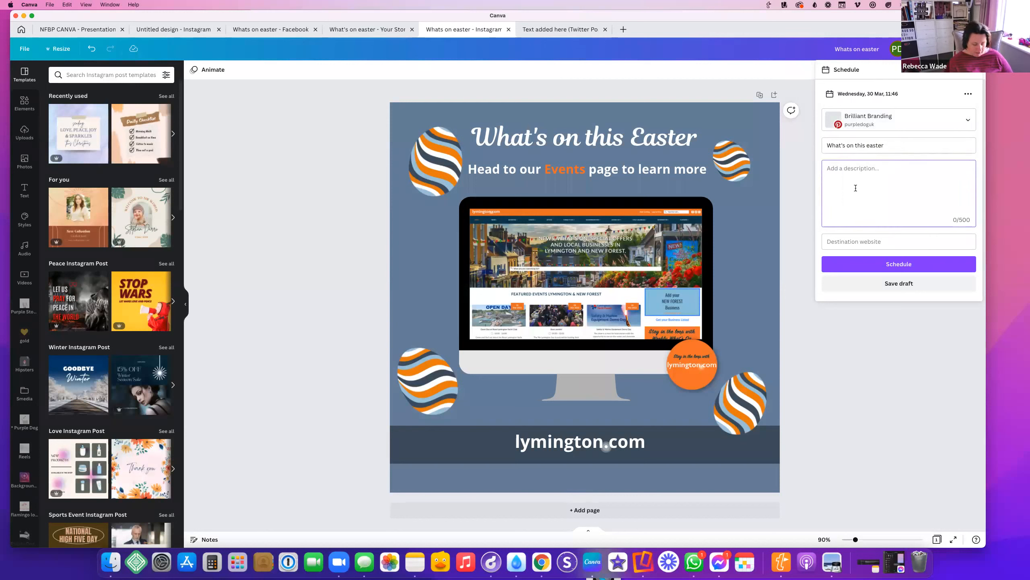
pyautogui.write('Wrri')
pyautogui.write('ite my caption')
pyautogui.write('s')
pyautogui.click(875, 239)
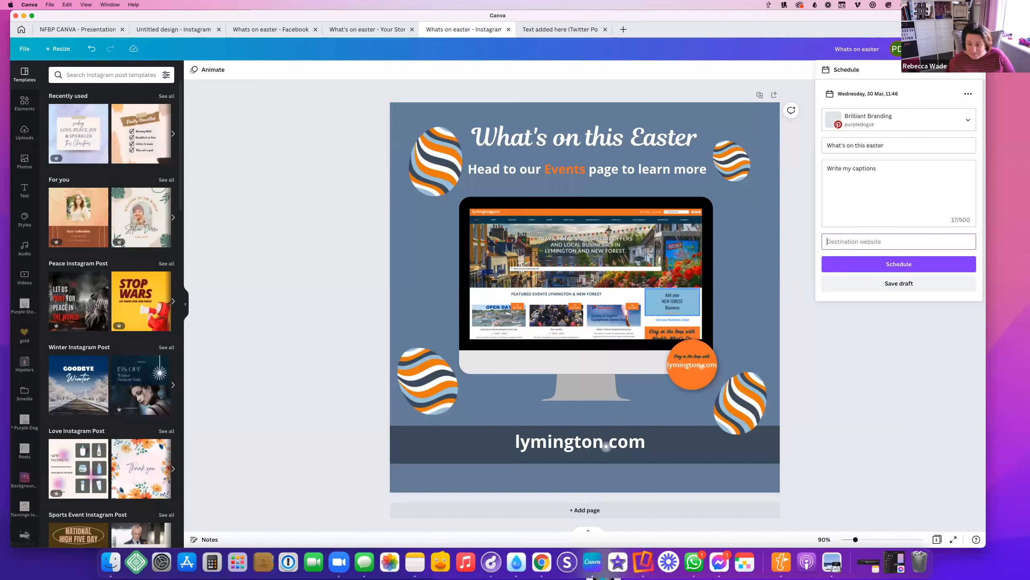
pyautogui.press('super+Tab')
pyautogui.write('https://lymington.com/')
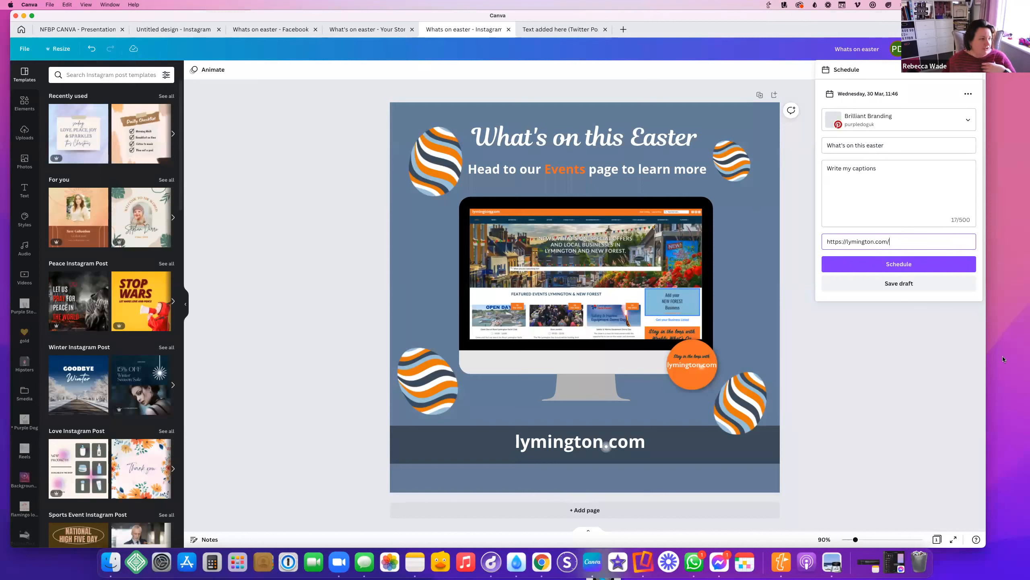
pyautogui.click(899, 283)
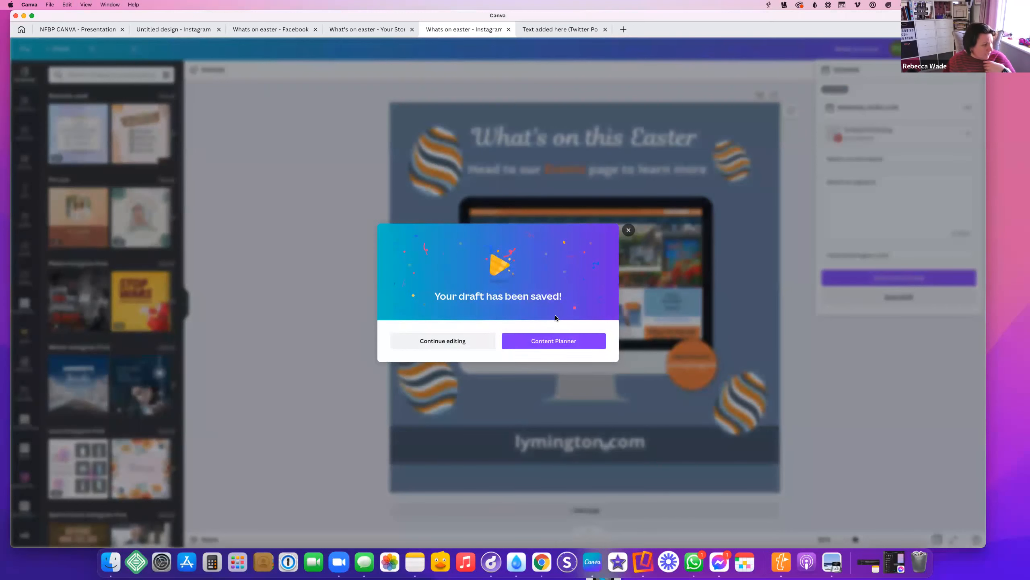
# Go to the Content Planner, return to Home, then reopen the planner calendar
pyautogui.click(539, 342)
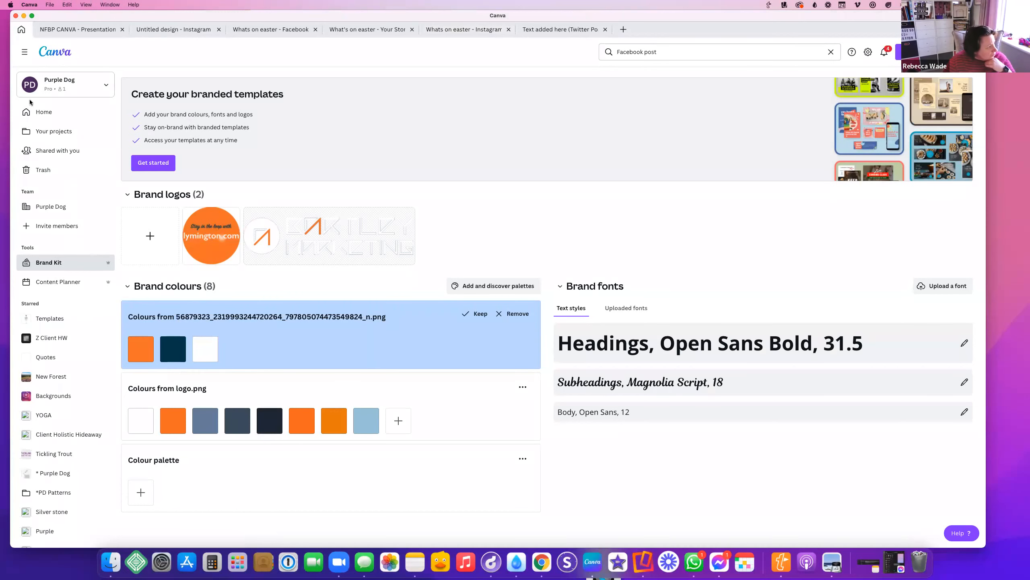
pyautogui.click(61, 53)
pyautogui.click(43, 287)
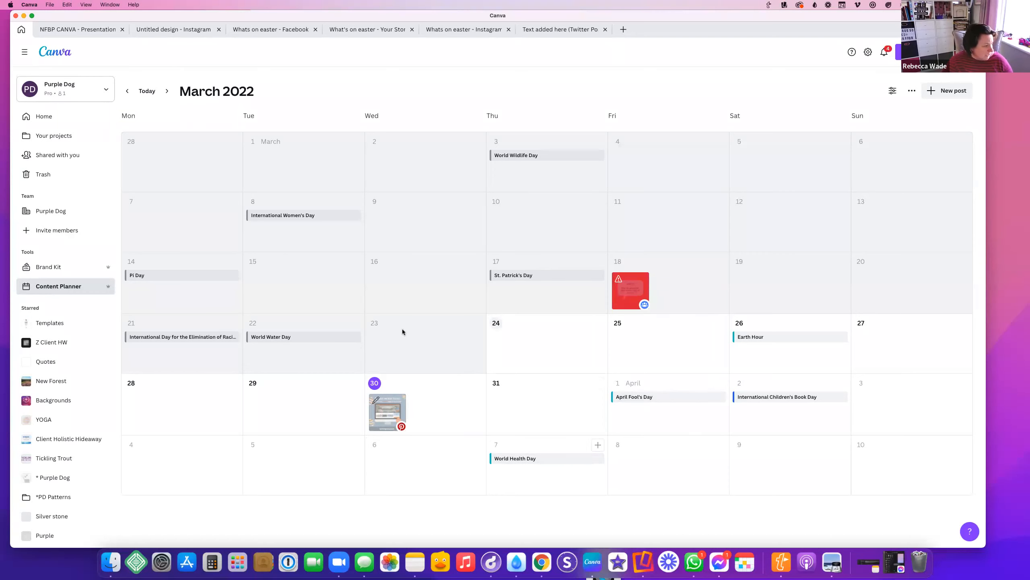
# Drag the Easter post from 30 March to 9 April, then to Monday 11 April, and open it
pyautogui.click(167, 91)
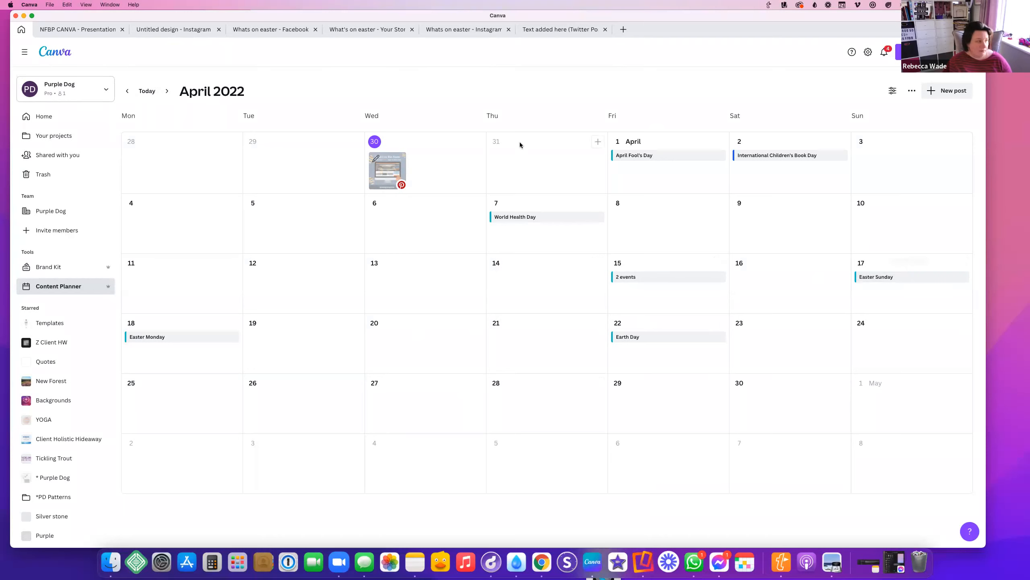
pyautogui.click(126, 92)
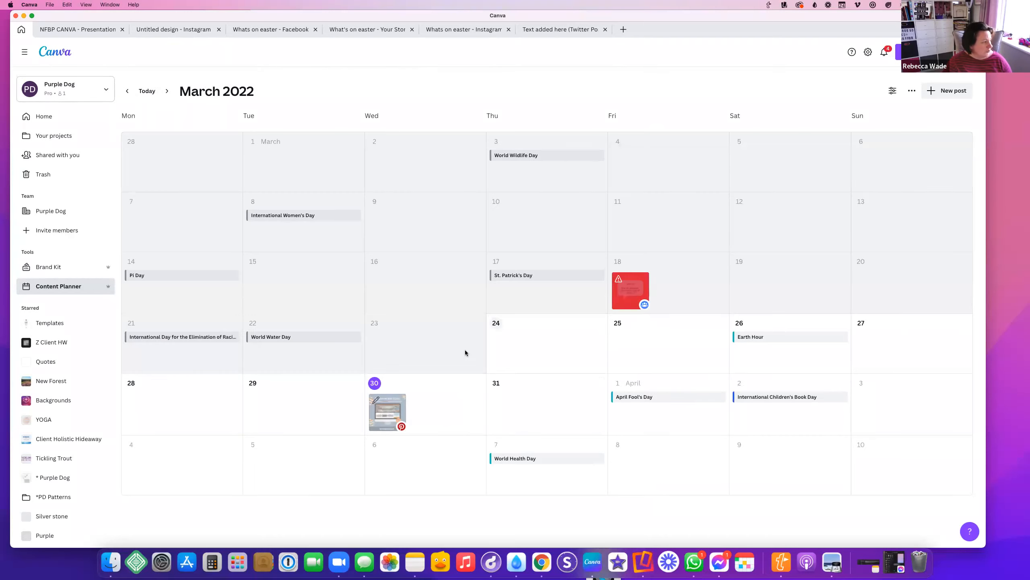
pyautogui.moveTo(713, 474); pyautogui.dragTo(755, 471)
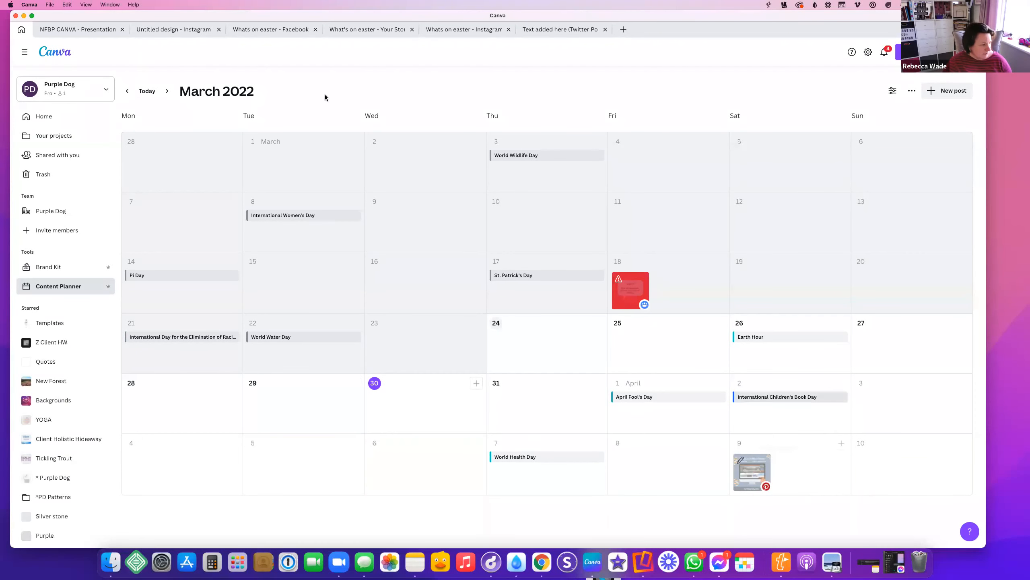
pyautogui.click(167, 91)
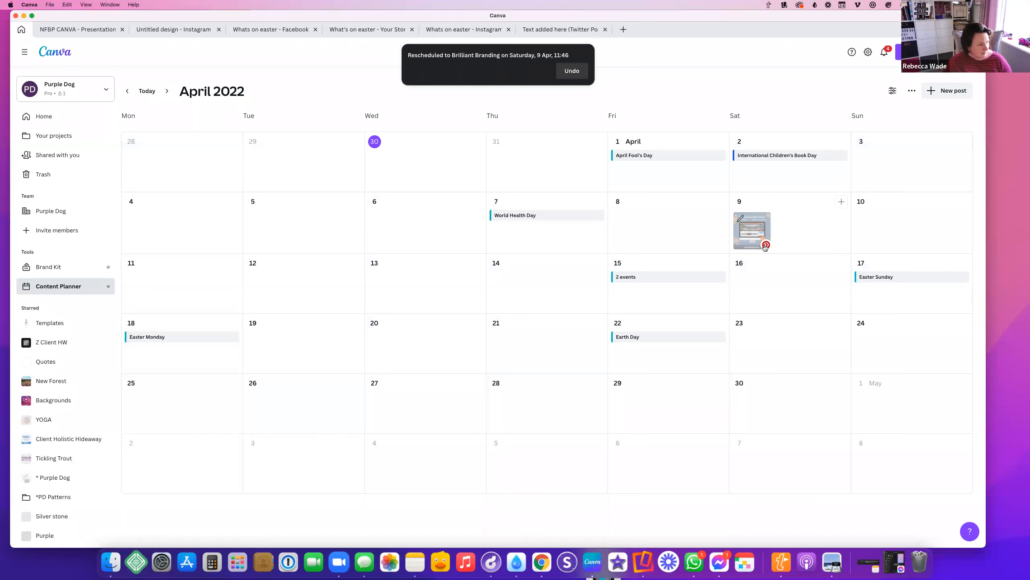
pyautogui.moveTo(750, 227); pyautogui.dragTo(203, 260)
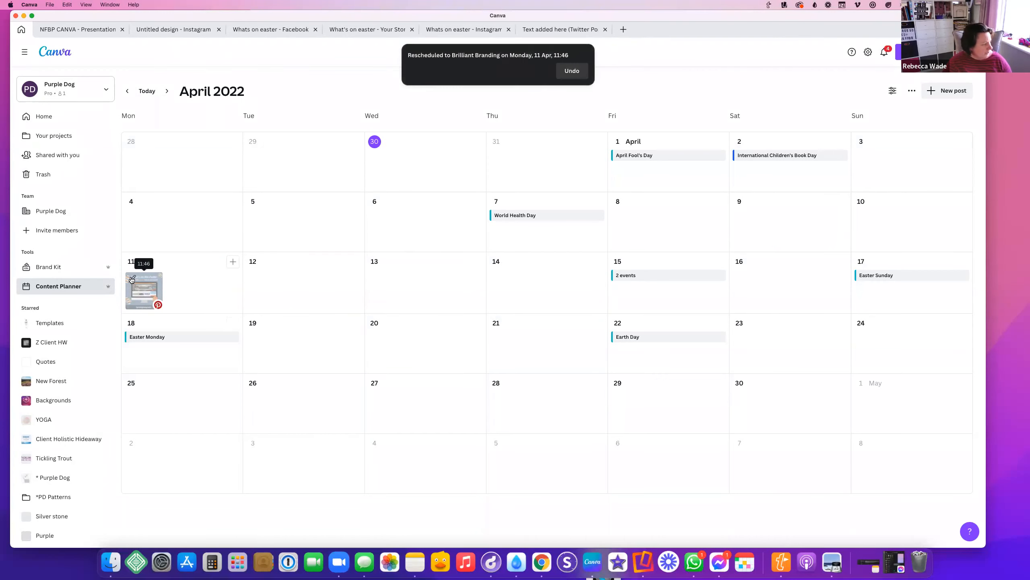
pyautogui.click(137, 279)
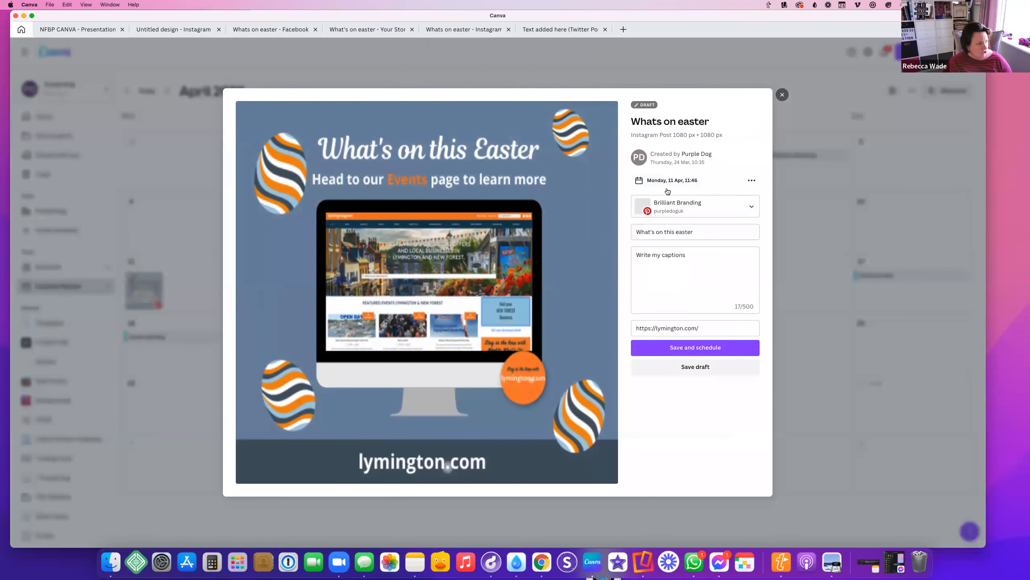
# Check the post's 11 April 11:46 schedule, then close its details without changes
pyautogui.click(701, 180)
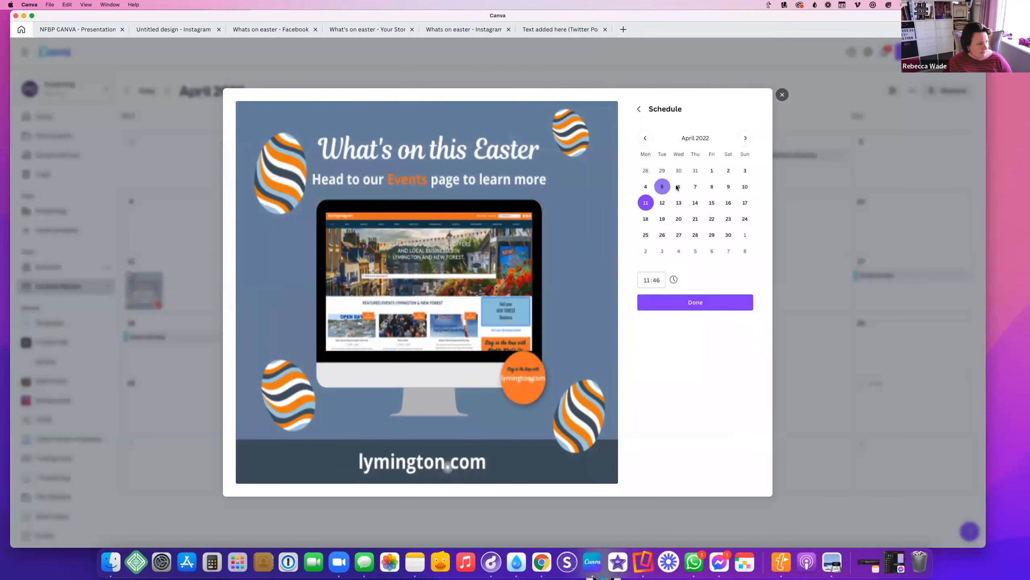
pyautogui.click(782, 95)
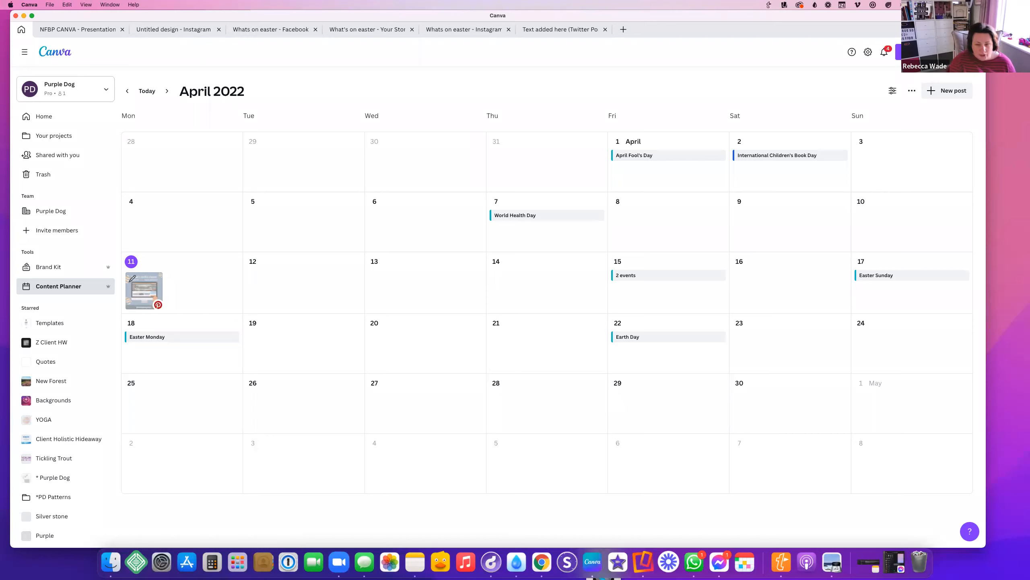
# Open canva.com in a new Chrome tab
pyautogui.moveTo(1029, 292); pyautogui.dragTo(811, 100)
pyautogui.click(814, 99)
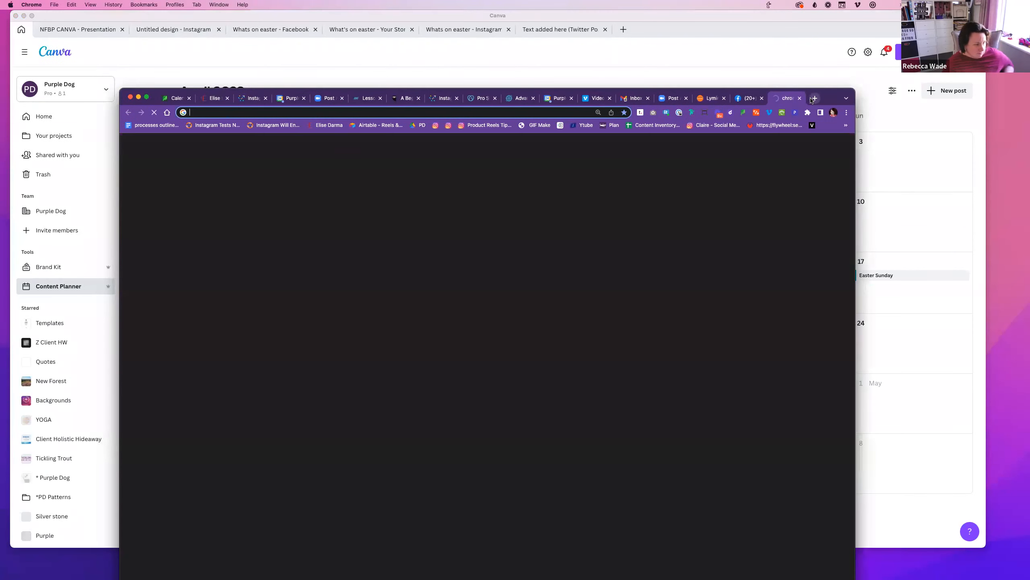
pyautogui.write('canva')
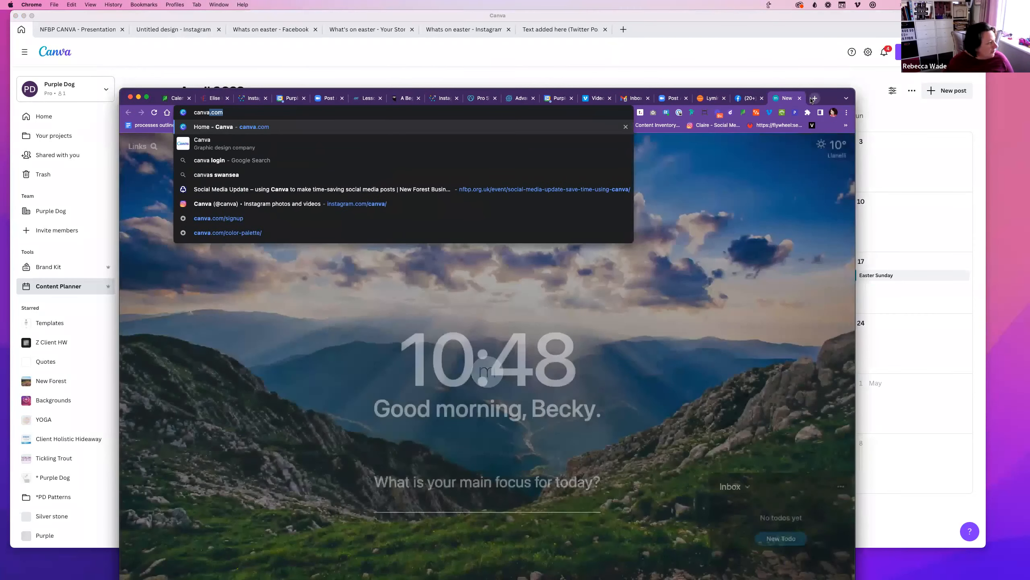
pyautogui.press('Return')
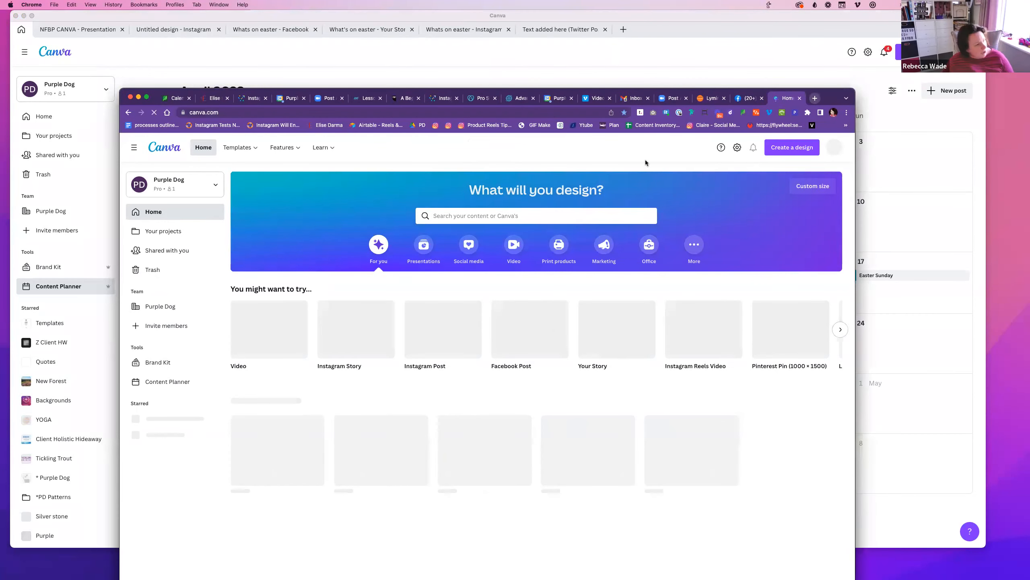
pyautogui.click(256, 73)
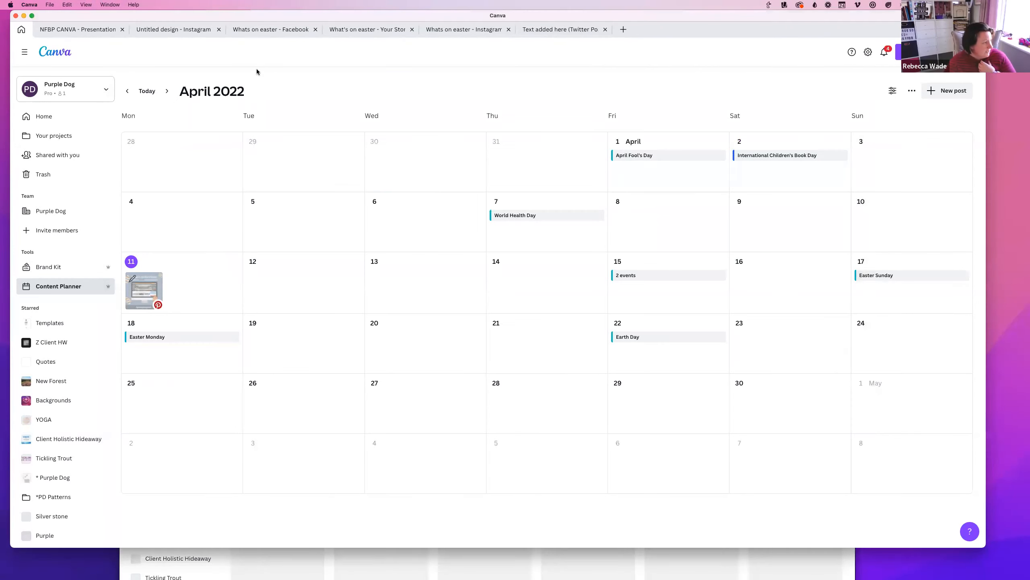
pyautogui.click(588, 560)
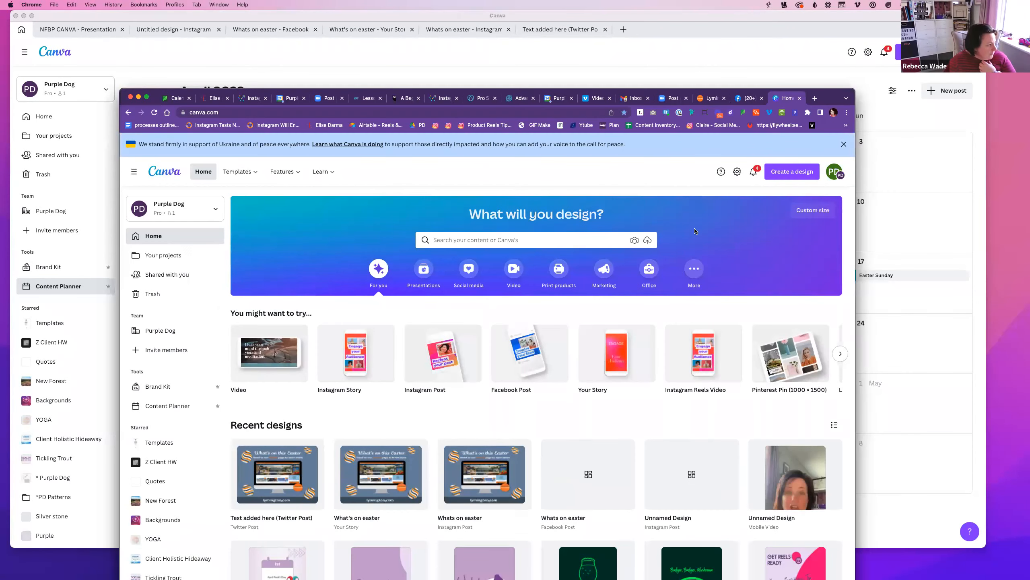
# Open the Canva for Mac download page from the account menu and compare it with the home tab
pyautogui.click(837, 168)
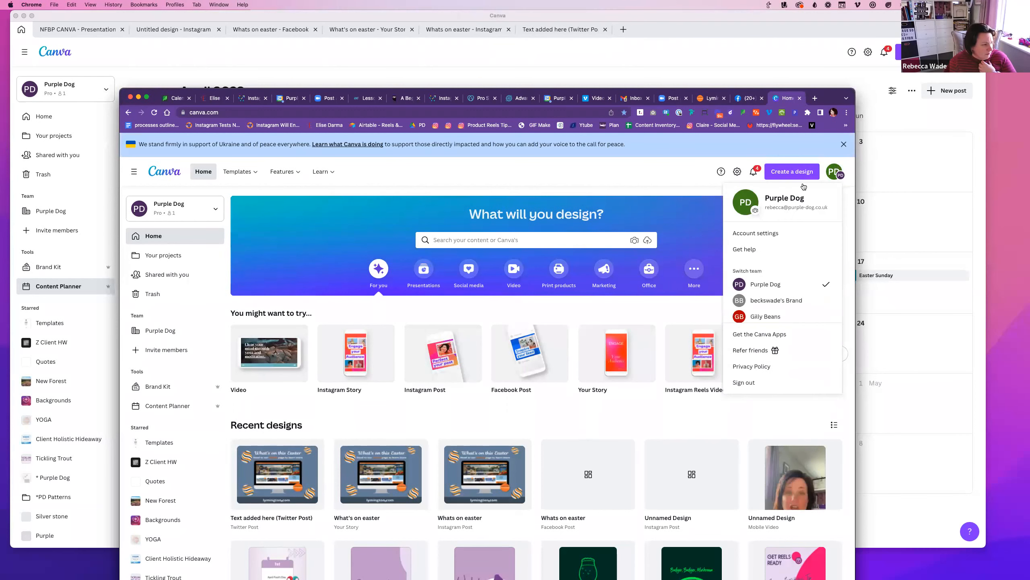
pyautogui.click(760, 334)
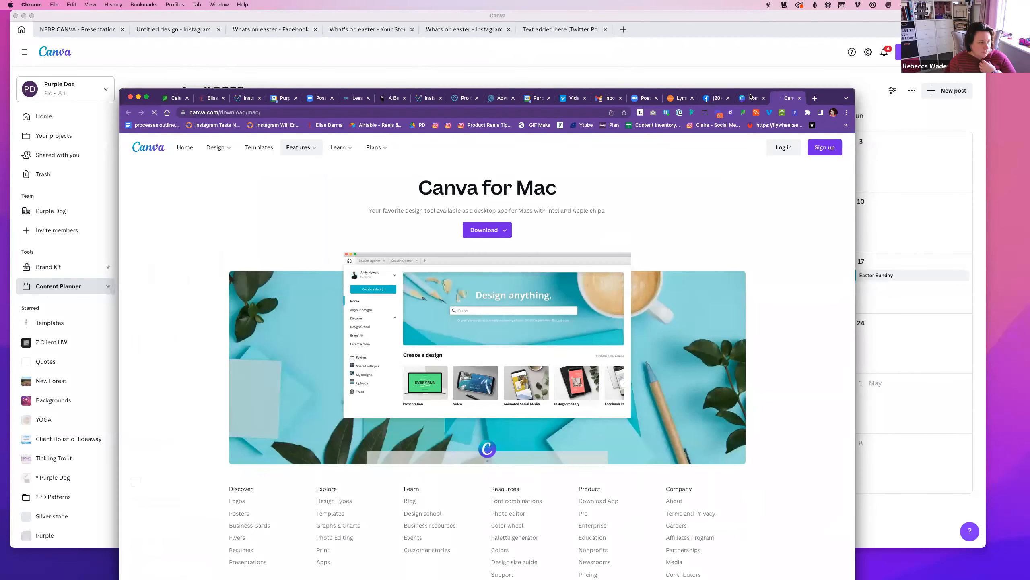
pyautogui.click(750, 98)
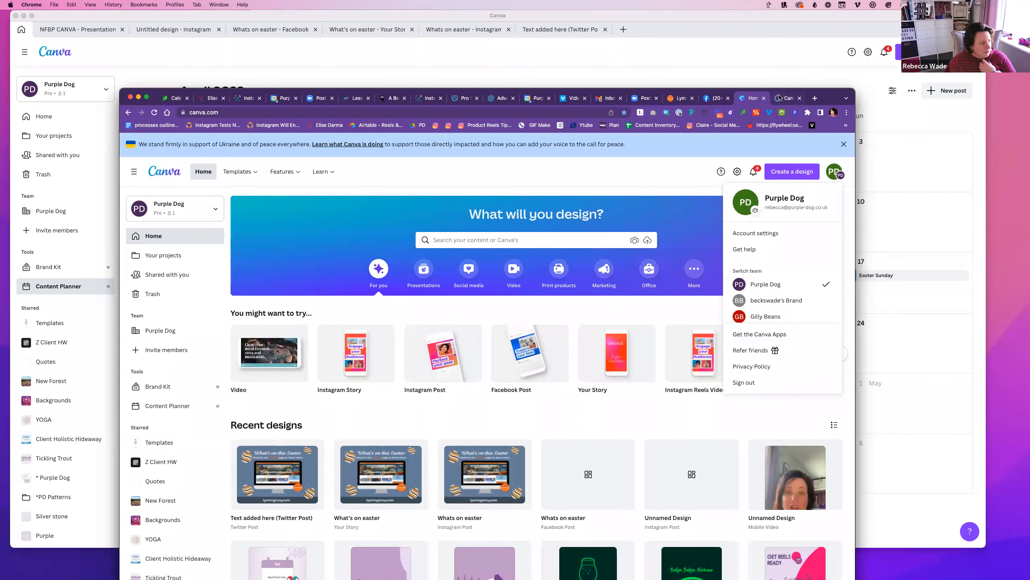
pyautogui.click(786, 98)
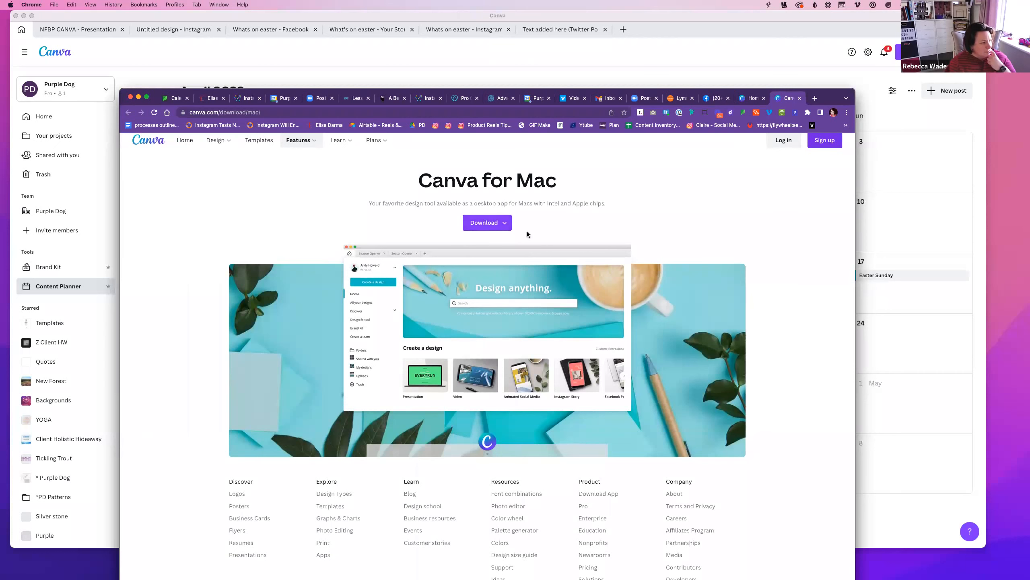
pyautogui.scroll(-3, 568, 332)
pyautogui.scroll(3, 569, 334)
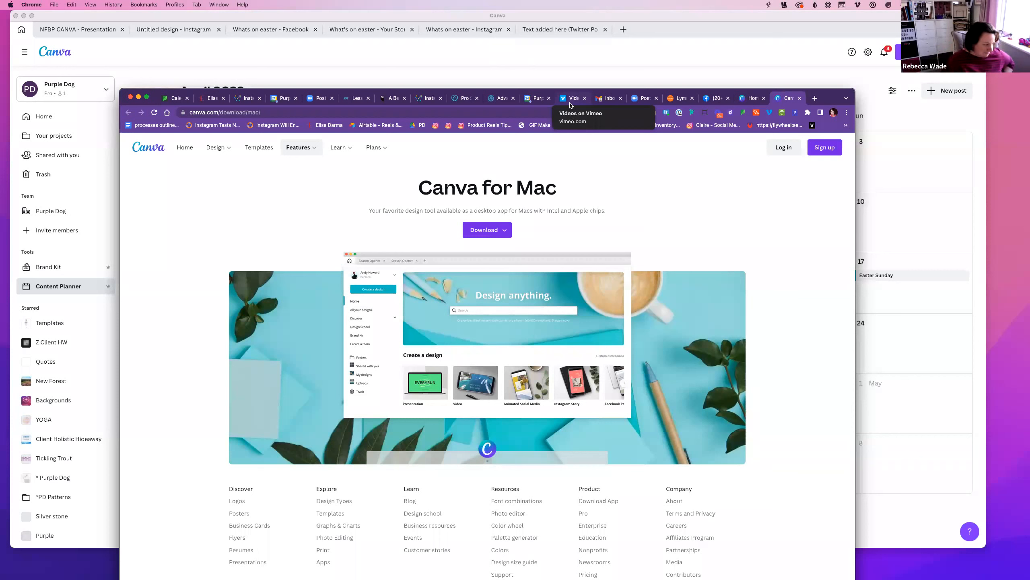
pyautogui.click(758, 99)
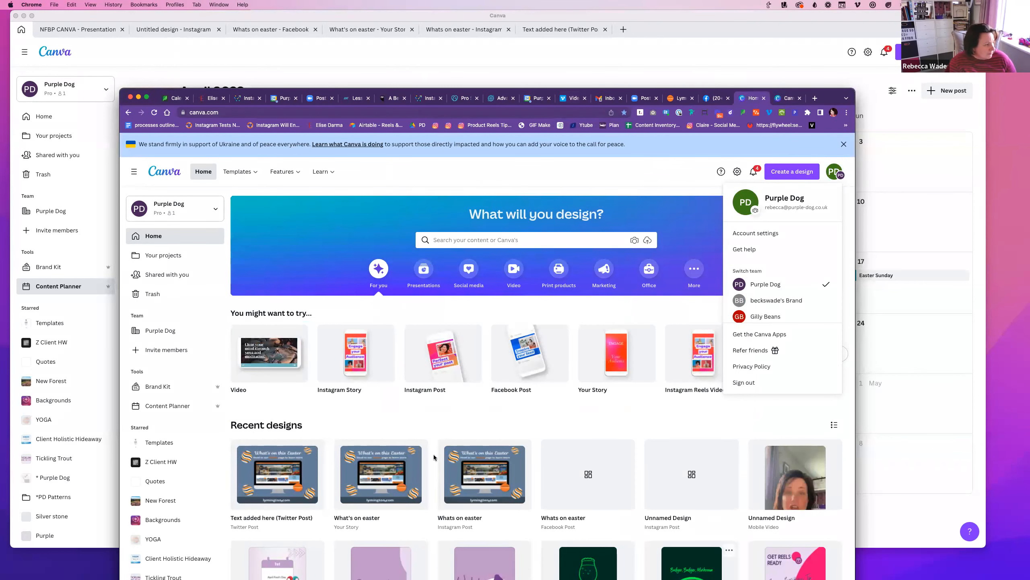
pyautogui.scroll(-3, 286, 354)
pyautogui.scroll(-3, 285, 354)
pyautogui.scroll(6, 286, 354)
# Go to the Canva app's Home page, then bring Chrome back in front
pyautogui.click(141, 67)
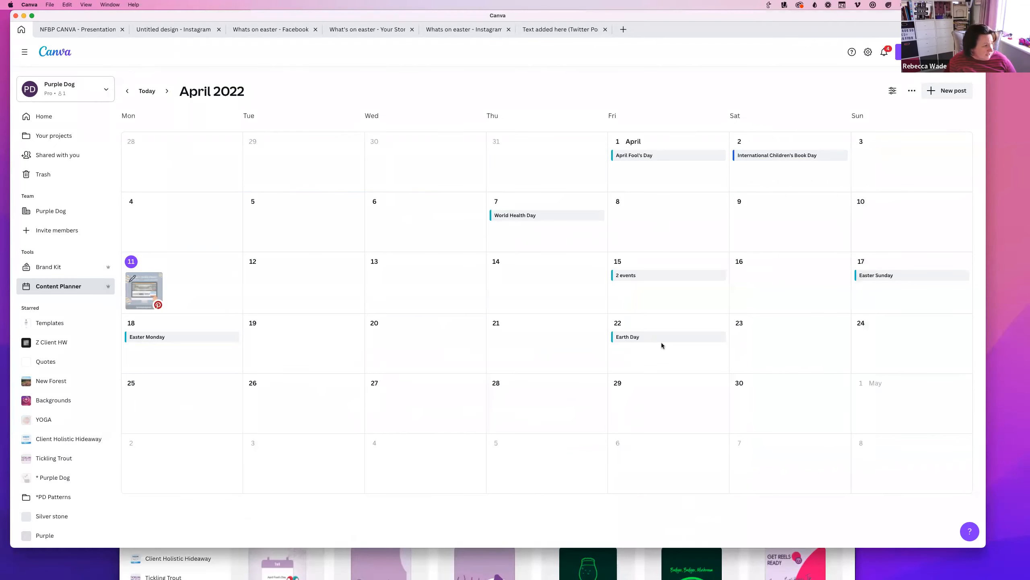
pyautogui.click(37, 119)
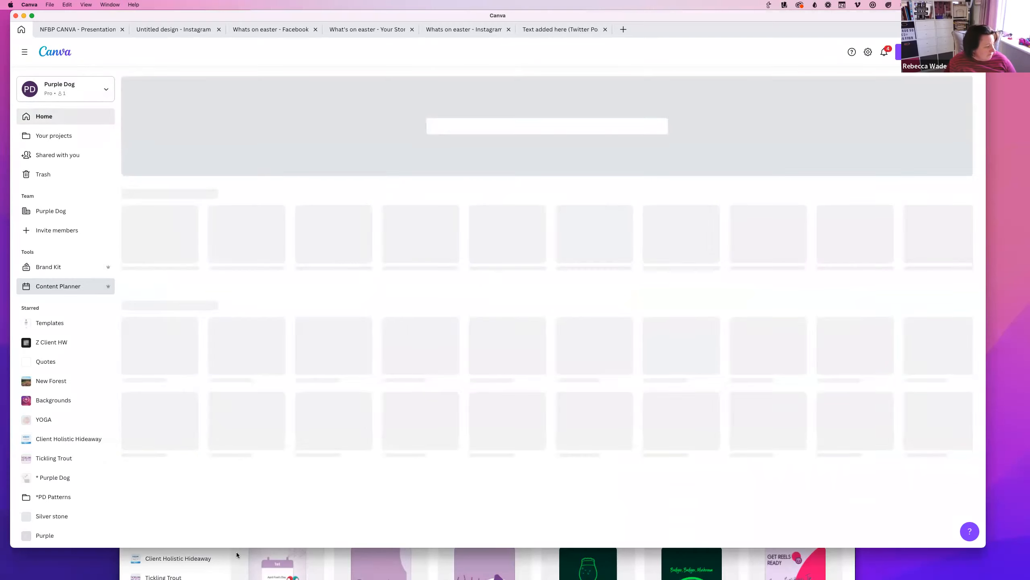
pyautogui.click(232, 554)
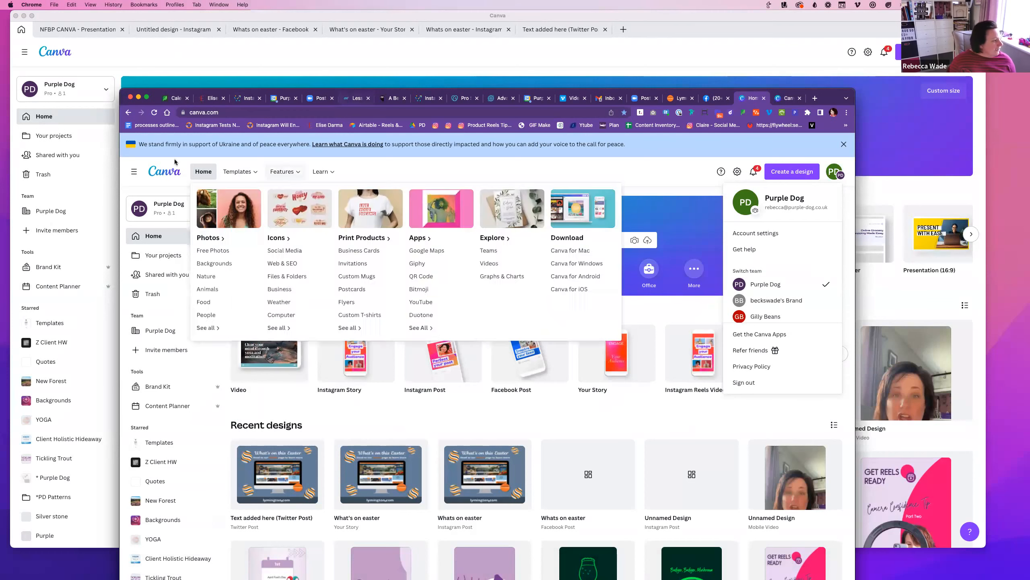
pyautogui.moveTo(325, 178)
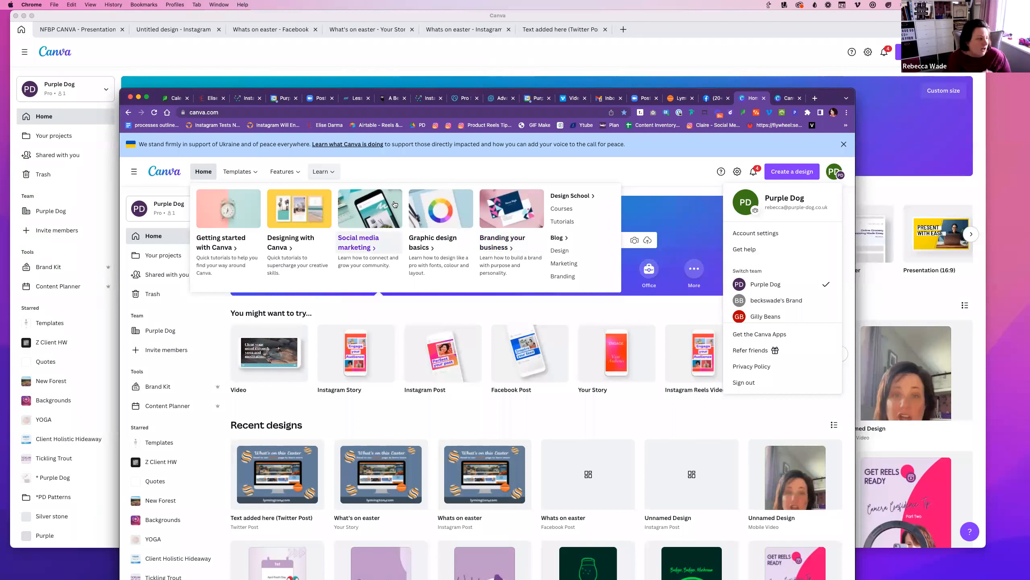
pyautogui.moveTo(242, 173)
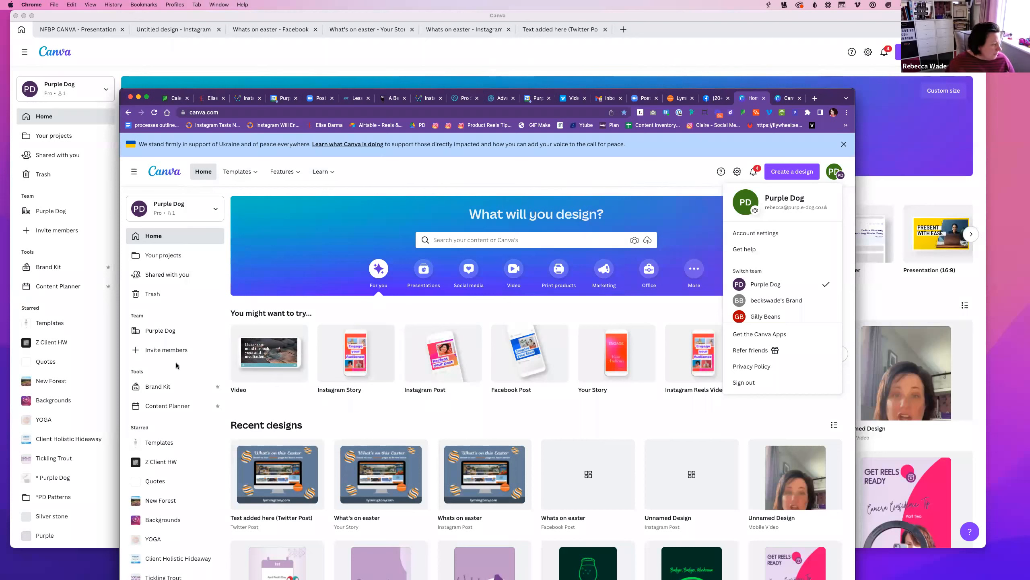
pyautogui.scroll(-1, 172, 352)
pyautogui.scroll(1, 170, 463)
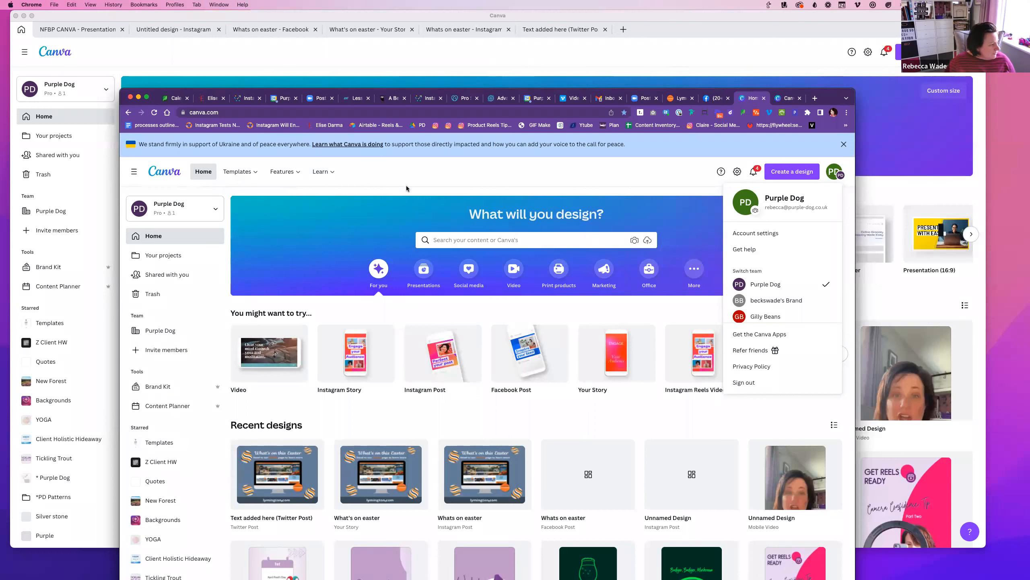
pyautogui.click(426, 175)
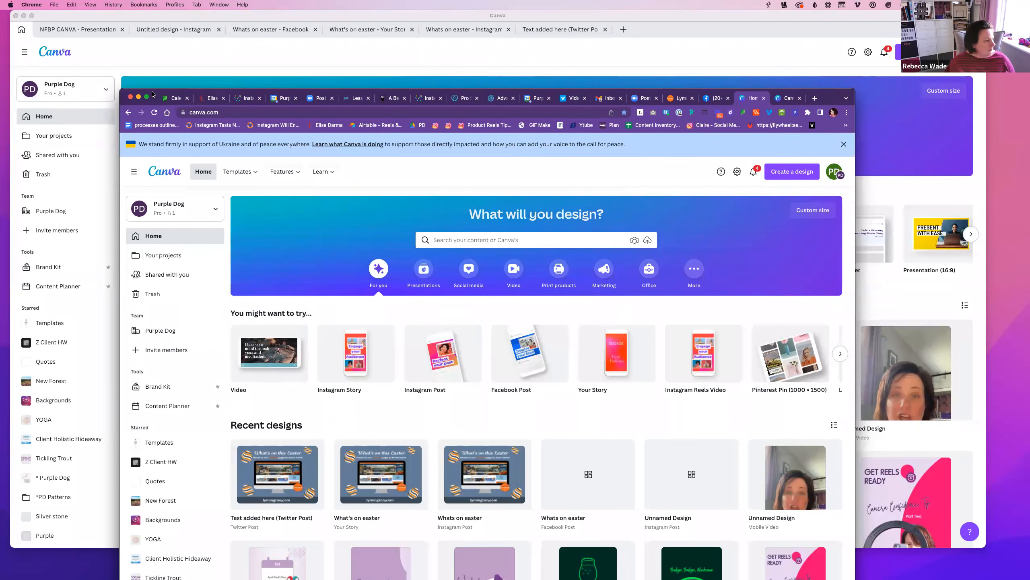
pyautogui.click(138, 97)
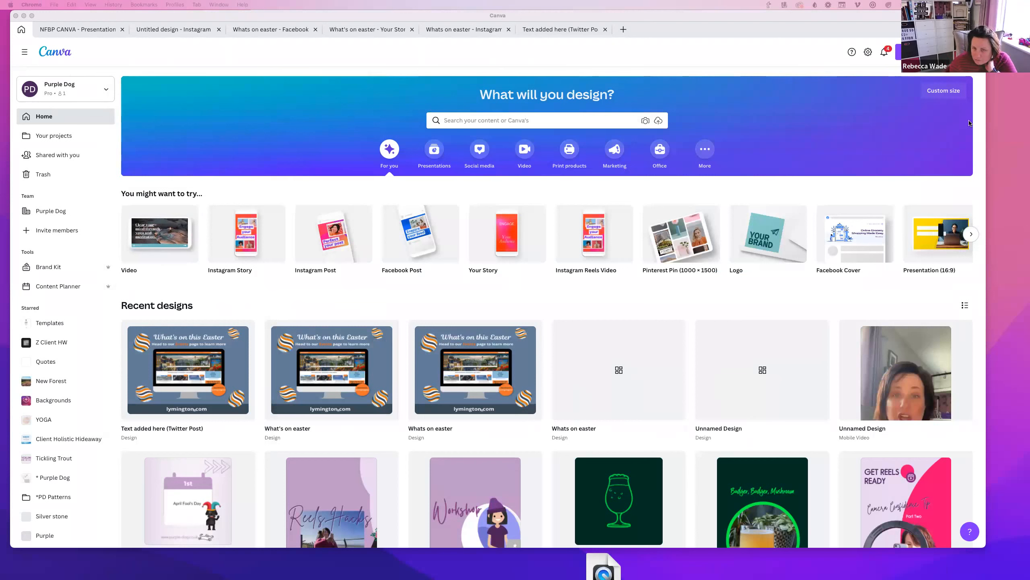
# Open the 'Whats on easter' design from Recent designs, dismissing the draft message and Schedule panel
pyautogui.click(449, 365)
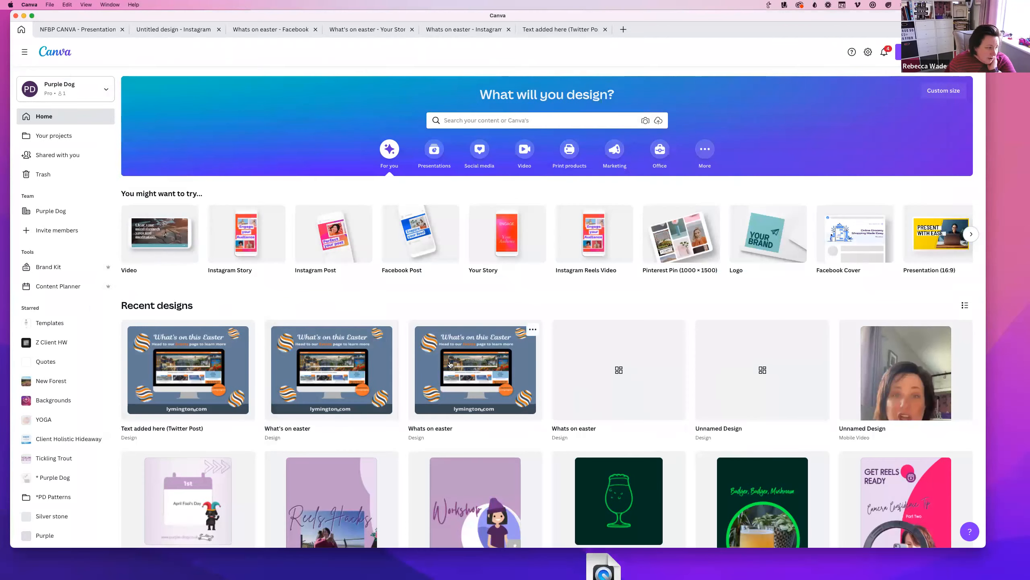
pyautogui.click(450, 364)
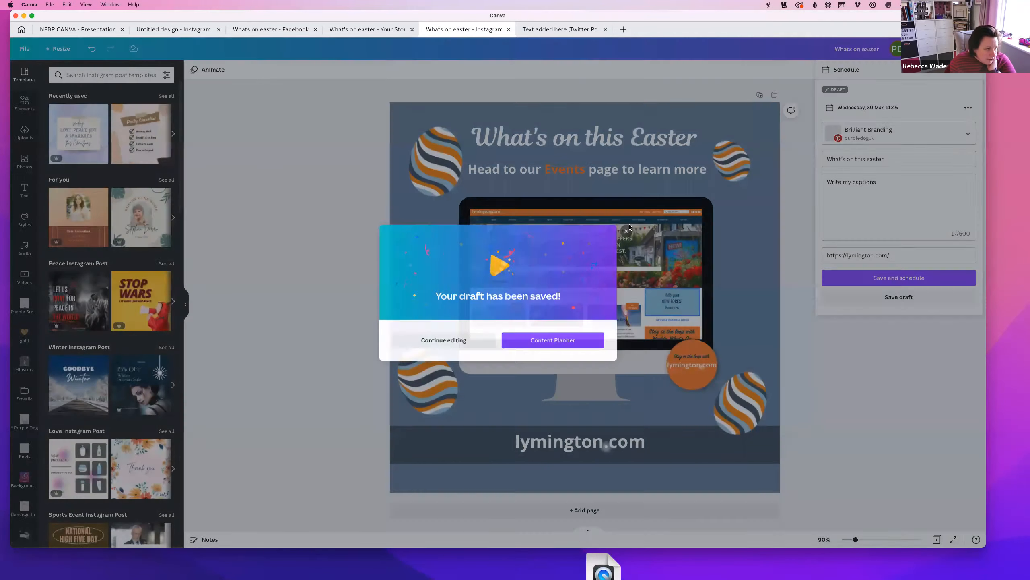
pyautogui.click(628, 228)
pyautogui.click(971, 69)
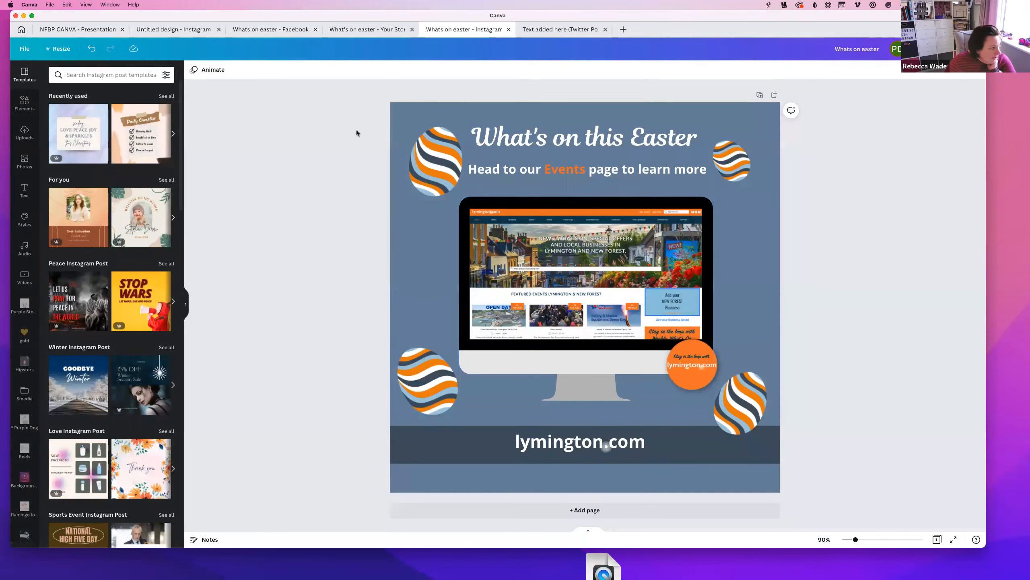
# Bring up the Share options for the 'What's on this Easter' design
pyautogui.click(745, 183)
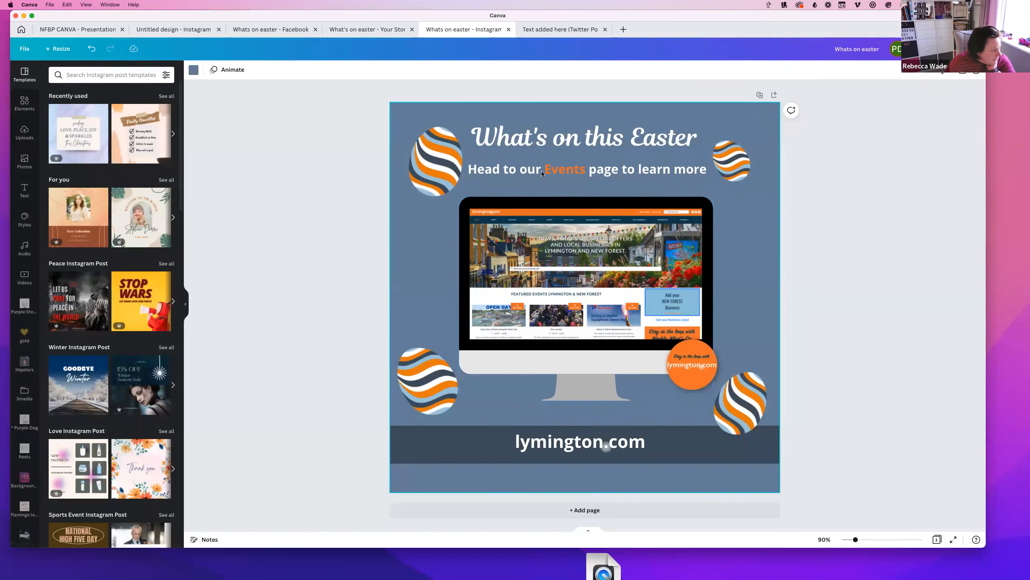
pyautogui.click(541, 137)
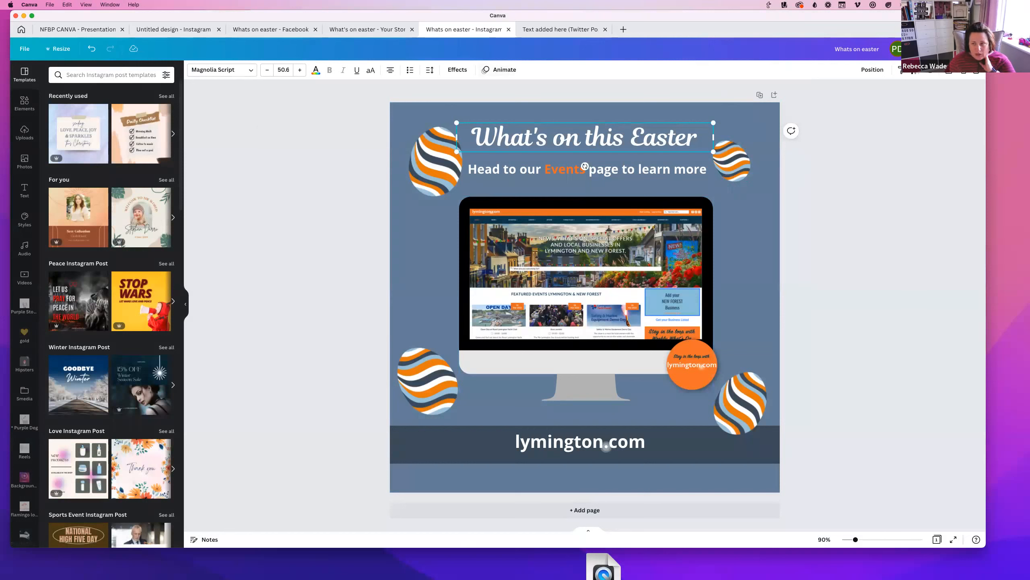
pyautogui.click(967, 48)
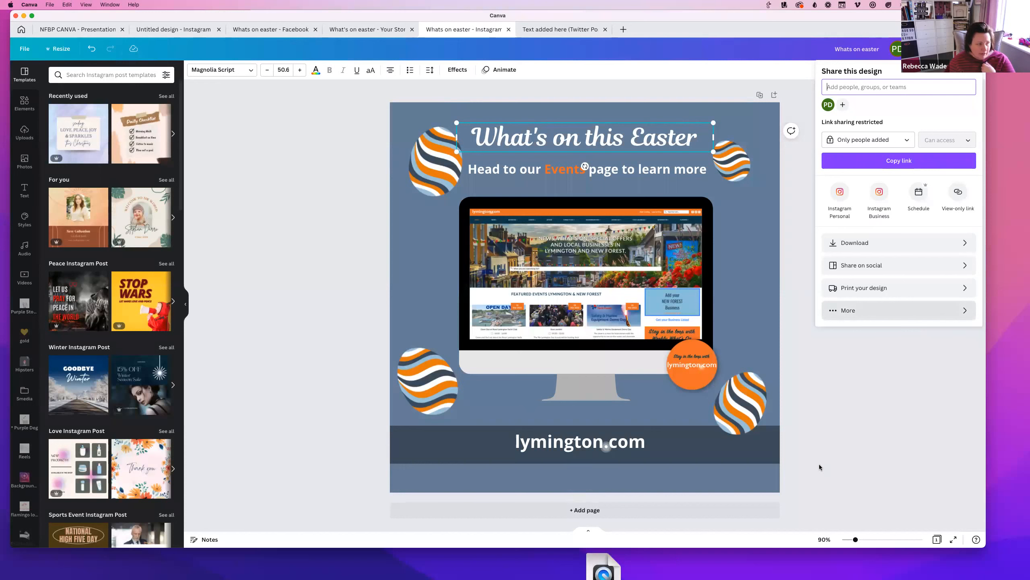
# Set link access to 'Anyone with the link' with 'Can comment' permission
pyautogui.click(905, 142)
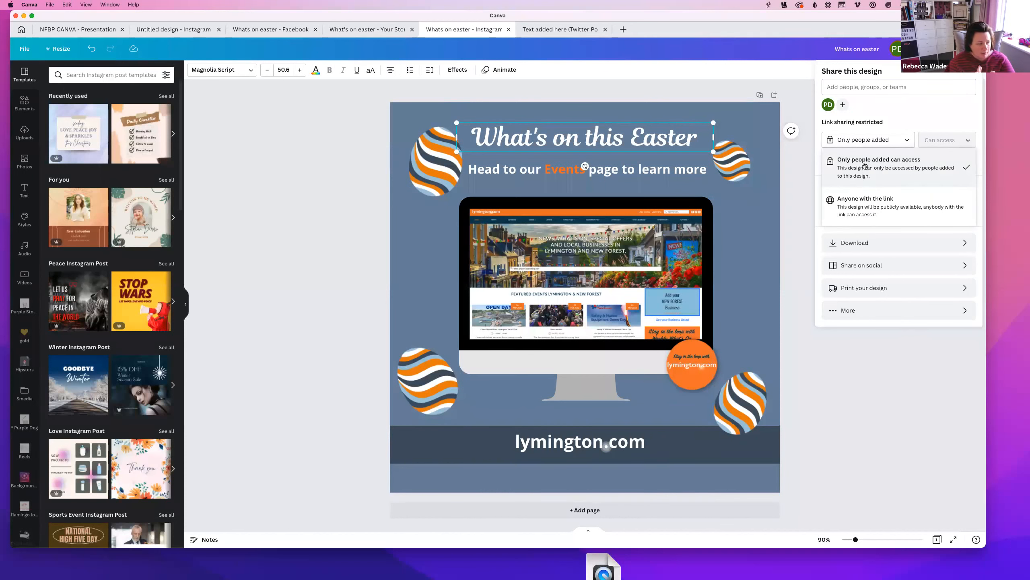
pyautogui.click(854, 215)
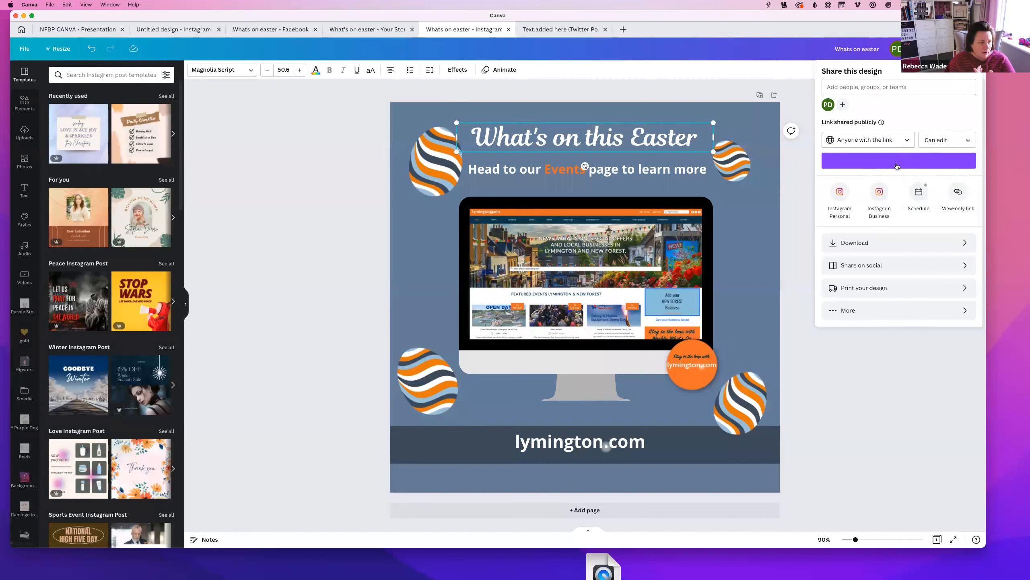
pyautogui.click(943, 140)
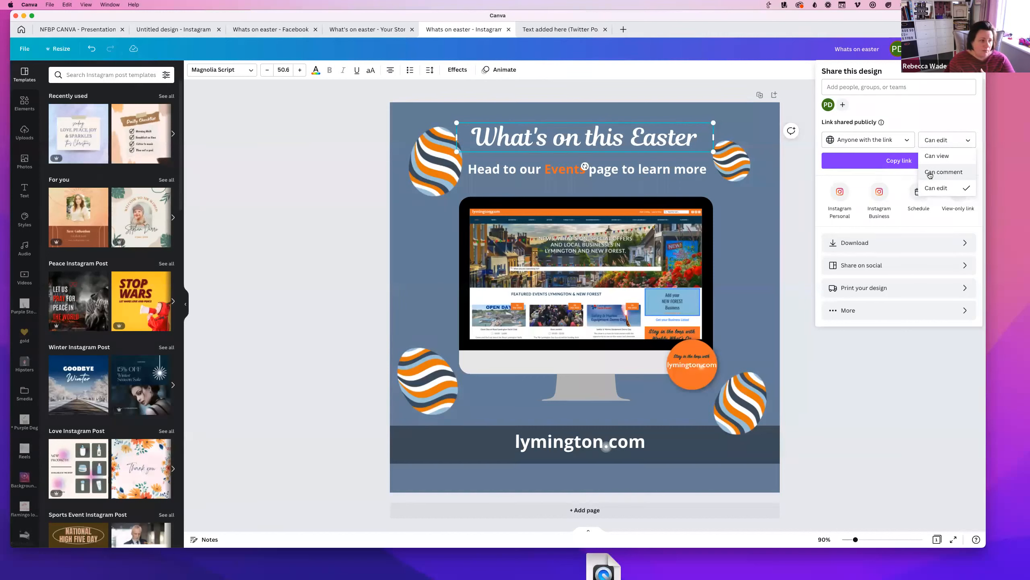
pyautogui.click(929, 173)
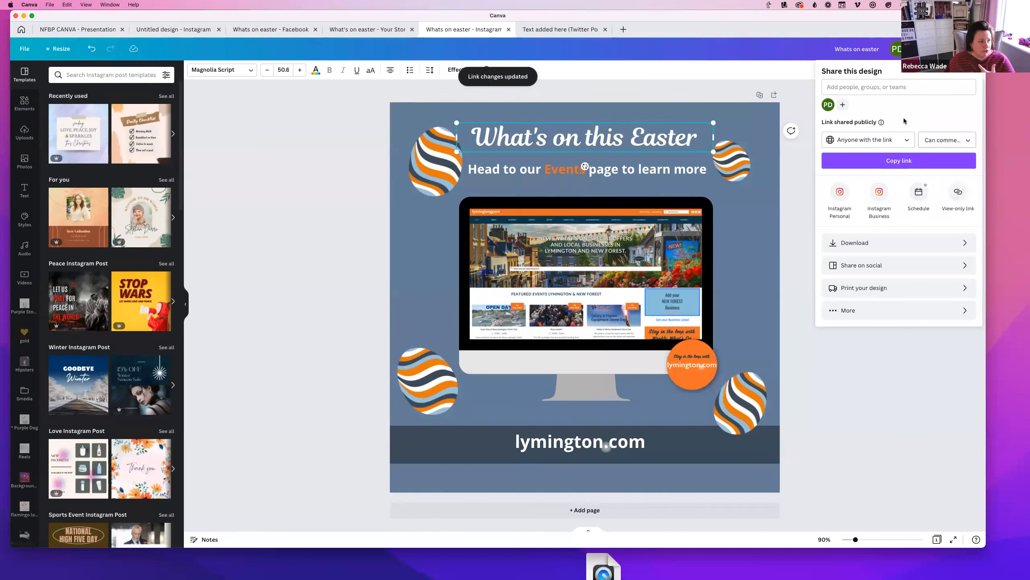
# Add the collaborator's e-mail address under Add people, fix its typos, and send the design
pyautogui.click(840, 87)
pyautogui.write('ae')
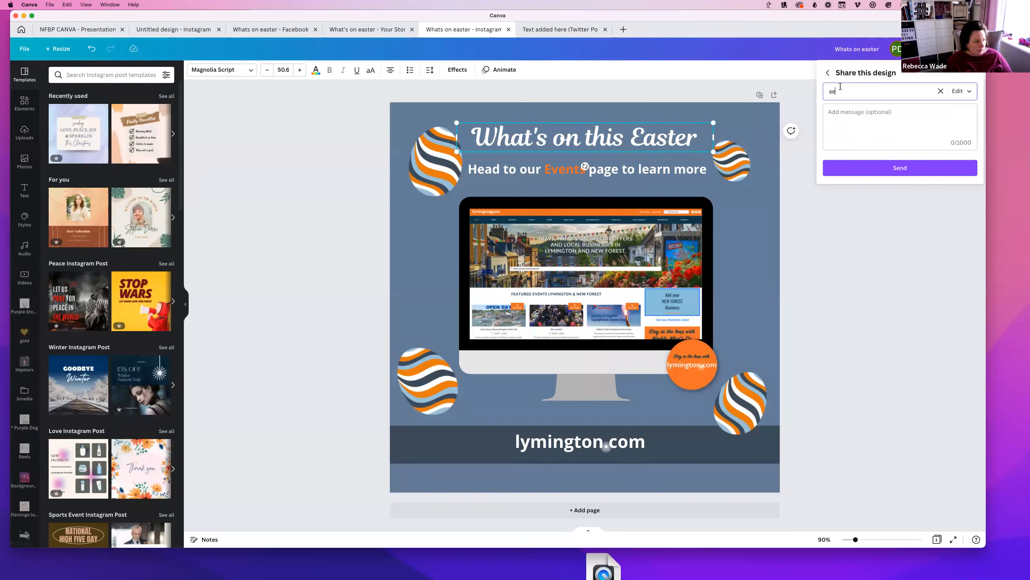
pyautogui.press('BackSpace')
pyautogui.press('BackSpace')
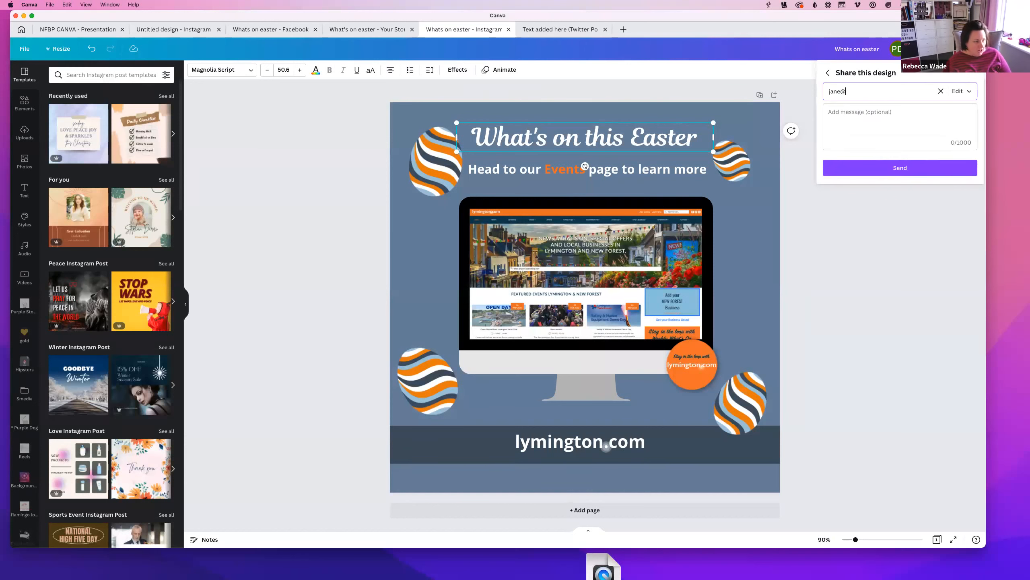
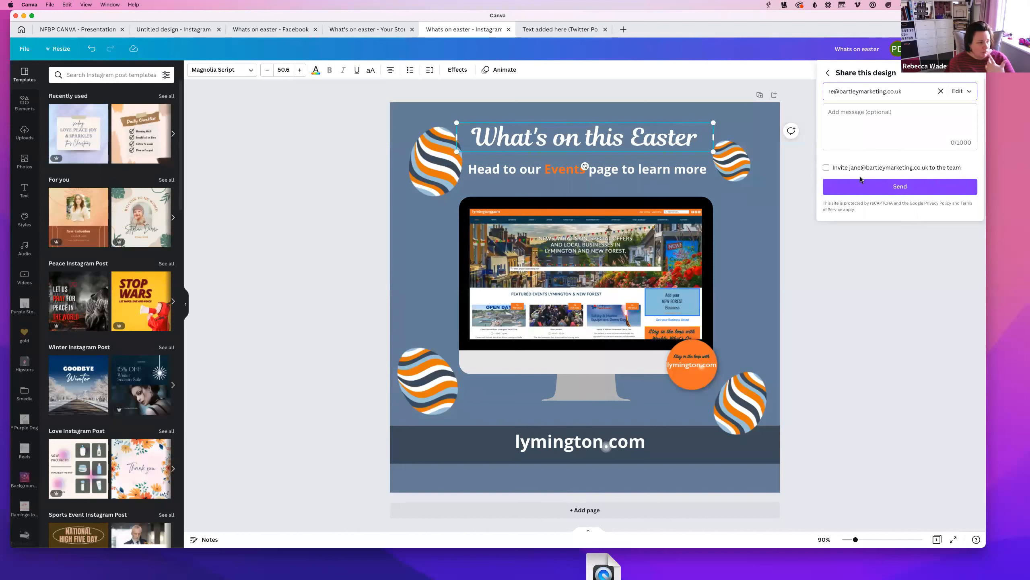
pyautogui.click(871, 191)
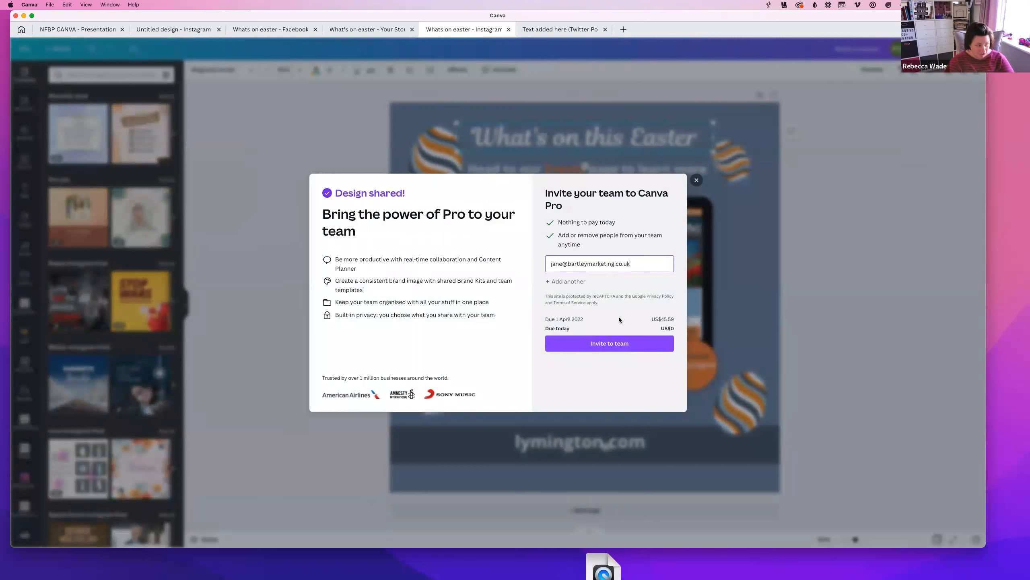
# Close the Canva Pro team invite and go back to the Home page's recent designs
pyautogui.click(697, 180)
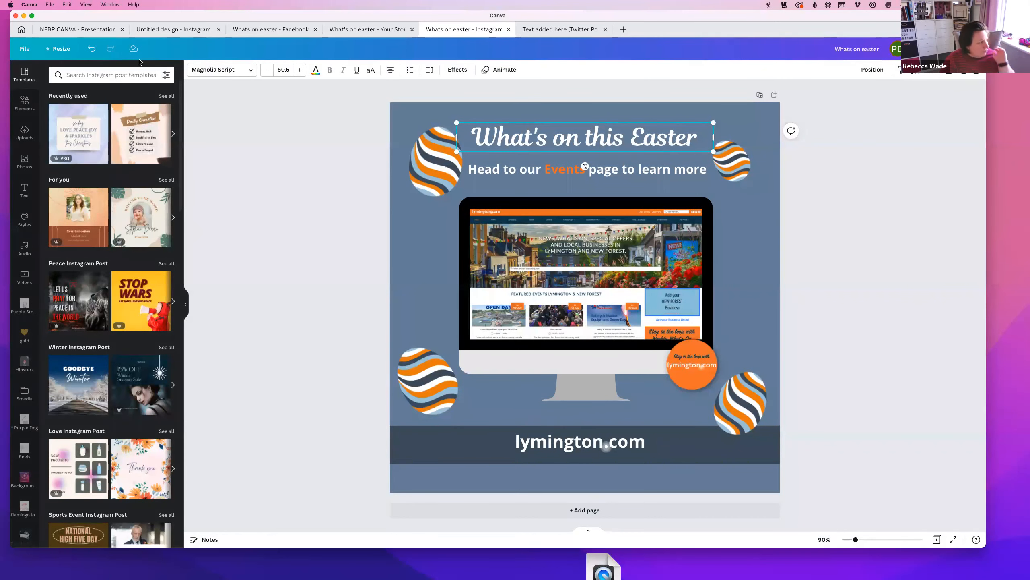
pyautogui.click(21, 29)
pyautogui.scroll(-5, 75, 458)
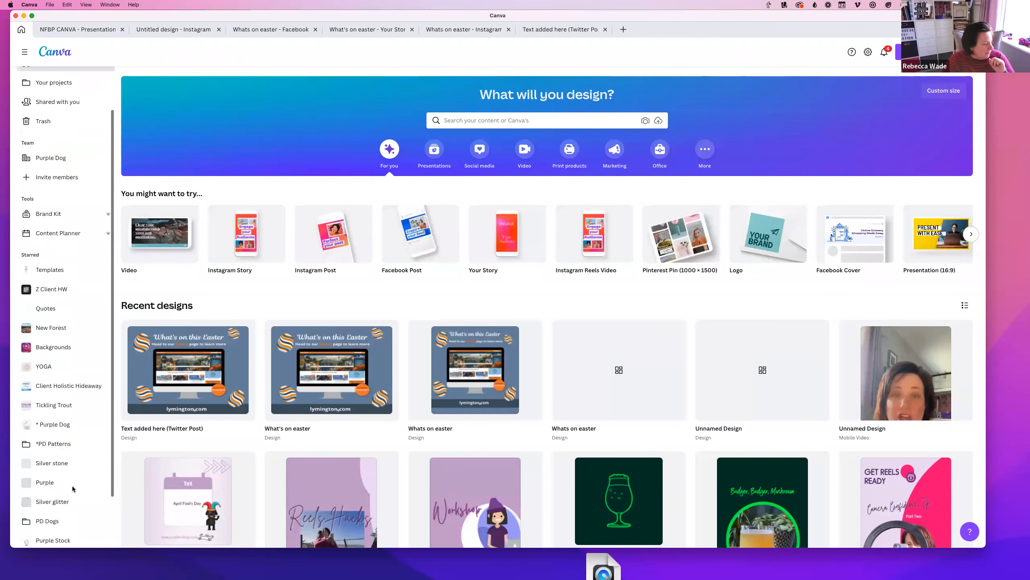
pyautogui.scroll(3, 73, 489)
# Go to the Purple Dog team page, opening and then closing the Invite members dialog
pyautogui.scroll(-3, 81, 485)
pyautogui.scroll(3, 93, 479)
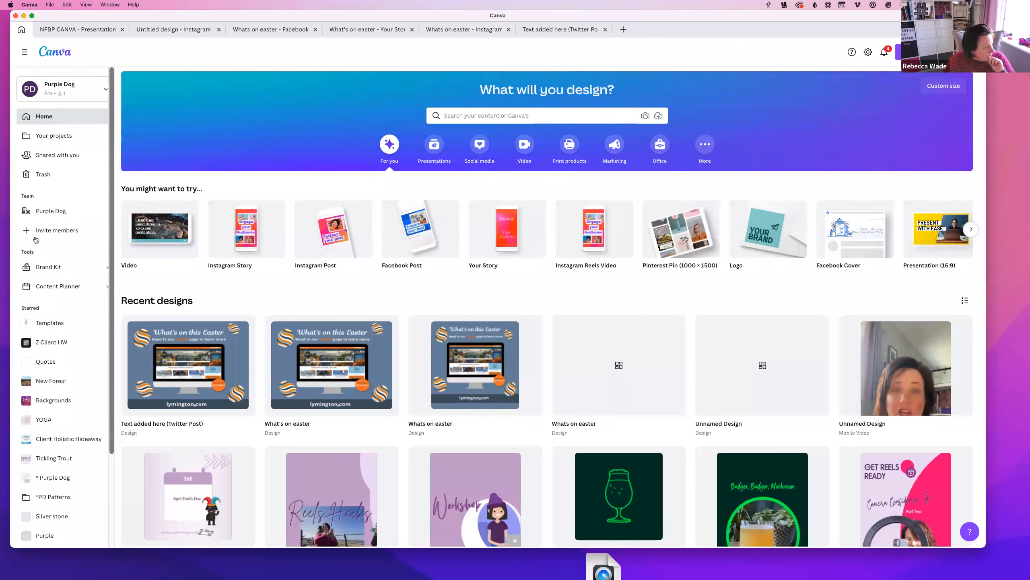
pyautogui.click(39, 212)
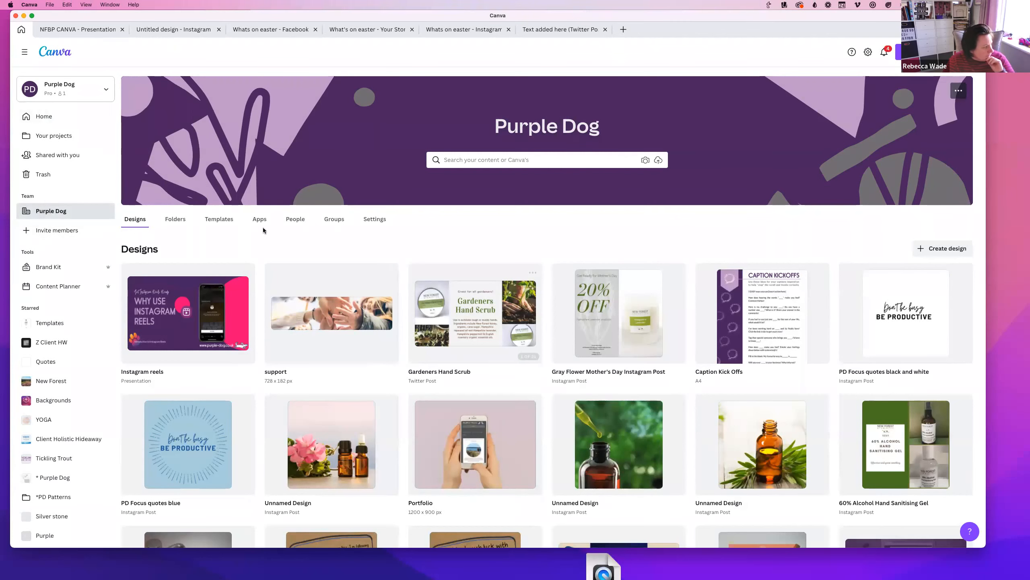
pyautogui.click(60, 228)
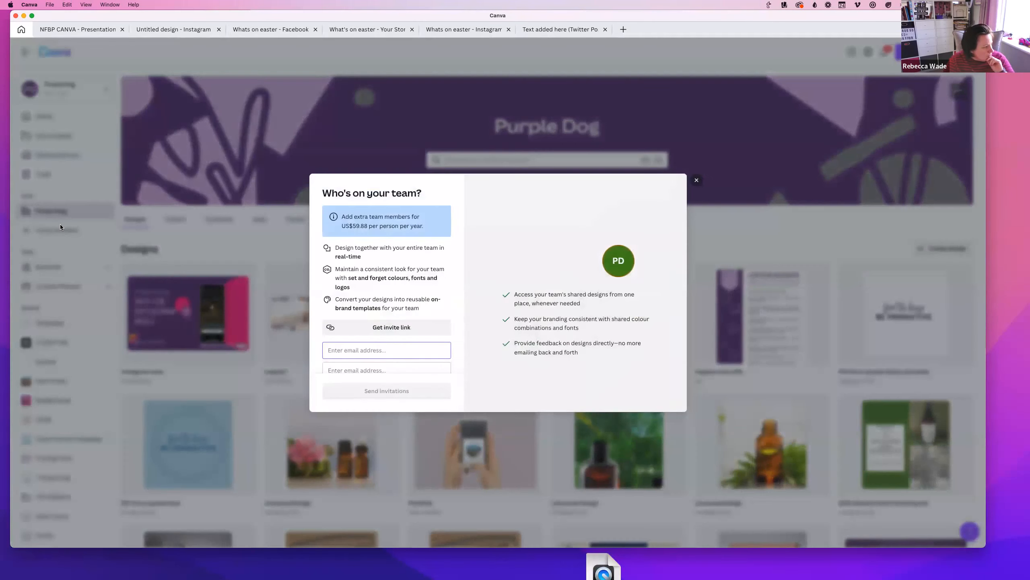
pyautogui.click(698, 180)
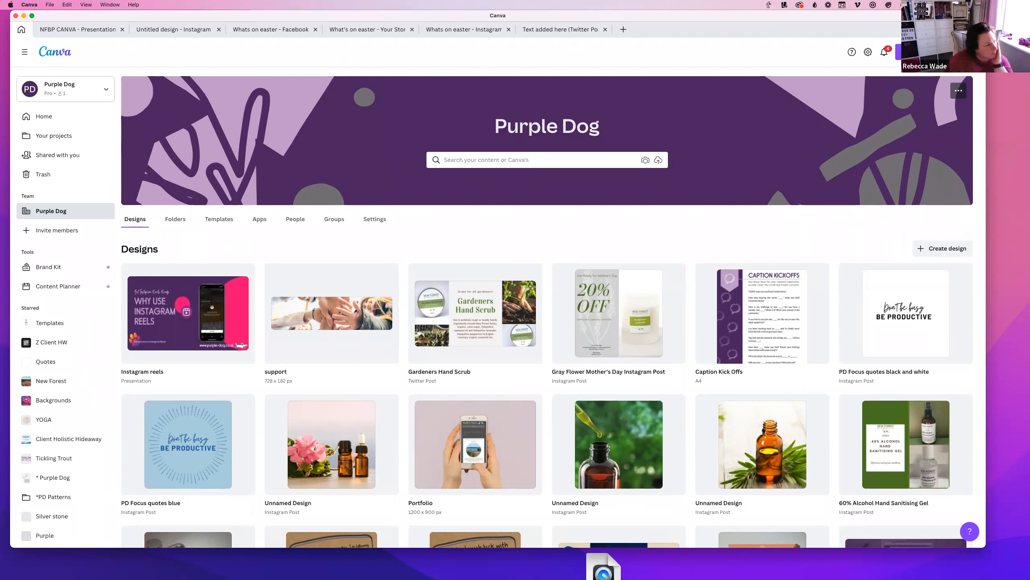
# Open Account settings from the avatar menu and scroll through the Your account page
pyautogui.click(909, 51)
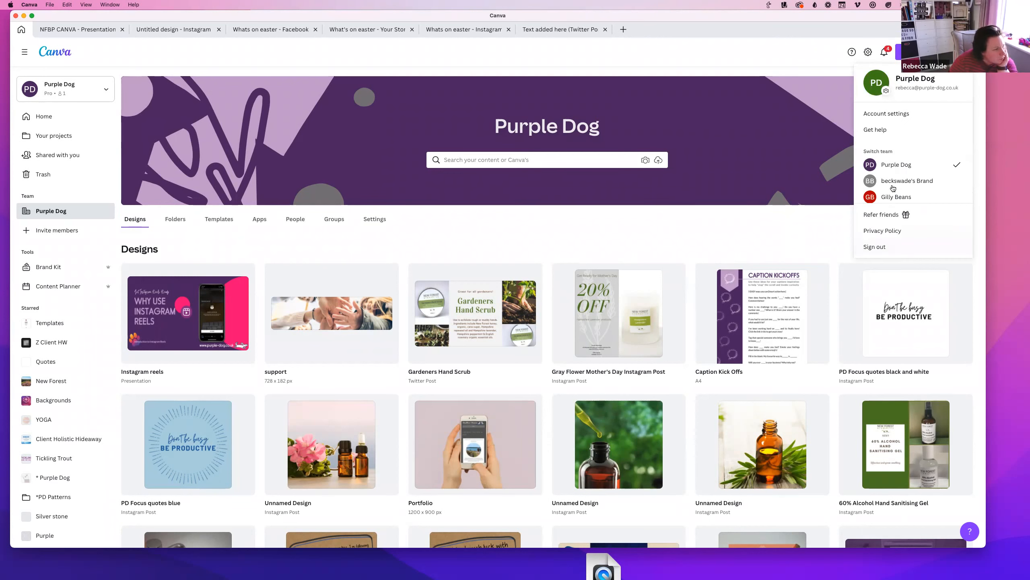
pyautogui.click(880, 117)
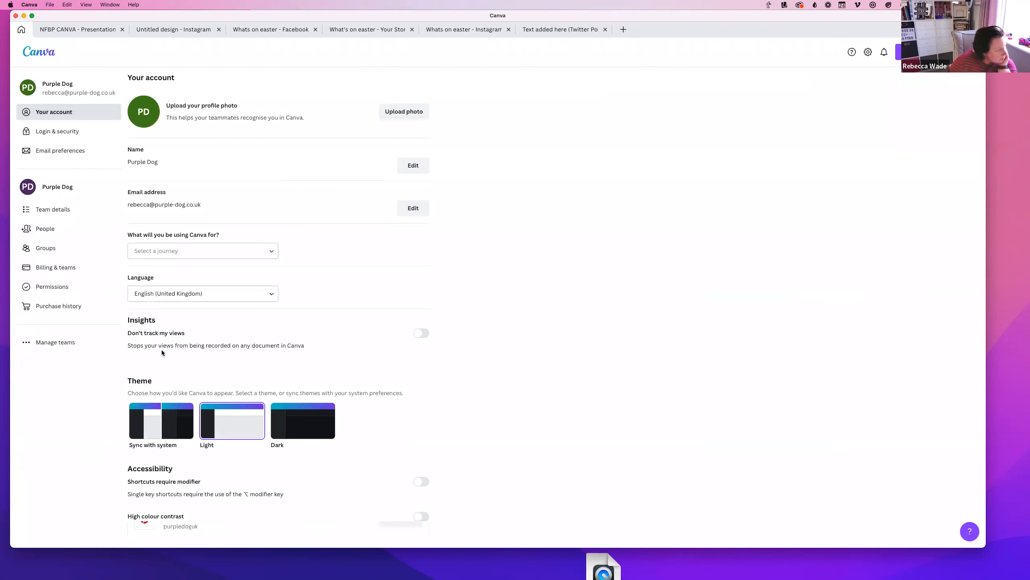
pyautogui.scroll(-10, 504, 354)
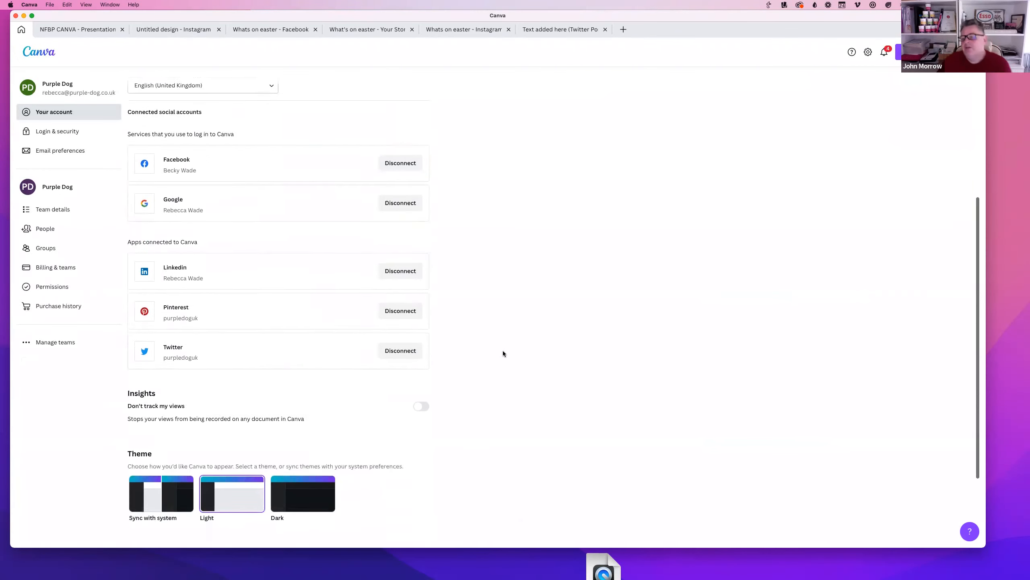
pyautogui.scroll(5, 523, 374)
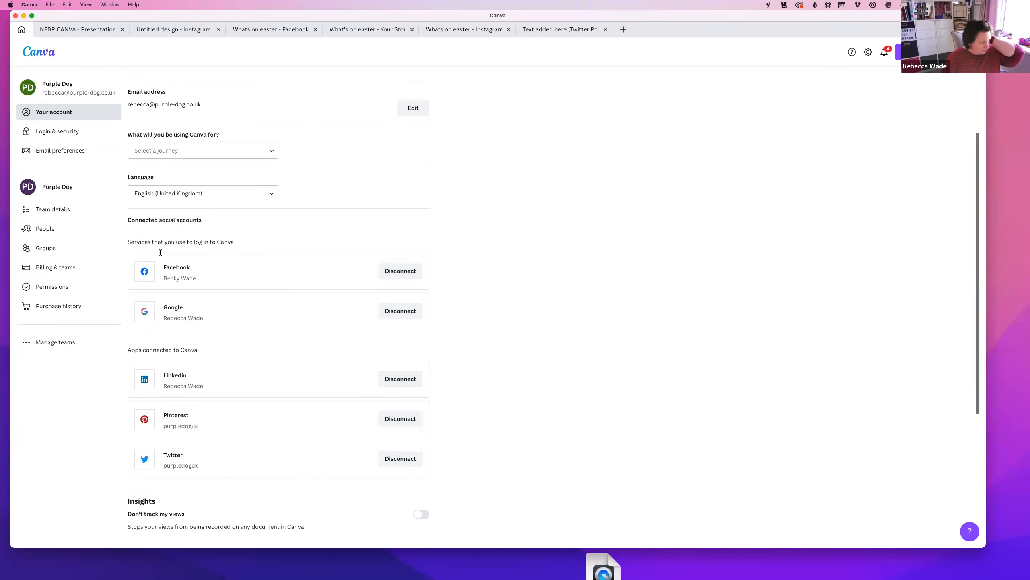
pyautogui.scroll(5, 148, 236)
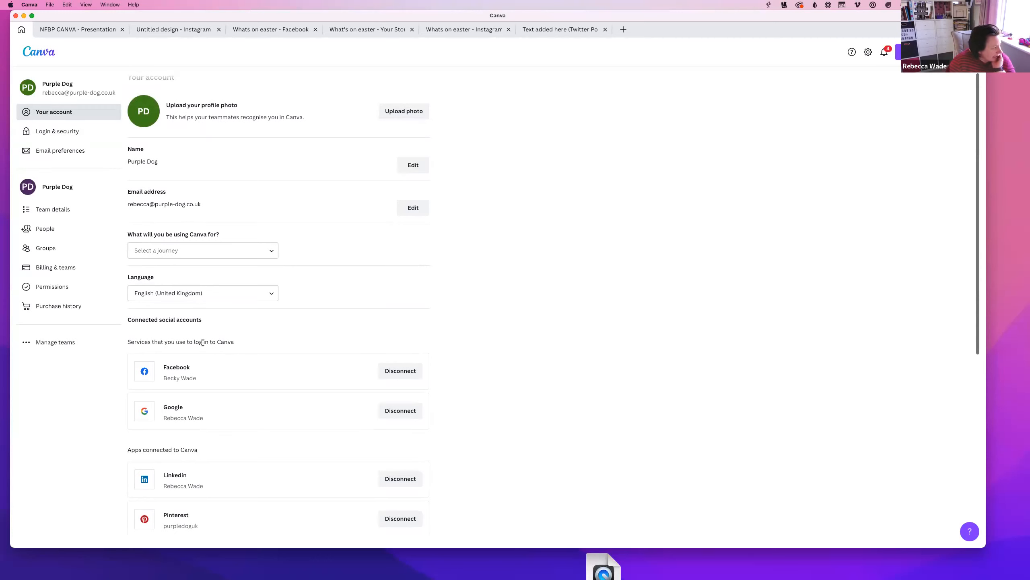
pyautogui.scroll(-5, 235, 346)
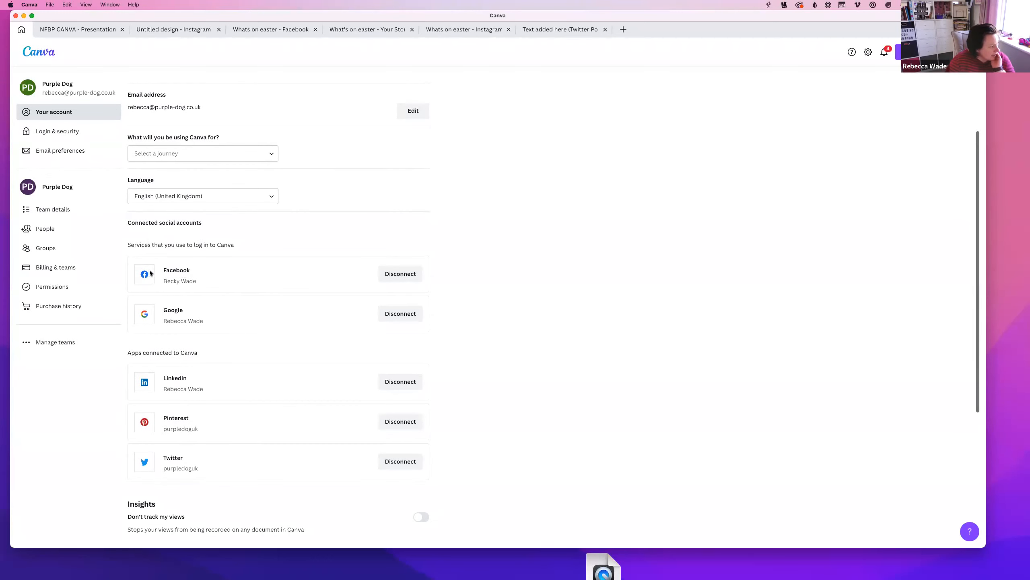
pyautogui.scroll(-8, 248, 482)
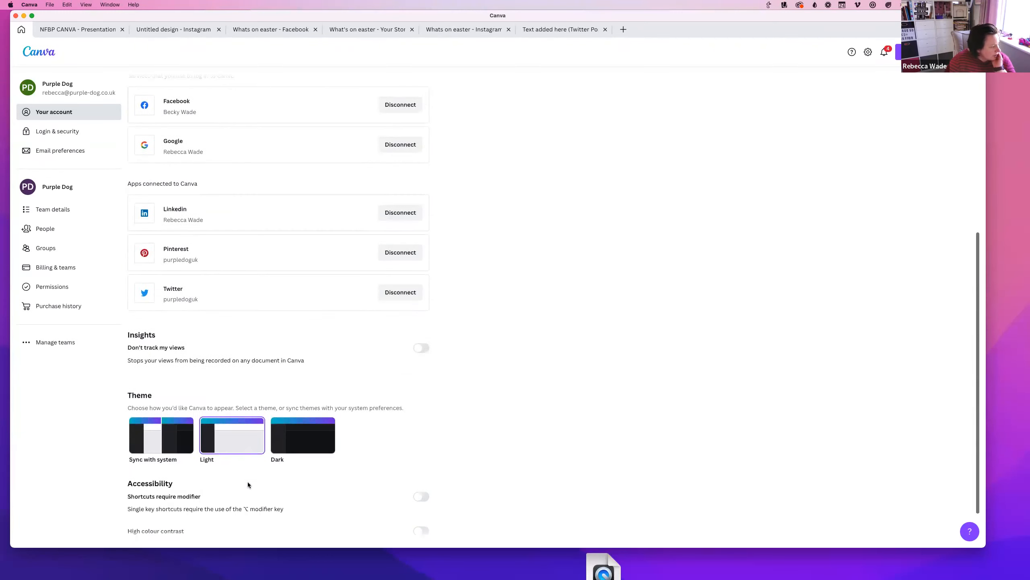
pyautogui.scroll(7, 248, 484)
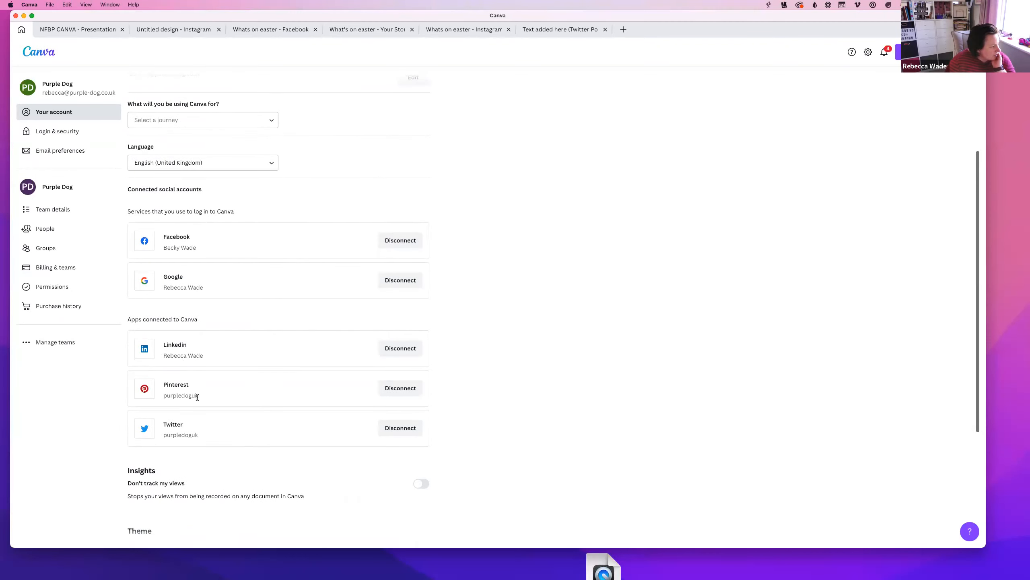
pyautogui.scroll(6, 278, 334)
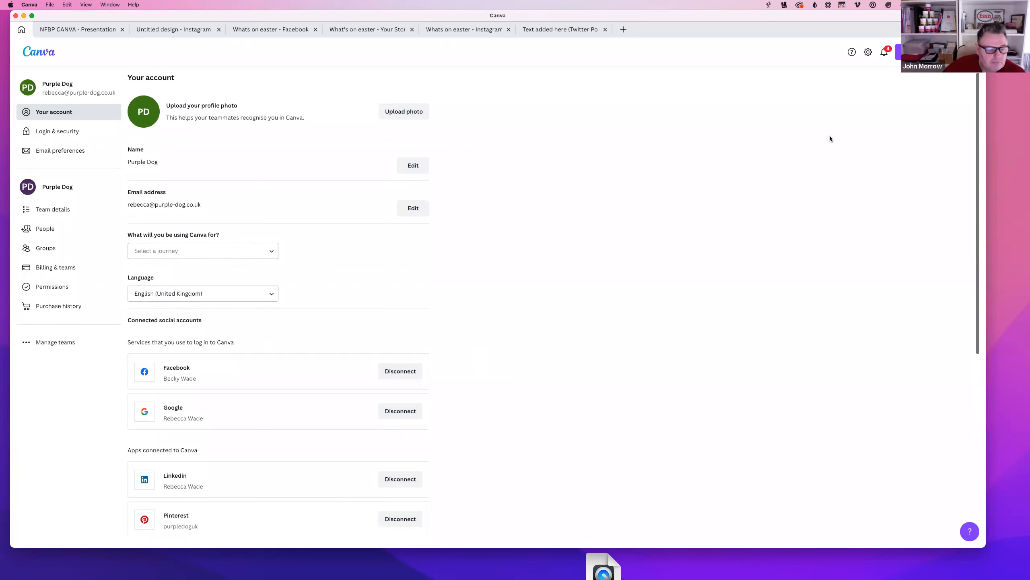
pyautogui.scroll(-10, 183, 346)
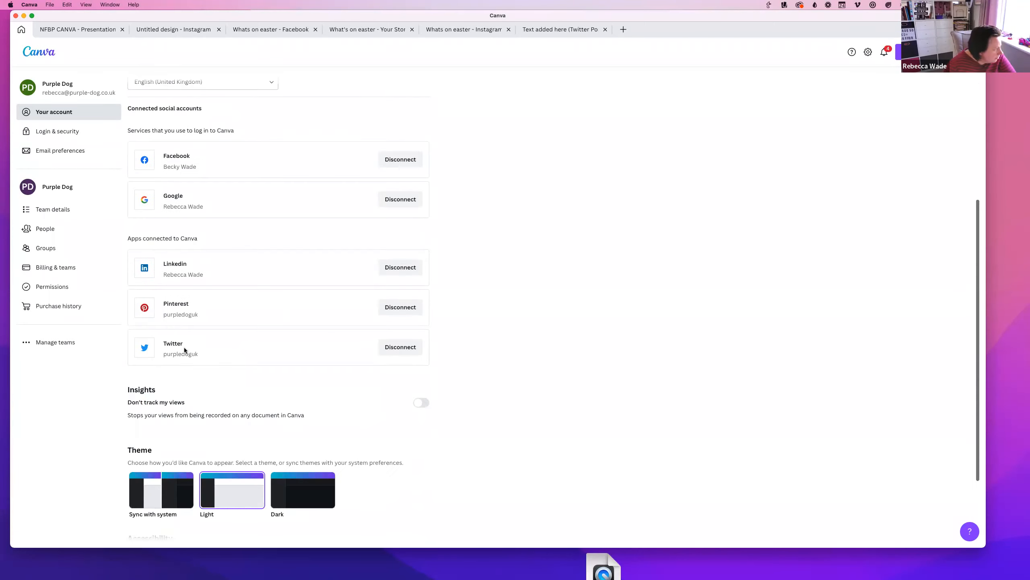
pyautogui.scroll(4, 171, 278)
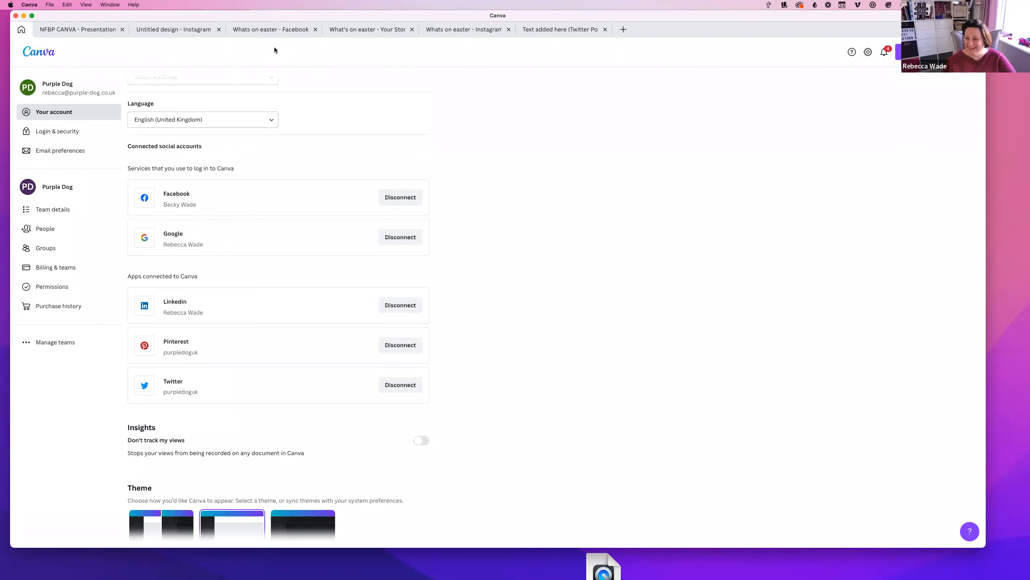
# Switch to the Facebook 'Whats on easter' design and clear the old Mother's Day template search
pyautogui.click(265, 29)
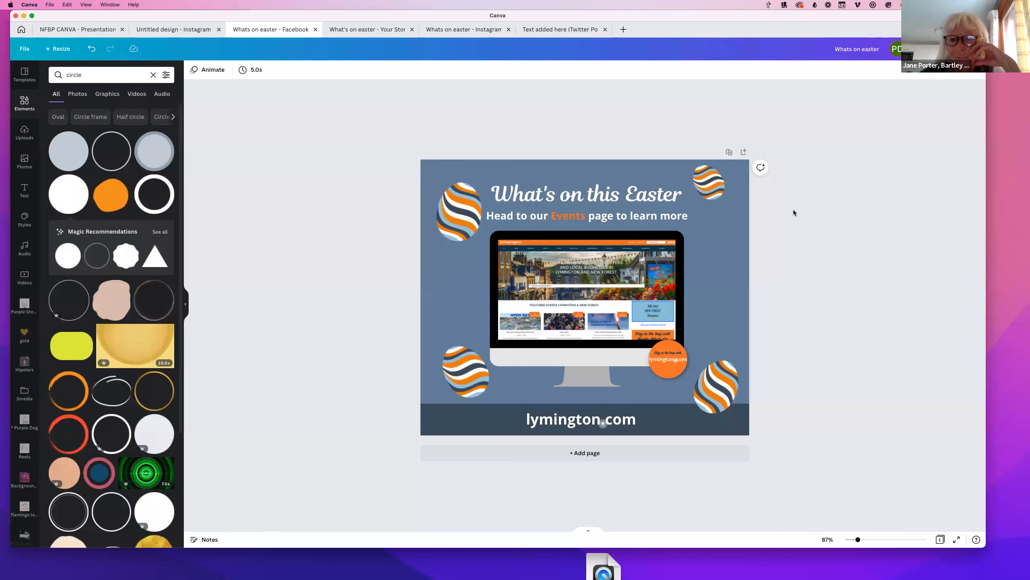
pyautogui.click(15, 72)
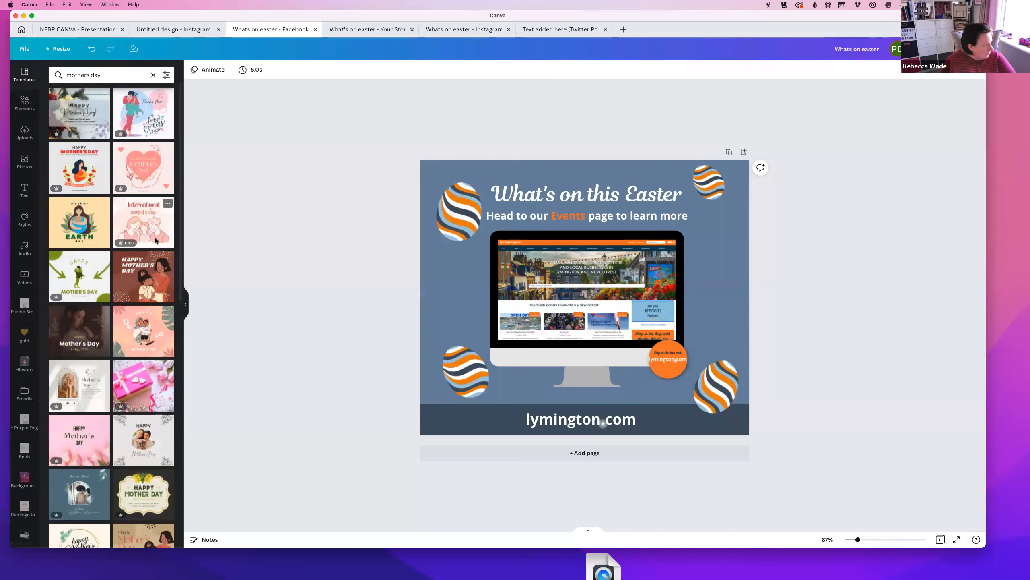
pyautogui.tripleClick(103, 75)
pyautogui.press('BackSpace')
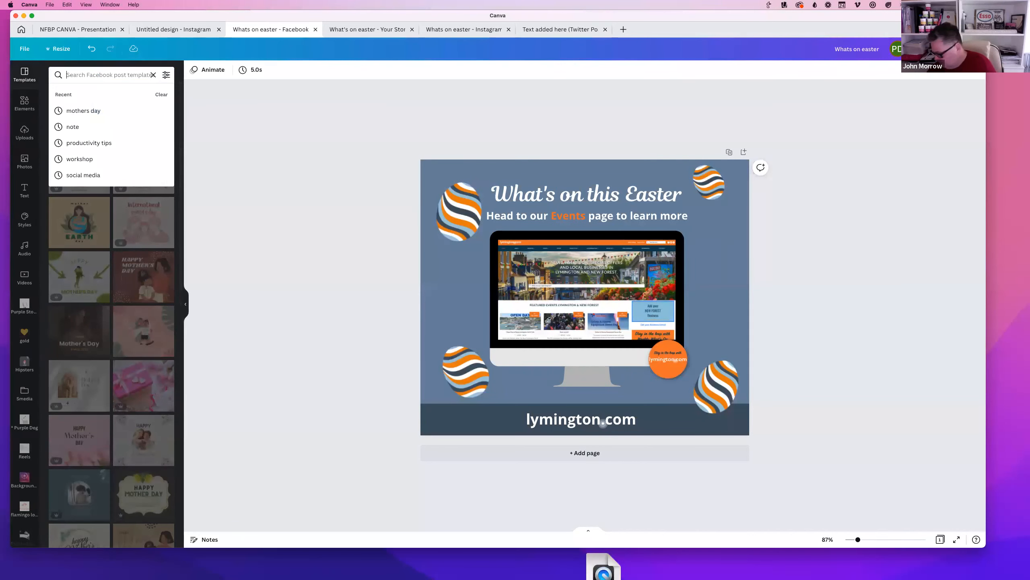
# Browse the Facebook post templates and add a blank Page 2 below the Easter post
pyautogui.click(23, 78)
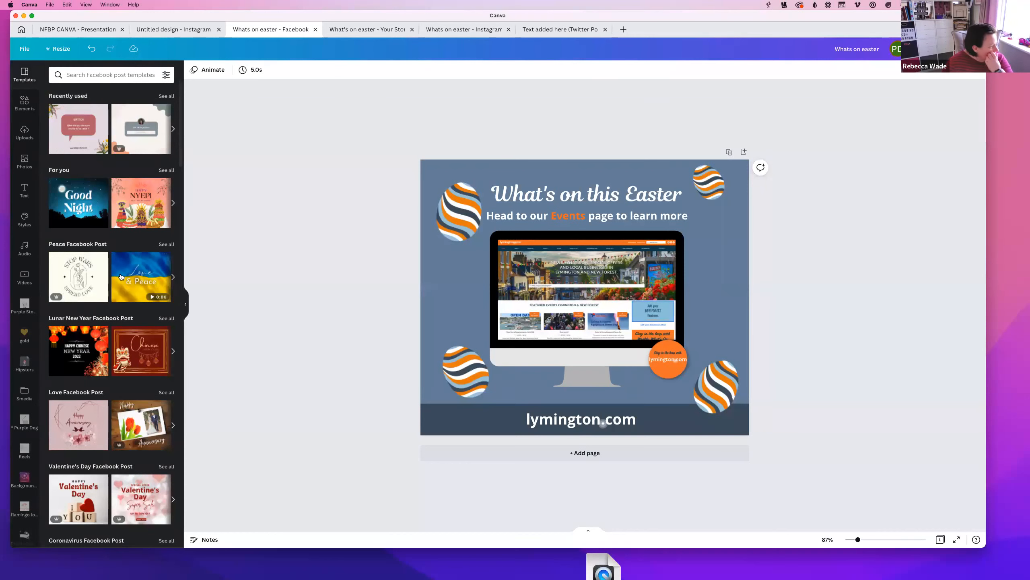
pyautogui.scroll(-8, 120, 276)
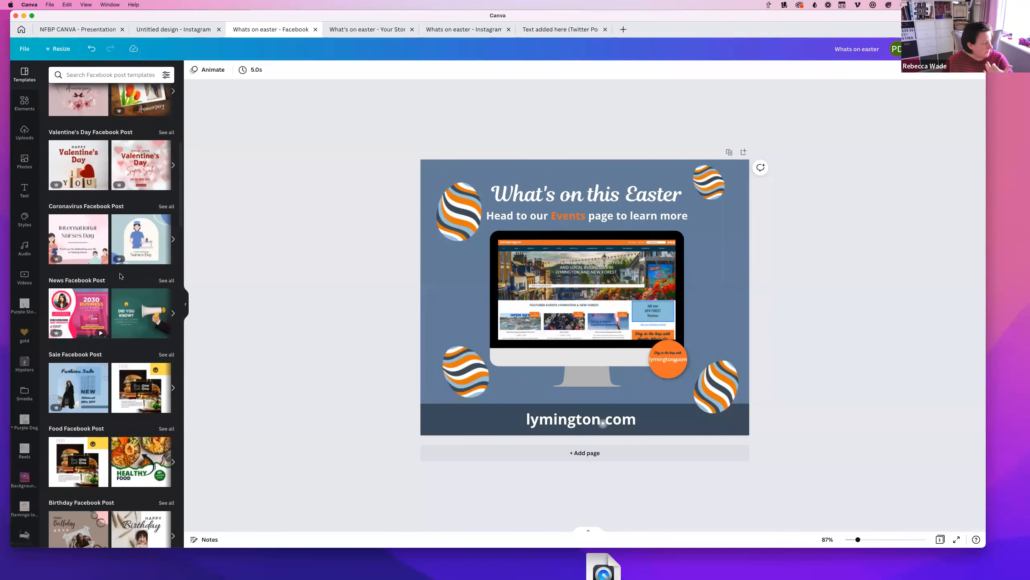
pyautogui.scroll(-7, 121, 276)
pyautogui.scroll(-8, 115, 283)
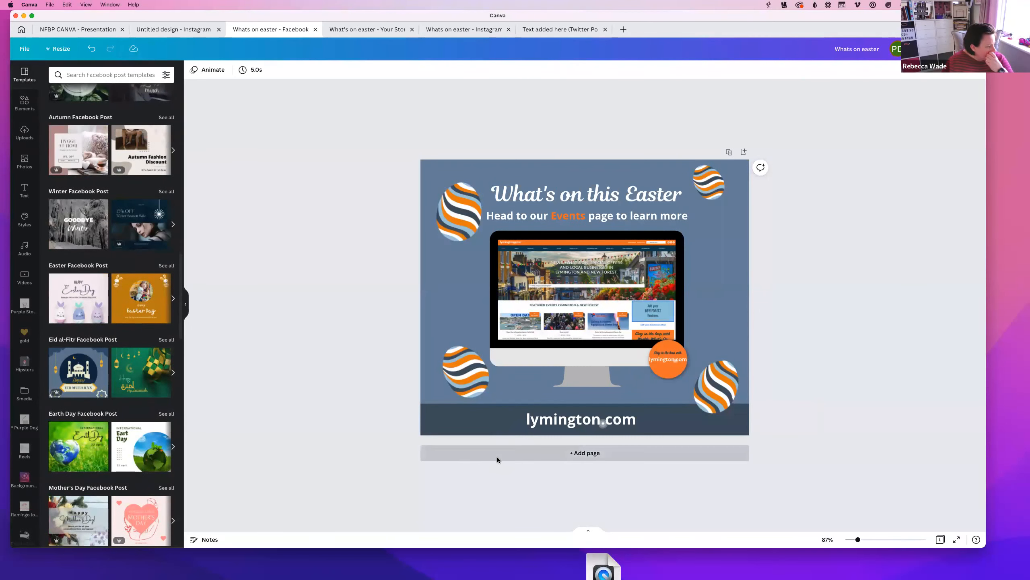
pyautogui.click(498, 460)
# Apply the Earth Day template to page 2 and set its heading to Open Sans Bold
pyautogui.scroll(-2, 74, 376)
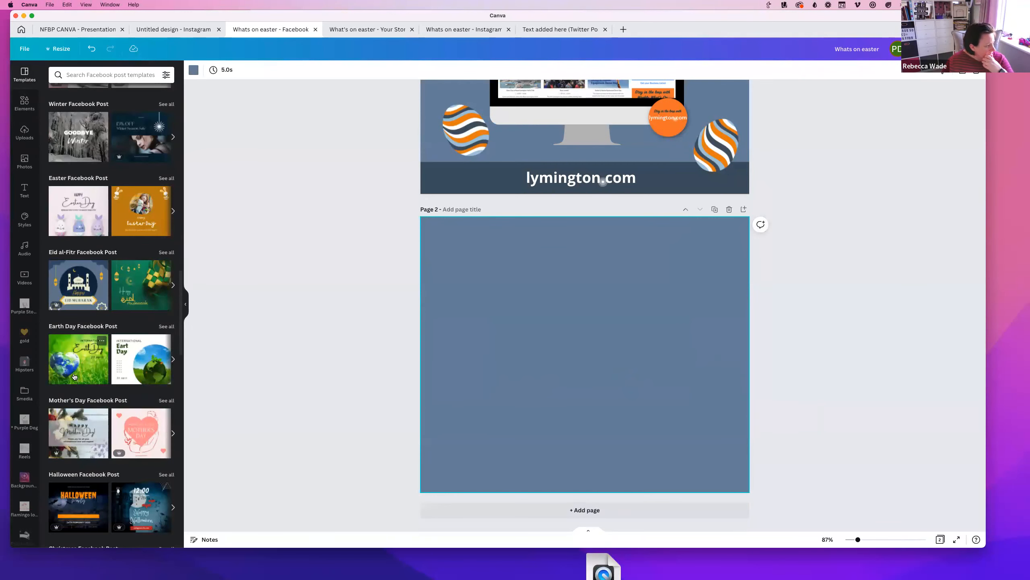
pyautogui.click(74, 373)
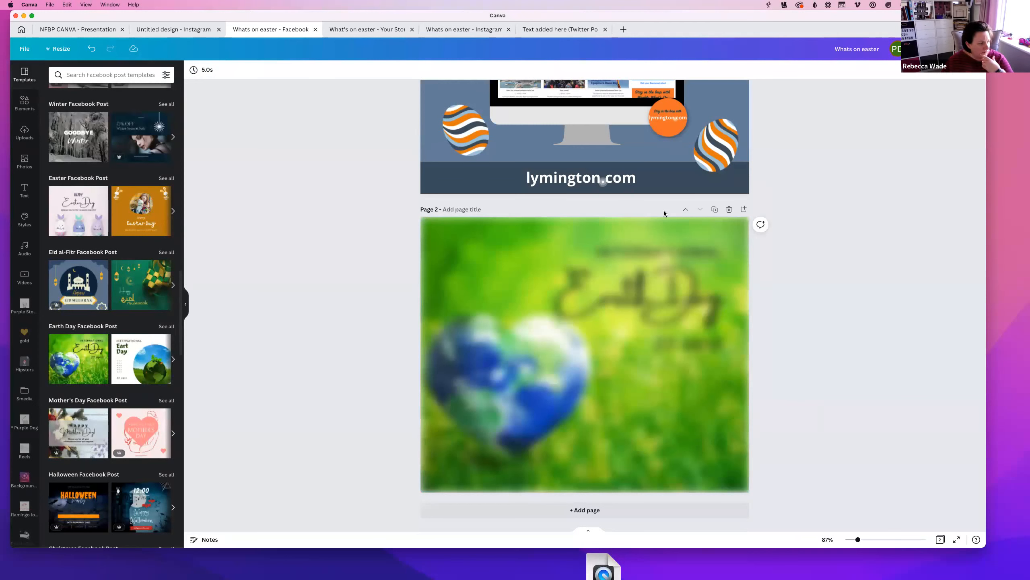
pyautogui.click(658, 315)
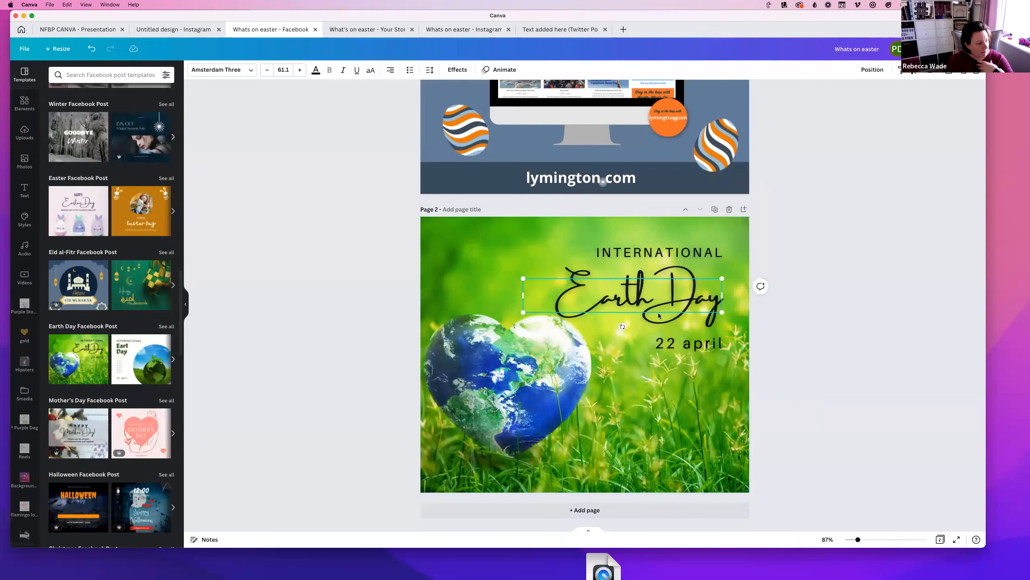
pyautogui.click(221, 70)
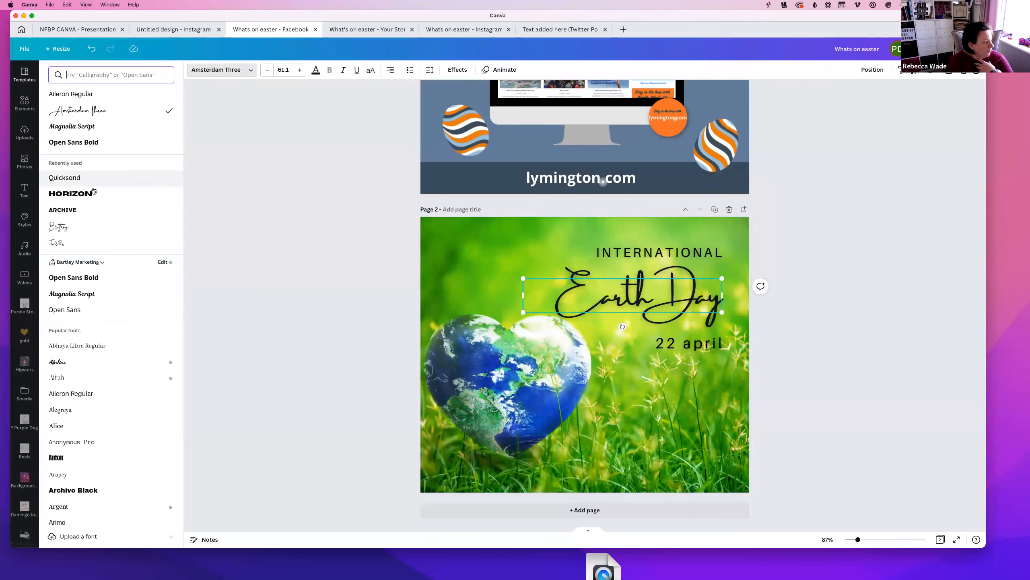
pyautogui.click(78, 144)
# Restyle 'international' in lowercase Magnolia Script and move '22 april' up under Earth Day
pyautogui.click(649, 254)
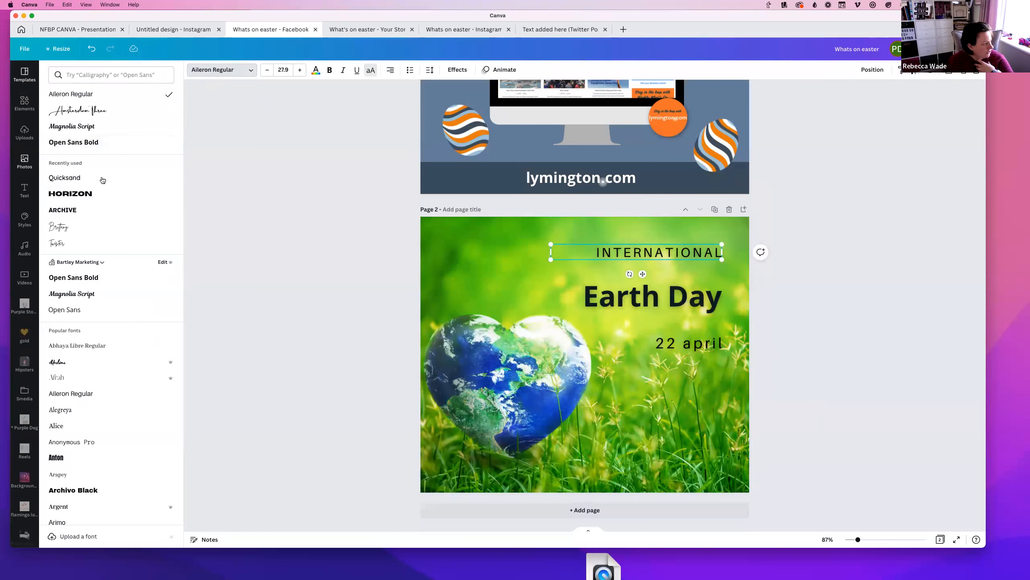
pyautogui.click(83, 126)
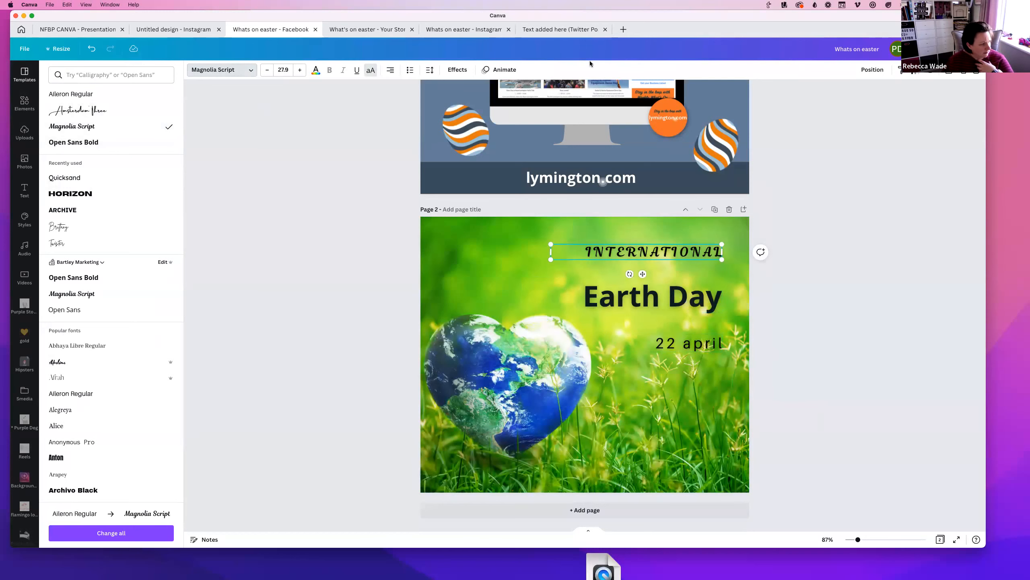
pyautogui.click(371, 70)
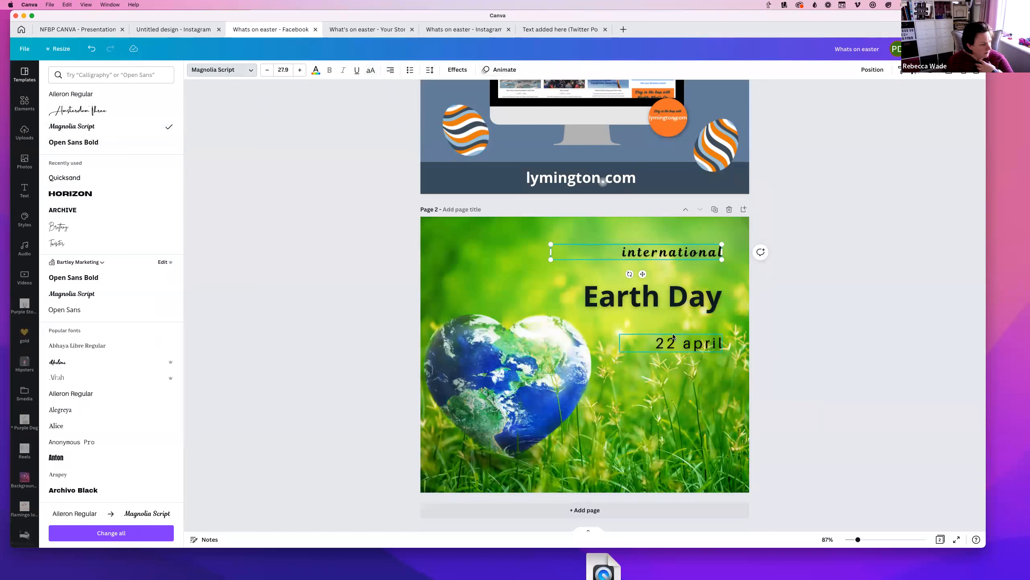
pyautogui.moveTo(673, 337); pyautogui.dragTo(673, 321)
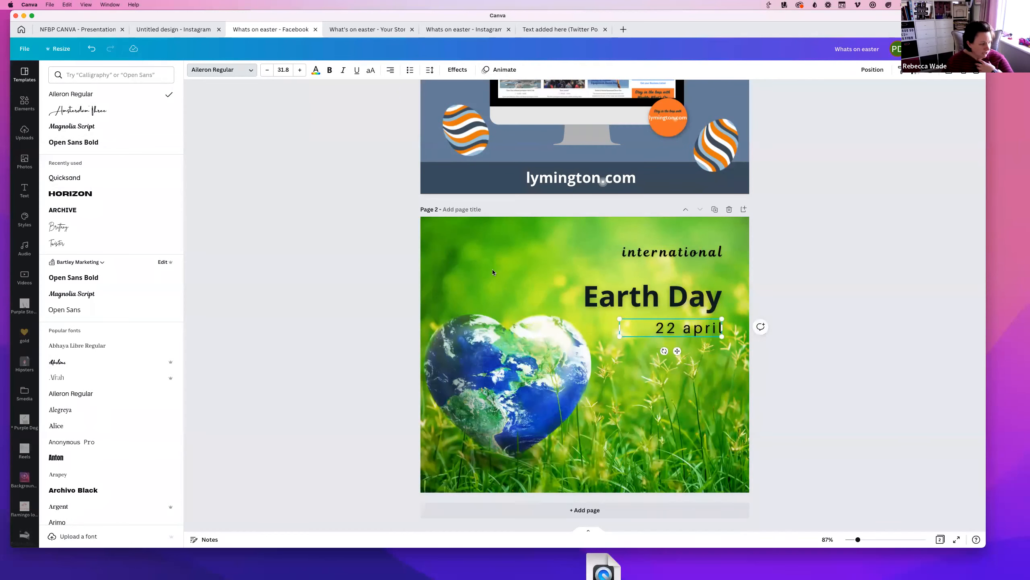
pyautogui.click(493, 272)
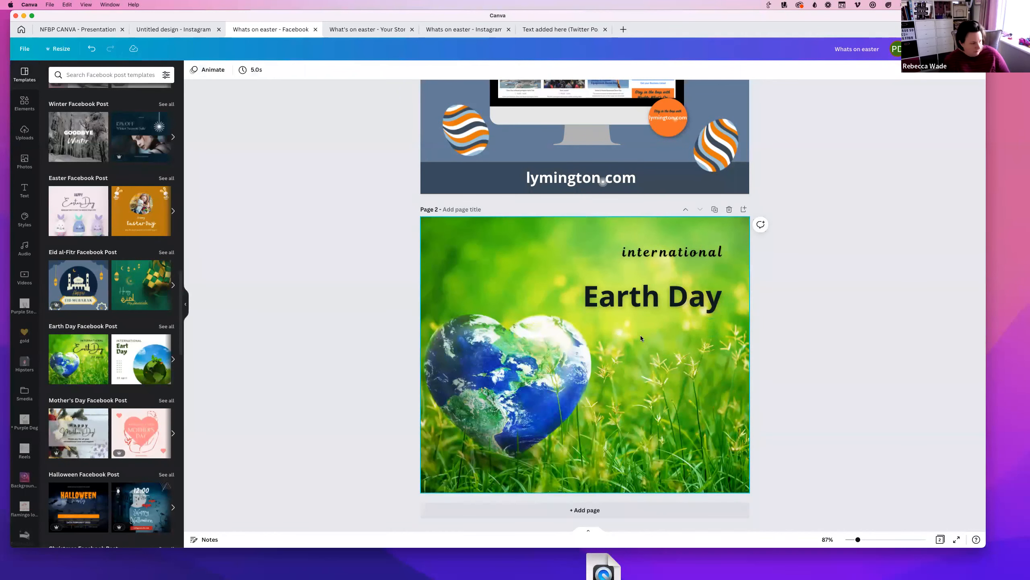
pyautogui.press('super+z')
# Replace the green grass background with the selfie photo from the Photos results
pyautogui.click(514, 243)
pyautogui.press('Delete')
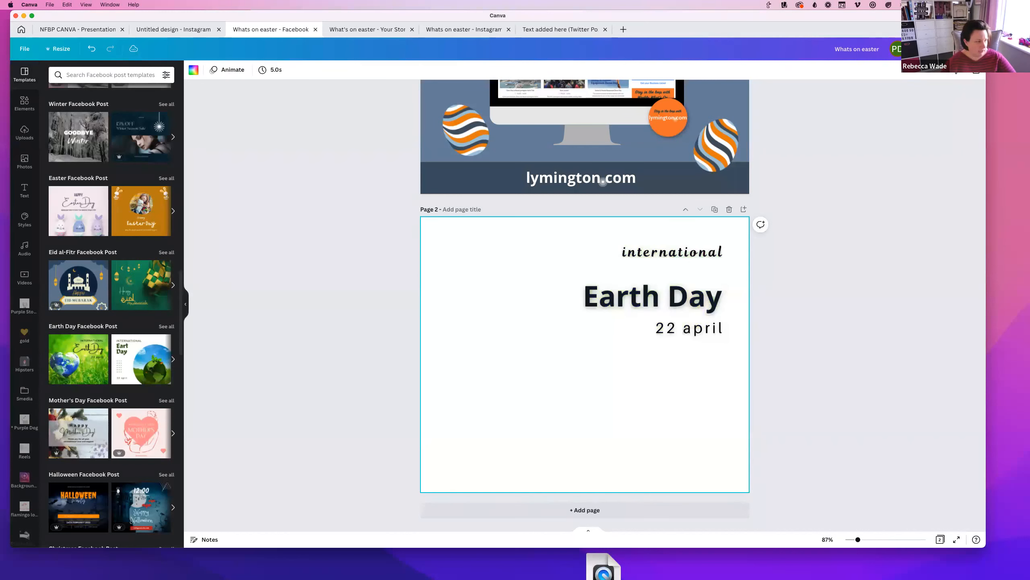
pyautogui.click(24, 161)
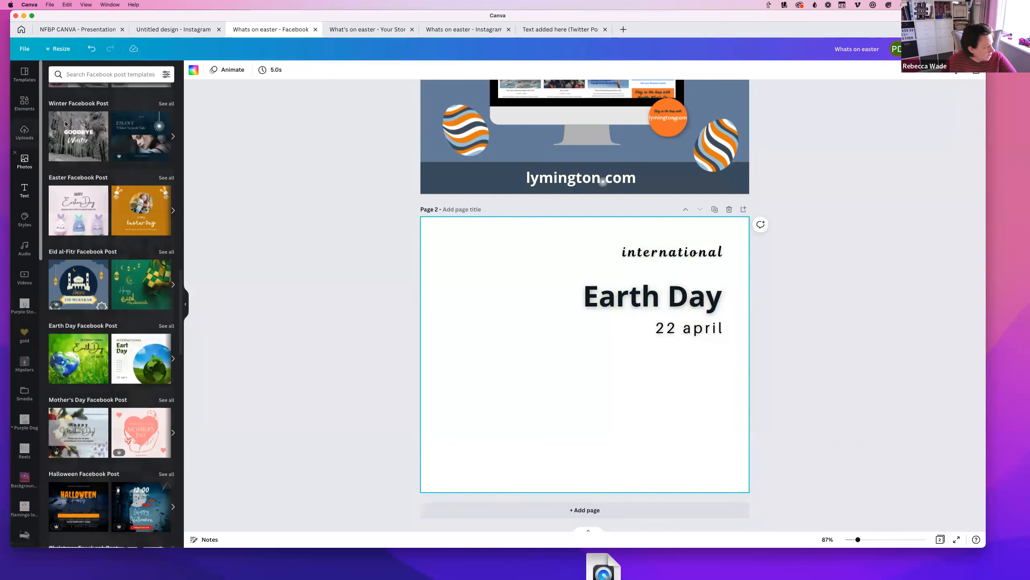
pyautogui.moveTo(130, 201); pyautogui.dragTo(441, 239)
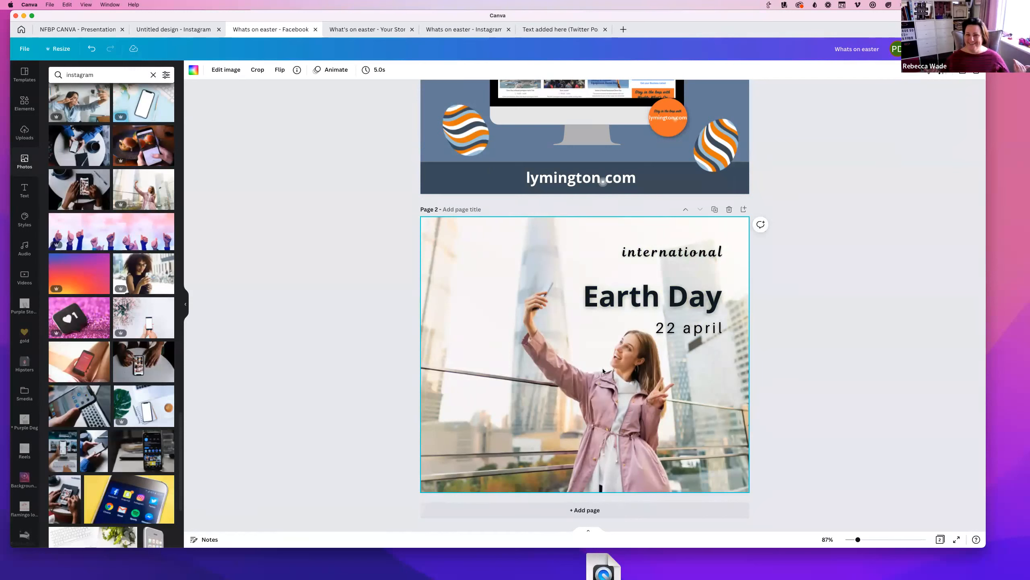
# Search the Facebook post templates for 'events' and scroll through the results
pyautogui.click(24, 75)
pyautogui.scroll(-10, 95, 317)
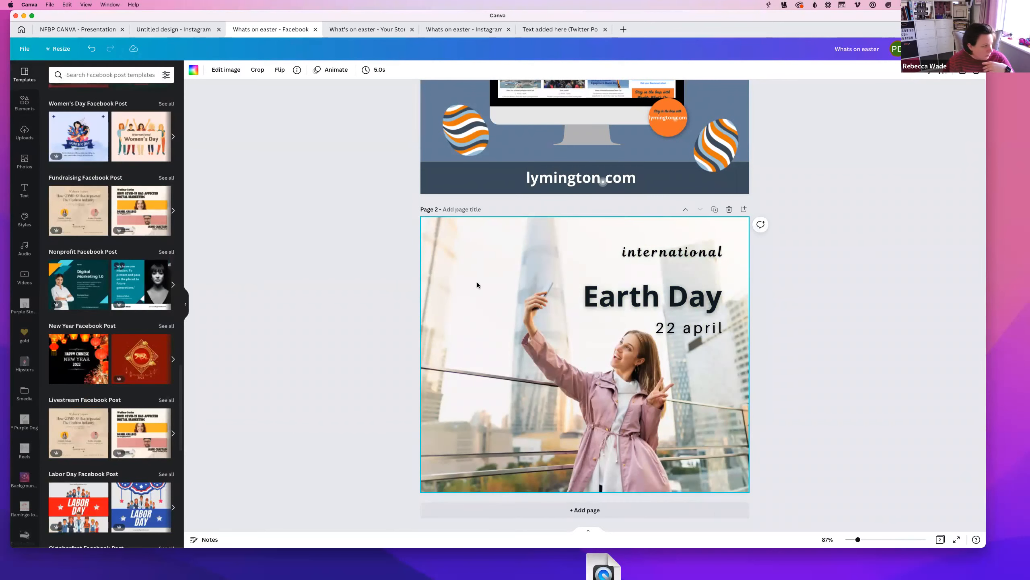
pyautogui.scroll(-5, 67, 315)
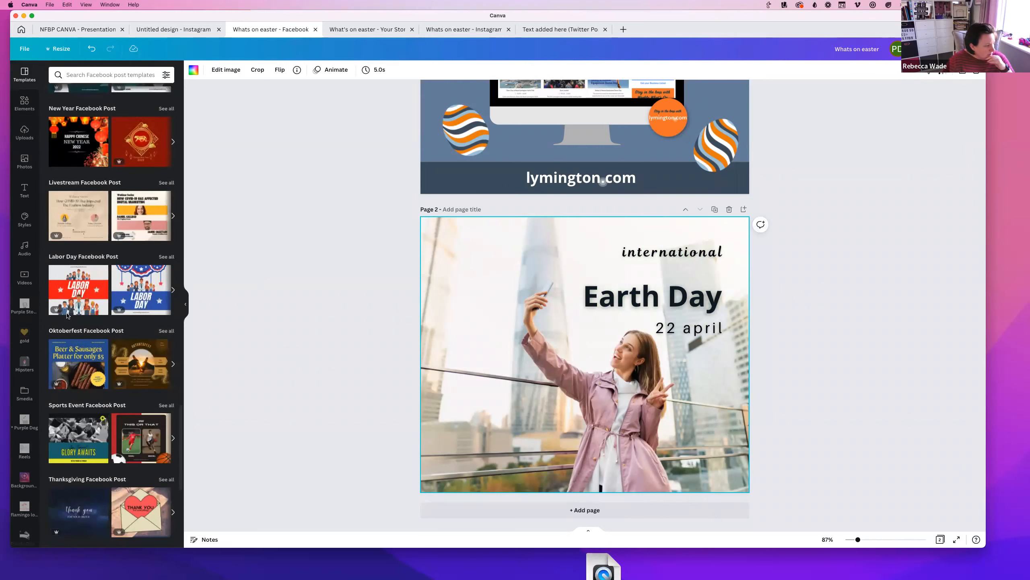
pyautogui.scroll(-3, 67, 316)
pyautogui.click(75, 78)
pyautogui.write('events')
pyautogui.press('Return')
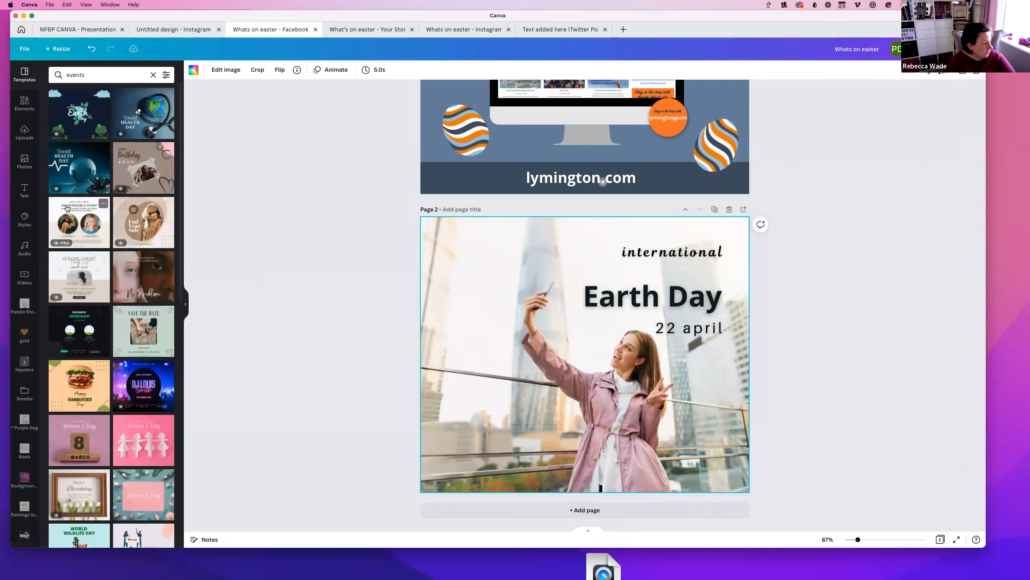
pyautogui.scroll(-4, 83, 349)
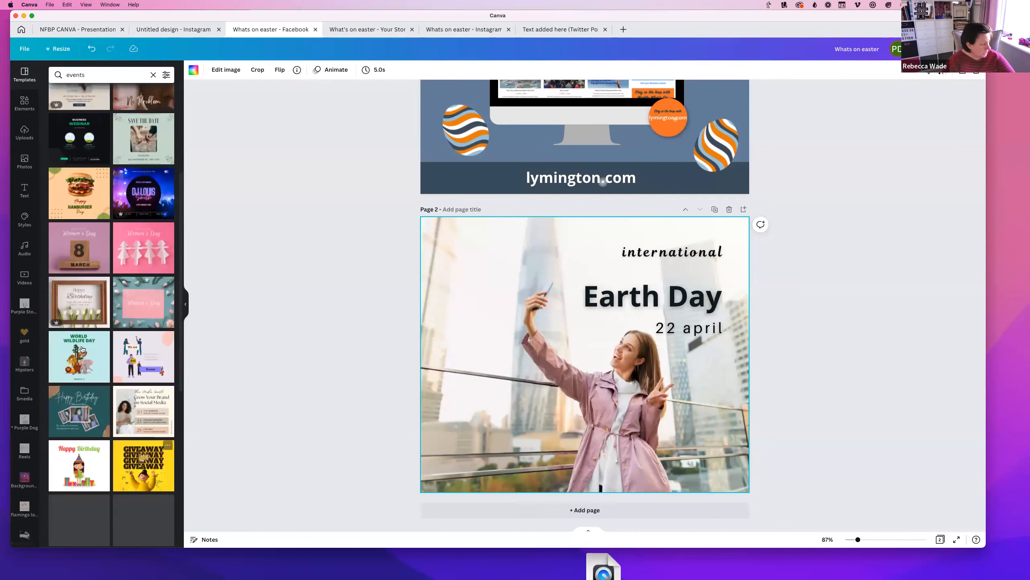
pyautogui.scroll(-5, 93, 340)
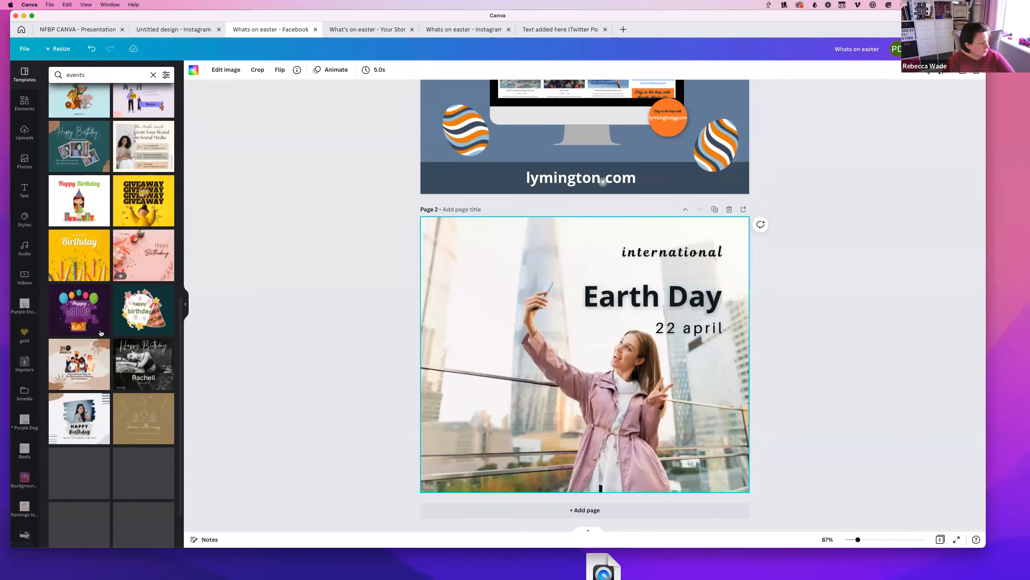
pyautogui.scroll(-4, 95, 366)
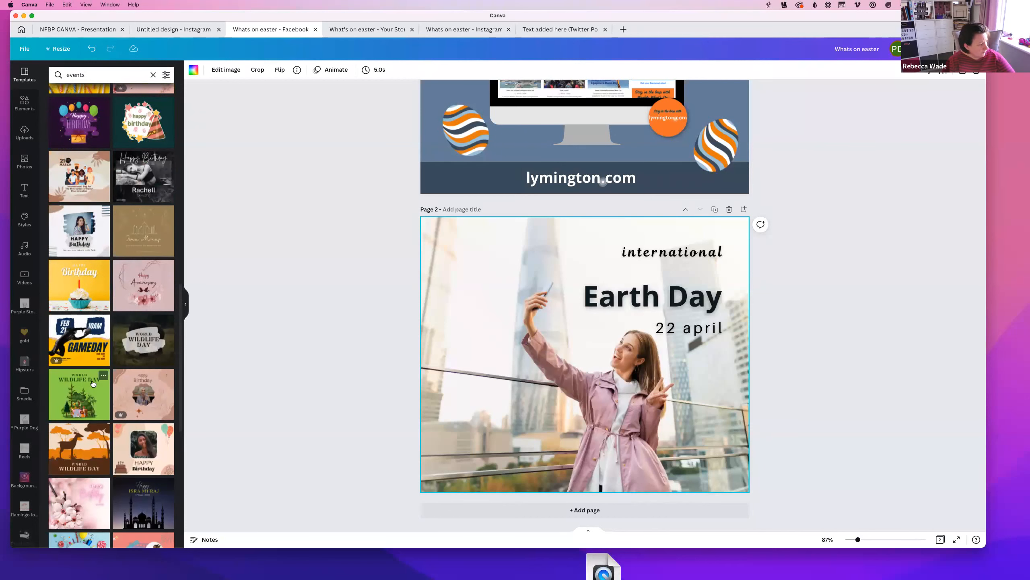
pyautogui.scroll(-8, 93, 384)
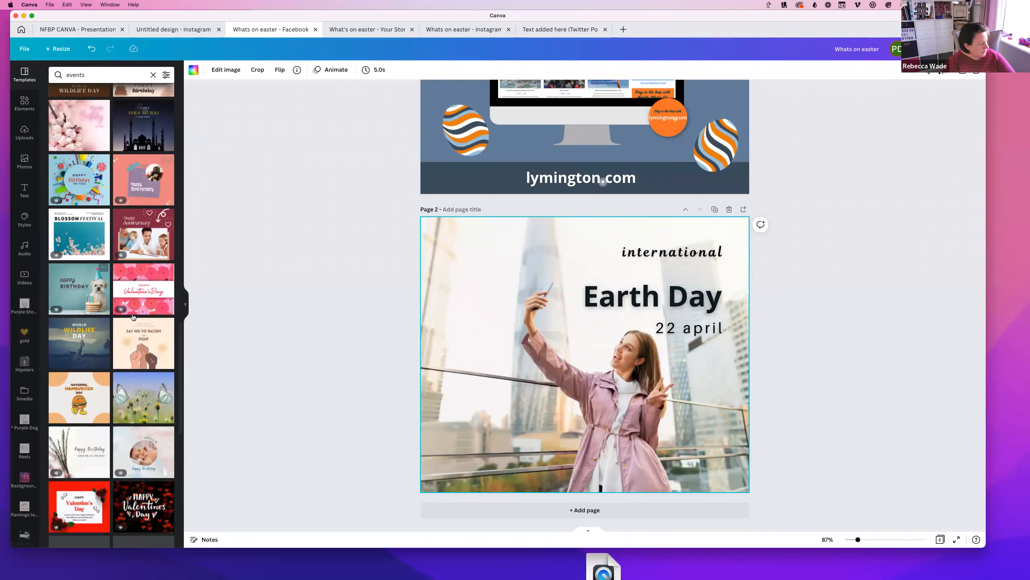
# Add a blank Page 3 after the Earth Day page, then scroll back up to Page 1
pyautogui.click(440, 517)
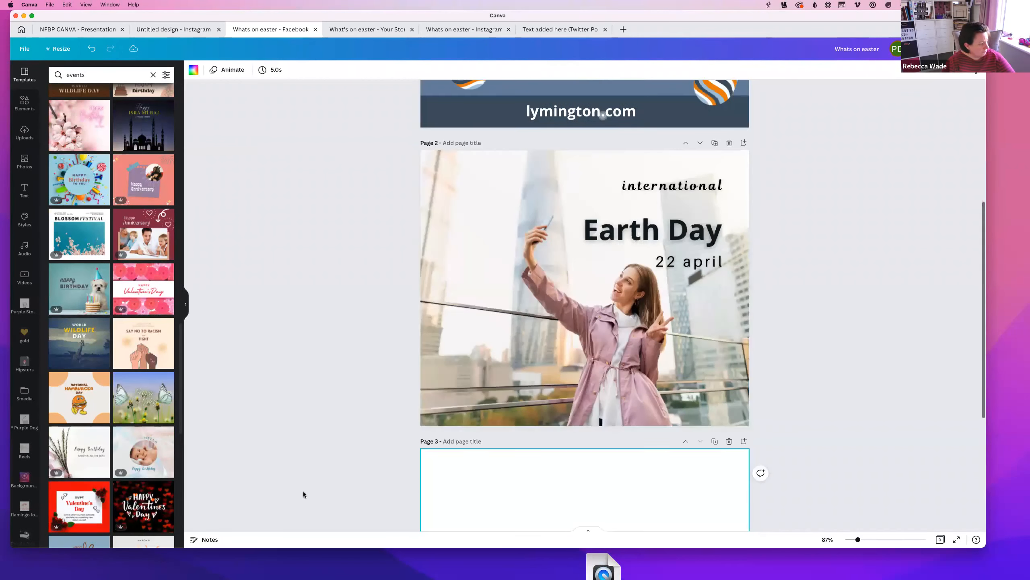
pyautogui.scroll(-5, 130, 149)
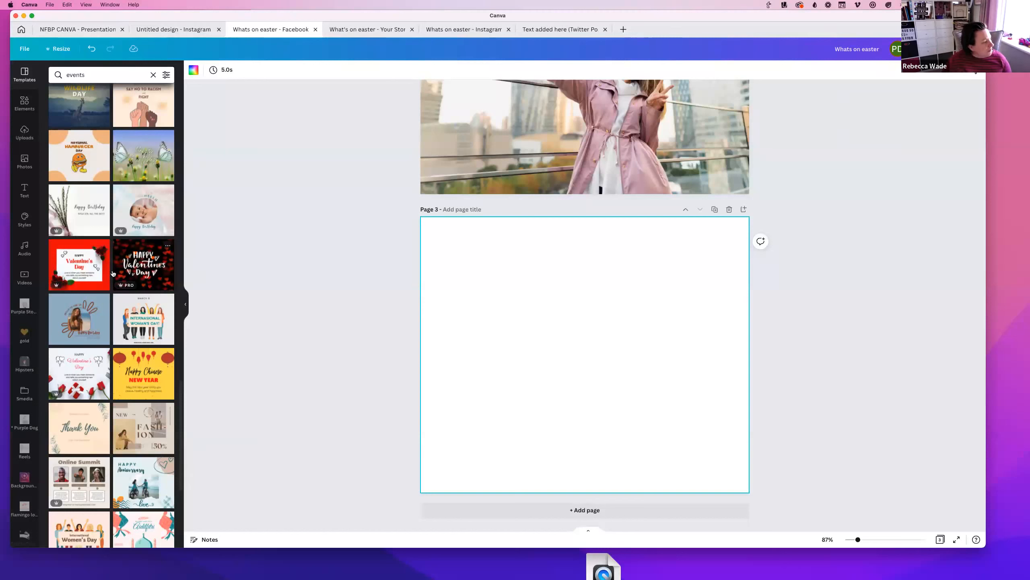
pyautogui.scroll(10, 114, 174)
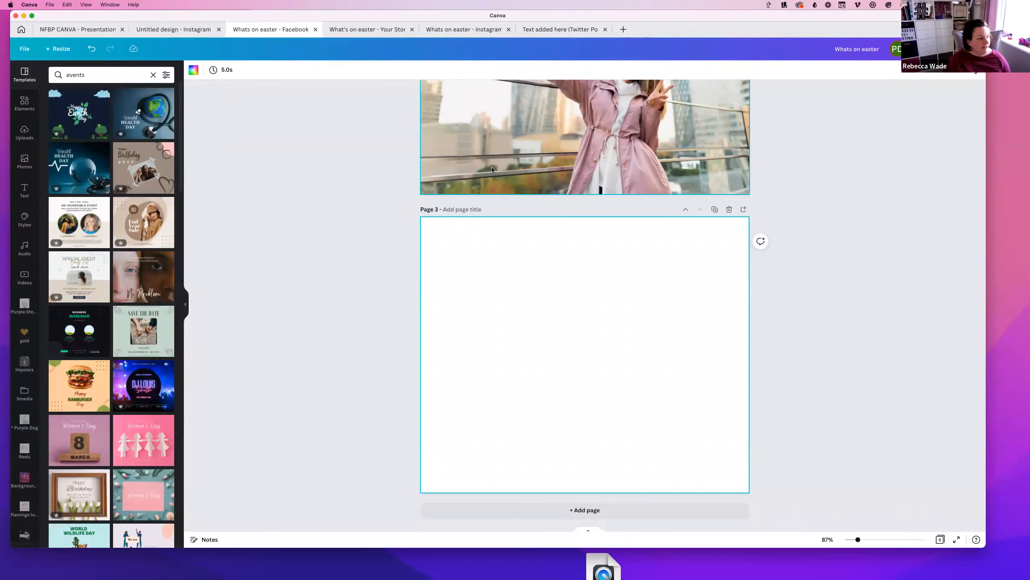
pyautogui.scroll(6, 495, 191)
pyautogui.scroll(6, 559, 248)
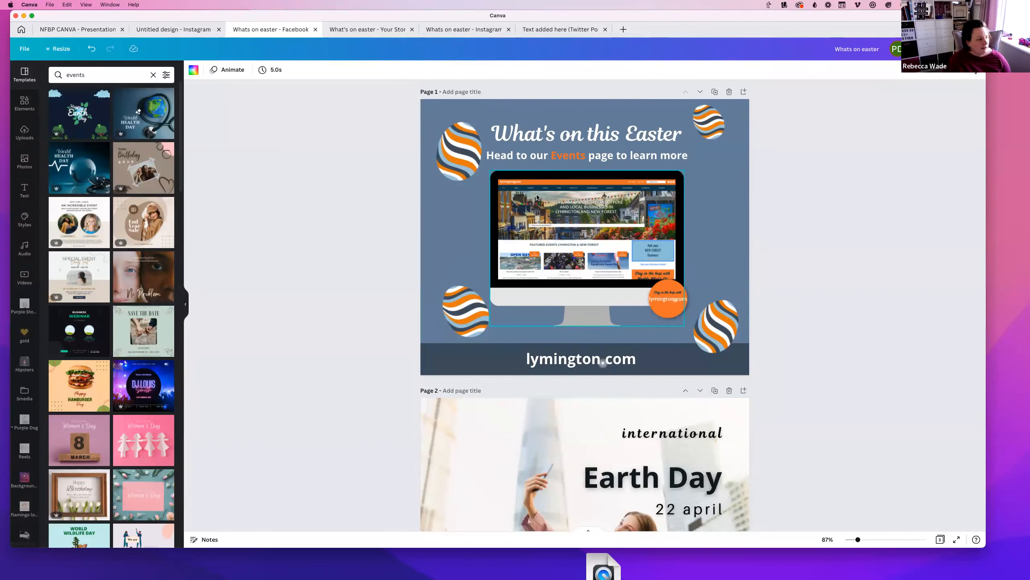